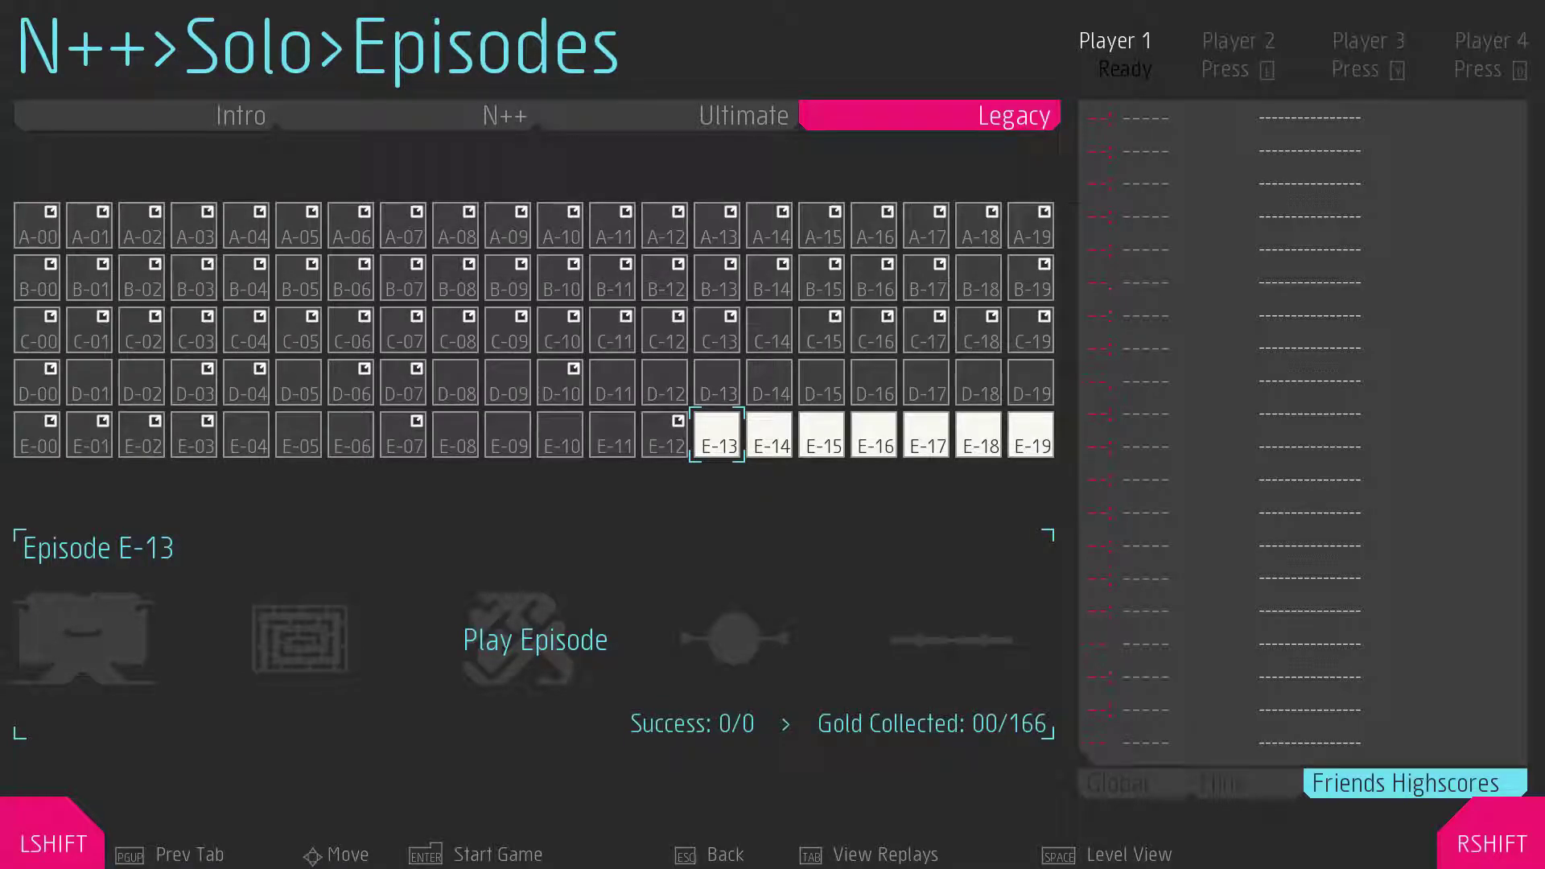
Launch Legacy episode E-13 and start the timer on its opening level, leptons.
key("Return")
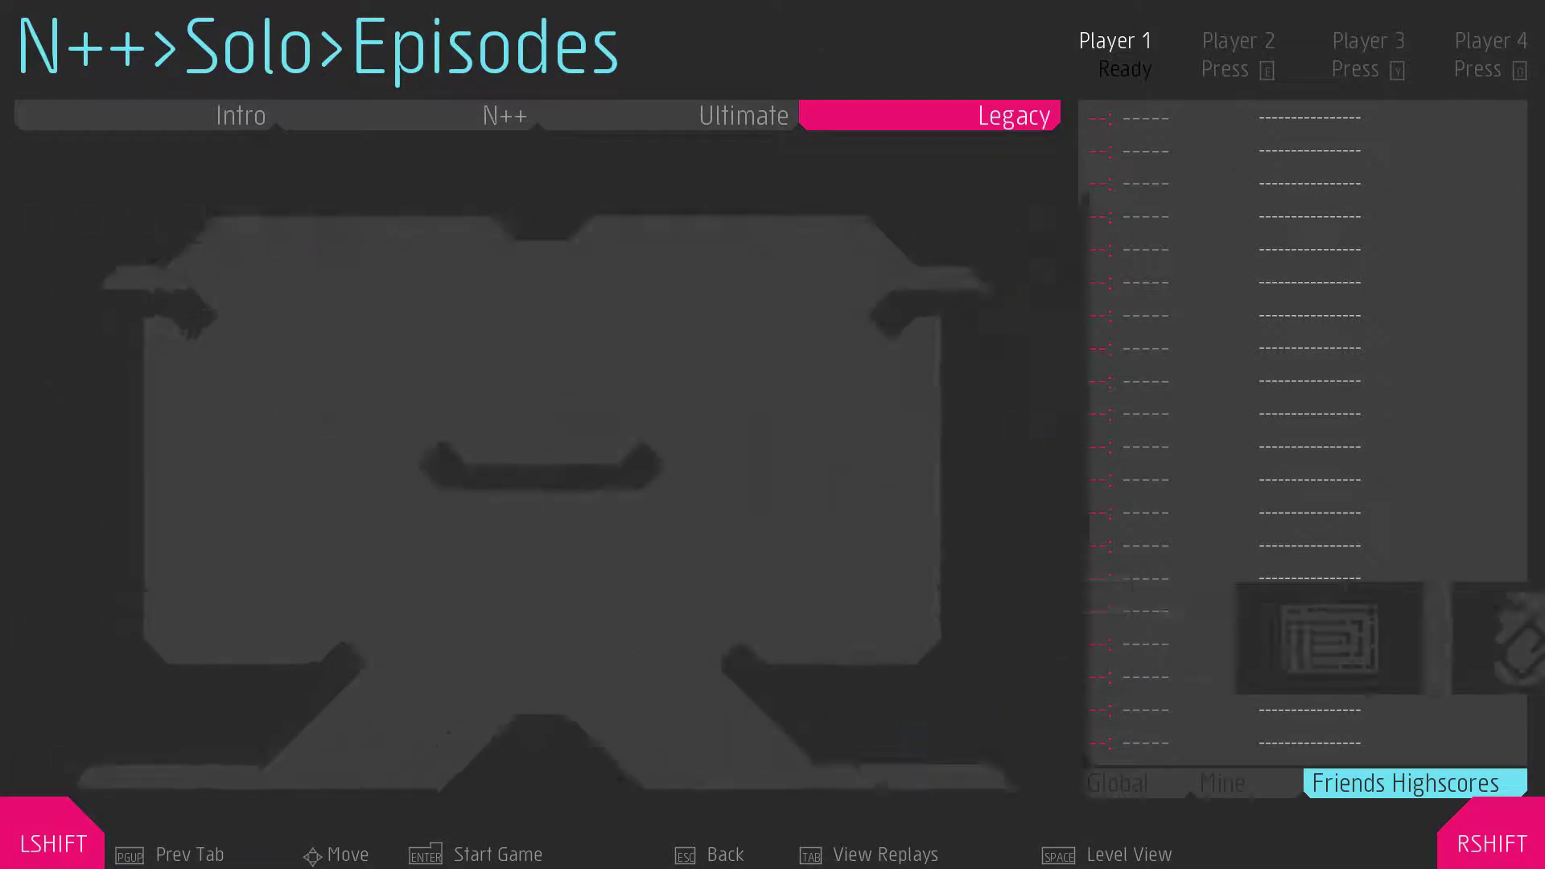
key("z")
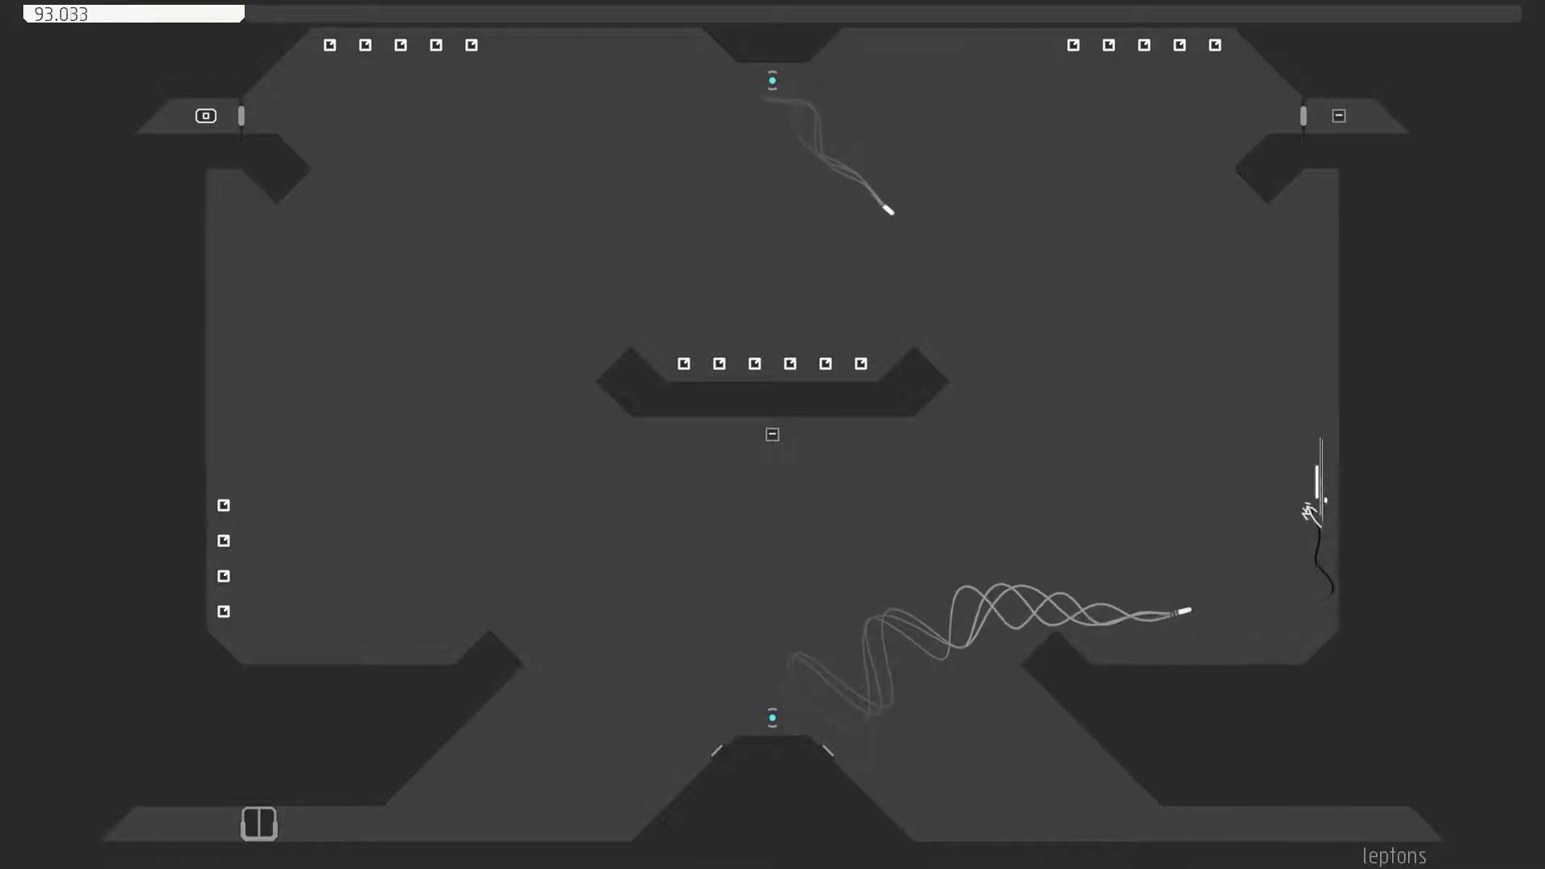
Collect gold on the central platform and top area, then climb the right wall dodging rockets.
key("Left")
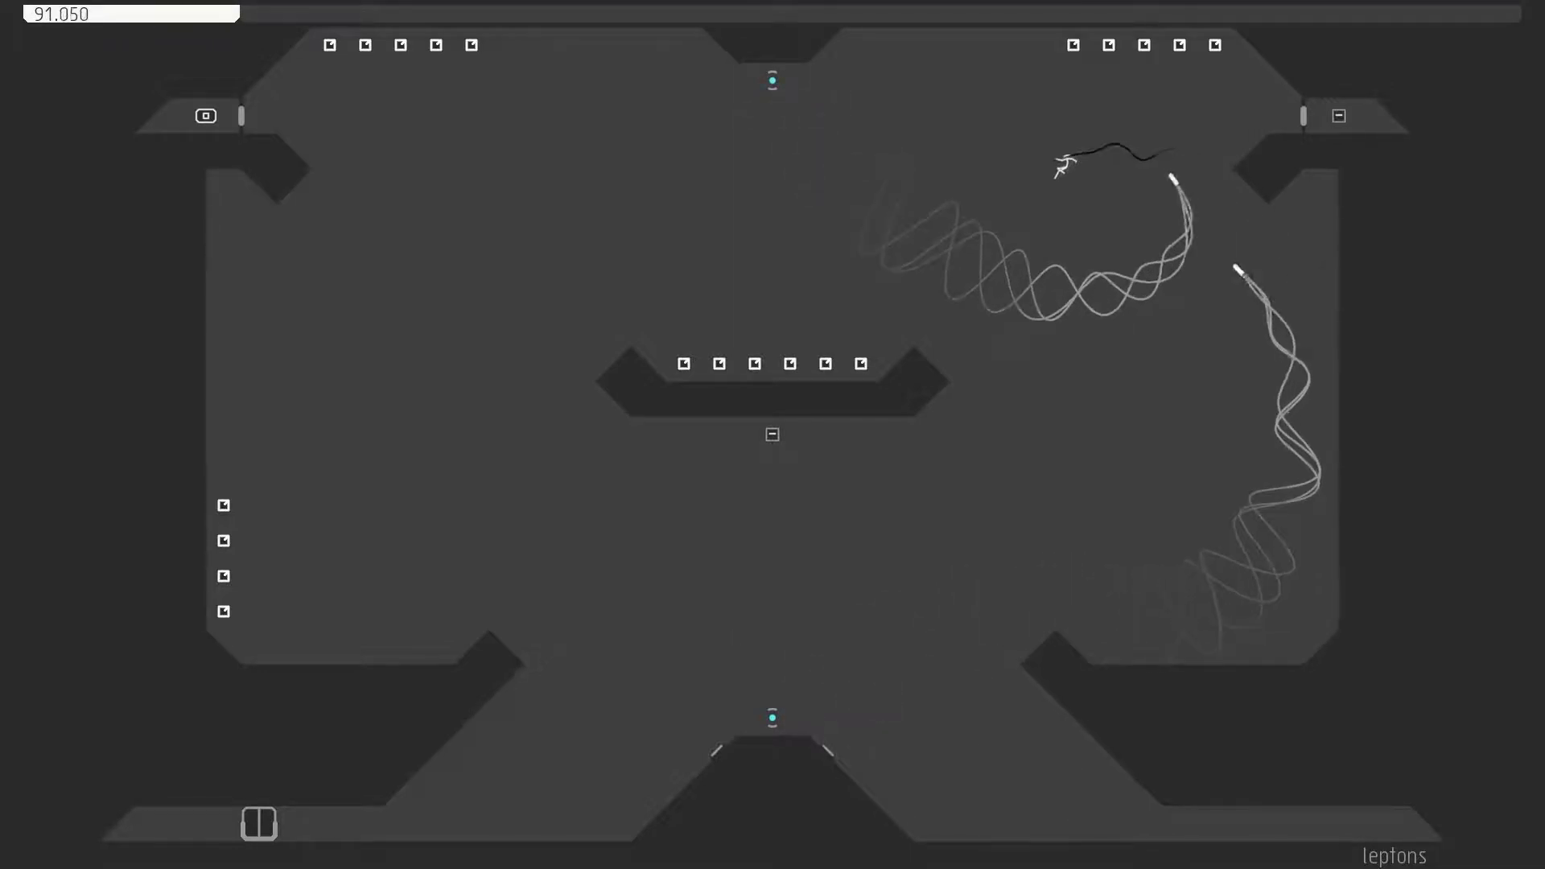
key("Left")
key("shift")
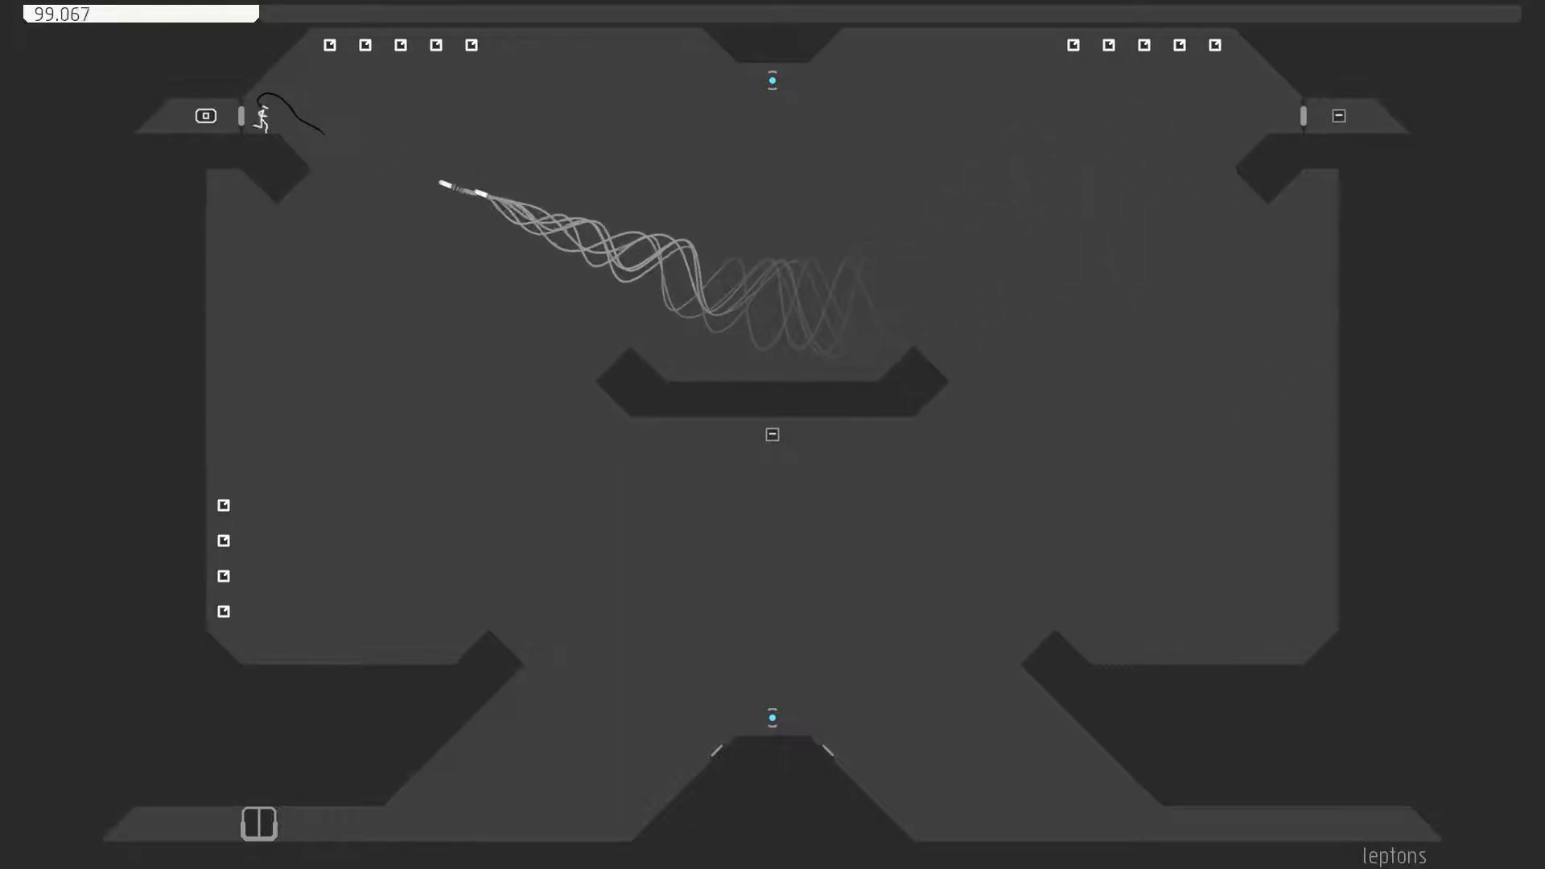
key("Left")
key("shift")
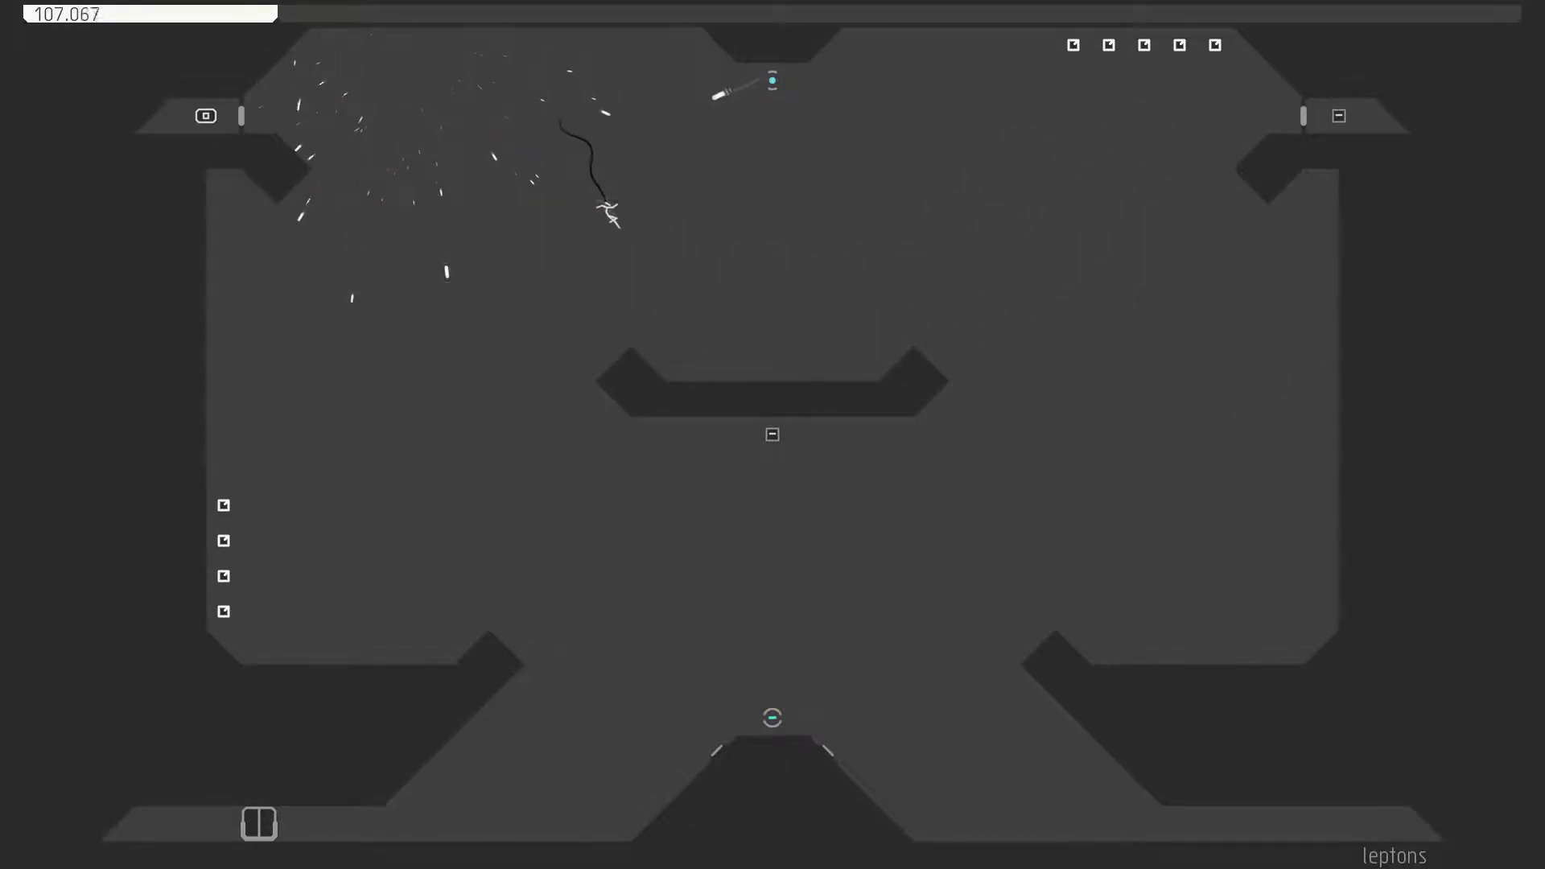
key("Right")
key("shift")
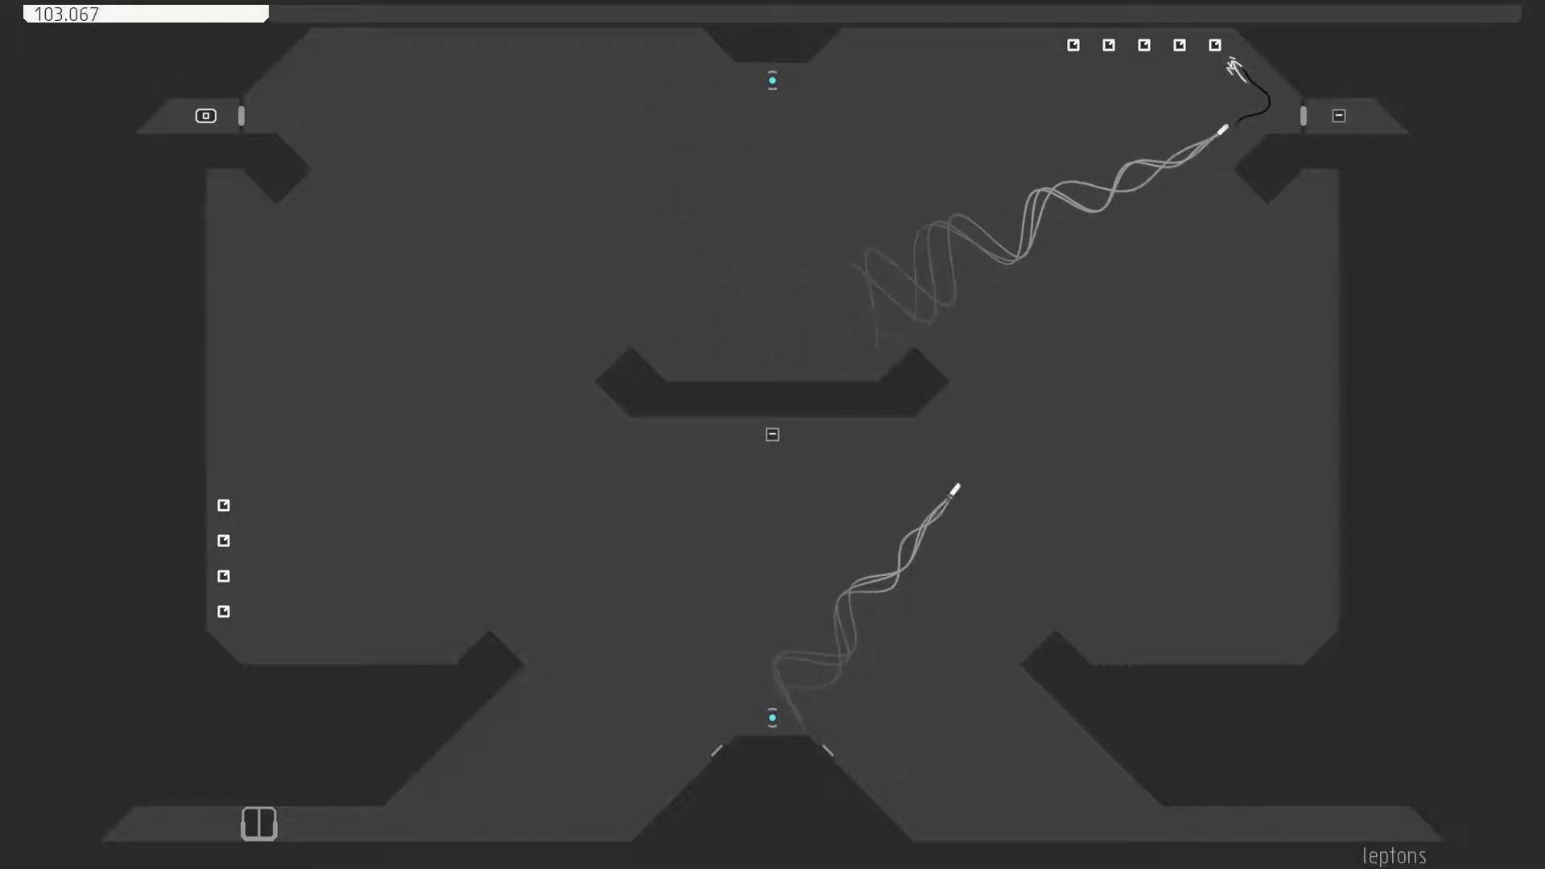
key("Left")
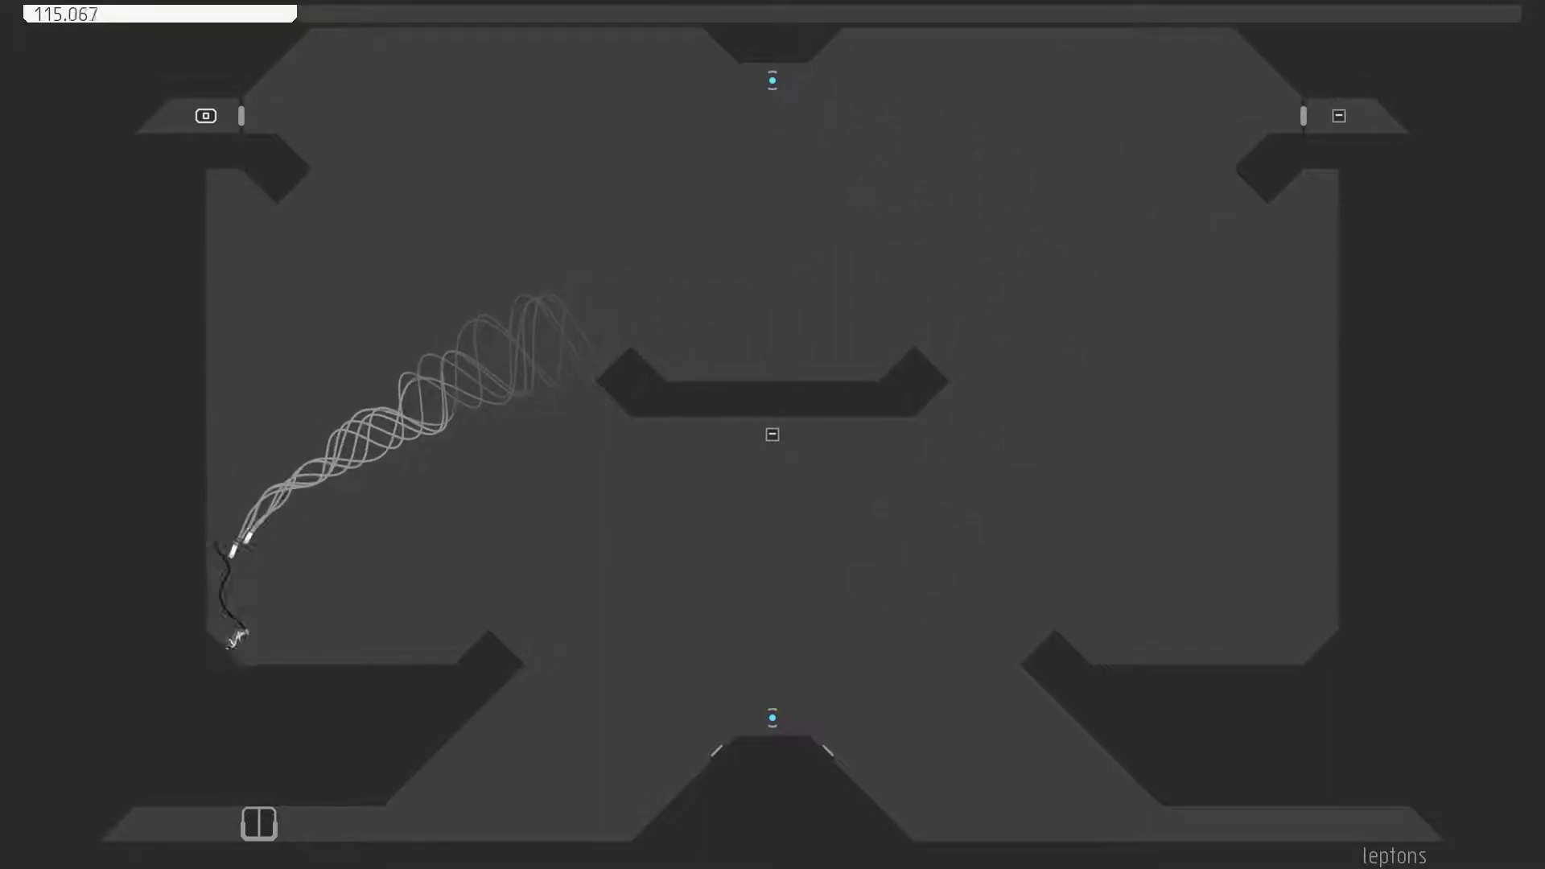
key("Right")
key("shift")
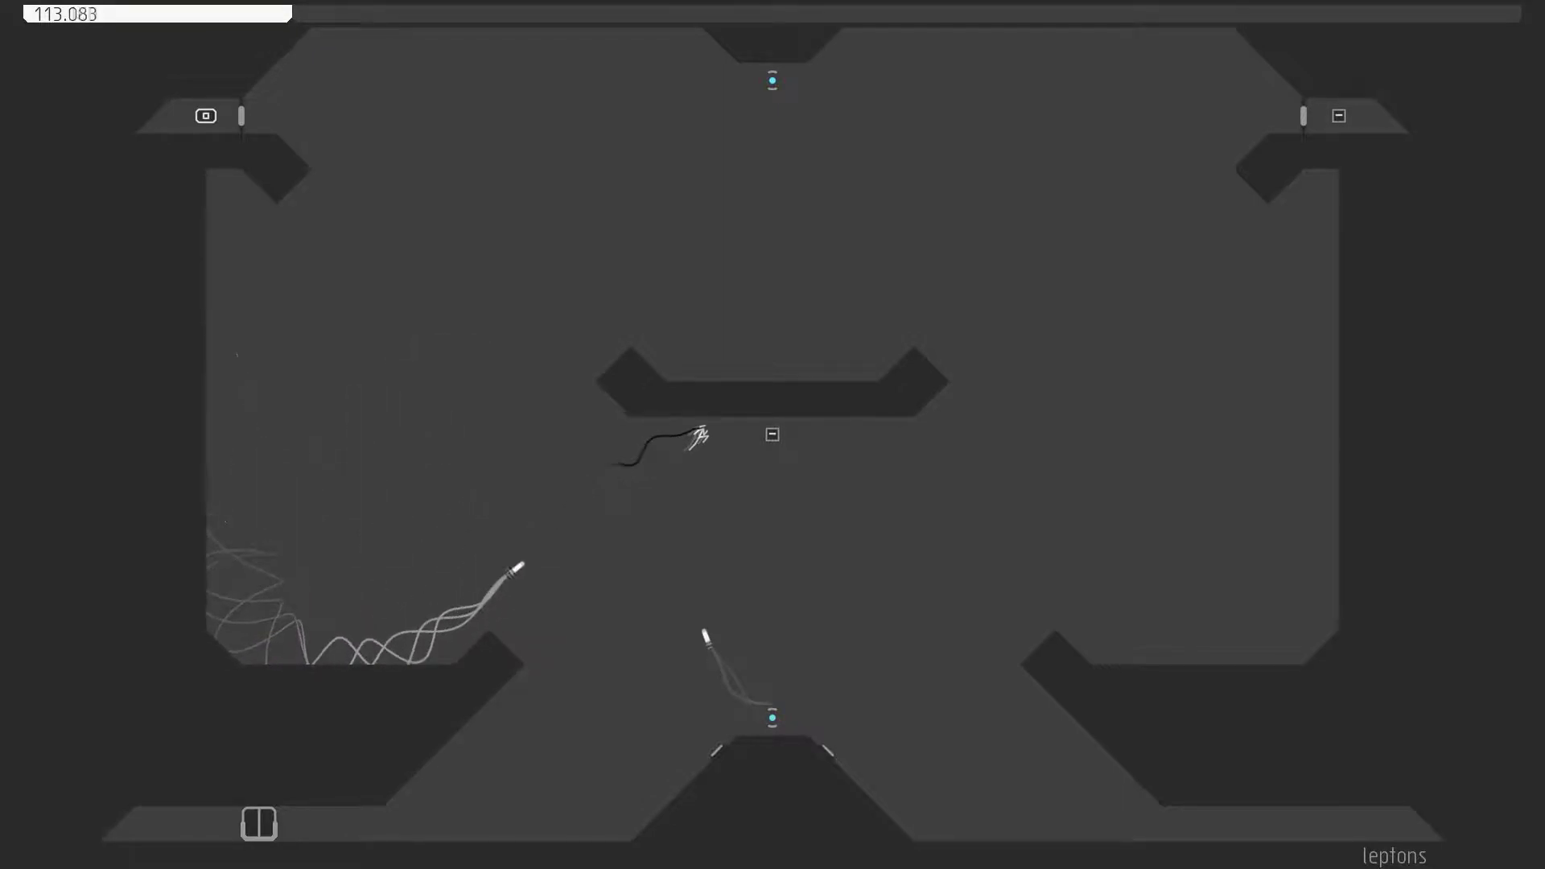
key("Right")
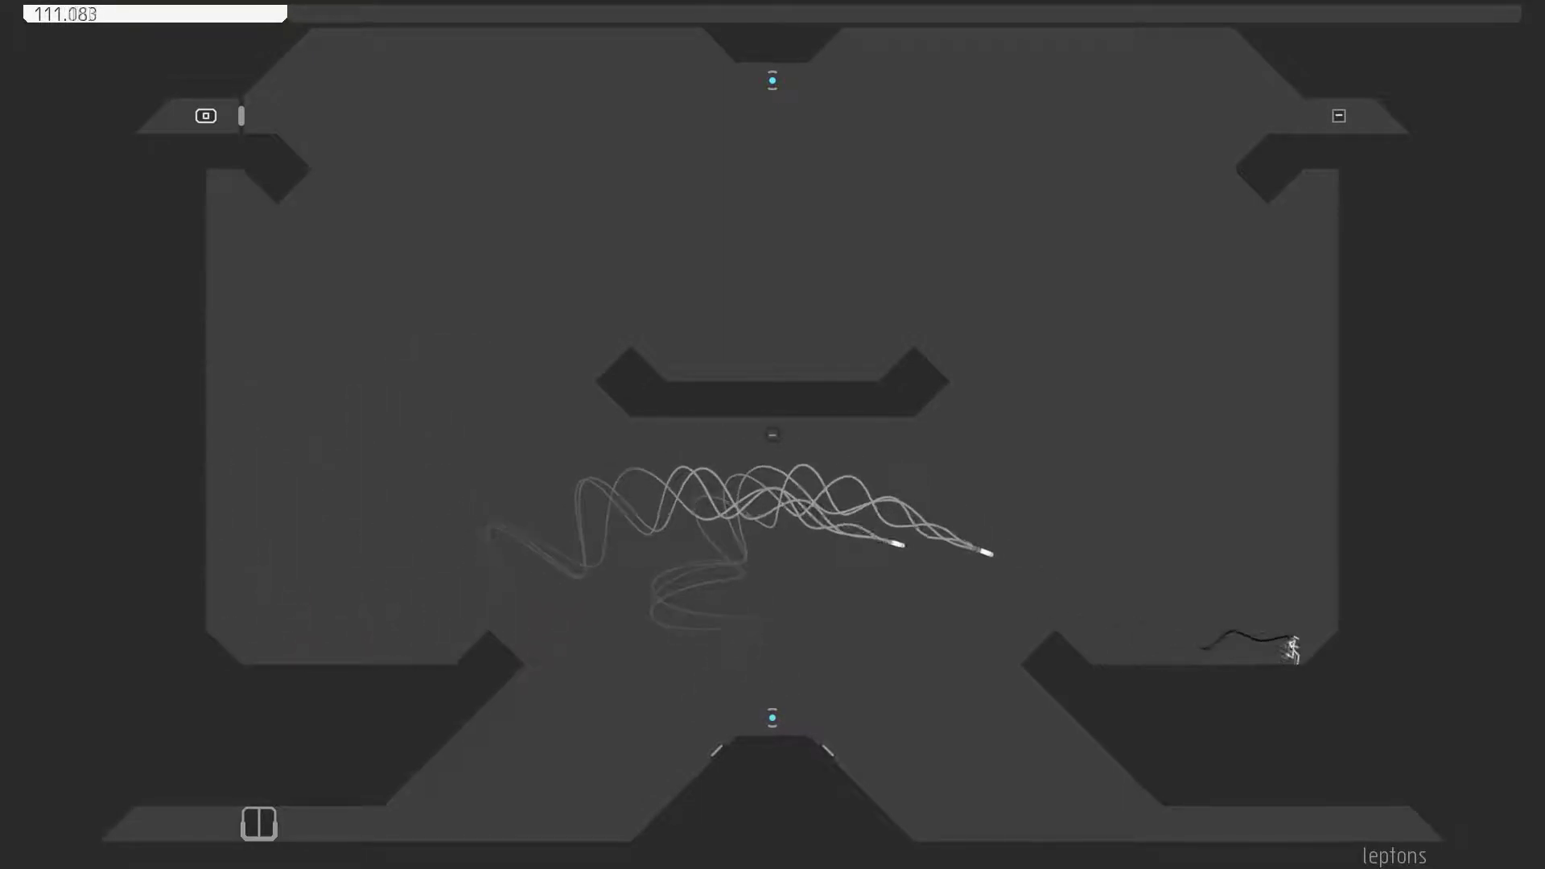
key("shift")
key("shift")
key("Left")
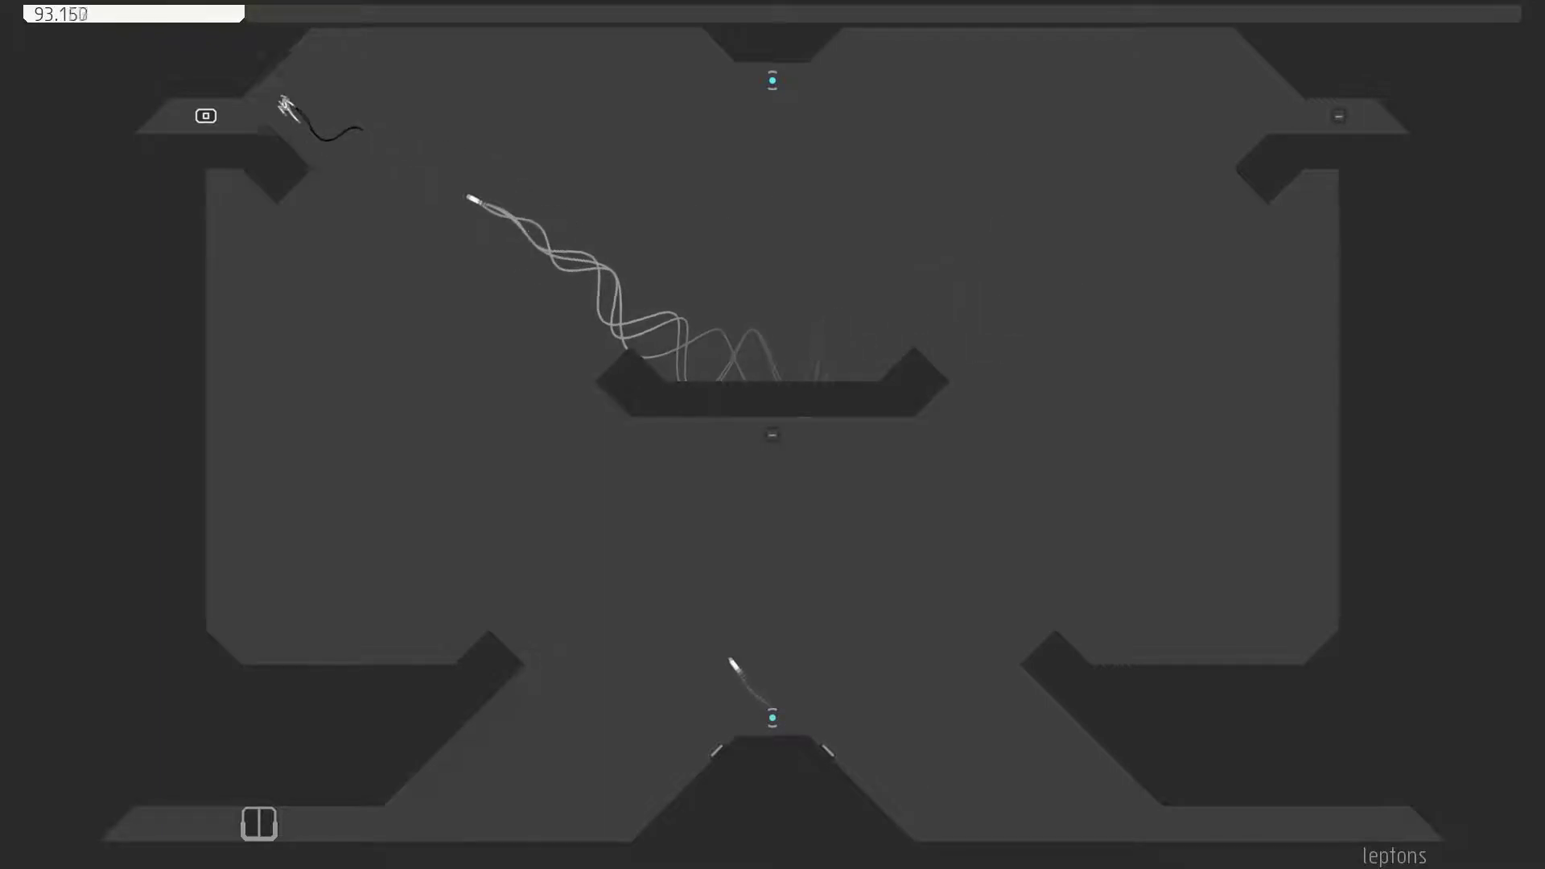
Retry twice, grabbing right-wall and left-wall gold and the central platform gold.
key("z")
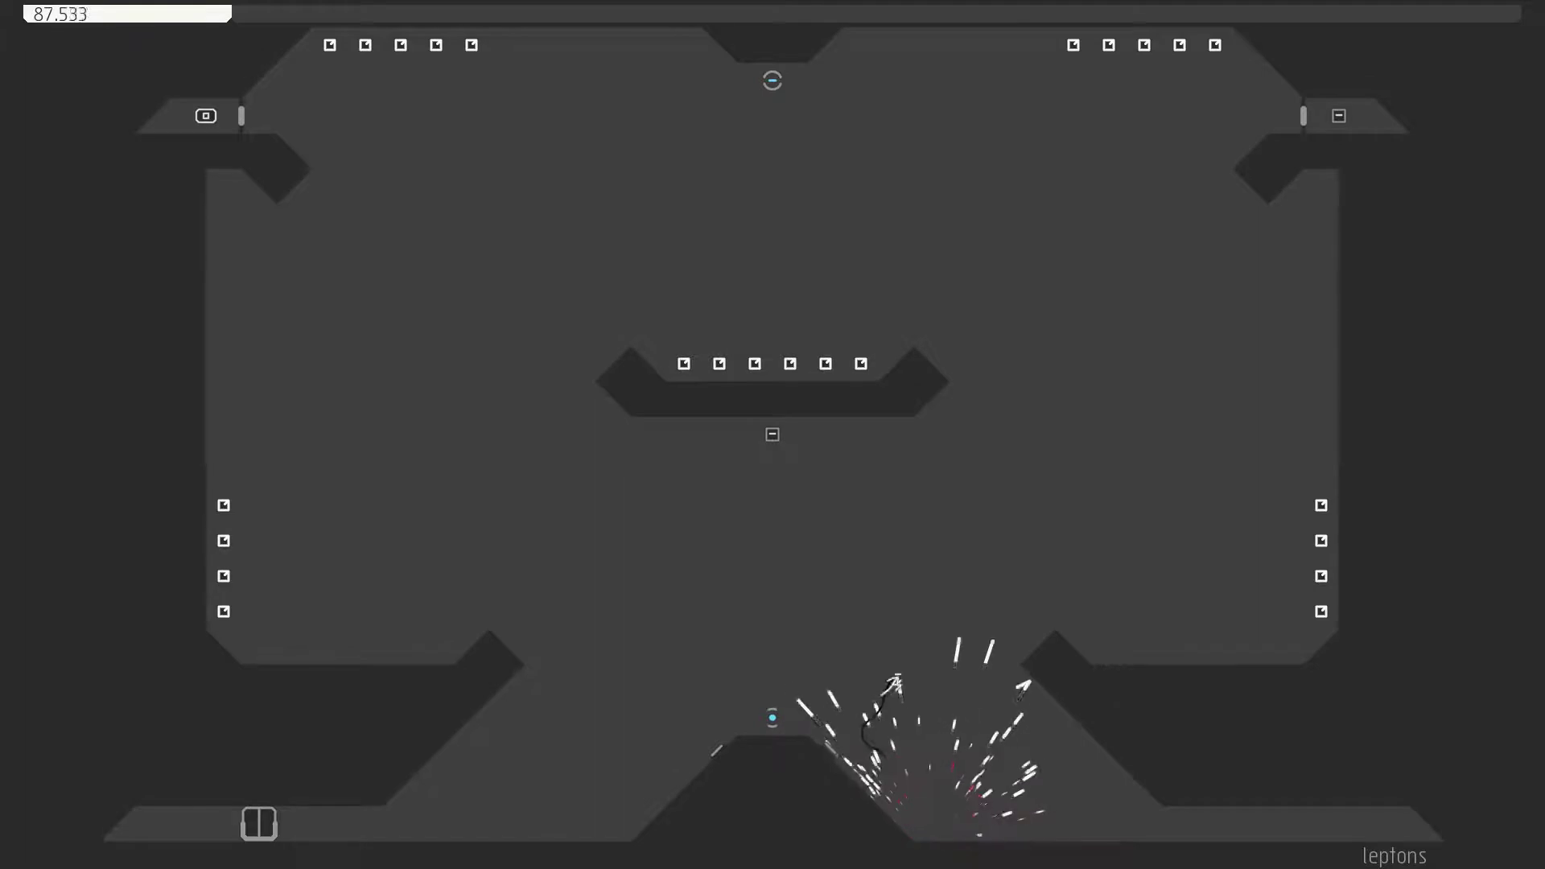
key("z")
key("z")
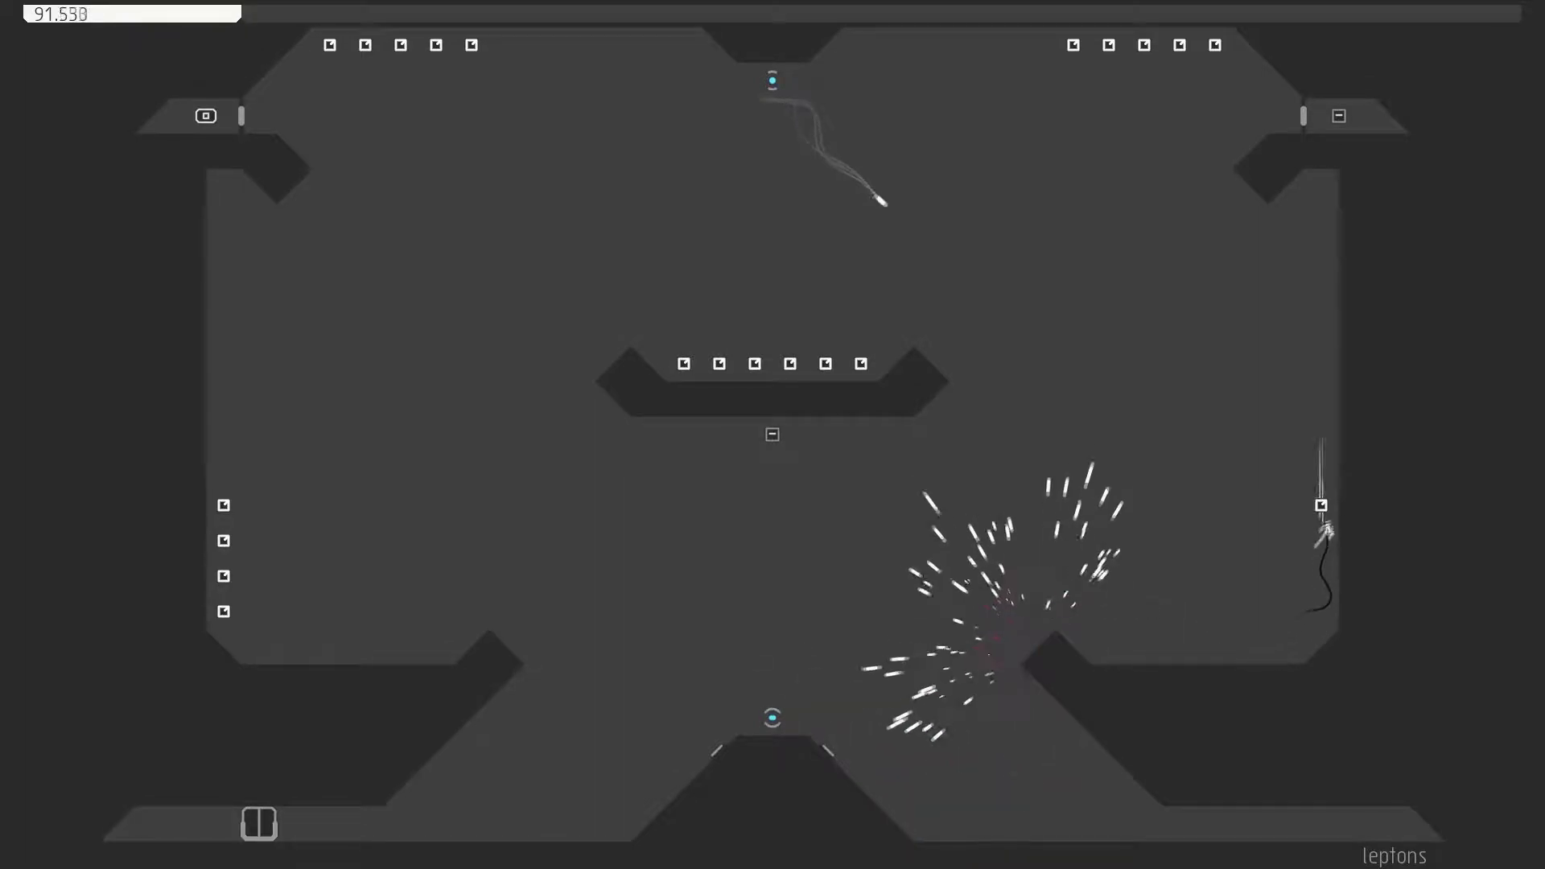
key("z")
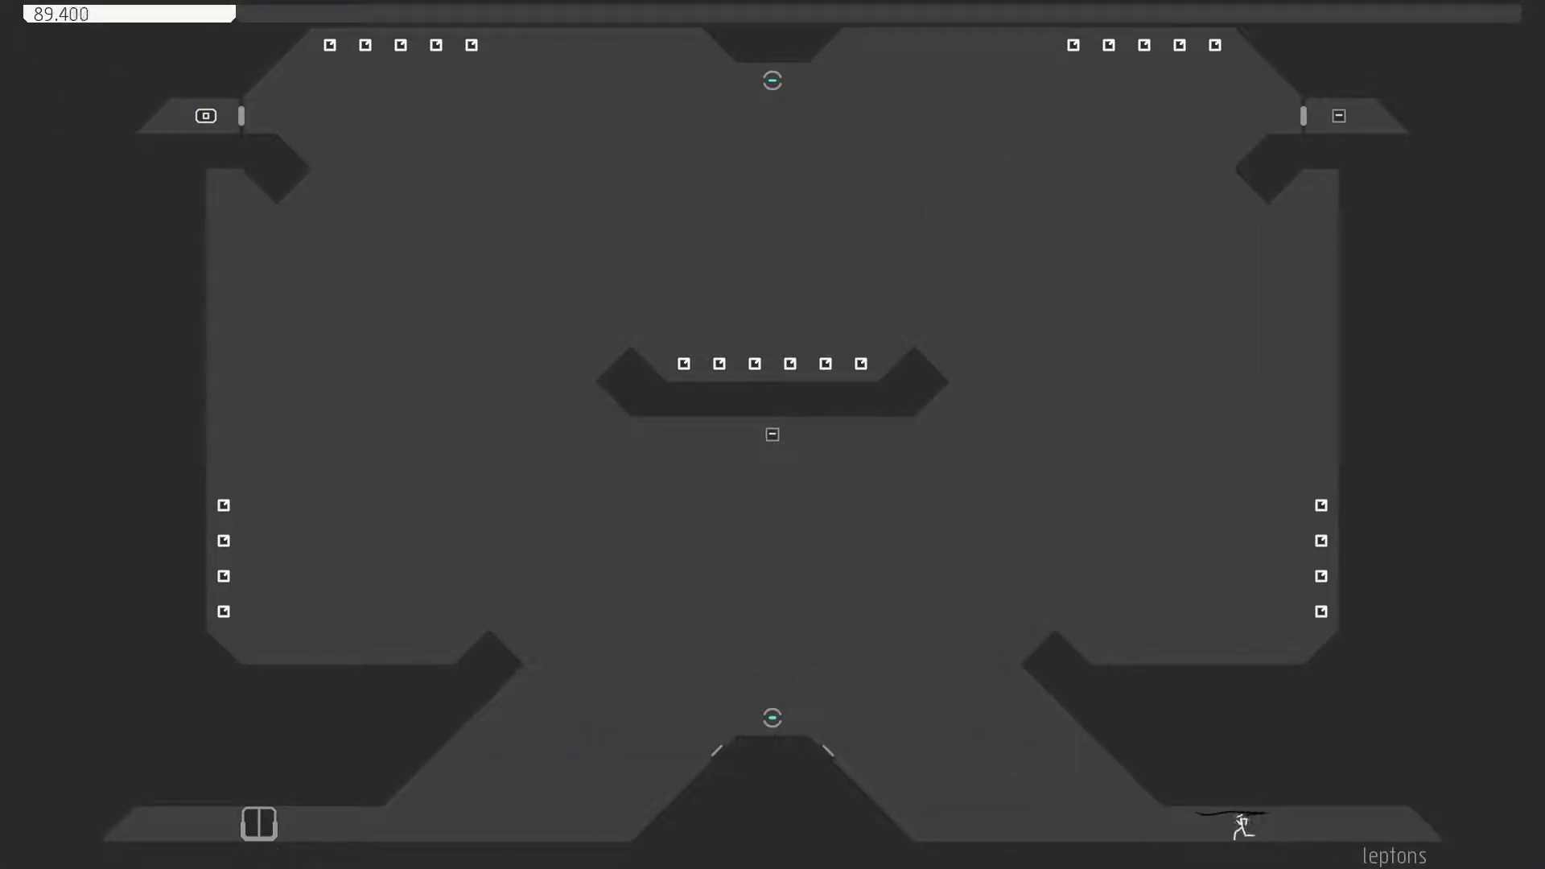
key("z")
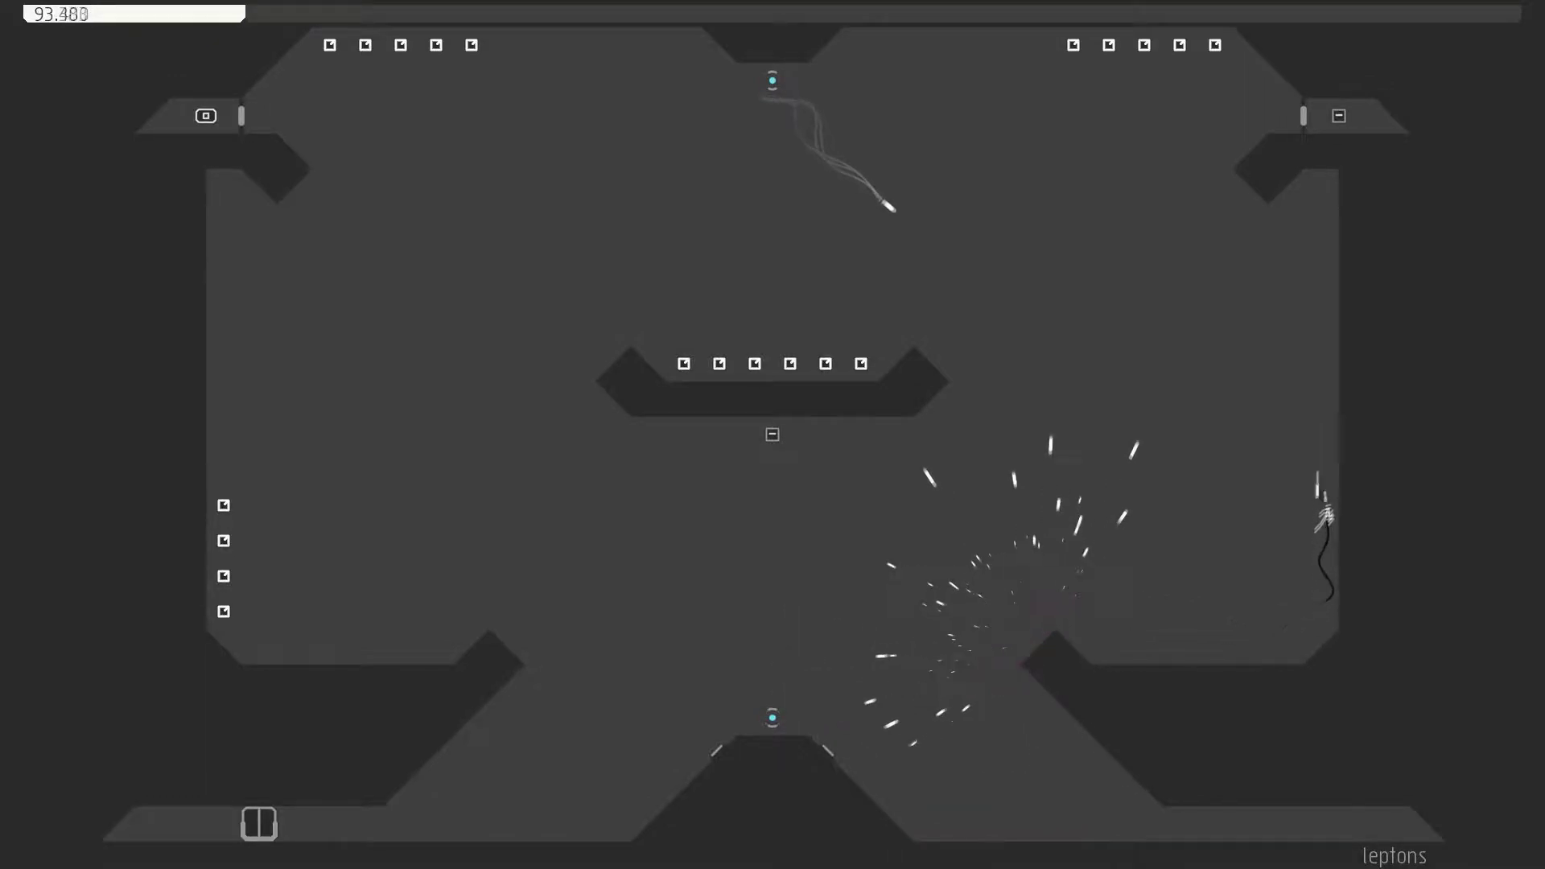
key("Left")
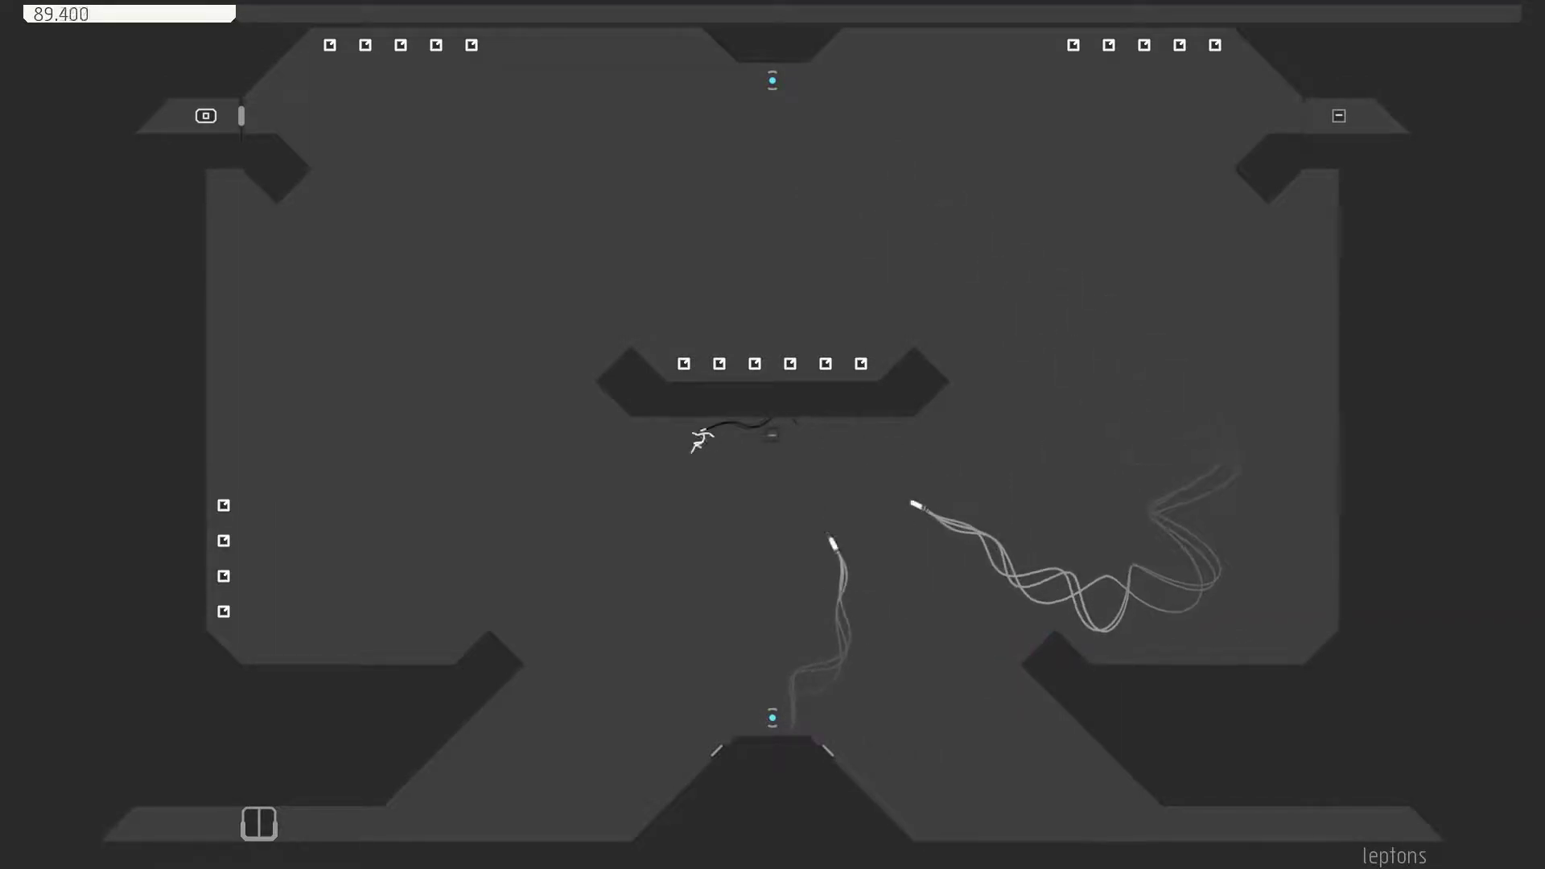
key("Left")
key("z")
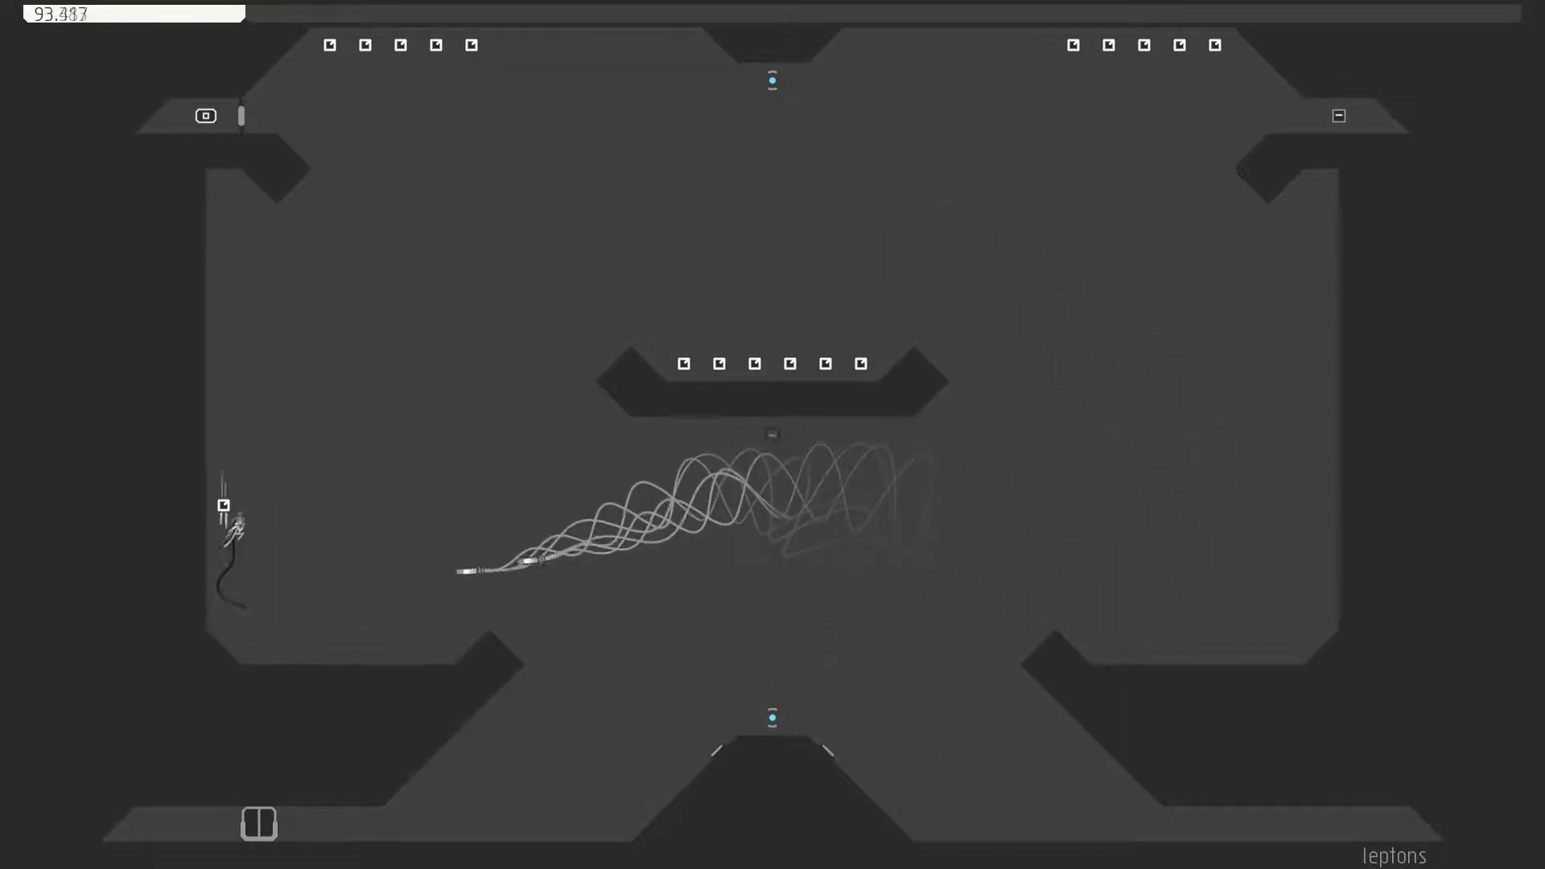
key("z")
key("Right")
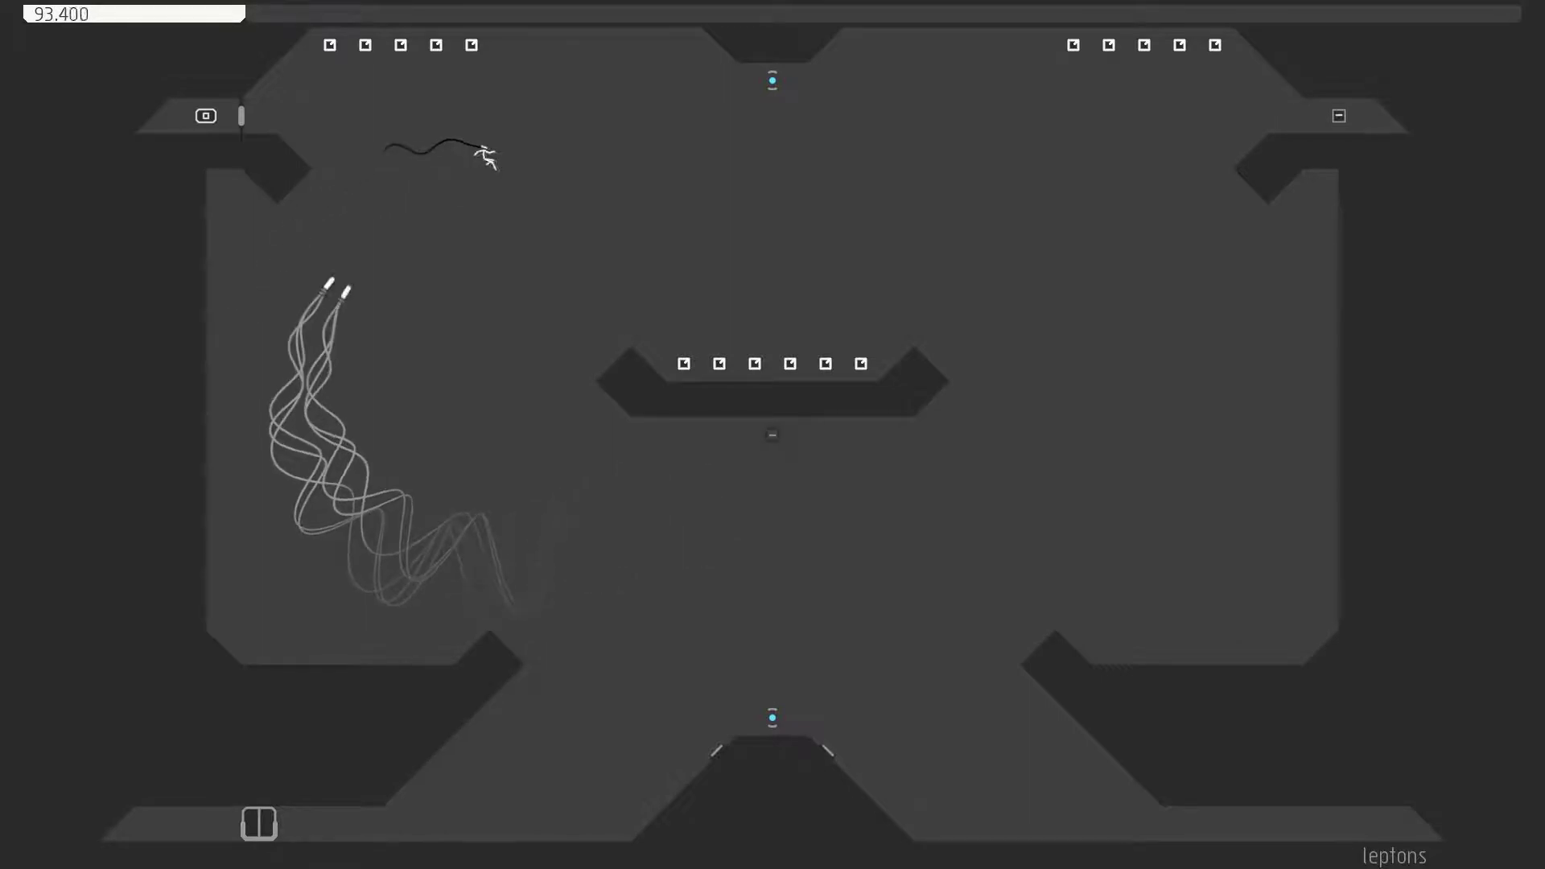
key("Right")
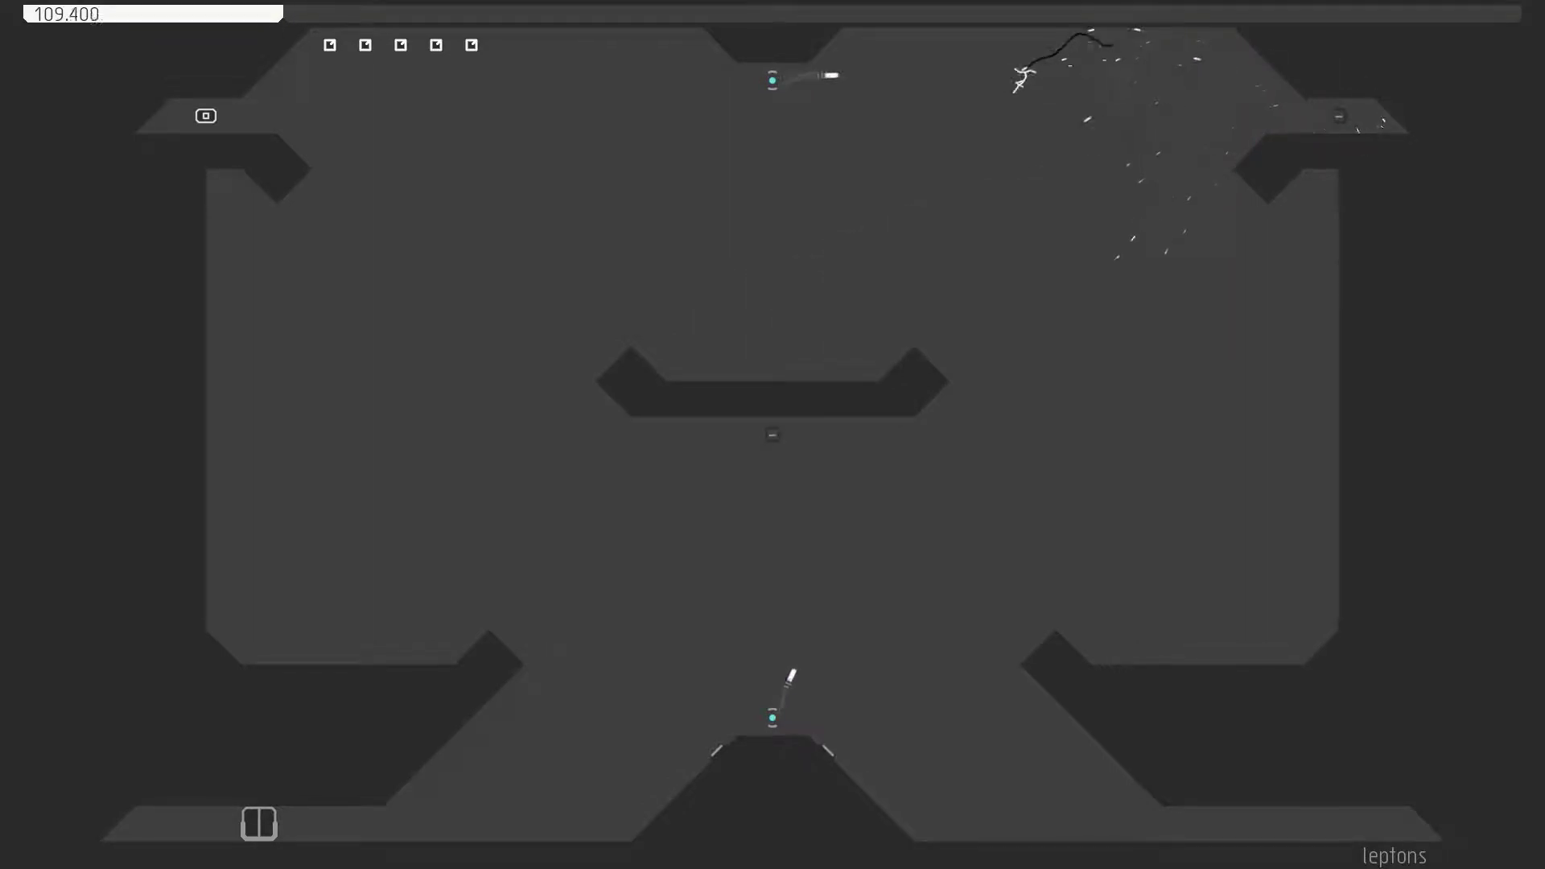
Retry after being hit, gather the remaining top gold and drop down-left to the exit.
key("z")
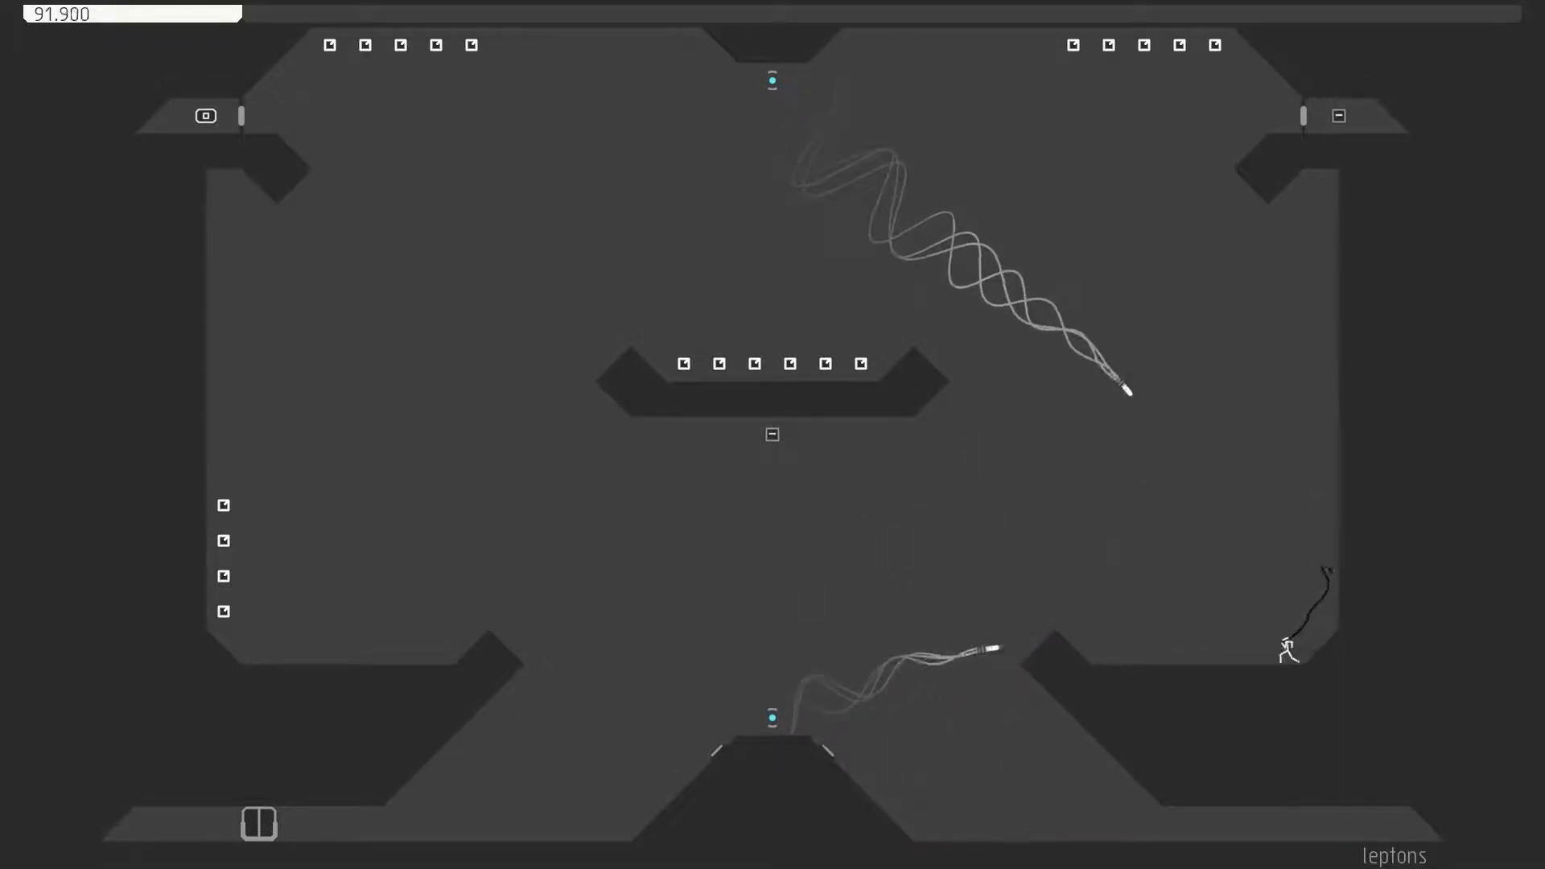
key("Left")
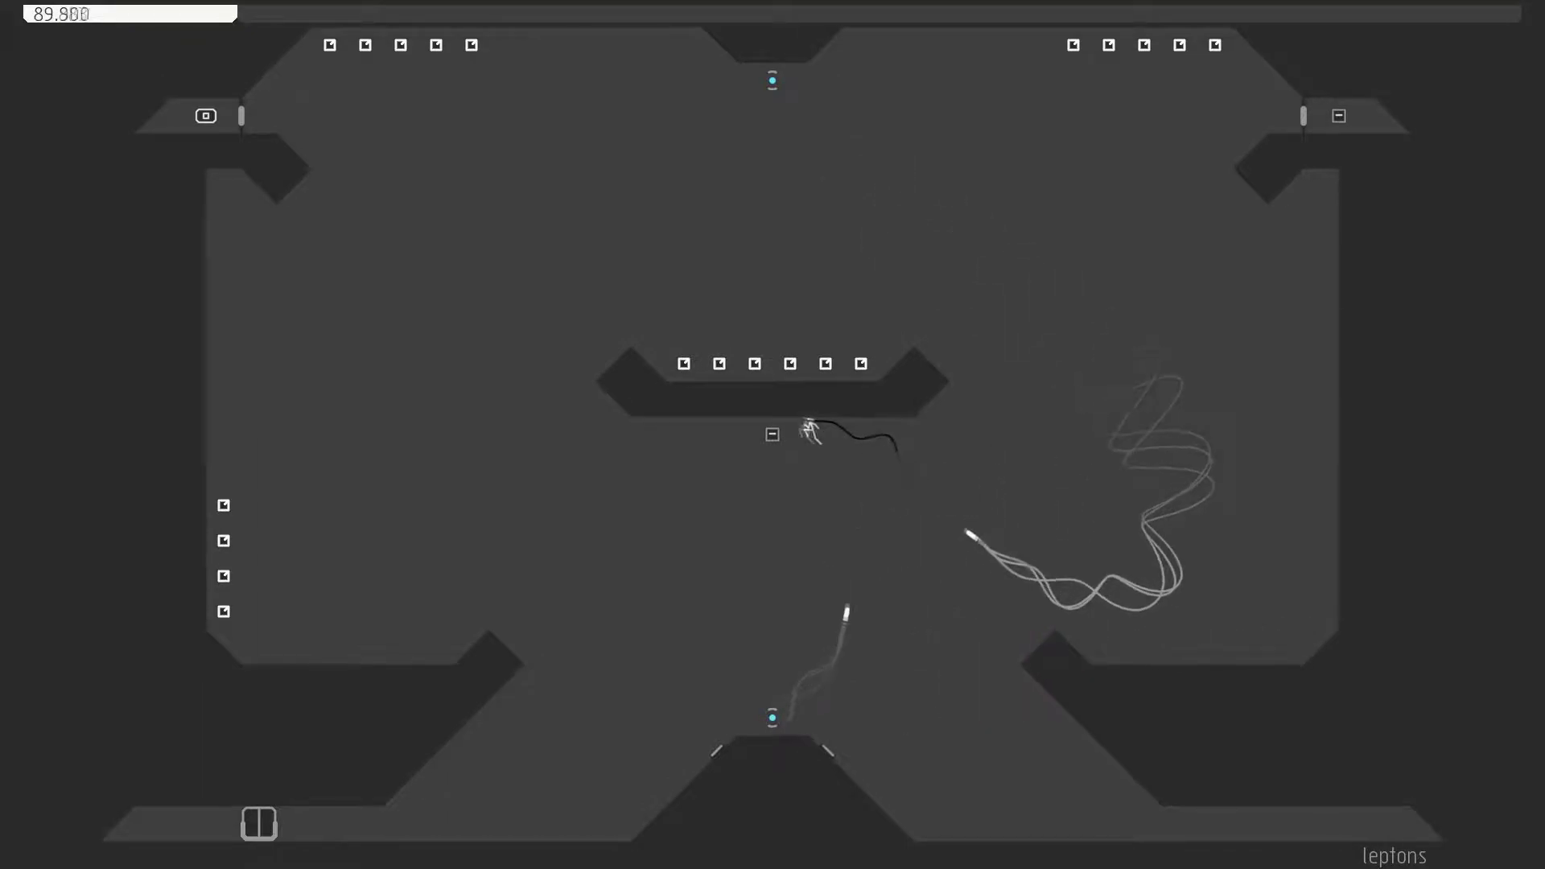
key("Left")
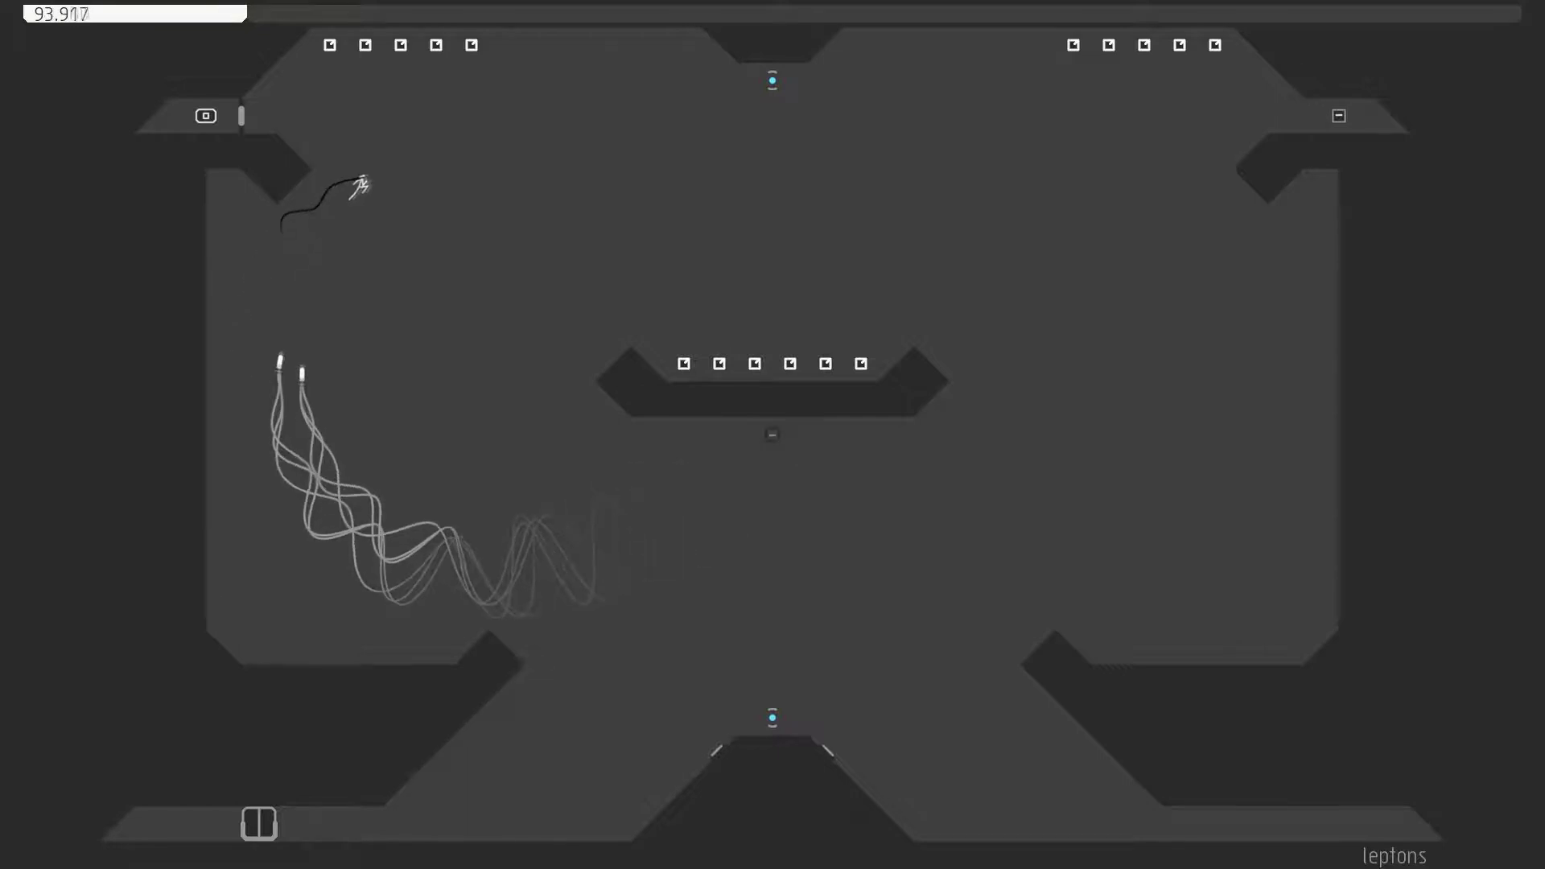
key("Right")
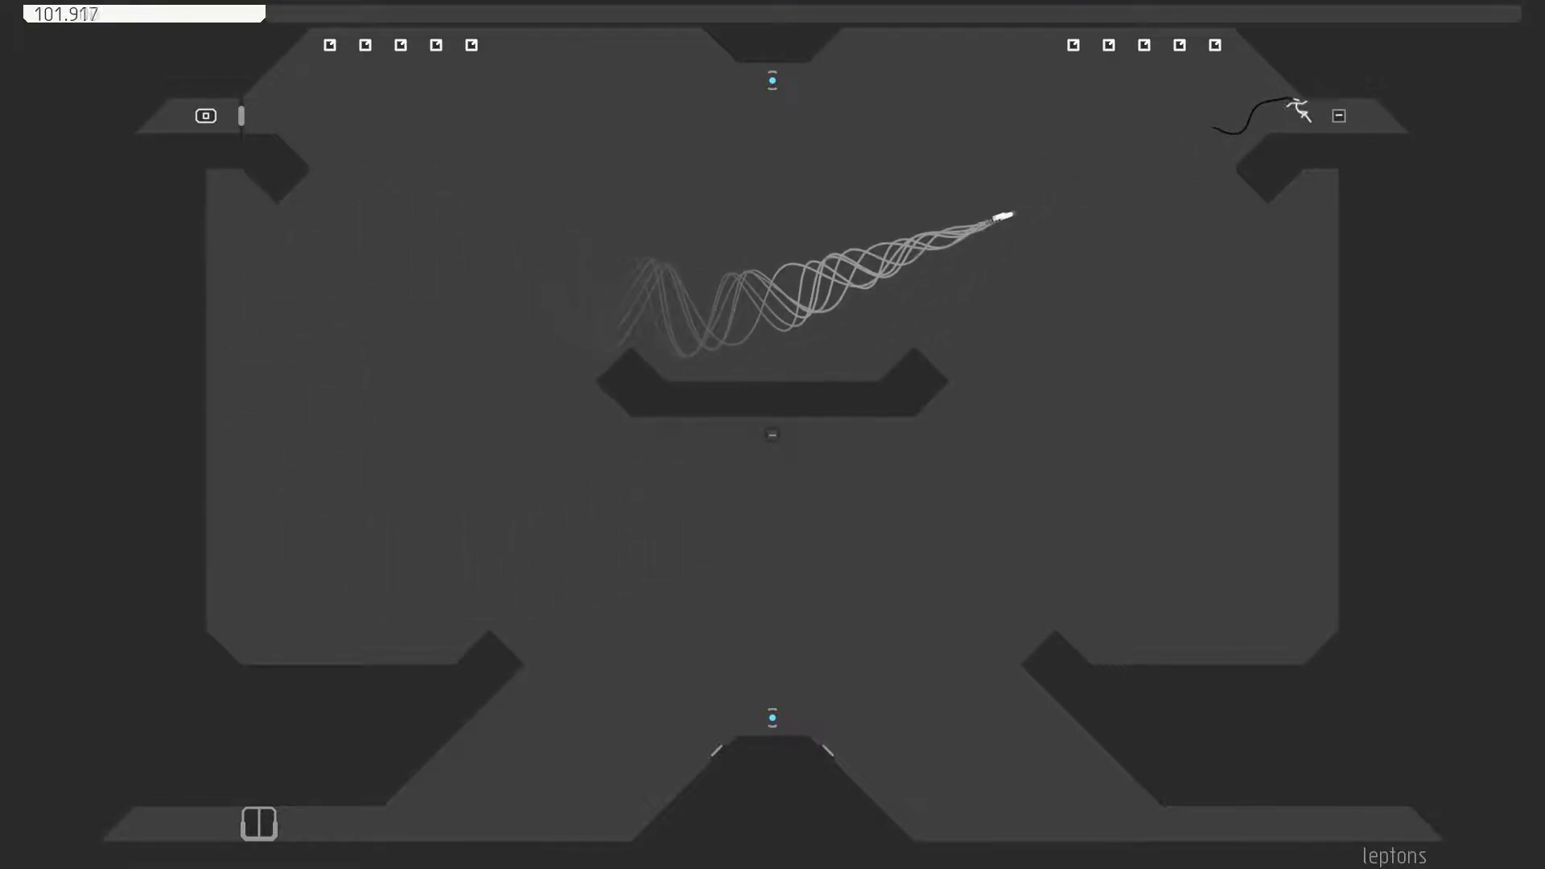
key("Left")
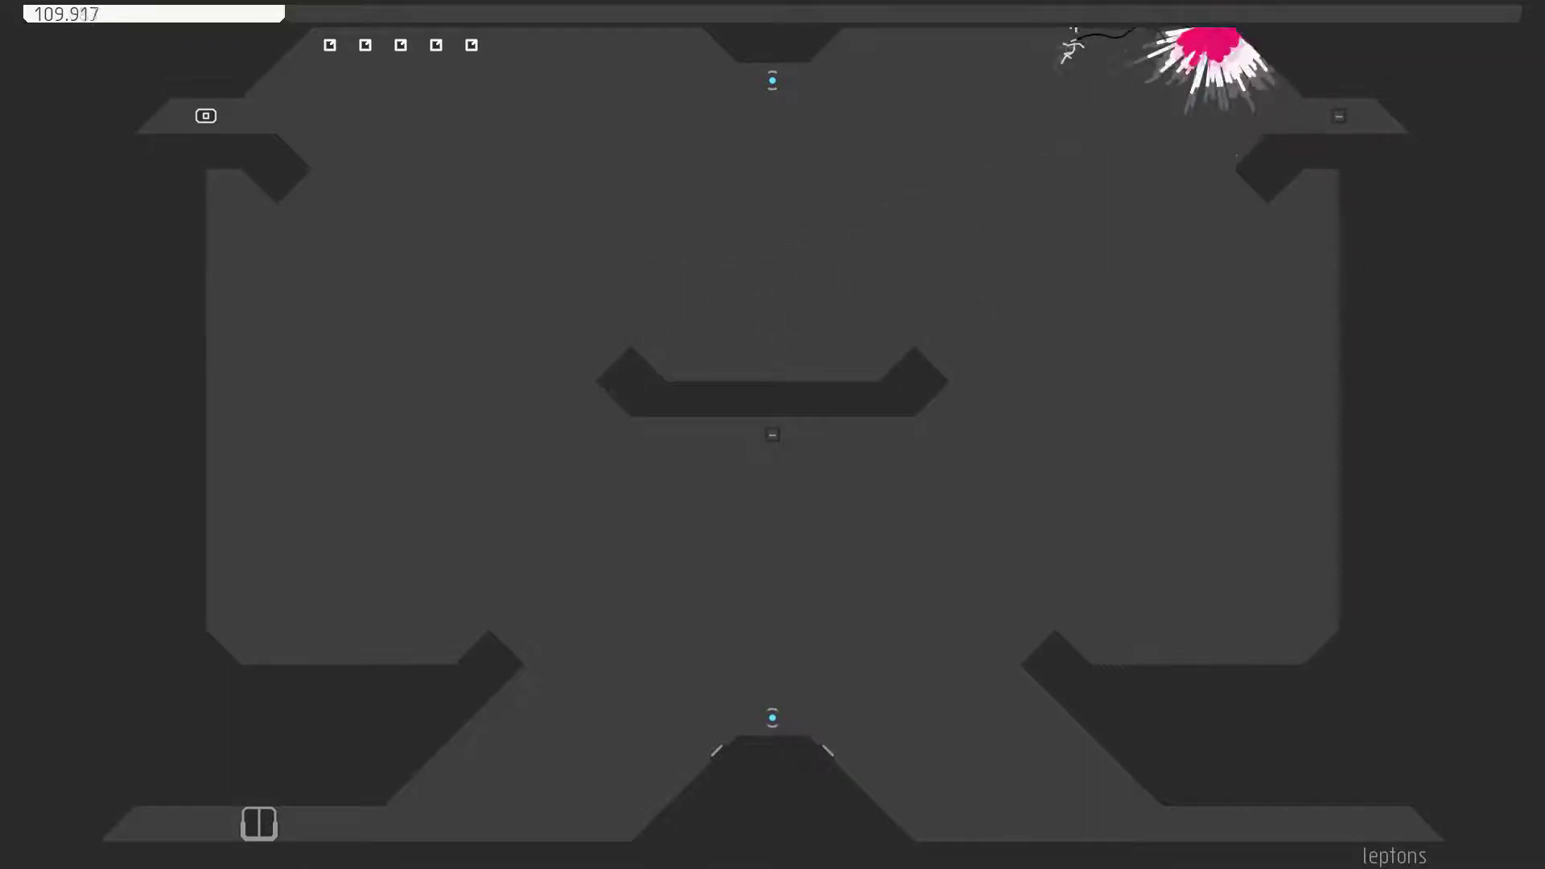
key("Left")
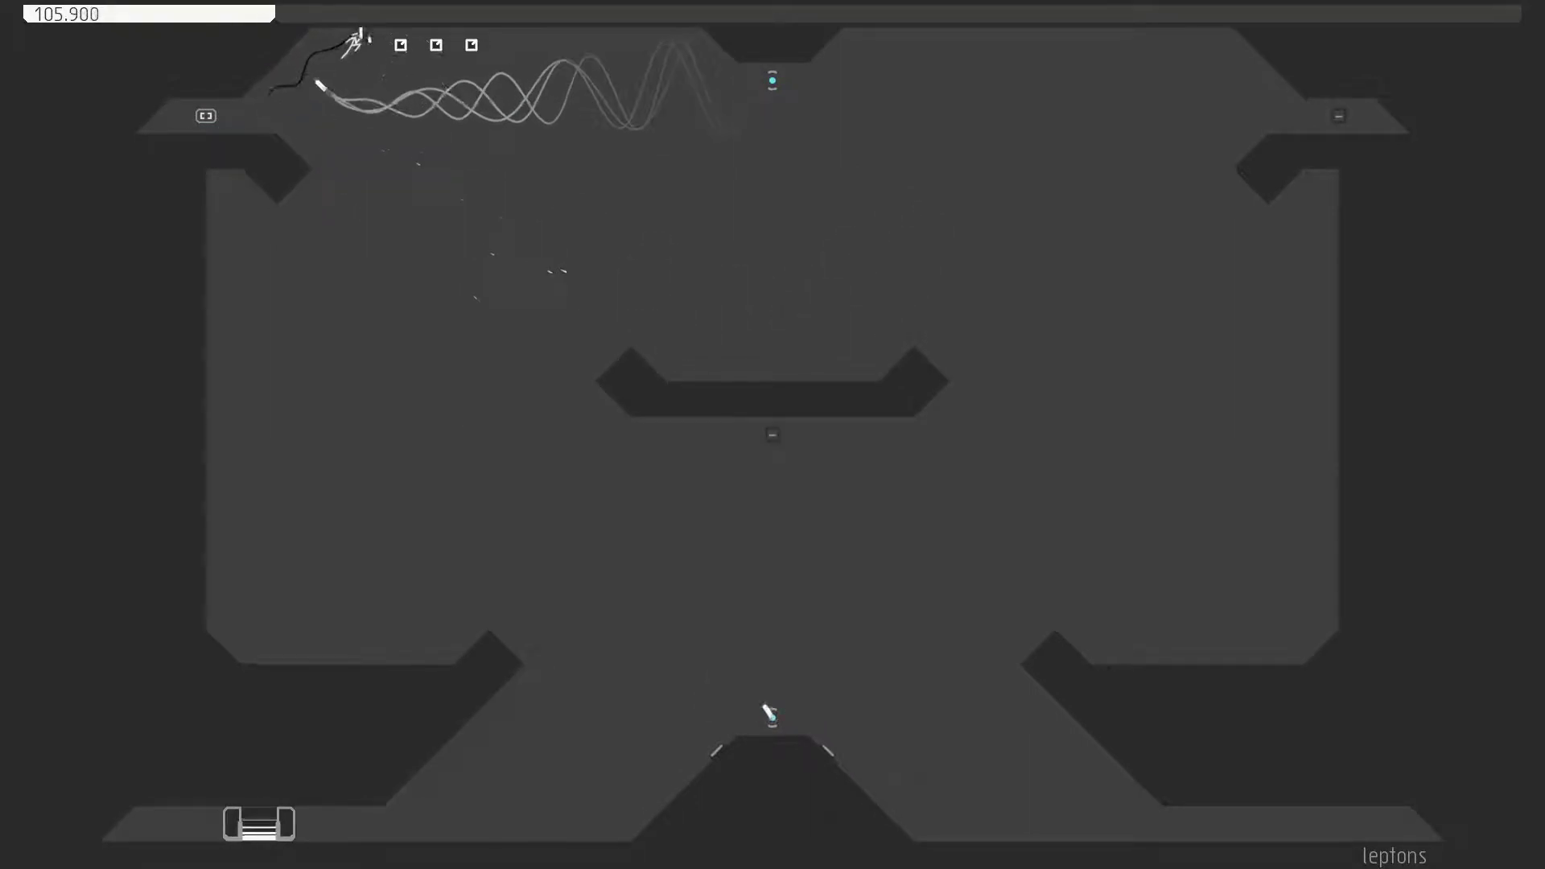
key("Right")
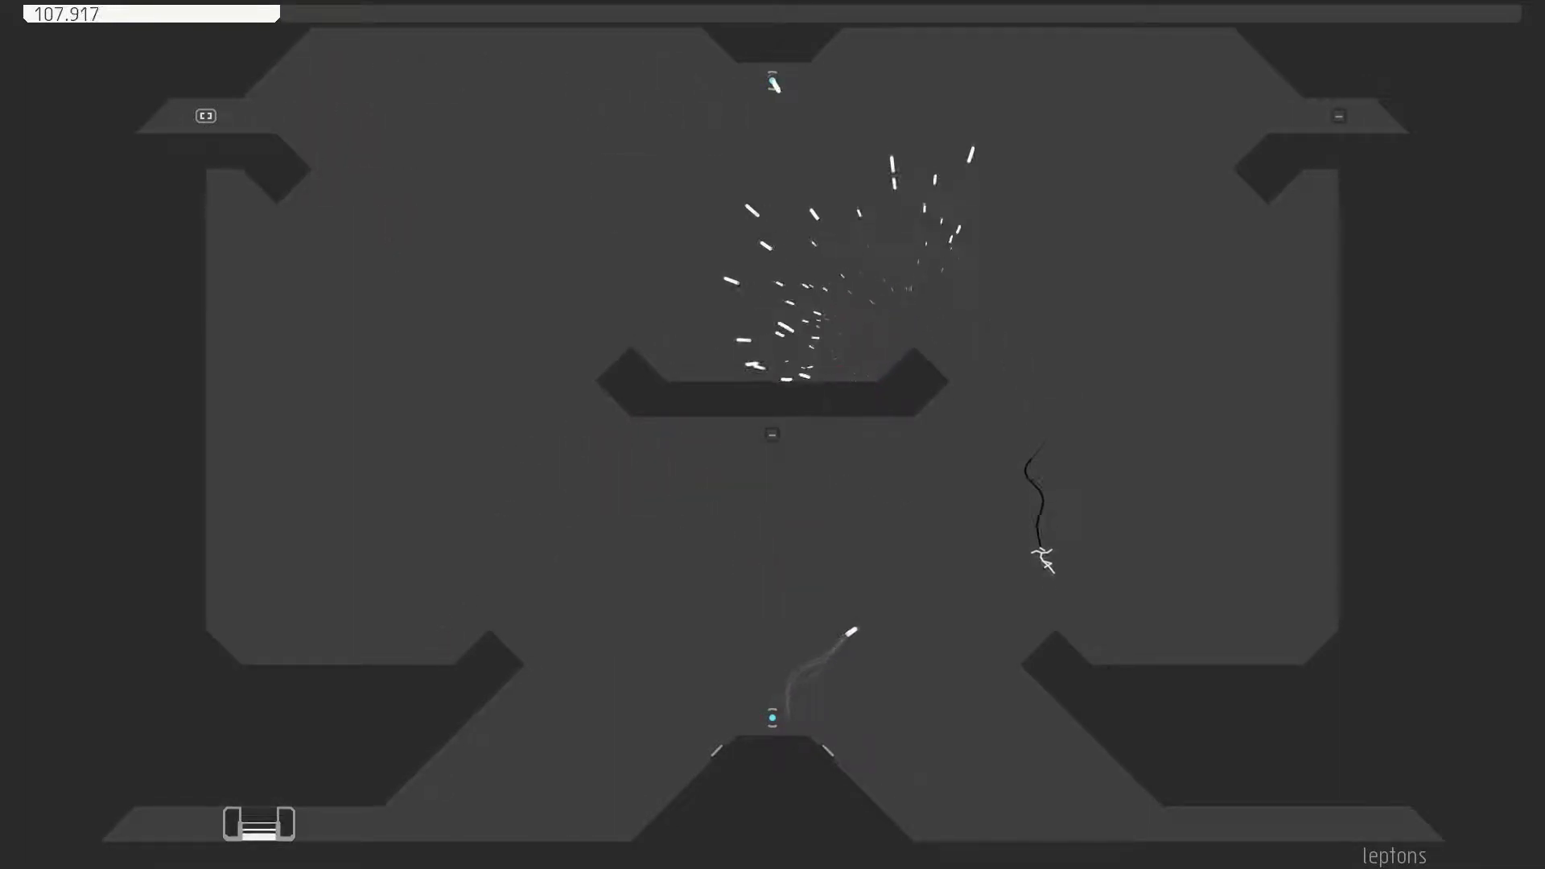
key("Left")
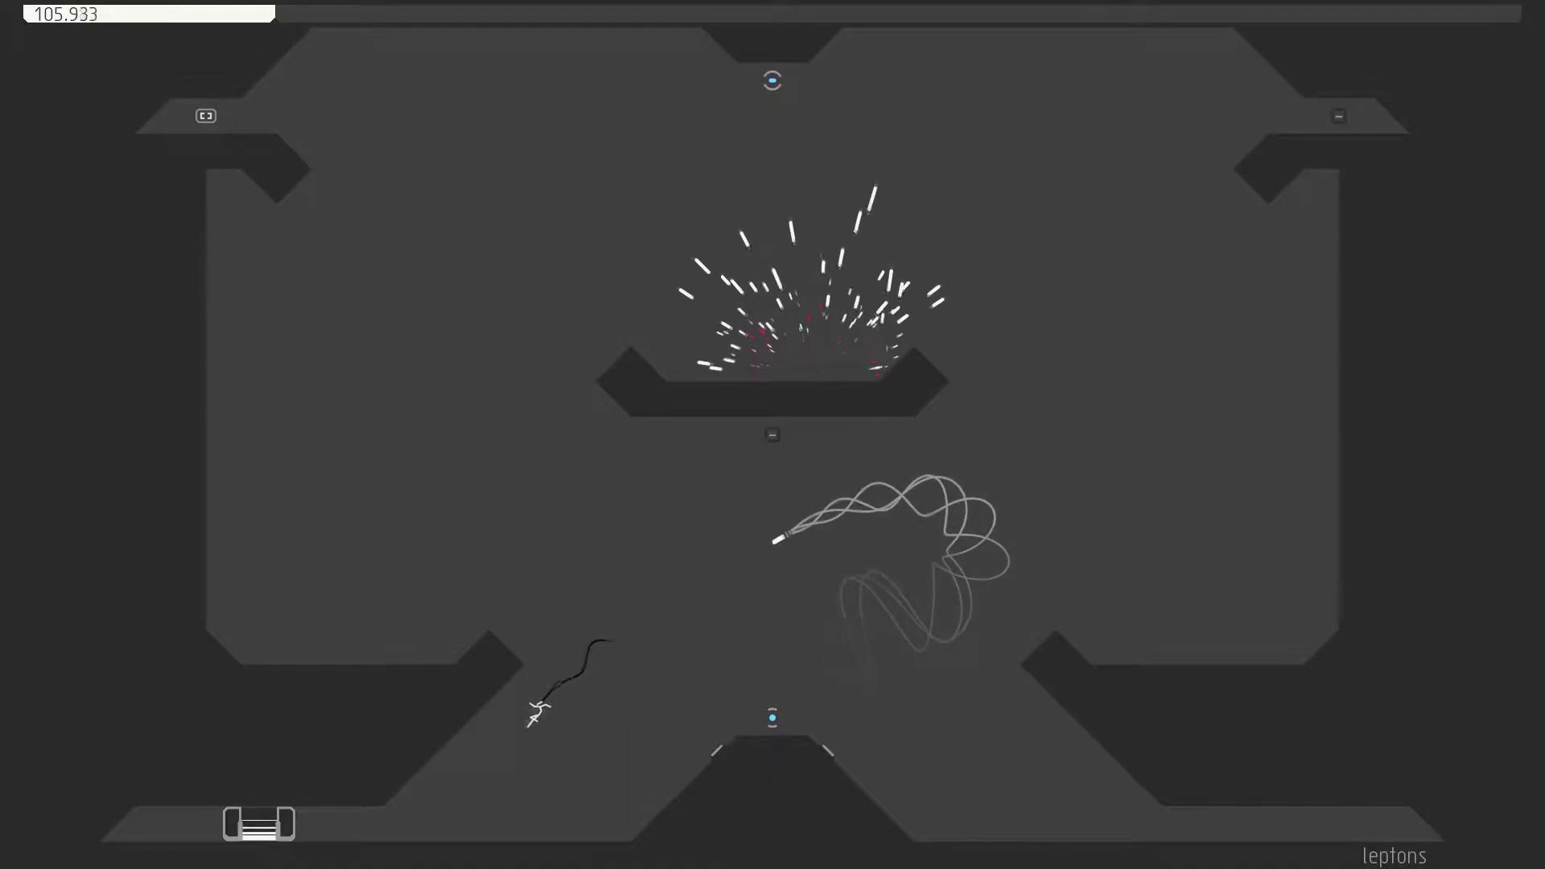
Load spy row die rah, climb the left corridor past drones and run the top corridor.
key("shift")
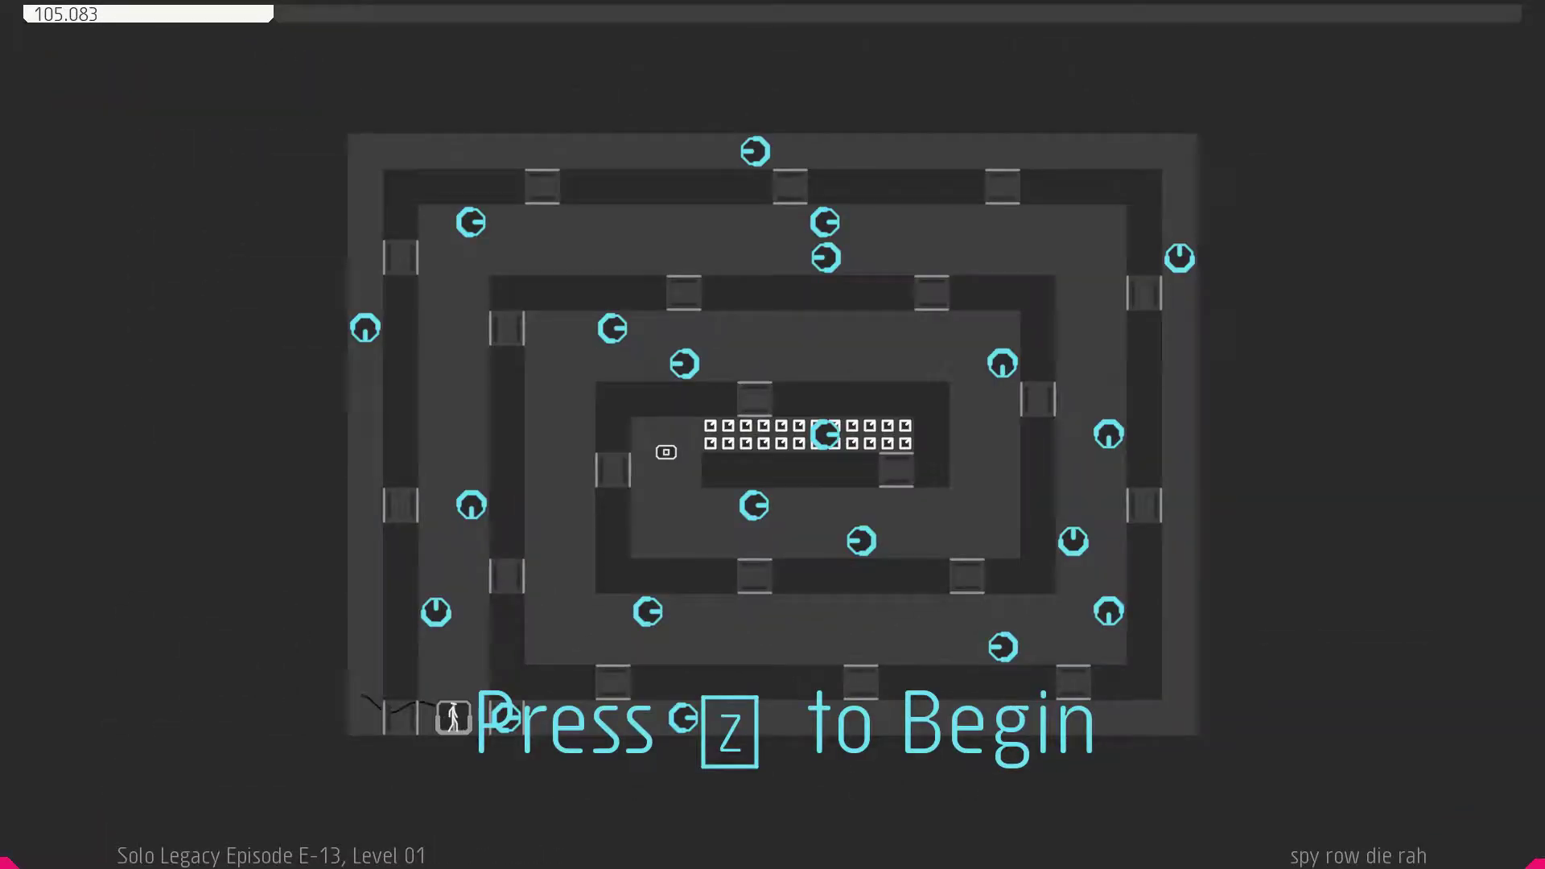
key("z")
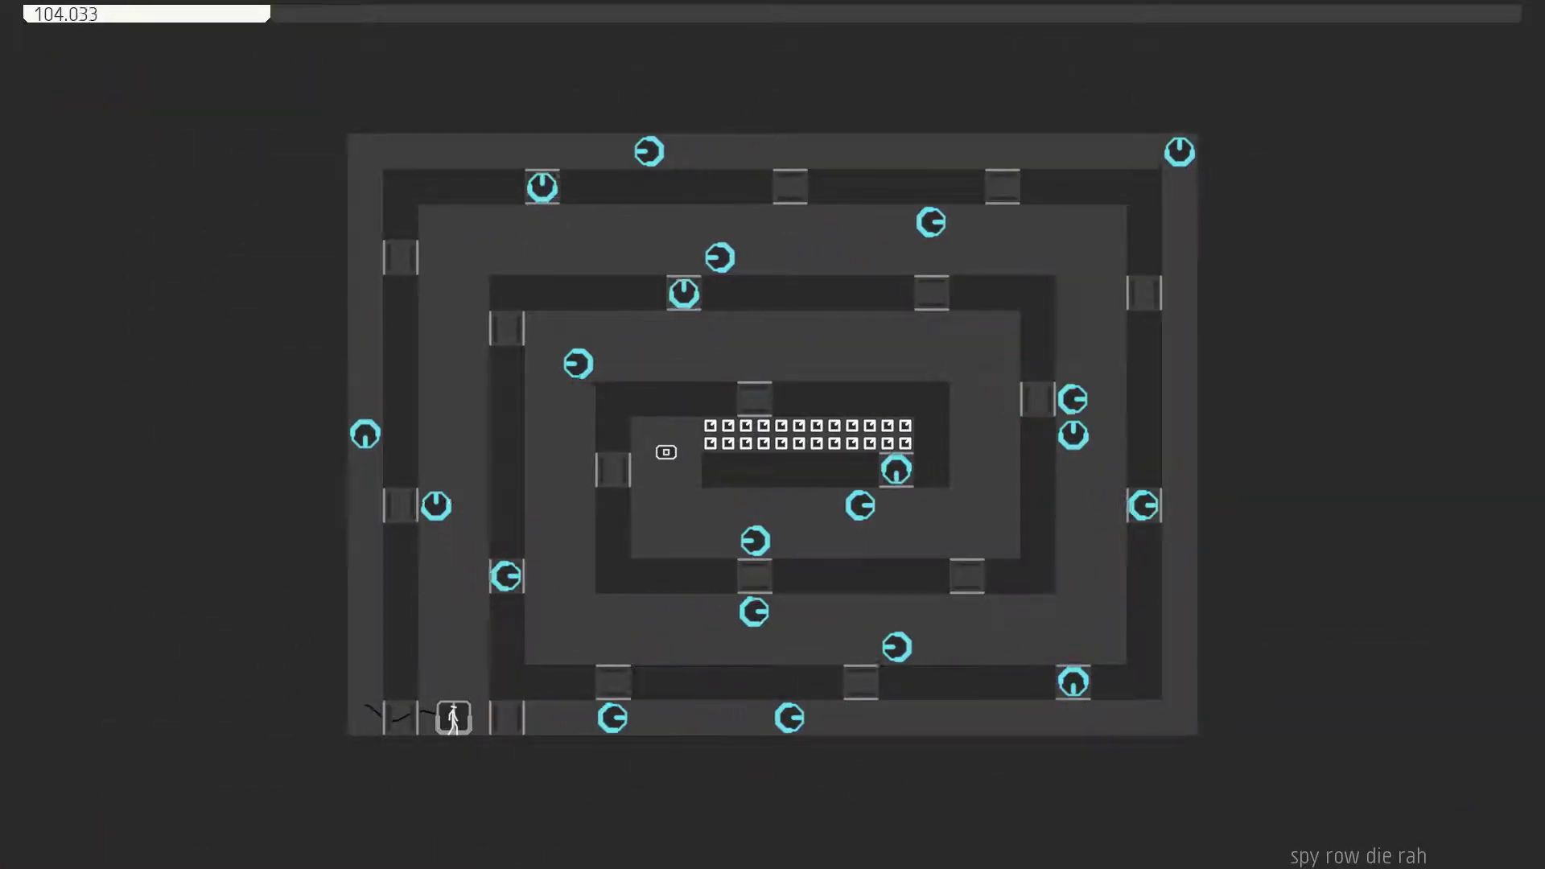
key("Left")
key("shift")
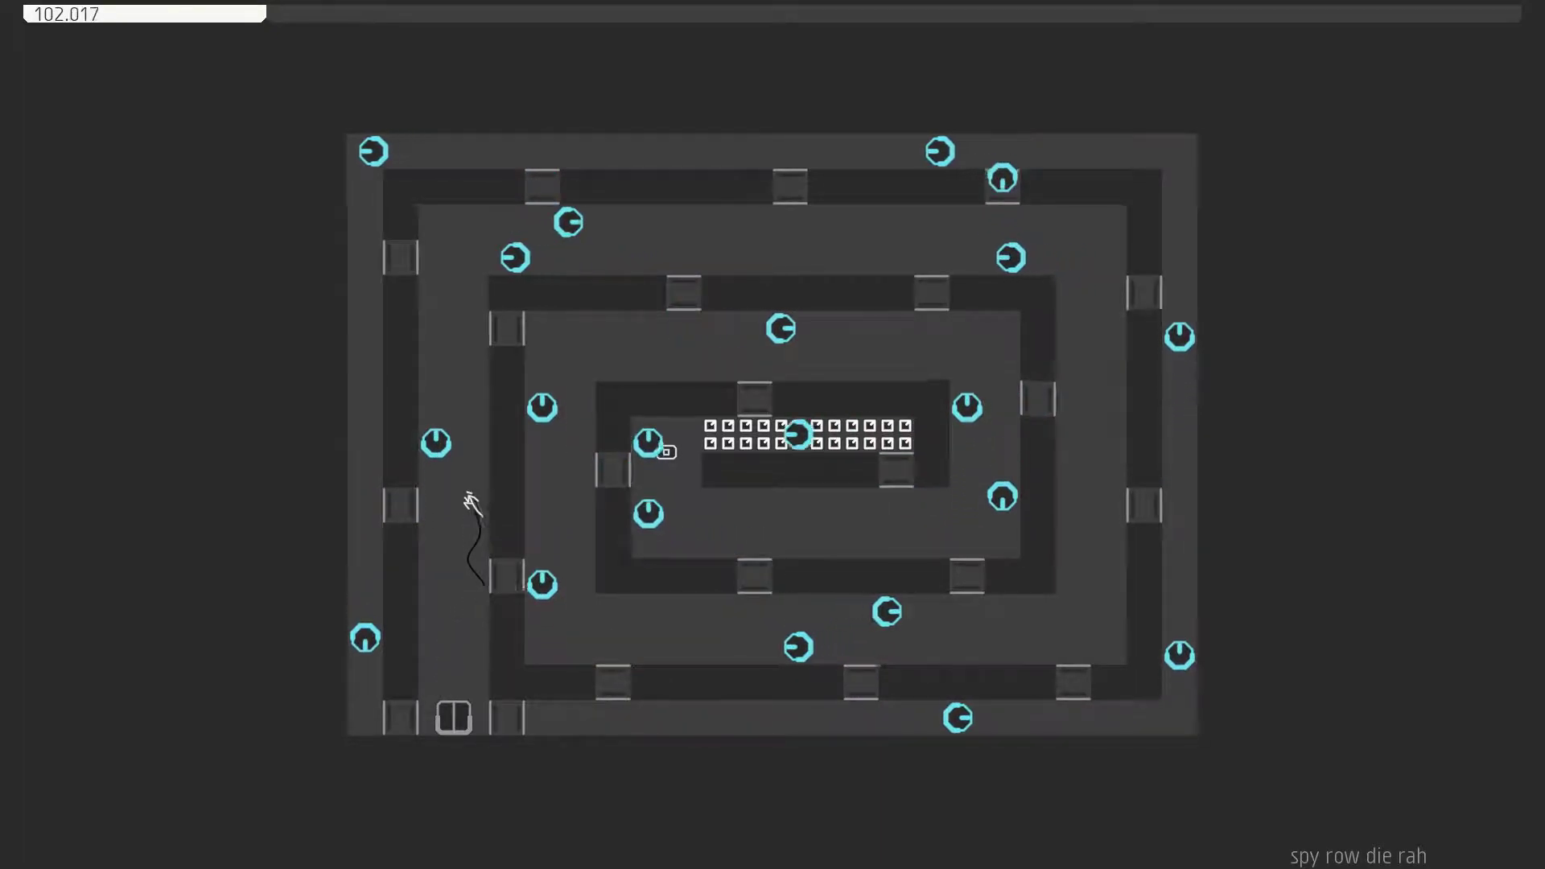
key("shift")
key("shift")
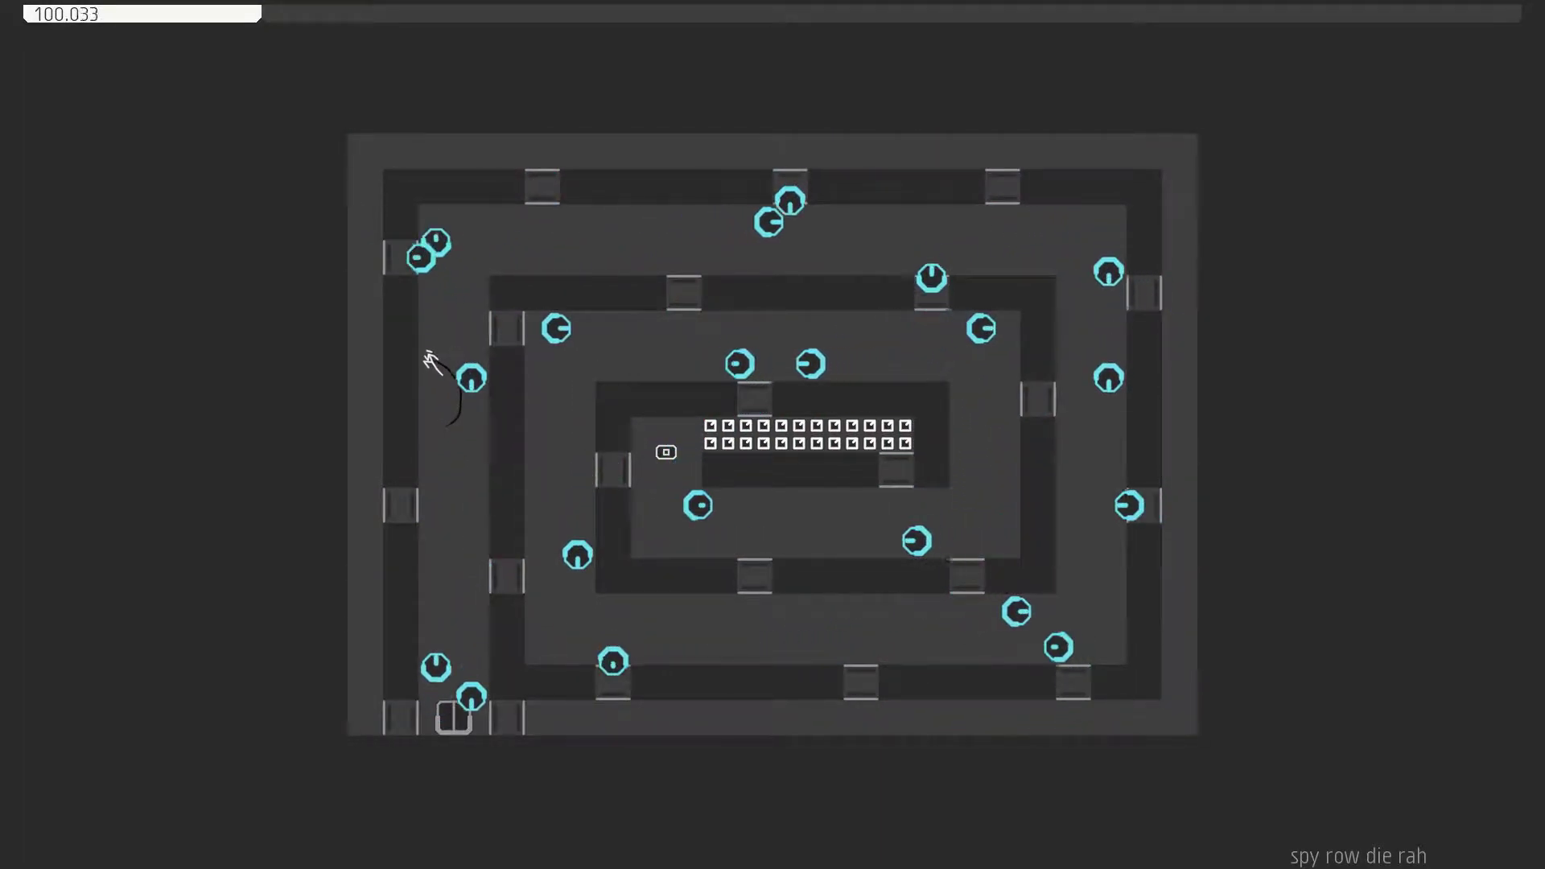
key("Right")
key("shift")
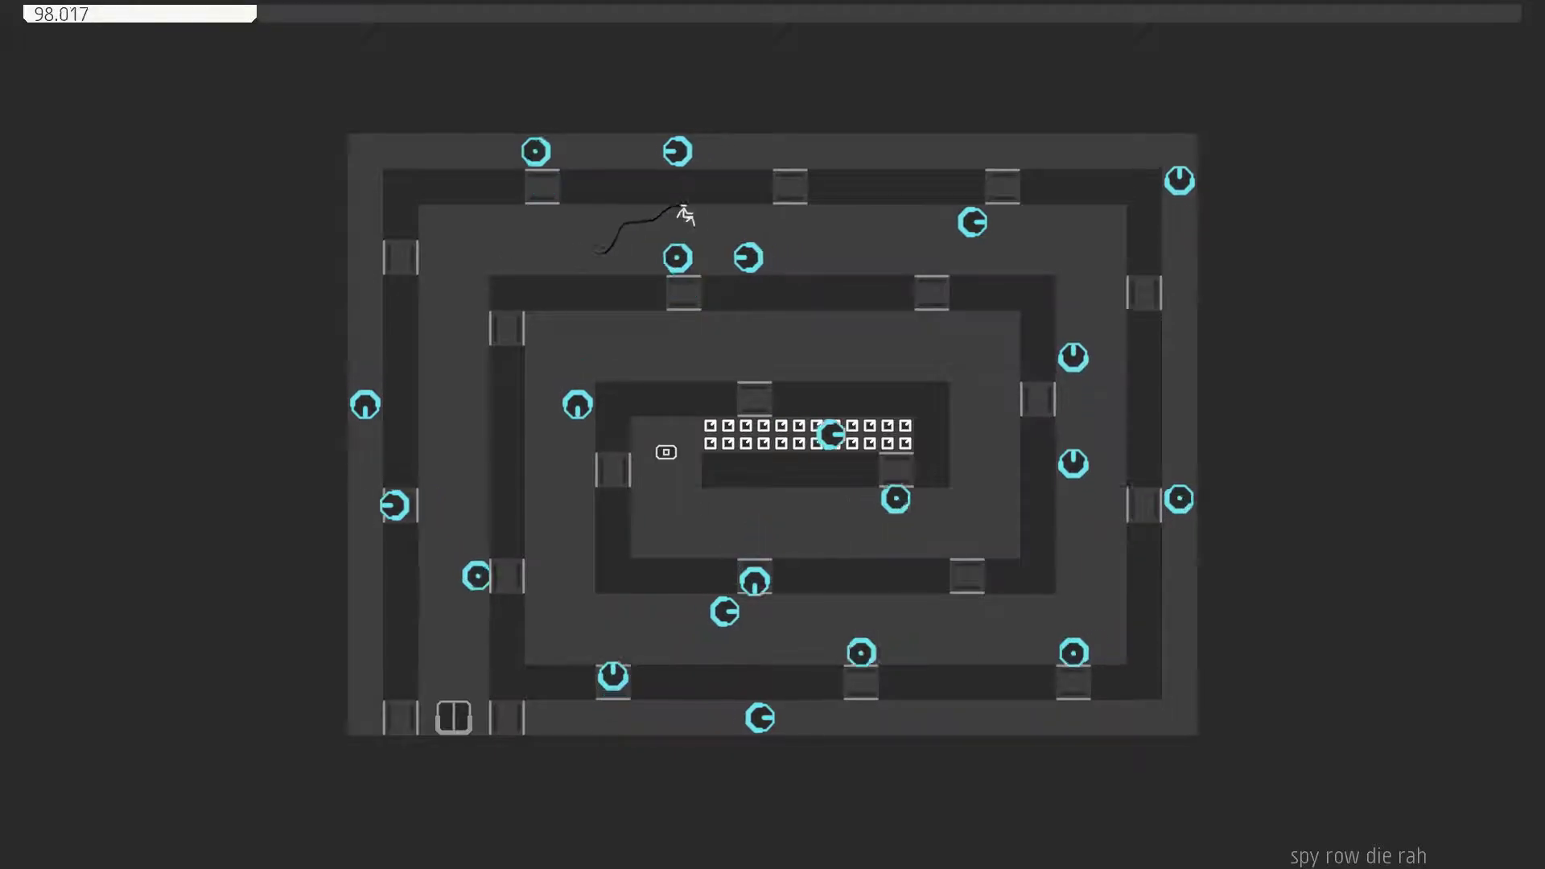
key("Right")
key("shift")
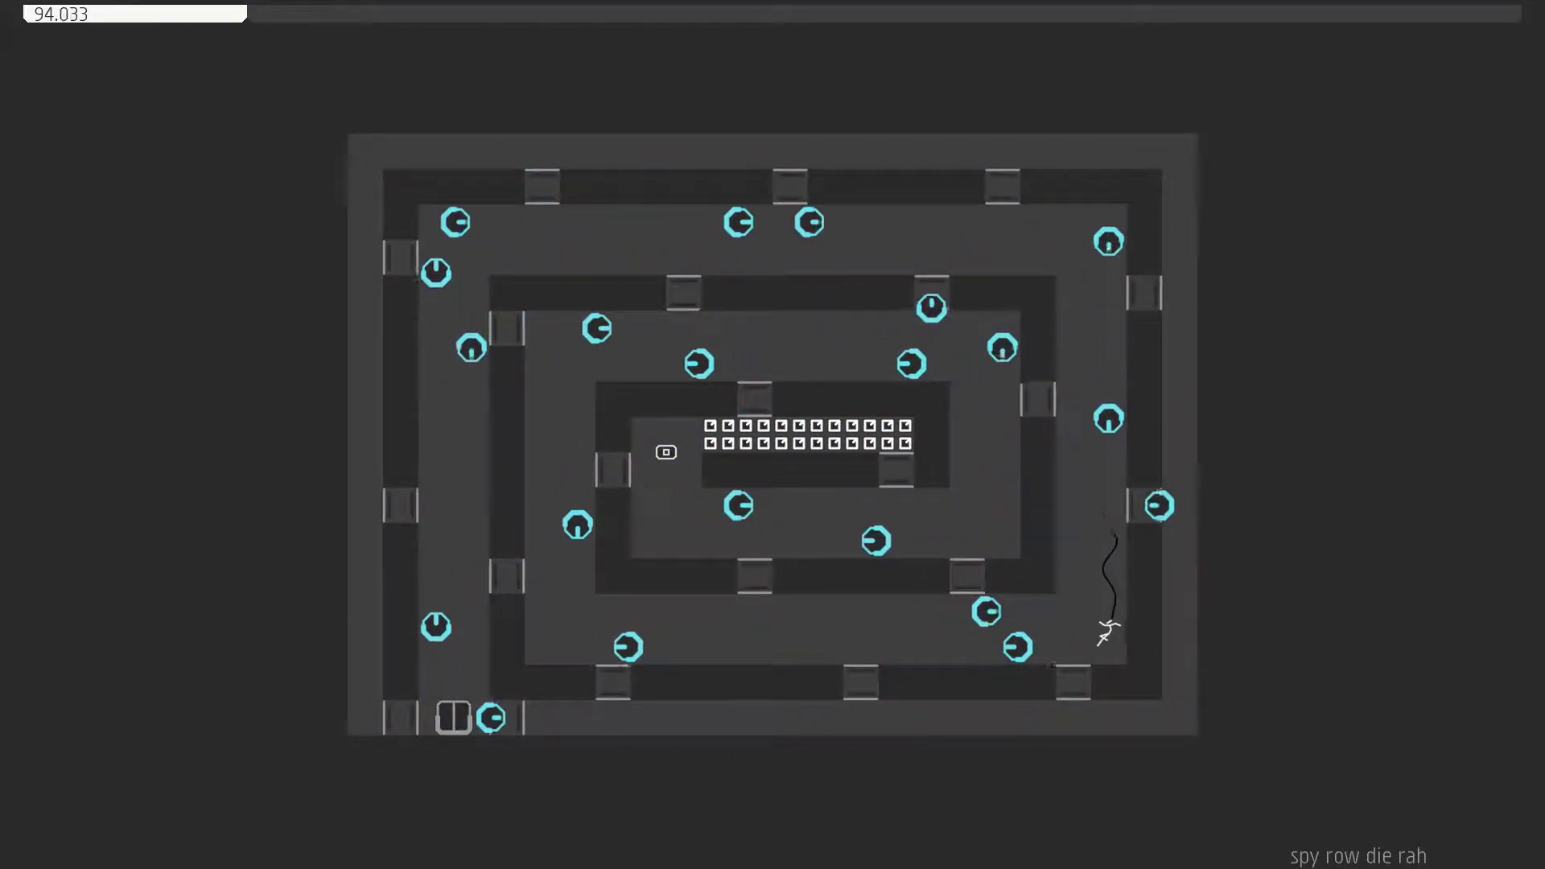
Drop down the right corridor, run the bottom, and push right through the inner corridor.
key("Left")
key("Left")
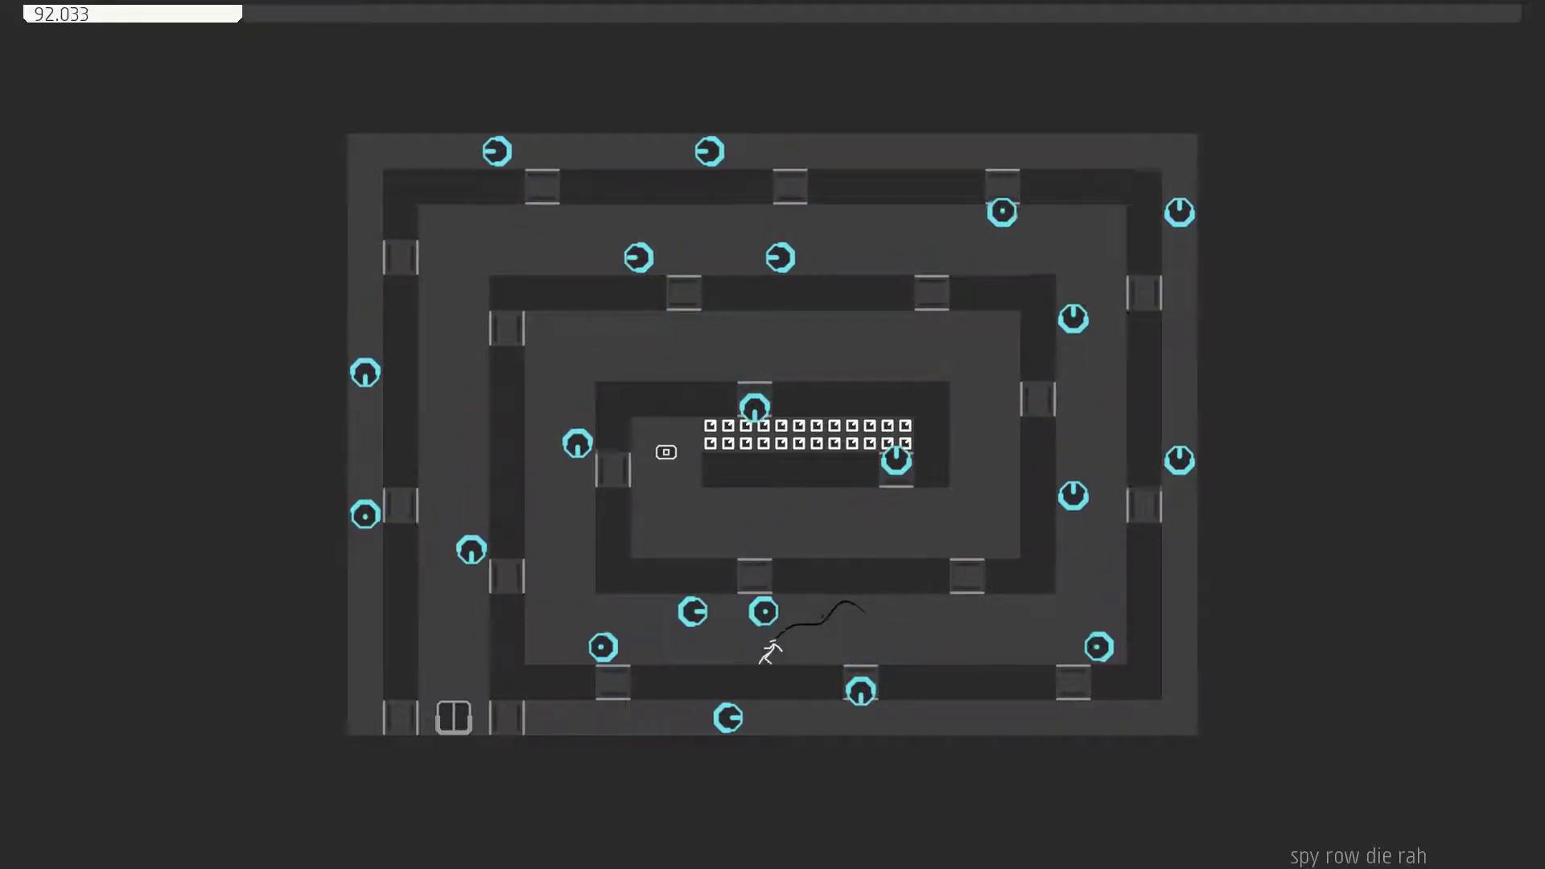
key("Left")
key("shift")
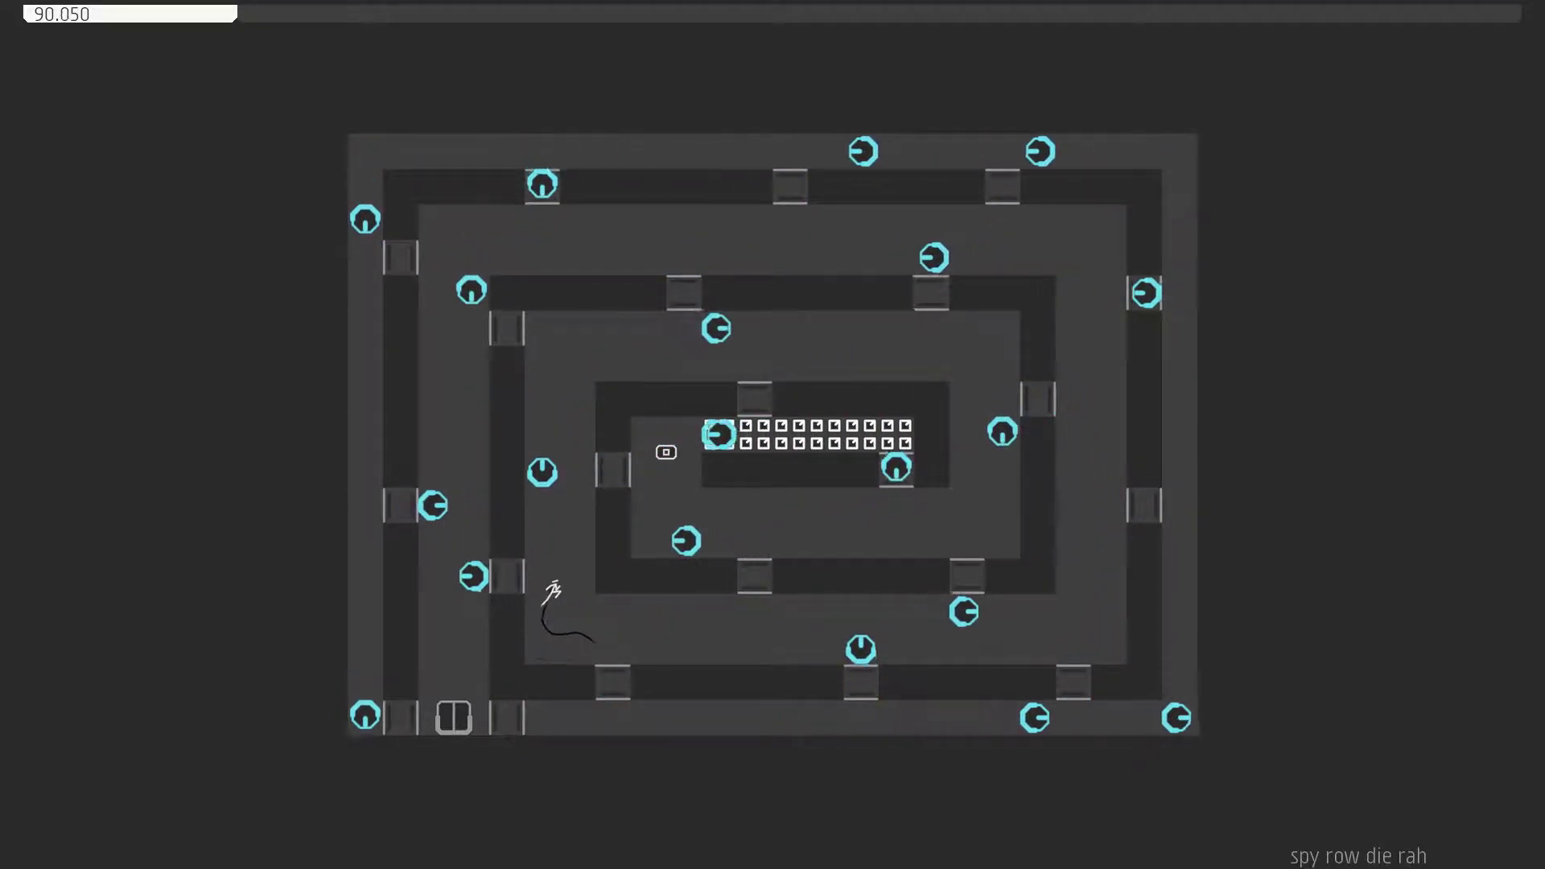
key("shift")
key("Up")
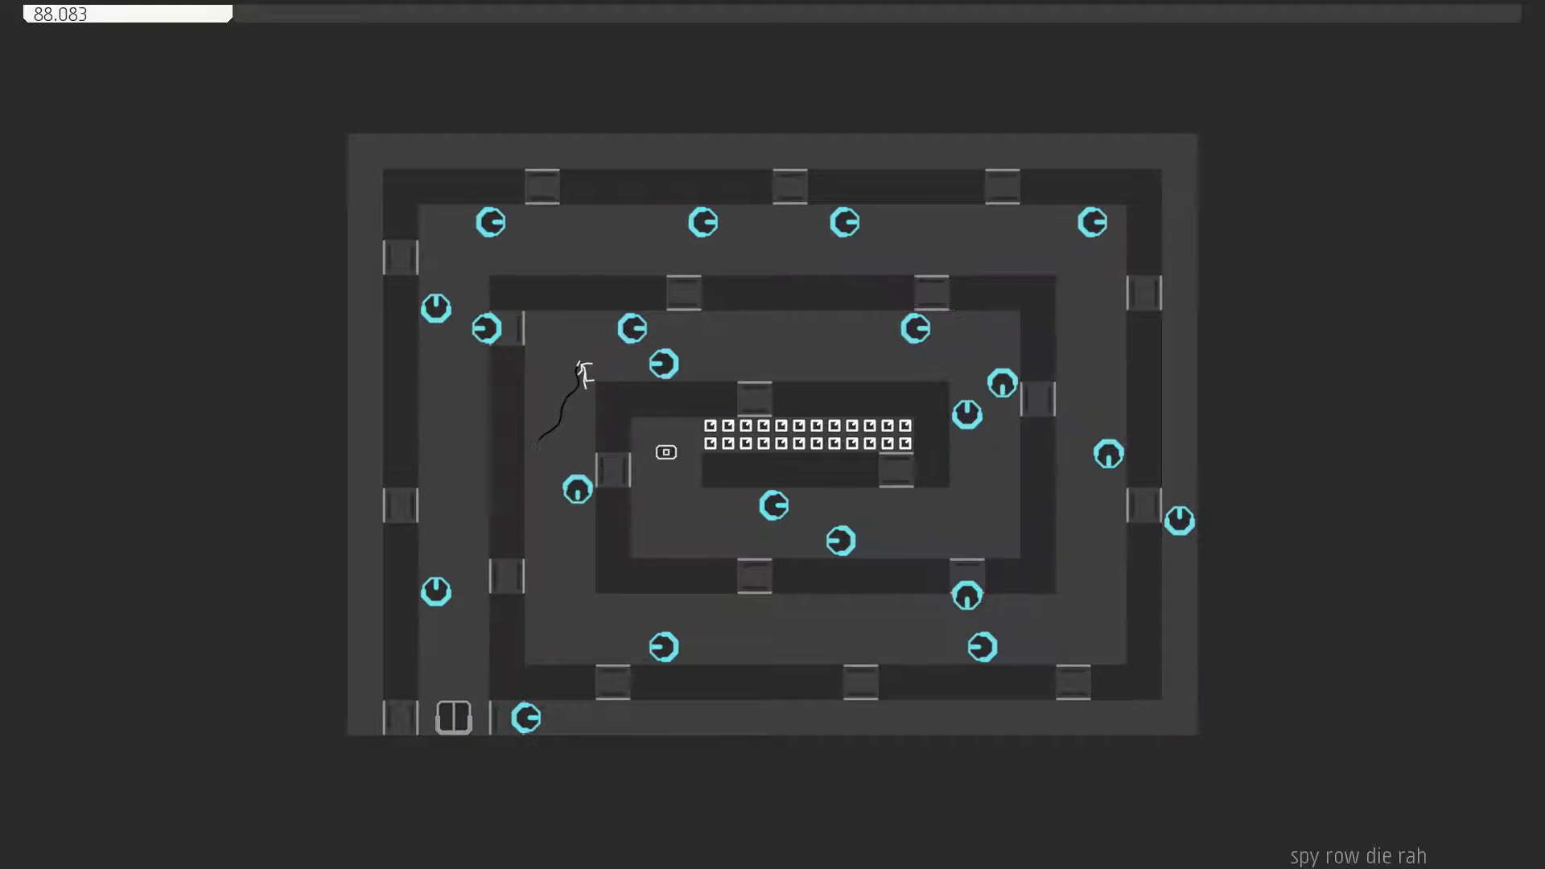
key("Right")
key("shift")
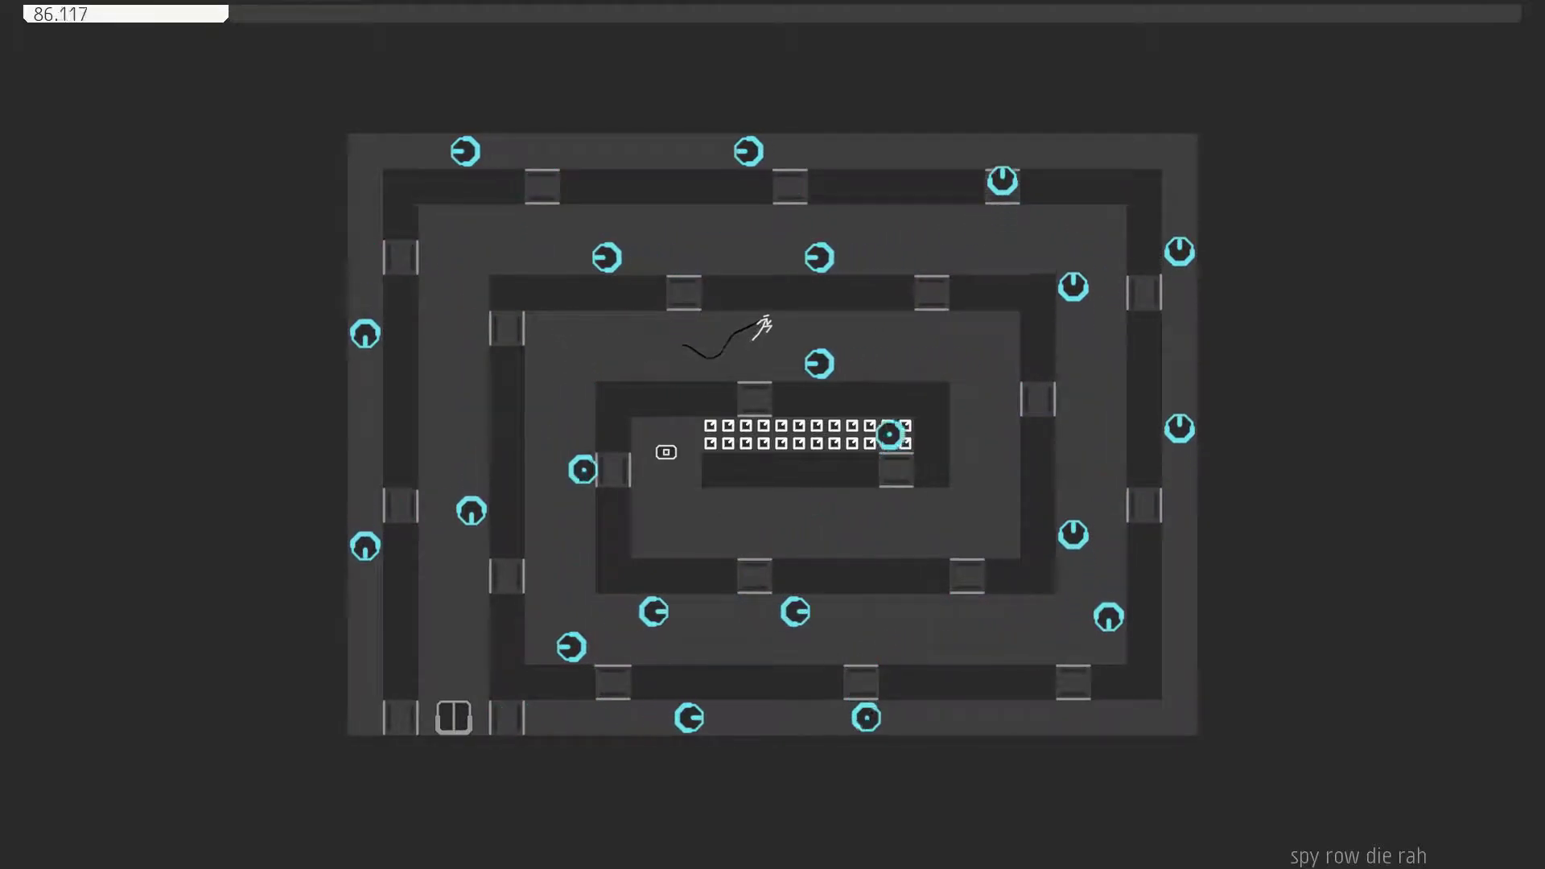
key("Right")
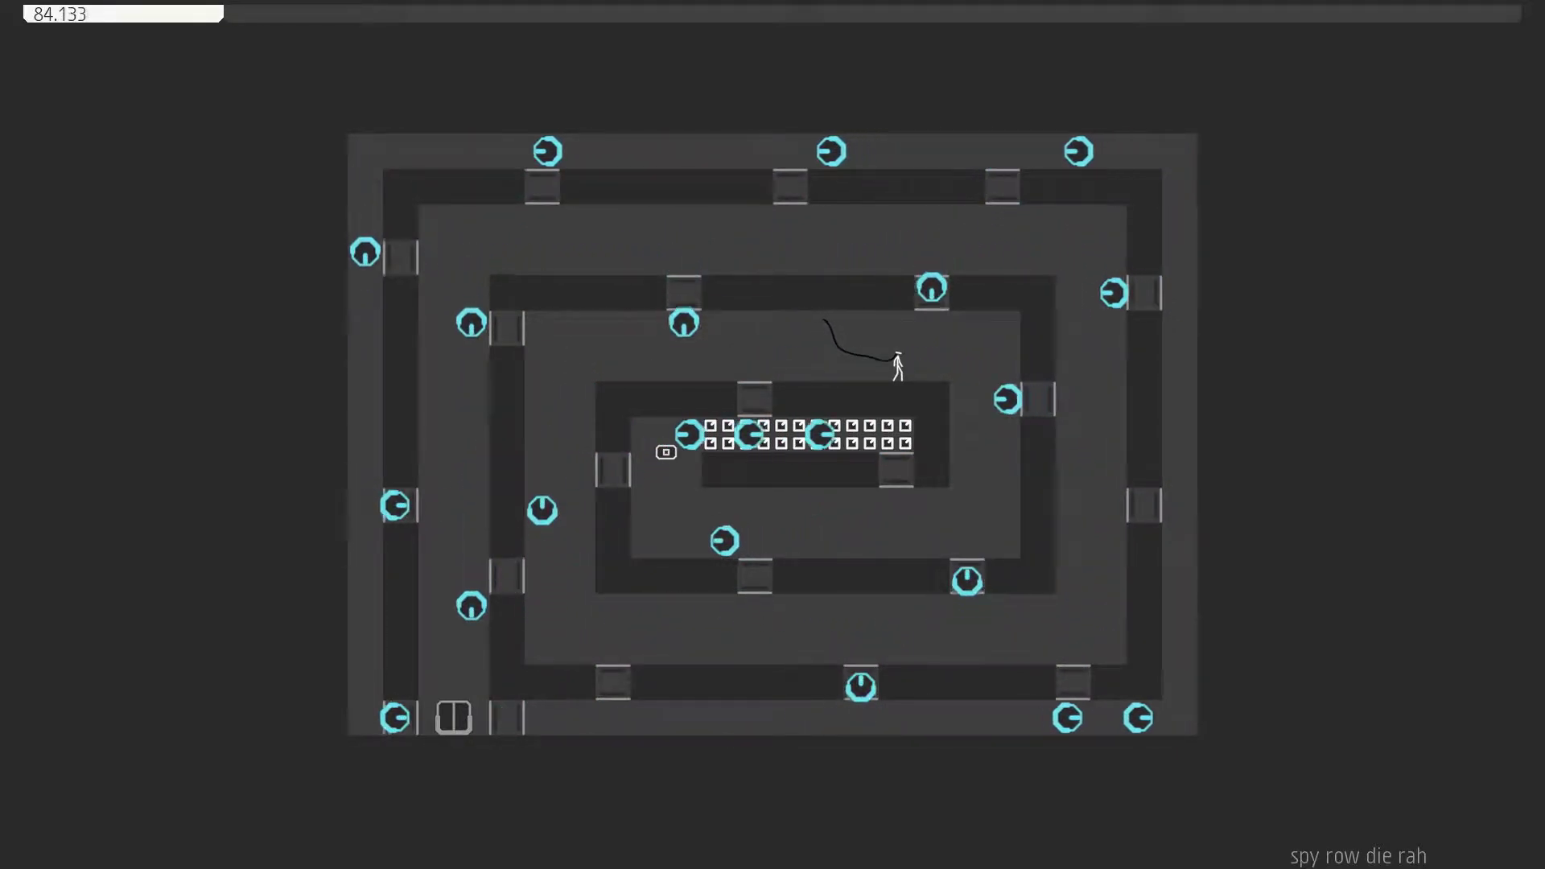
key("Right")
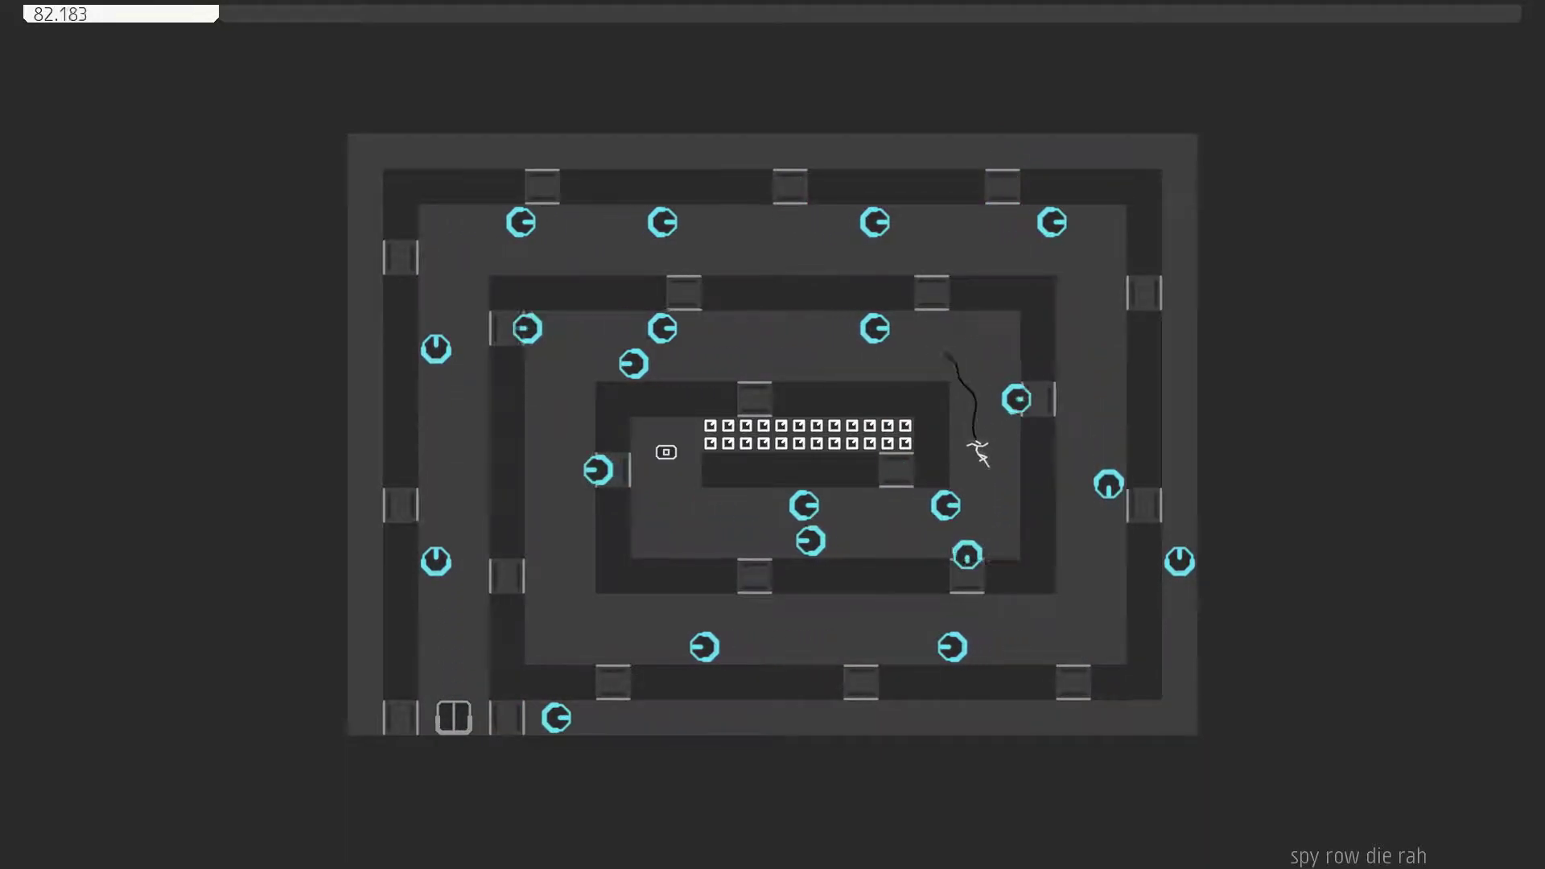
Restart and run the outer loop: top corridor, right corridor down, then left along the bottom.
key("z")
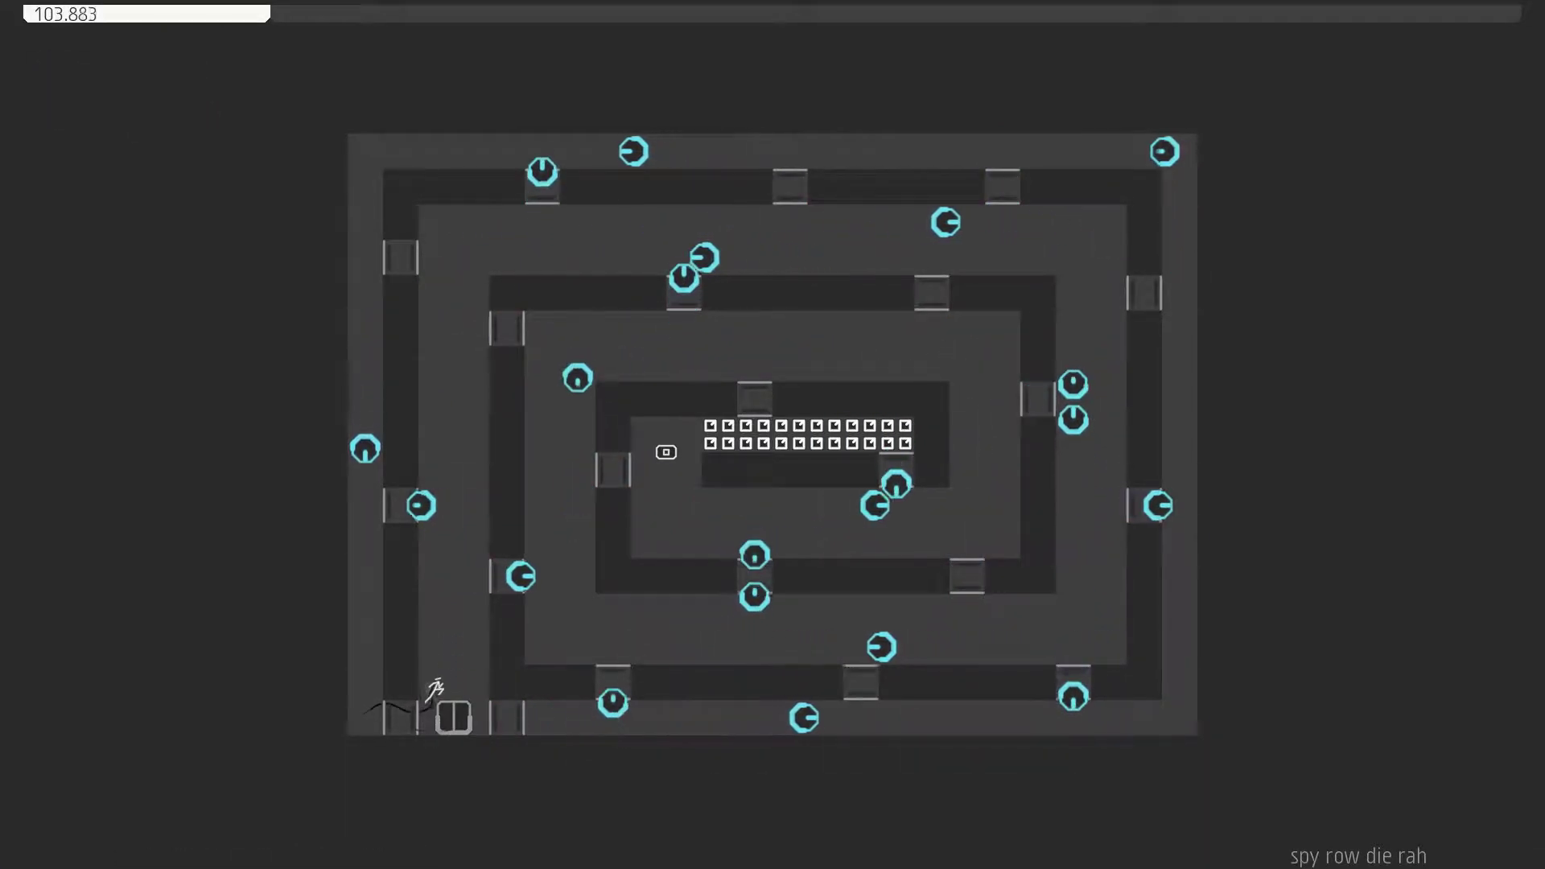
key("shift")
key("Up")
key("Right")
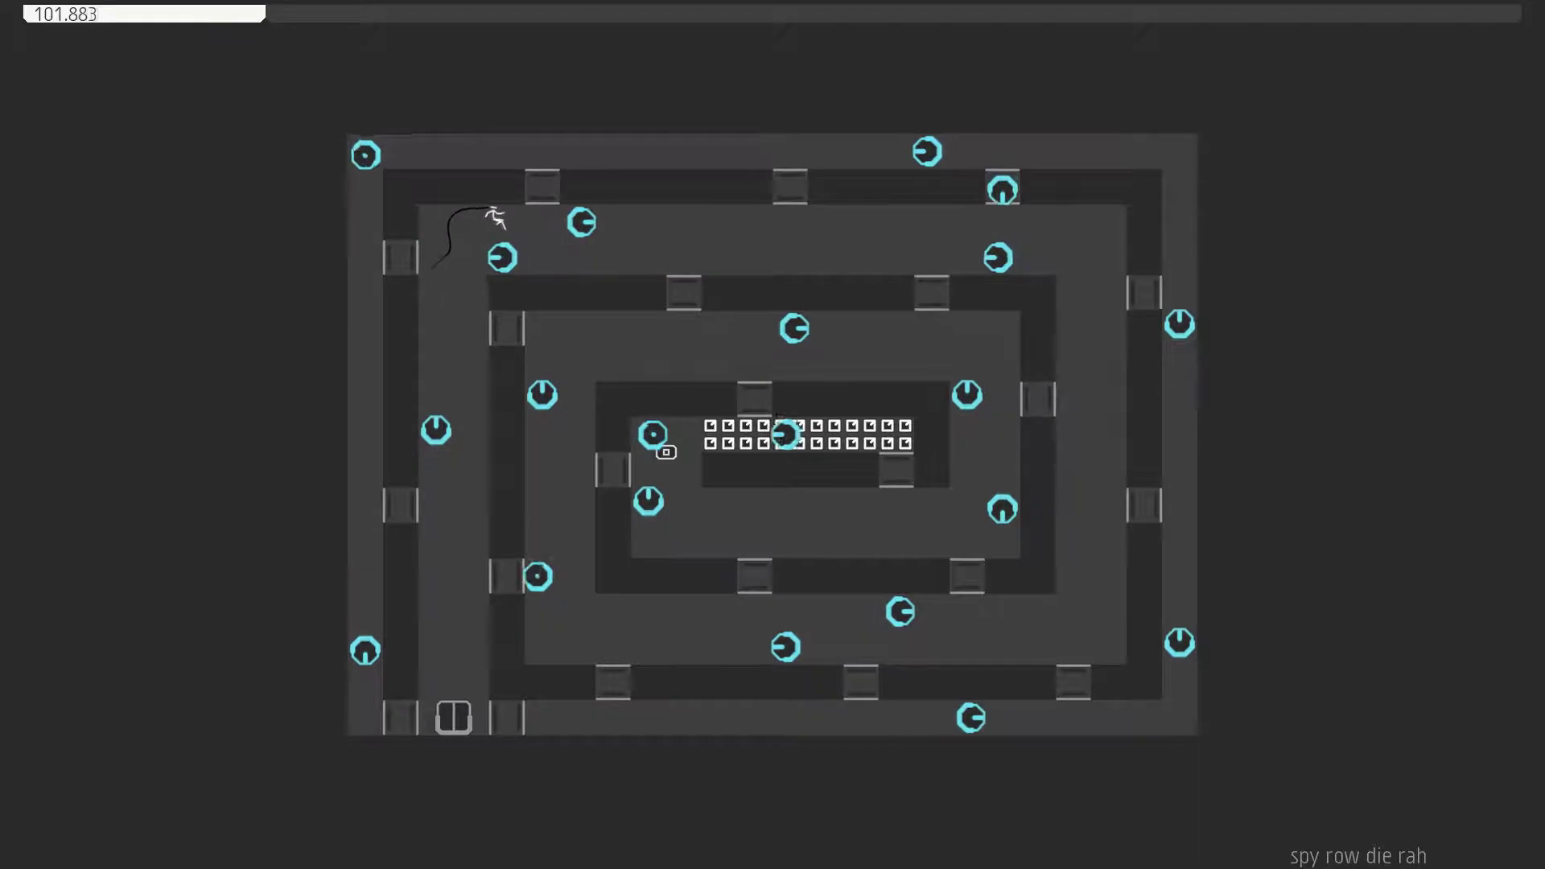
key("Right")
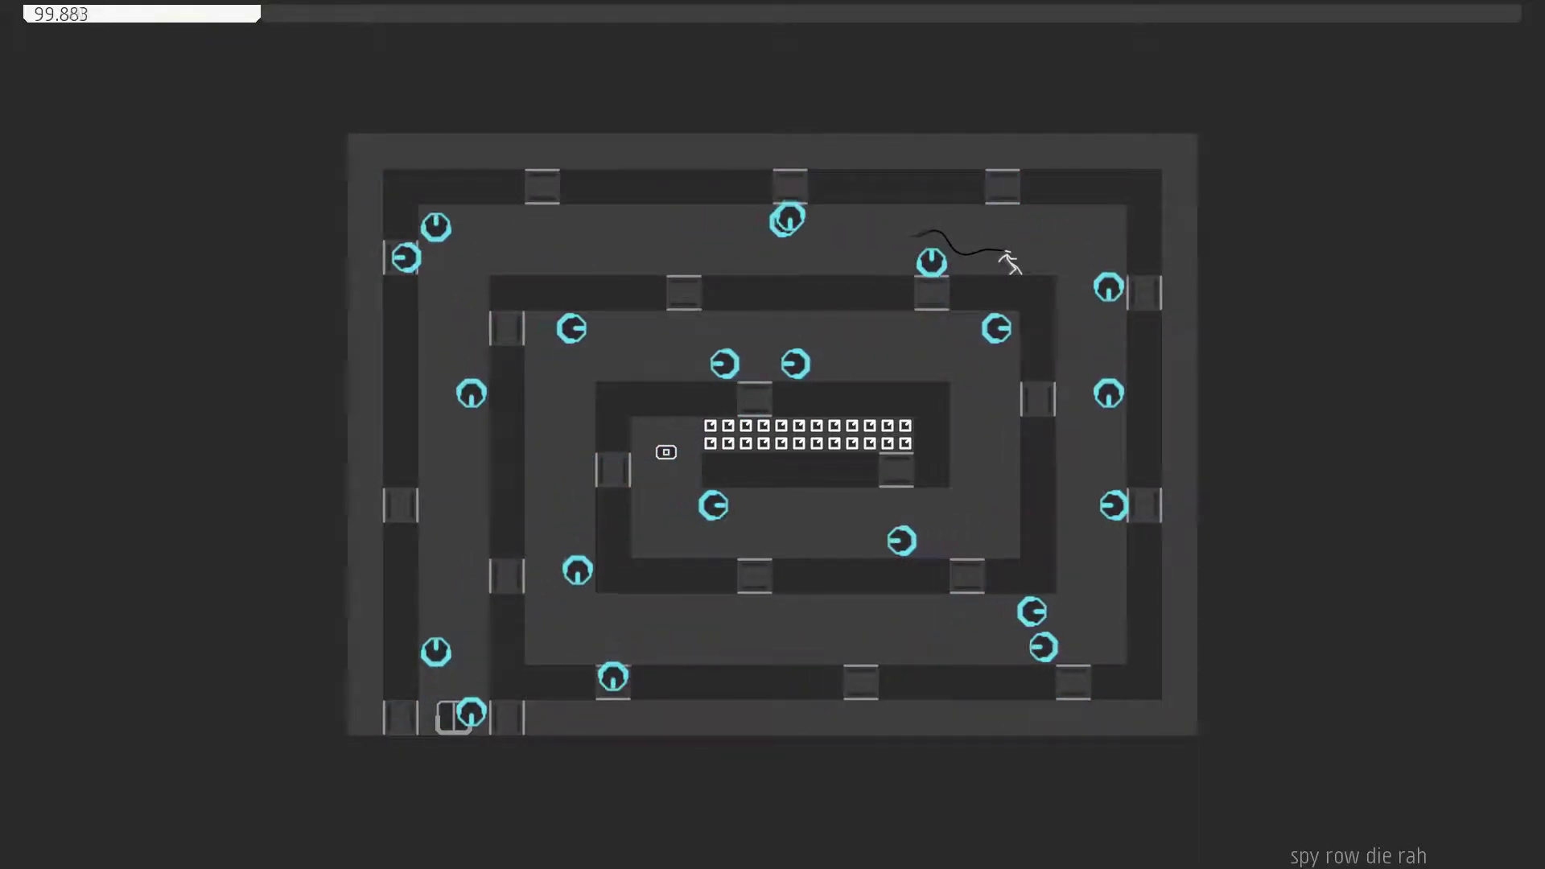
key("Right")
key("Down")
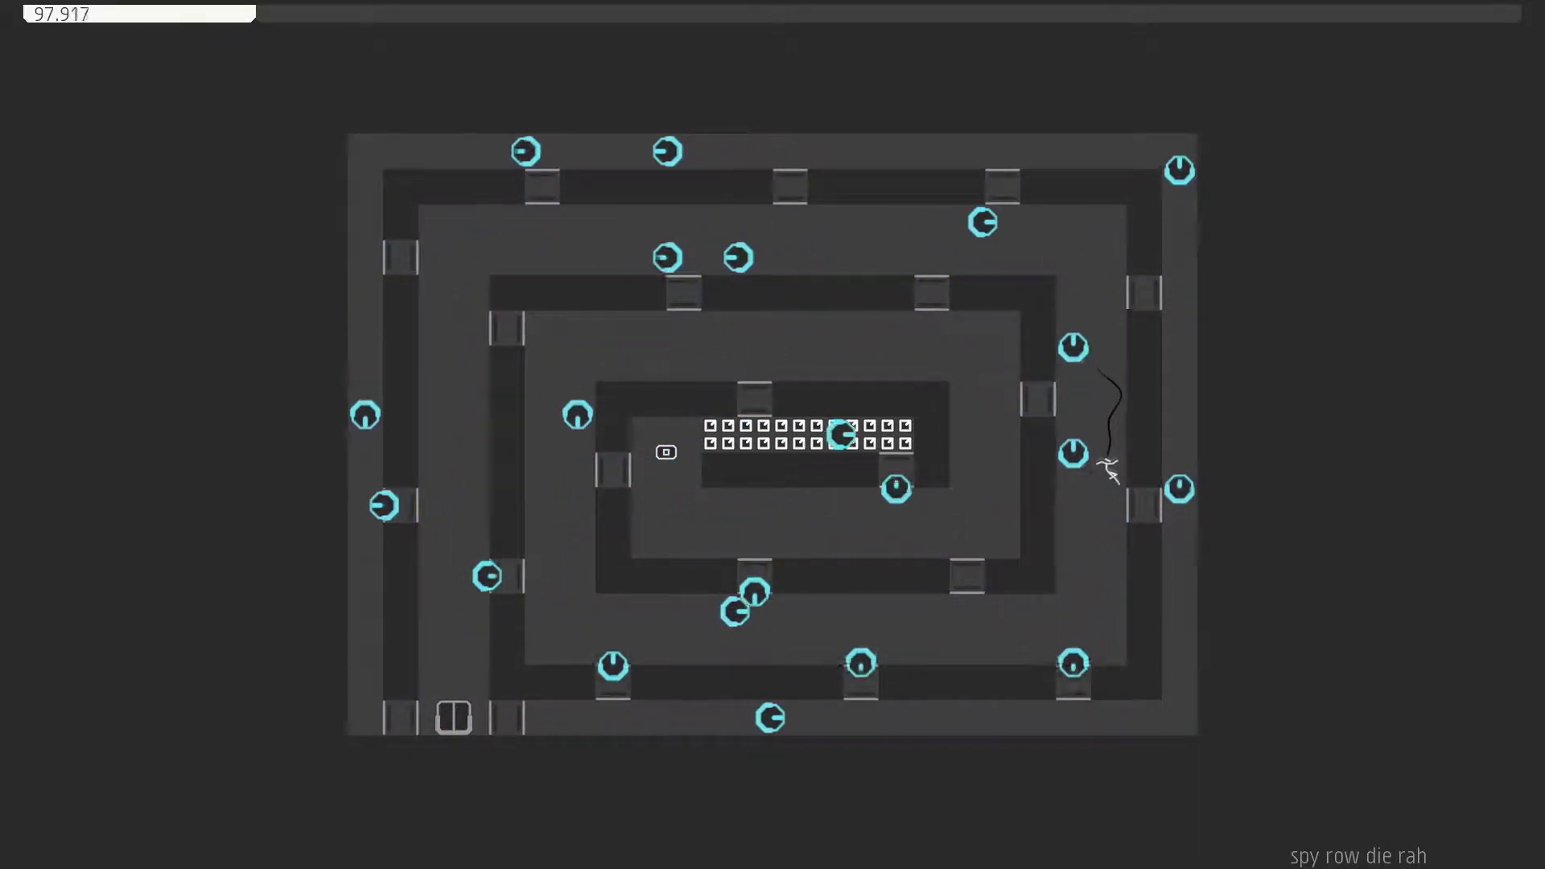
key("Left")
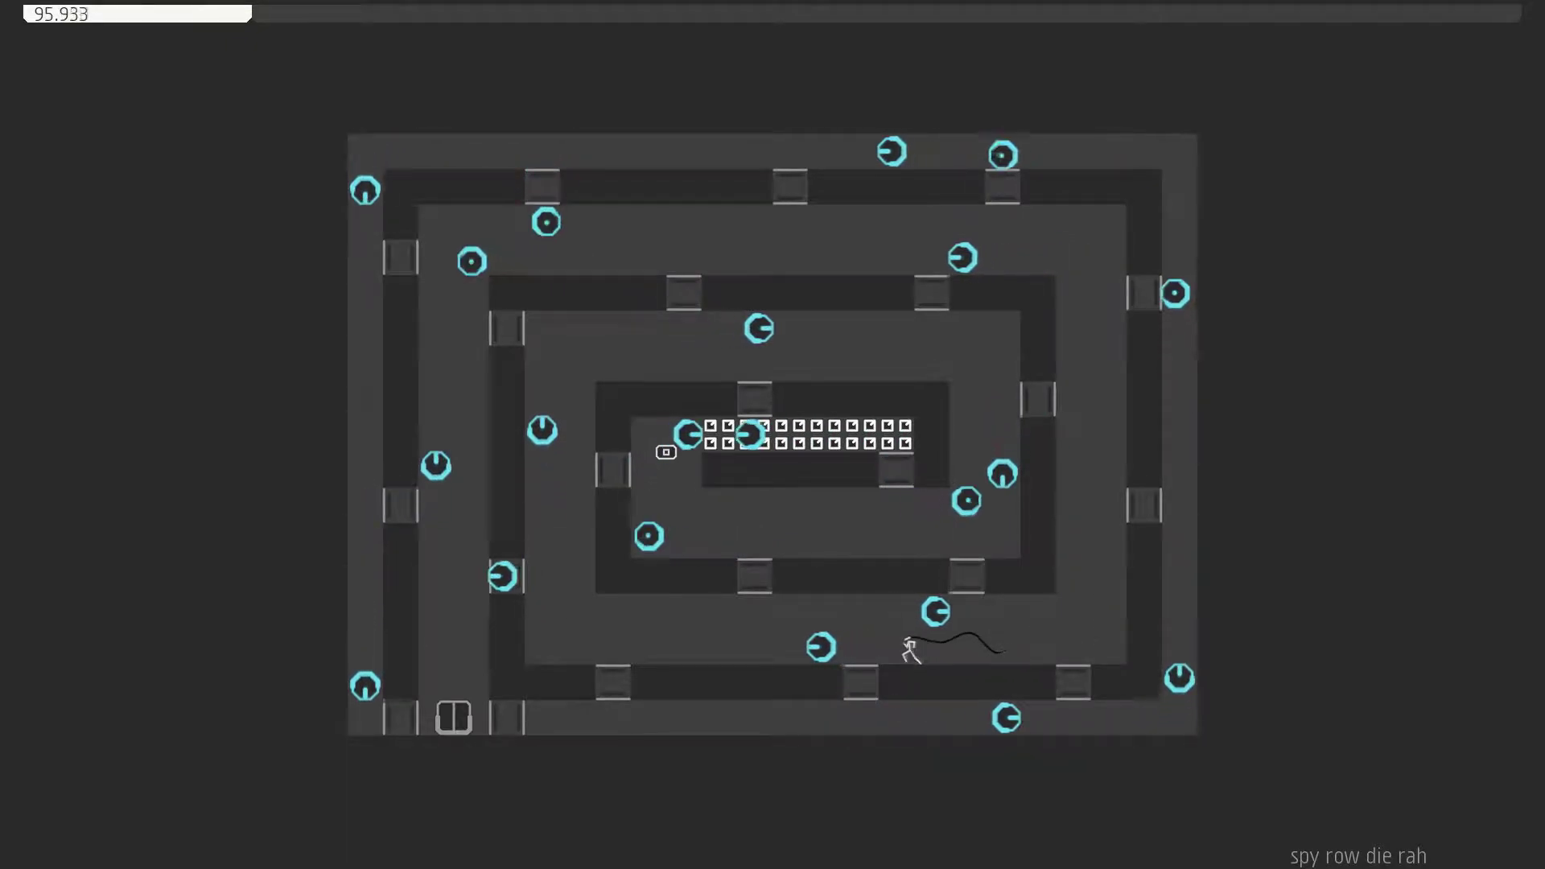
key("Left")
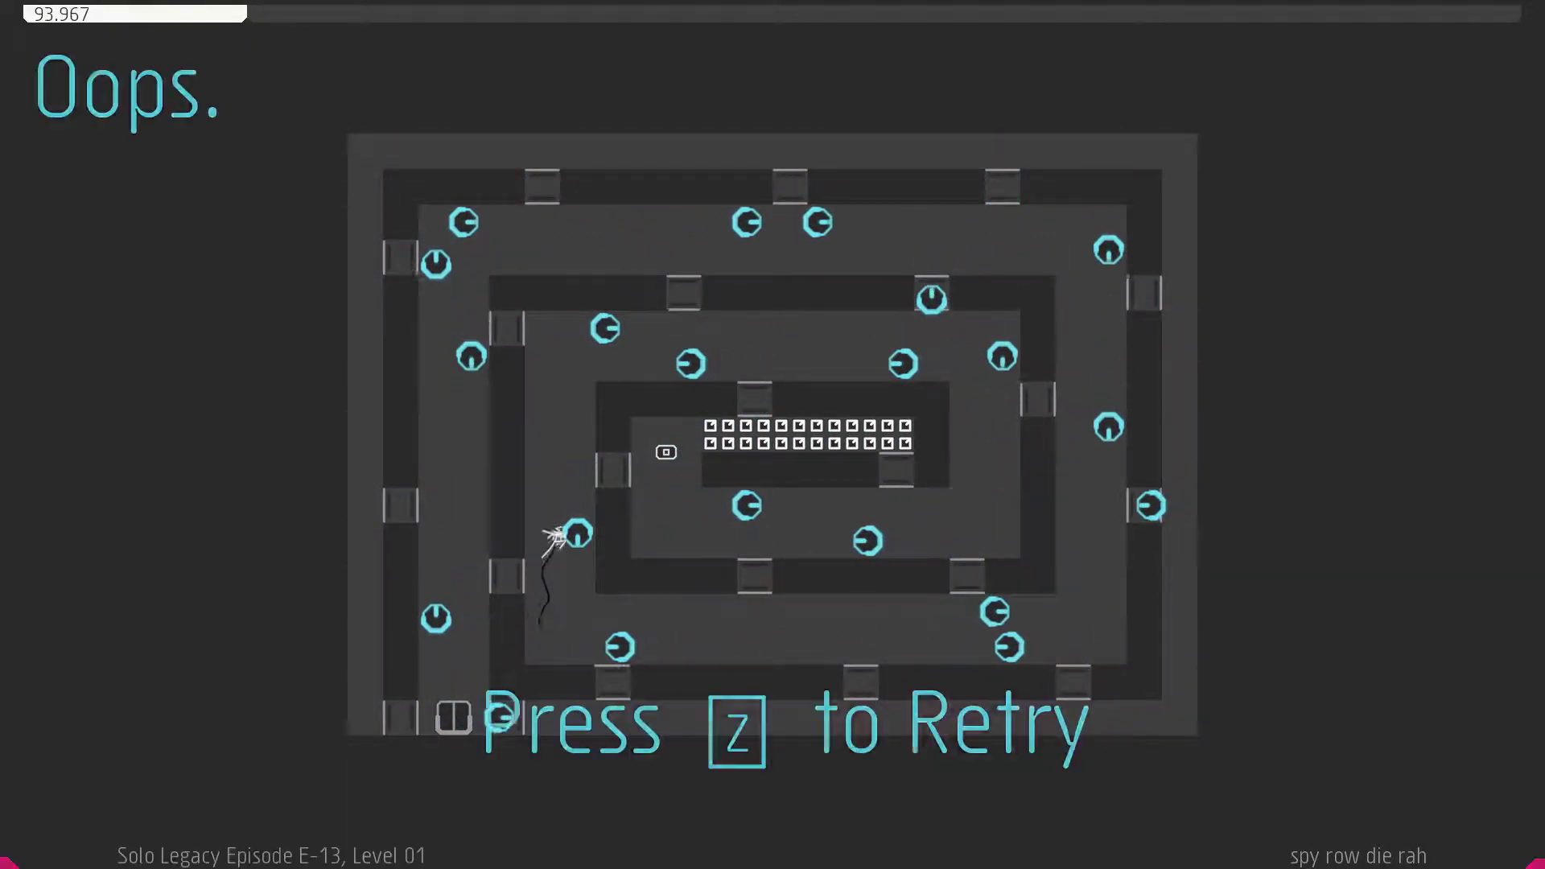
Restart, climb the left corridor and run right along the top corridor before dying.
key("z")
key("z")
key("z")
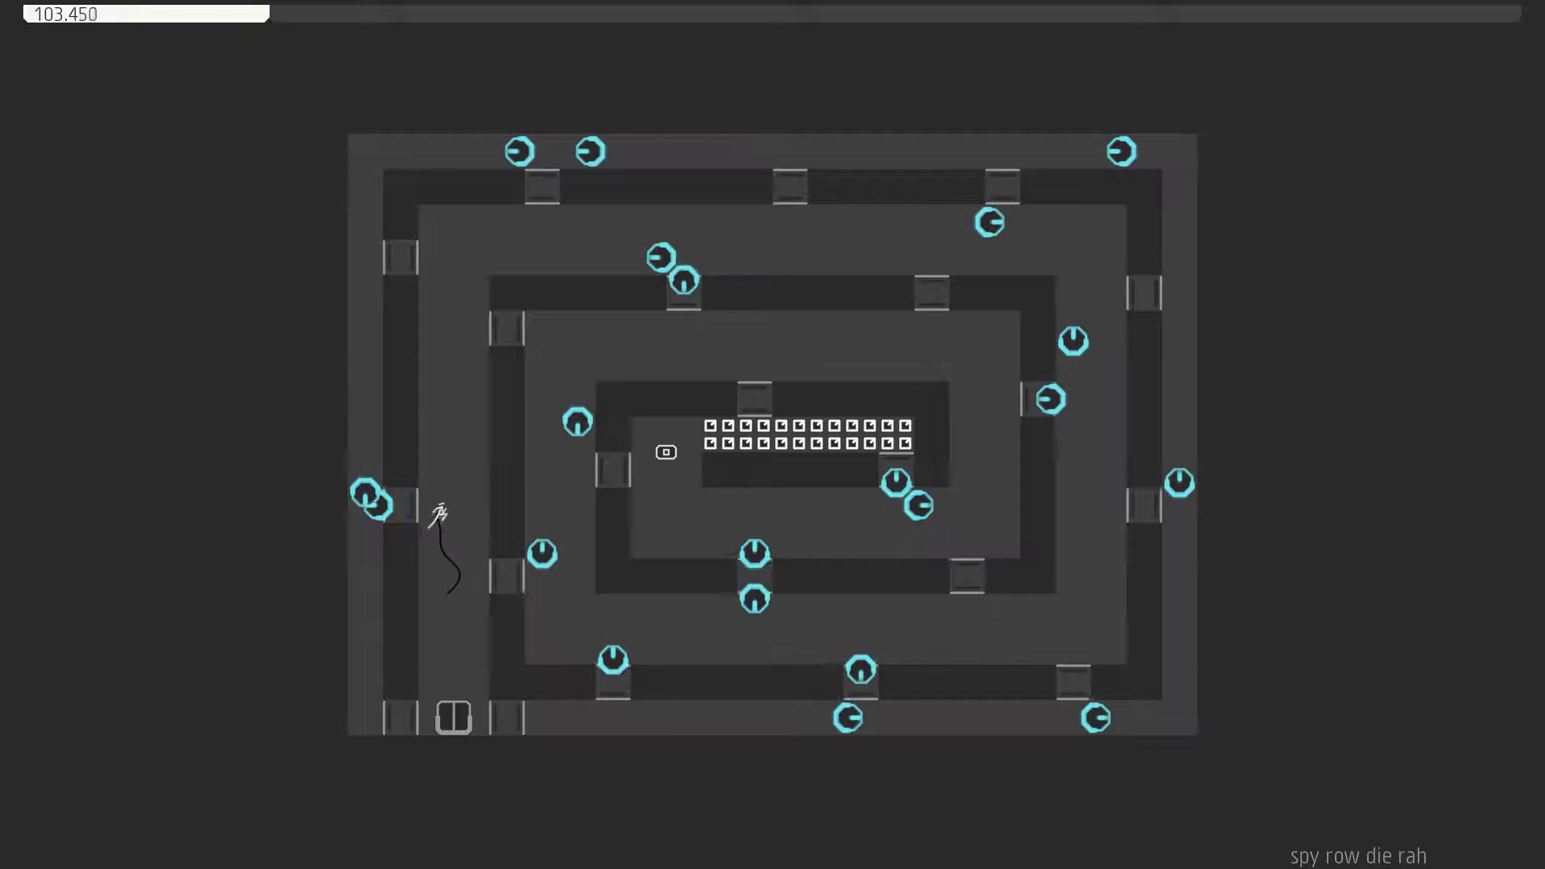
key("z")
key("Right")
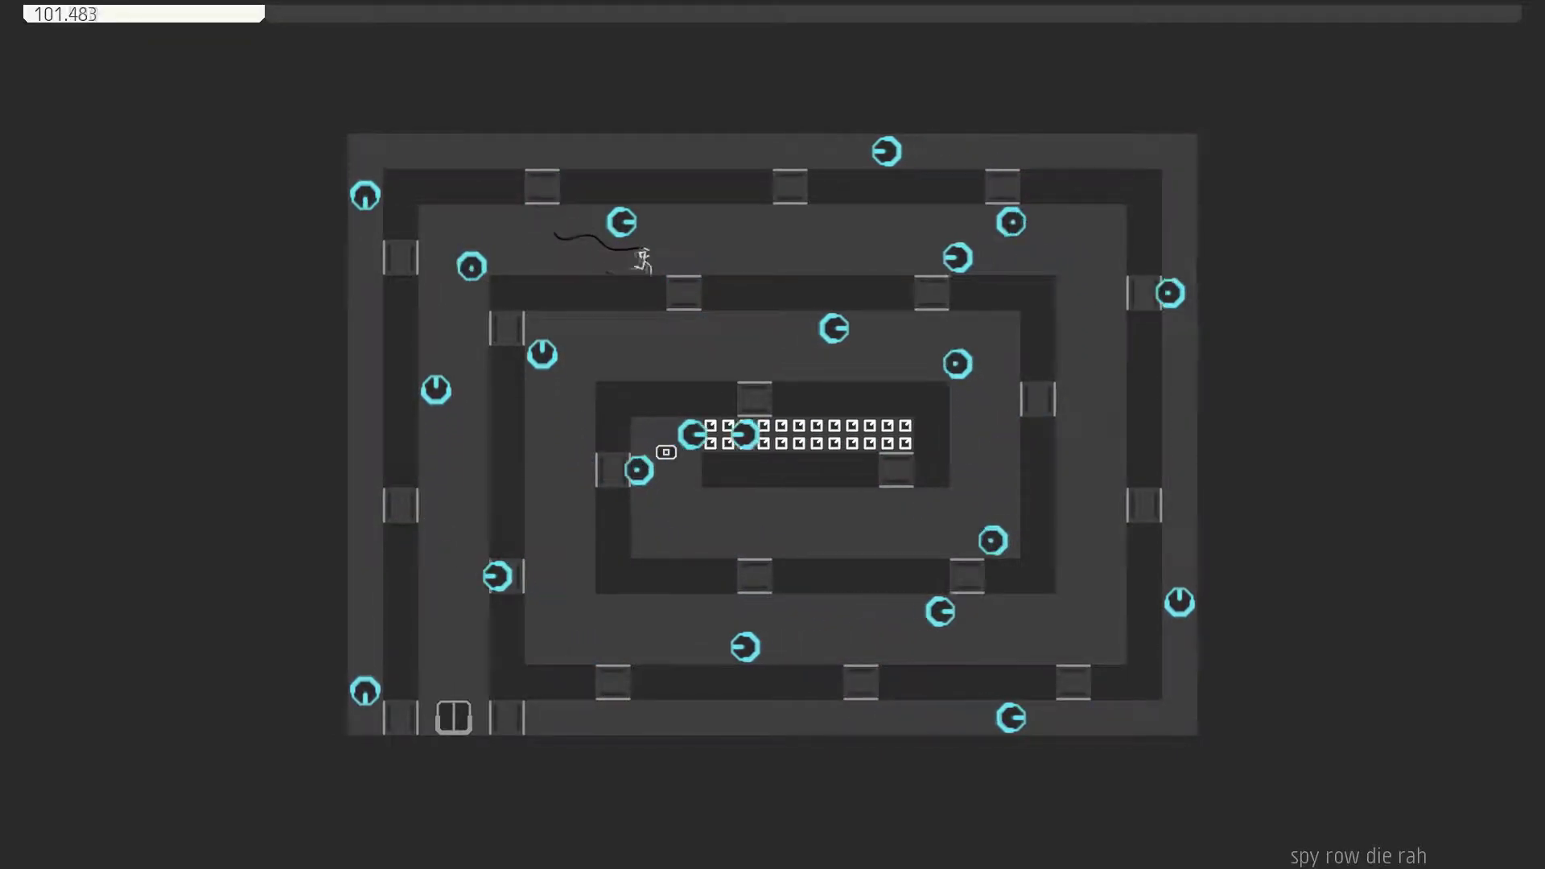
key("Right")
Restart and circle the top, right and bottom corridors, heading back up the left side.
key("z")
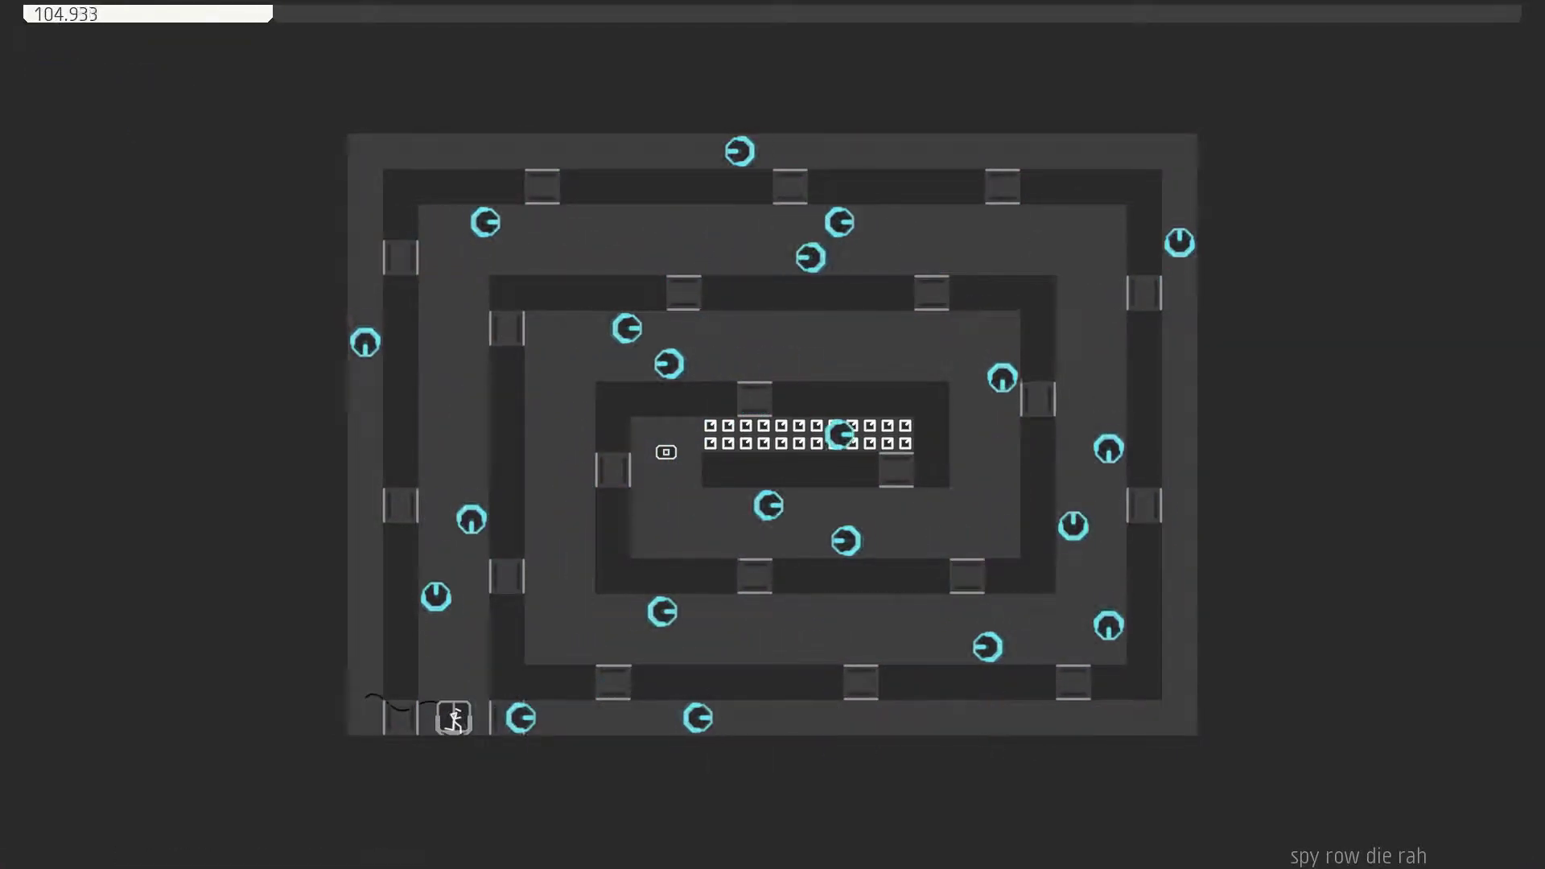
key("z")
key("z")
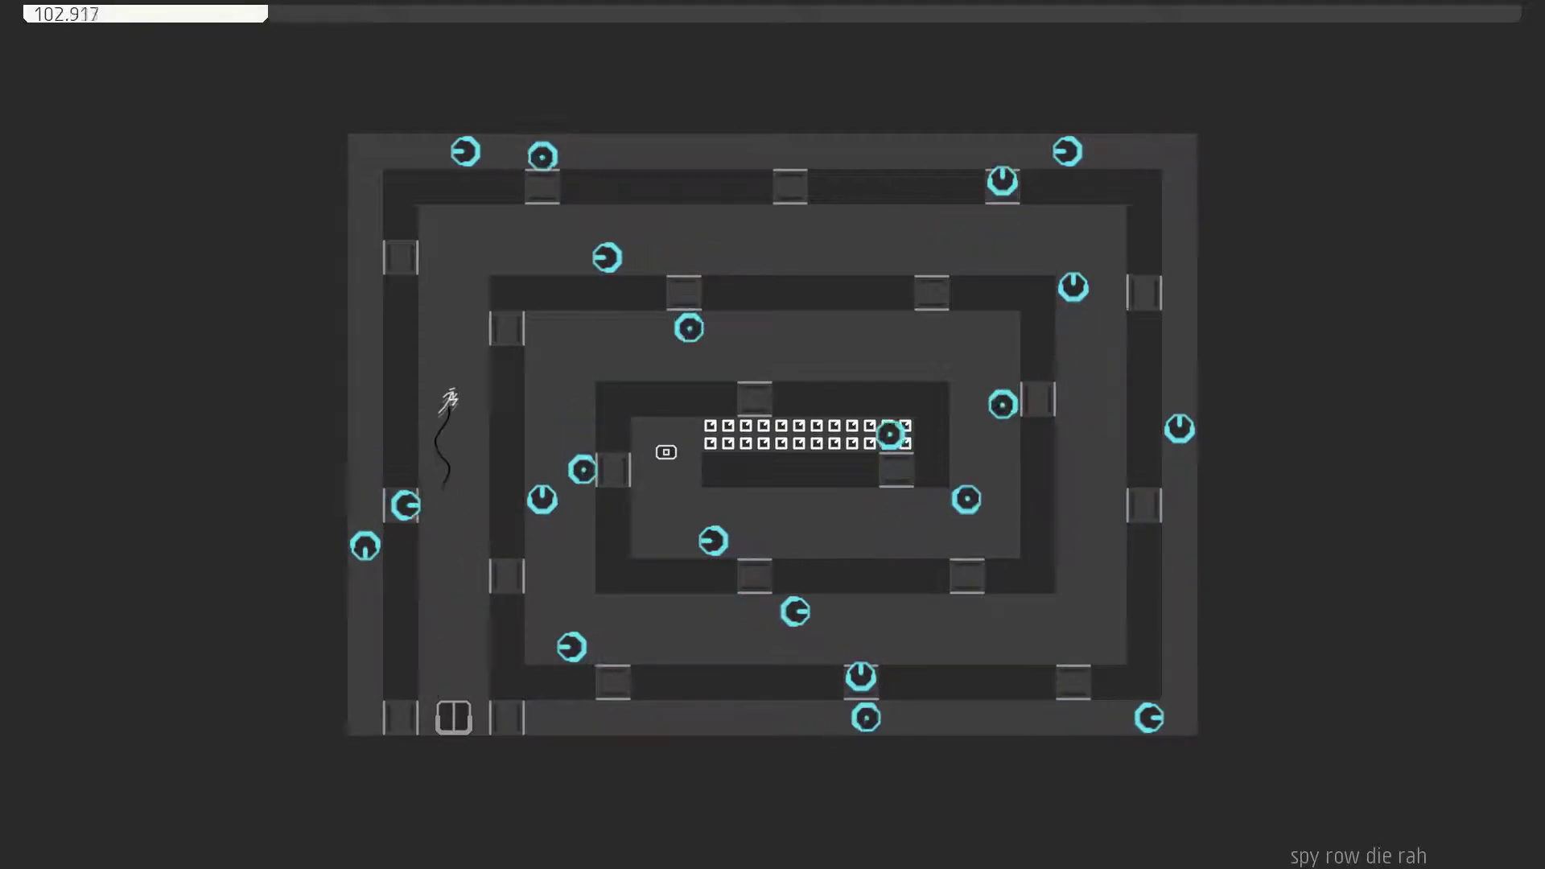
key("Right")
key("z")
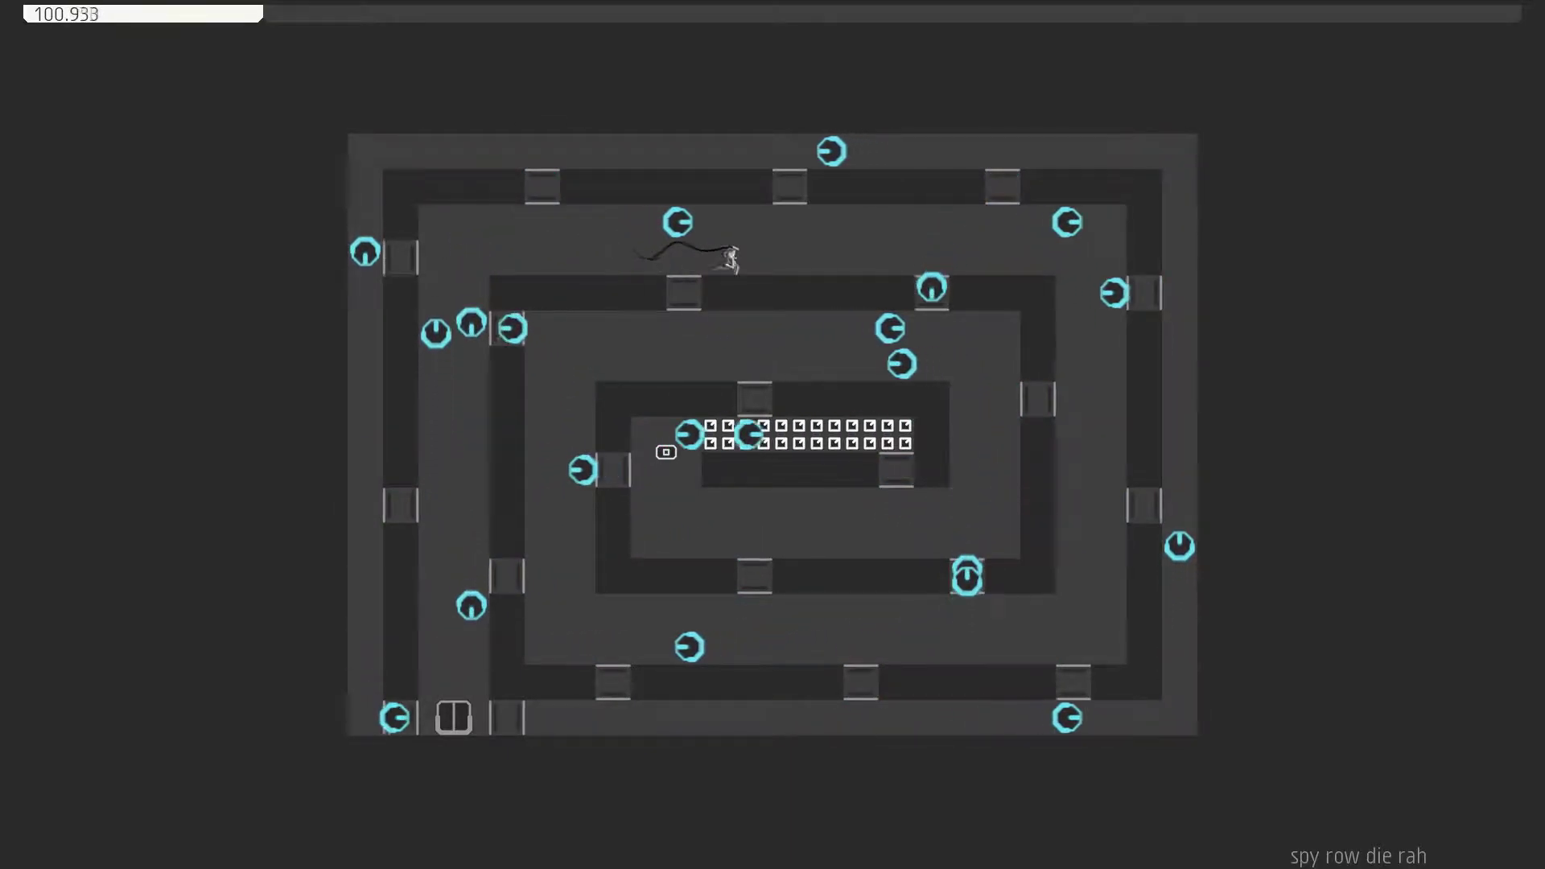
key("Right")
key("z")
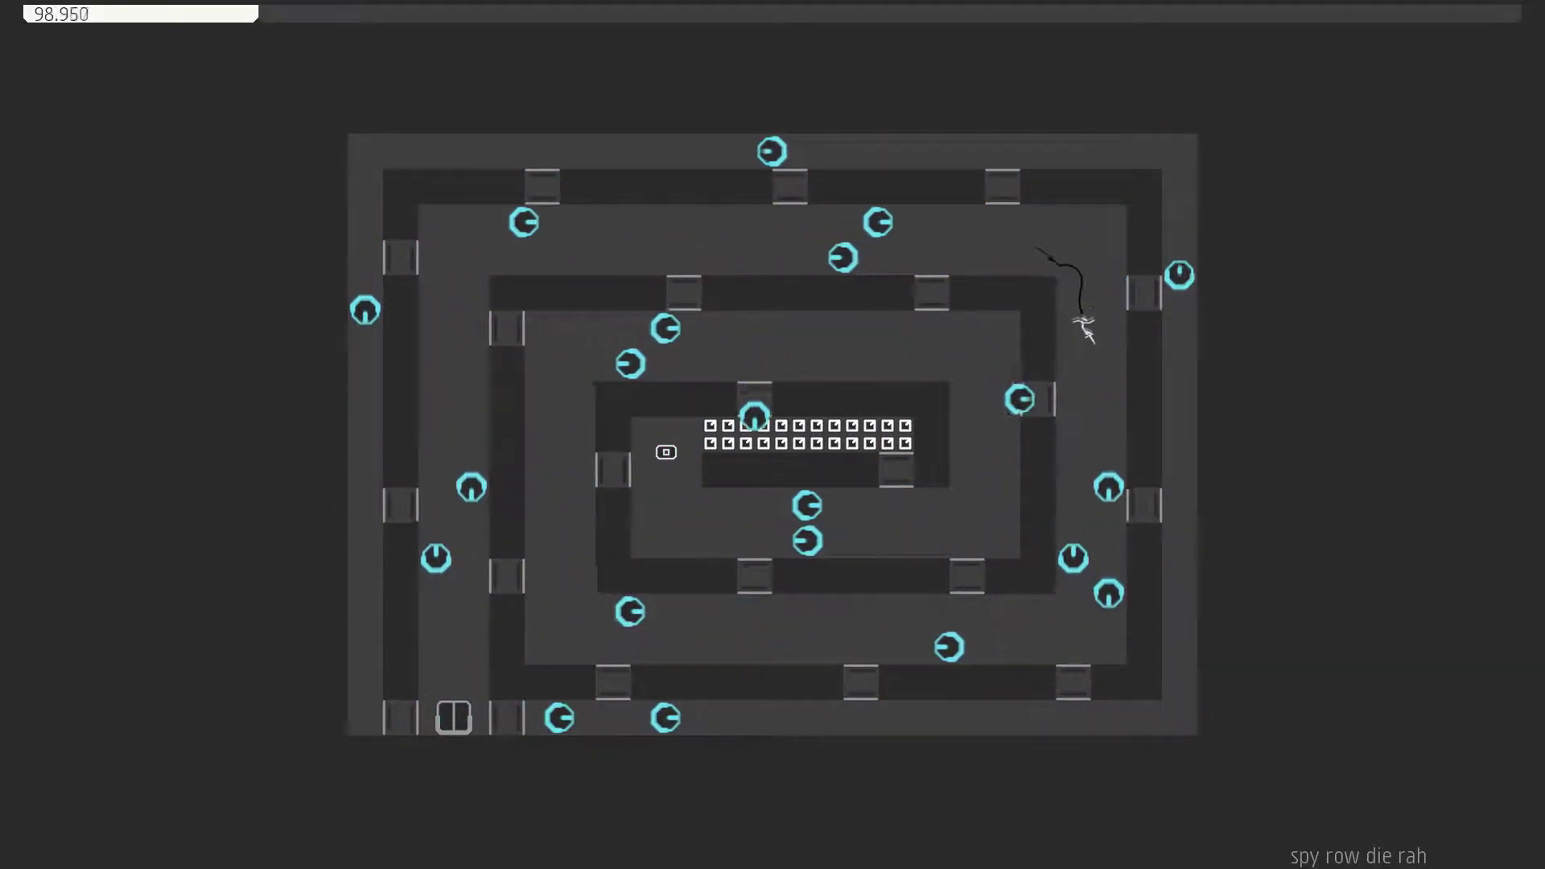
key("Left")
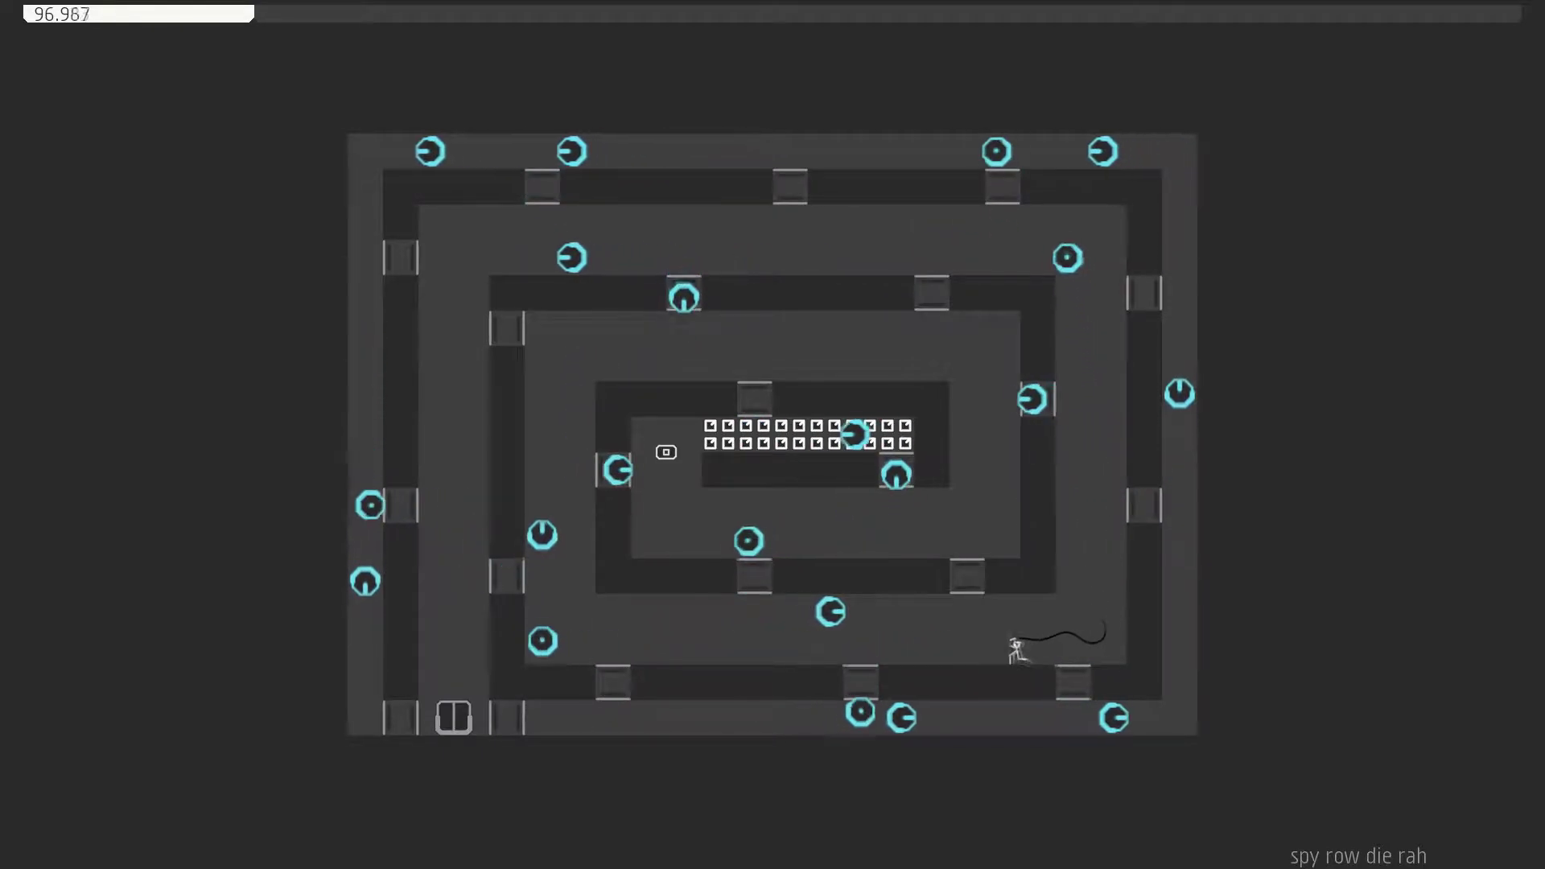
key("z")
key("Left")
key("z")
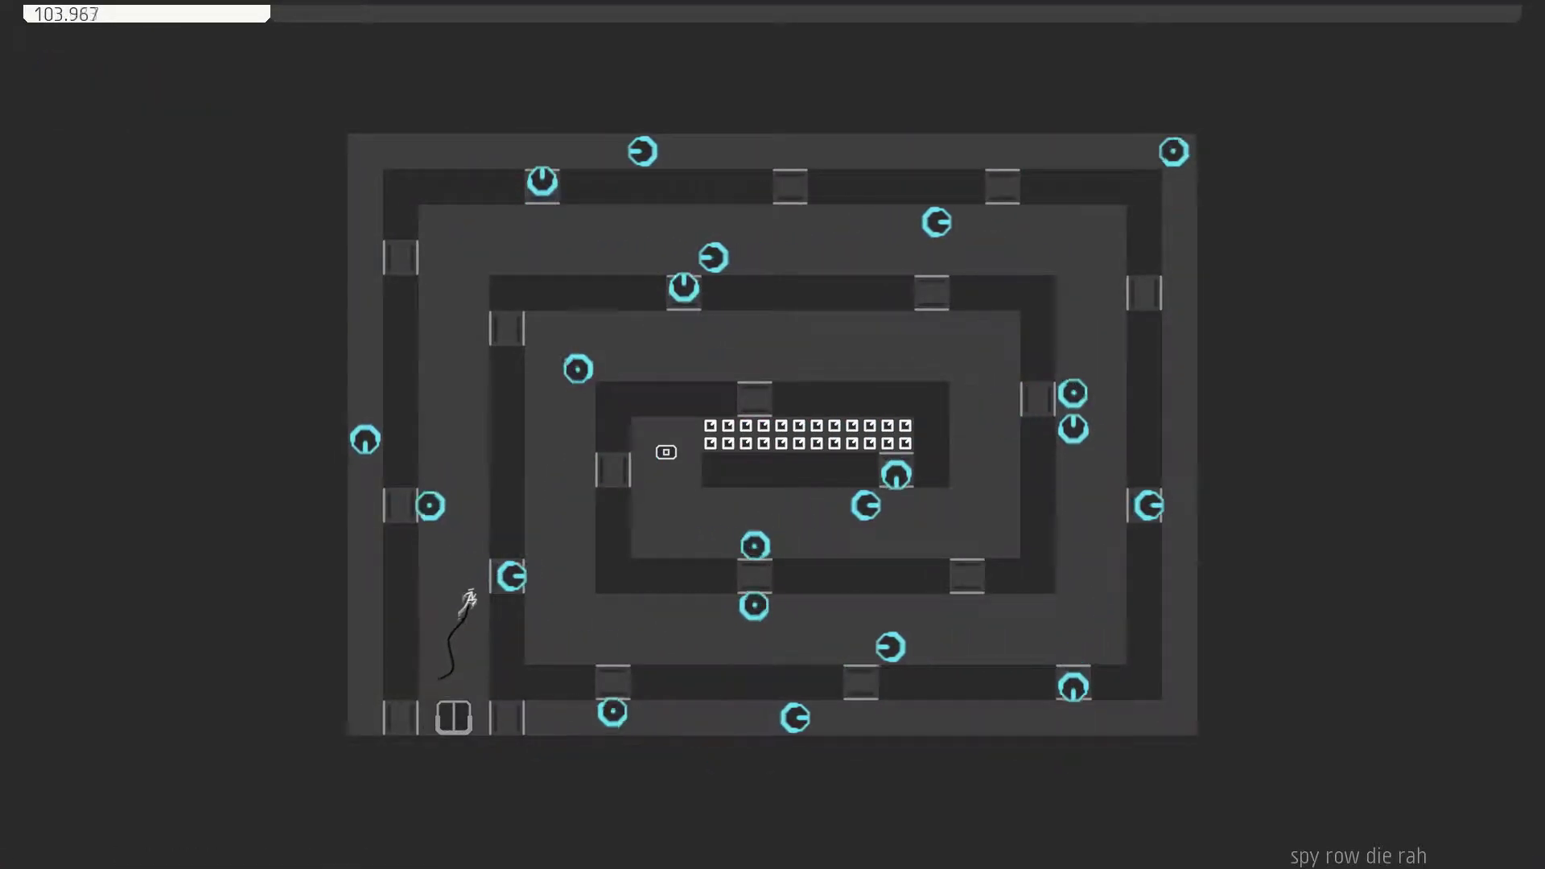
Restart, cross the top corridor and head down the right side until killed.
key("z")
key("z")
key("z")
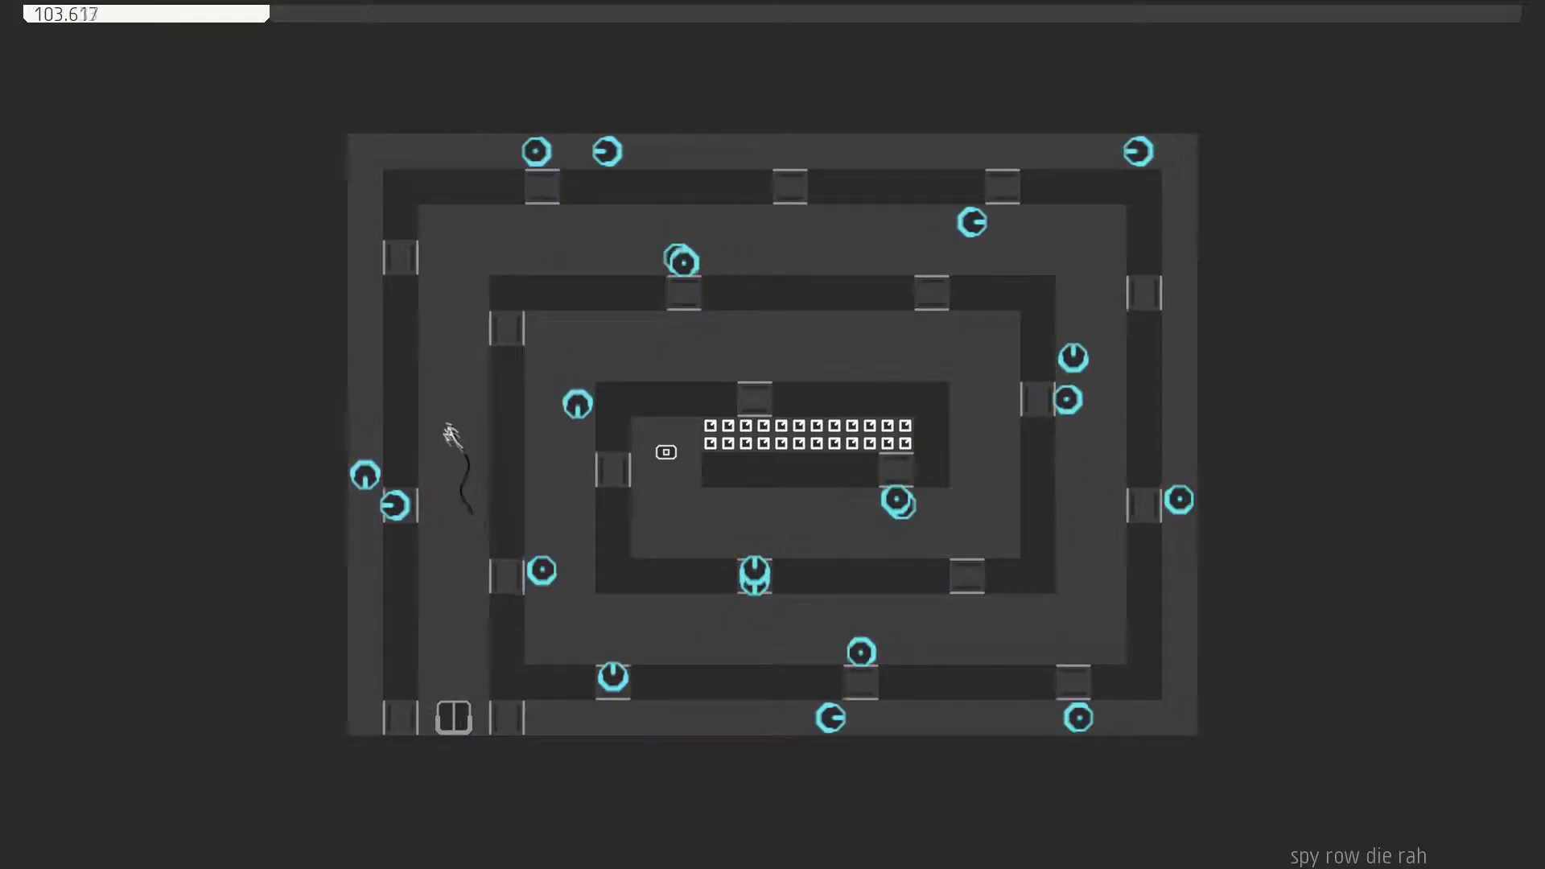
key("Right")
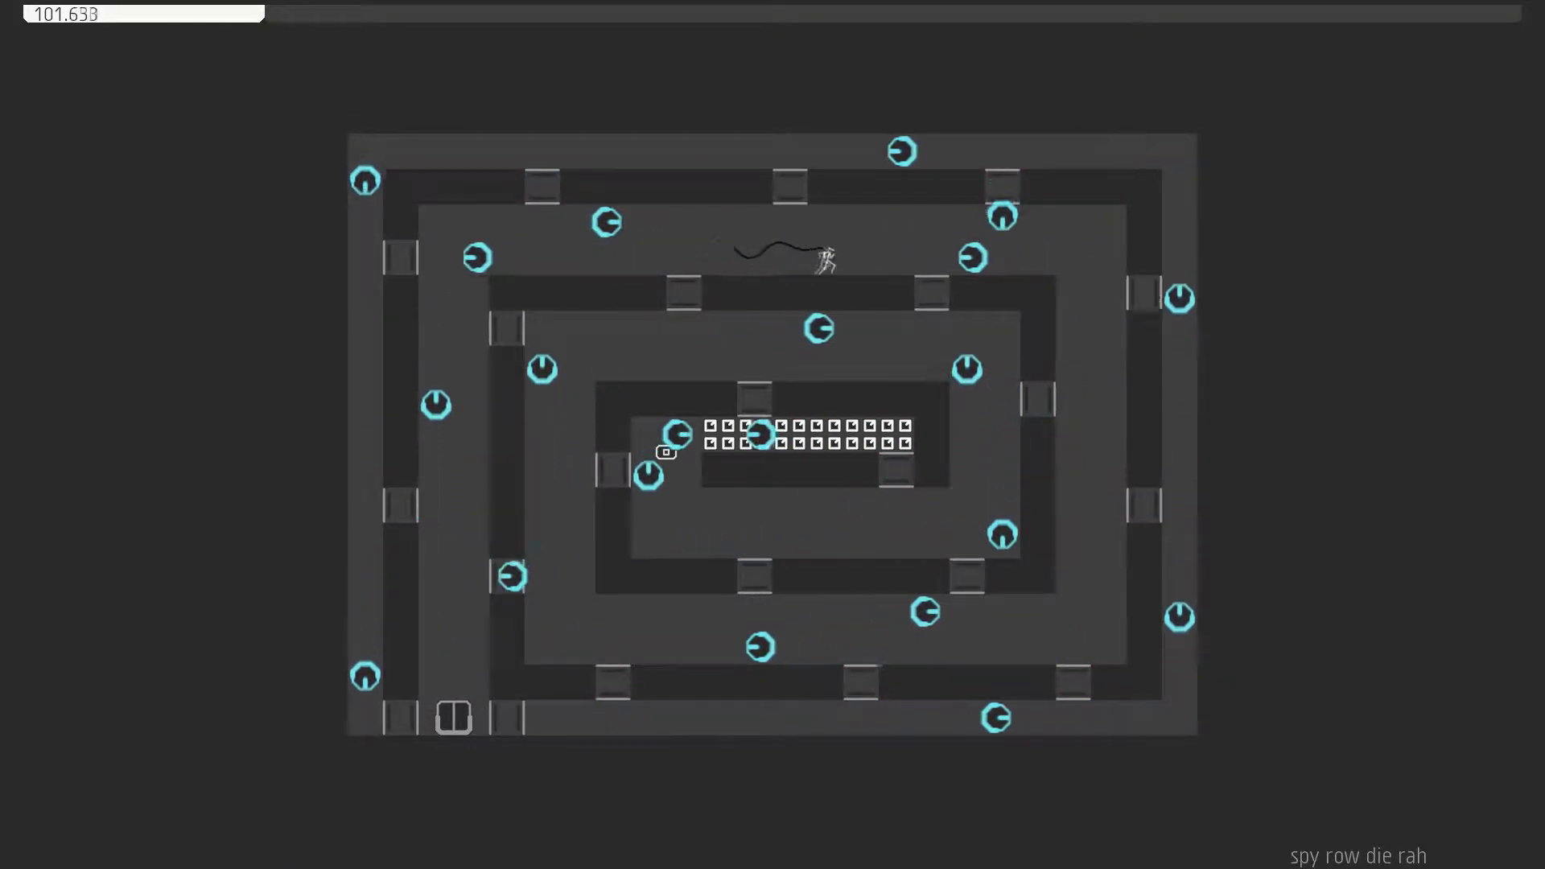
key("Right")
key("Down")
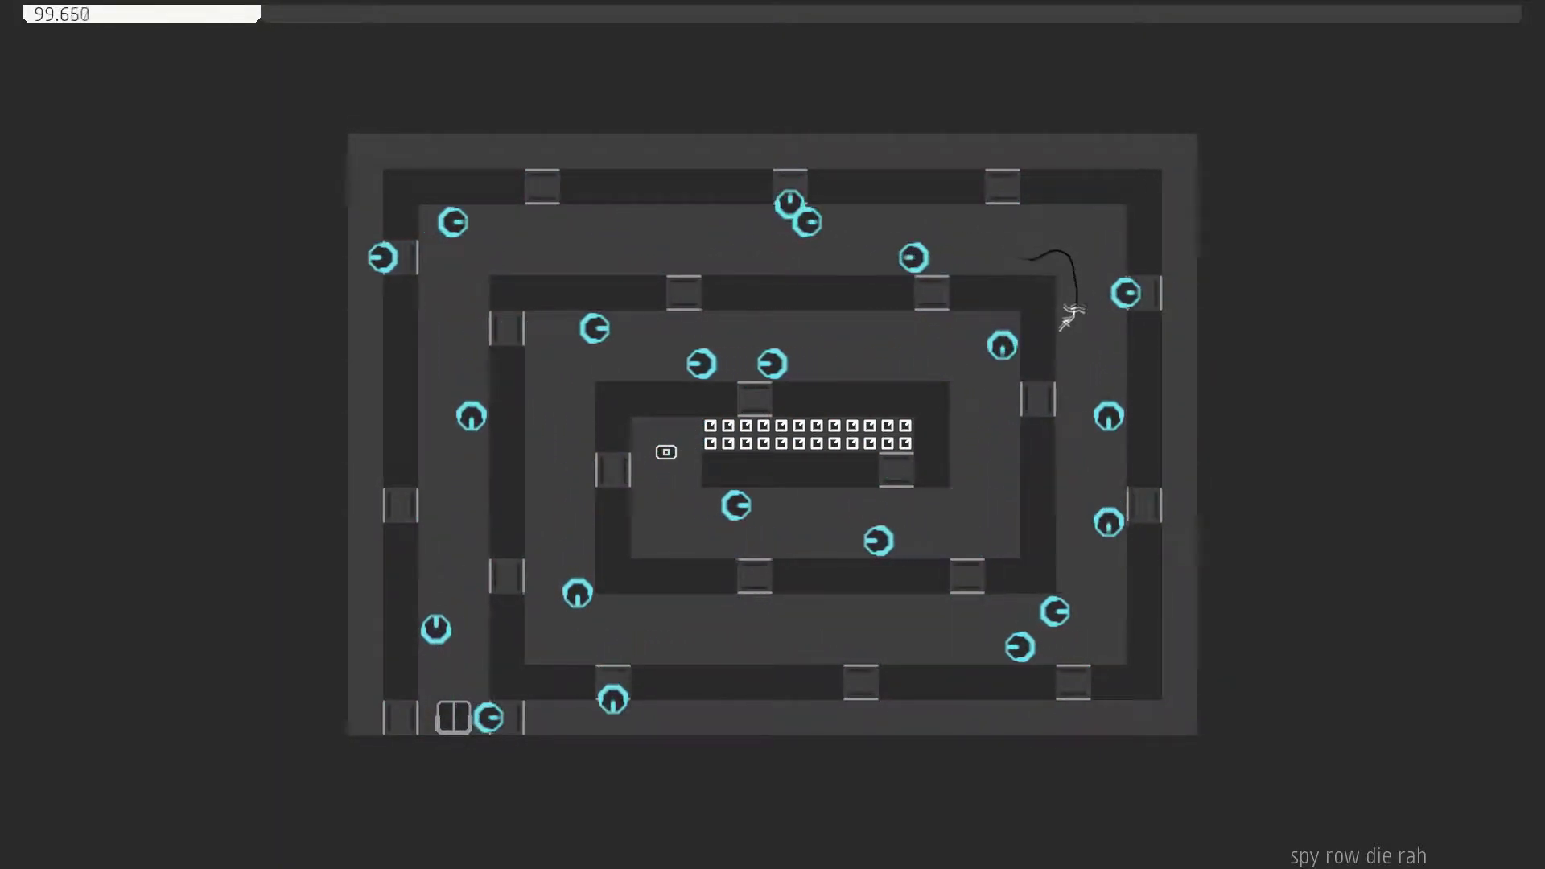
key("Right")
Restart, reach the top-left corner, drop back to wait, then climb into the top corridor.
key("z")
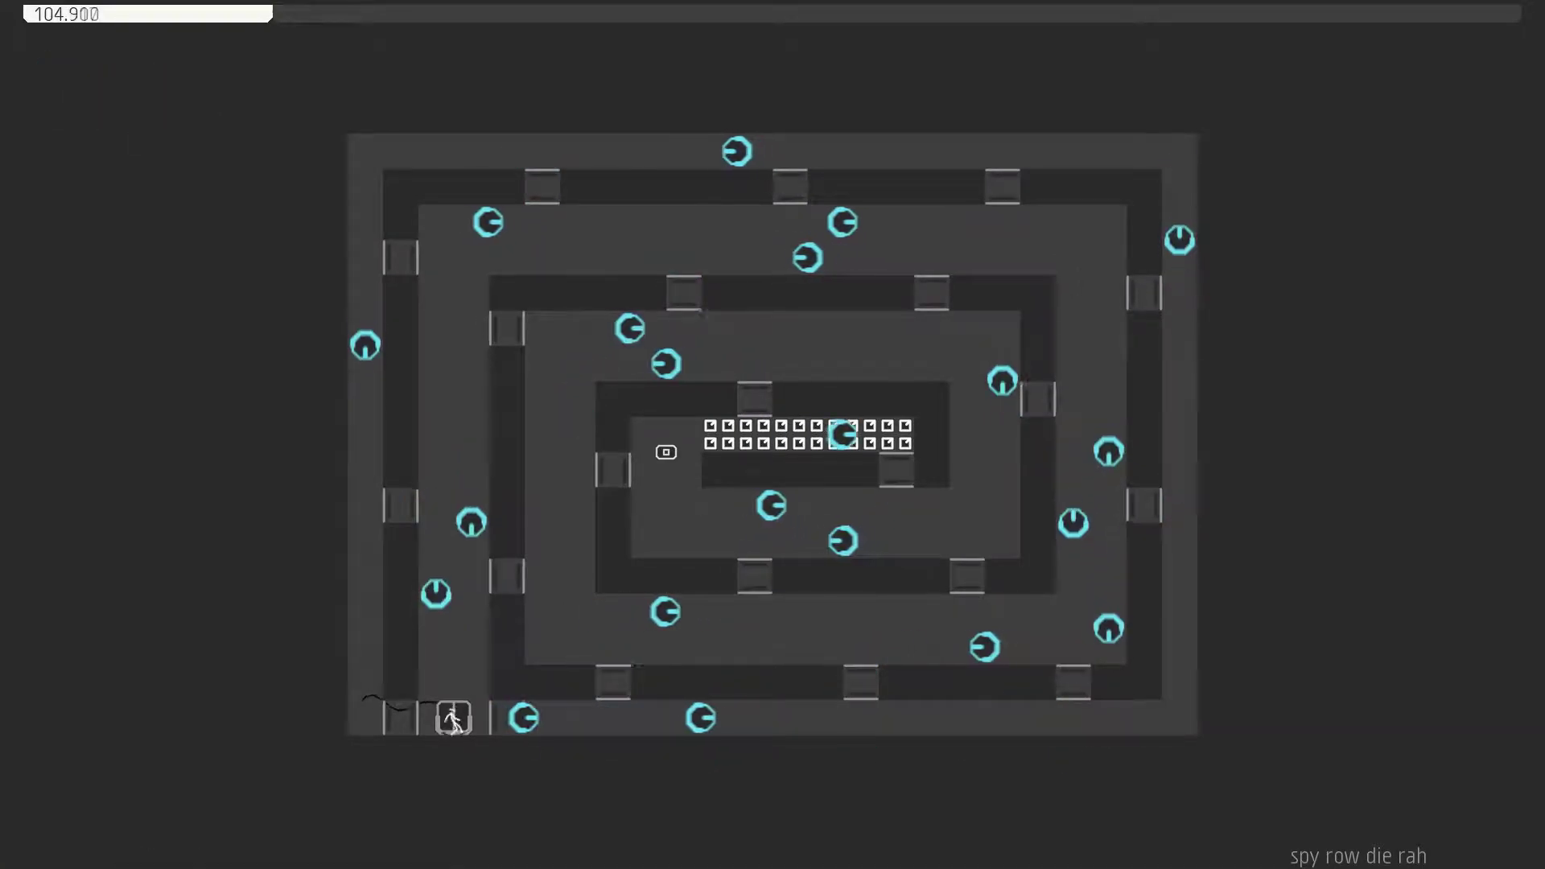
key("Left")
key("z")
key("z")
key("z")
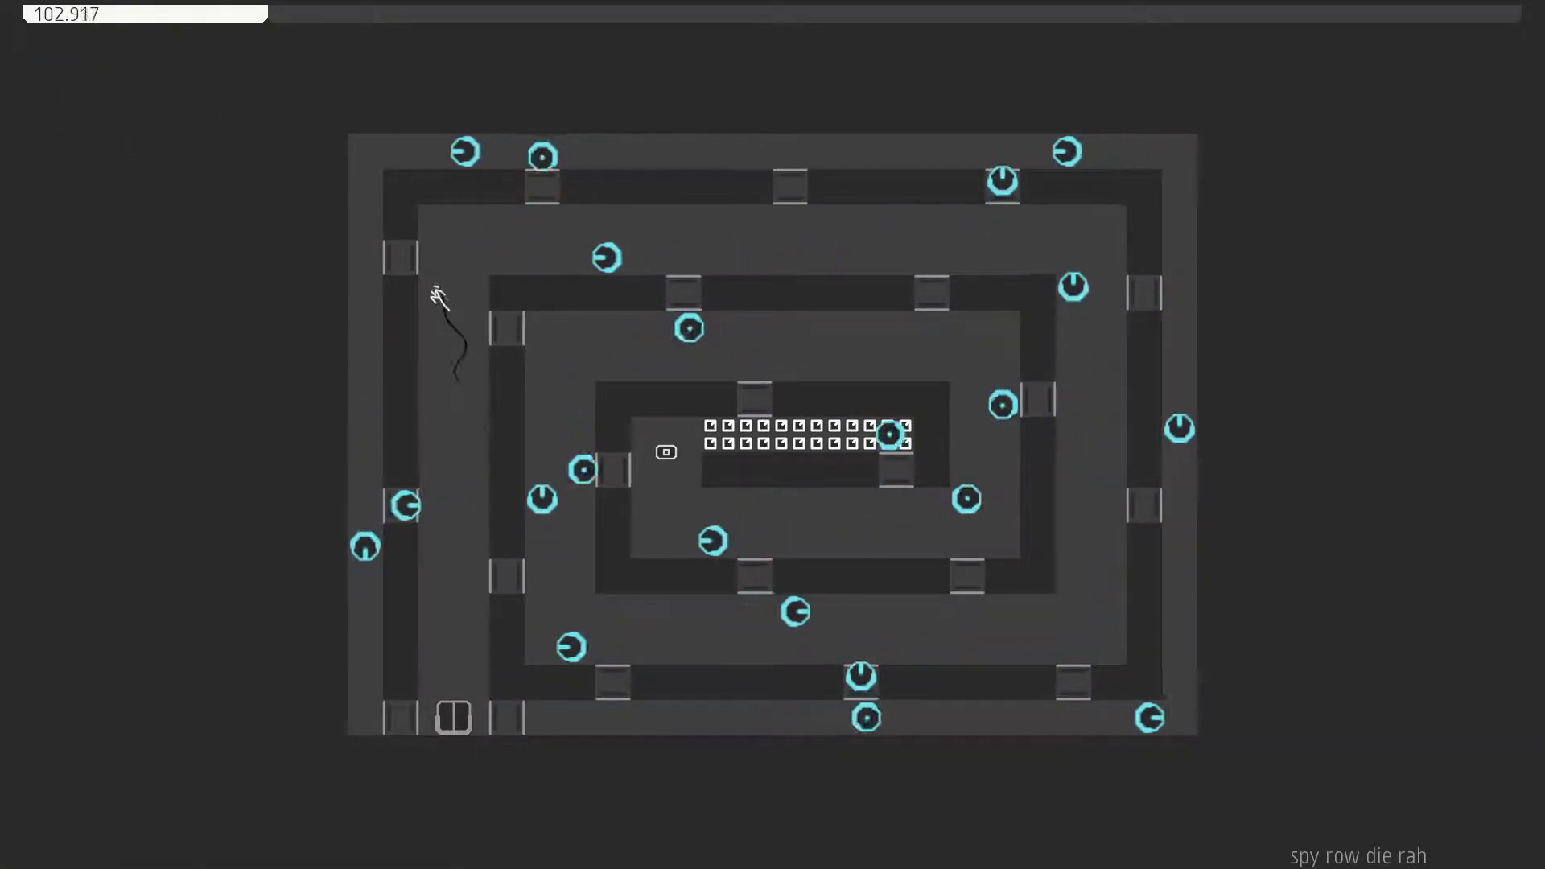
key("Down")
key("Left")
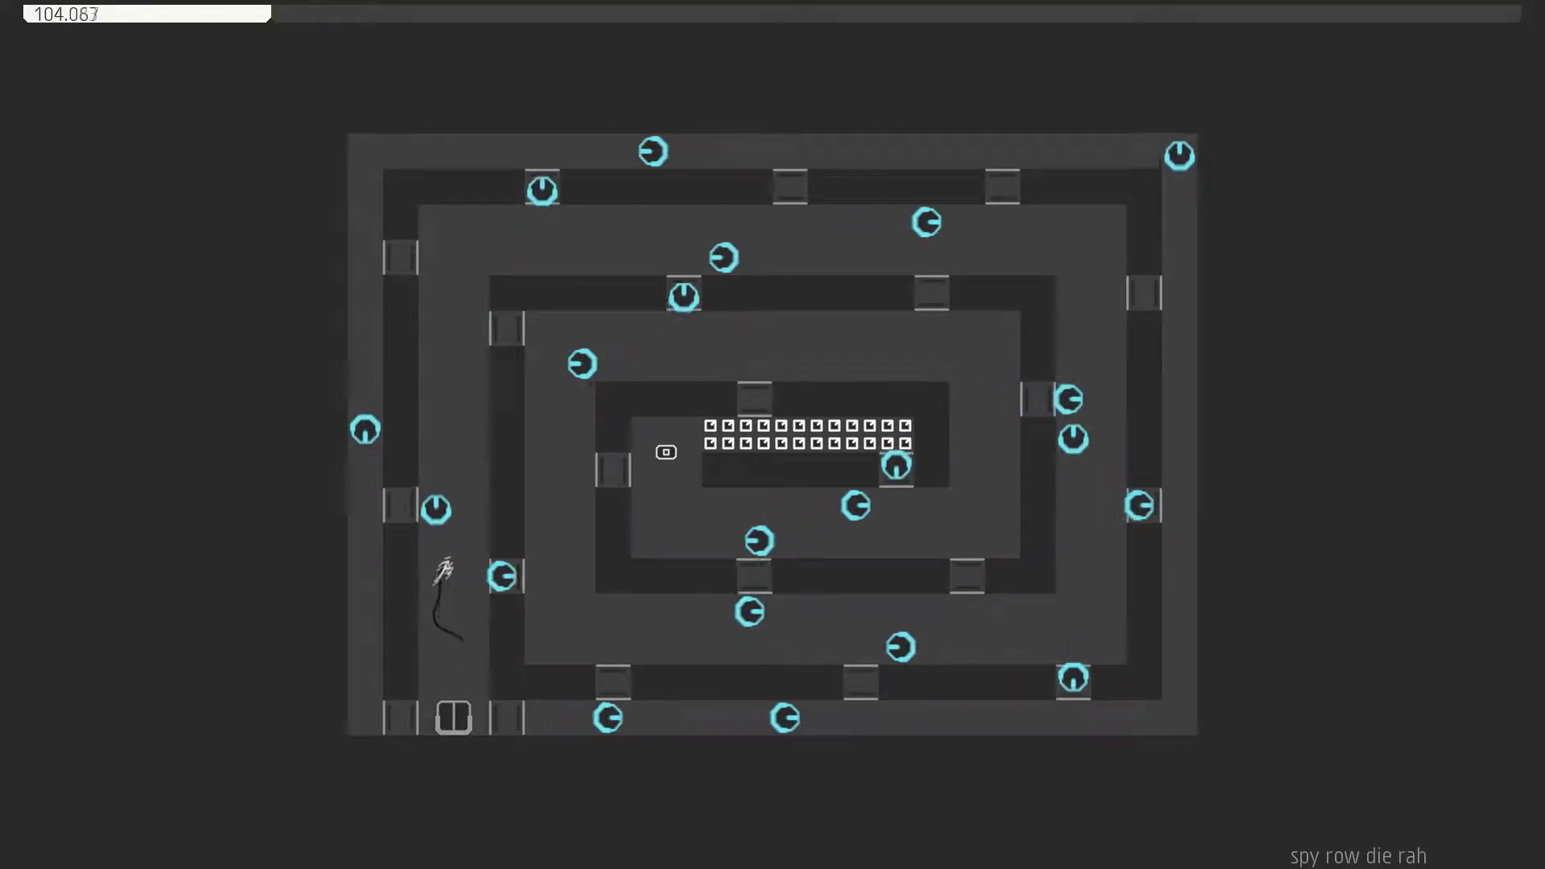
key("z")
key("Right")
Run right along the top, descend the right corridor and run left along the bottom.
key("z")
key("Right")
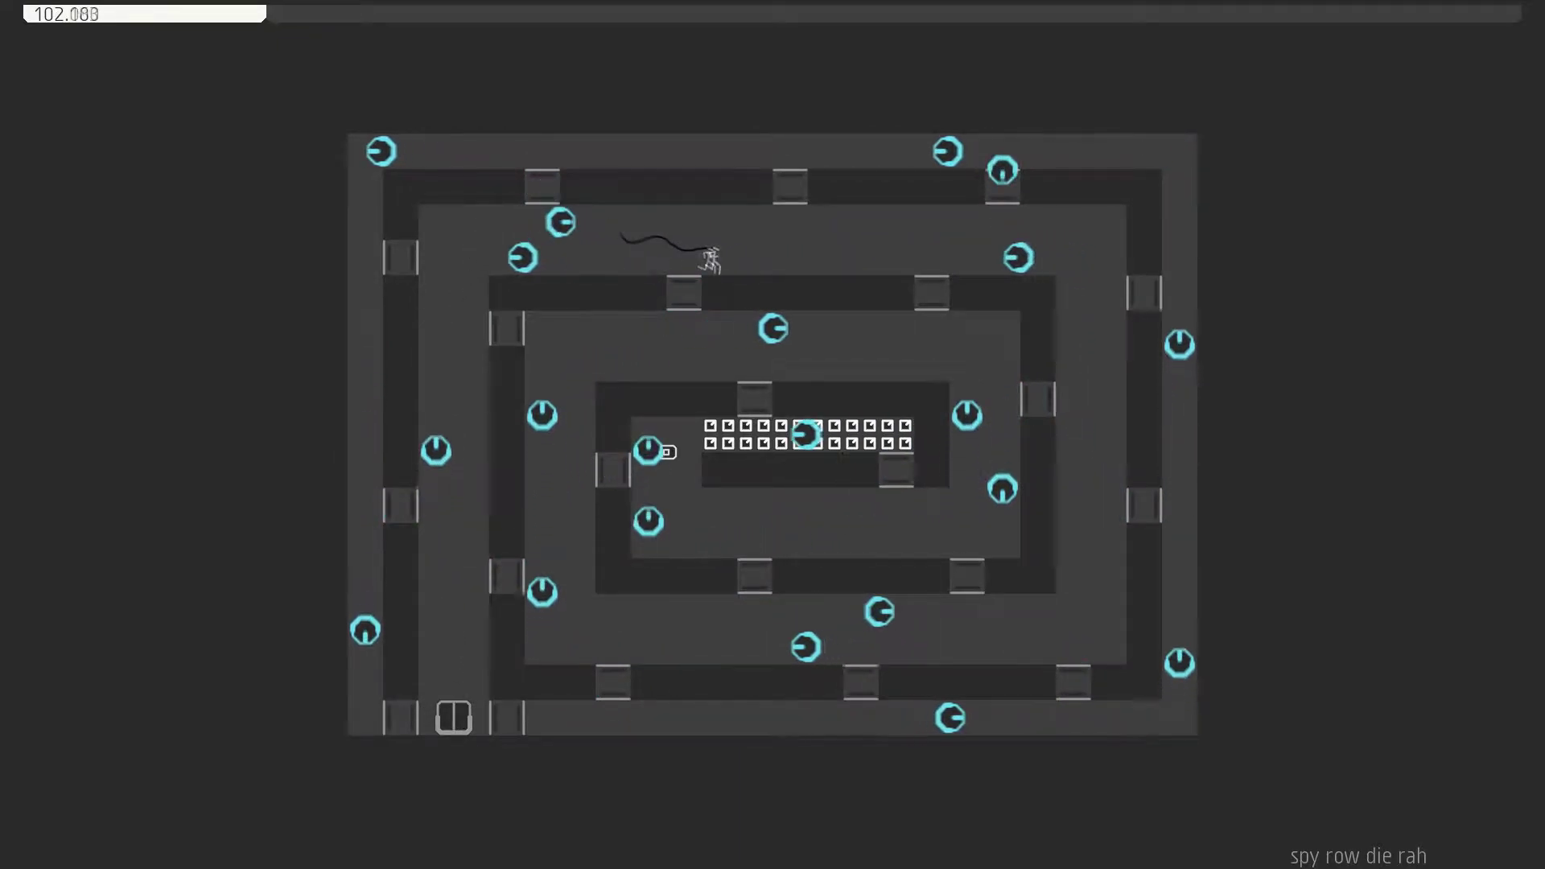
key("Right")
key("Right")
key("Right")
key("Down")
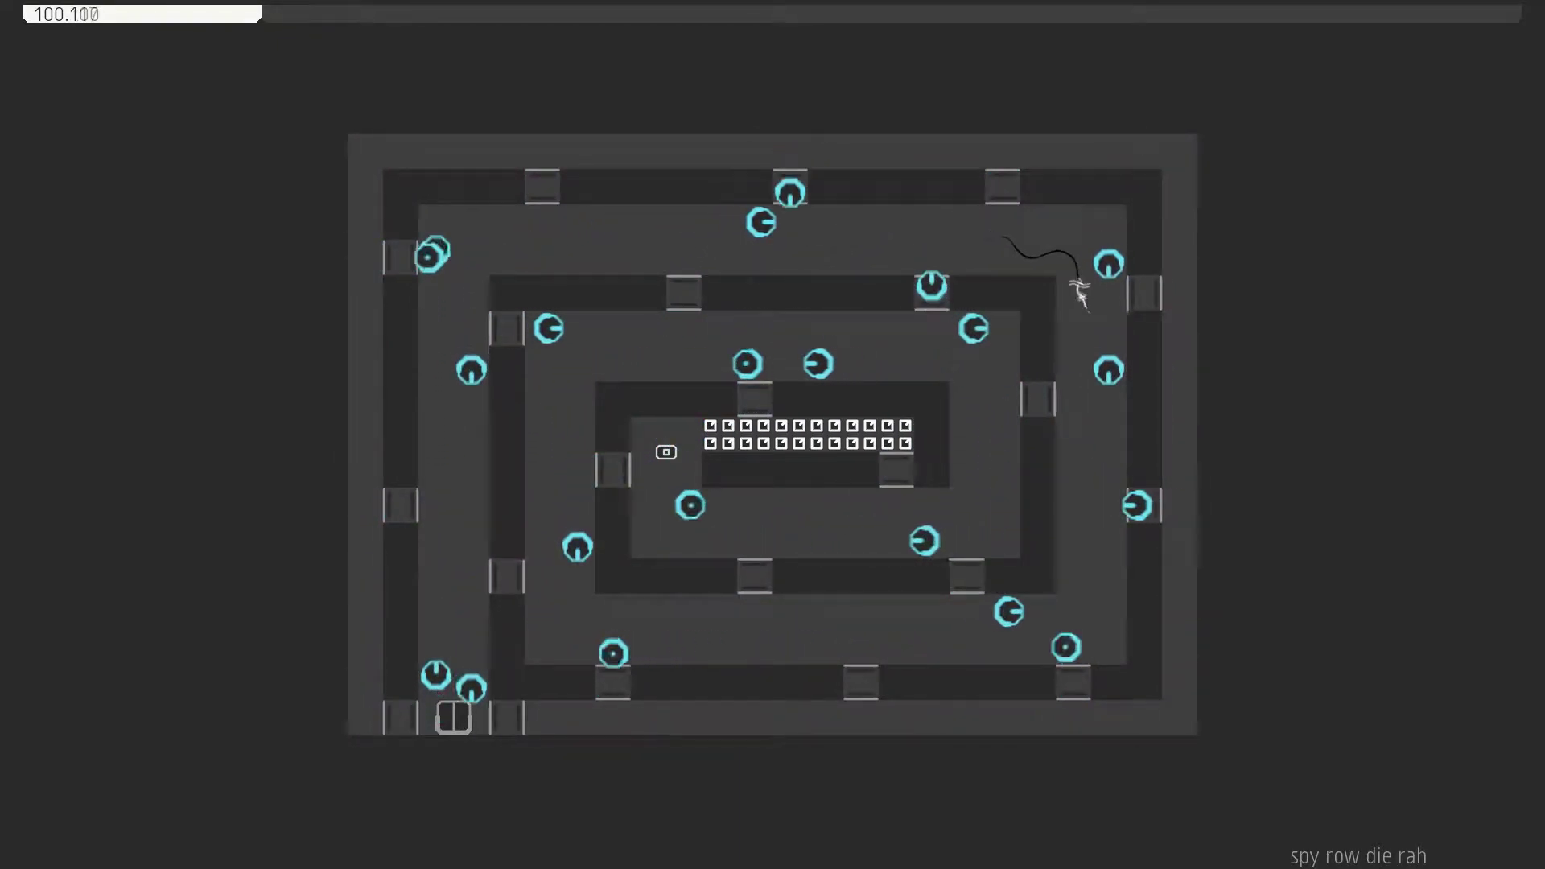
key("Down")
key("Right")
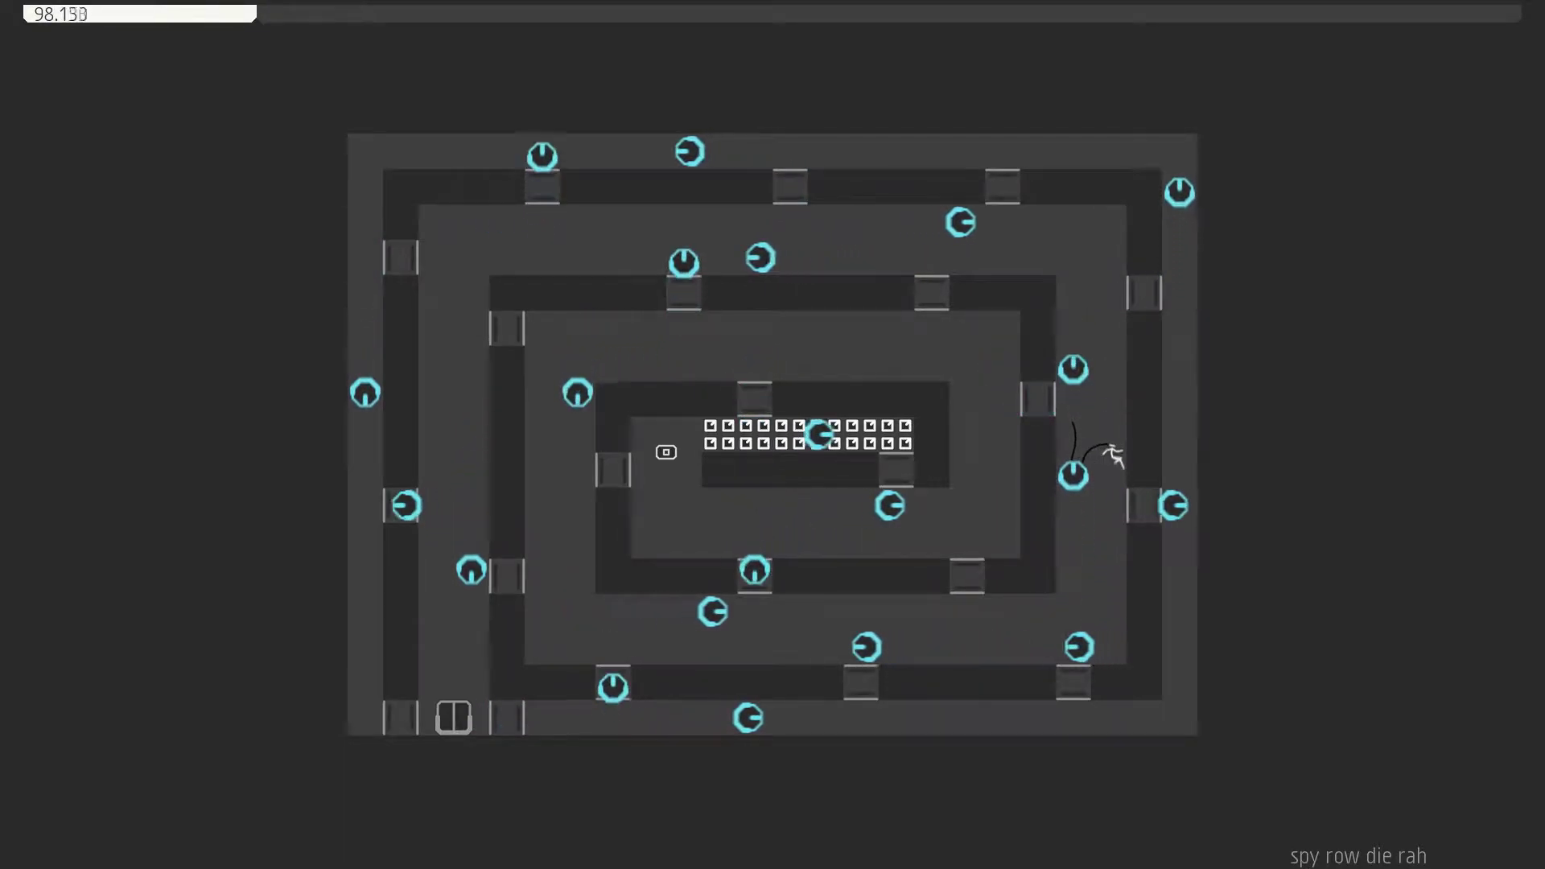
key("Down")
key("Left")
key("Left")
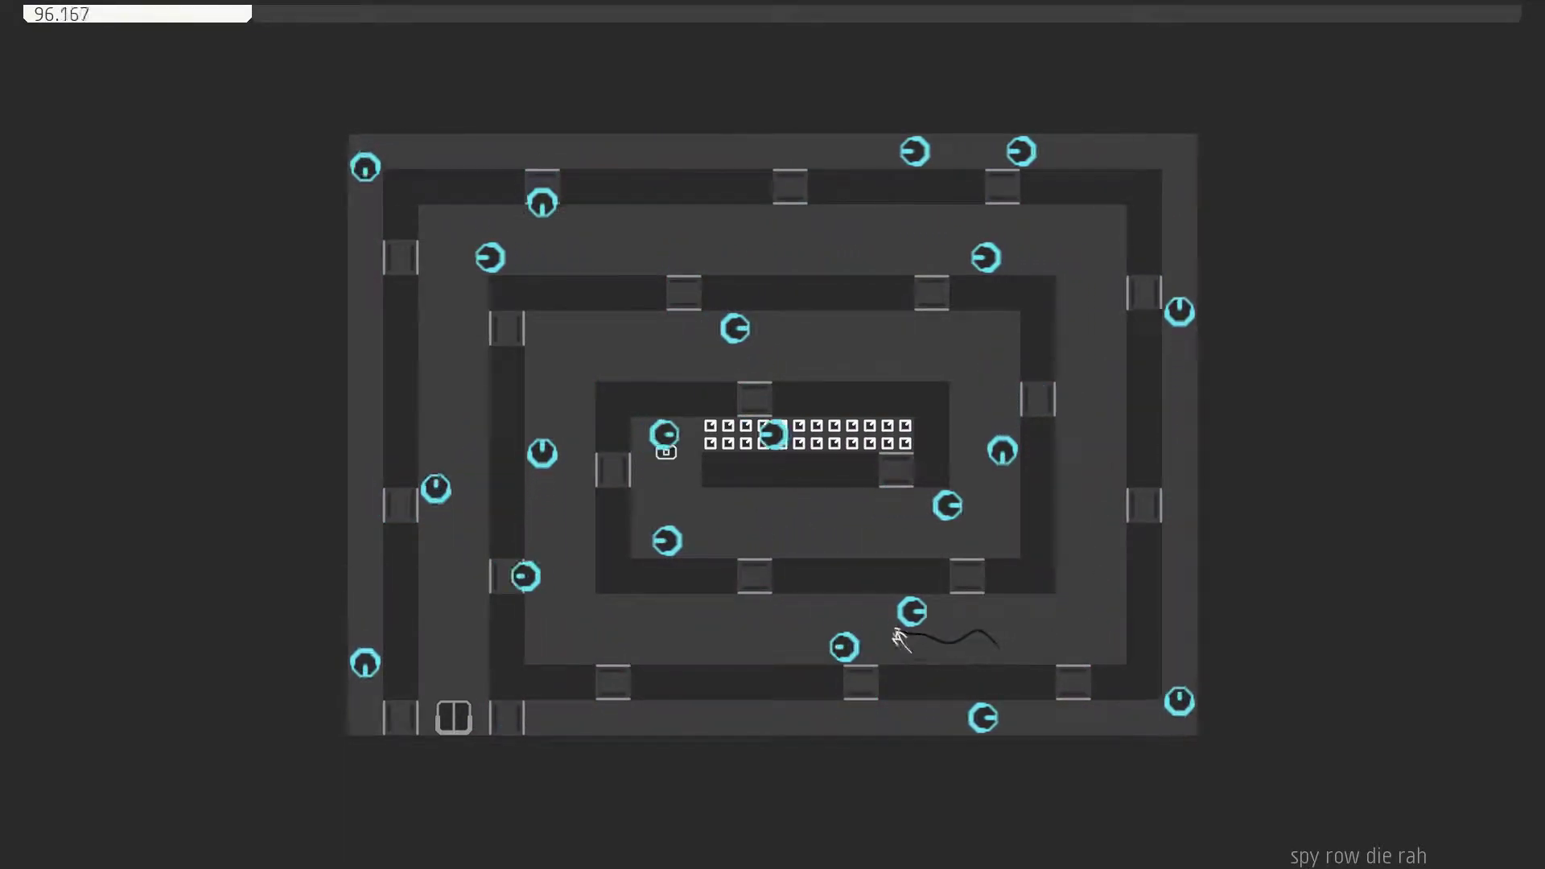
key("Left")
key("Left")
key("Left")
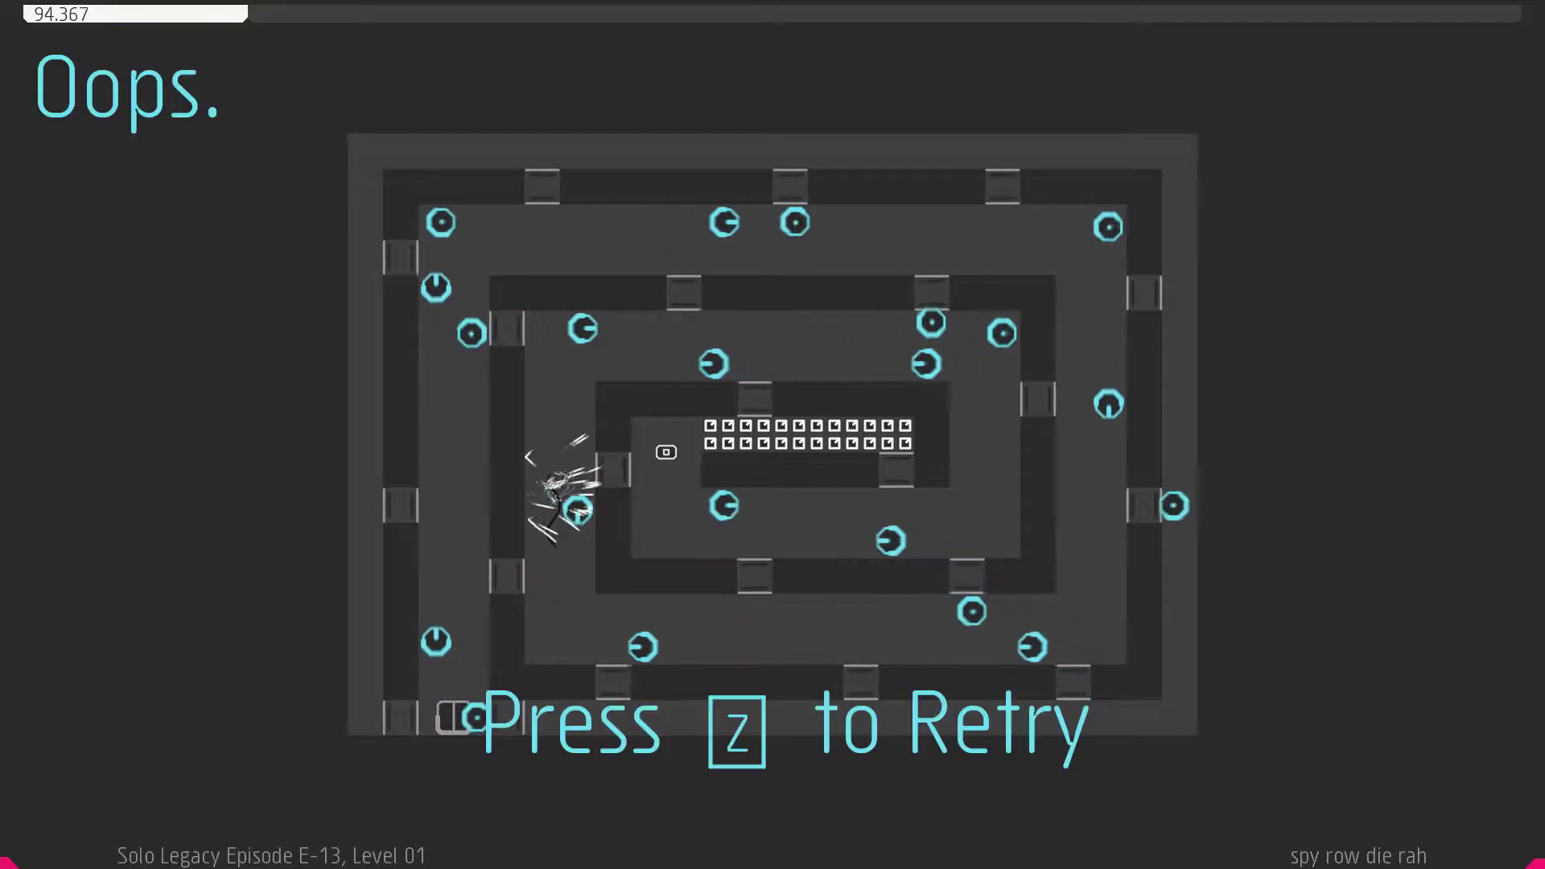
Retry spy row die rah and climb the ninja up the left corridor.
key("z")
key("z")
key("Left")
key("z")
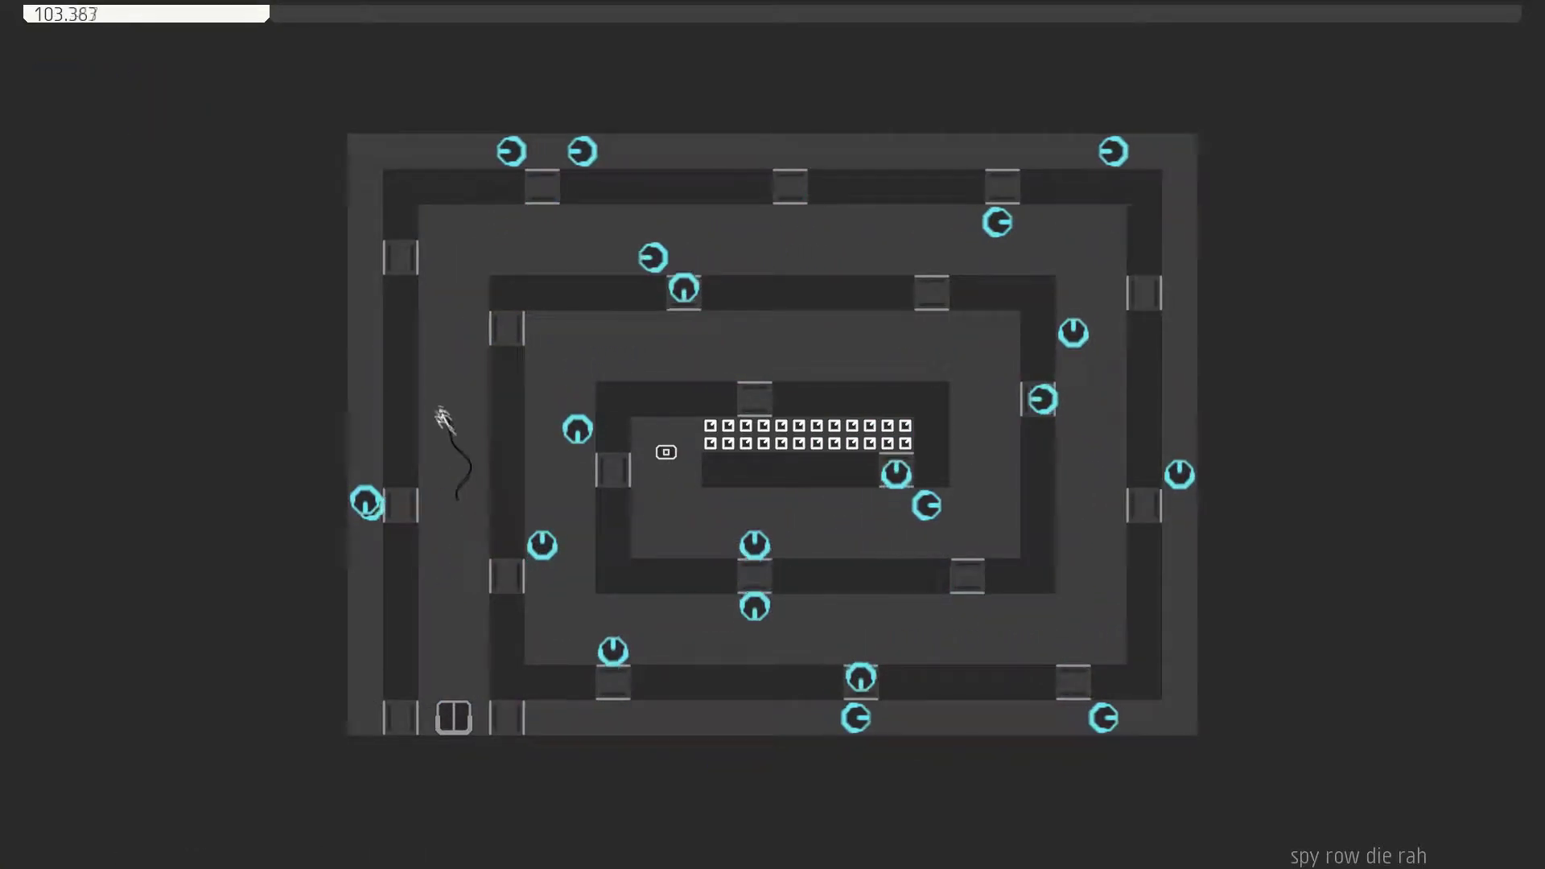
key("z")
key("z")
key("Up")
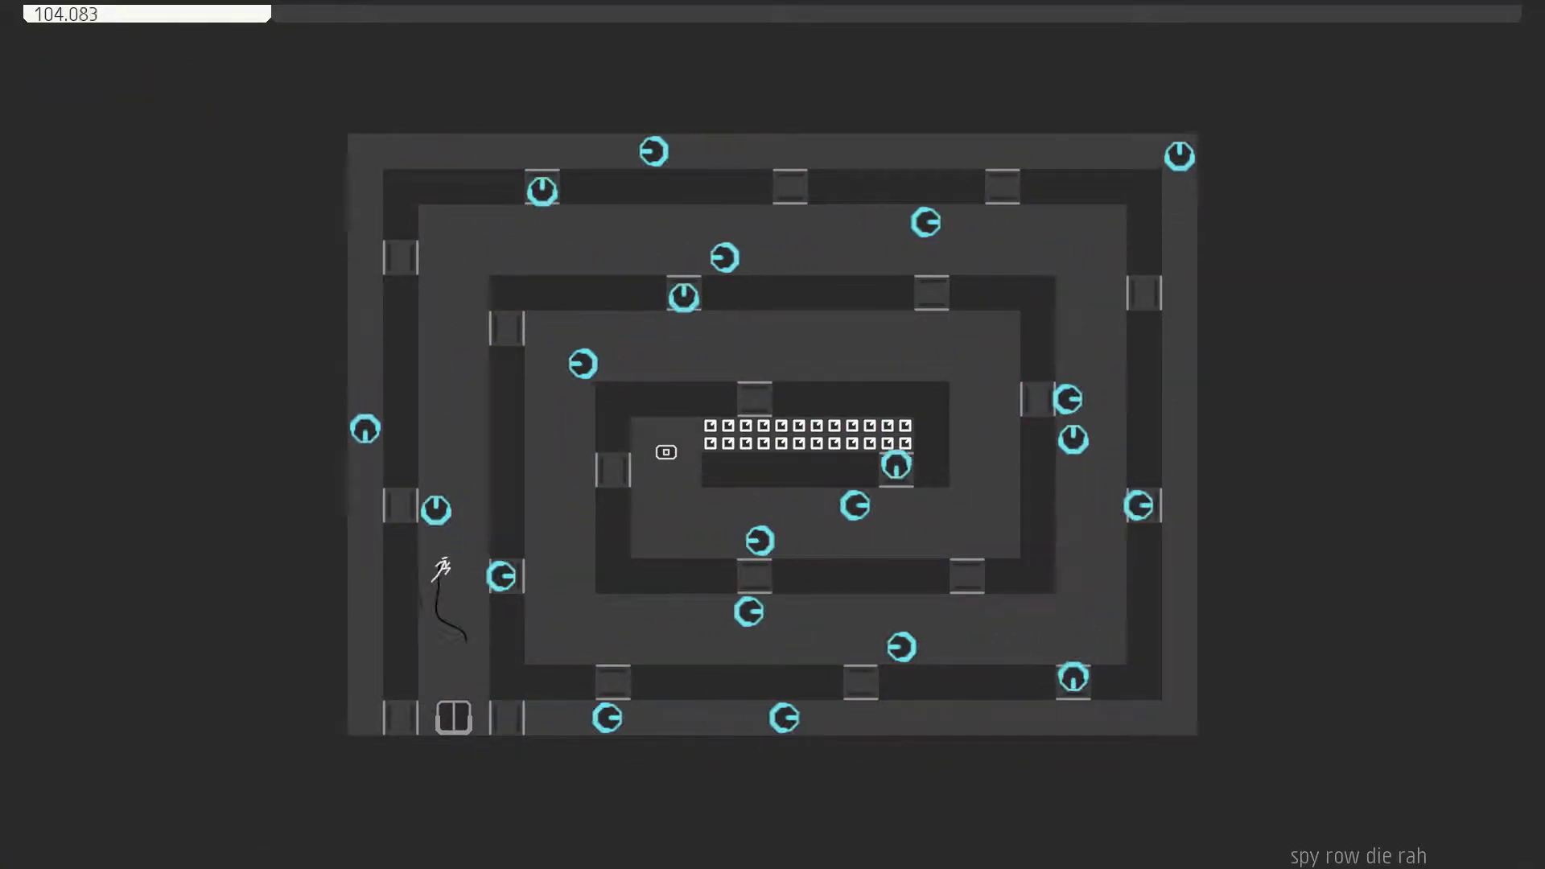
key("z")
key("z")
key("Up")
Run the top corridor, descend the right corridor past drones, and loop back up the left side.
key("Right")
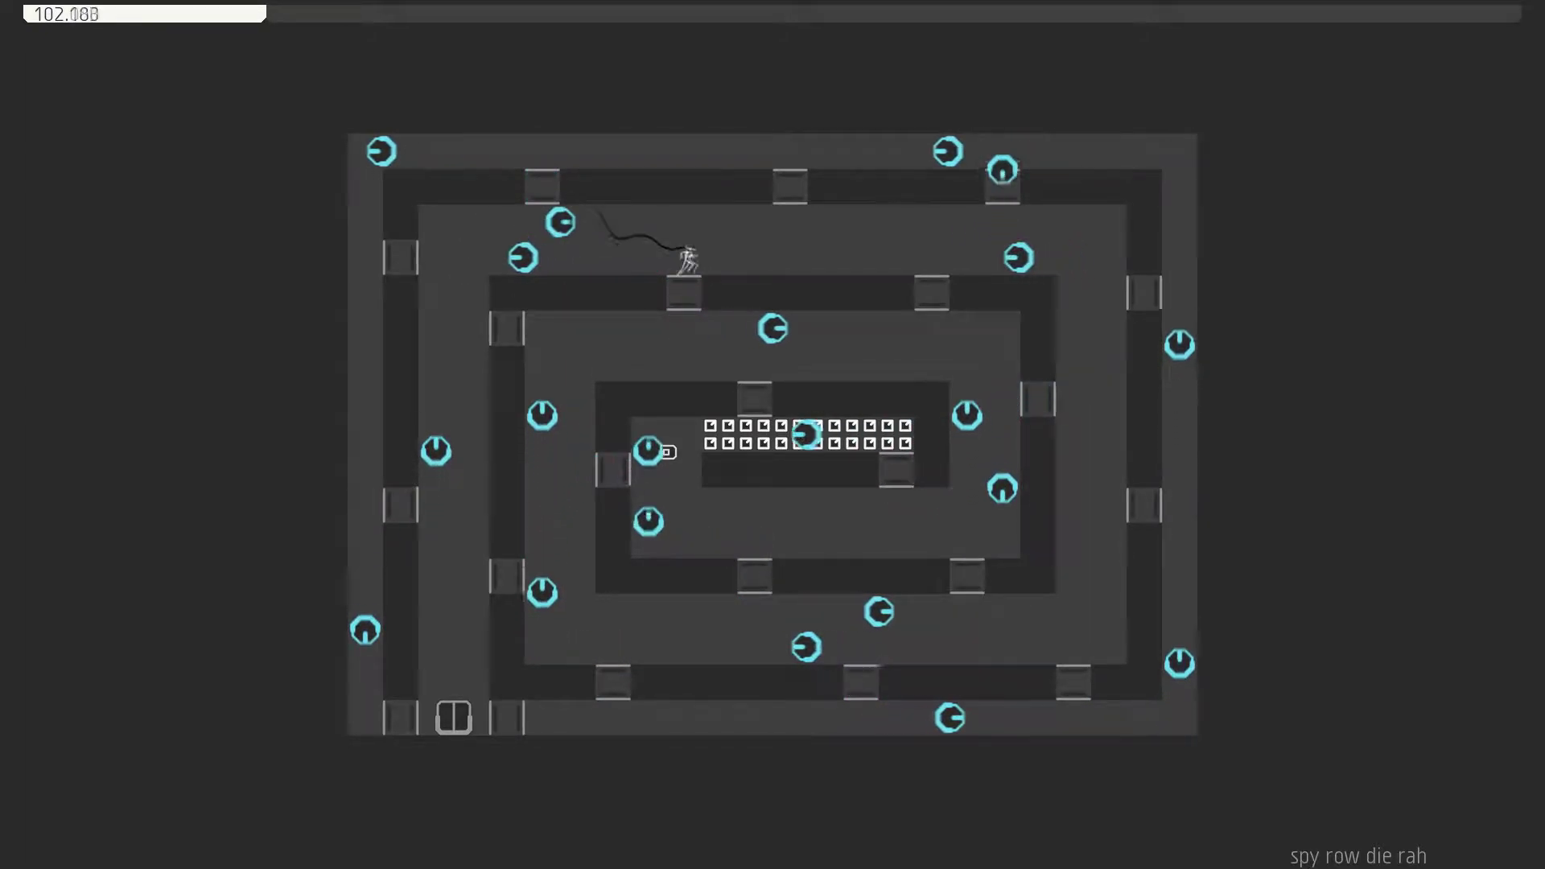
key("Right")
key("Right")
key("Right")
key("Right")
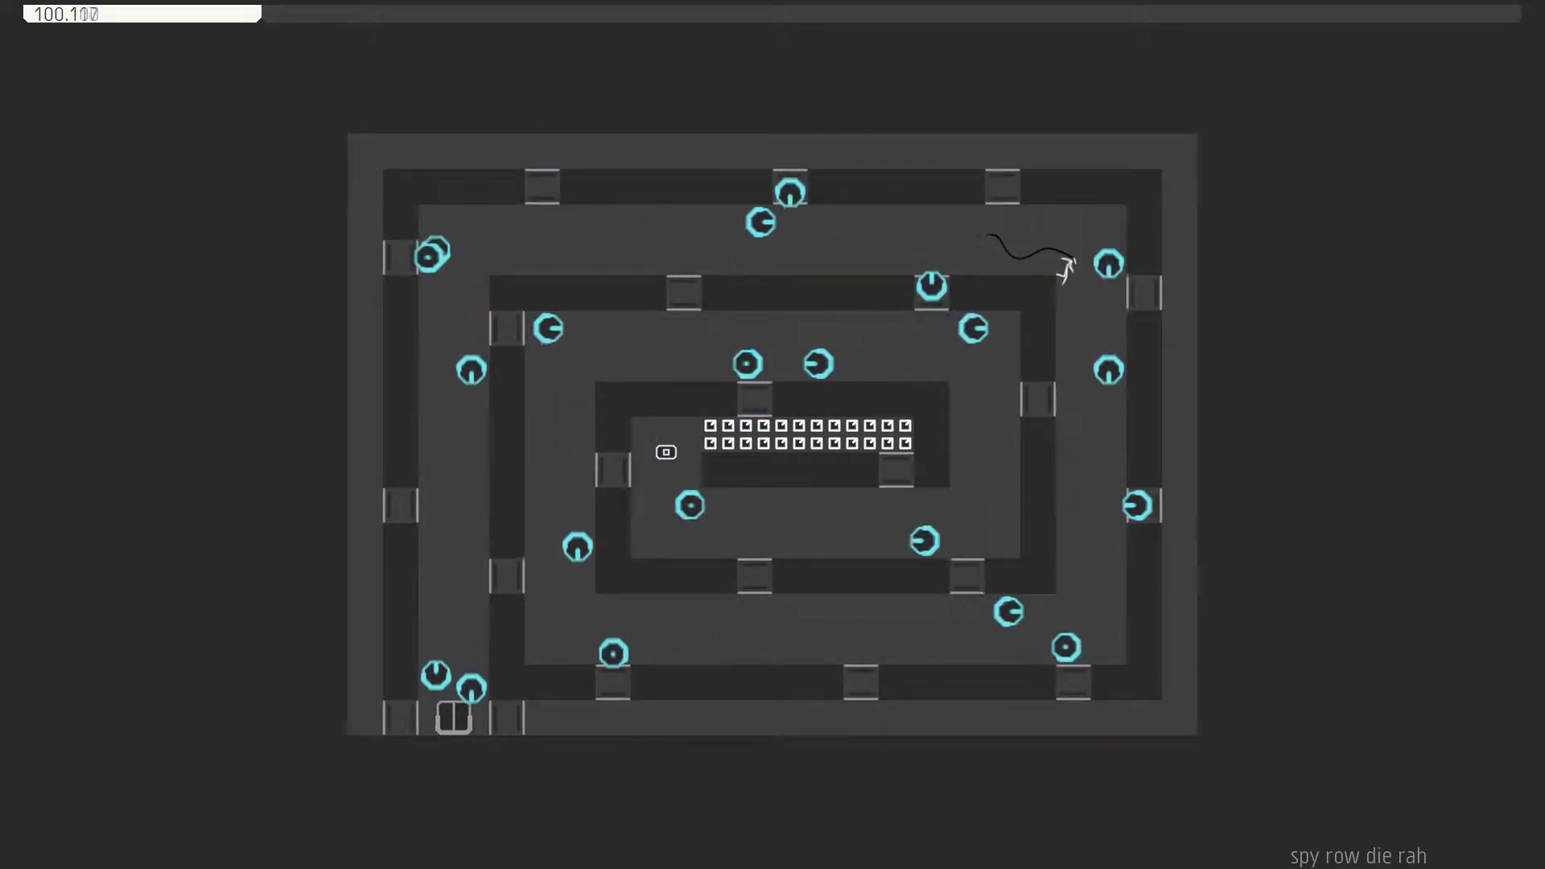
key("Right")
key("Right")
key("Down")
key("Right")
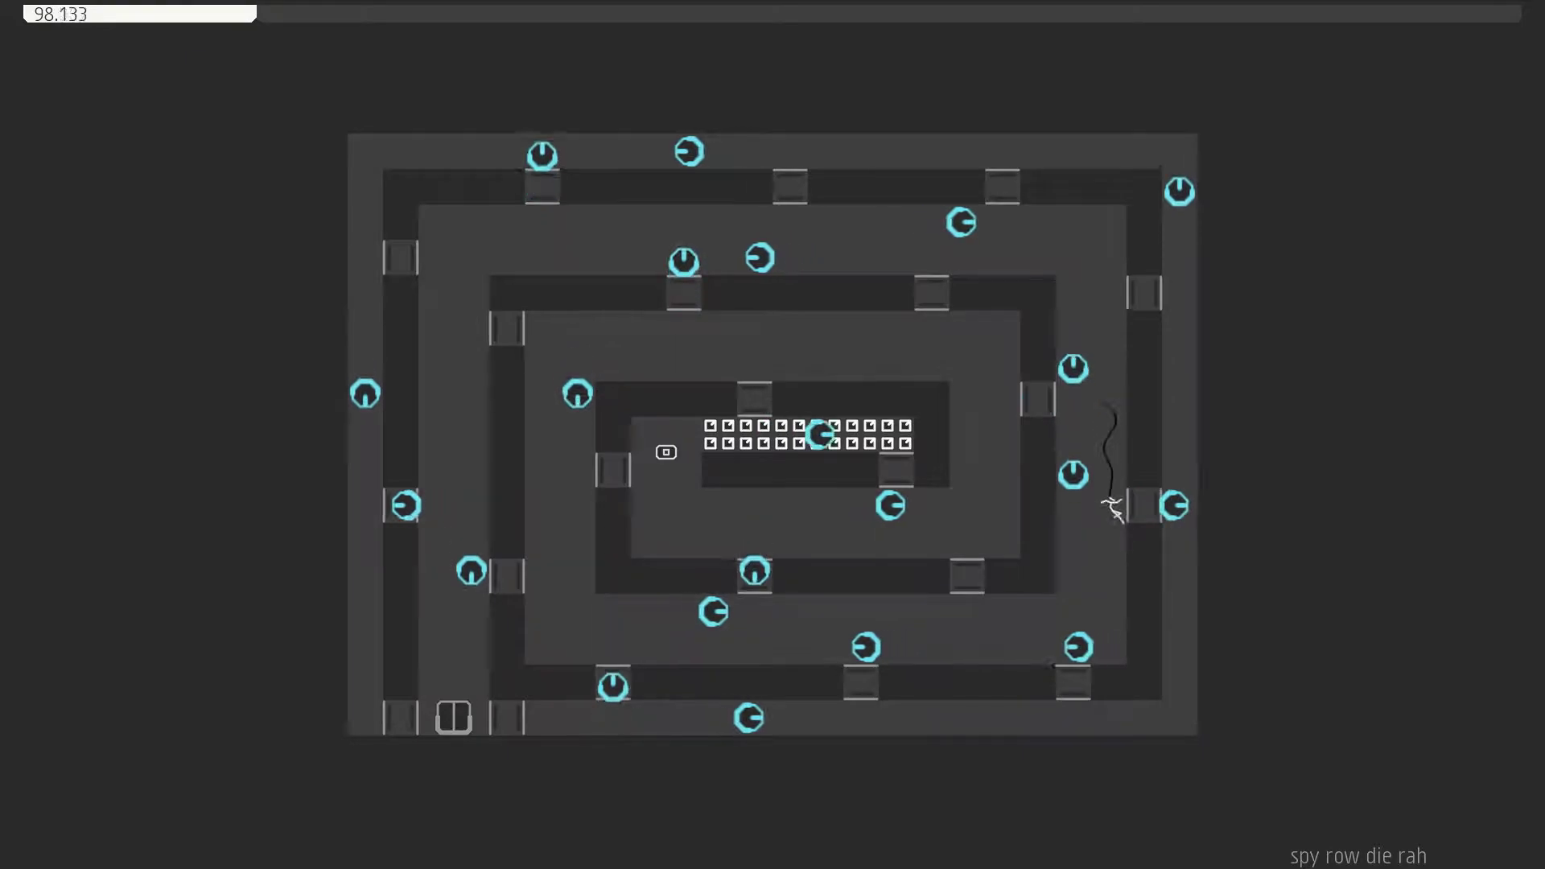
key("Right")
key("Left")
key("Left")
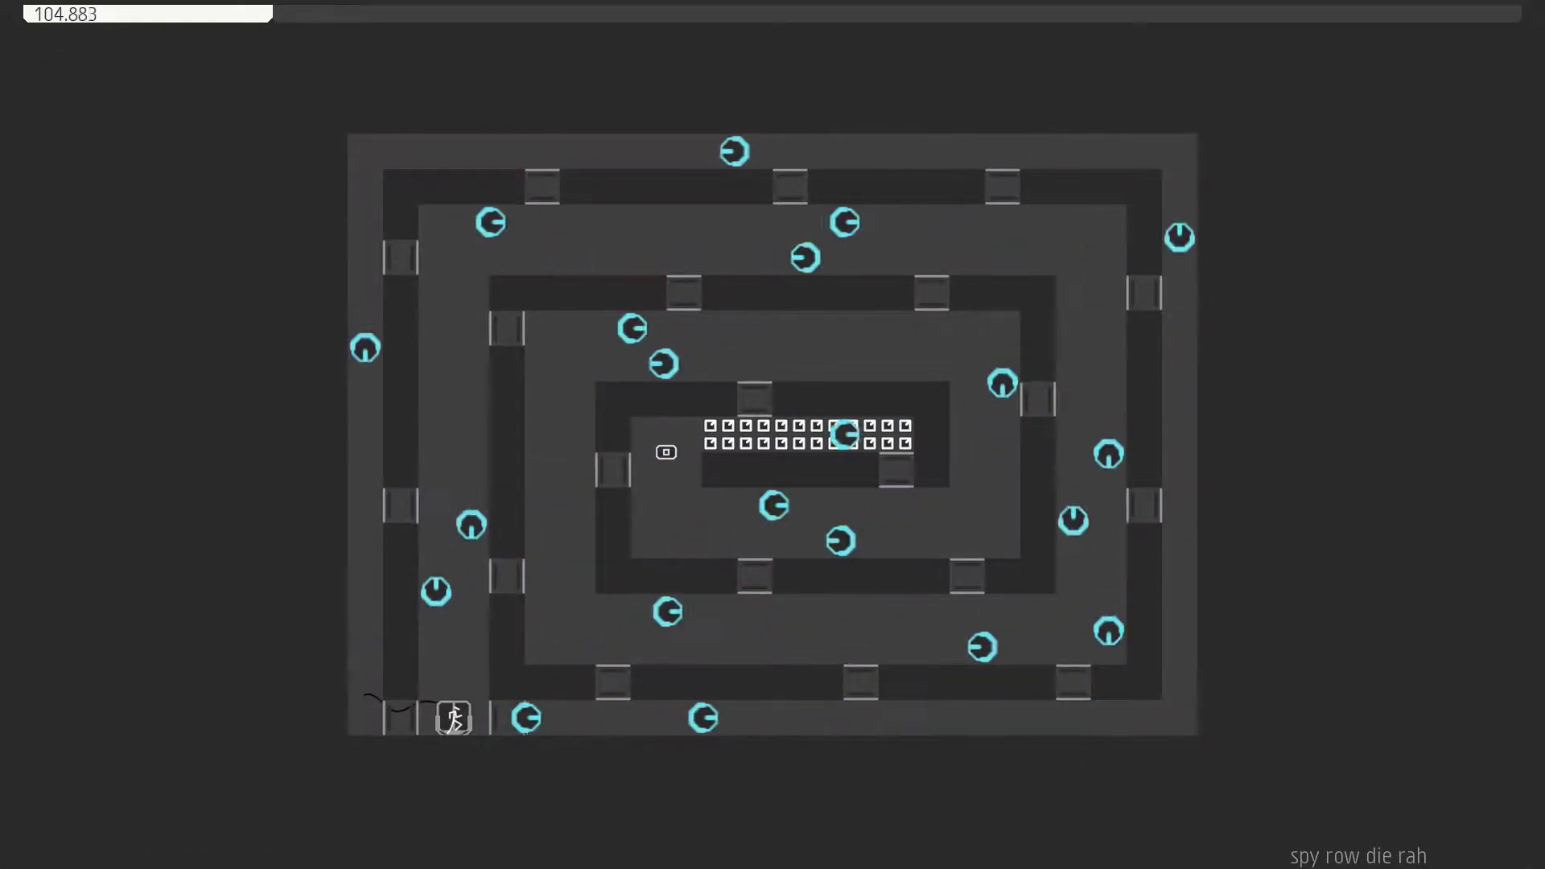
key("Up")
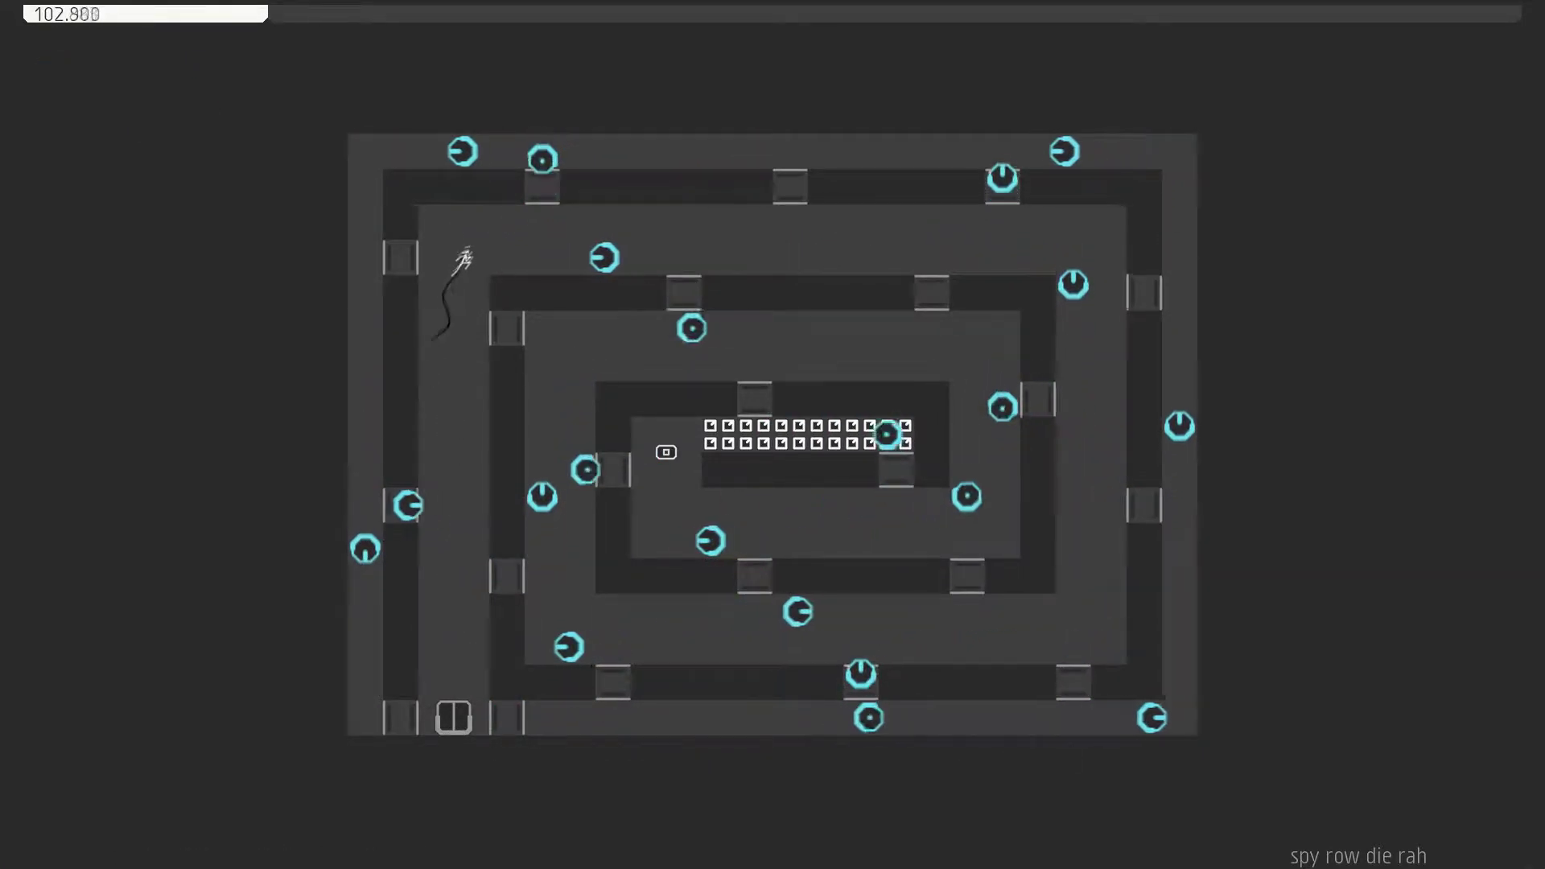
Restart, head through the lower inner corridor toward the centre and die at the mines.
key("z")
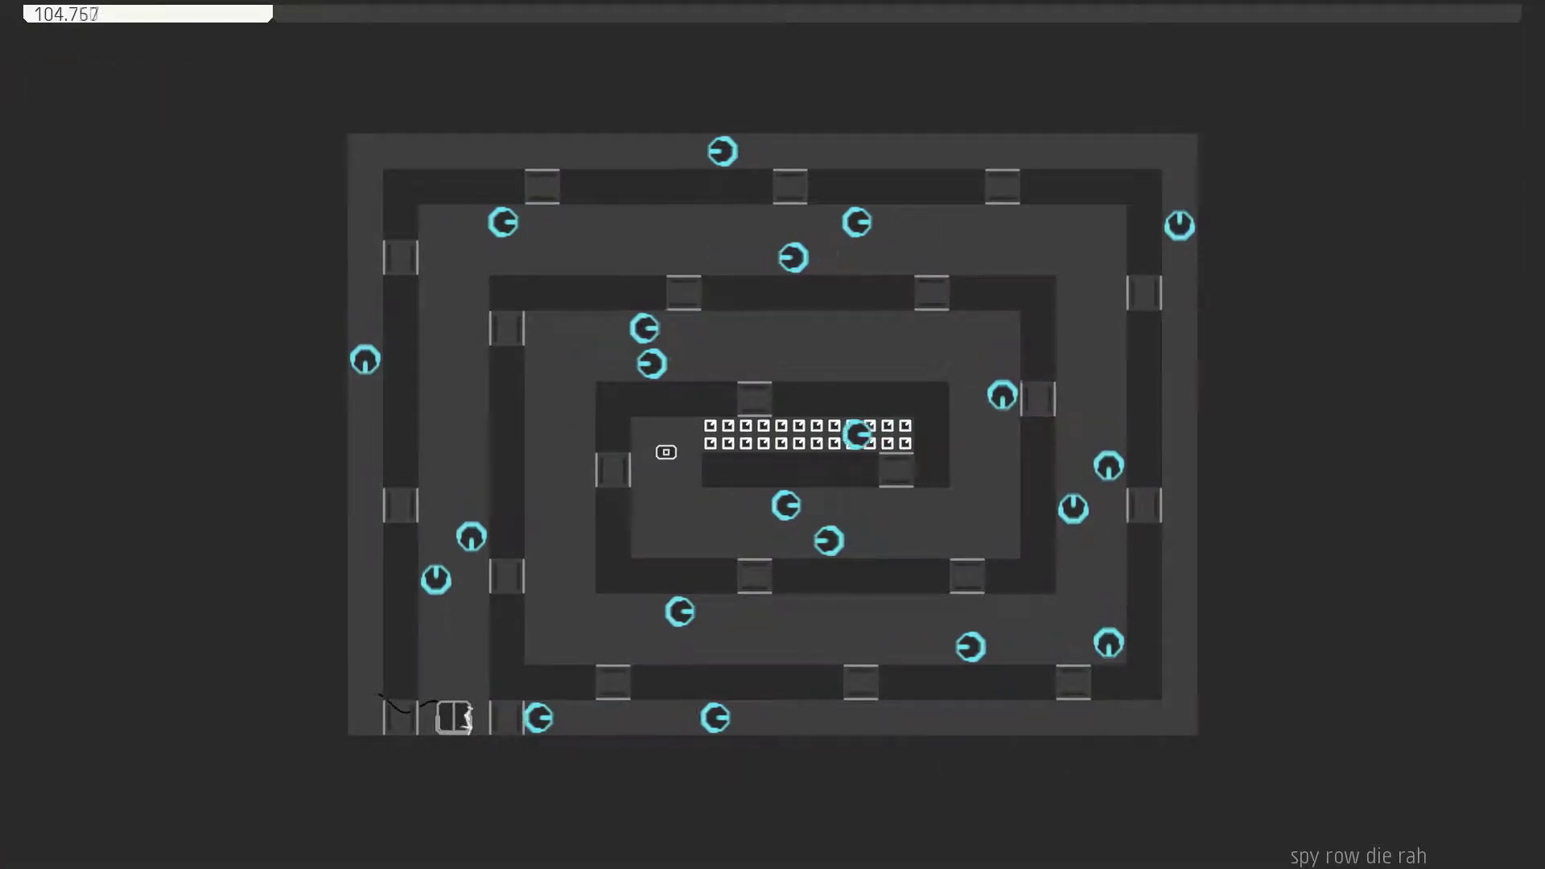
key("Left")
key("Up")
key("Right")
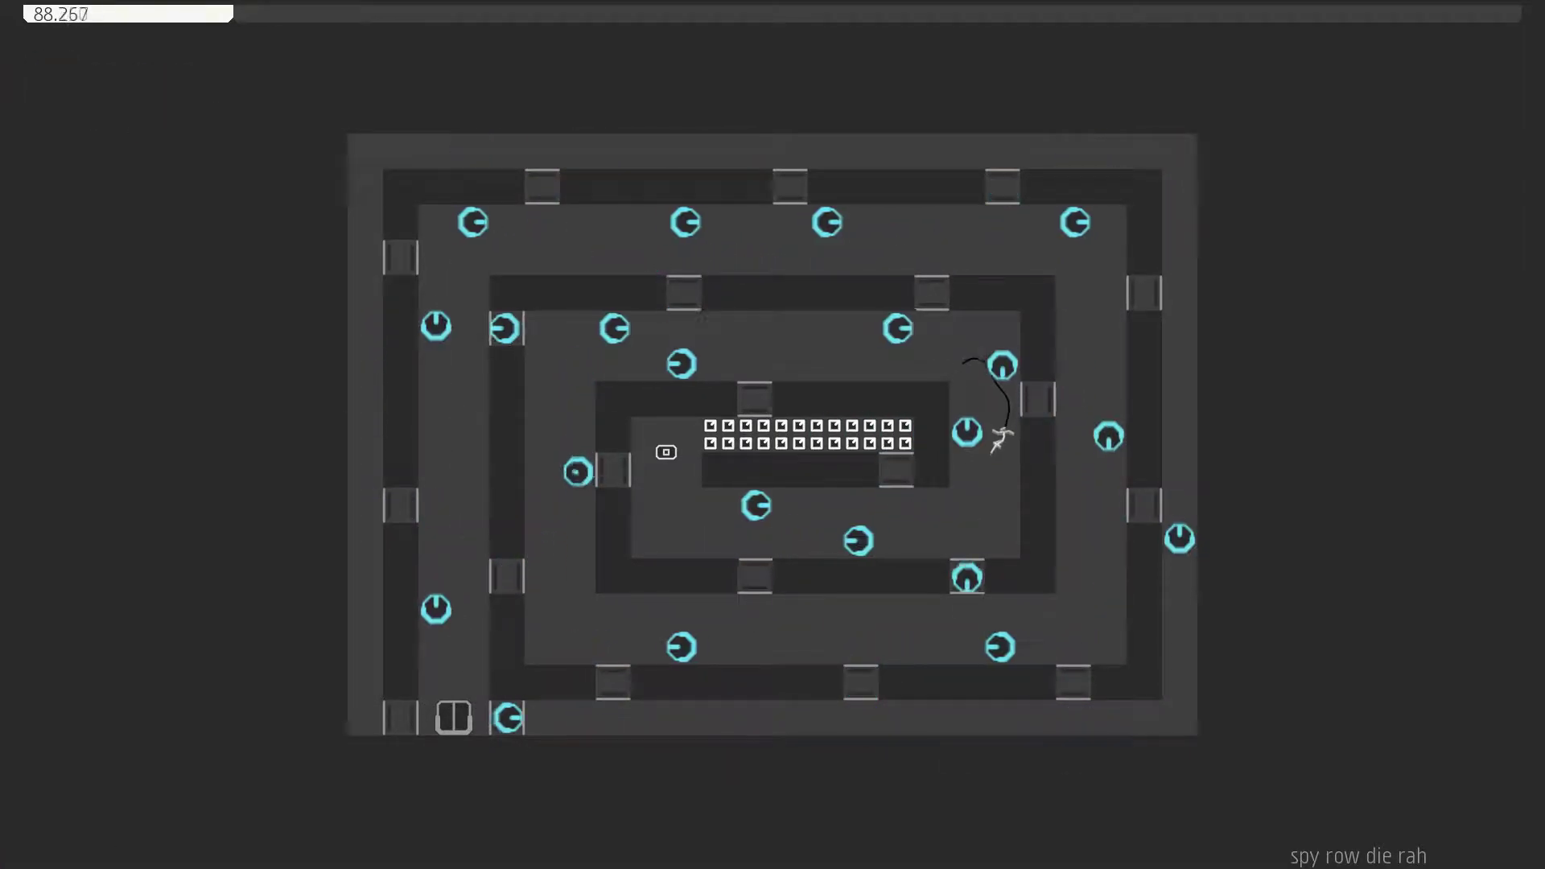
key("Left")
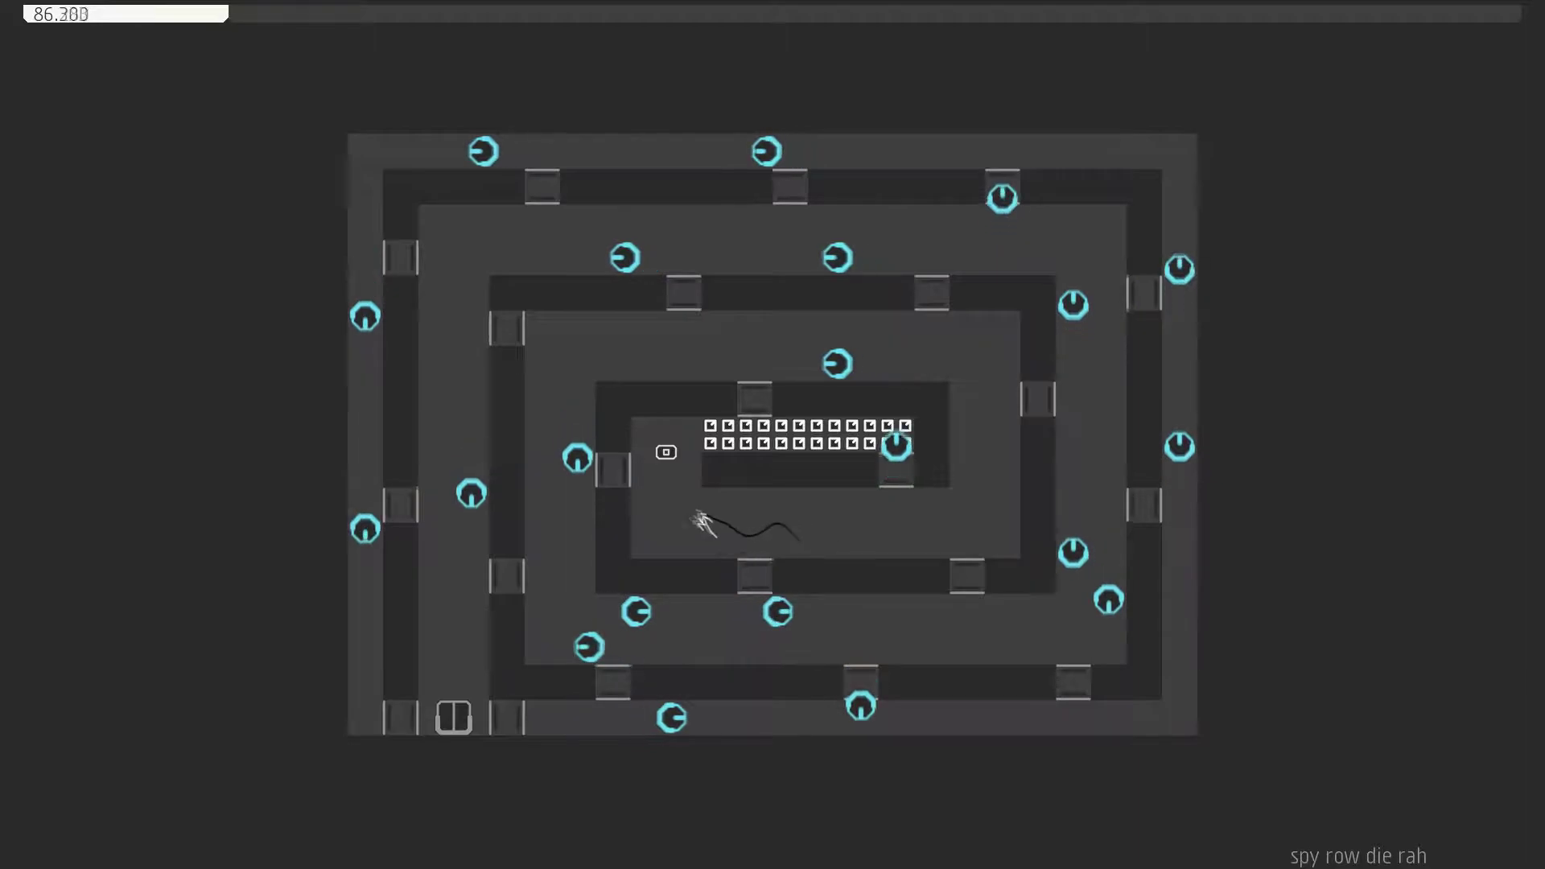
key("Left")
key("Up")
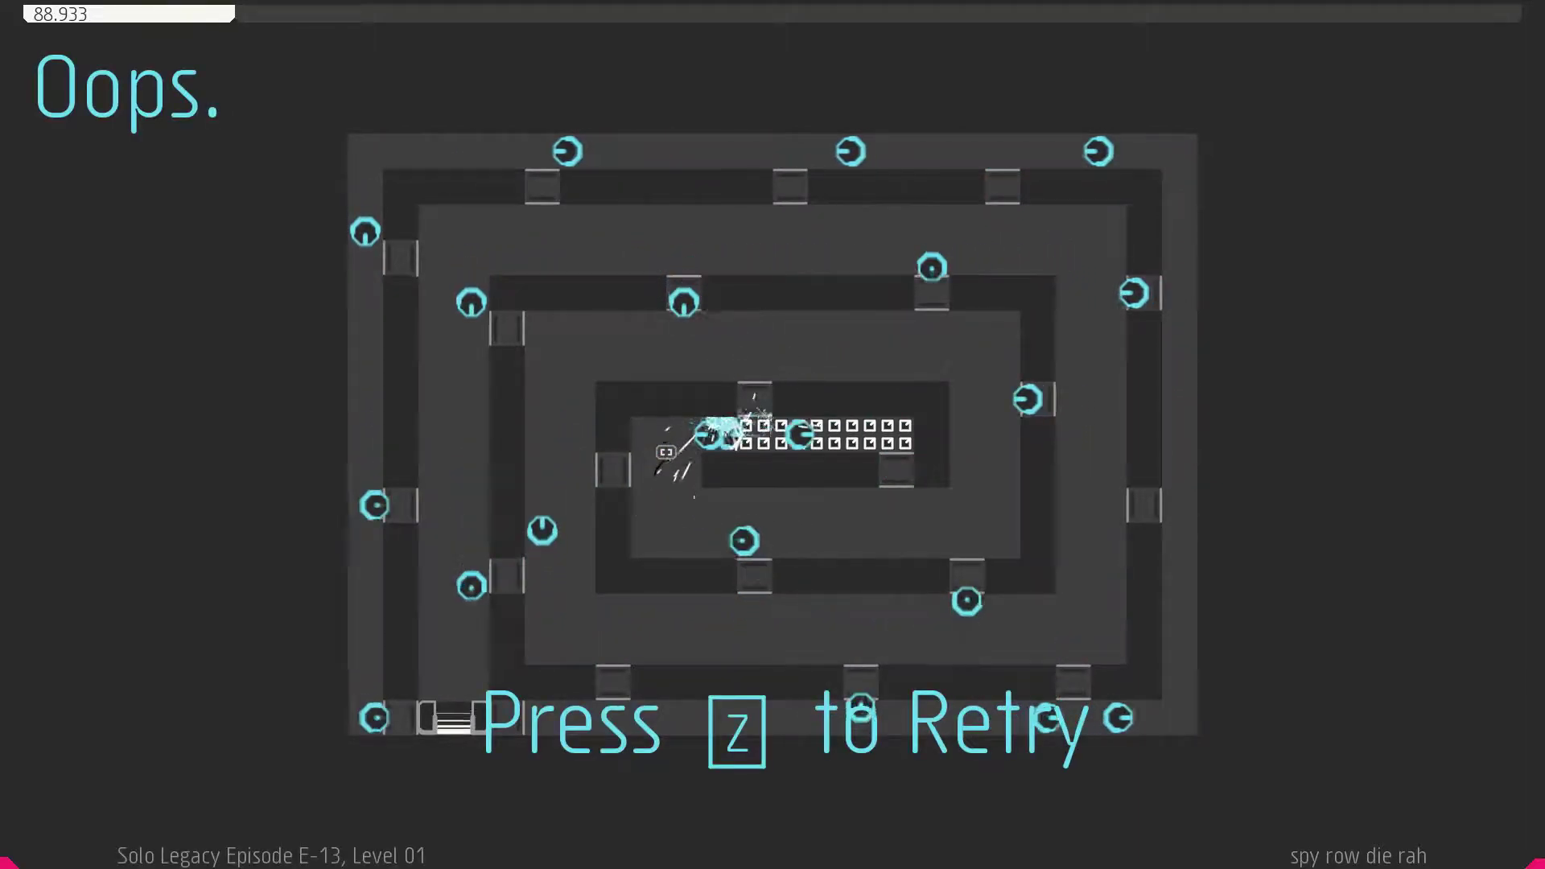
Retry 'spy row die rah' twice after quick deaths near the start.
key("z")
key("Right")
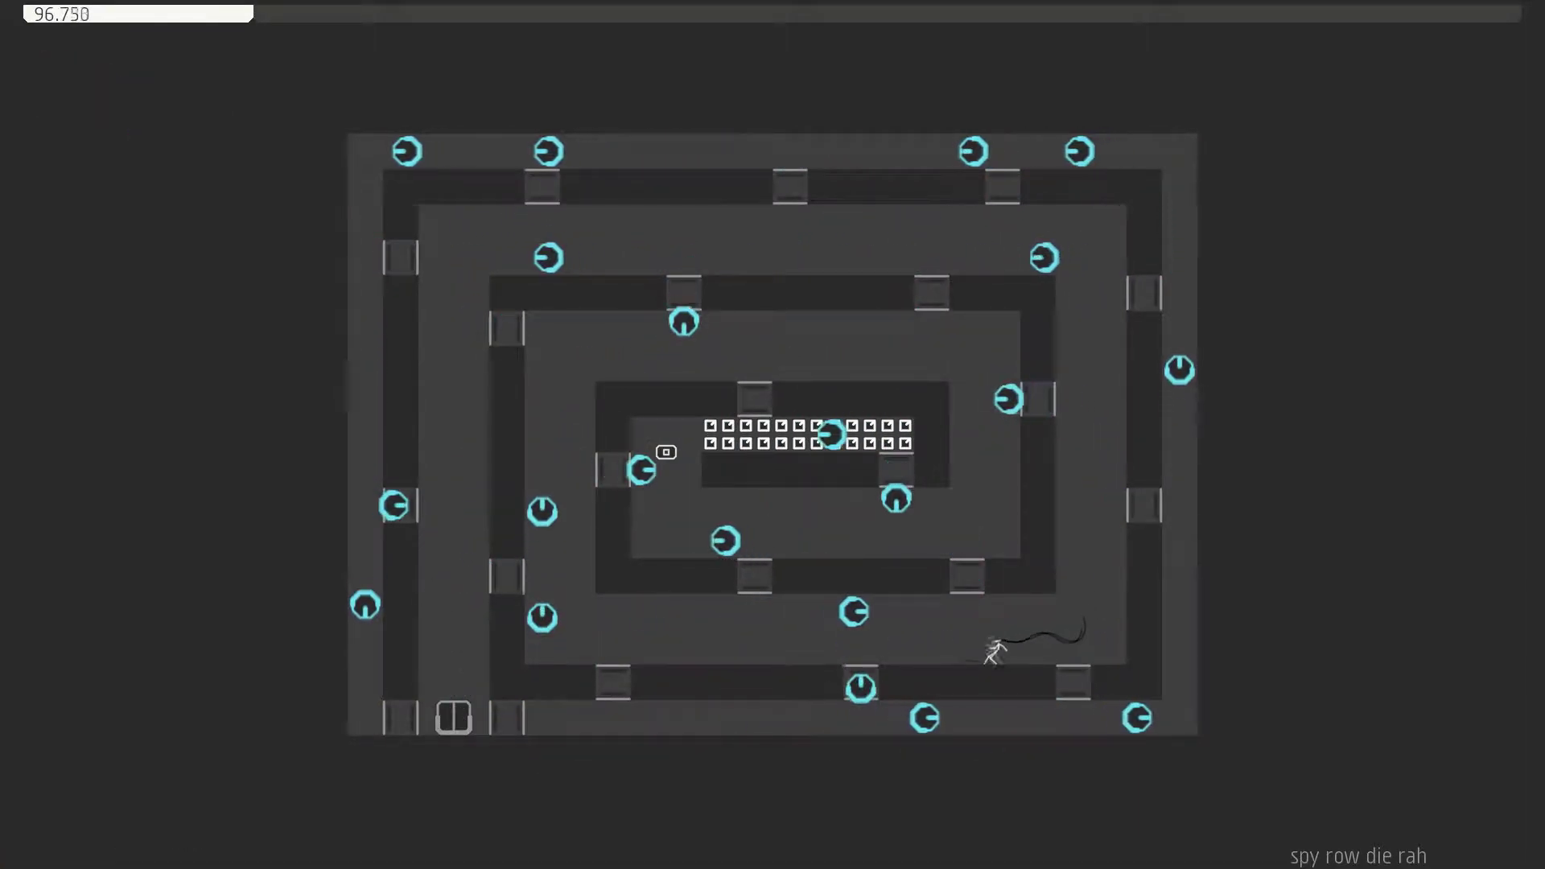
key("Right")
key("z")
key("Up")
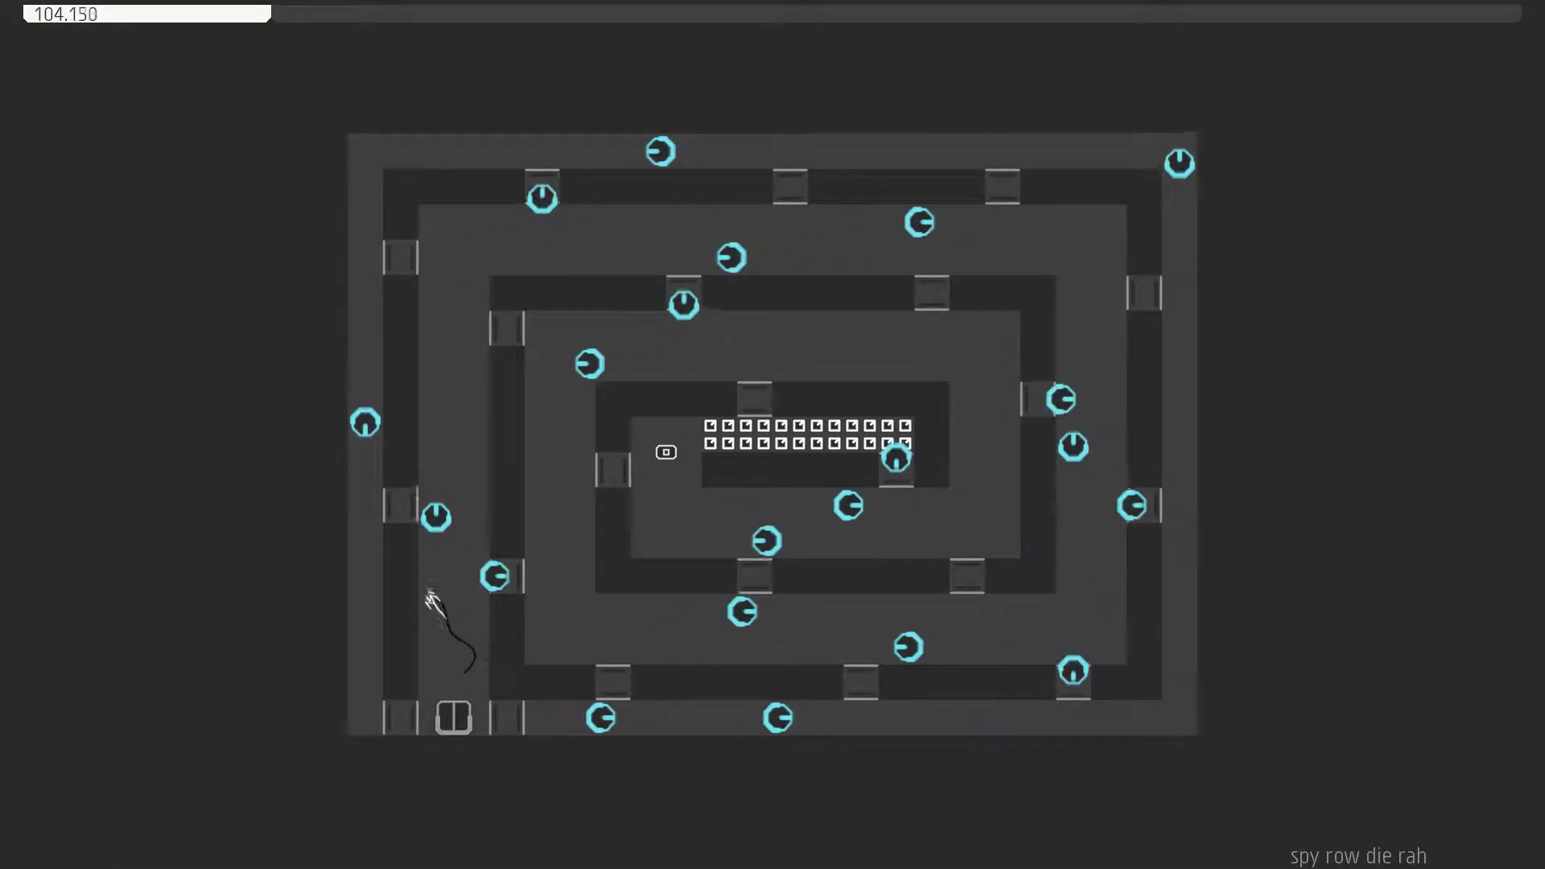
Run the outer spiral up, right, down and left, dying near the drones.
key("Up")
key("Right")
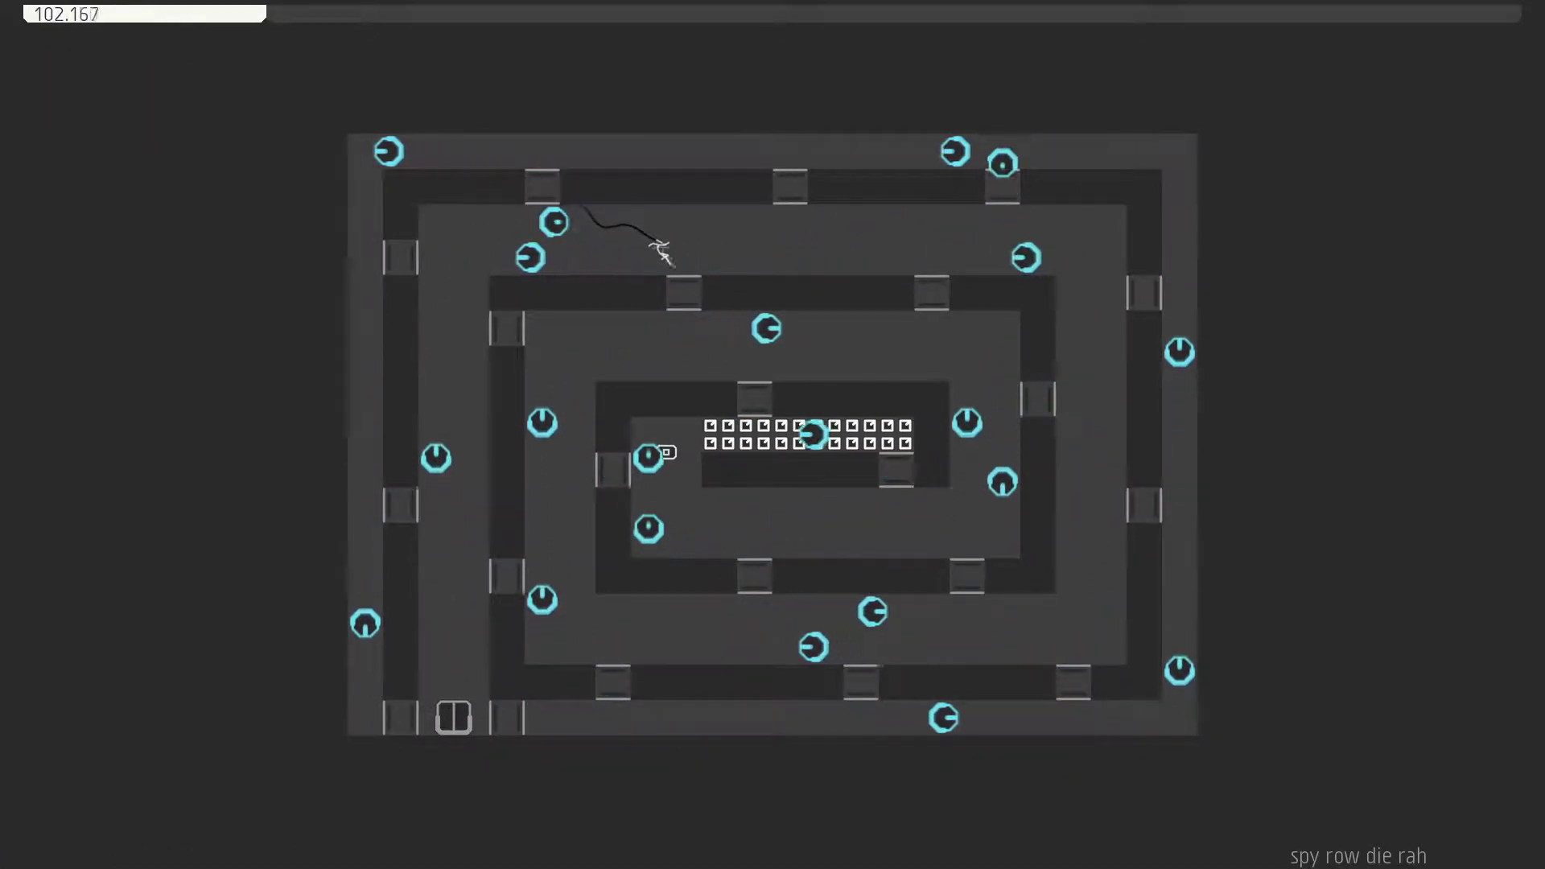
key("Right")
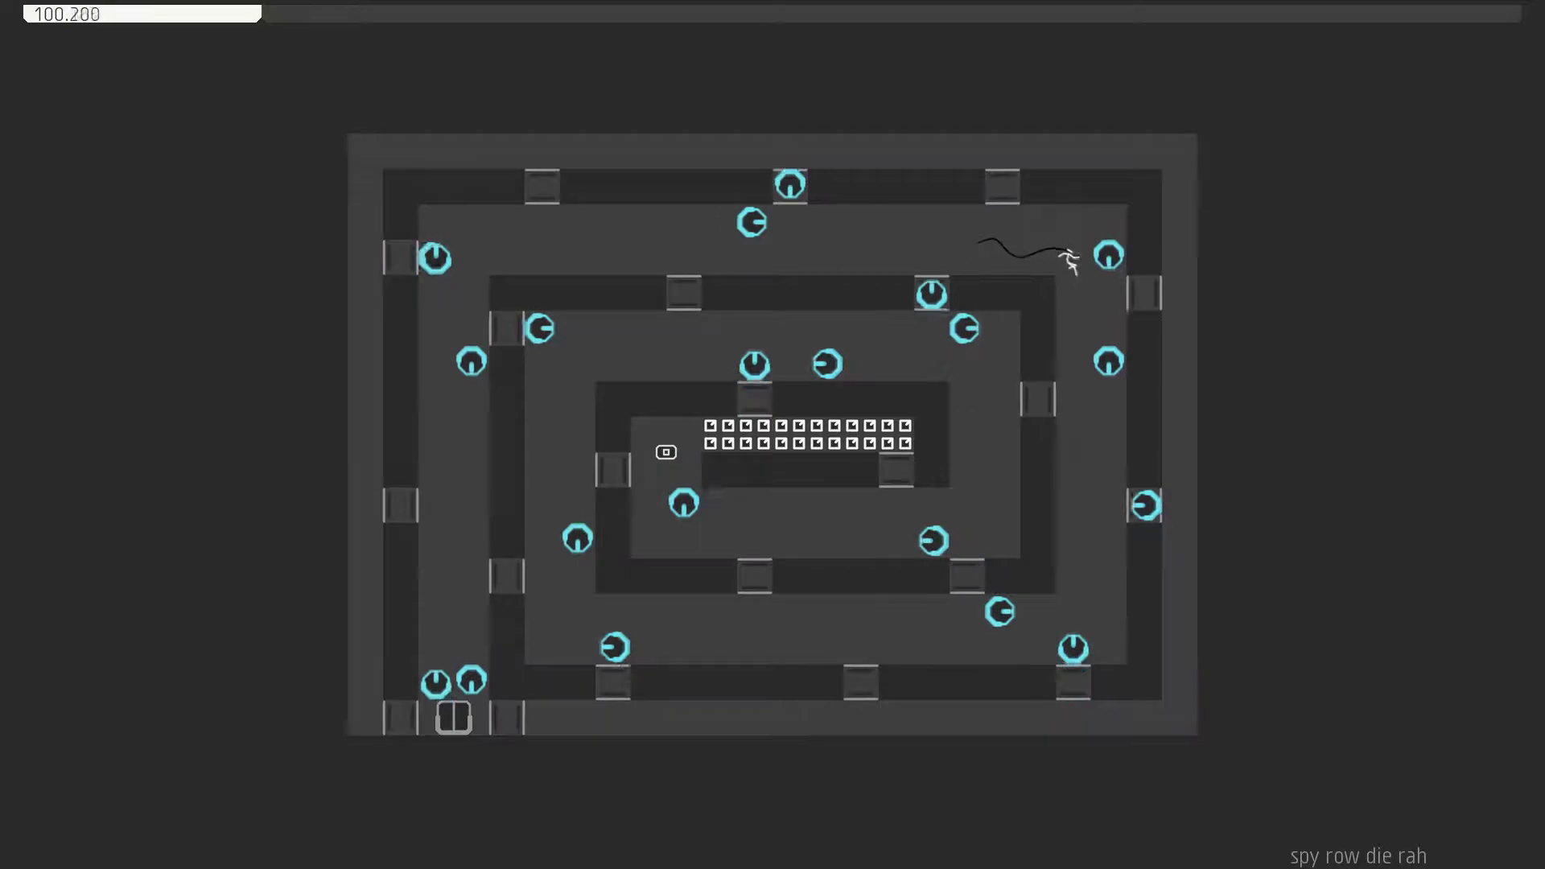
key("Right")
key("Down")
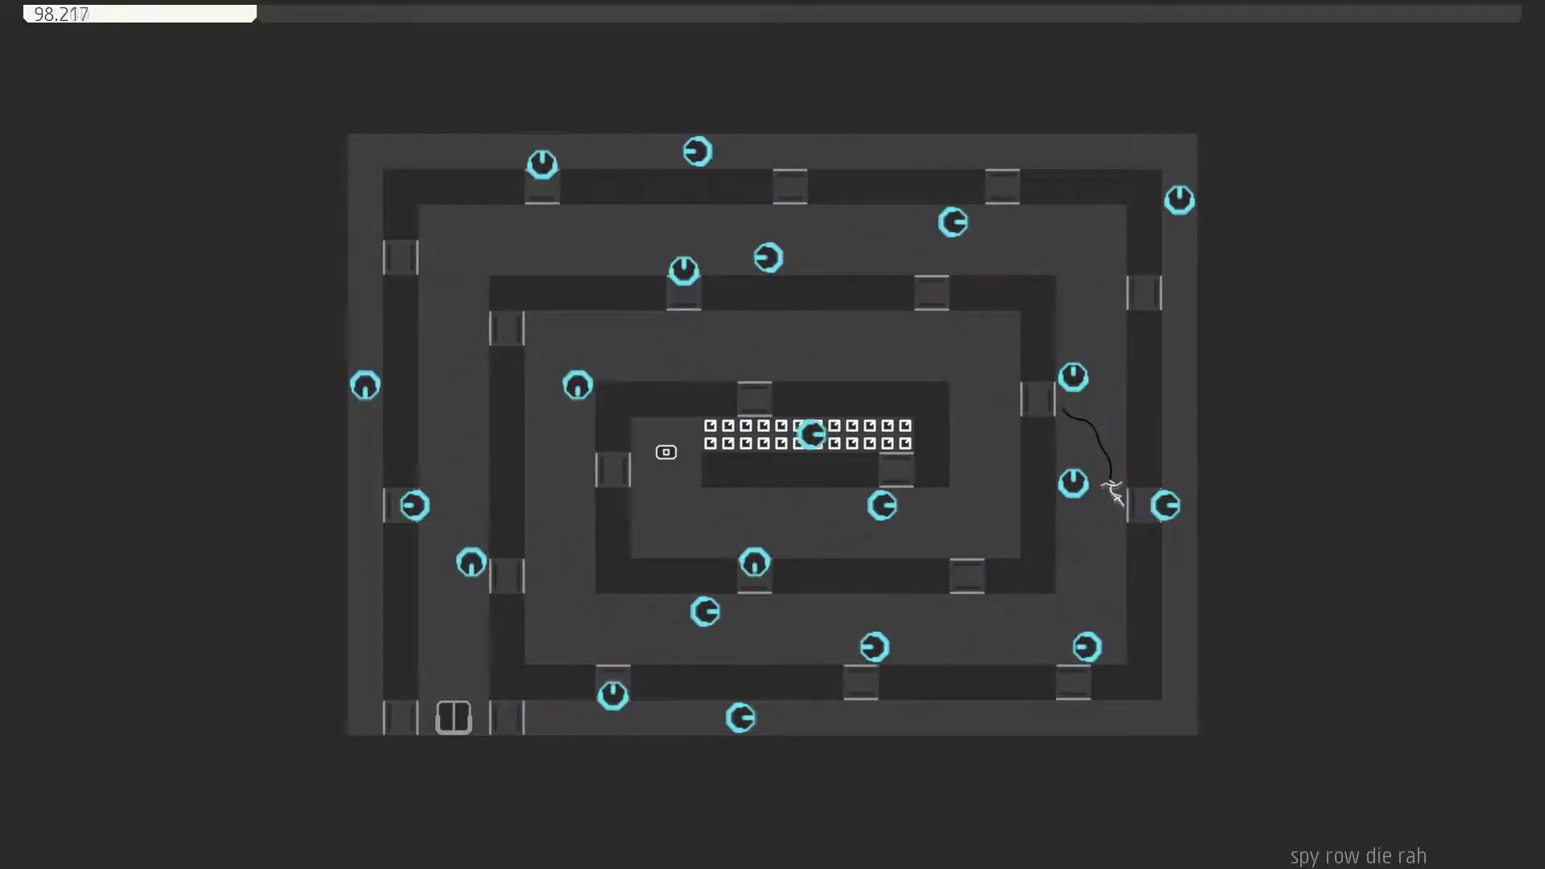
key("Down")
key("Left")
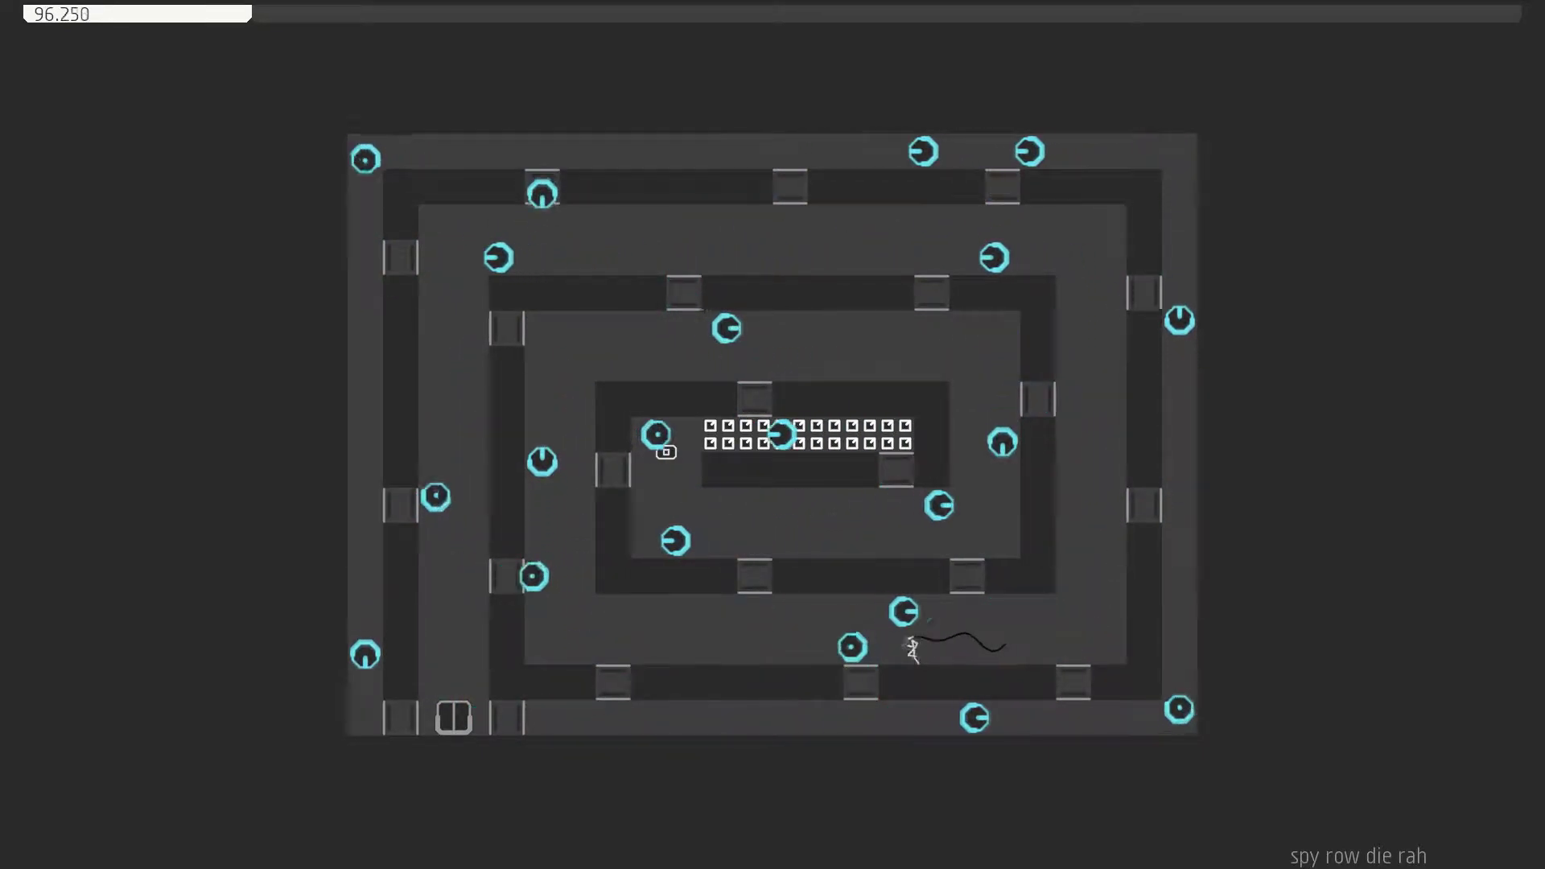
key("Left")
key("Up")
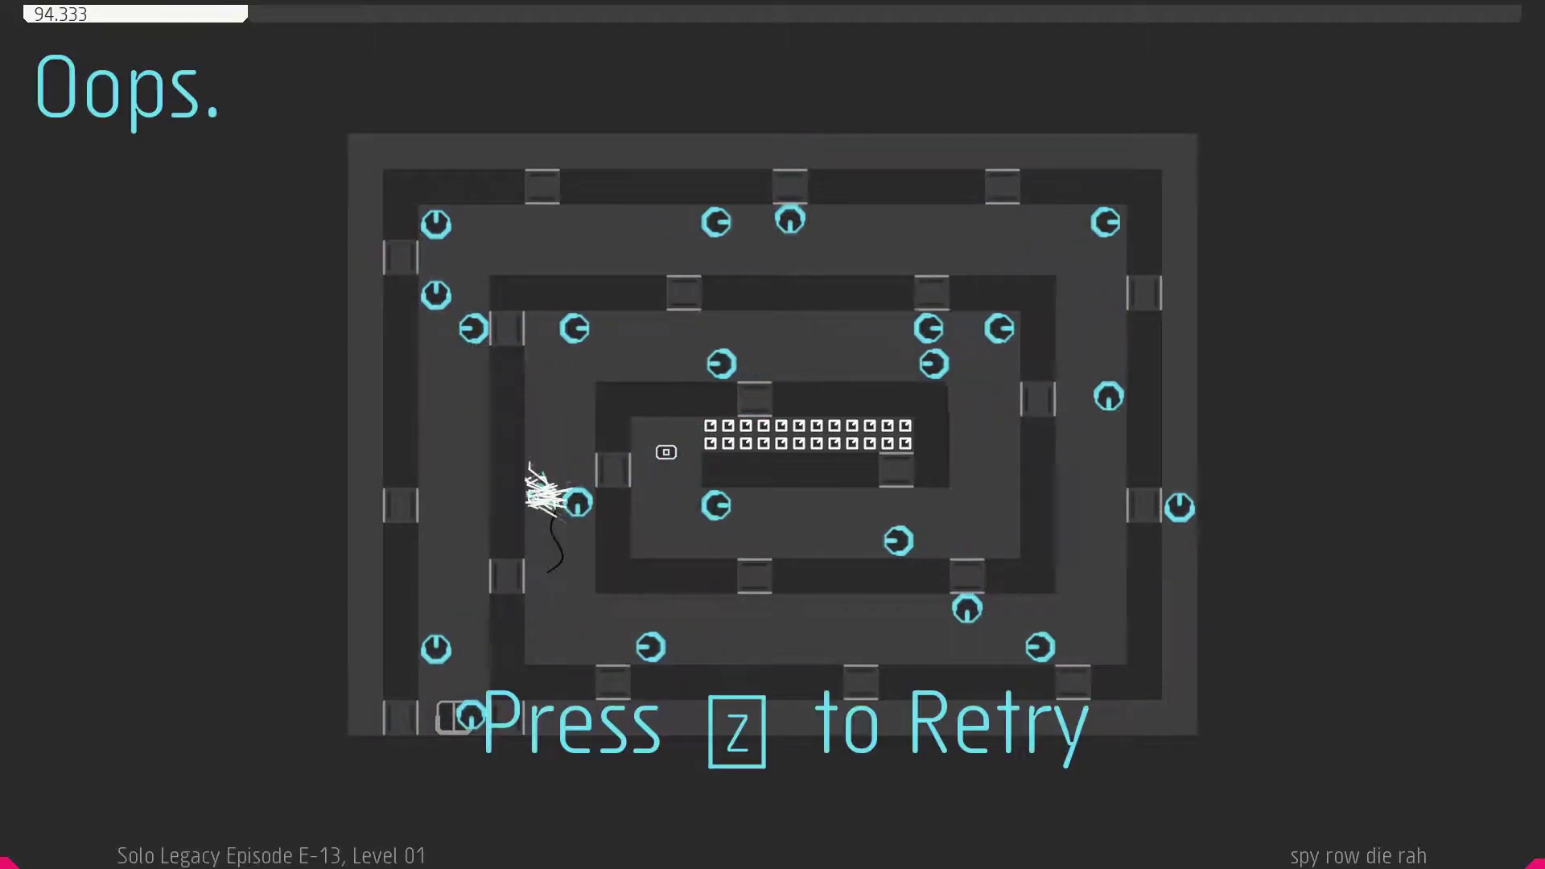
Retry and run the outer ring: up the left, across the top, down the right, back left.
key("z")
key("Up")
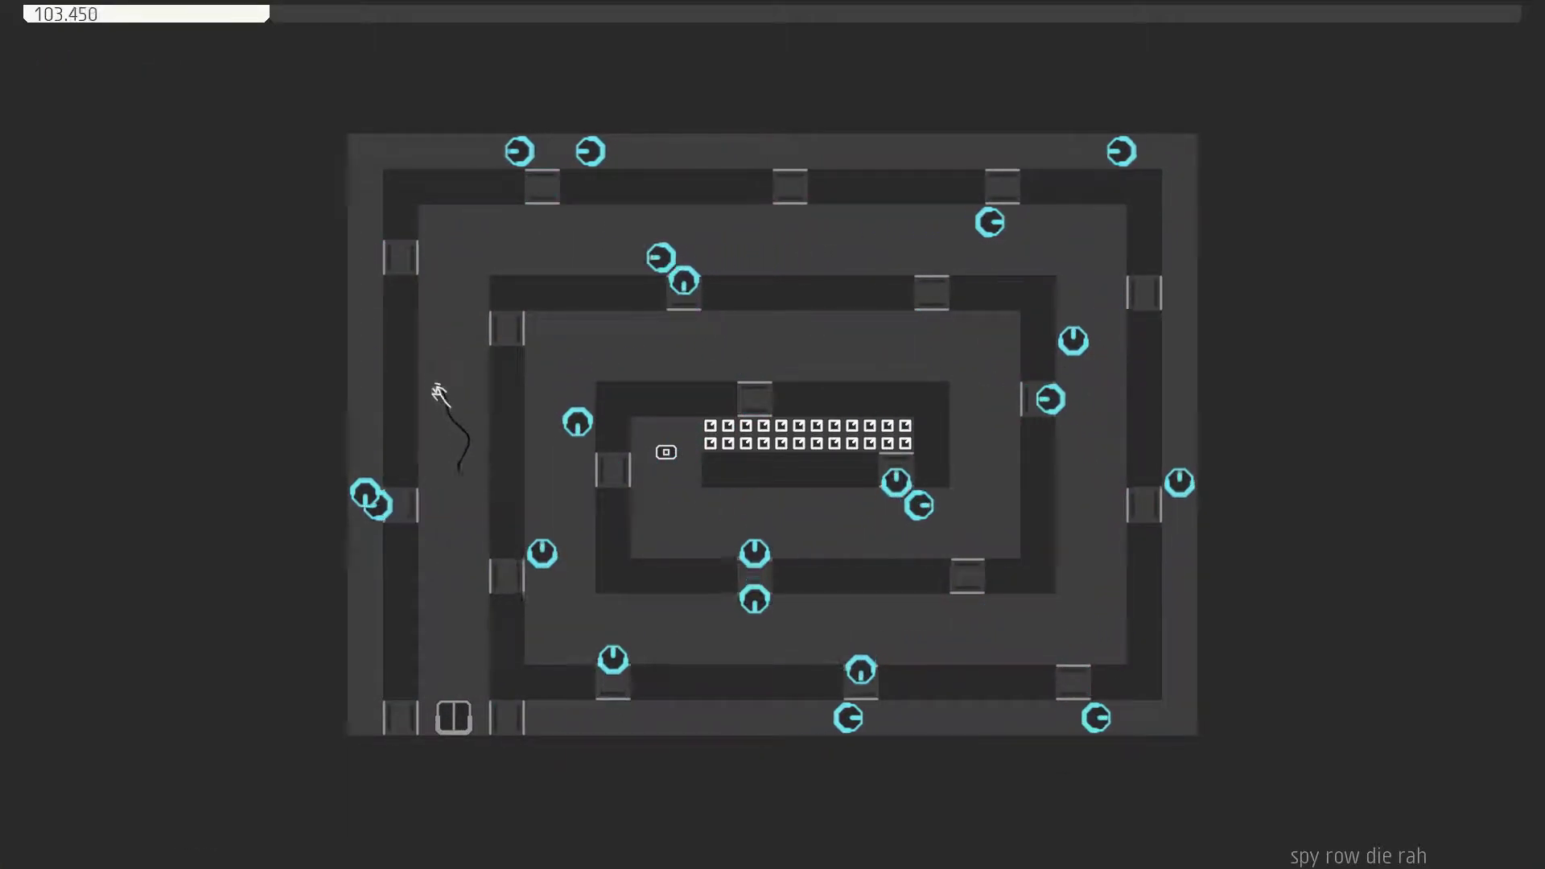
key("Up")
key("Right")
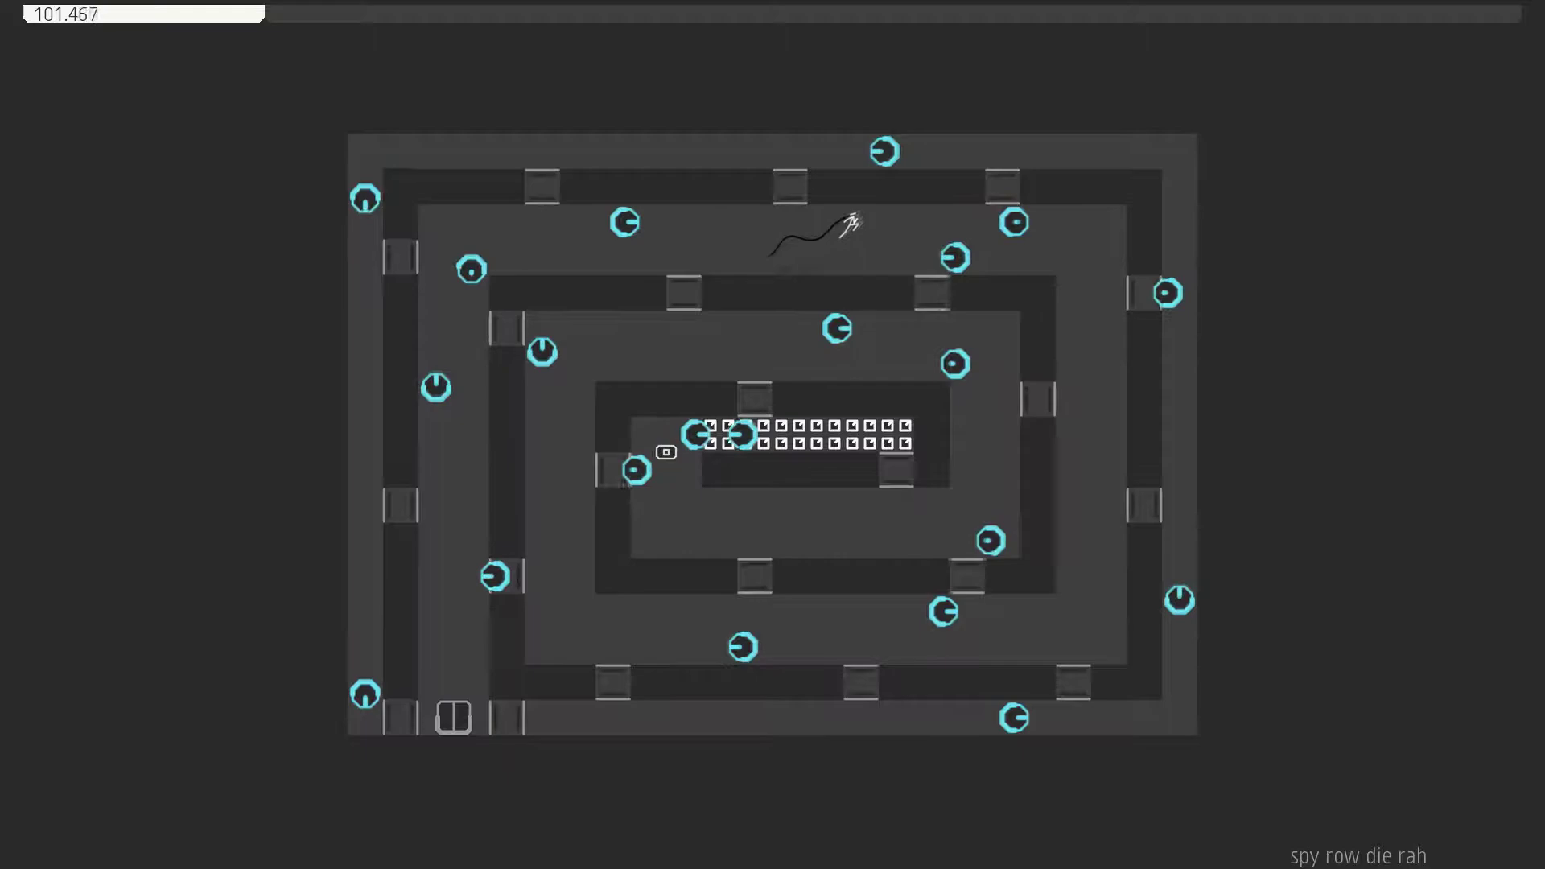
key("Right")
key("Down")
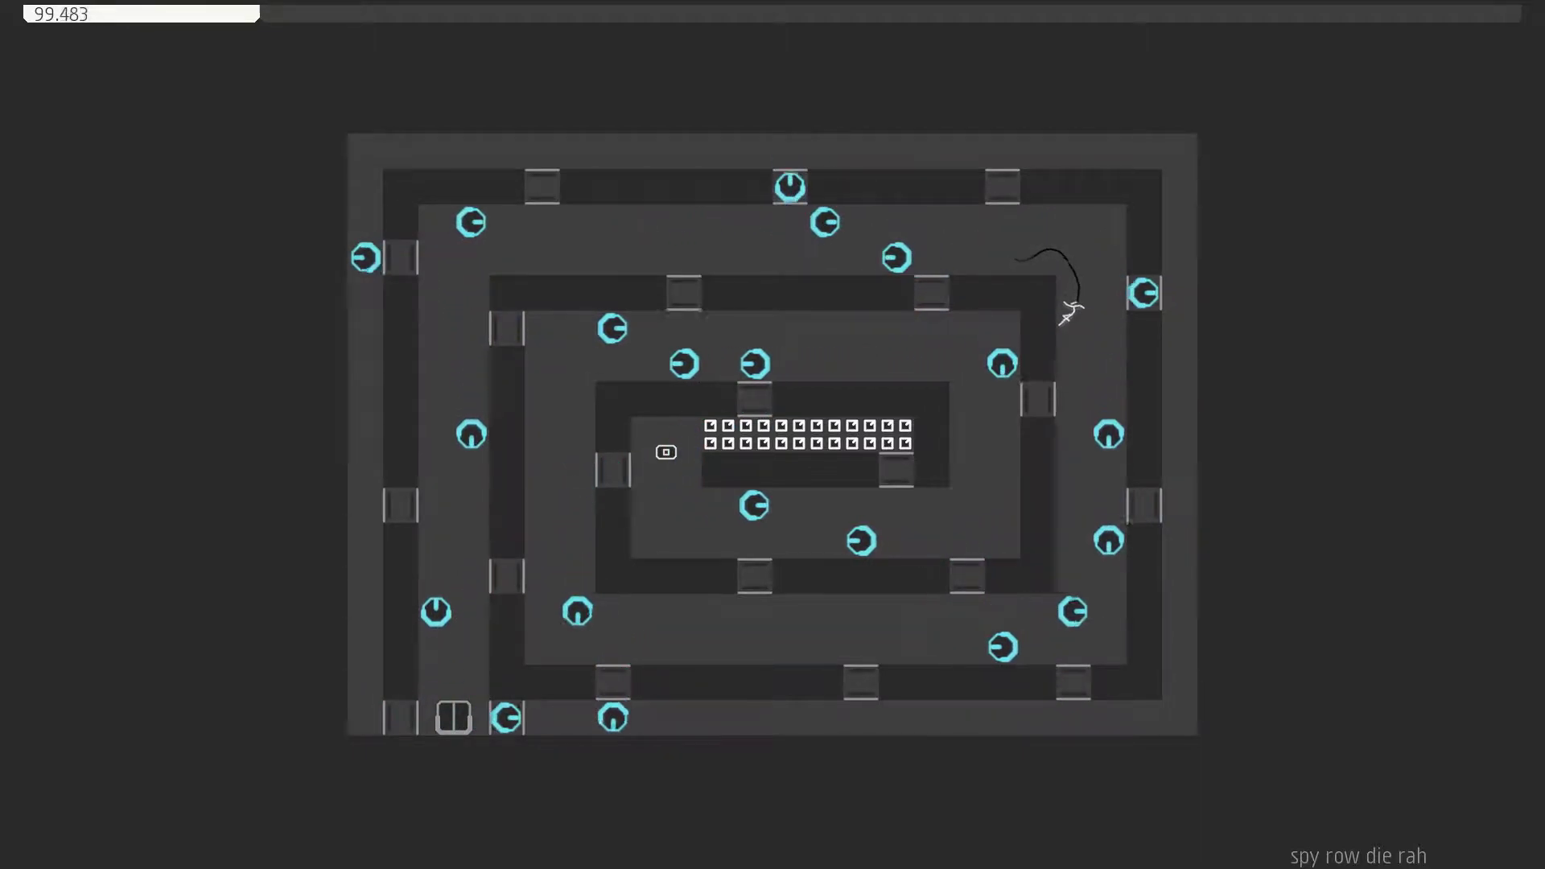
key("Down")
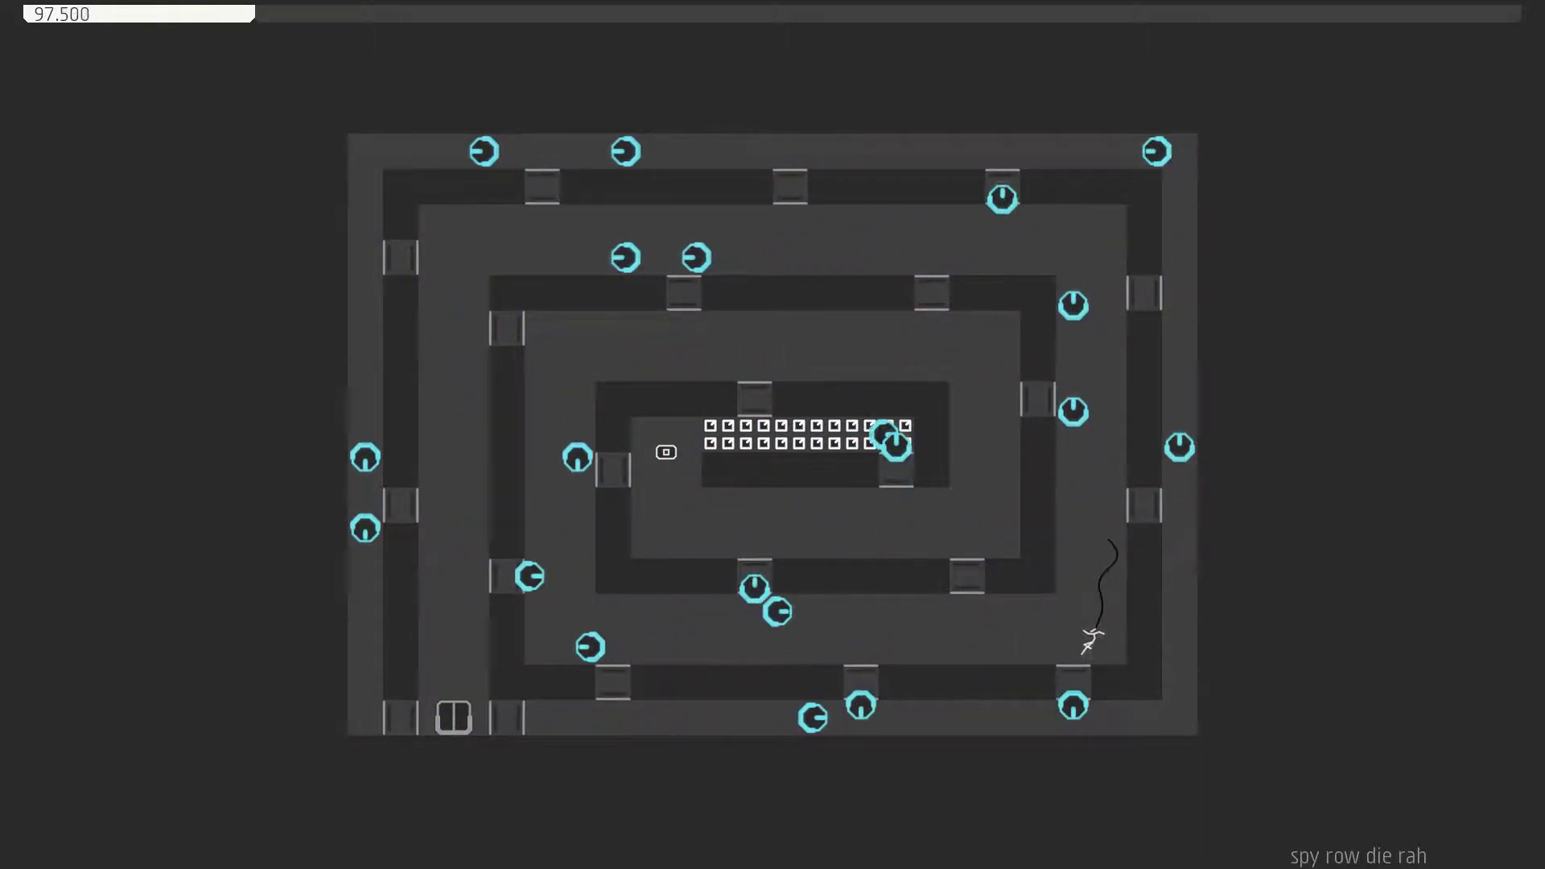
key("Left")
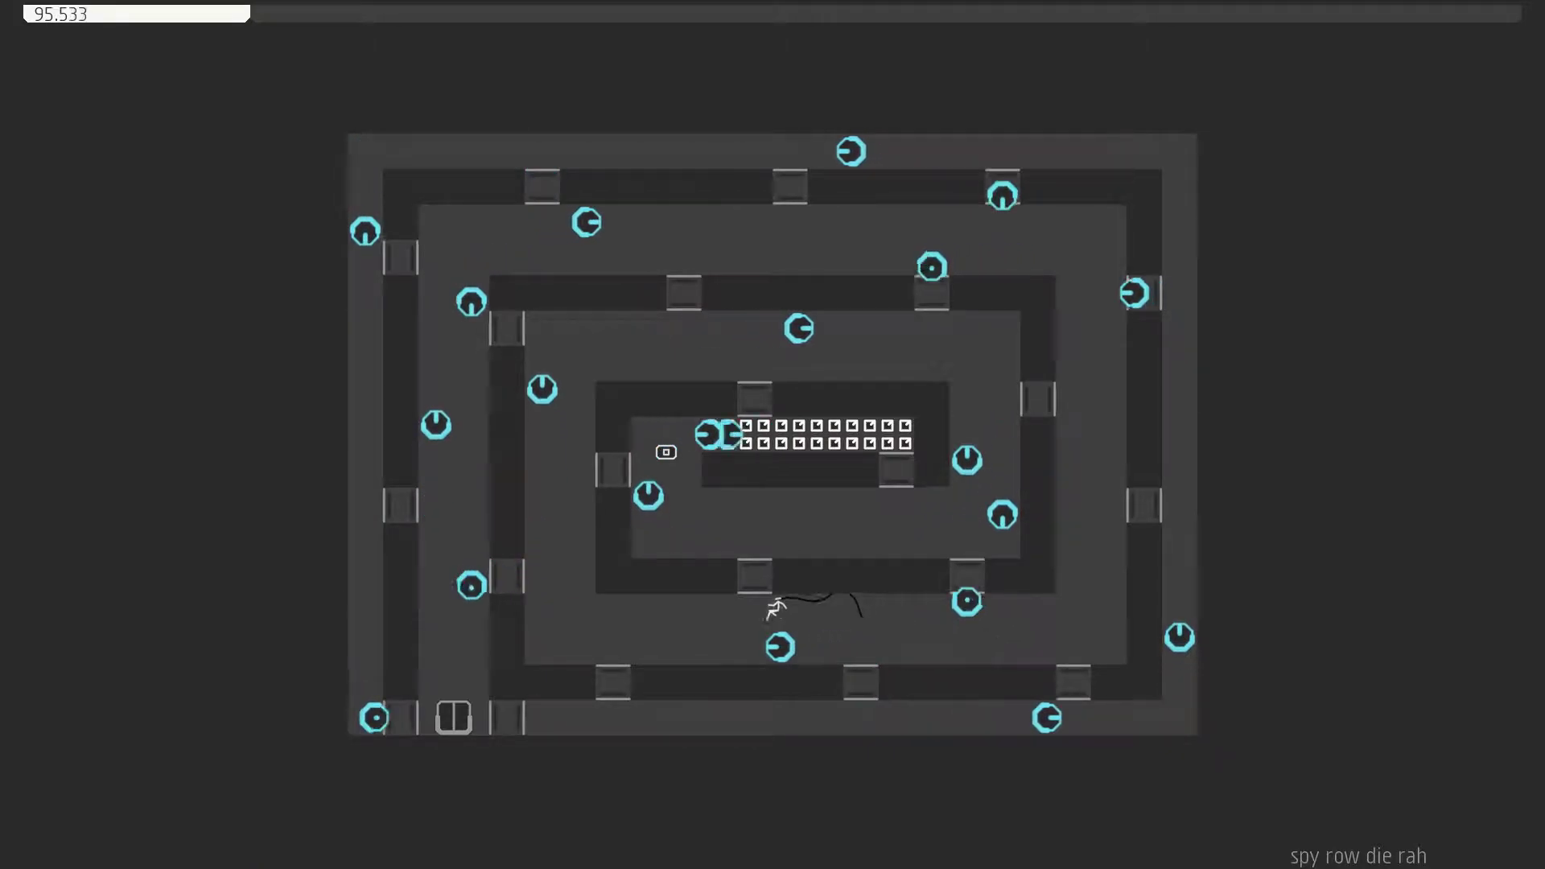
Follow the inner corridors round to the exit switch before the ninja dies.
key("Left")
key("Up")
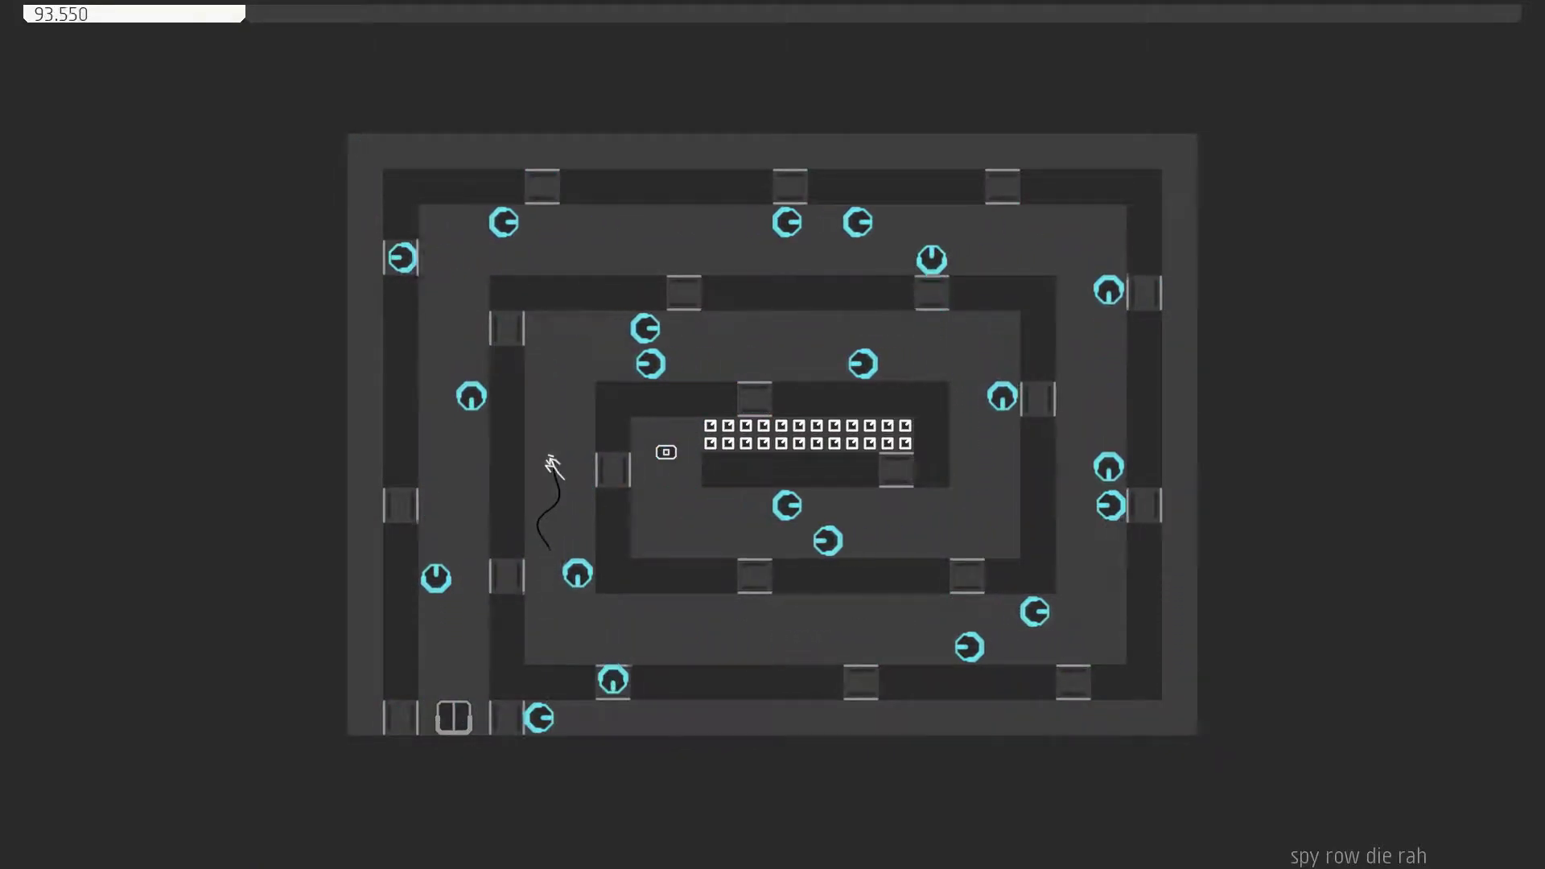
key("Up")
key("Right")
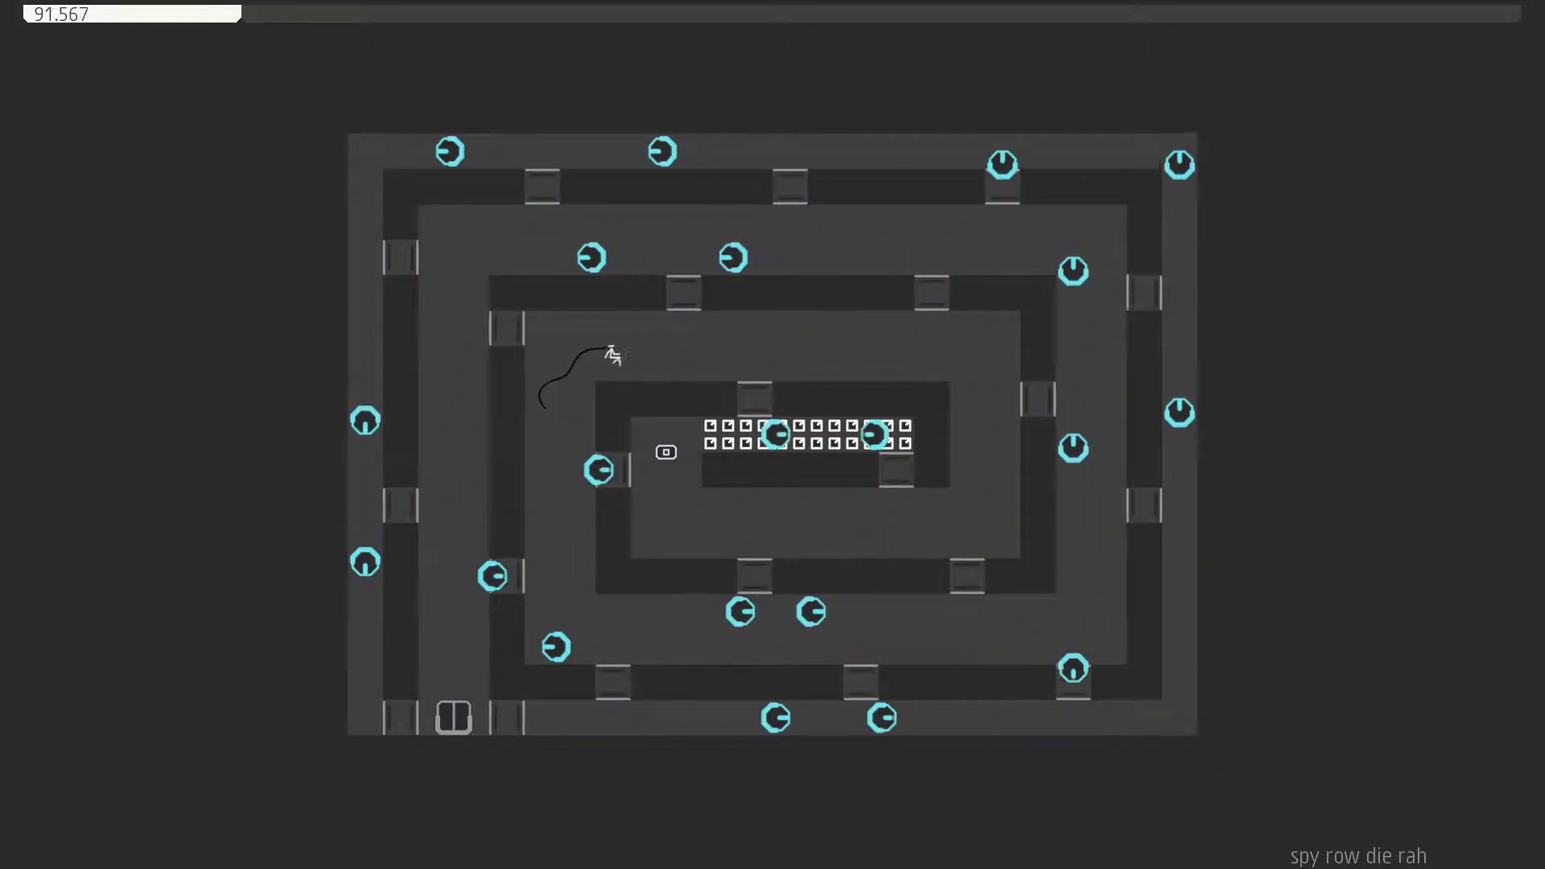
key("Right")
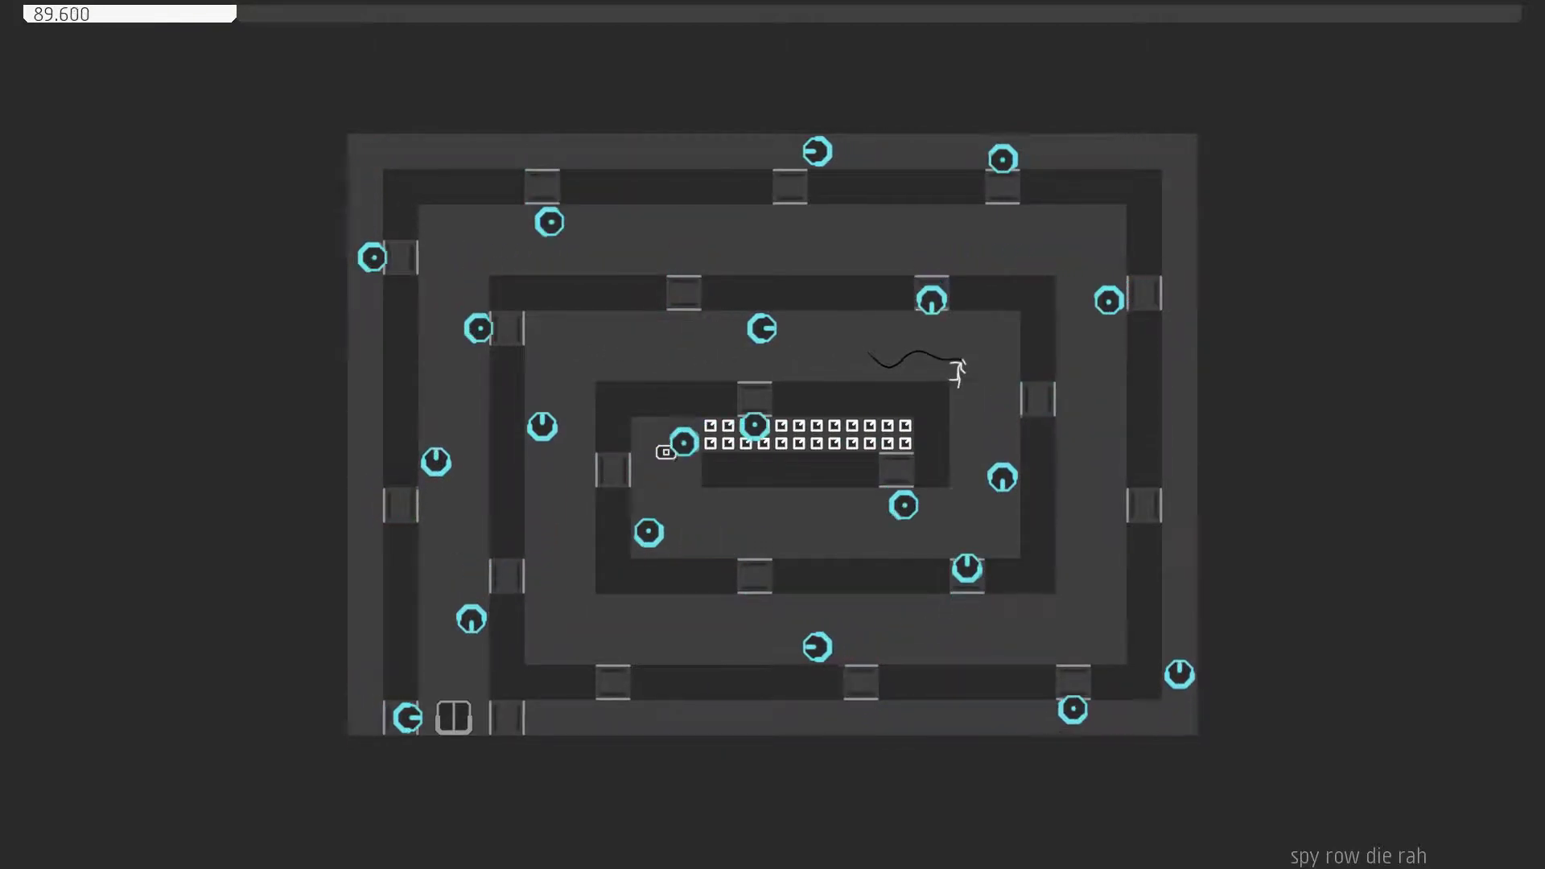
key("Right")
key("Down")
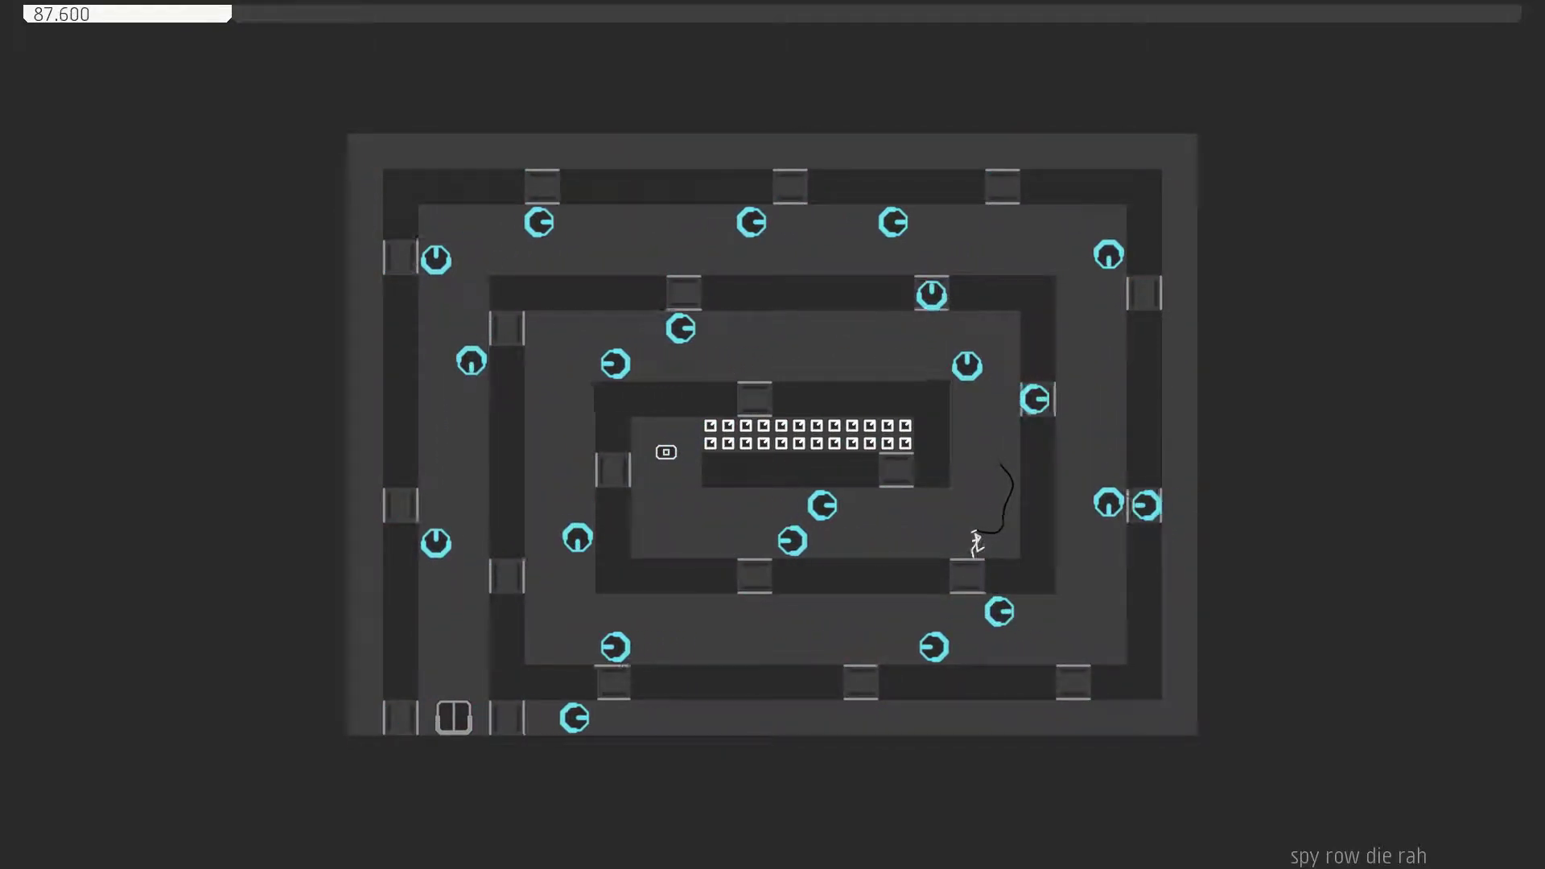
key("Left")
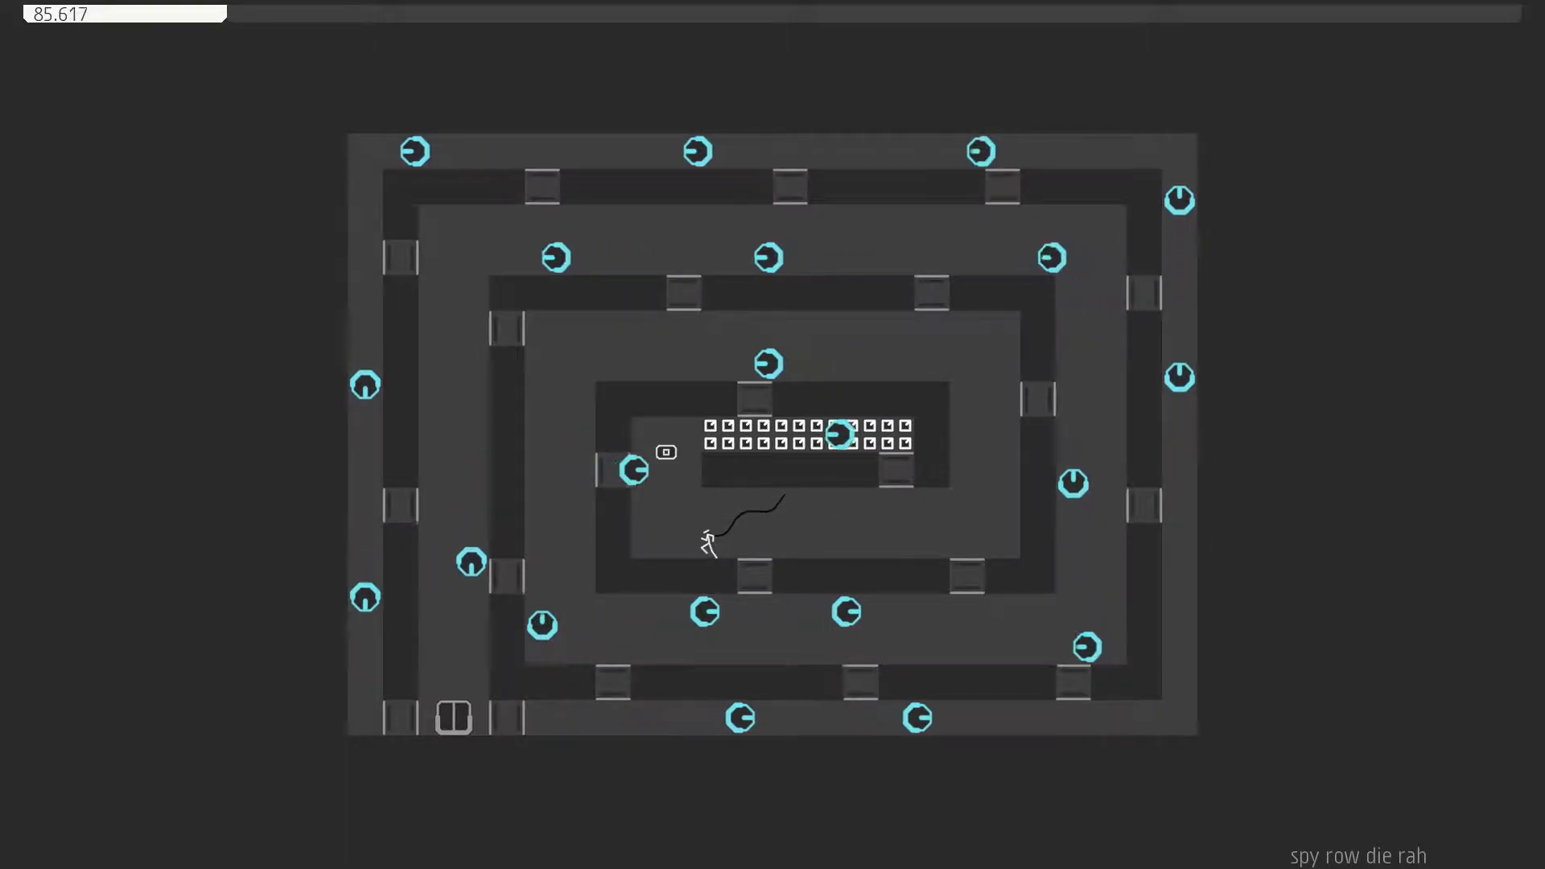
key("Left")
key("shift")
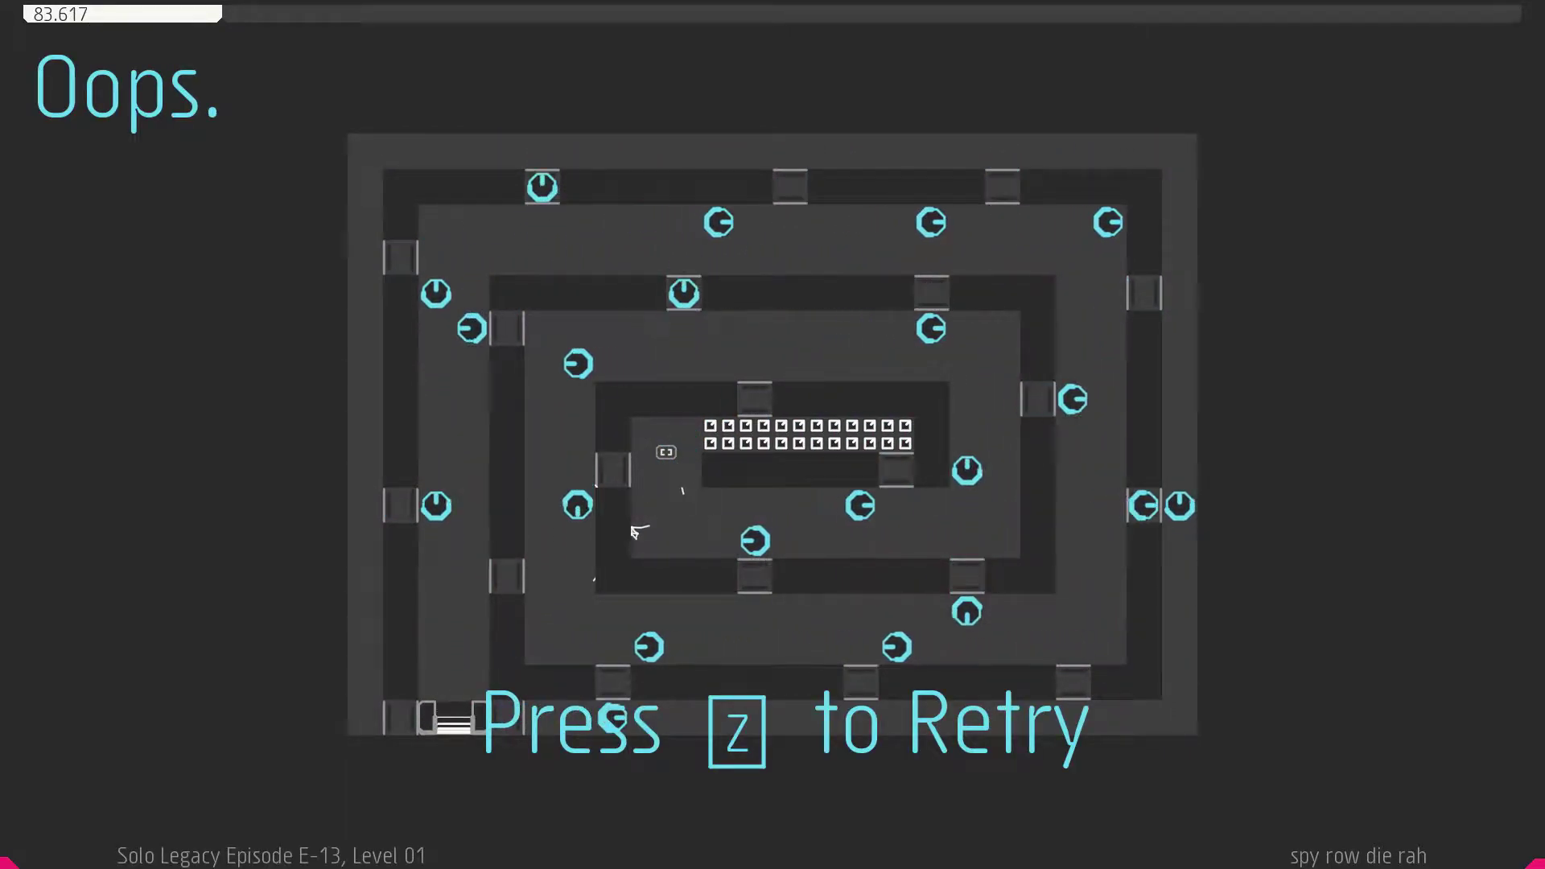
Restart, climb the left corridor, then cross the inner corridor and drop down its right side.
key("z")
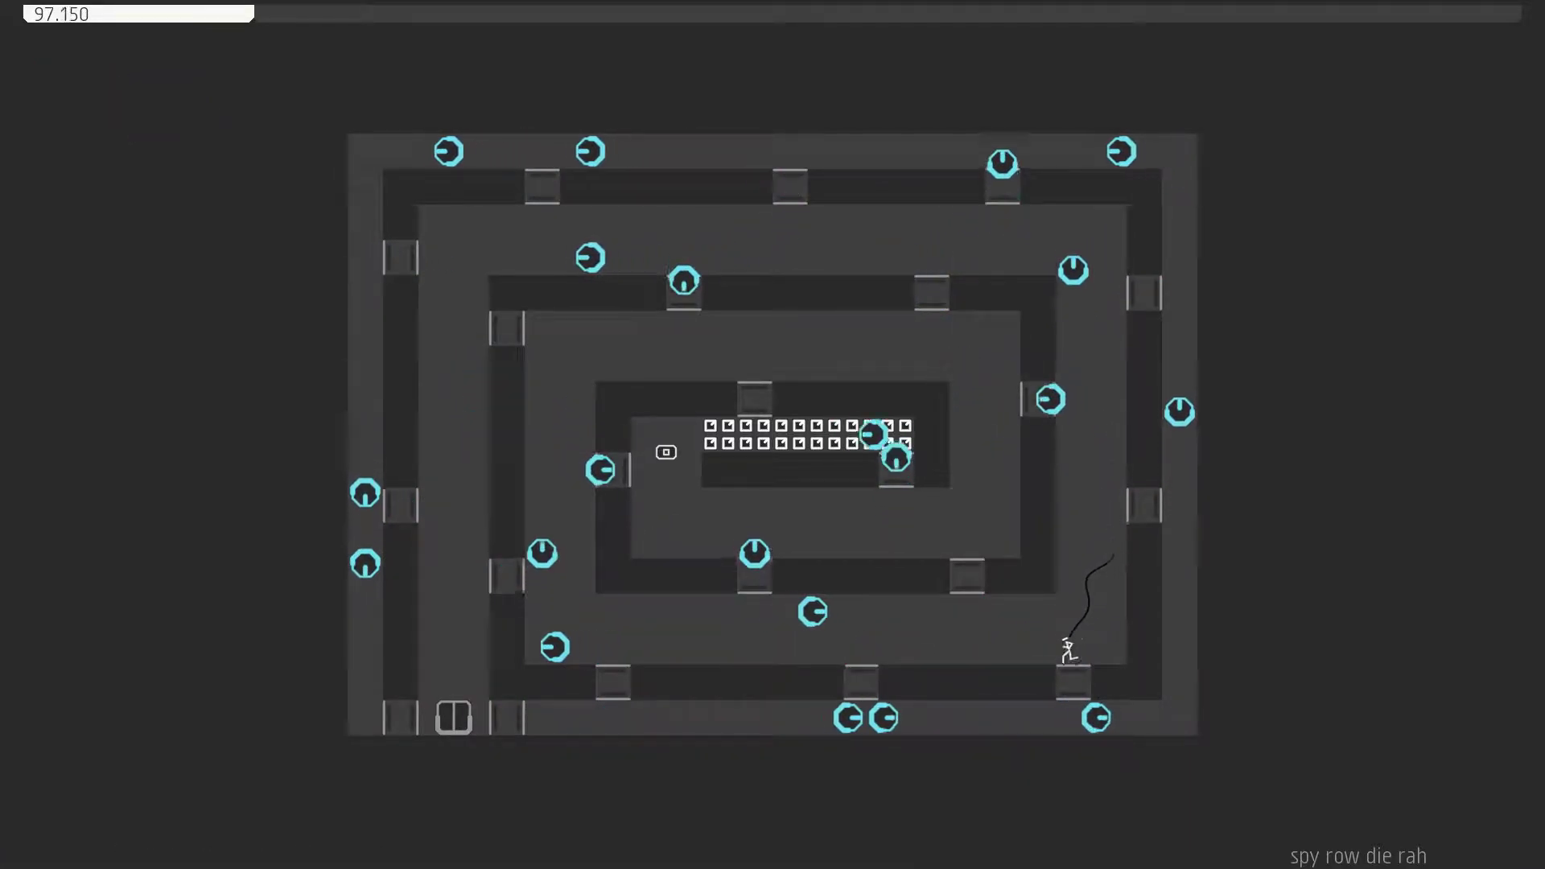
key("Left")
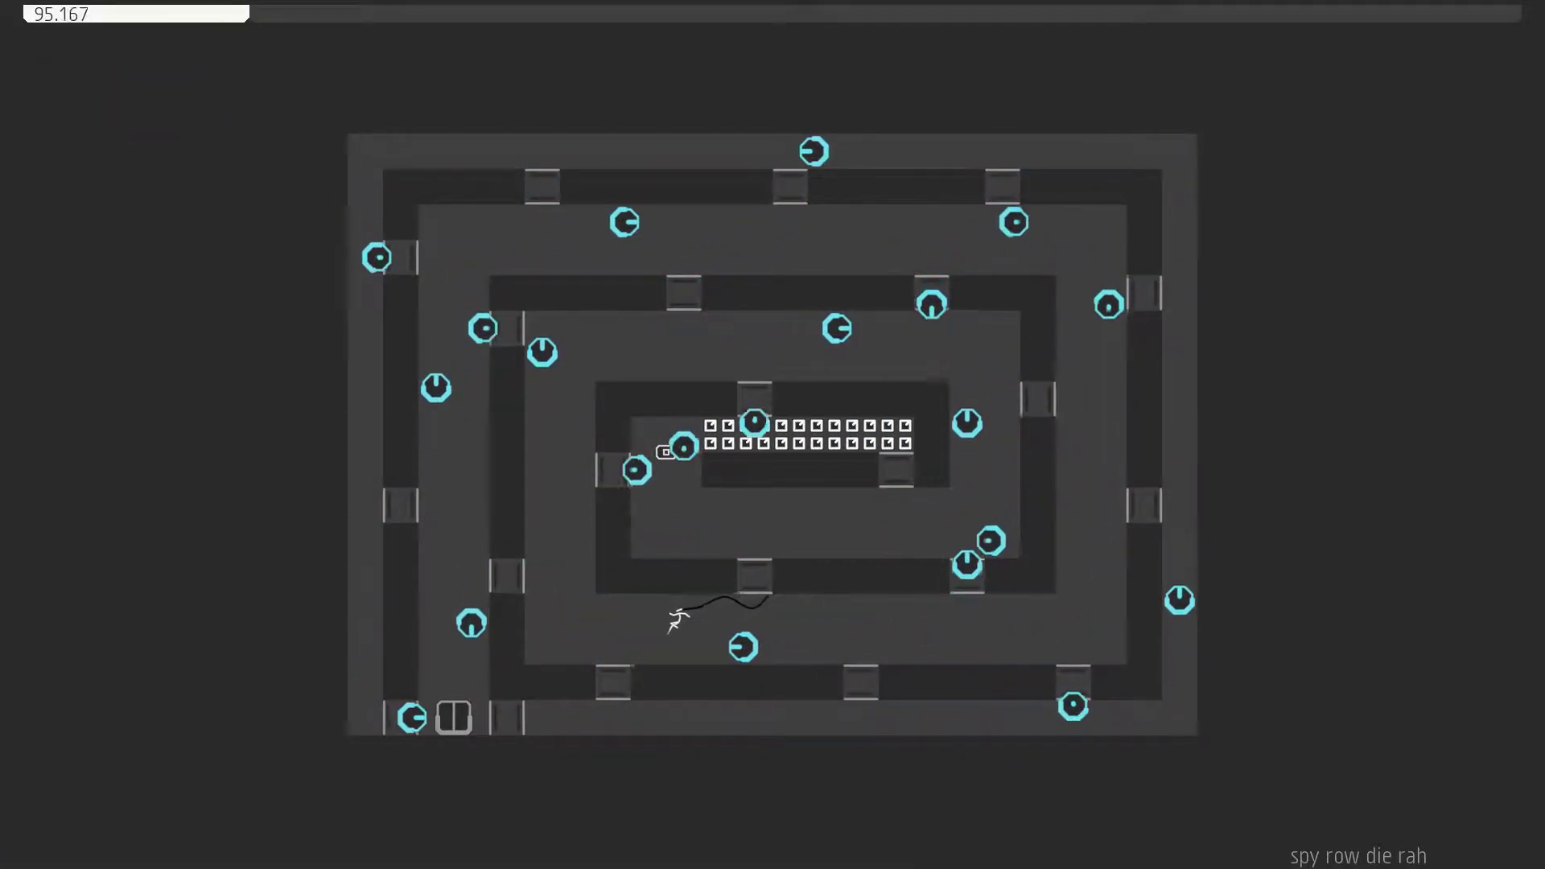
key("Left")
key("shift")
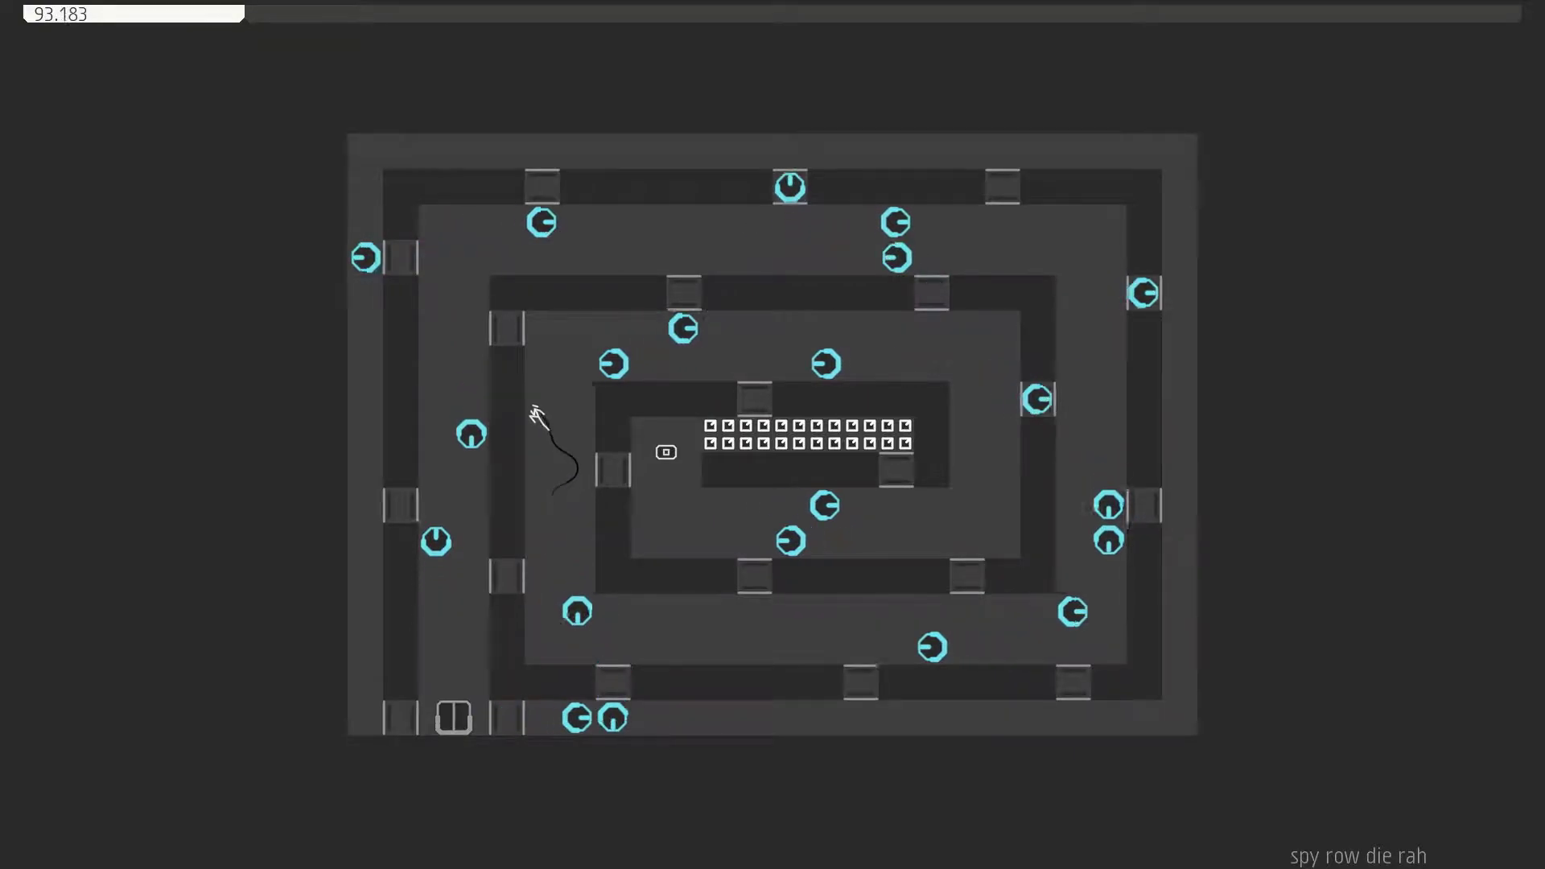
key("Right")
key("shift")
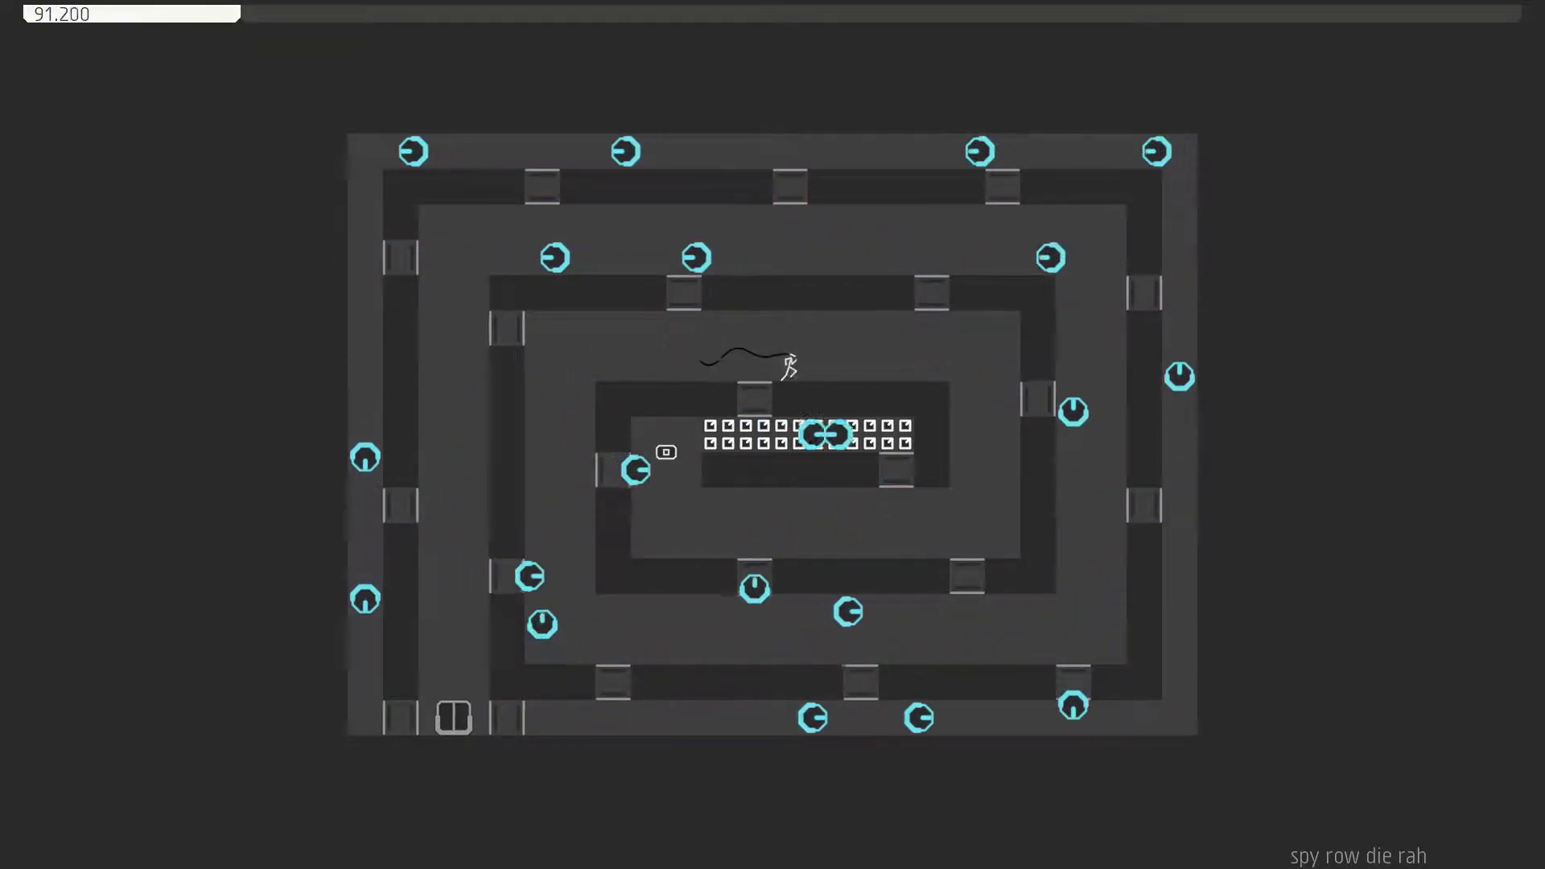
key("Right")
key("shift")
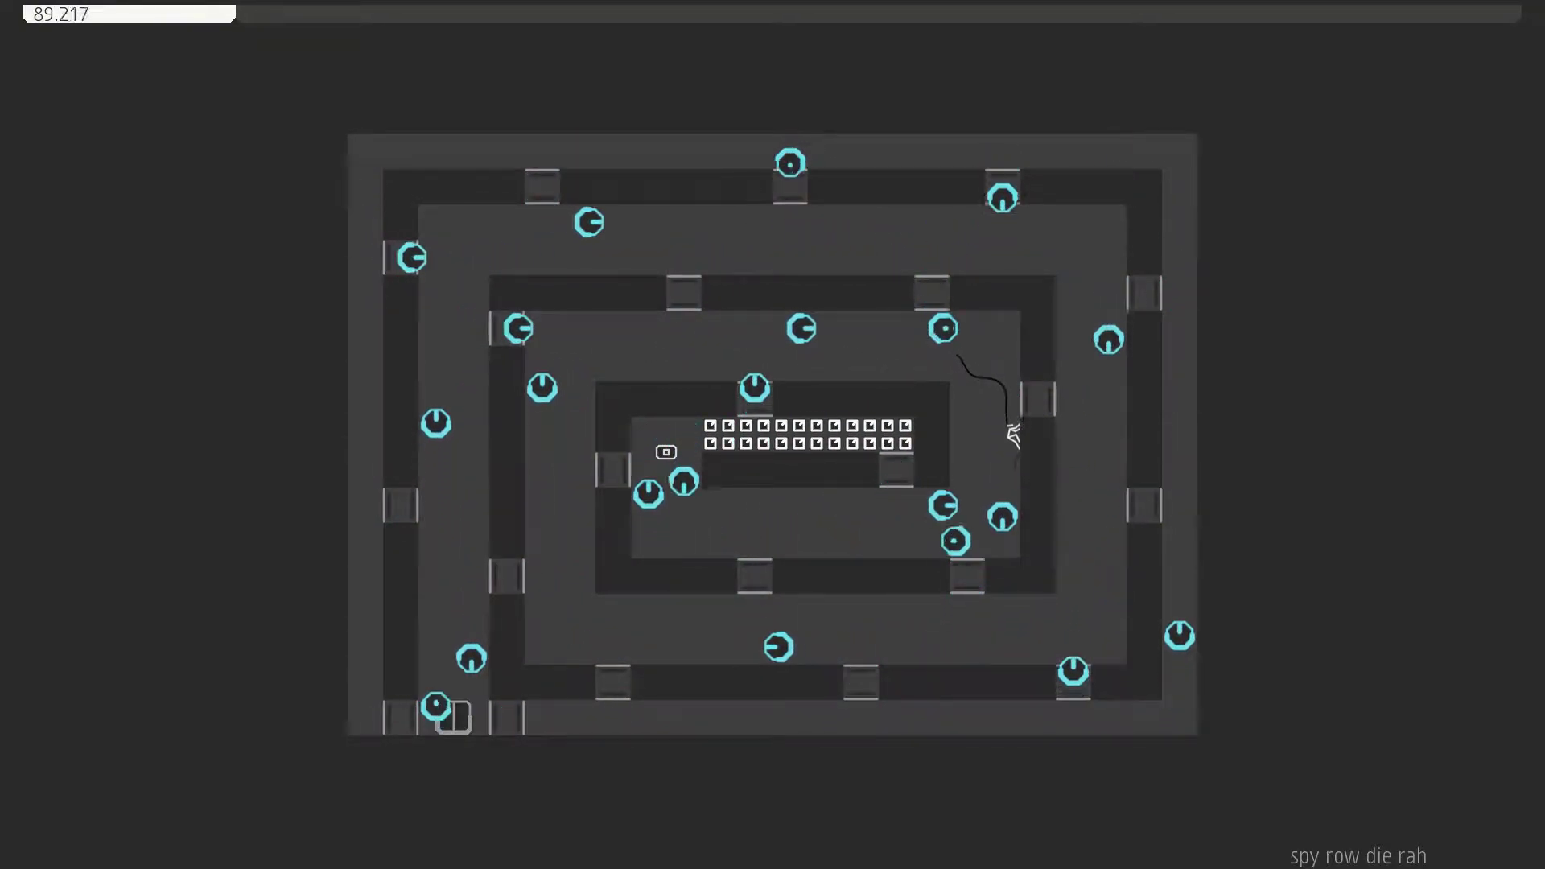
key("Down")
Cross the inner chamber left and right, then climb up through the right gap.
key("Left")
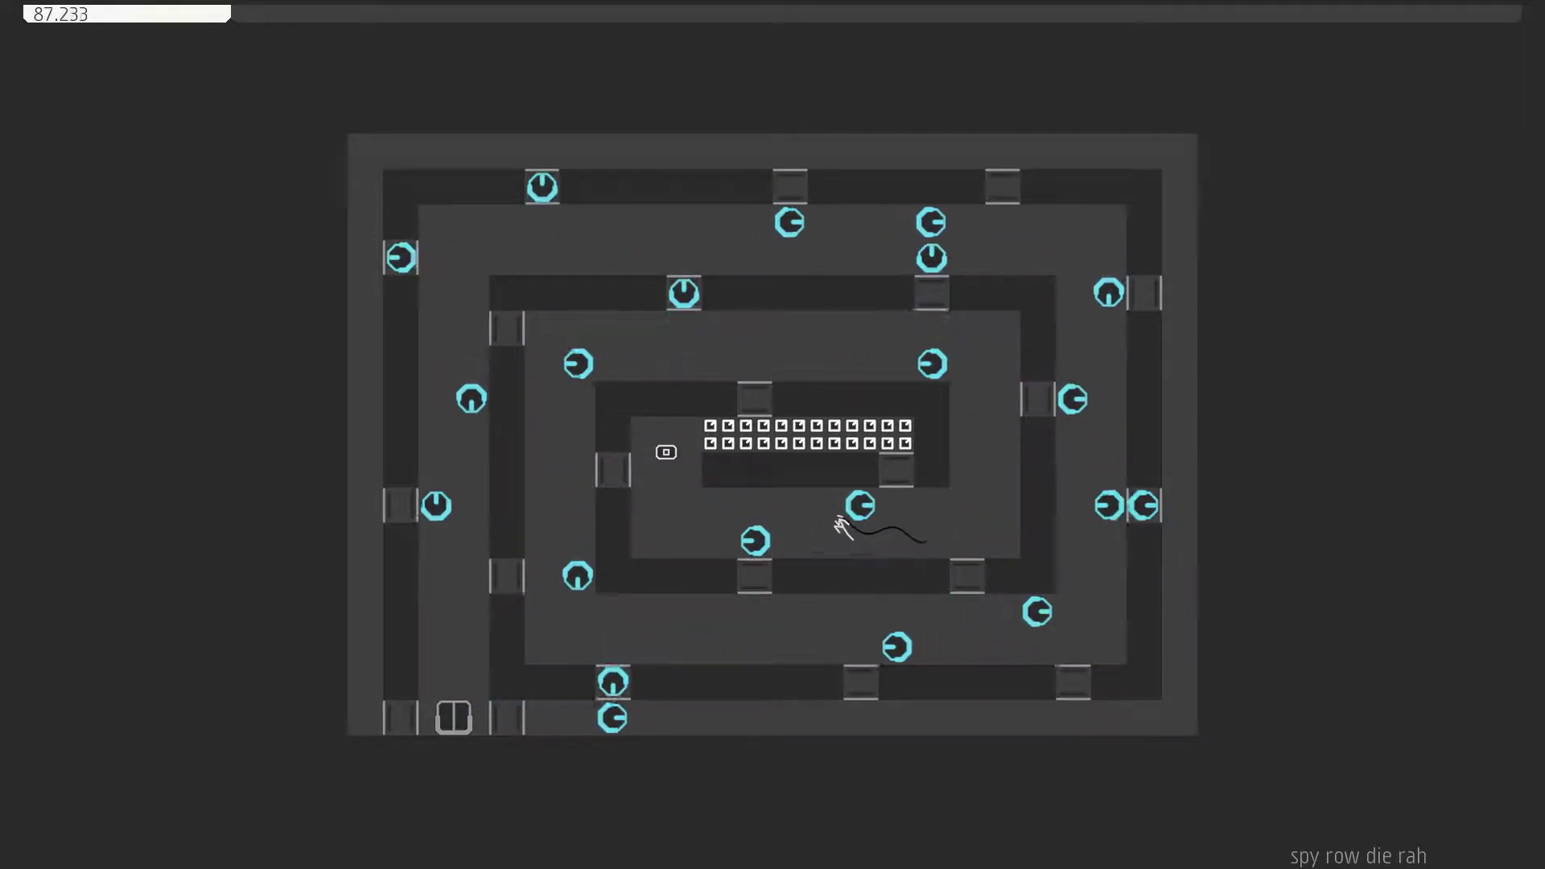
key("Left")
key("shift")
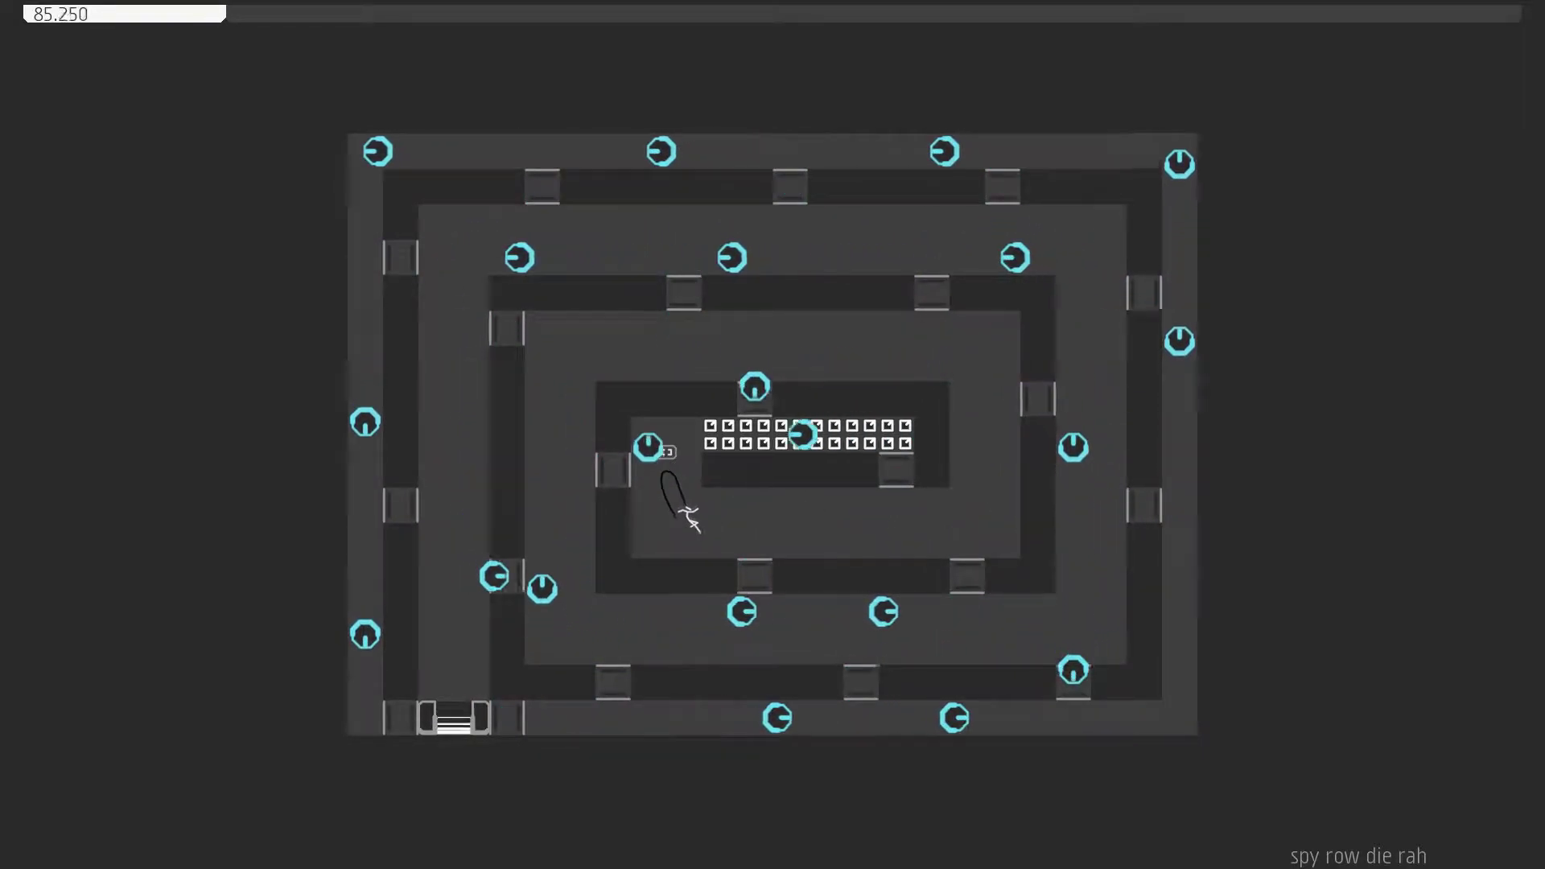
key("Right")
key("shift")
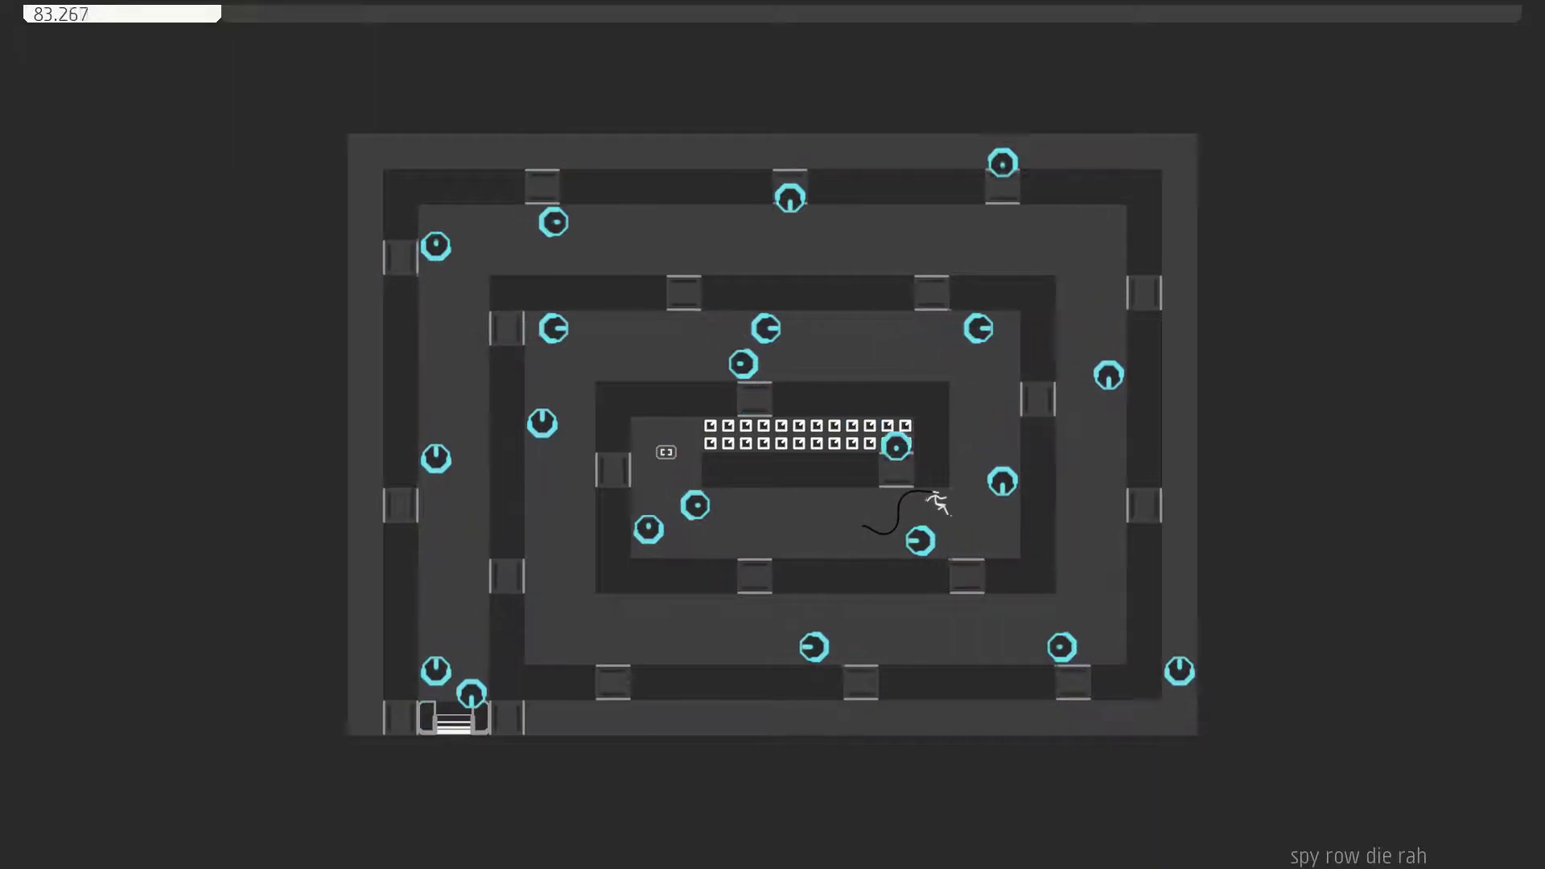
key("Right")
key("shift")
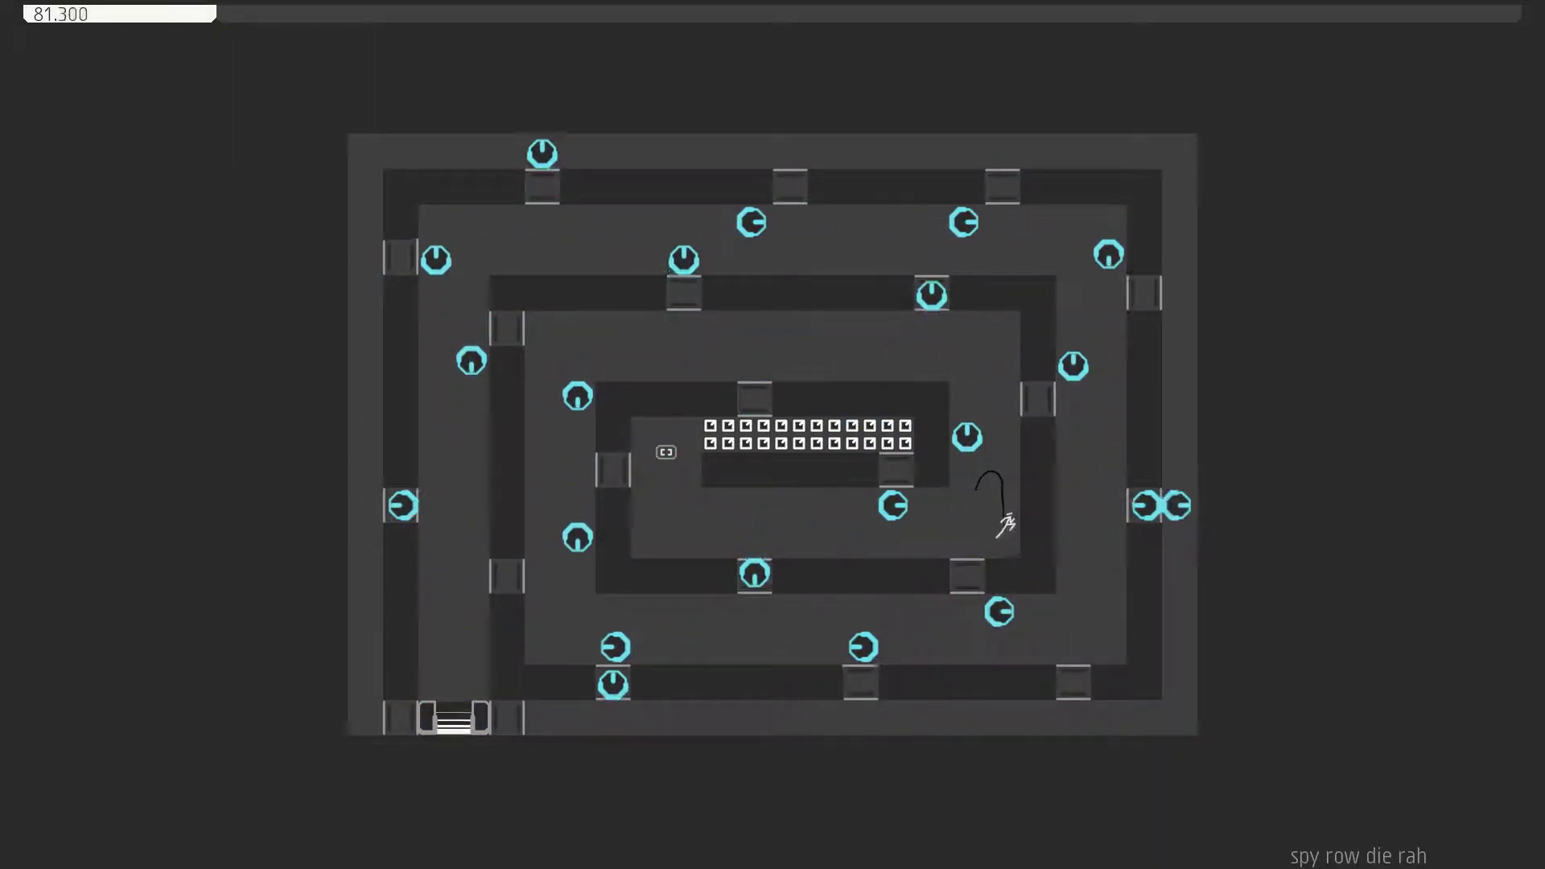
key("shift")
Jump left along the upper corridor past the drones and drop into the bottom corridor.
key("Left")
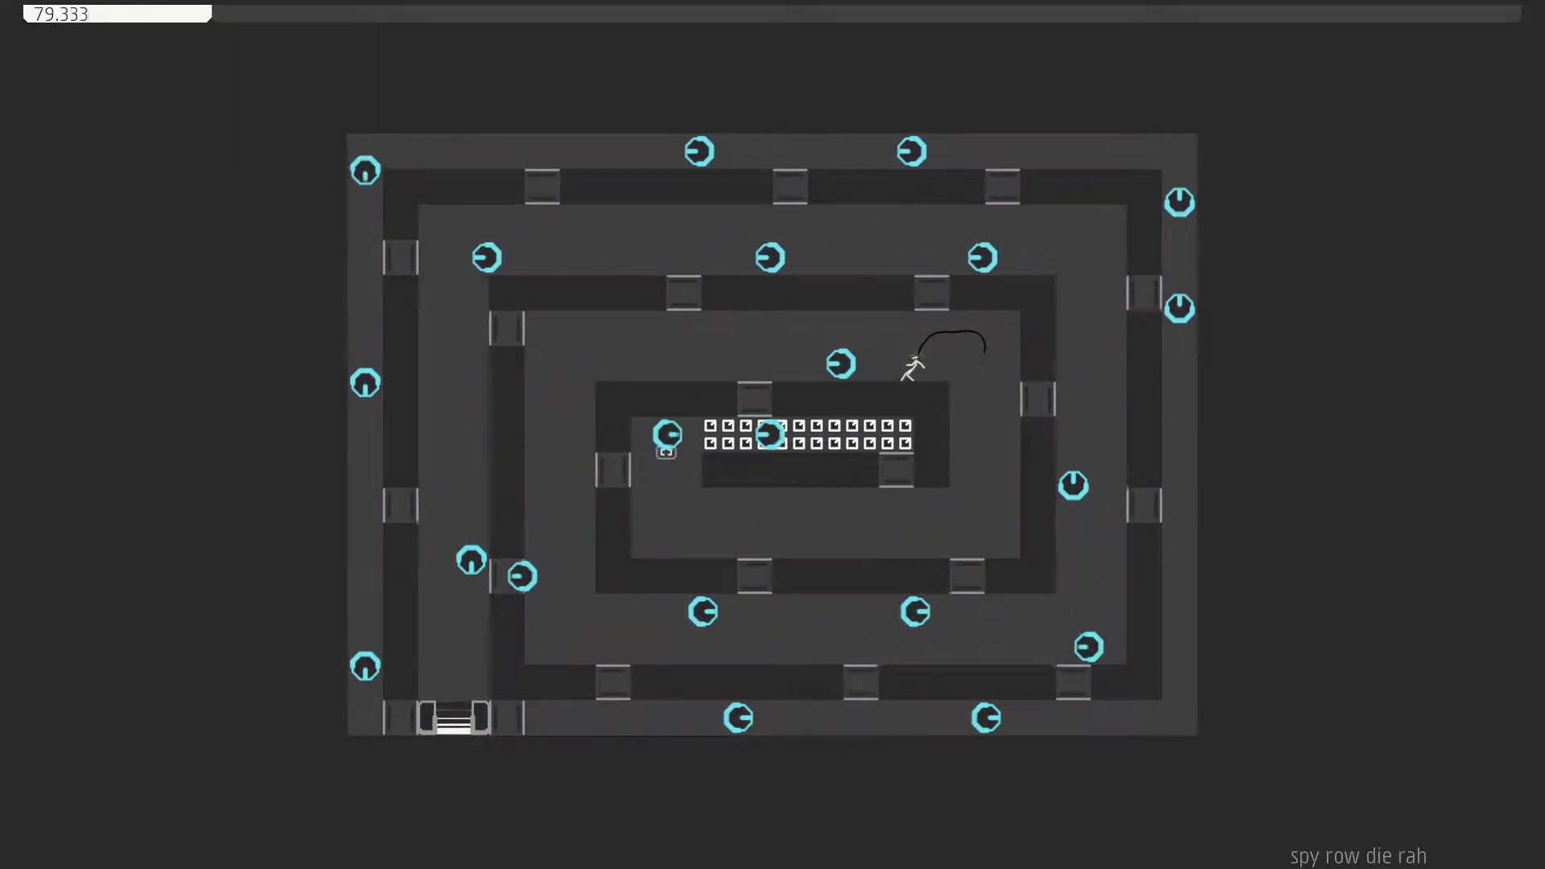
key("Left")
key("shift")
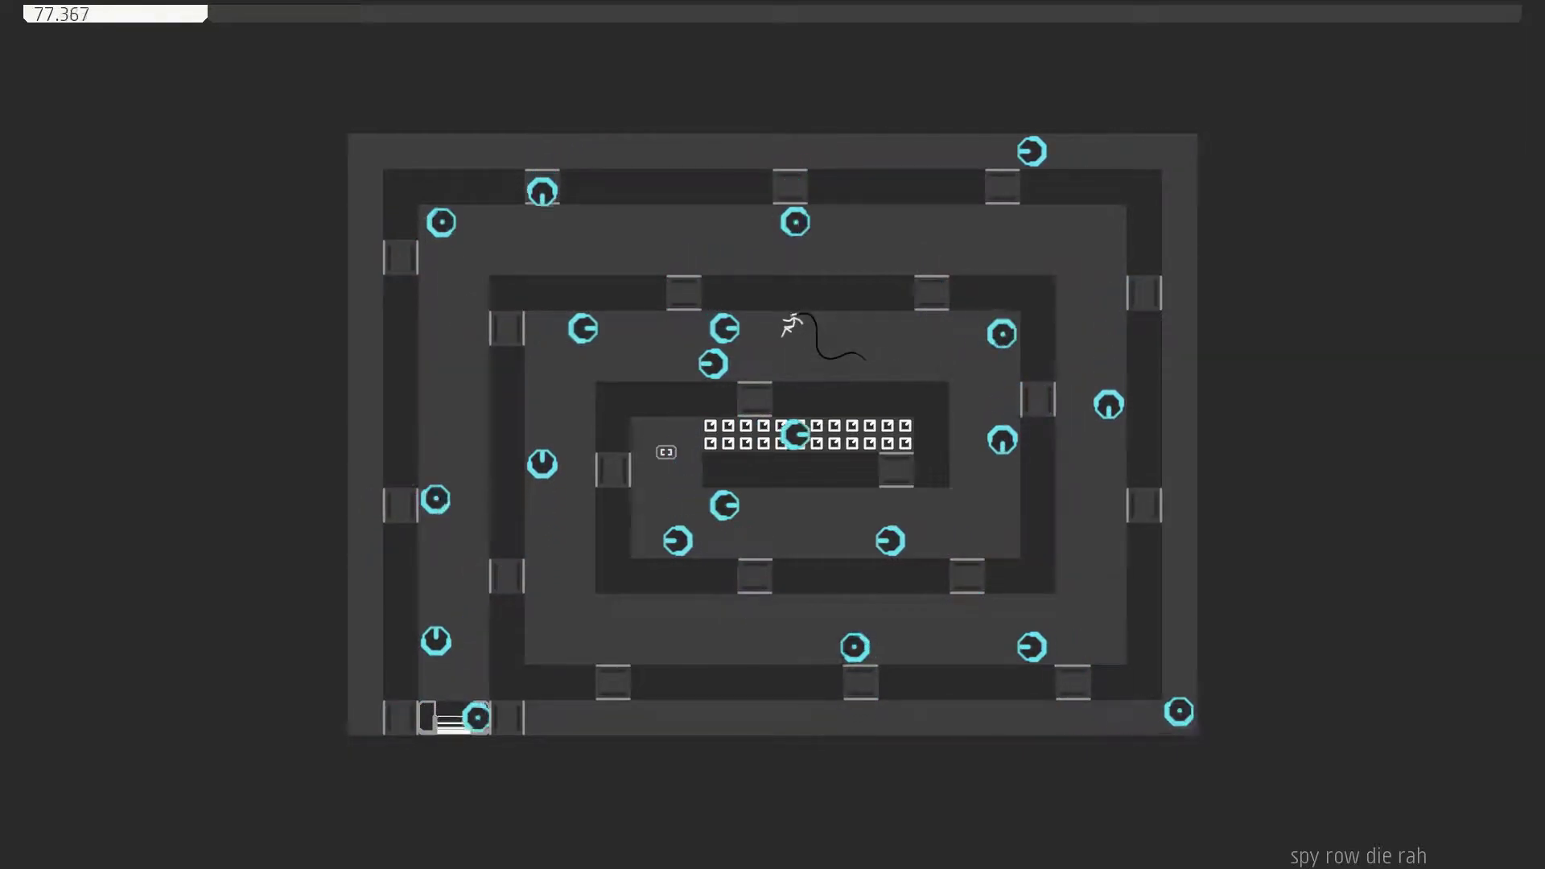
key("Left")
key("shift")
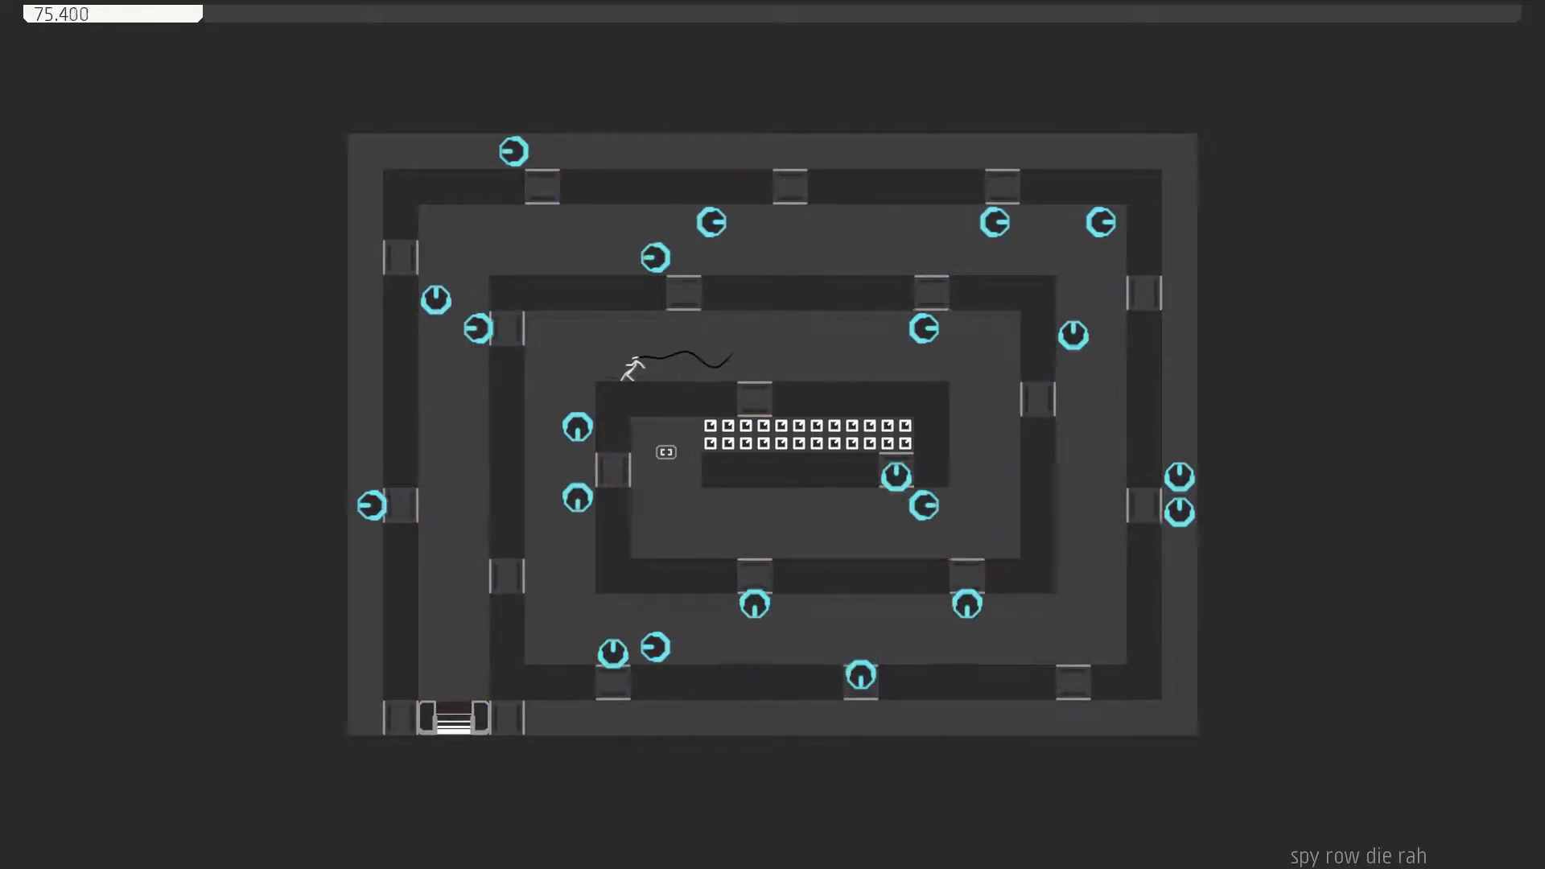
key("Left")
key("shift")
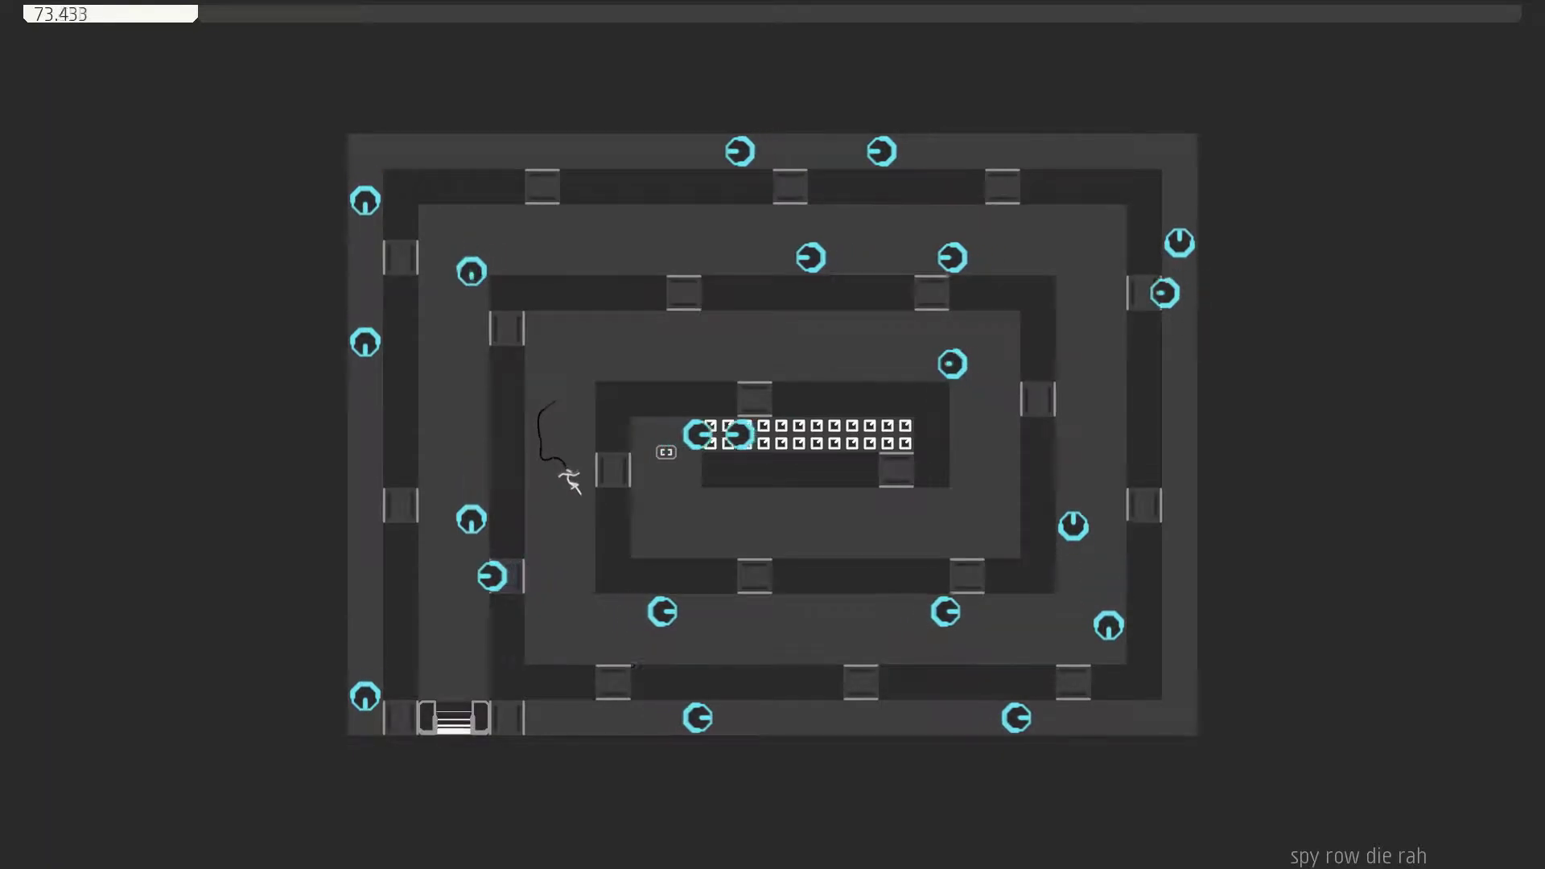
key("Right")
key("shift")
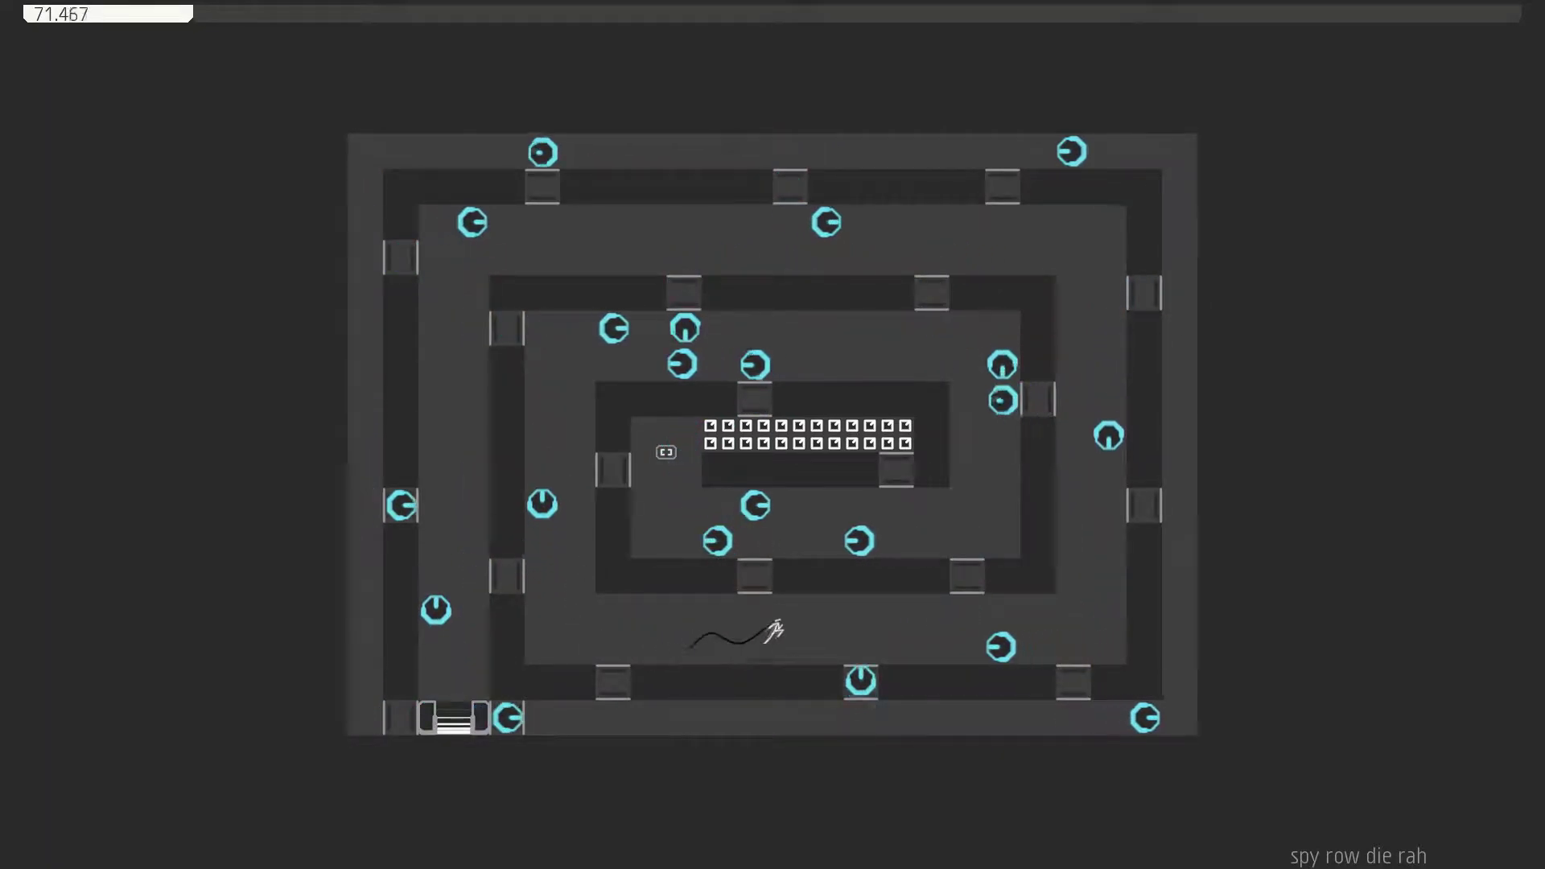
Wall-jump up the right side and run left along the top corridor.
key("Right")
key("shift")
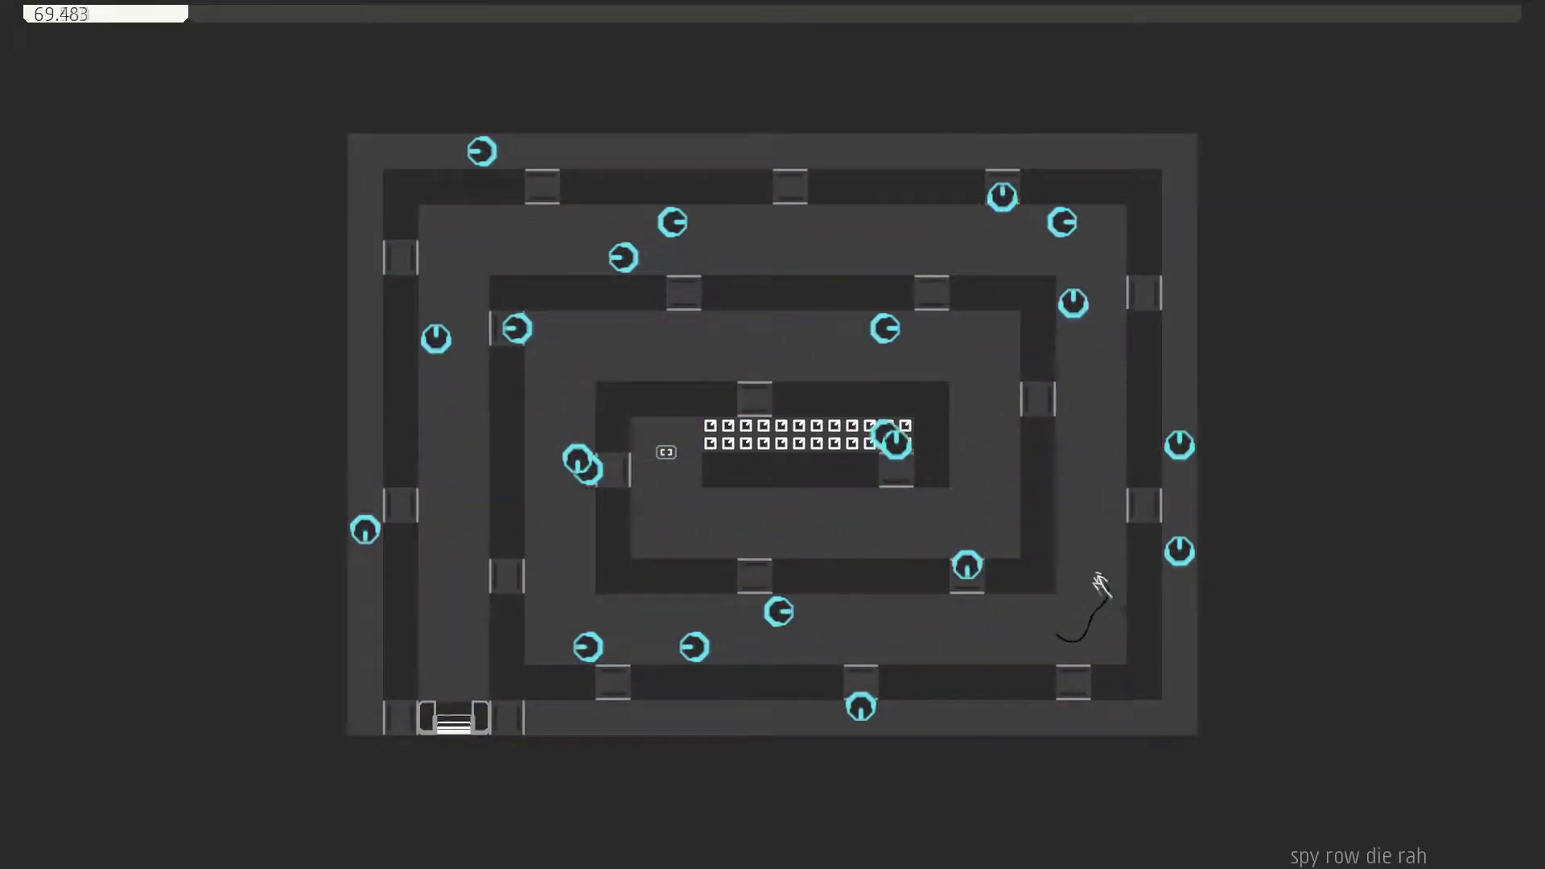
key("shift")
key("Left")
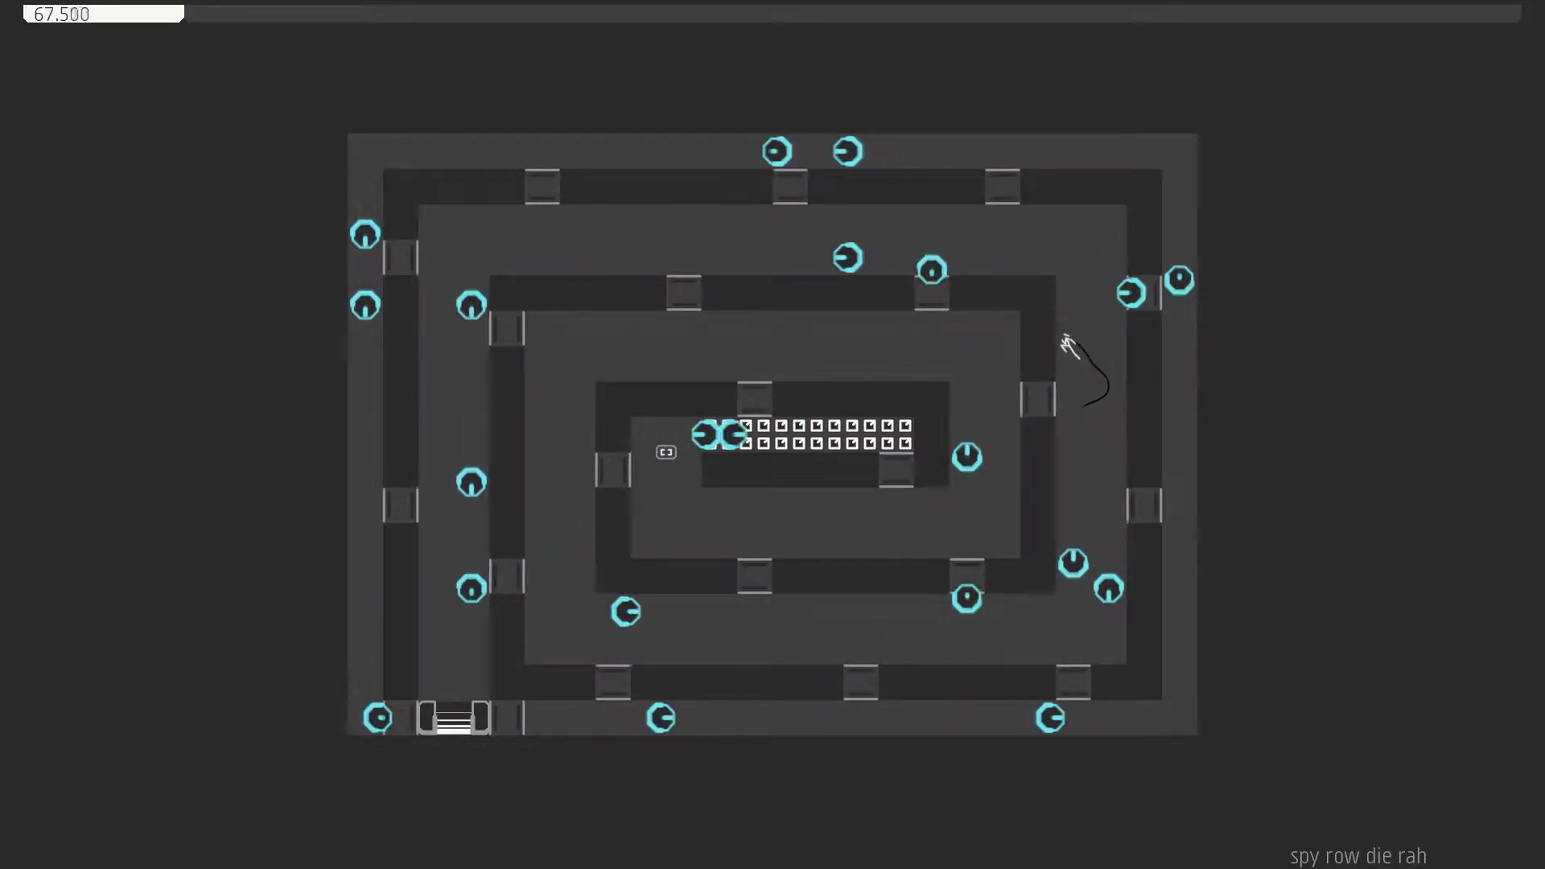
key("shift")
key("Left")
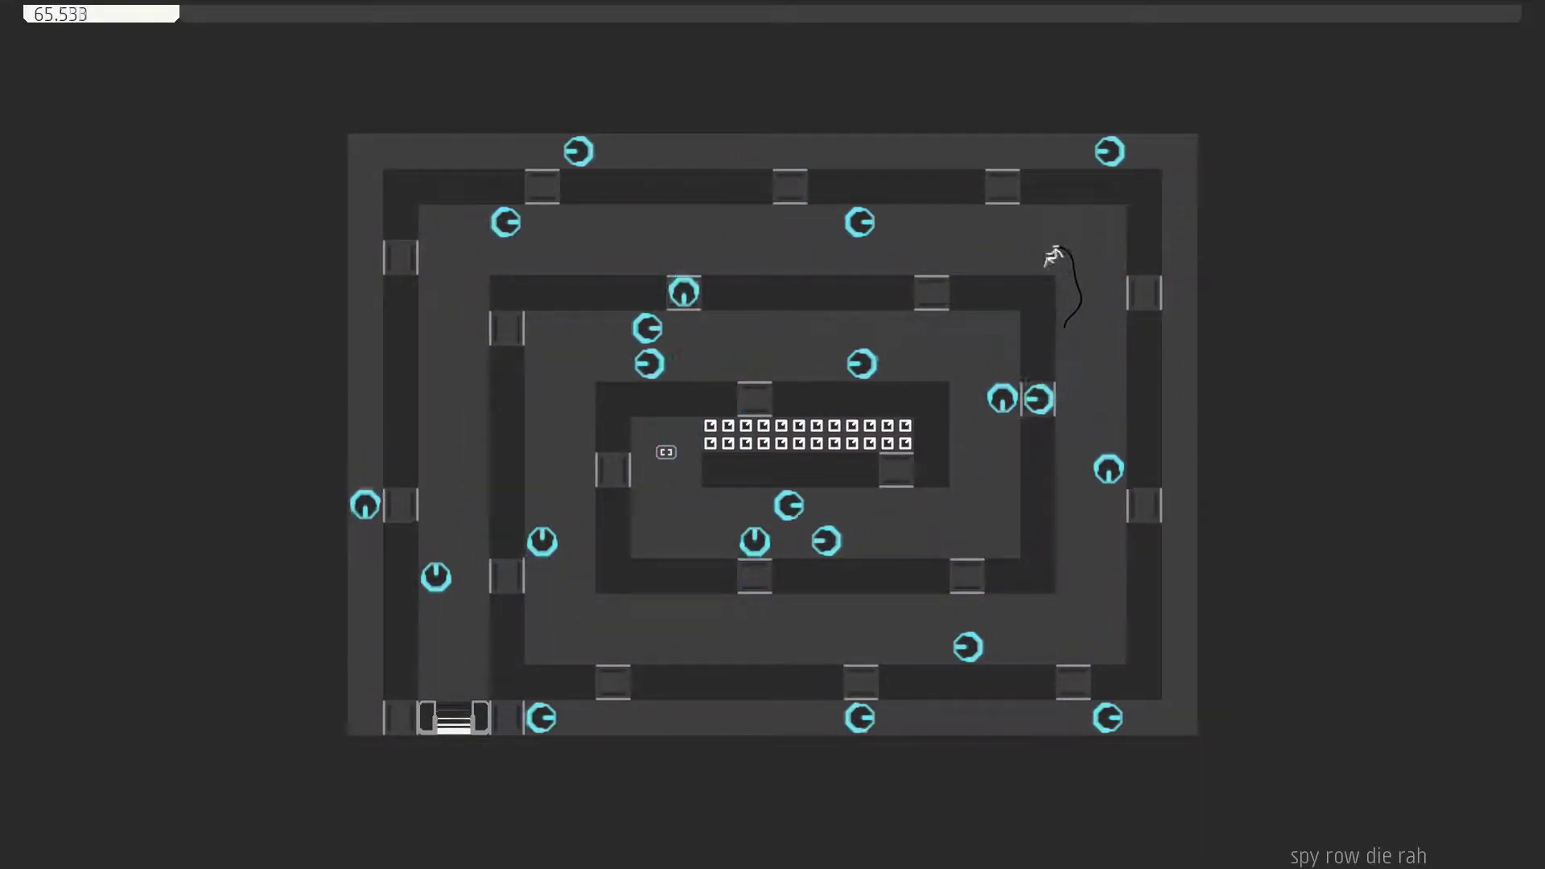
key("Left")
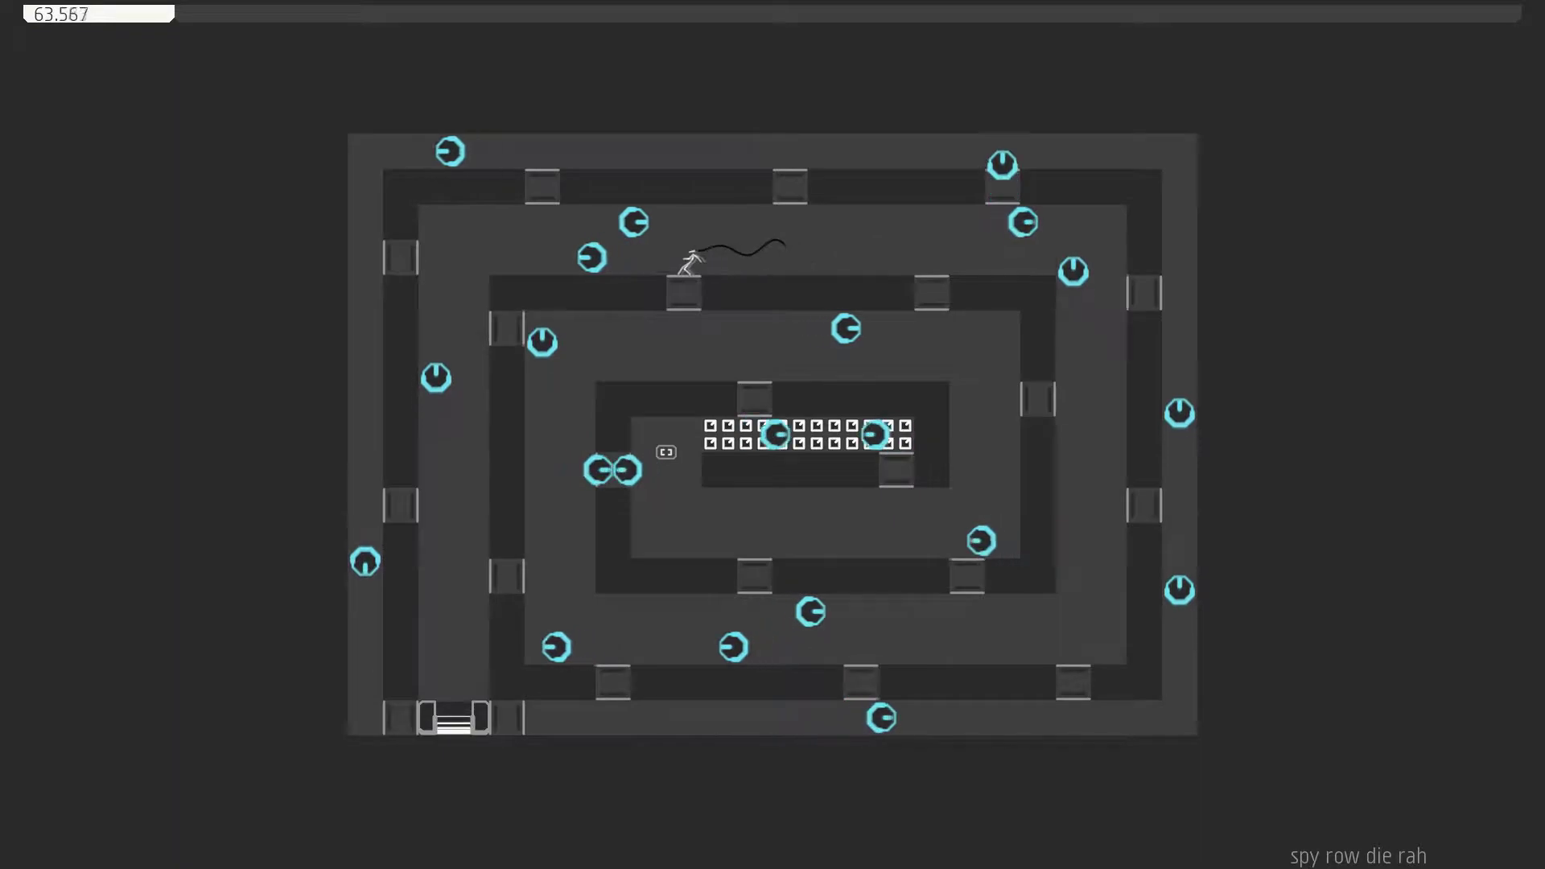
key("Left")
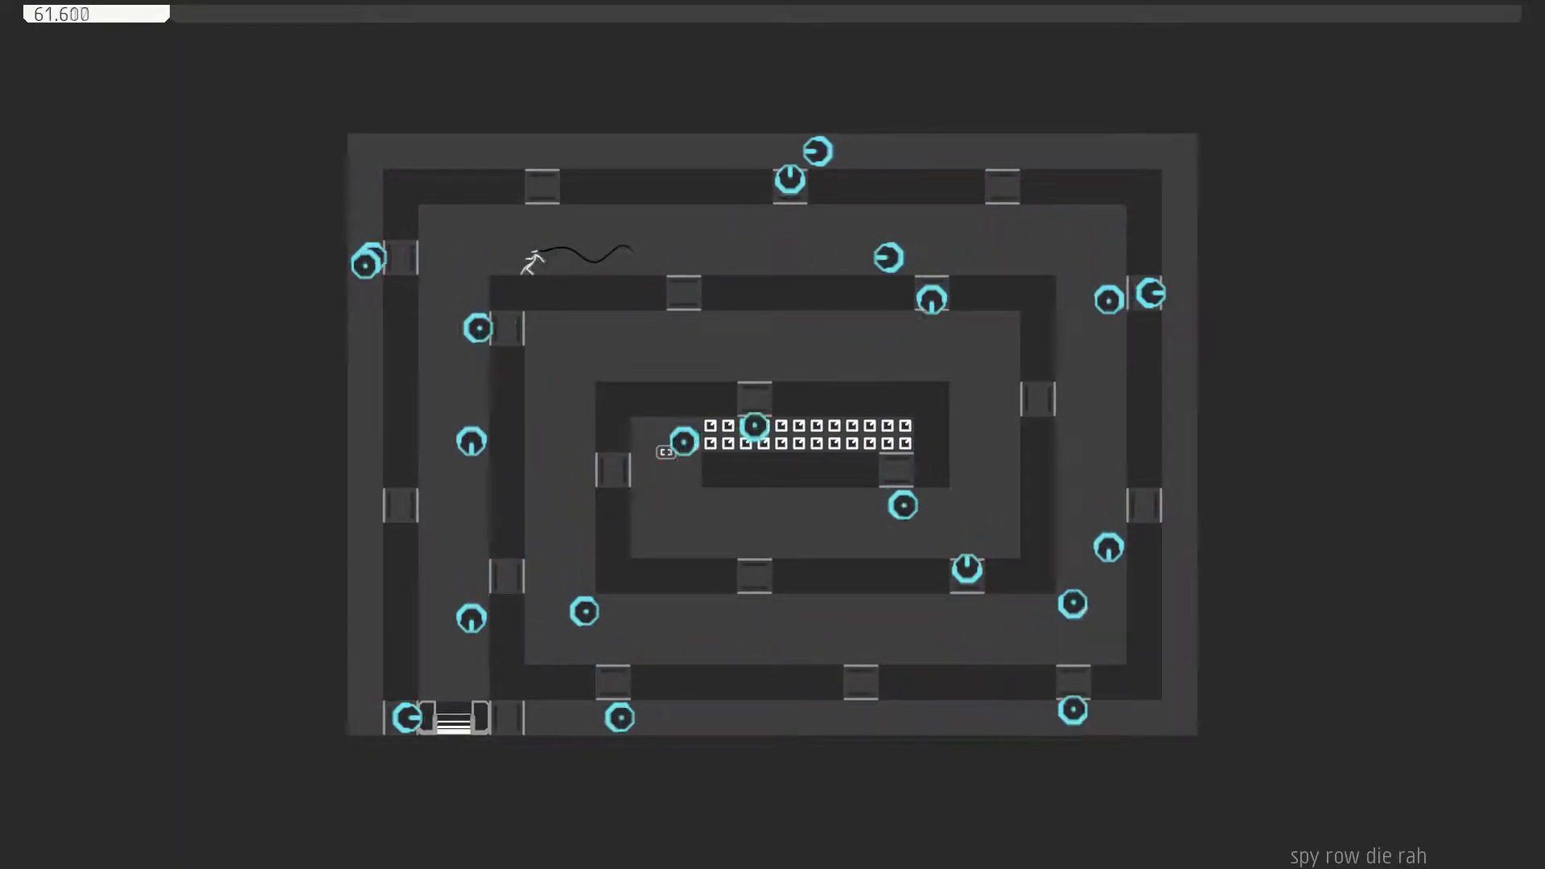
Descend the left corridor to the exit door and advance to 'exposed faces'.
key("Left")
key("shift")
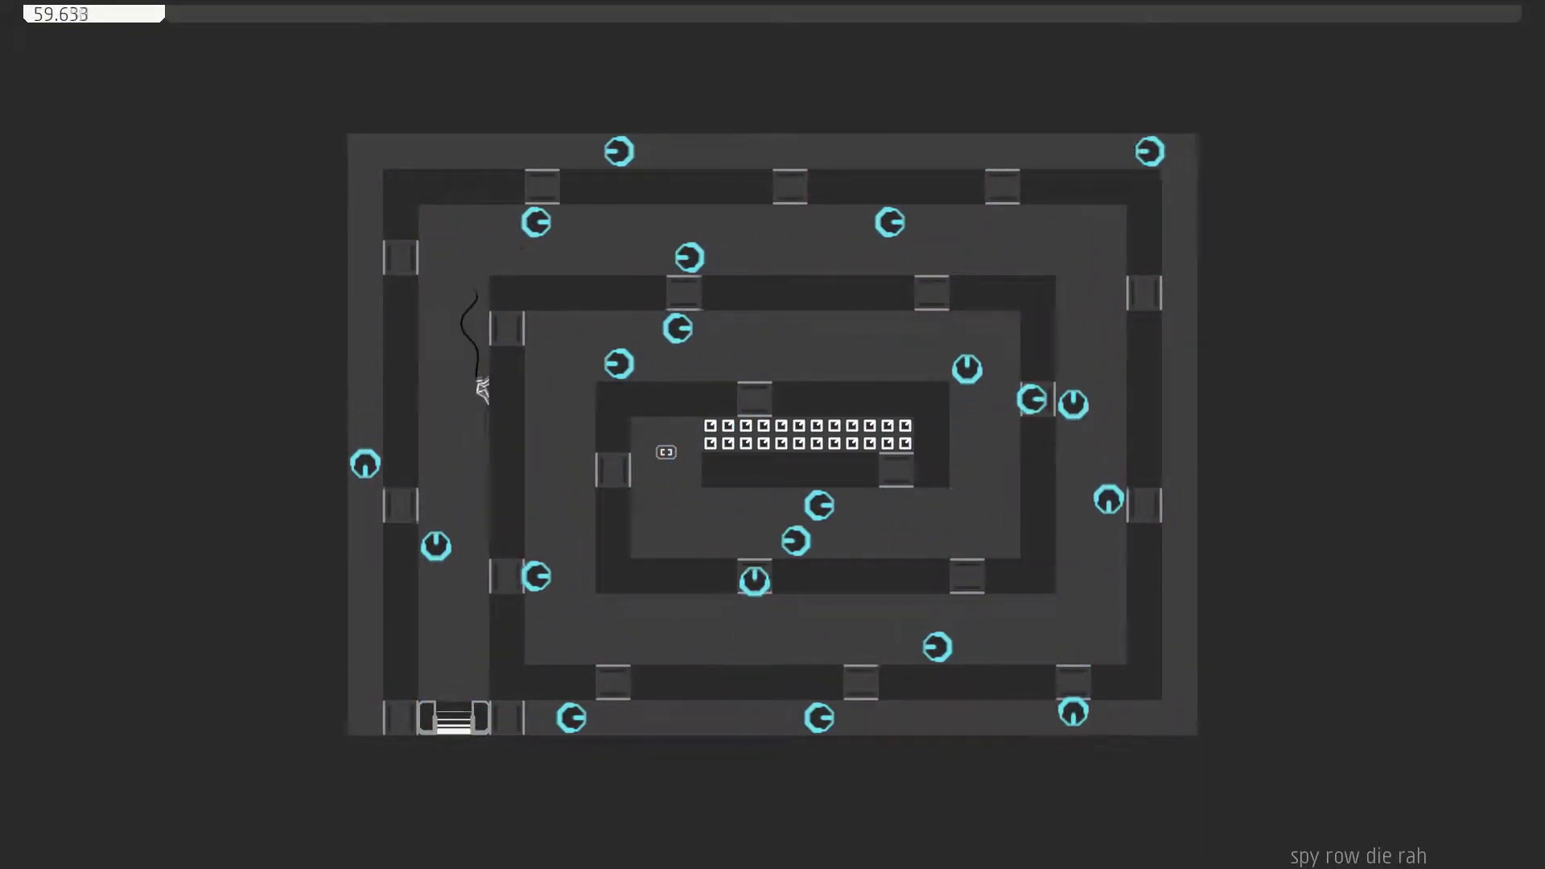
key("Down")
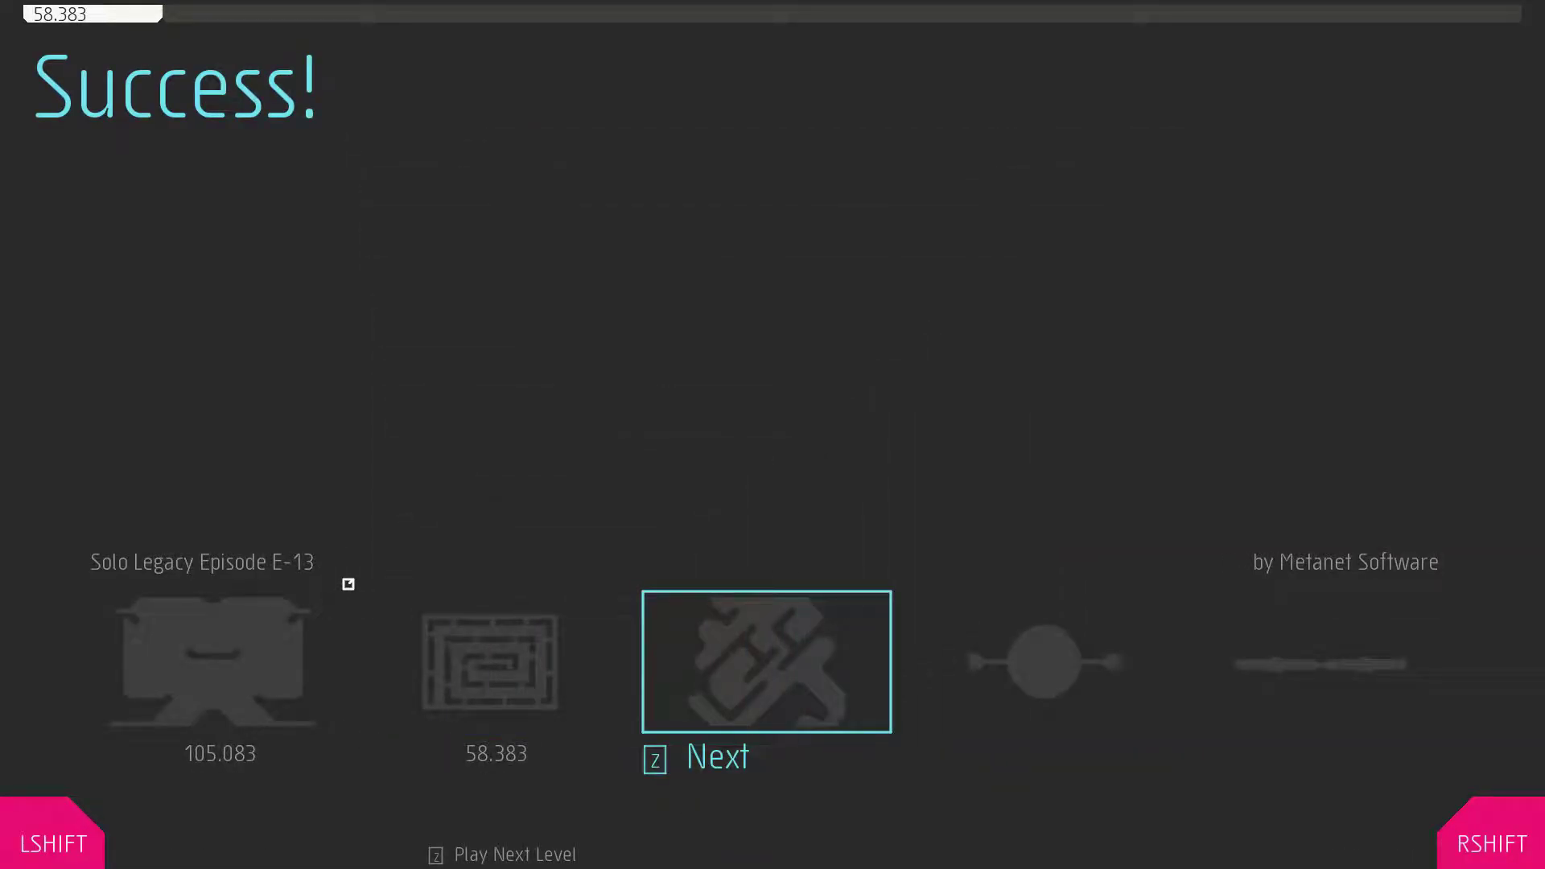
key("z")
Start 'exposed faces', wall-jump up the right side, and jump left into the central chamber.
key("z")
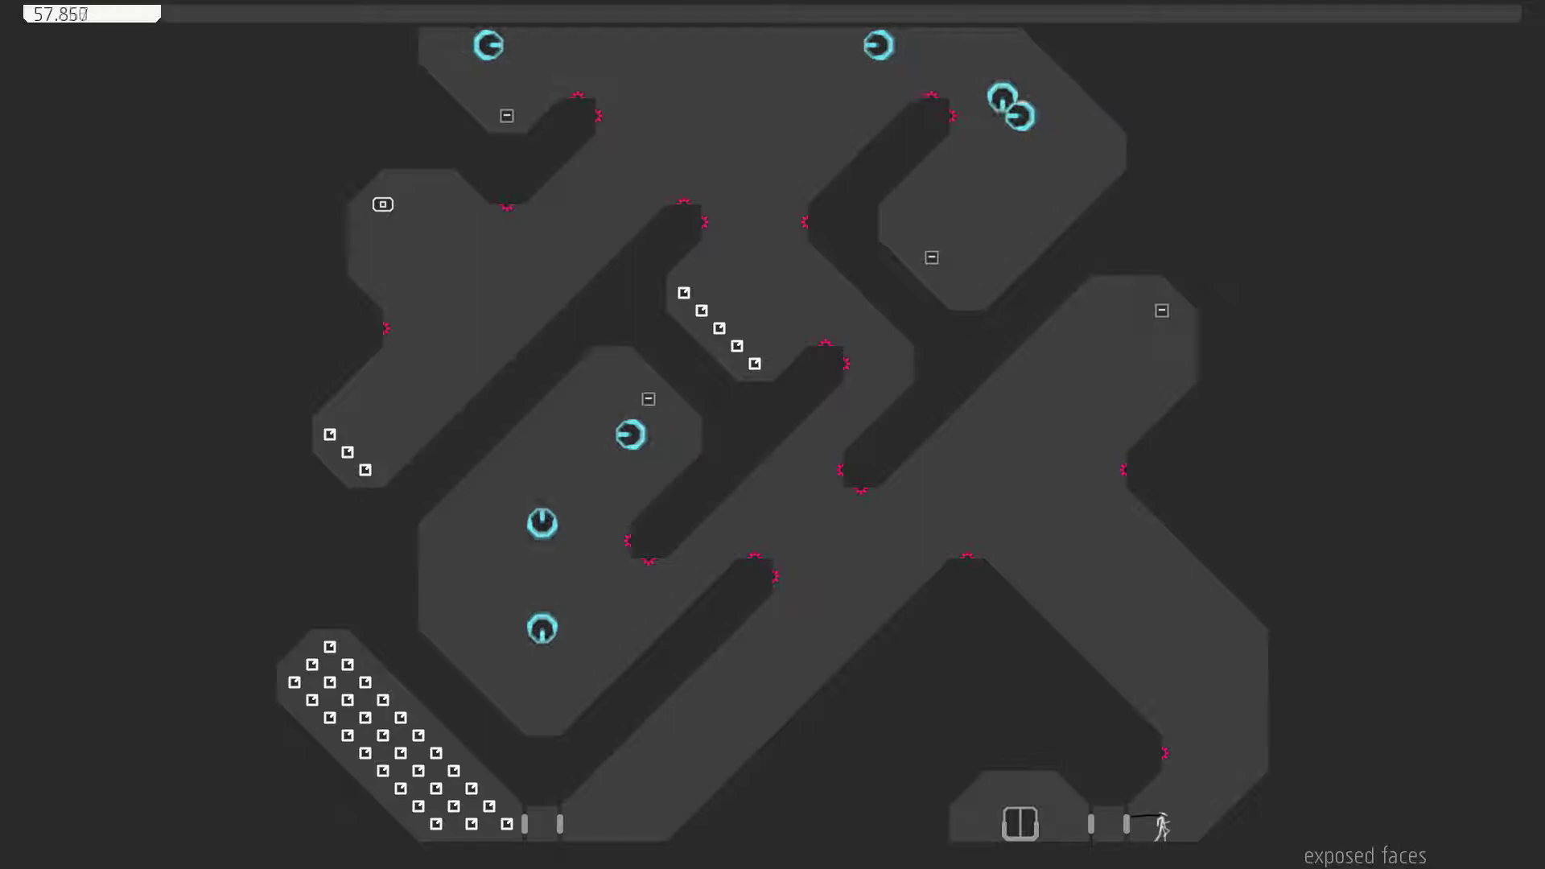
key("z")
key("Left")
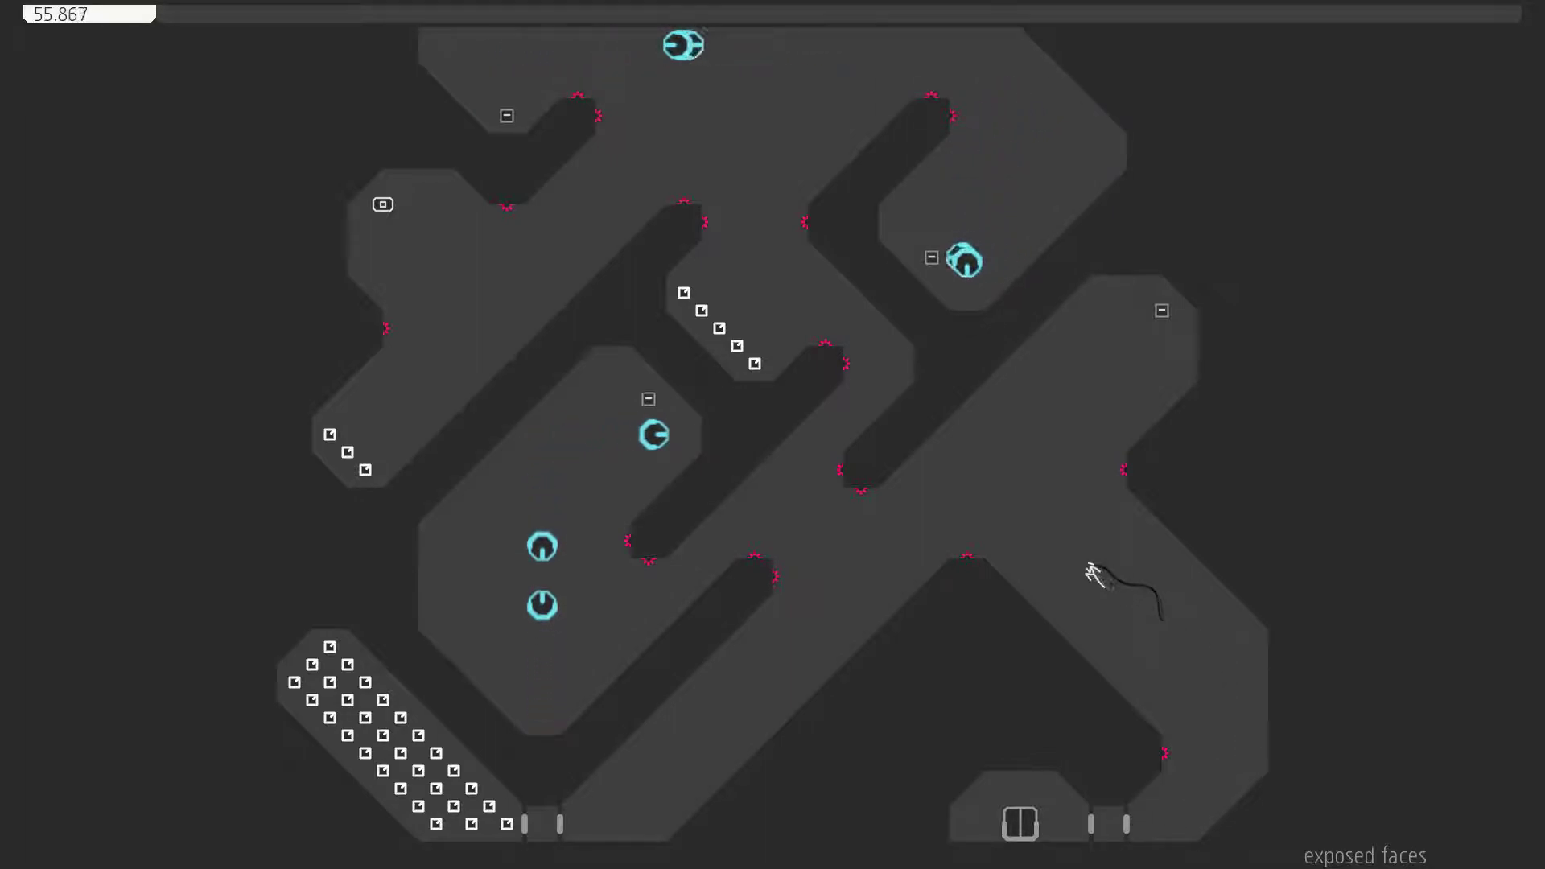
key("z")
key("z")
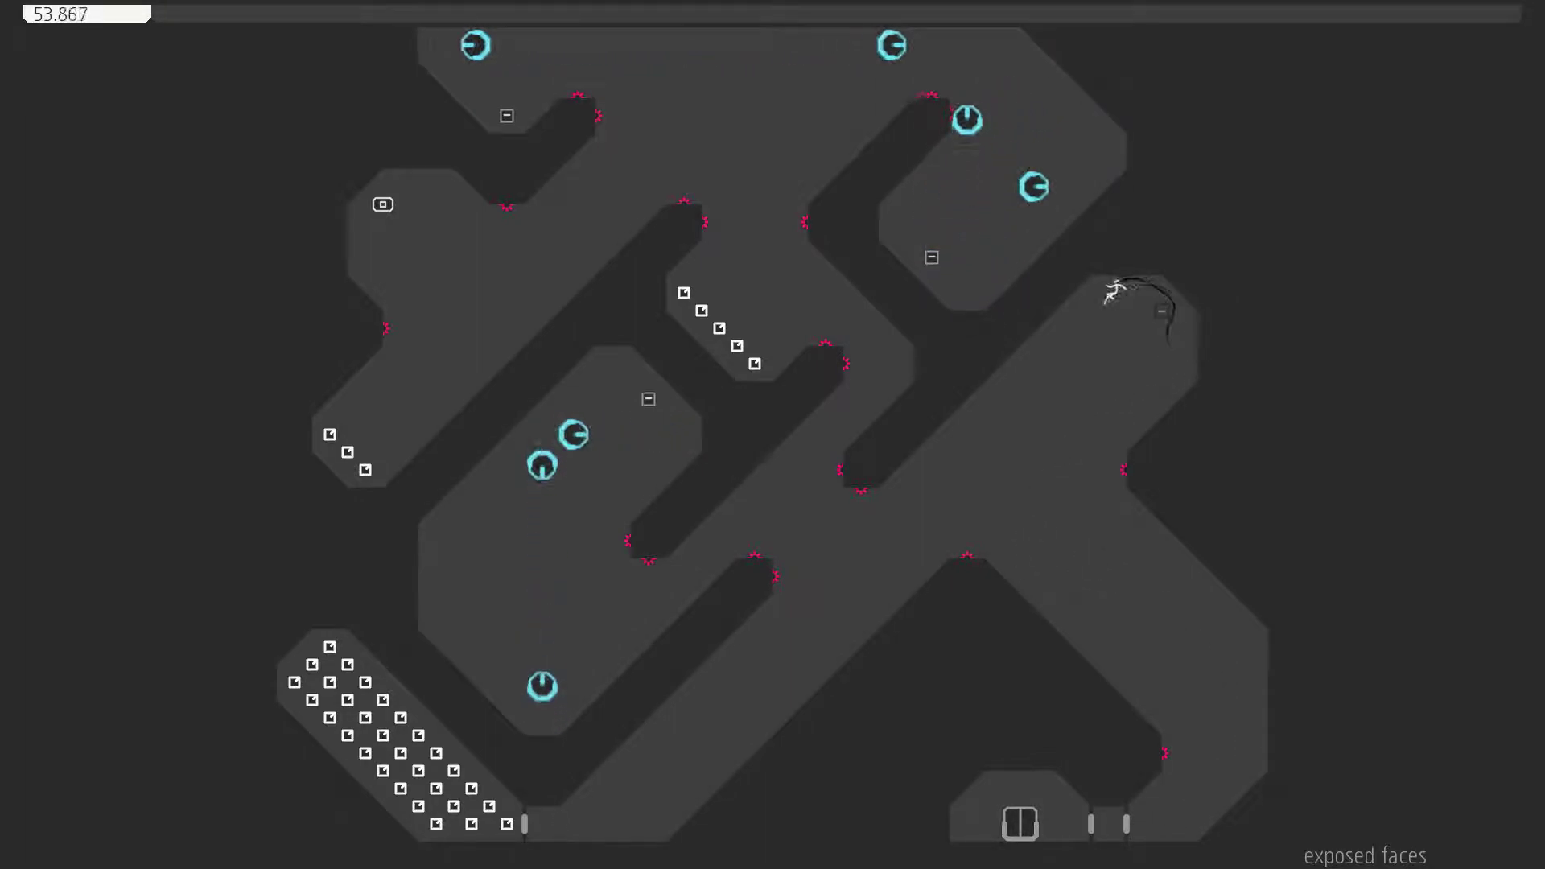
key("Left")
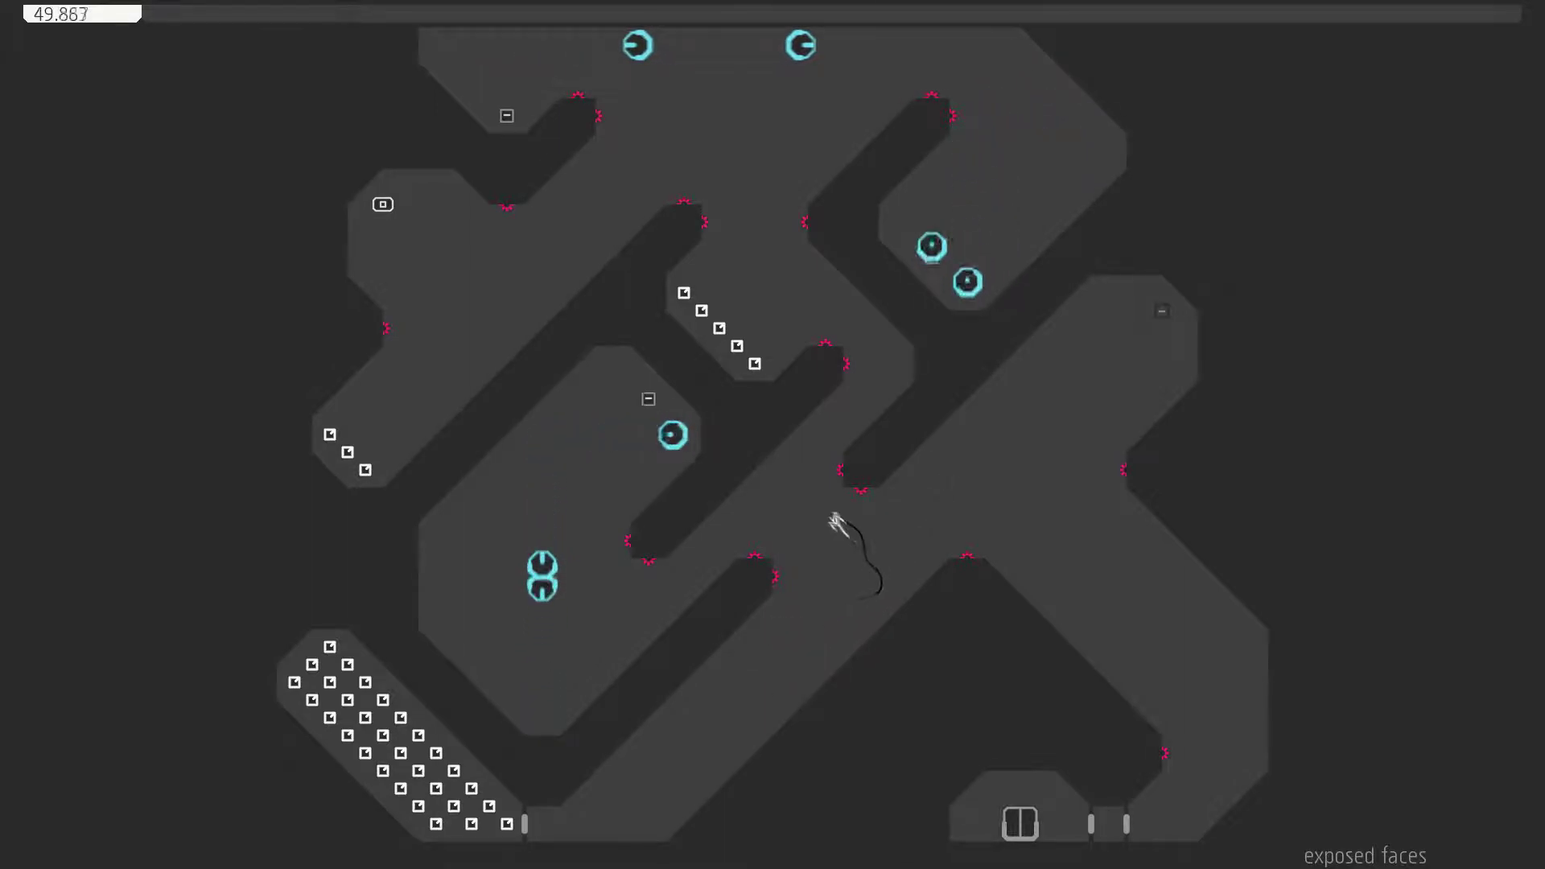
key("z")
key("Left")
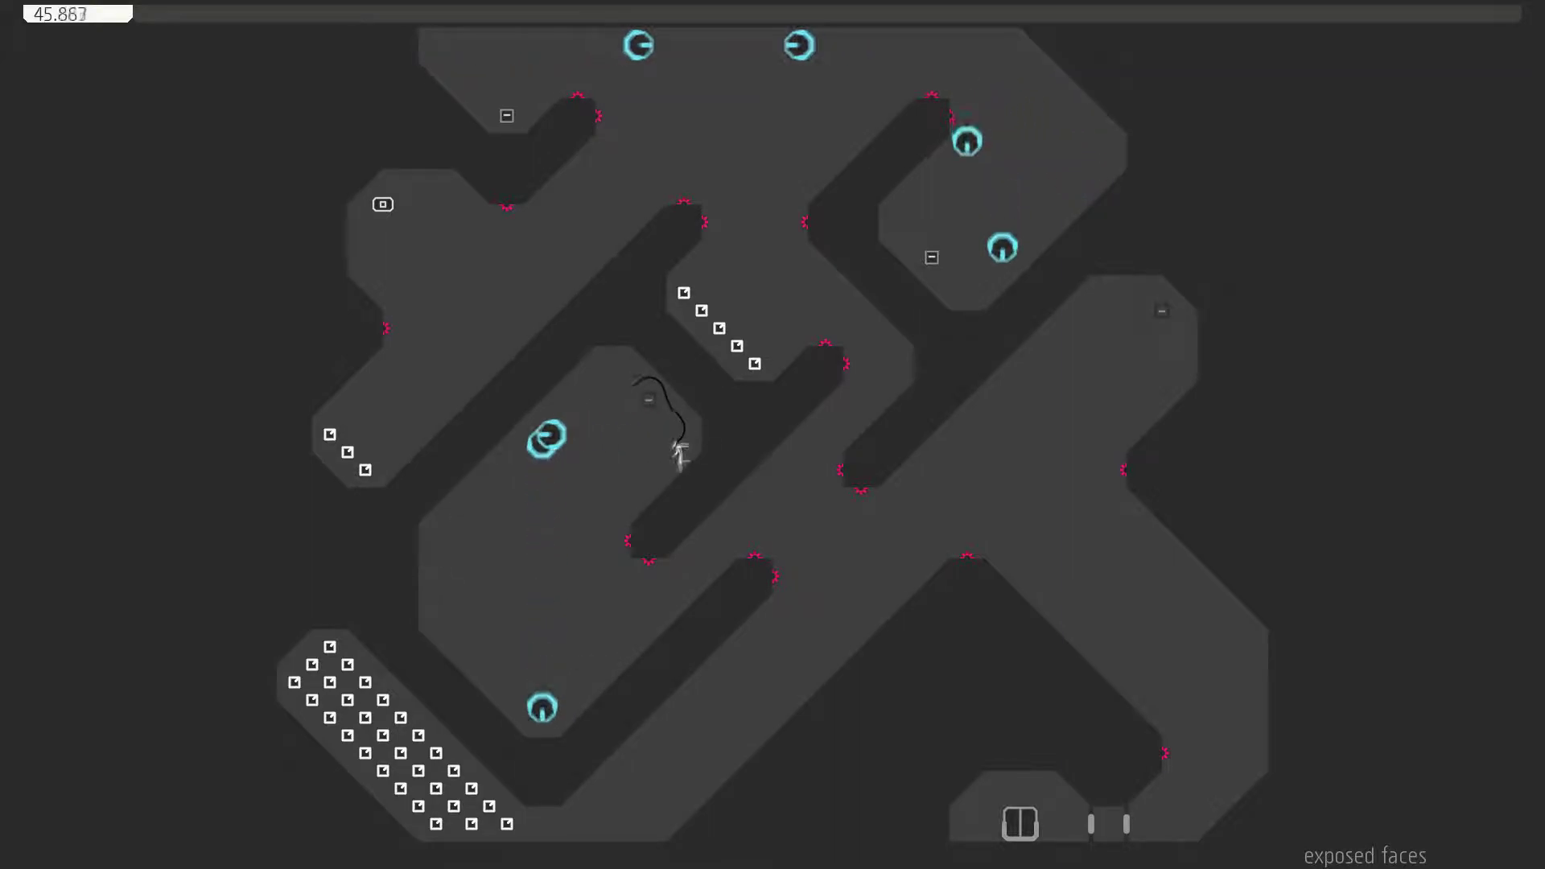
Retry 'exposed faces' and wall-jump down-left through to the exit, finishing in 74.900.
key("z")
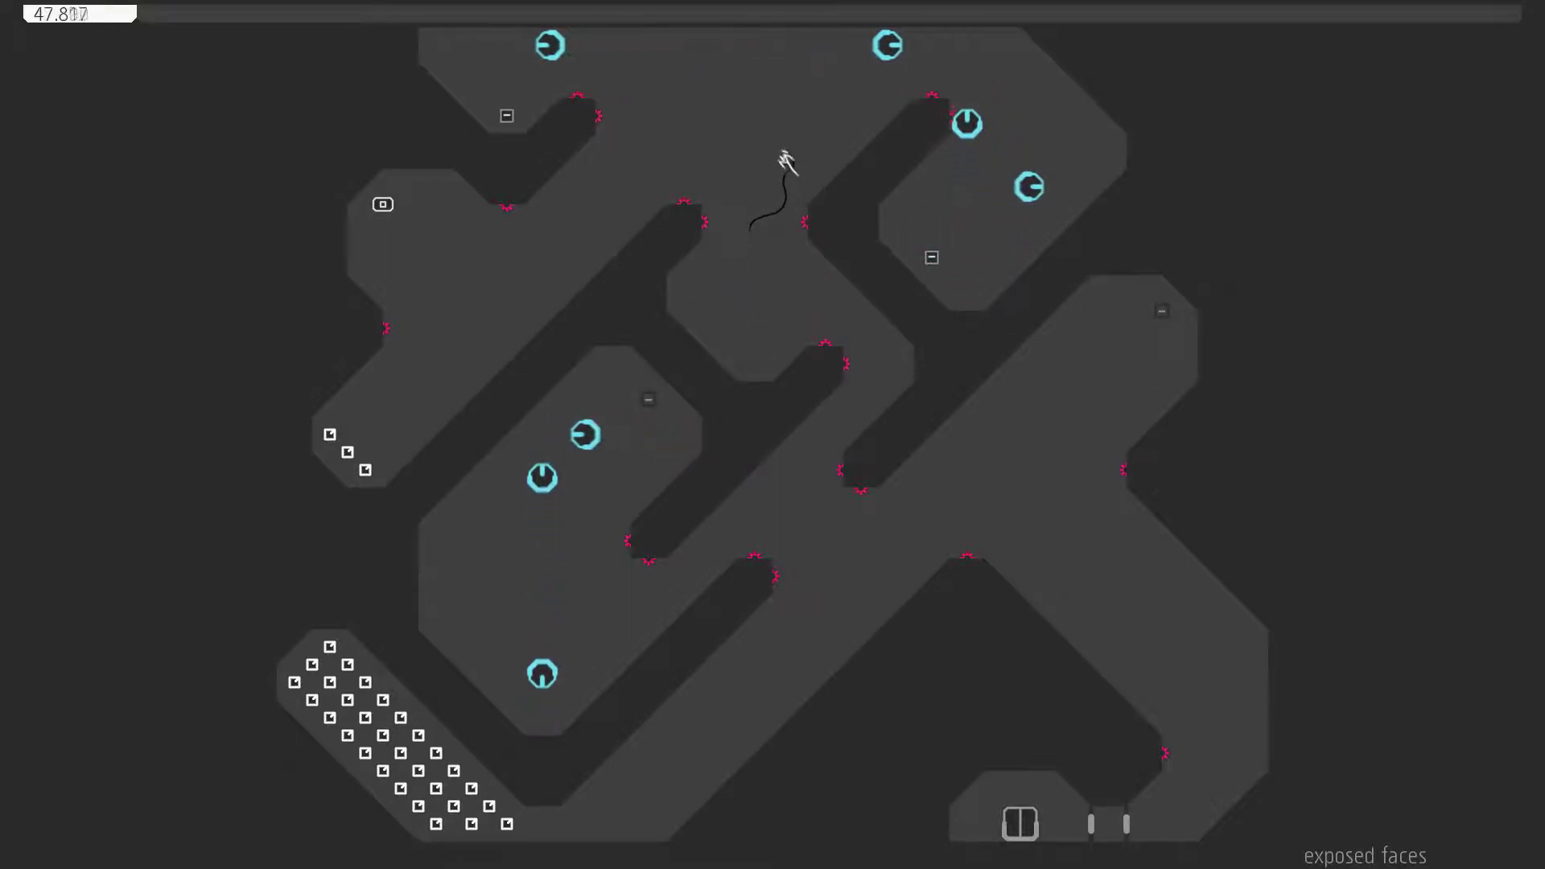
key("Left")
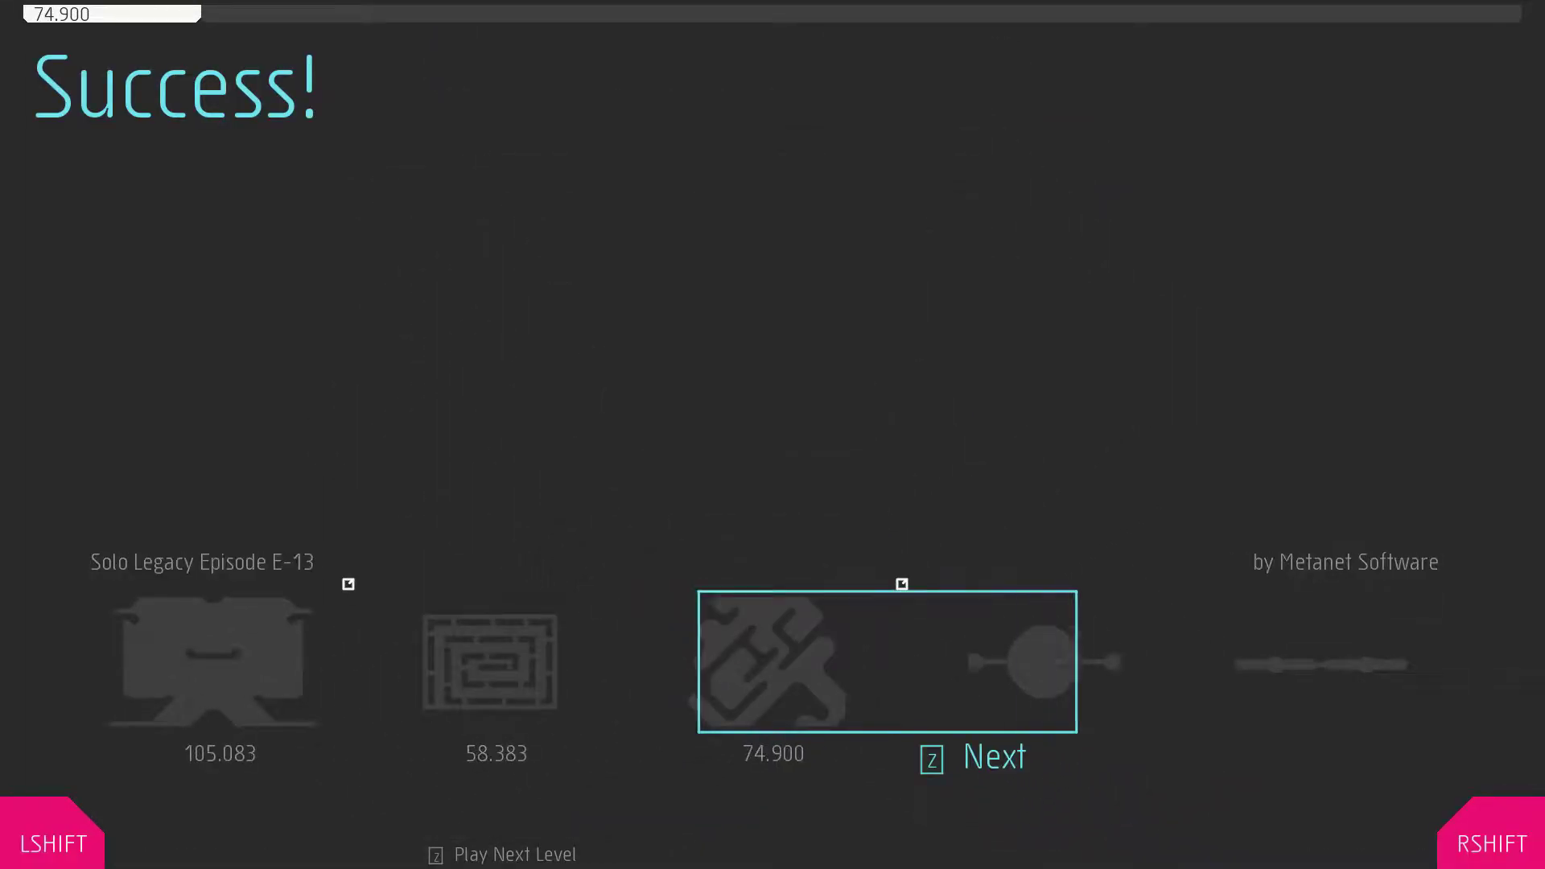
Load and start 'flying circus', then run right into the gold cluster.
key("z")
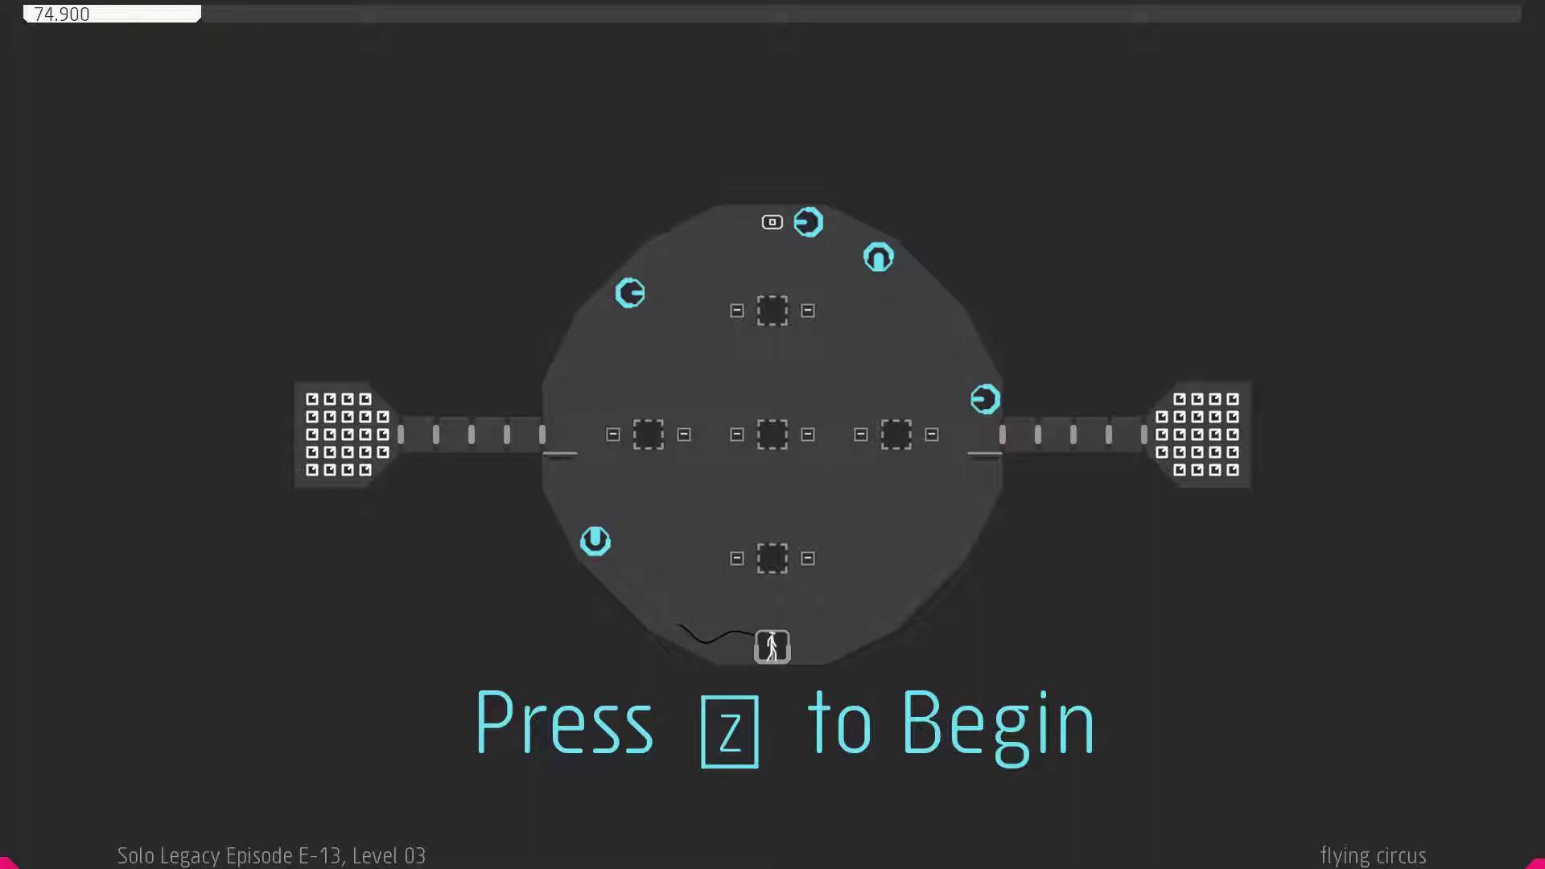
key("z")
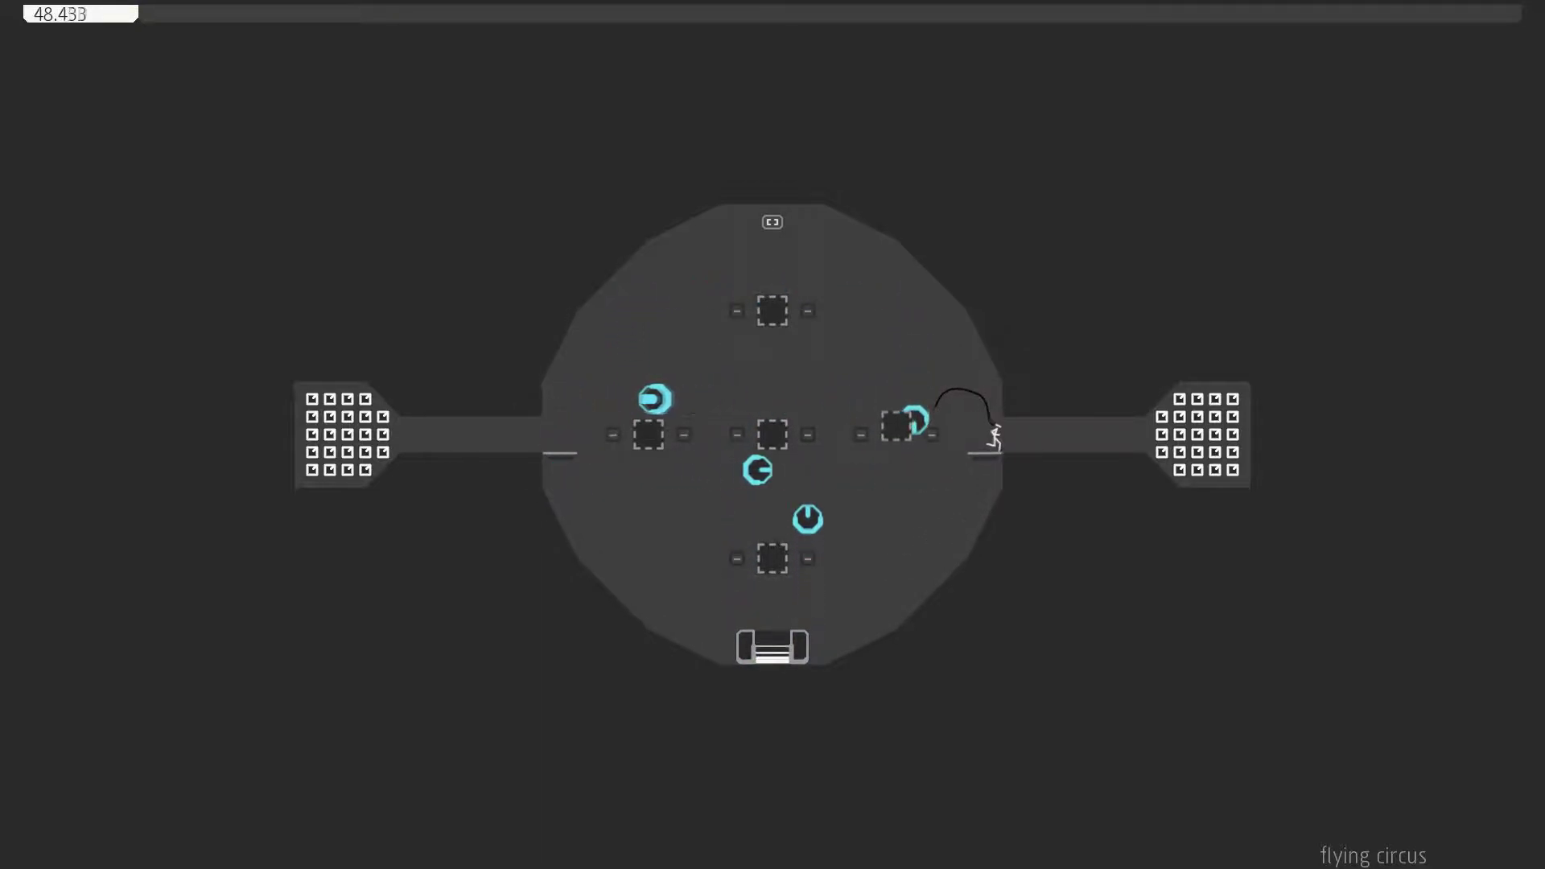
key("Right")
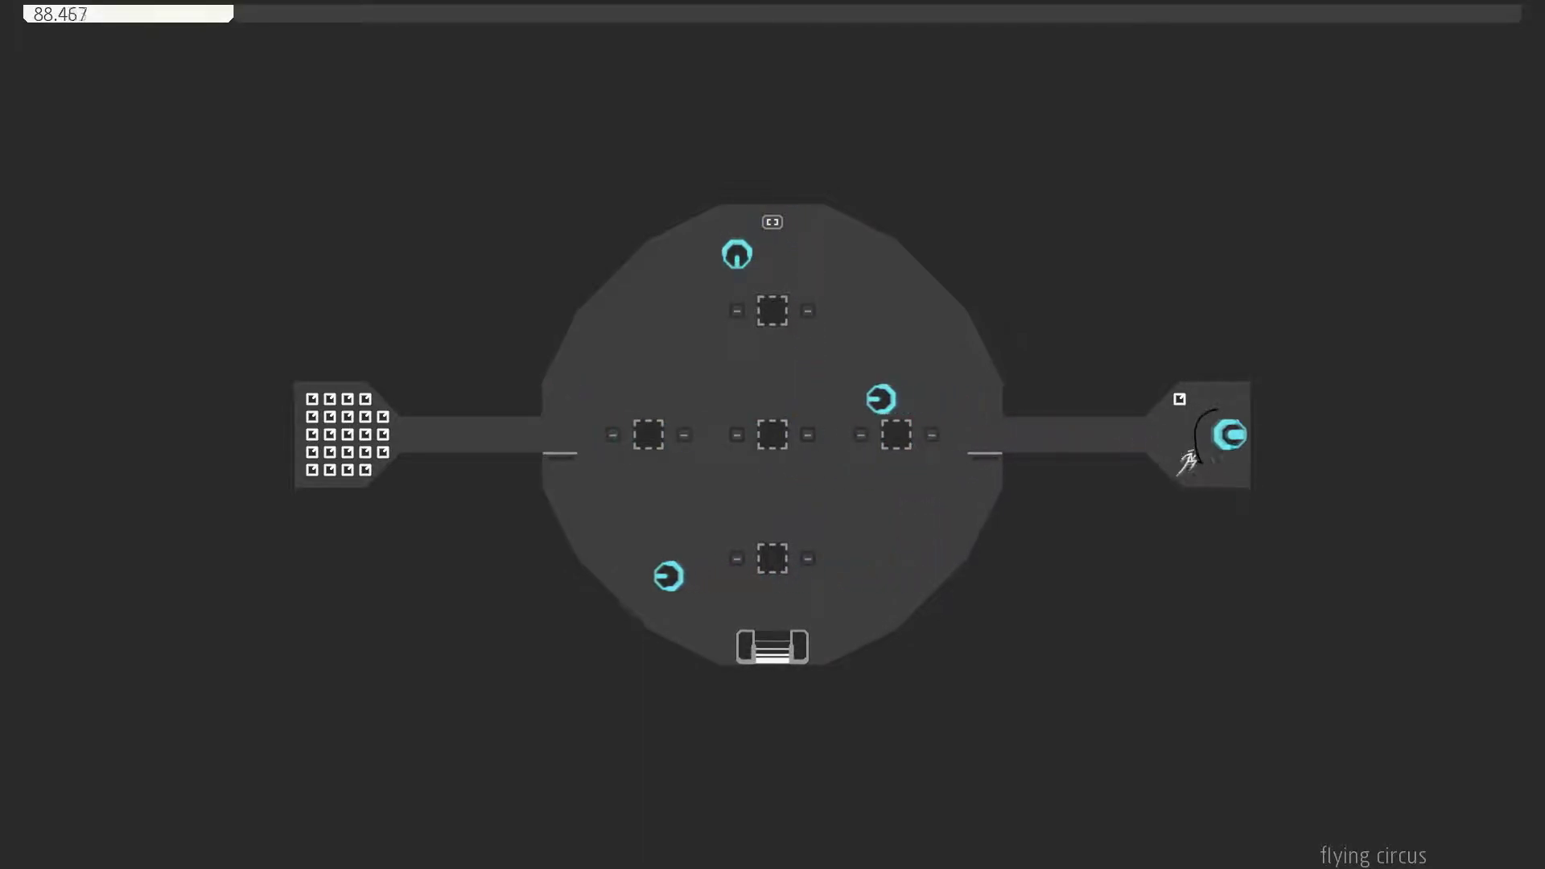
Restart 'flying circus' repeatedly, hopping around the bottom spawn area.
key("z")
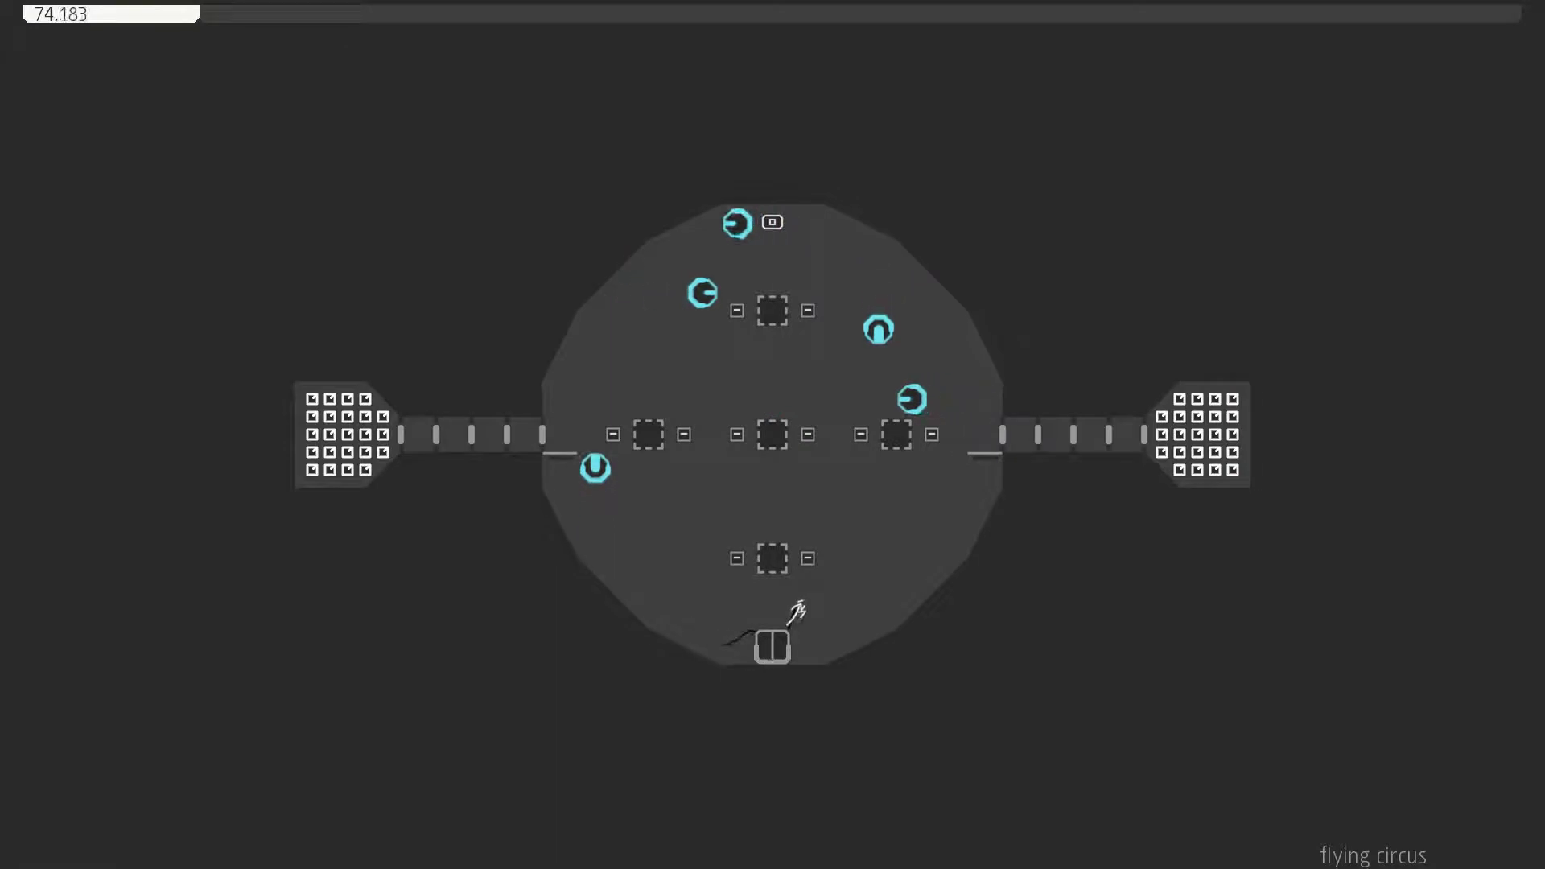
key("z")
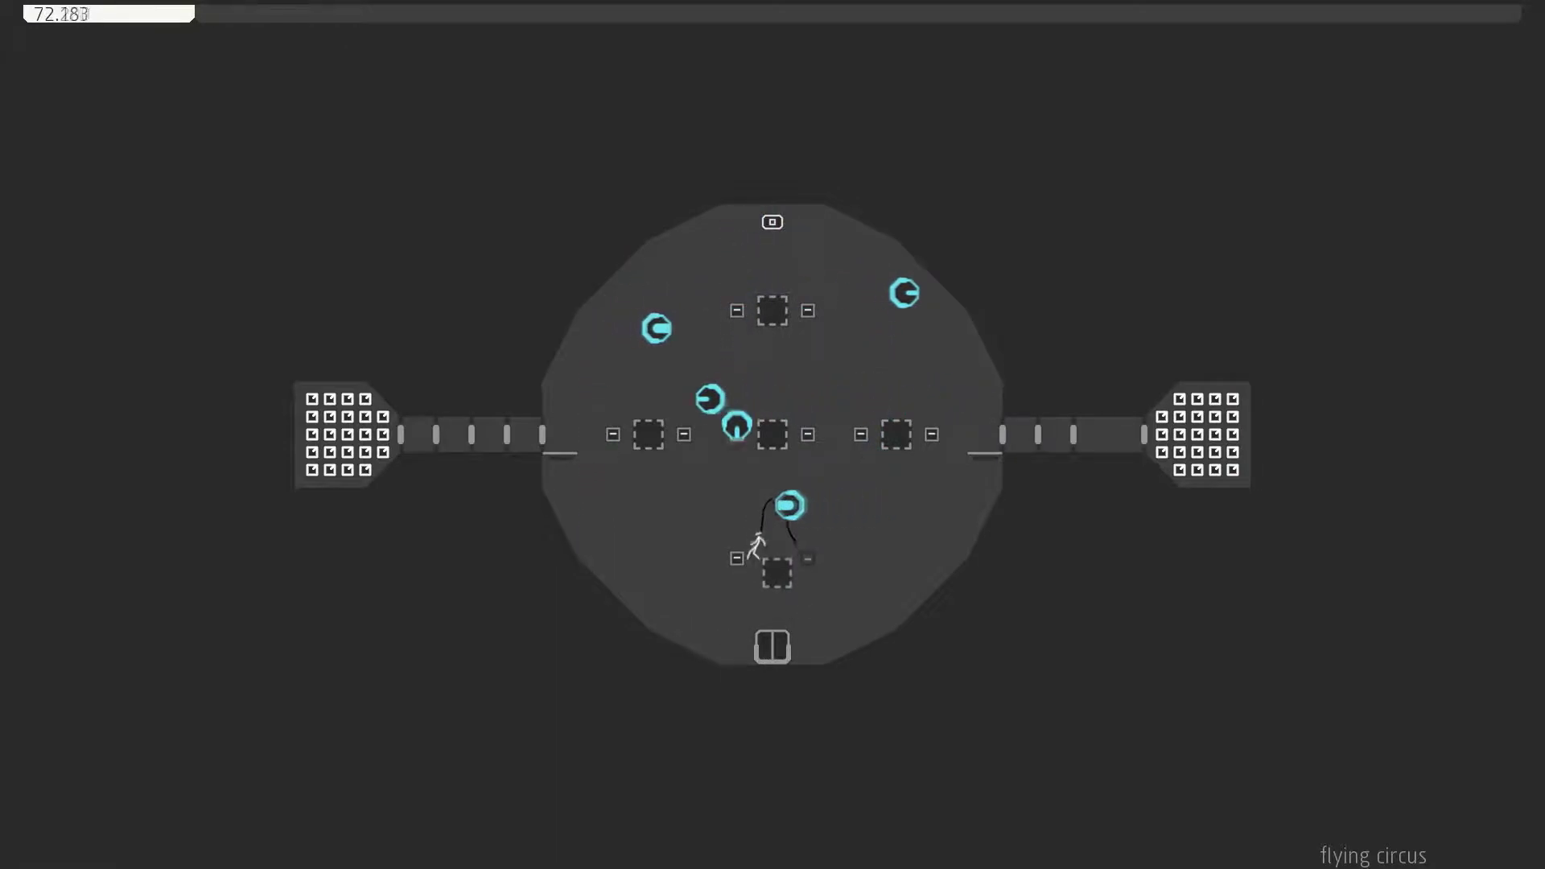
key("z")
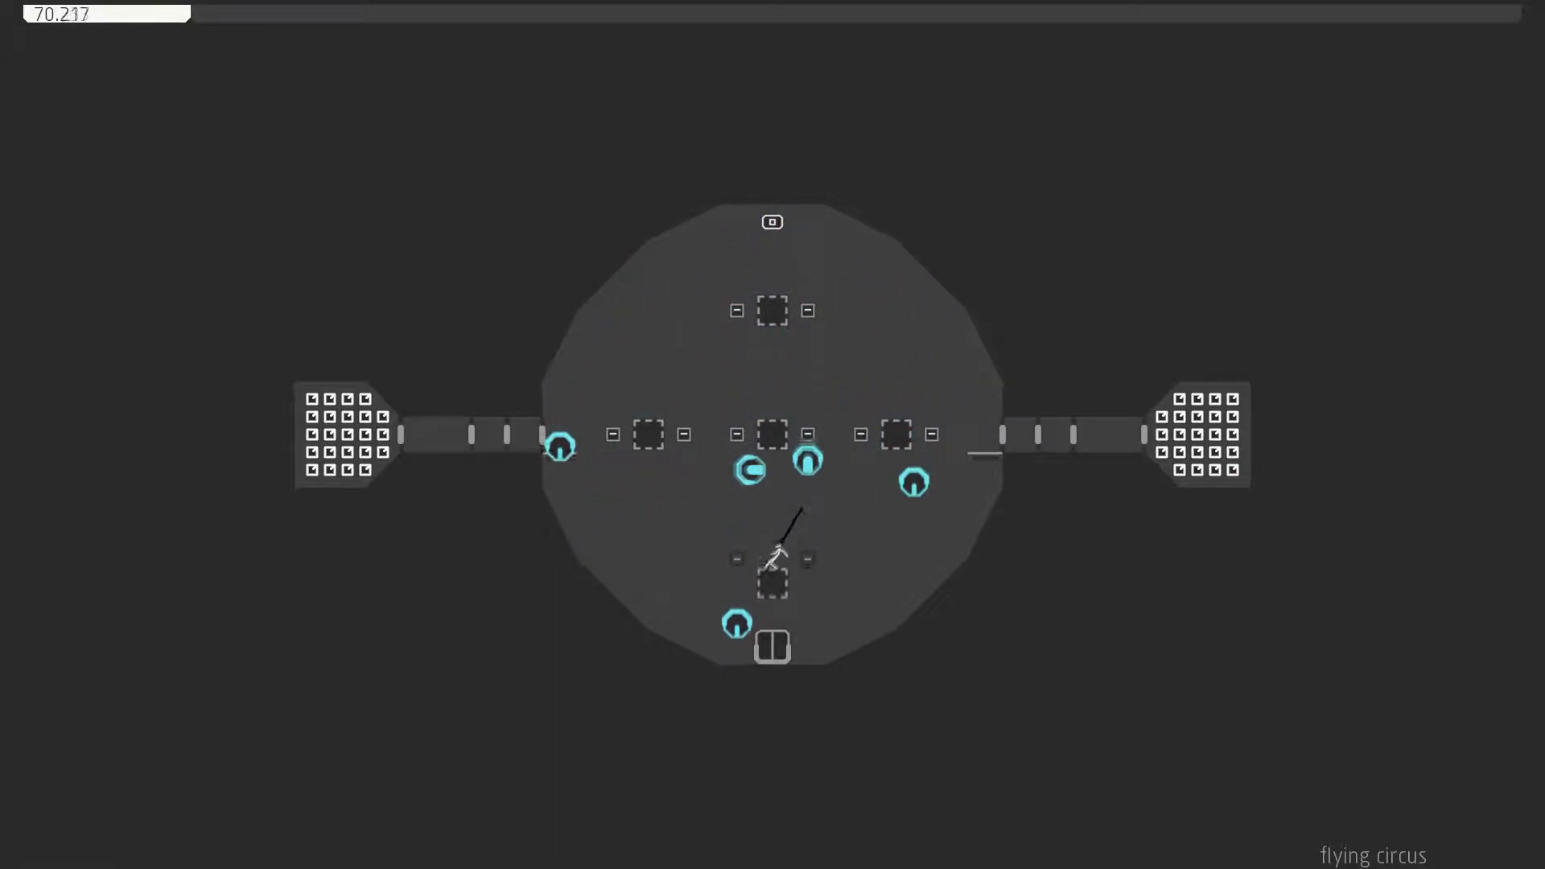
key("z")
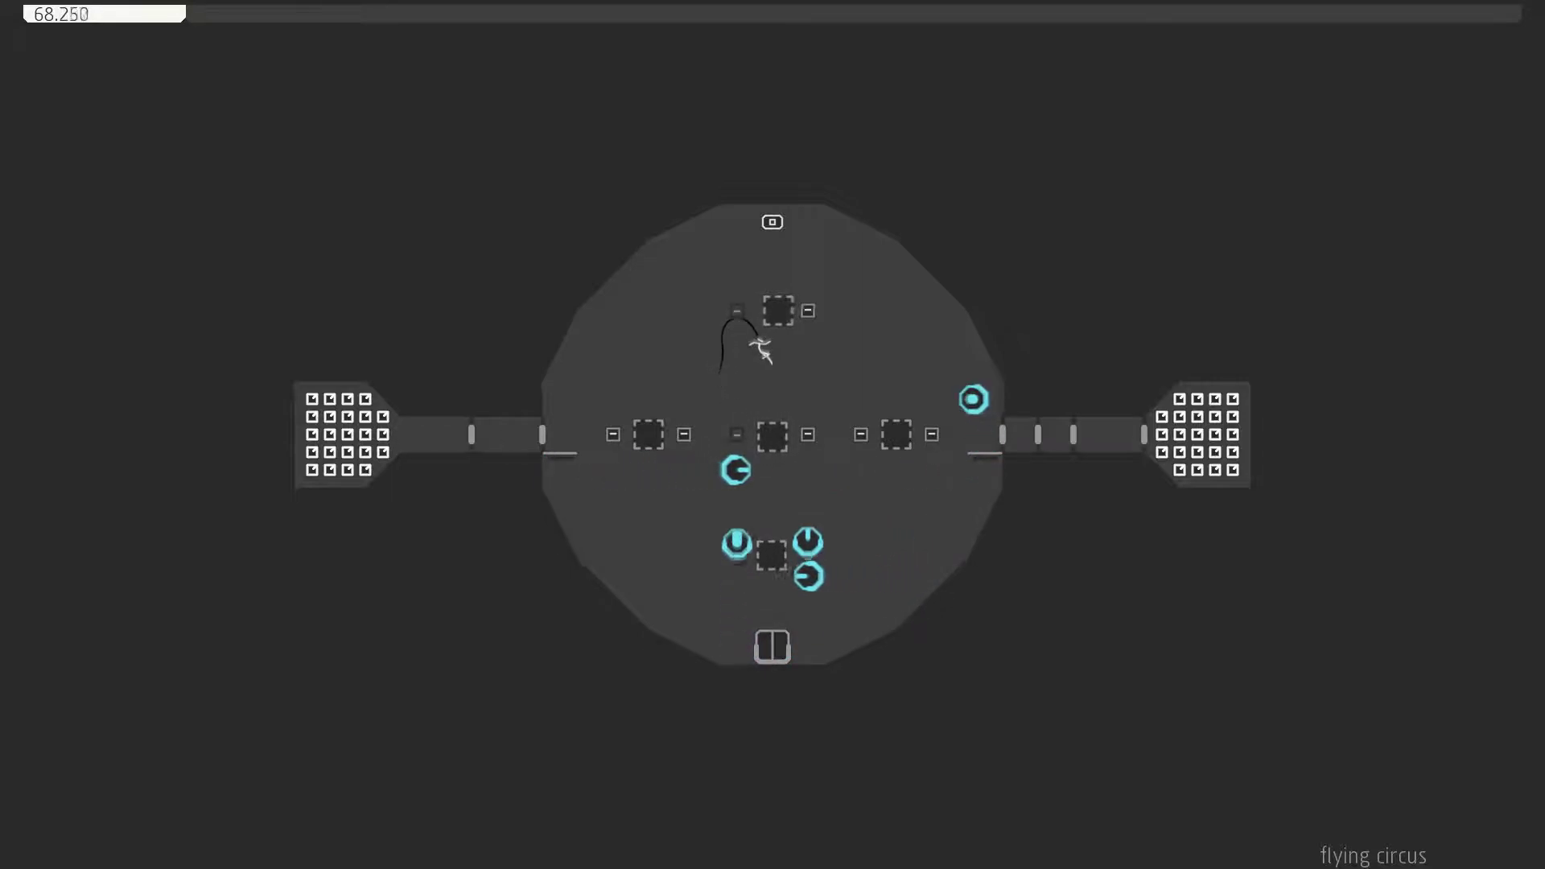
key("z")
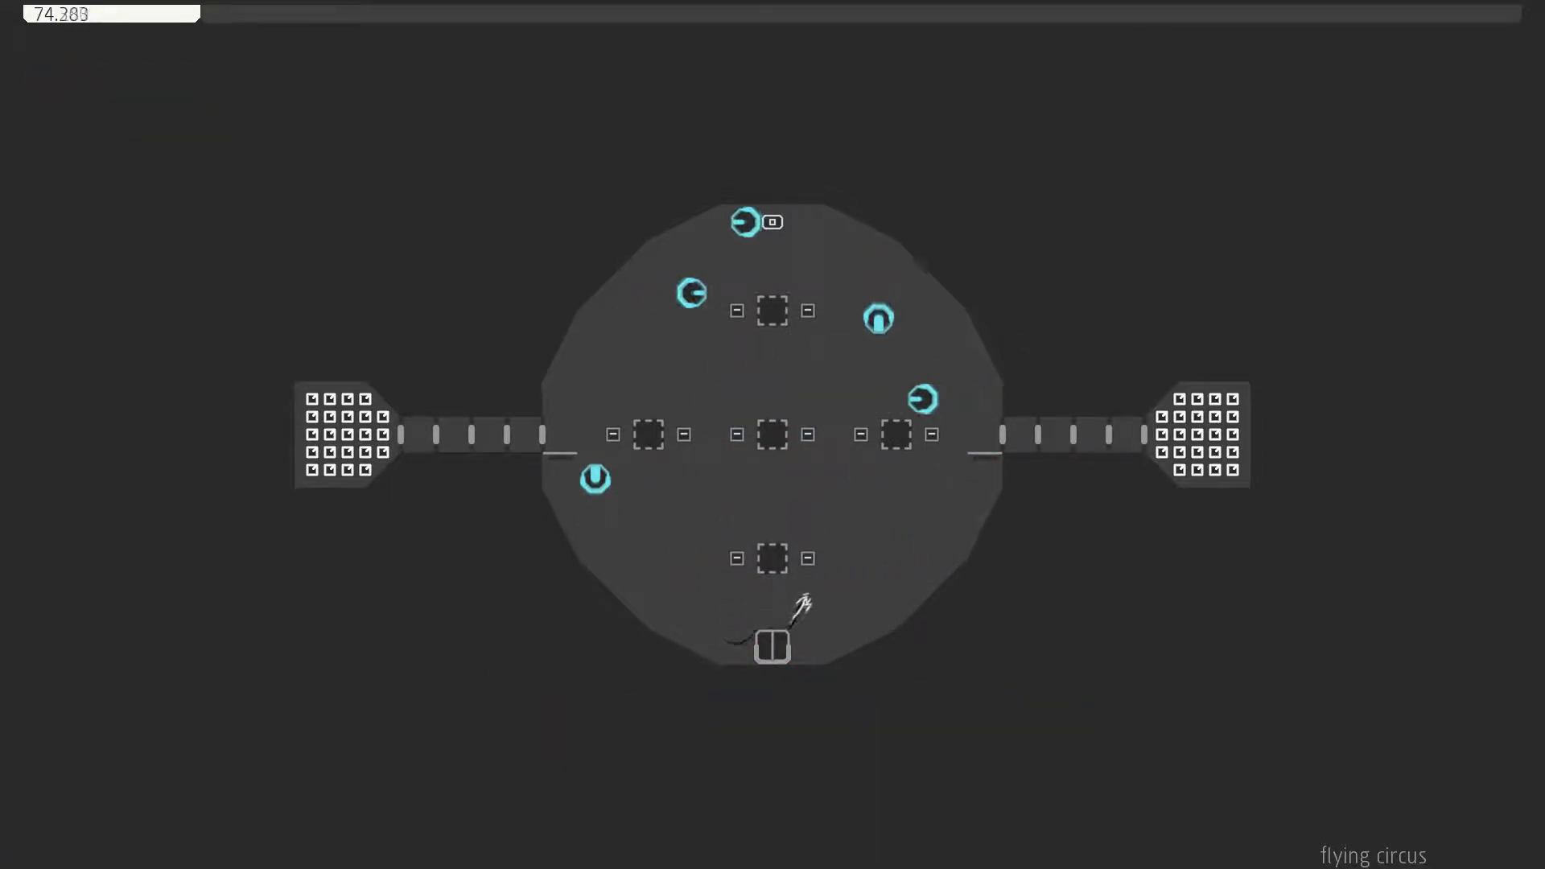
key("z")
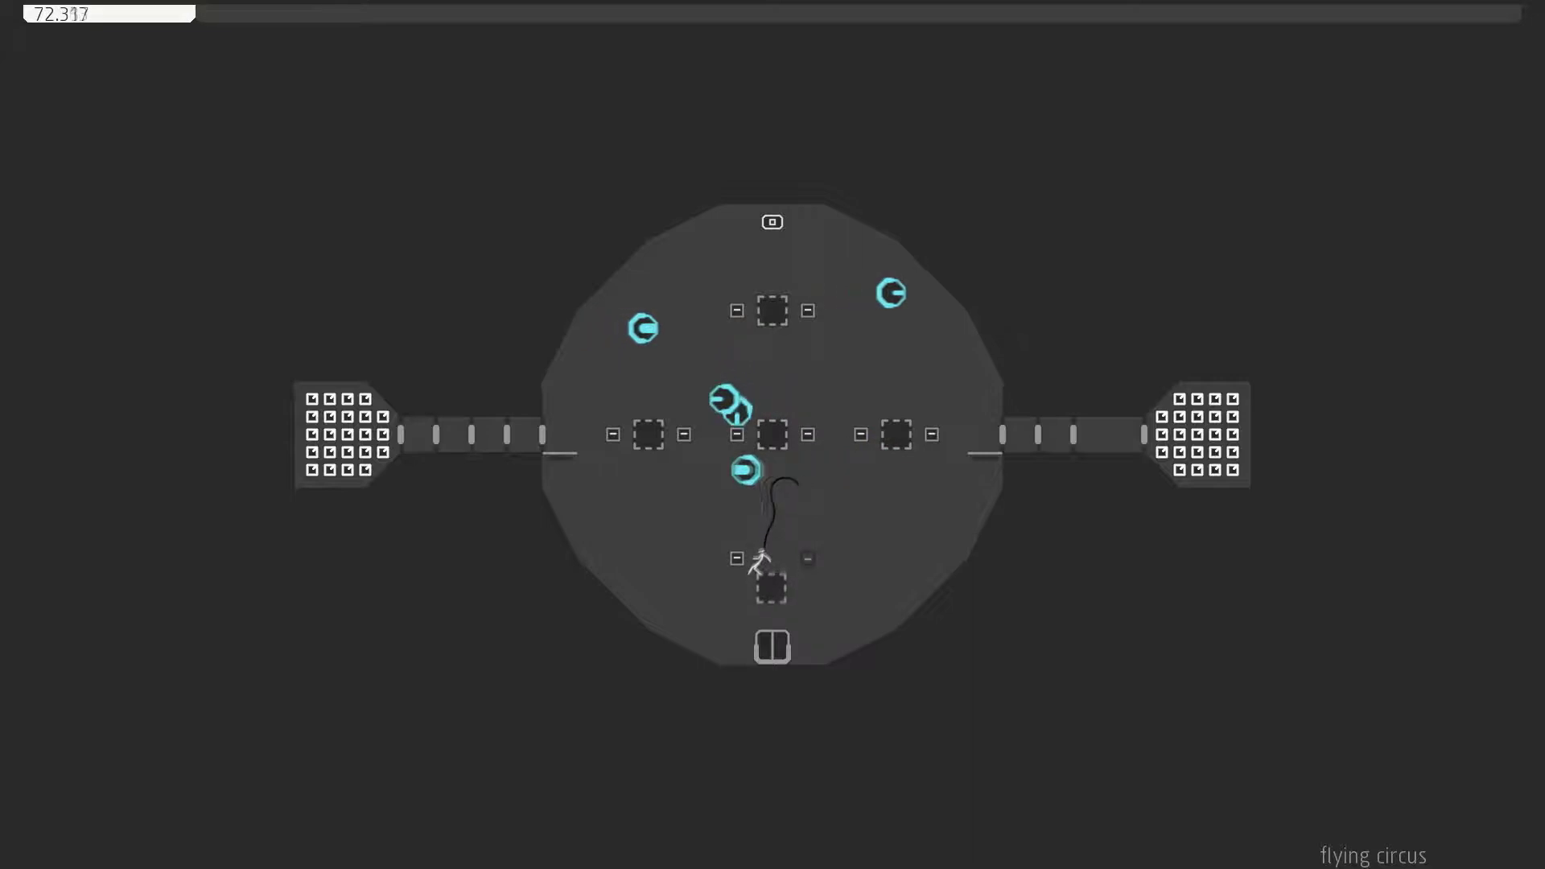
key("z")
key("k")
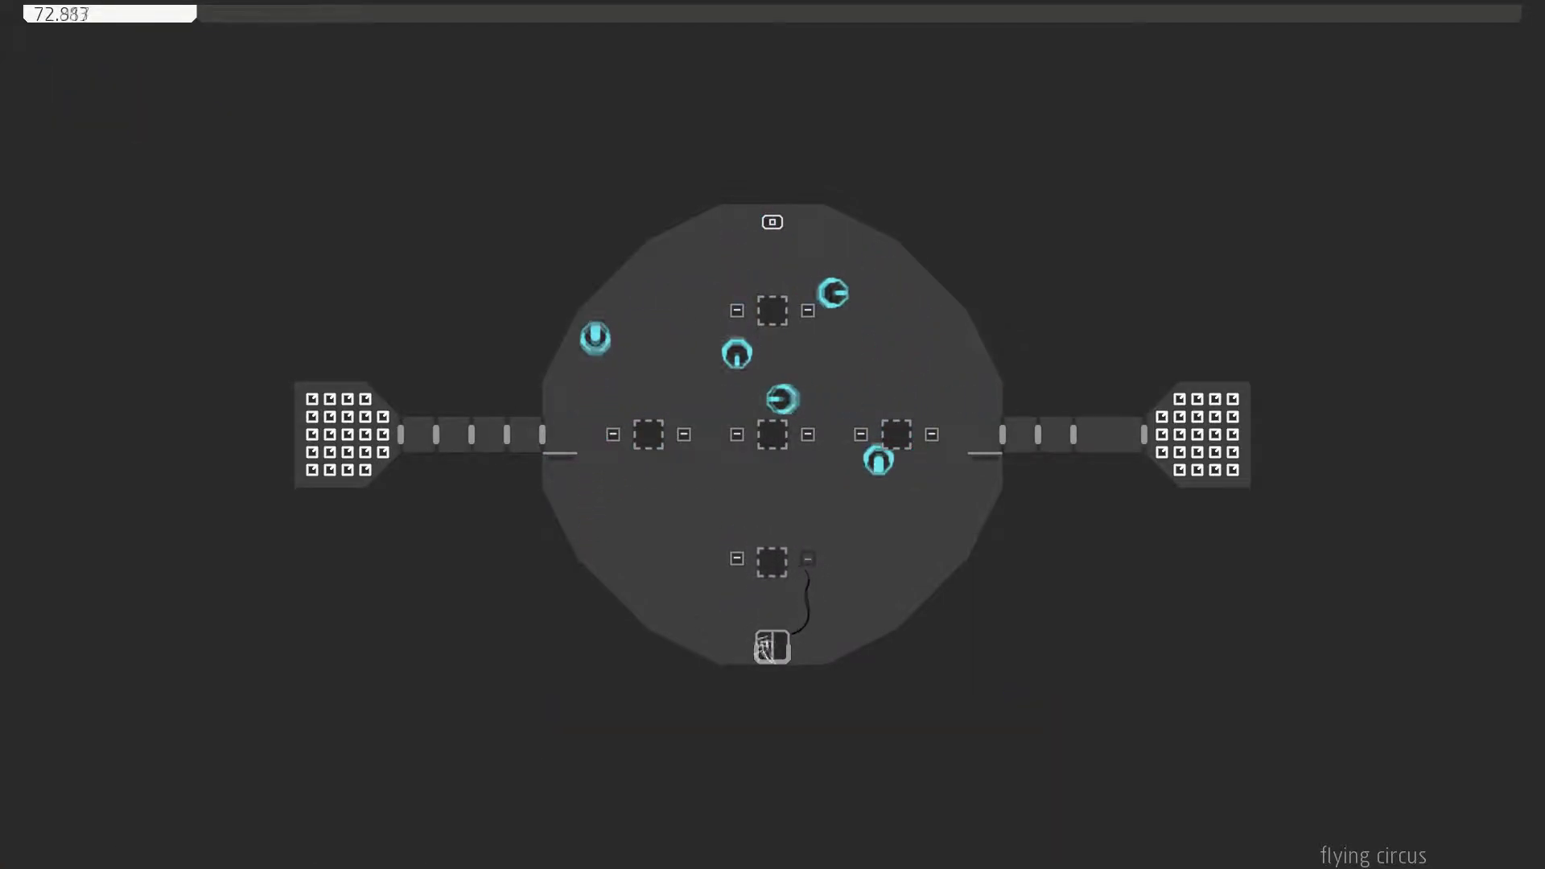
Climb the left side to the top near the exit switch, then descend right and run left.
key("Left")
key("z")
key("z")
key("Right")
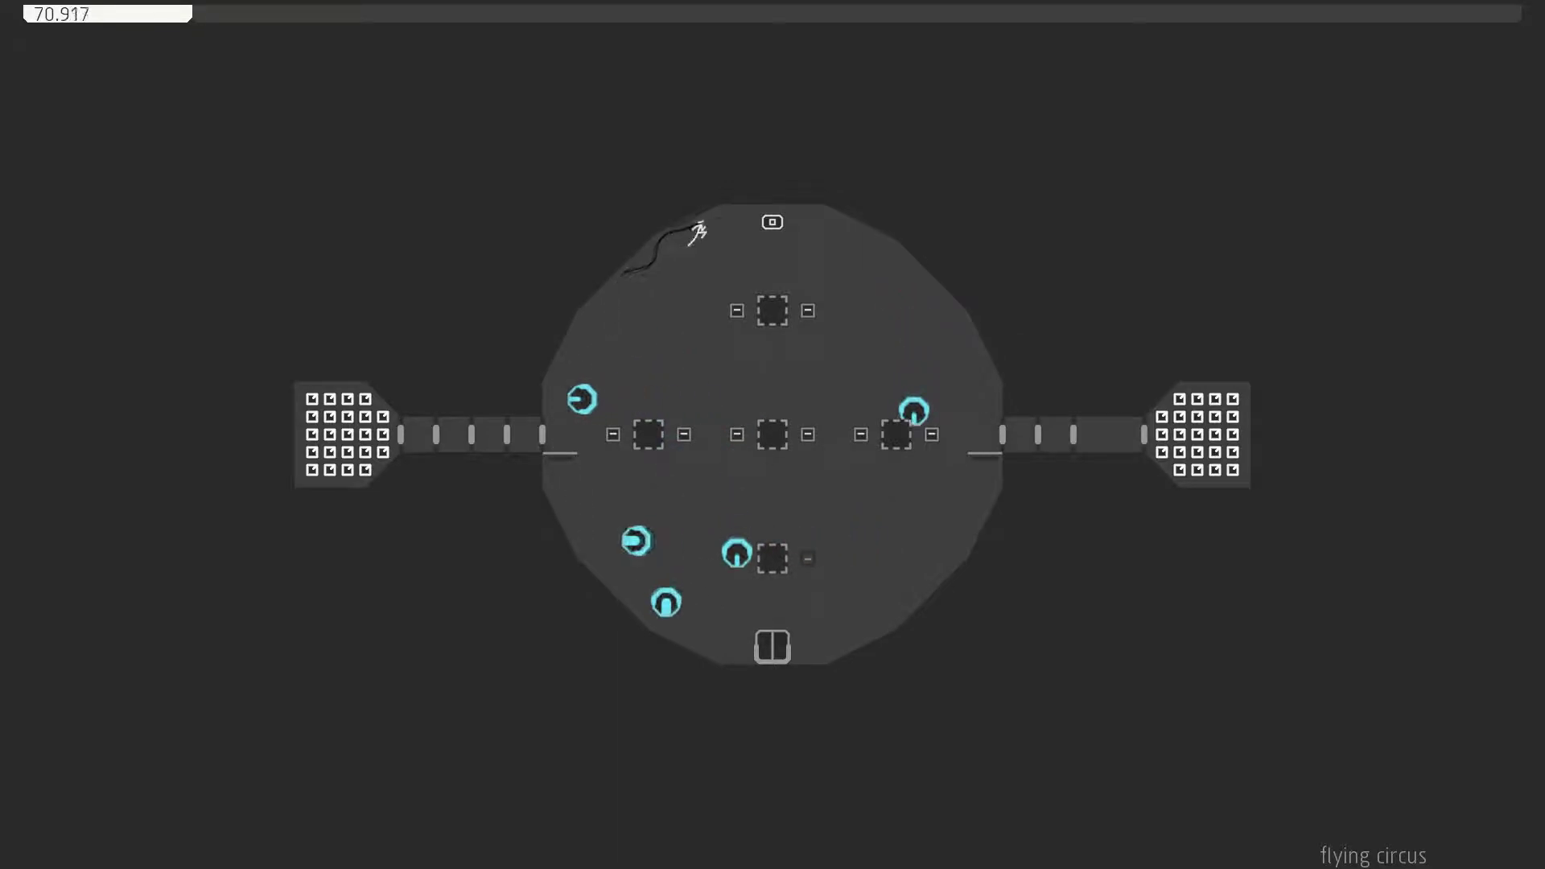
key("Right")
key("z")
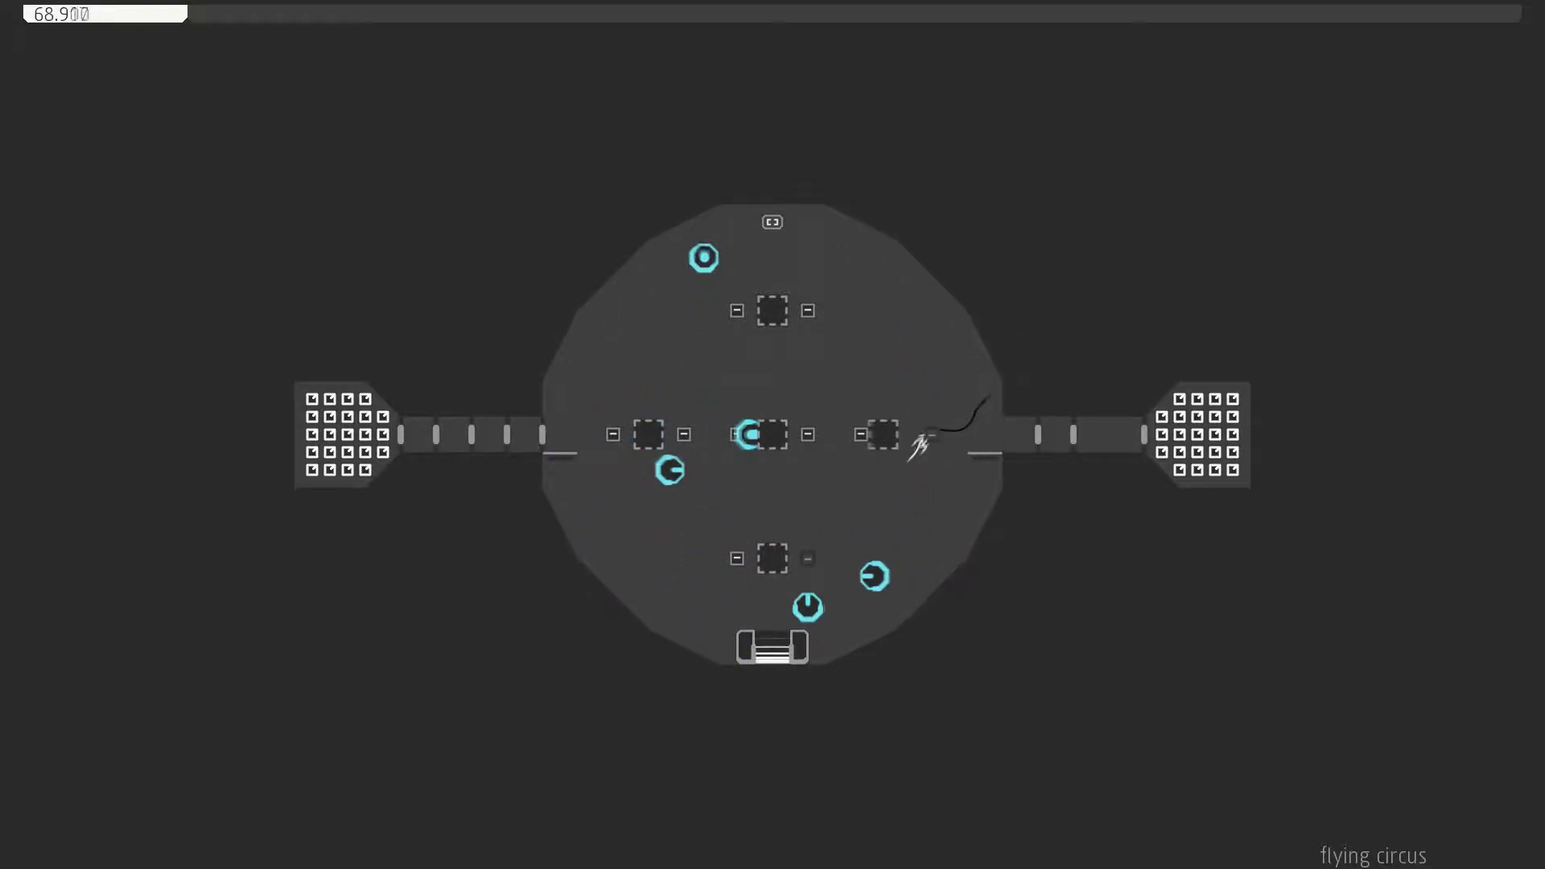
key("Left")
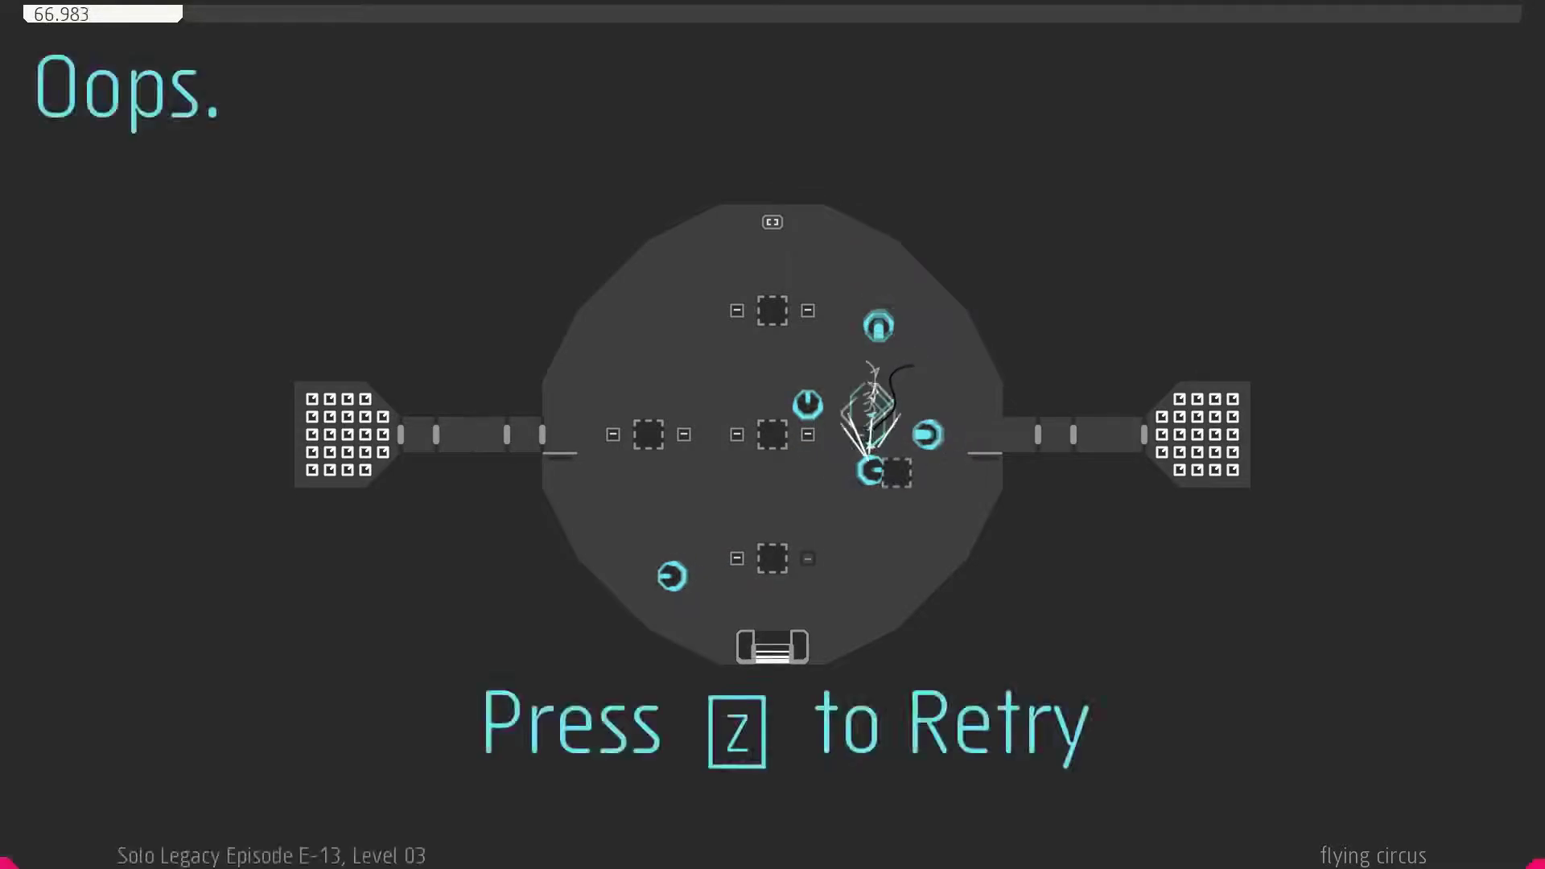
Restart, jump onto the lower-middle block, then drop back toward the exit door.
key("z")
key("z")
key("Right")
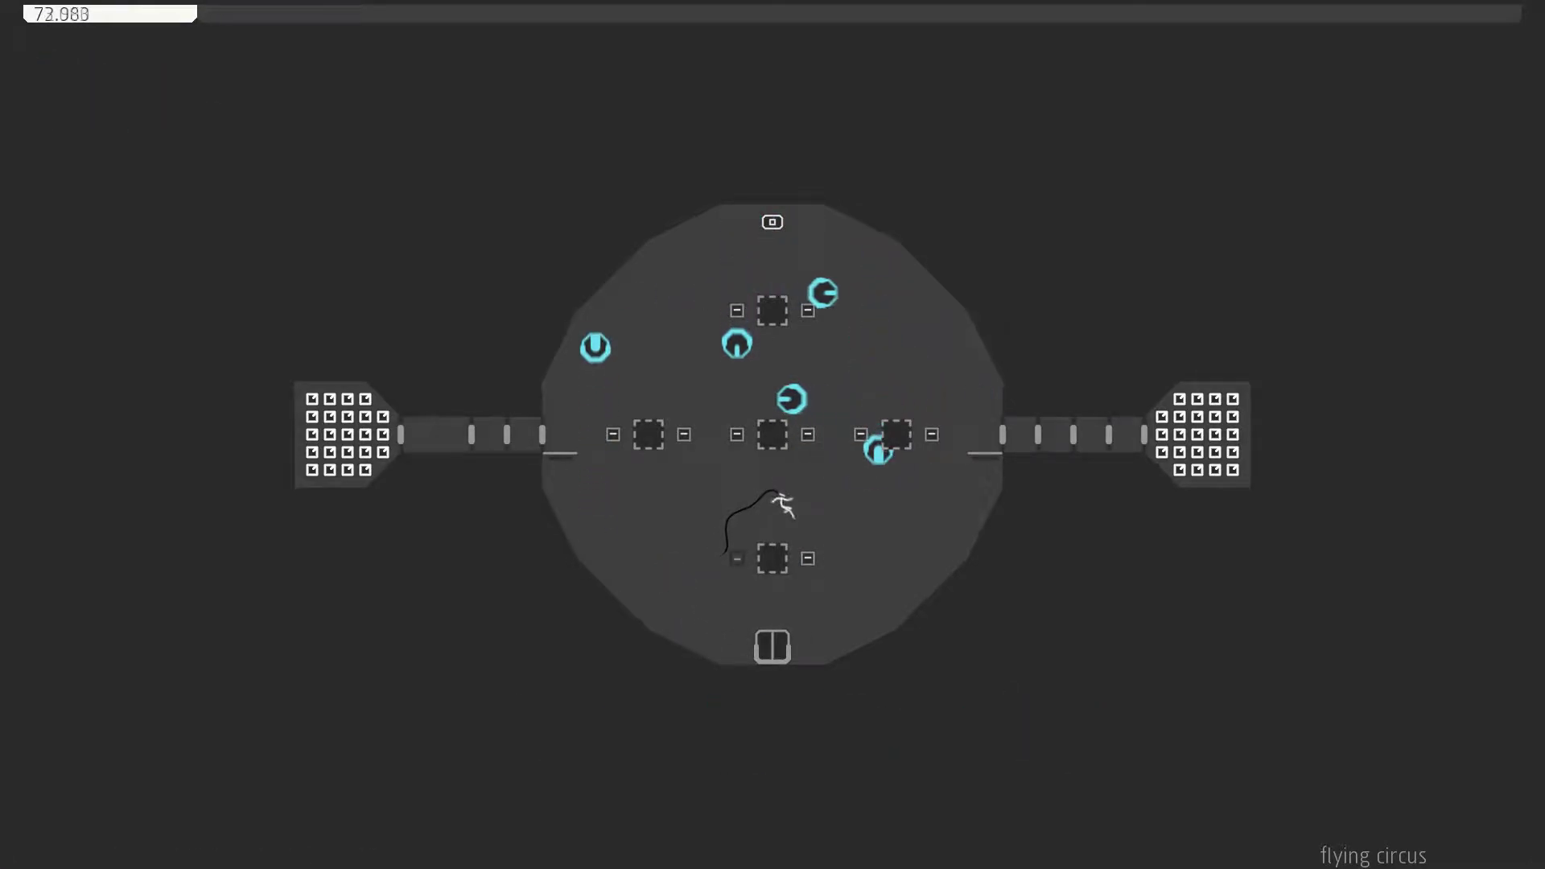
key("Right")
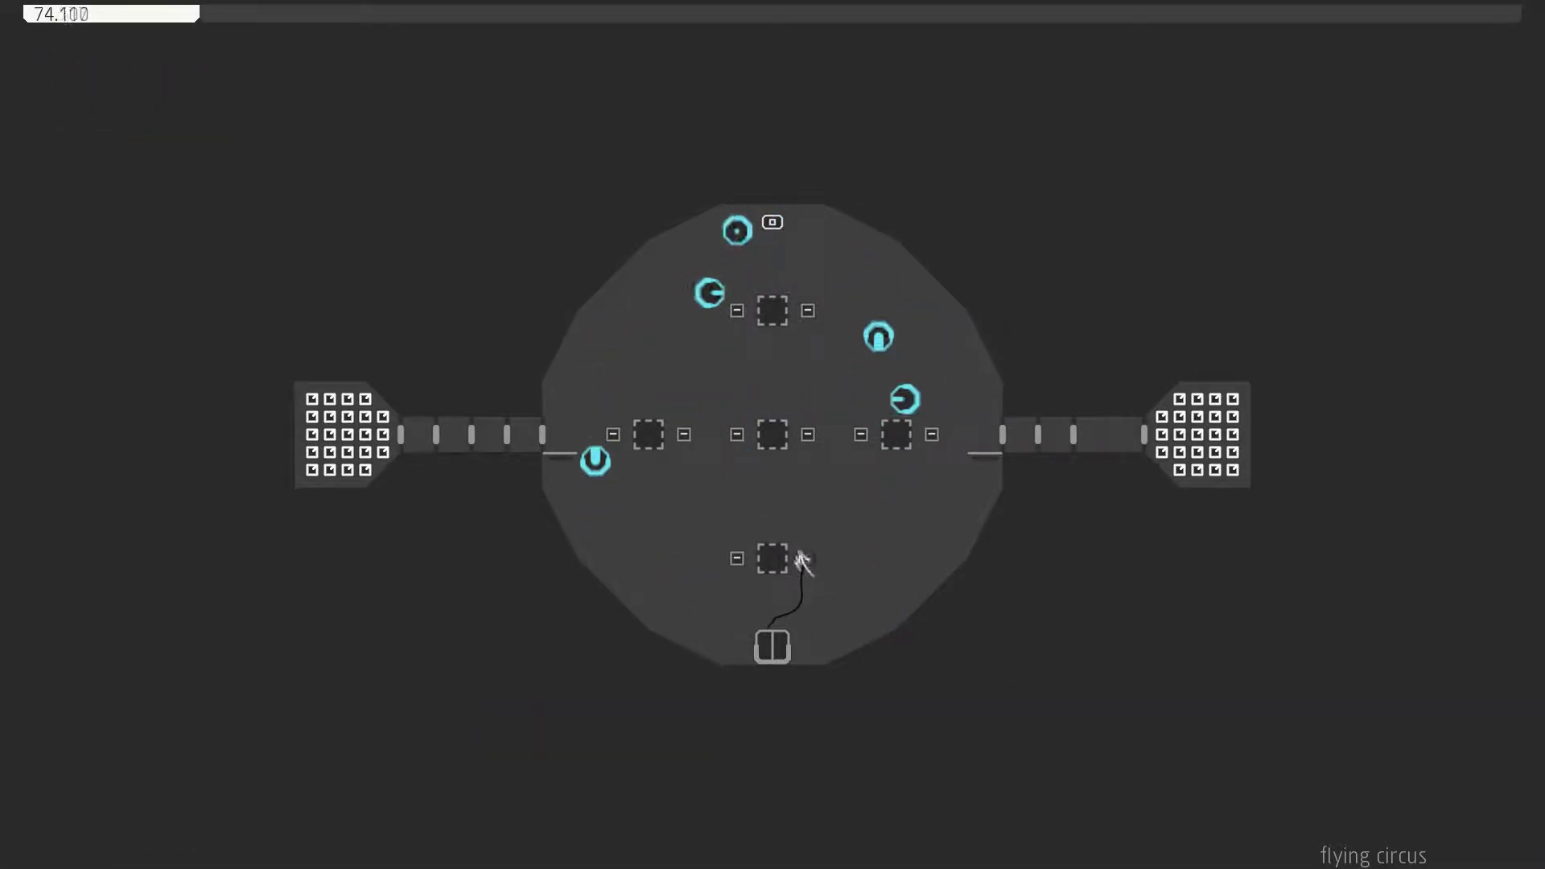
key("z")
key("Left")
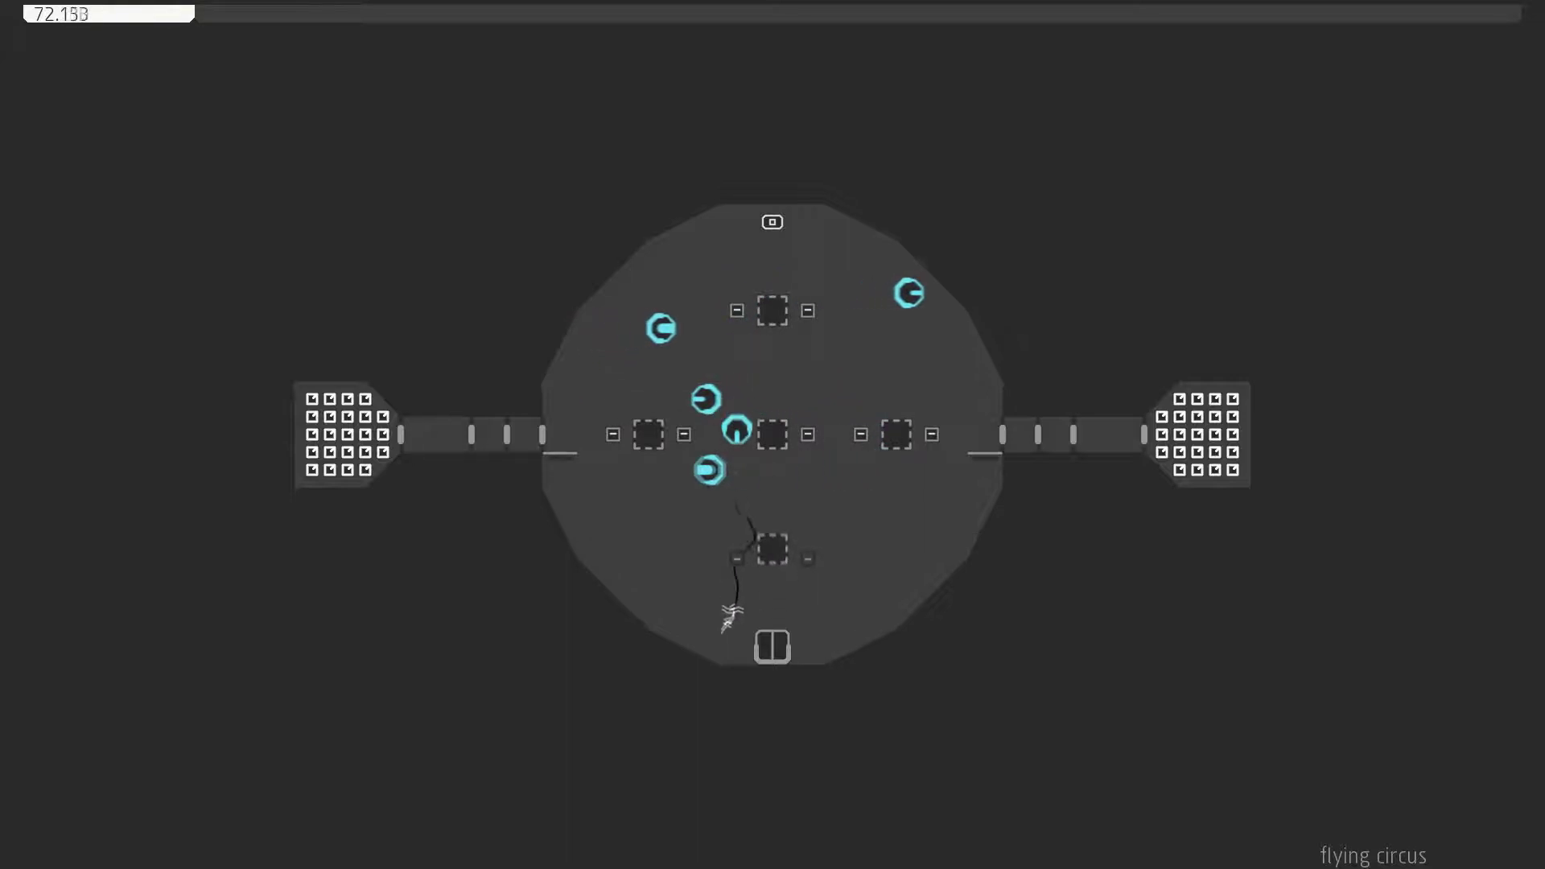
Jump up the right side to hit the exit switch, then work left across the middle row.
key("Right")
key("z")
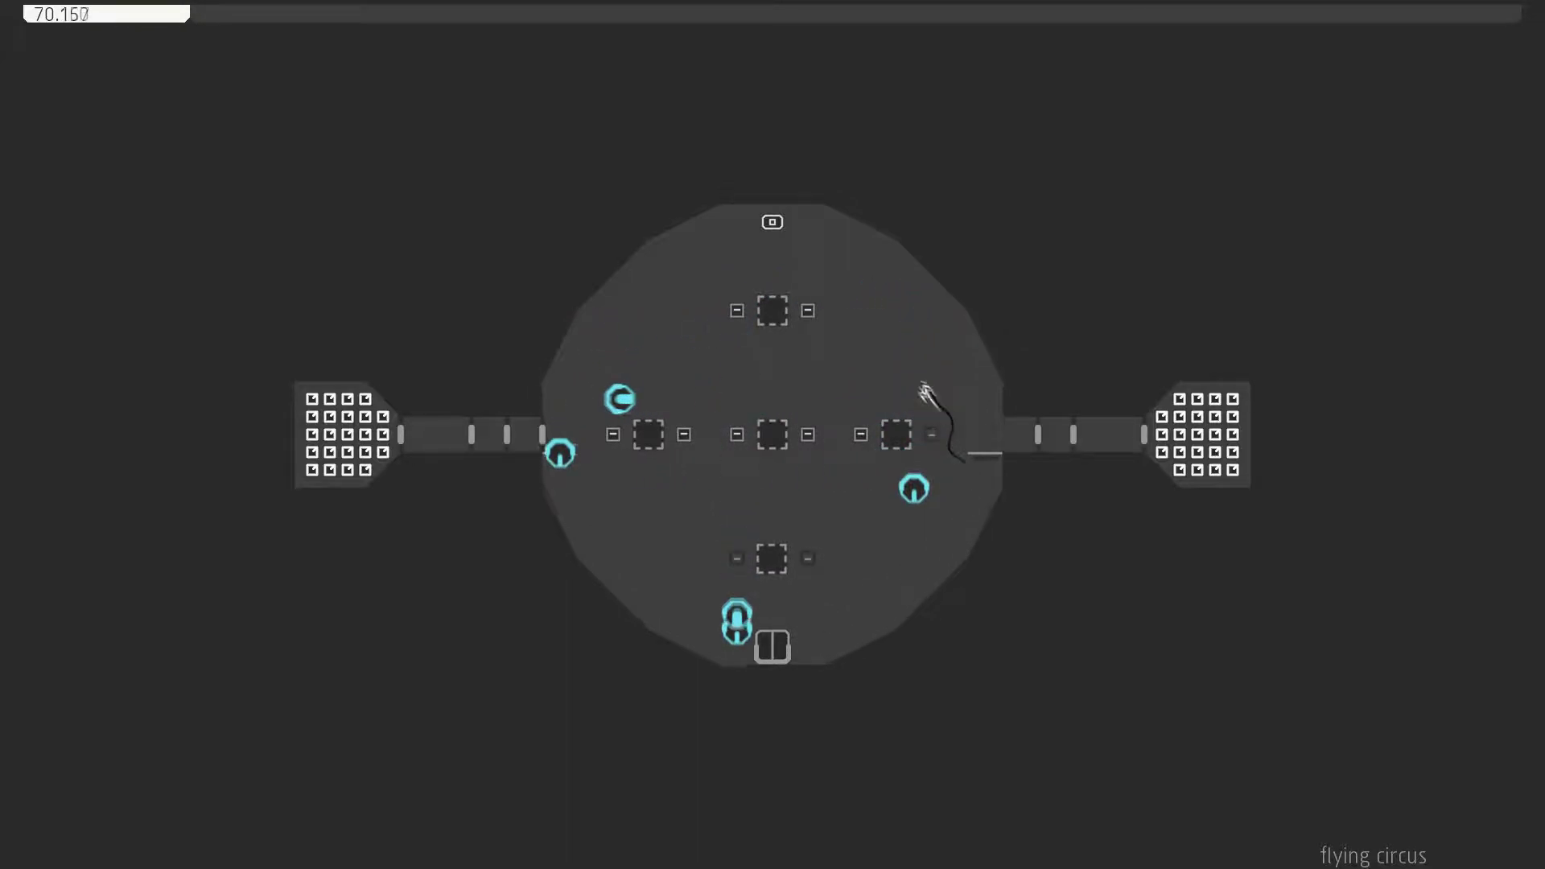
key("Left")
key("z")
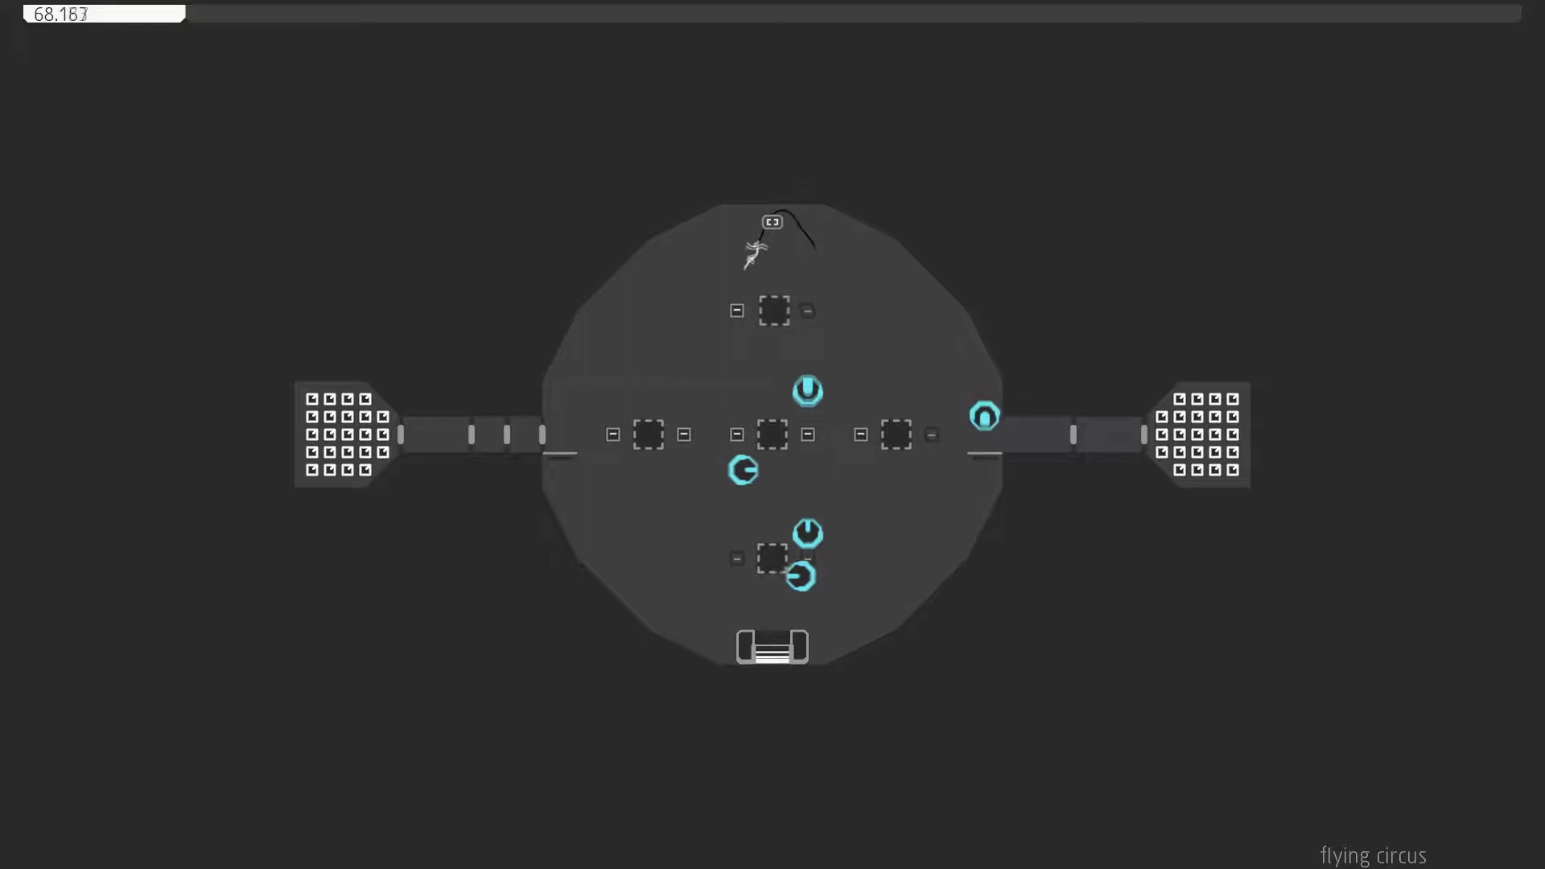
key("Left")
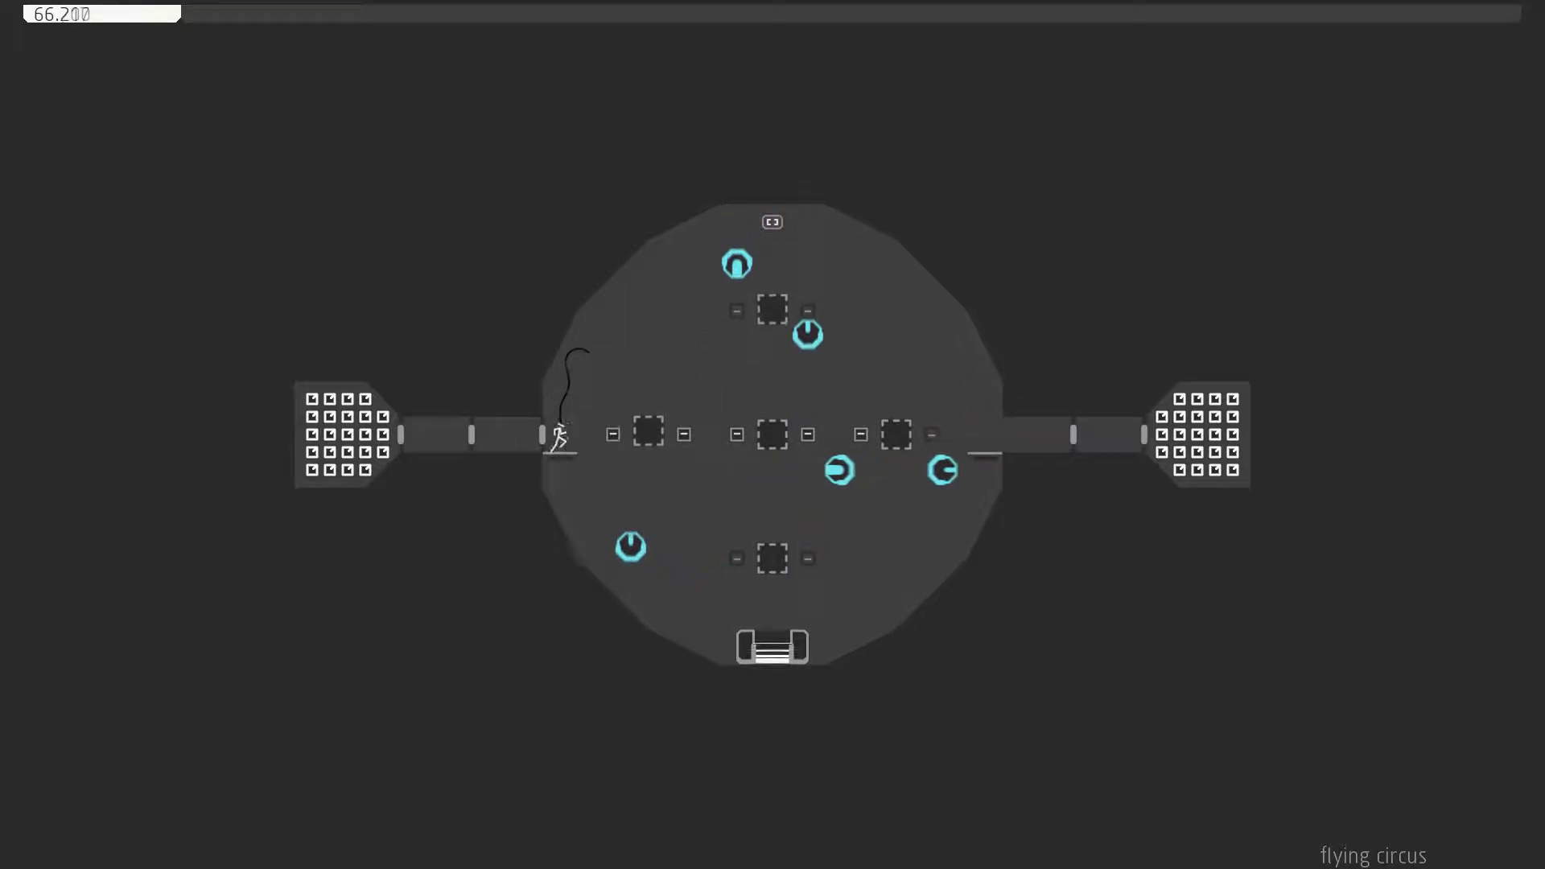
key("Right")
key("z")
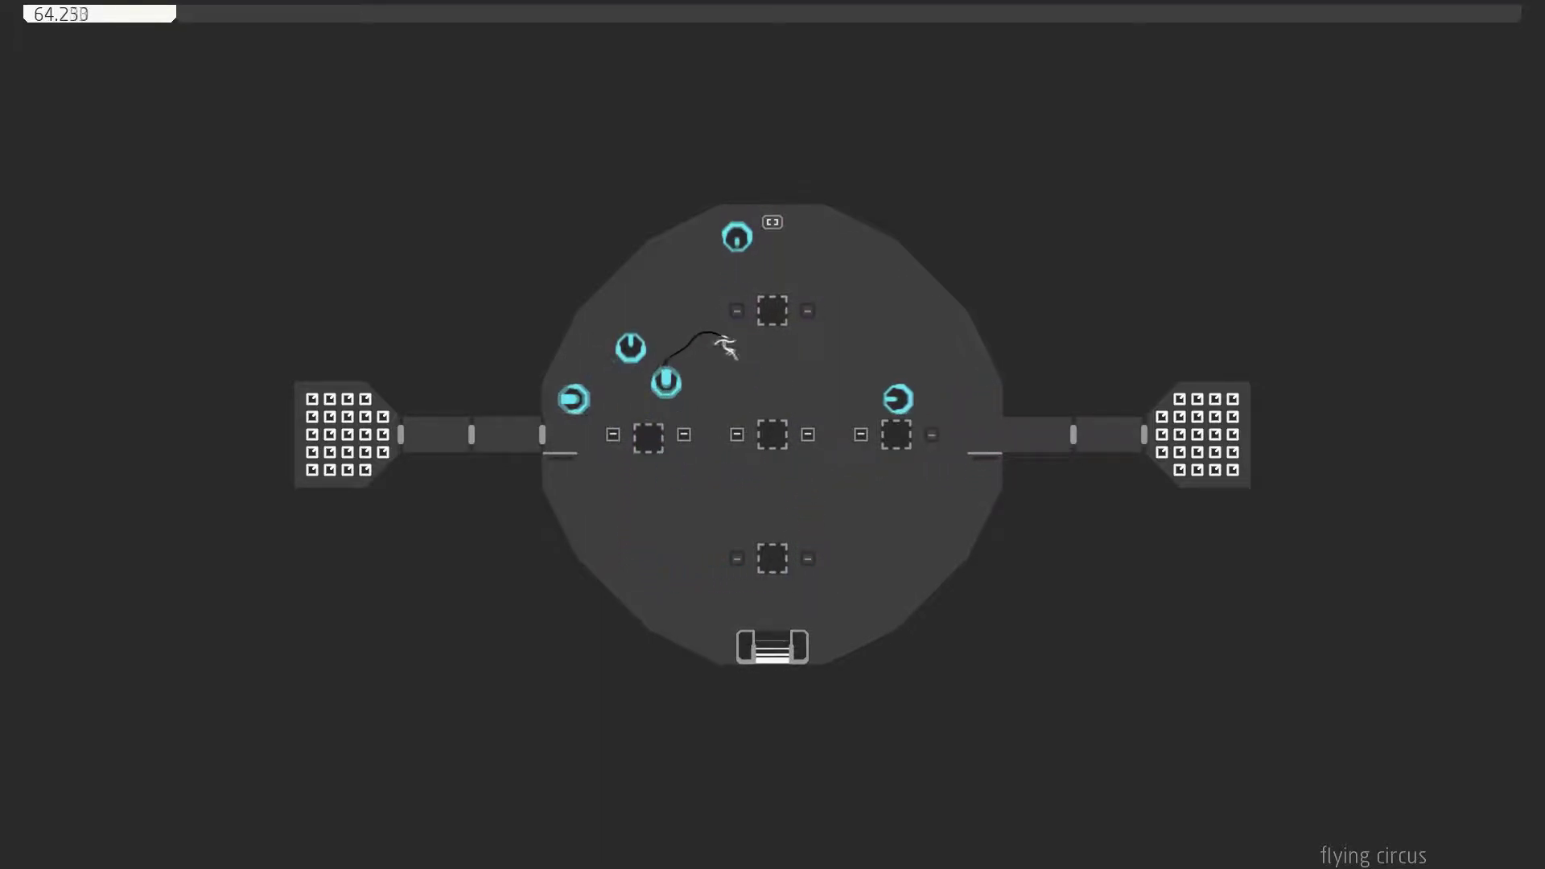
key("Left")
key("z")
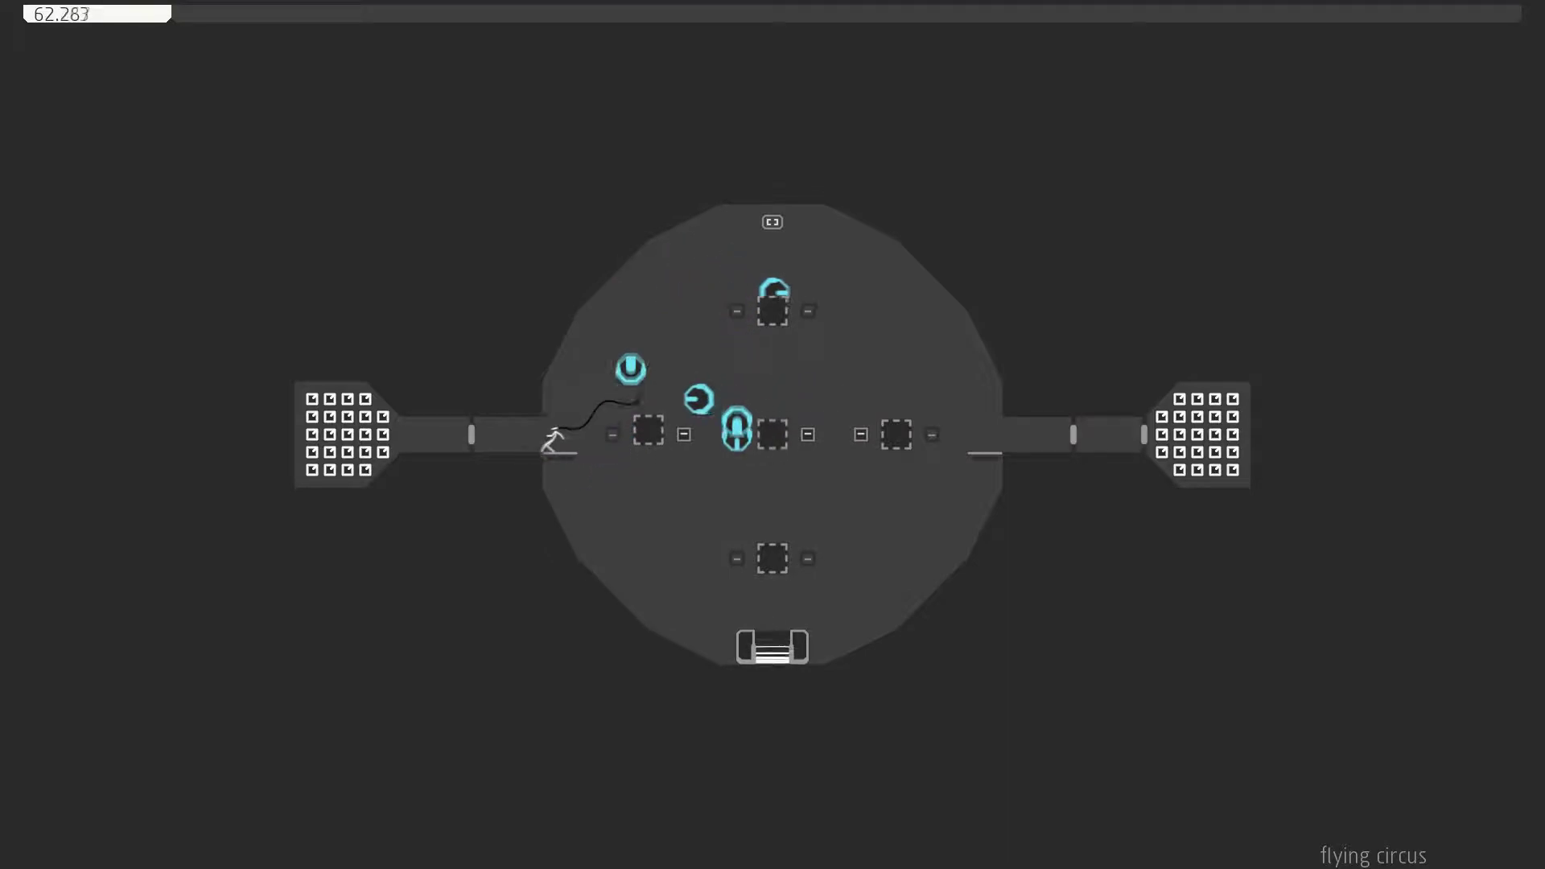
Restart and jump left from the bottom toward the left middle block.
key("z")
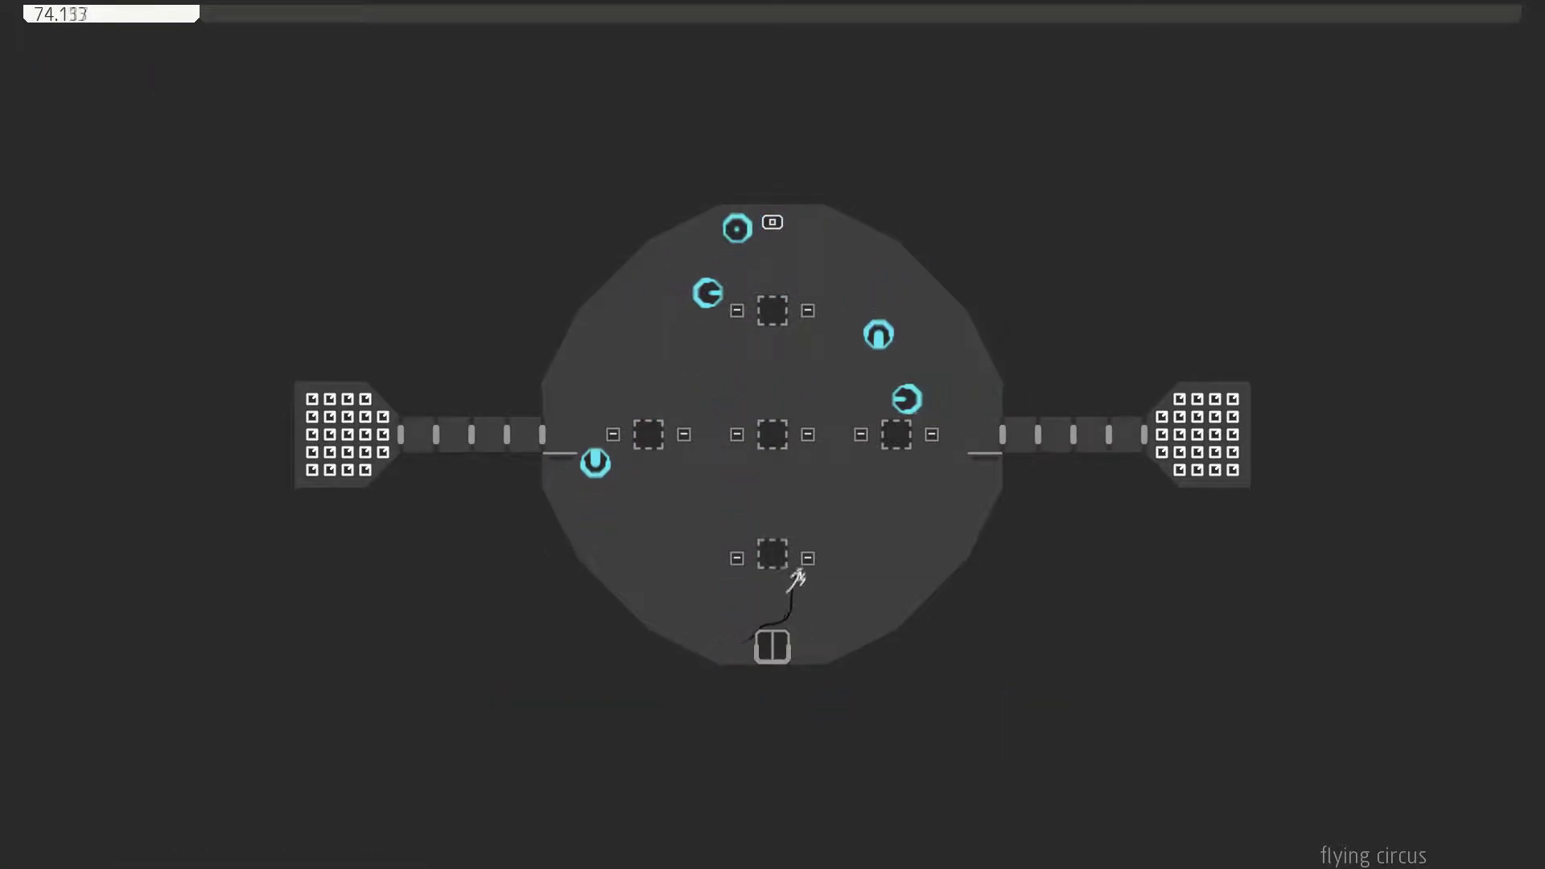
key("z")
key("Left")
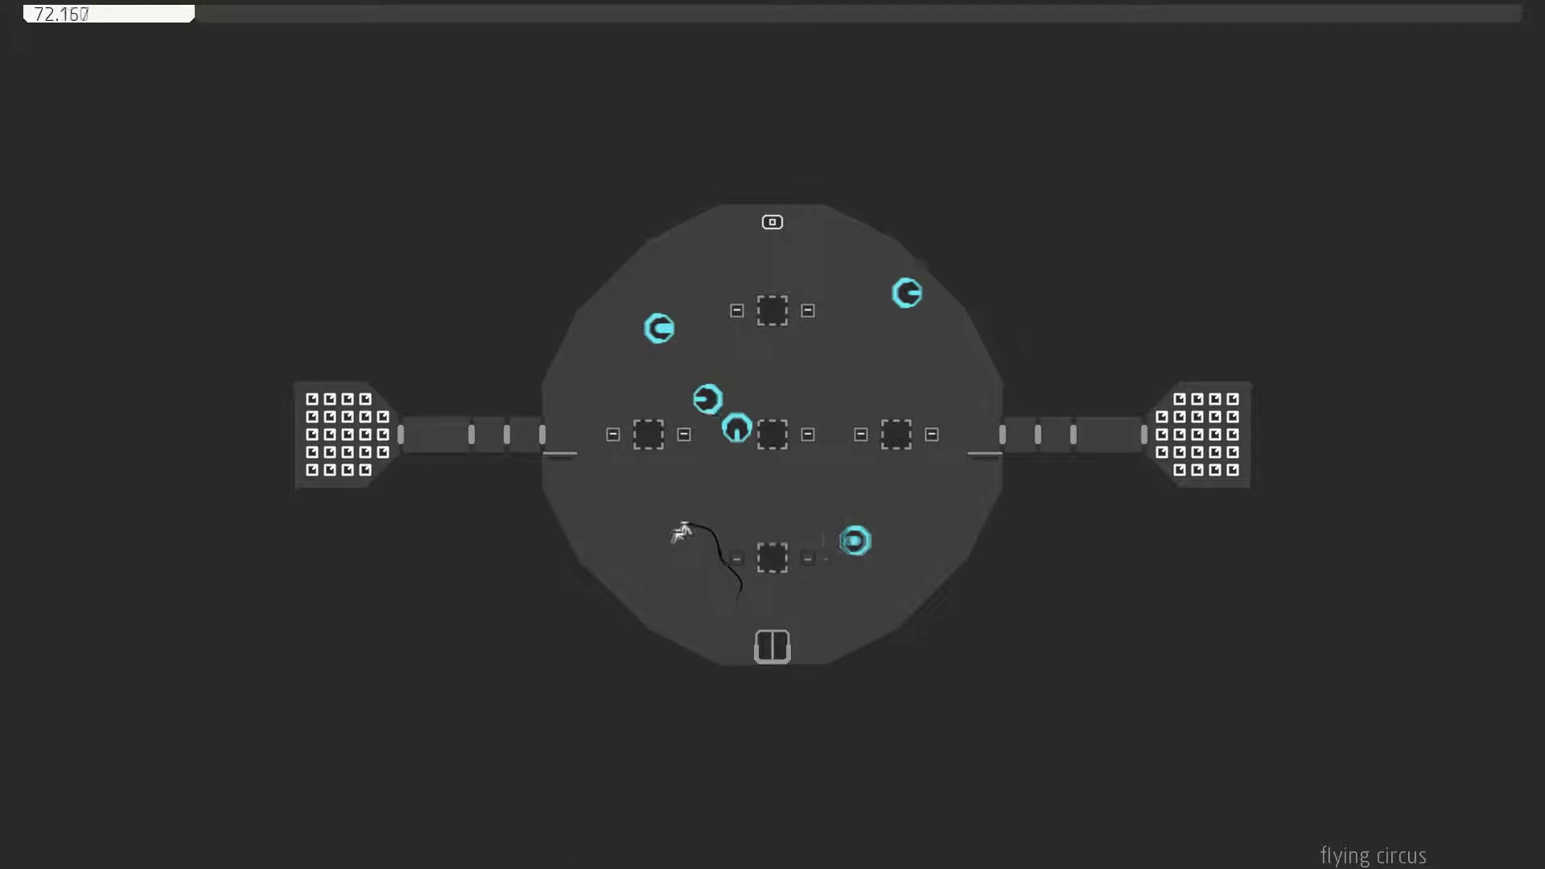
key("z")
key("z")
key("z")
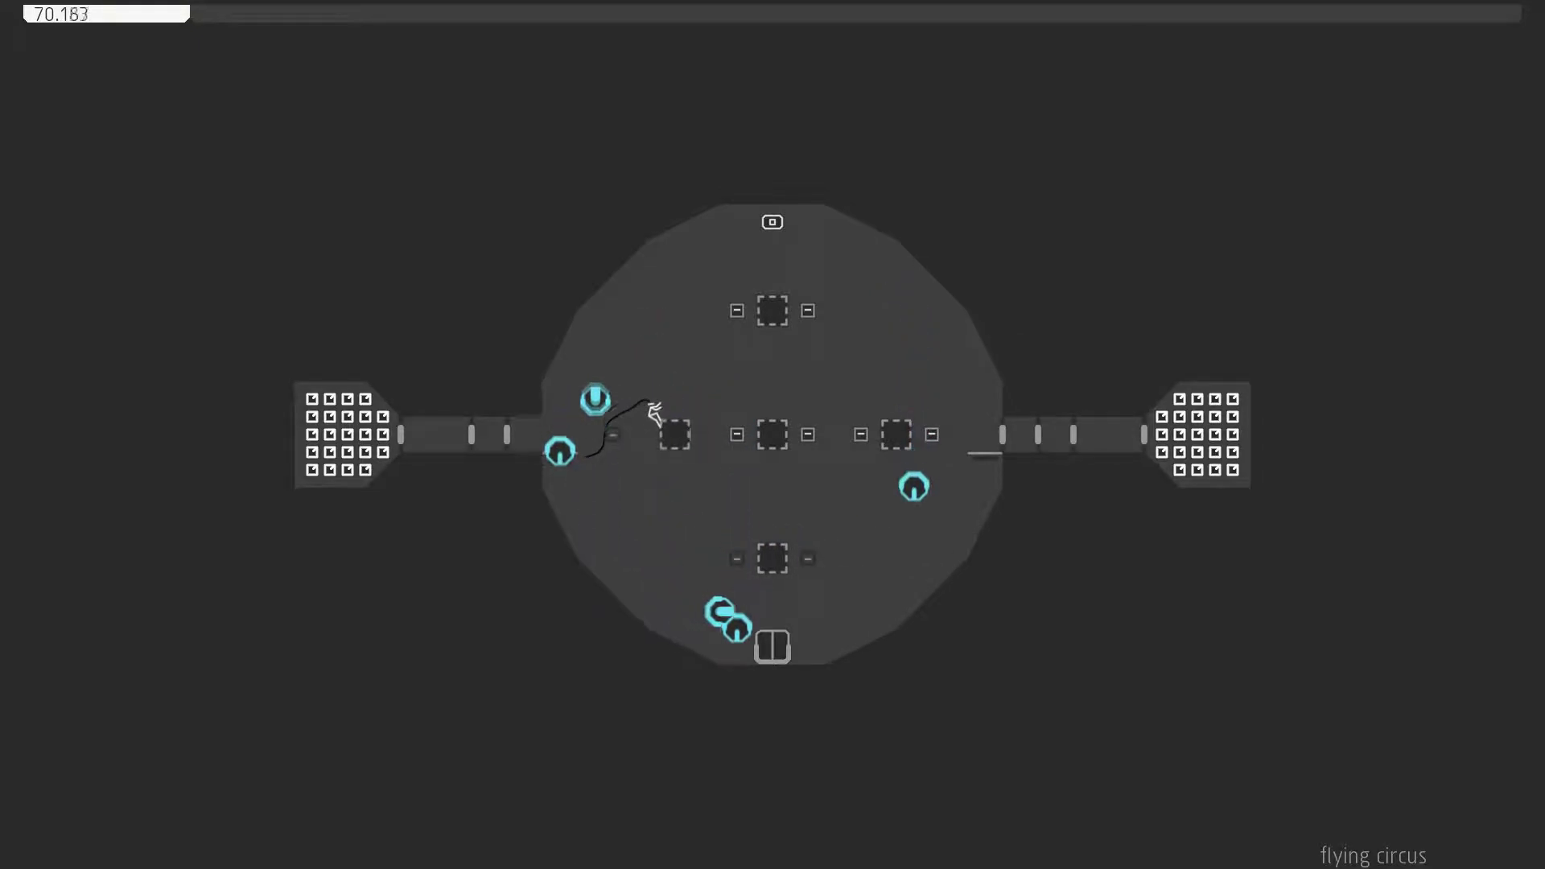
Restart, jump up-left toward the centre, and climb the left wall until killed.
key("z")
key("z")
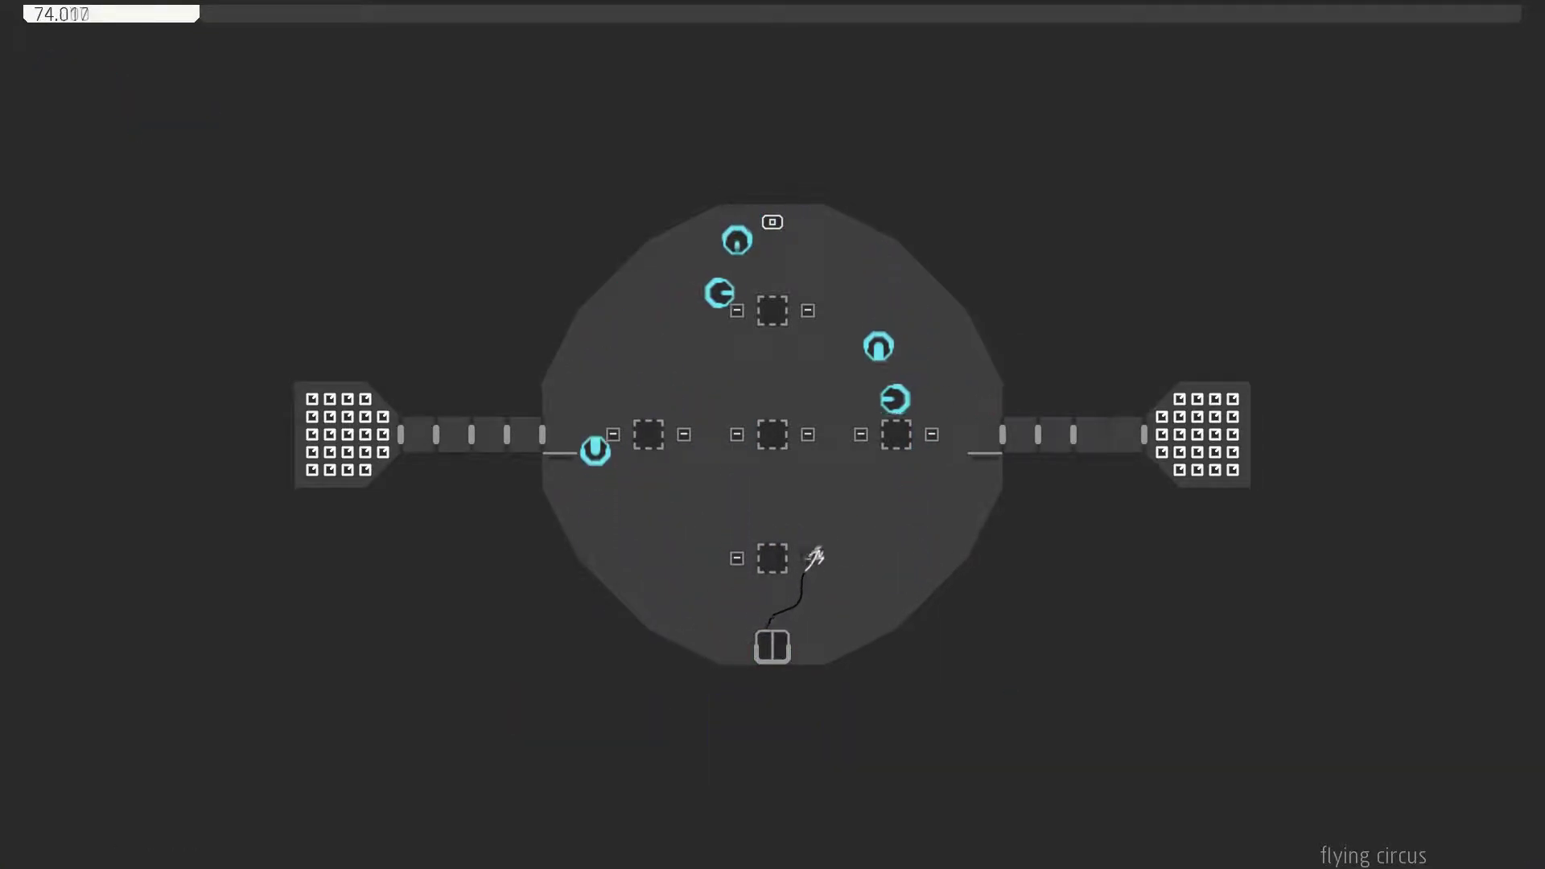
key("z")
key("Left")
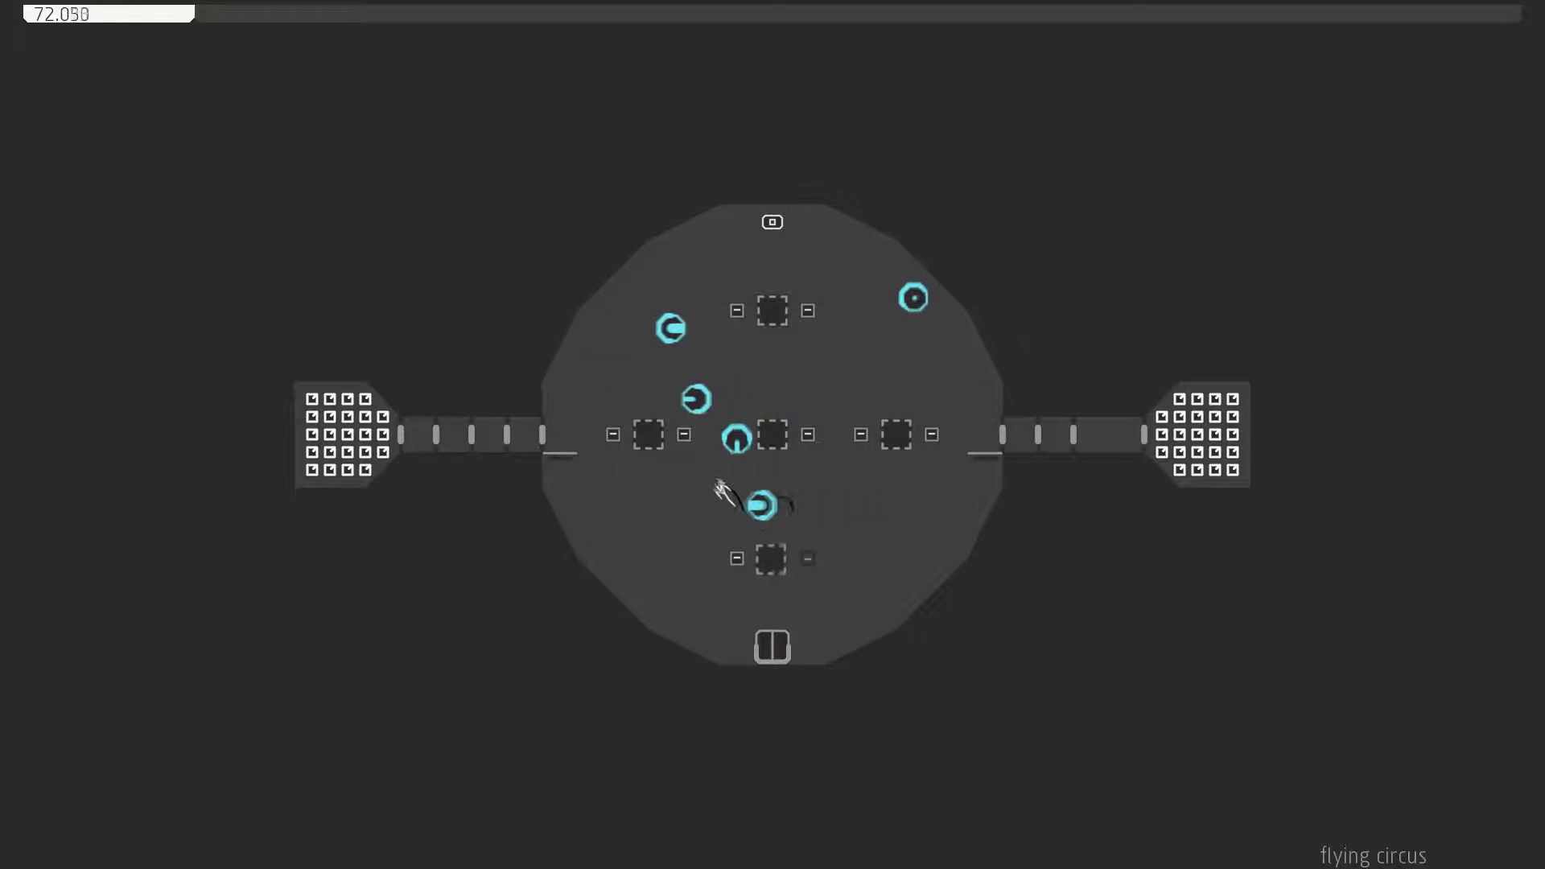
key("z")
key("Left")
key("z")
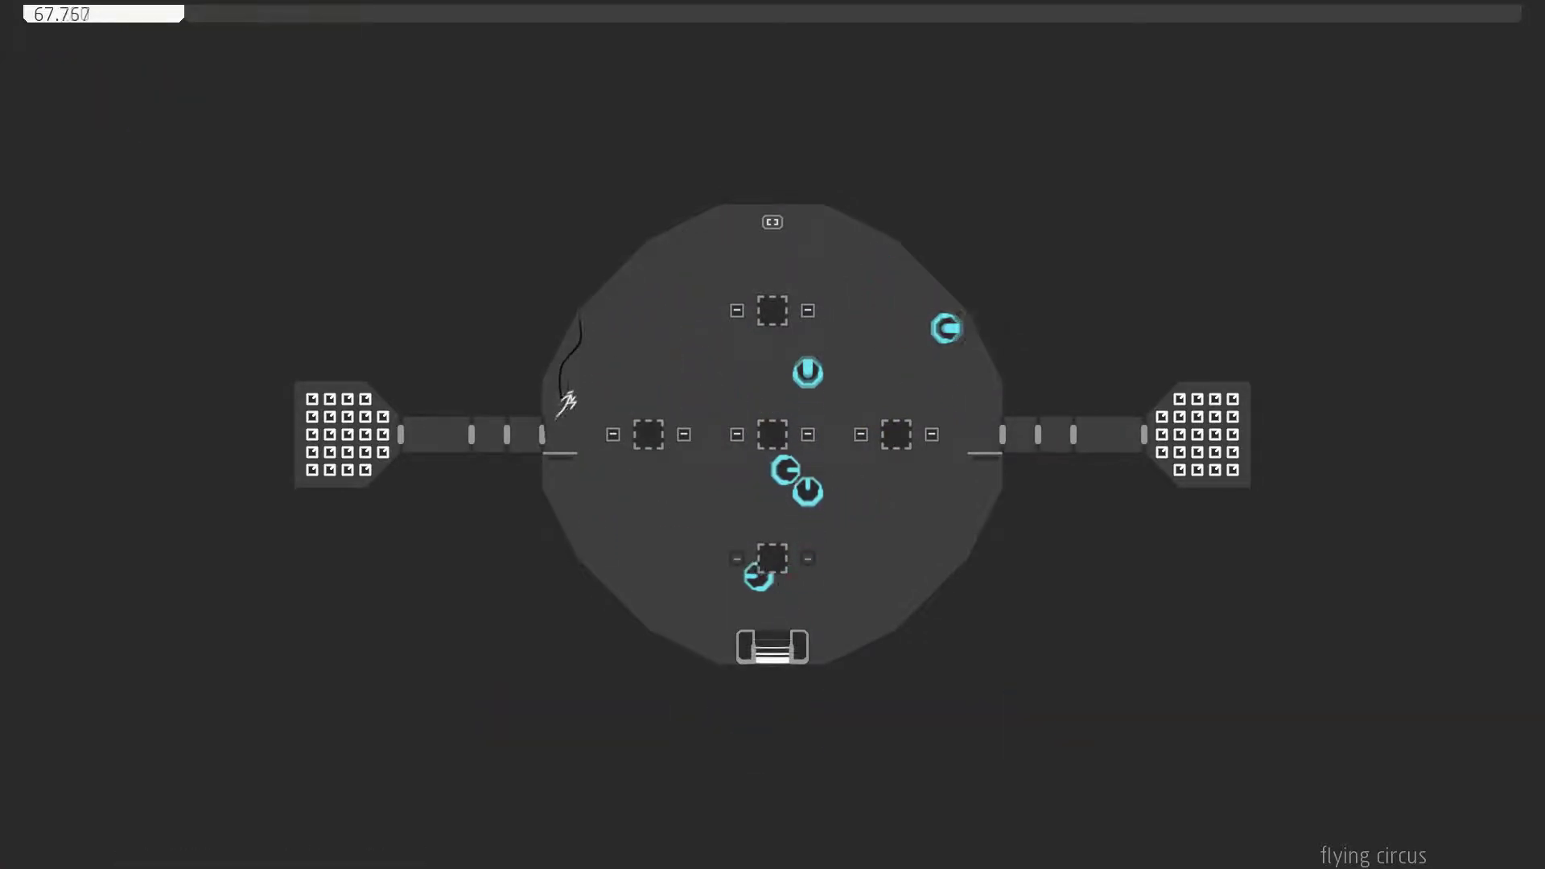
key("Right")
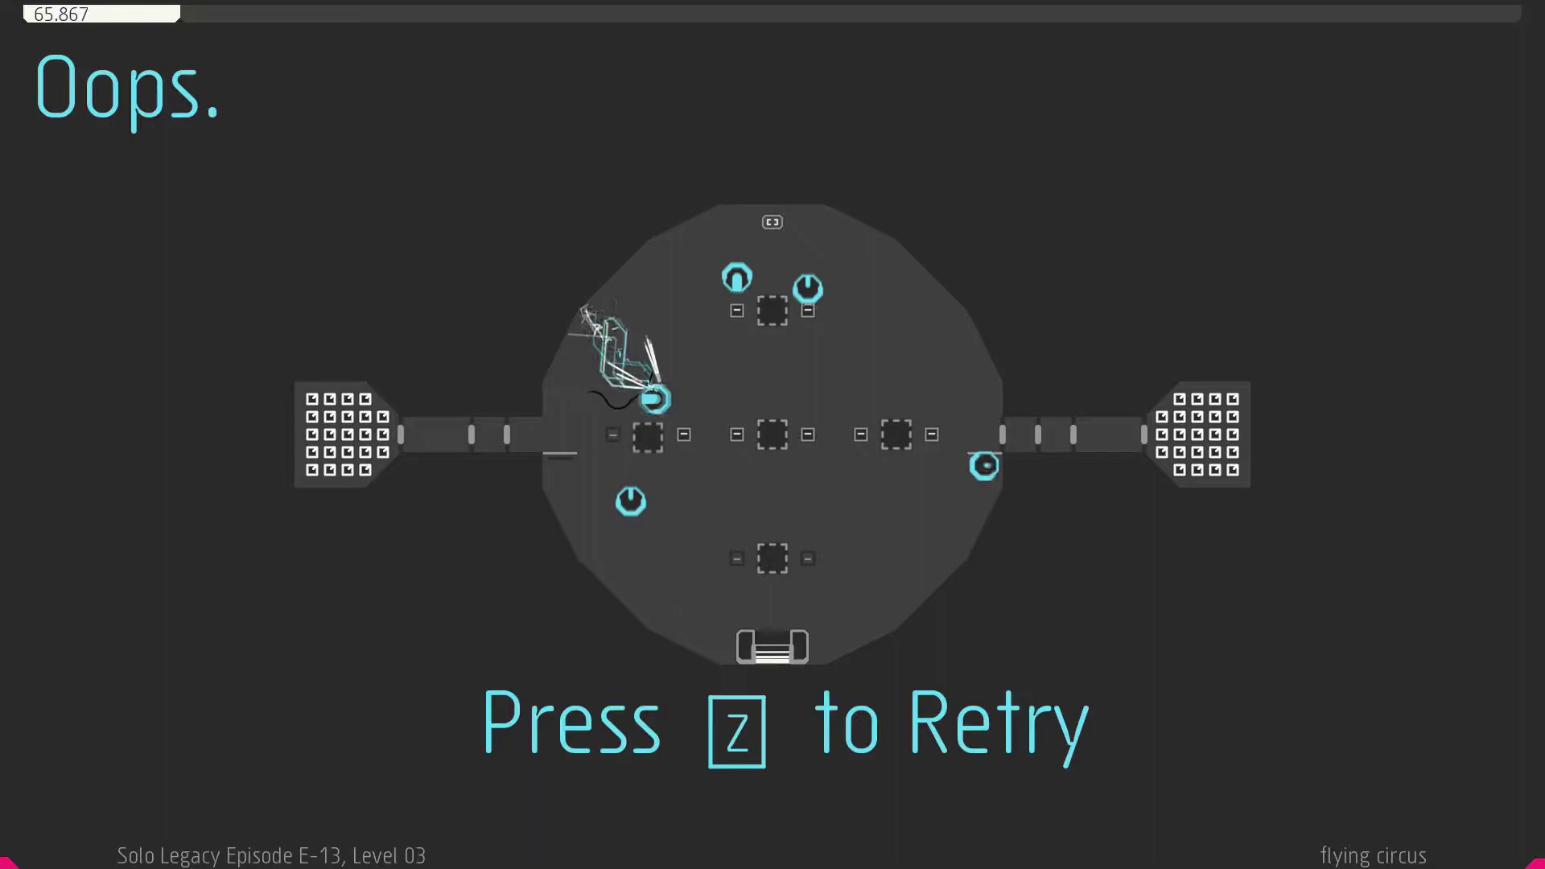
Restart flying circus and jump up-right from the bottom spawn.
key("z")
key("z")
key("Right")
key("z")
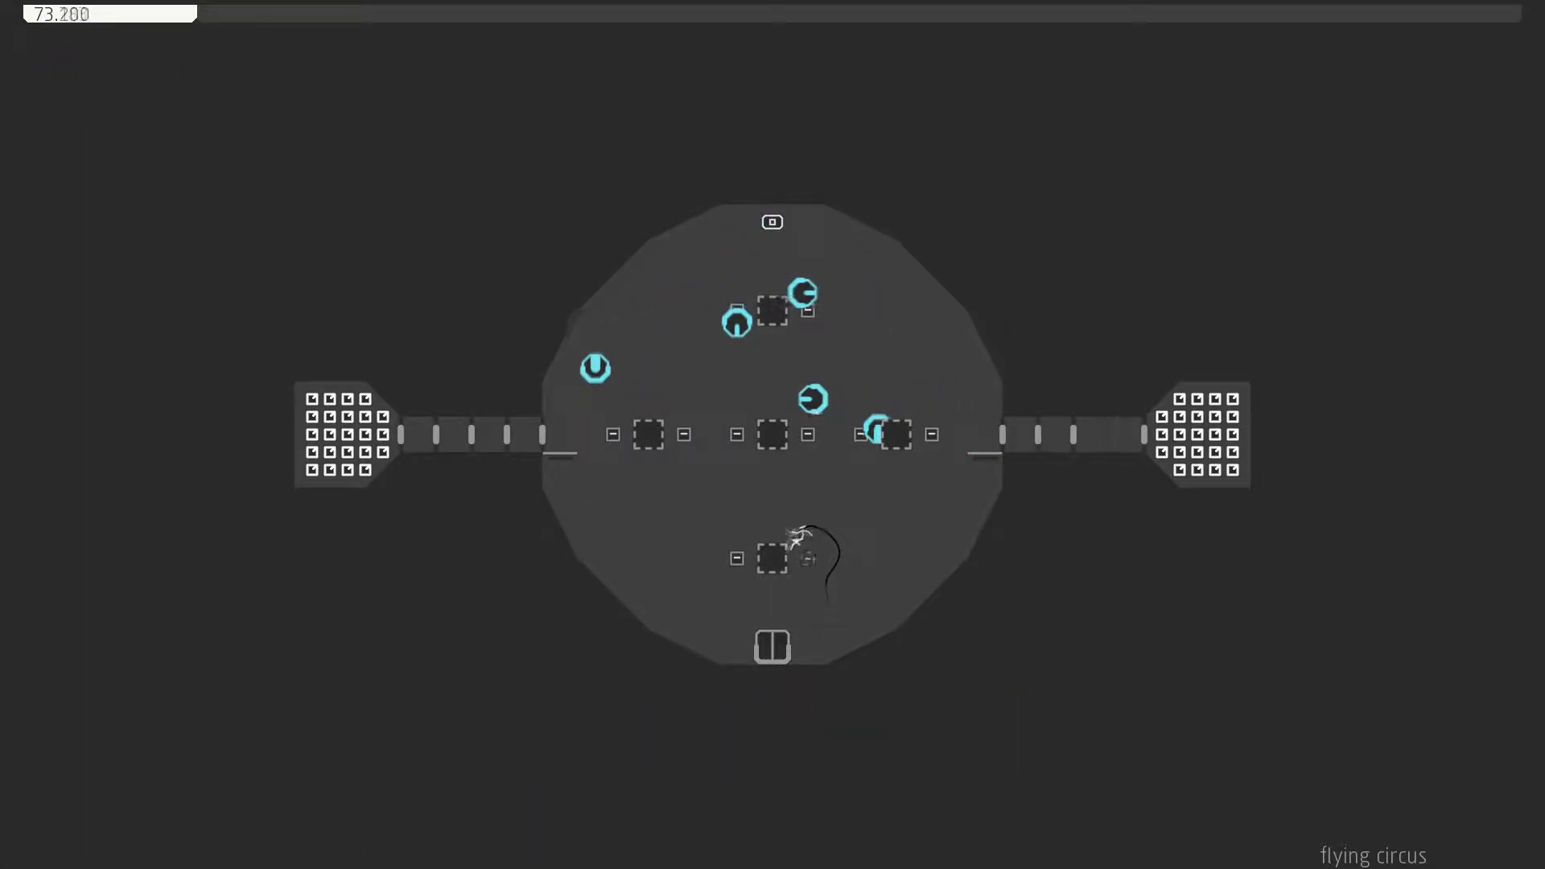
After dying, retry and jump across the bottom block.
key("z")
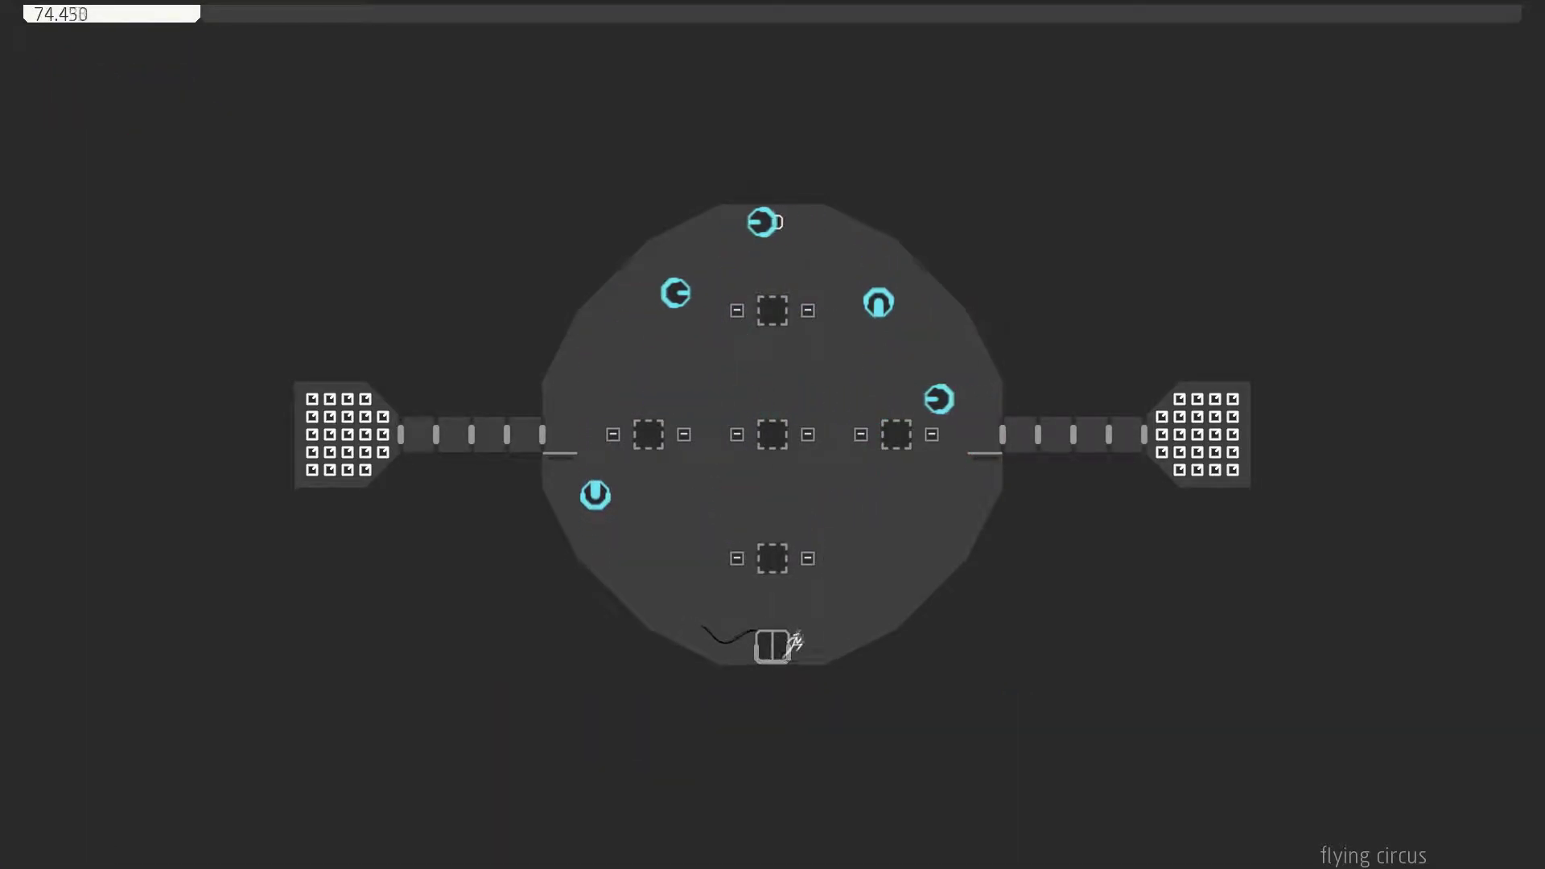
key("Right")
key("z")
key("Left")
key("z")
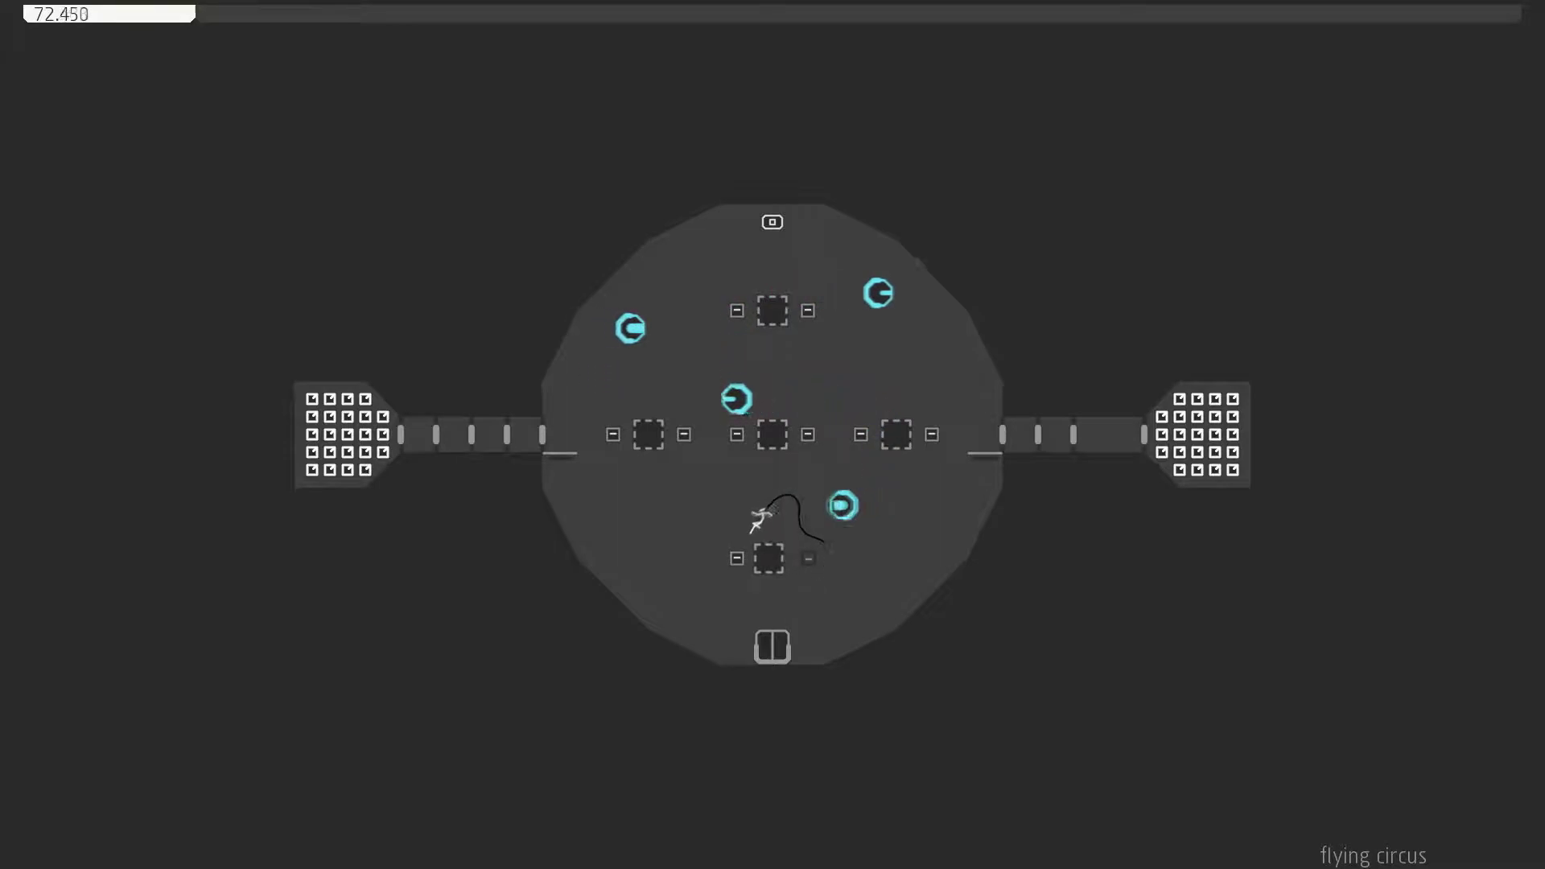
key("Right")
key("z")
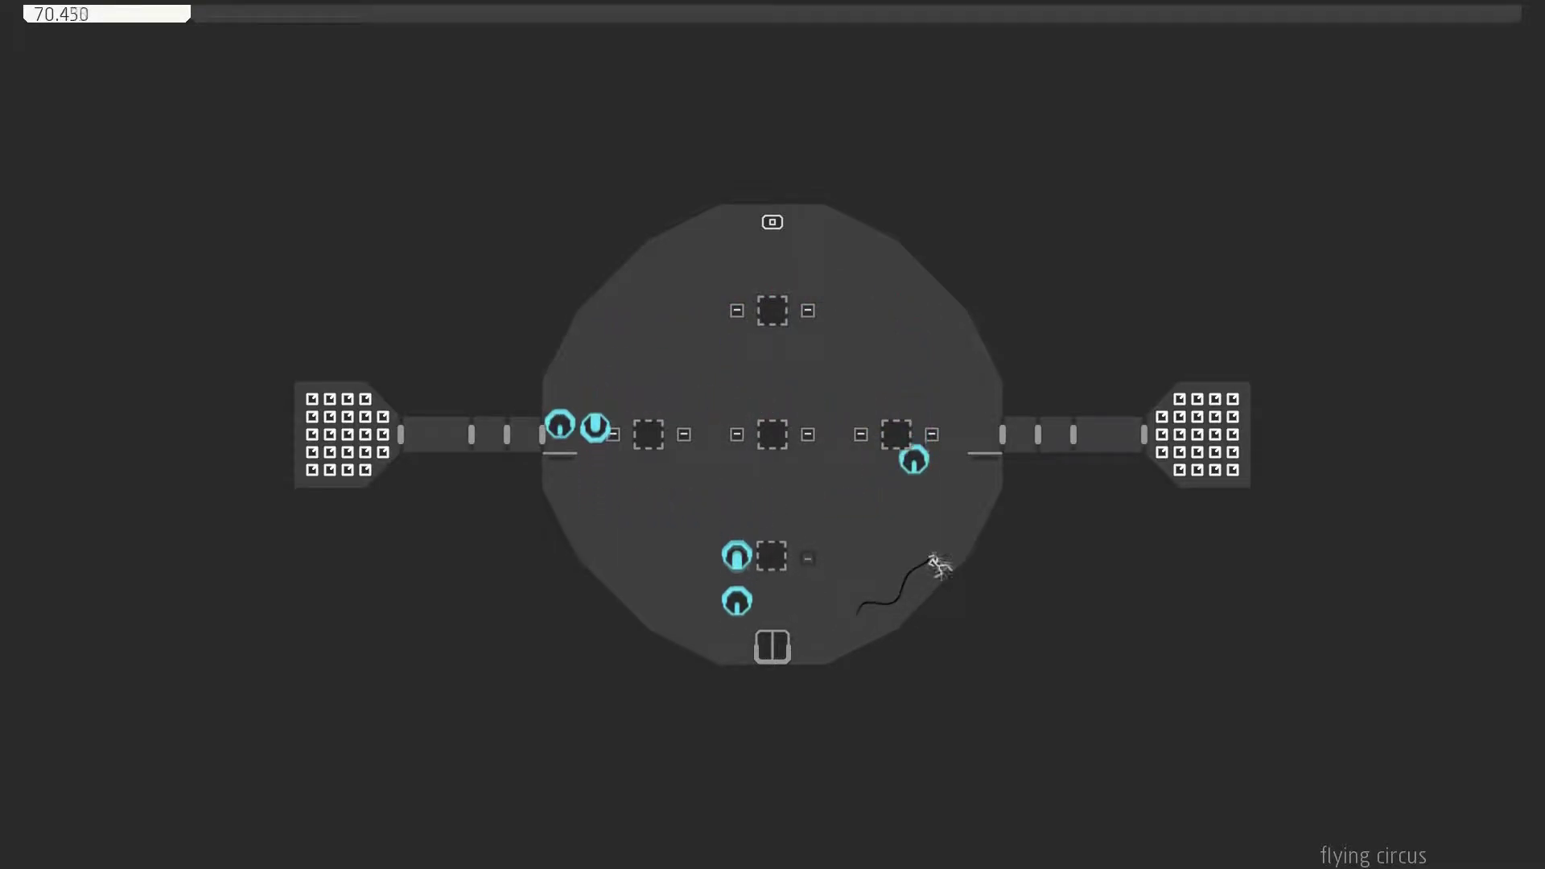
Cross the arena left and right, climbing to the top centre and dropping down-left.
key("Left")
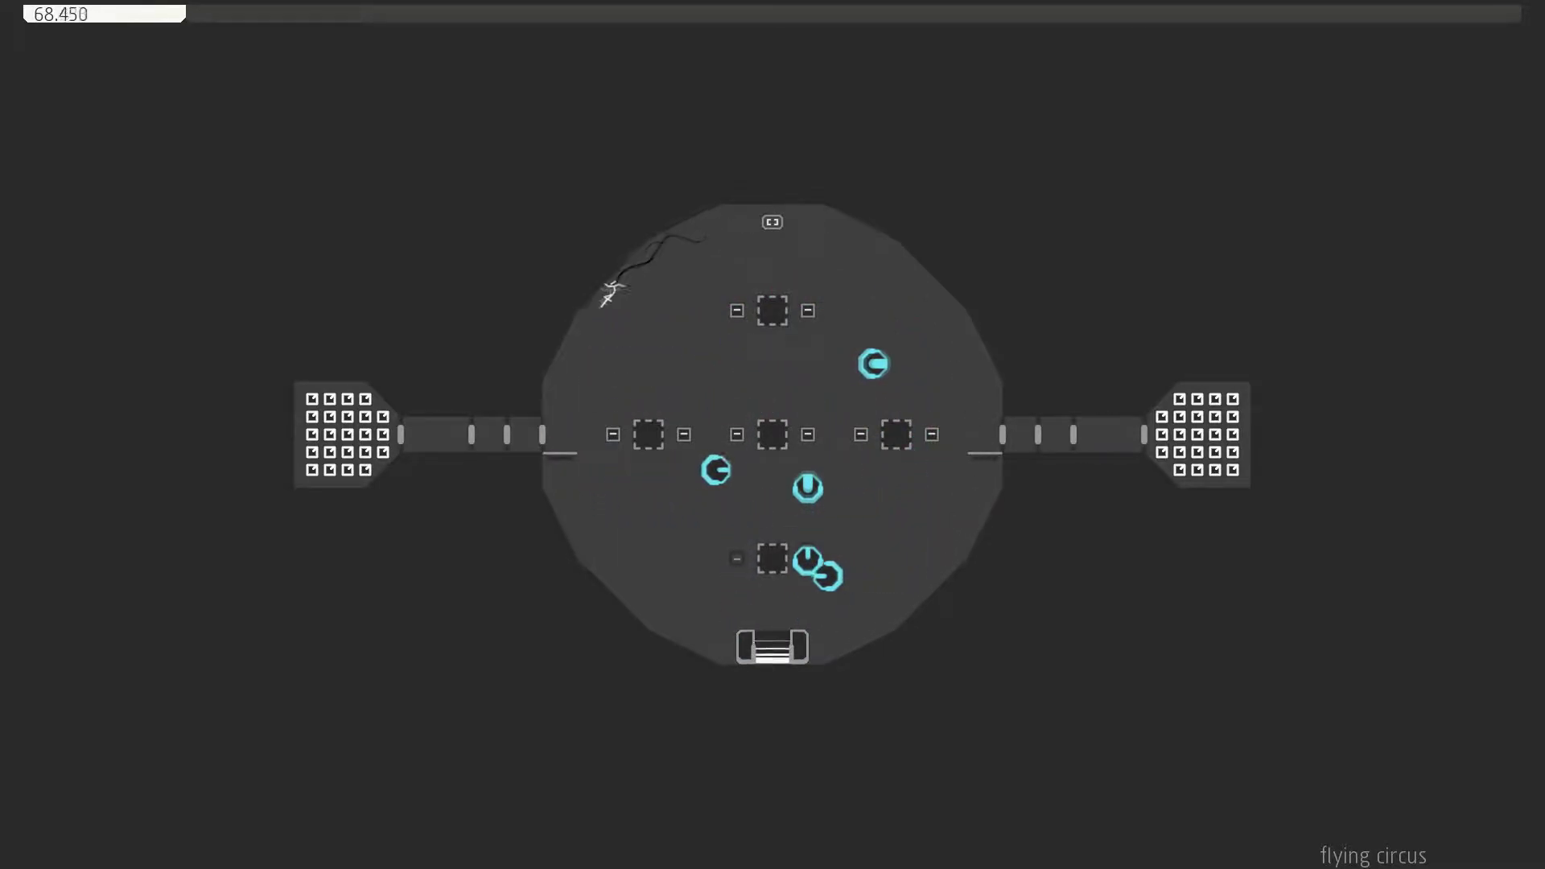
key("z")
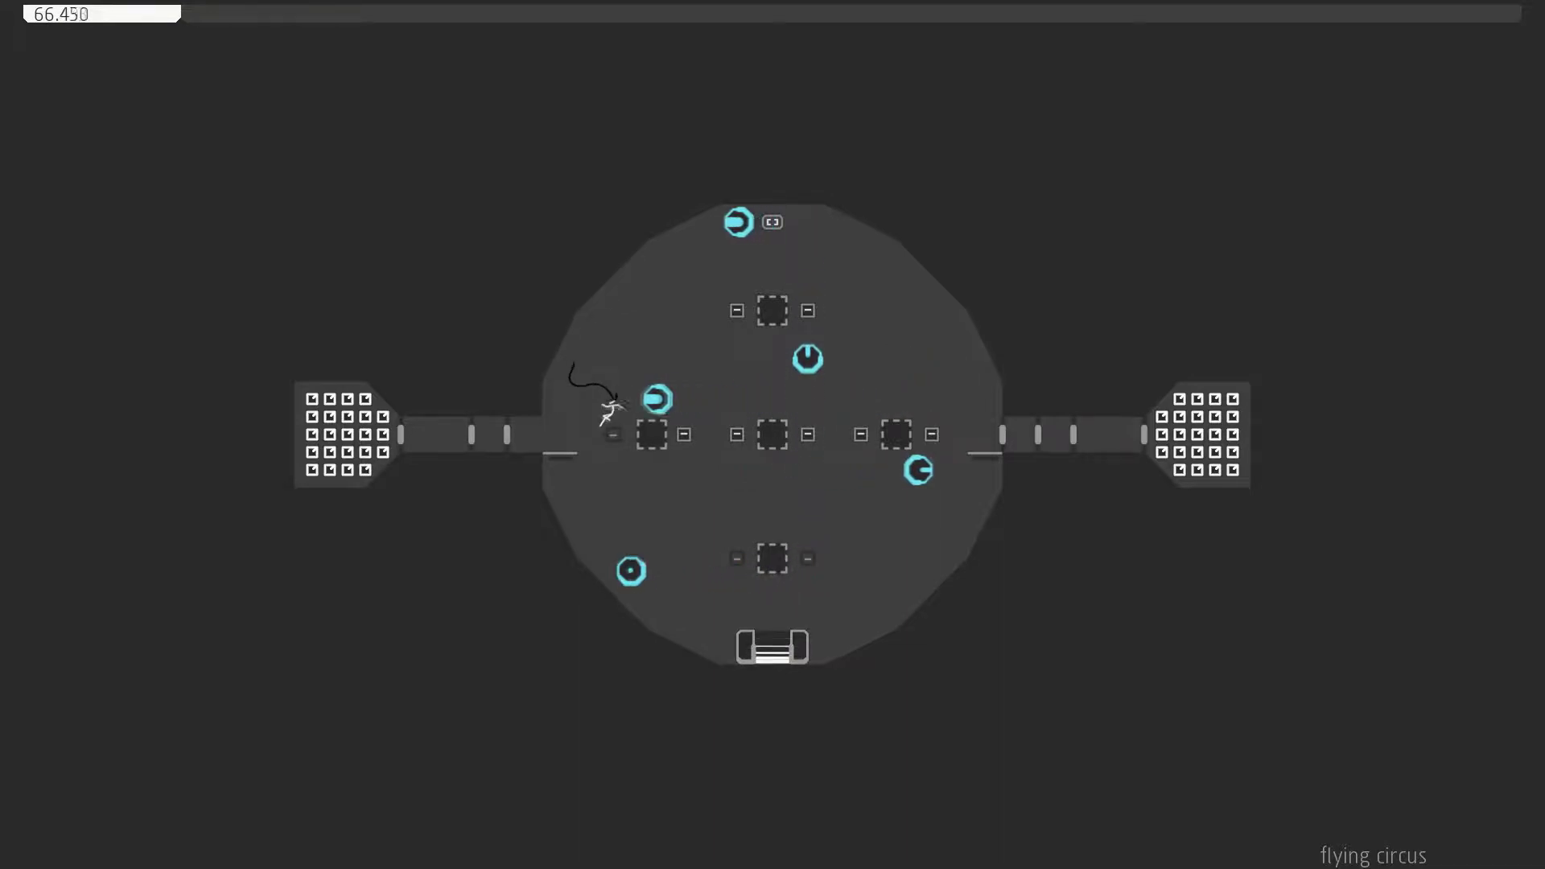
key("Right")
key("Right")
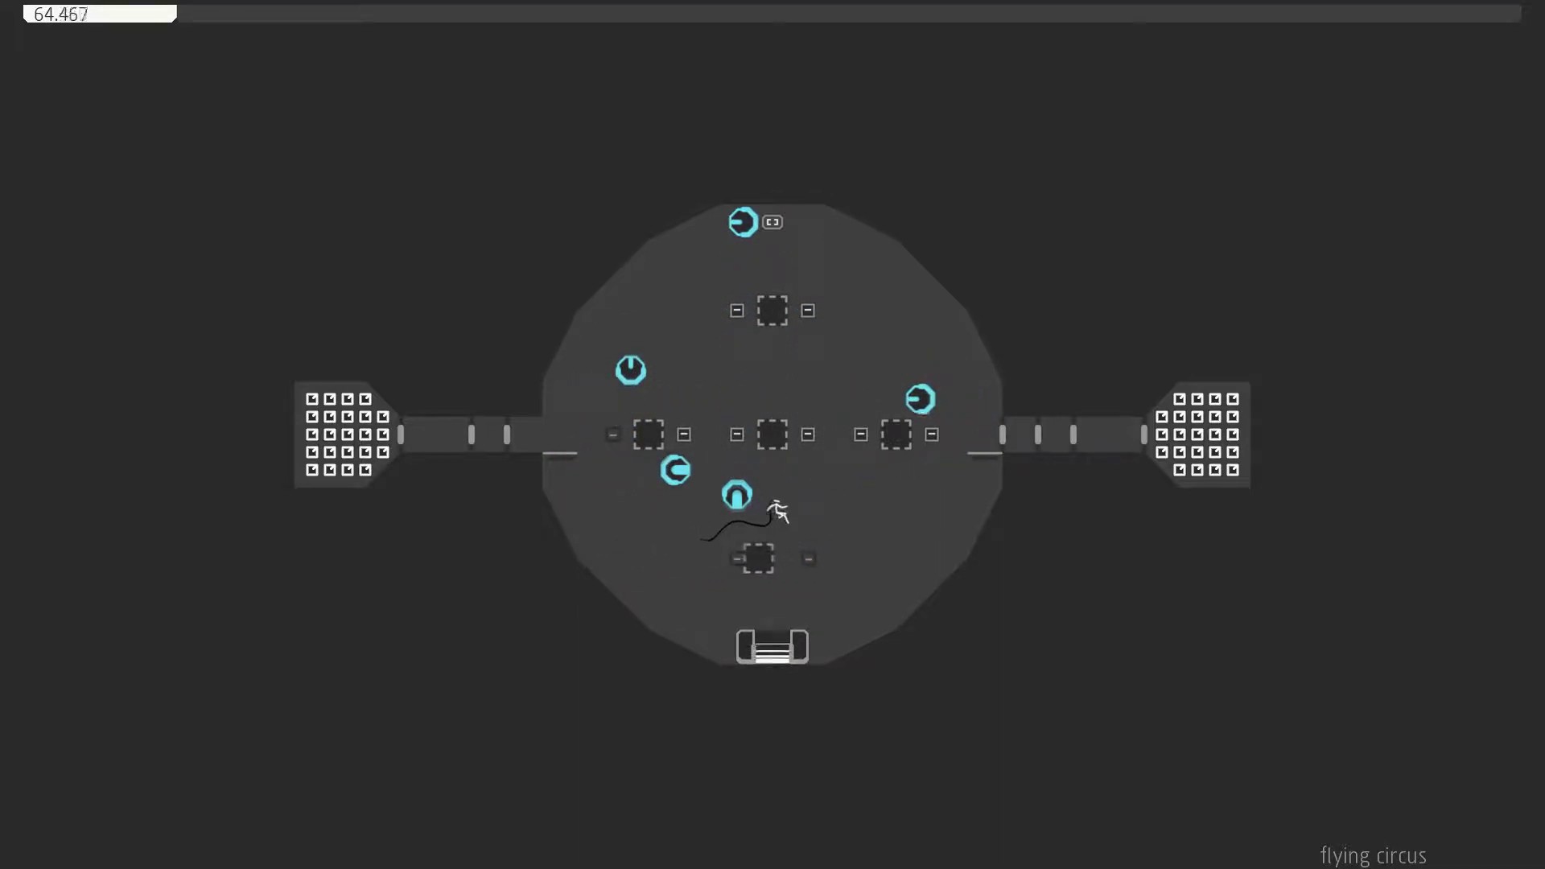
key("z")
key("z")
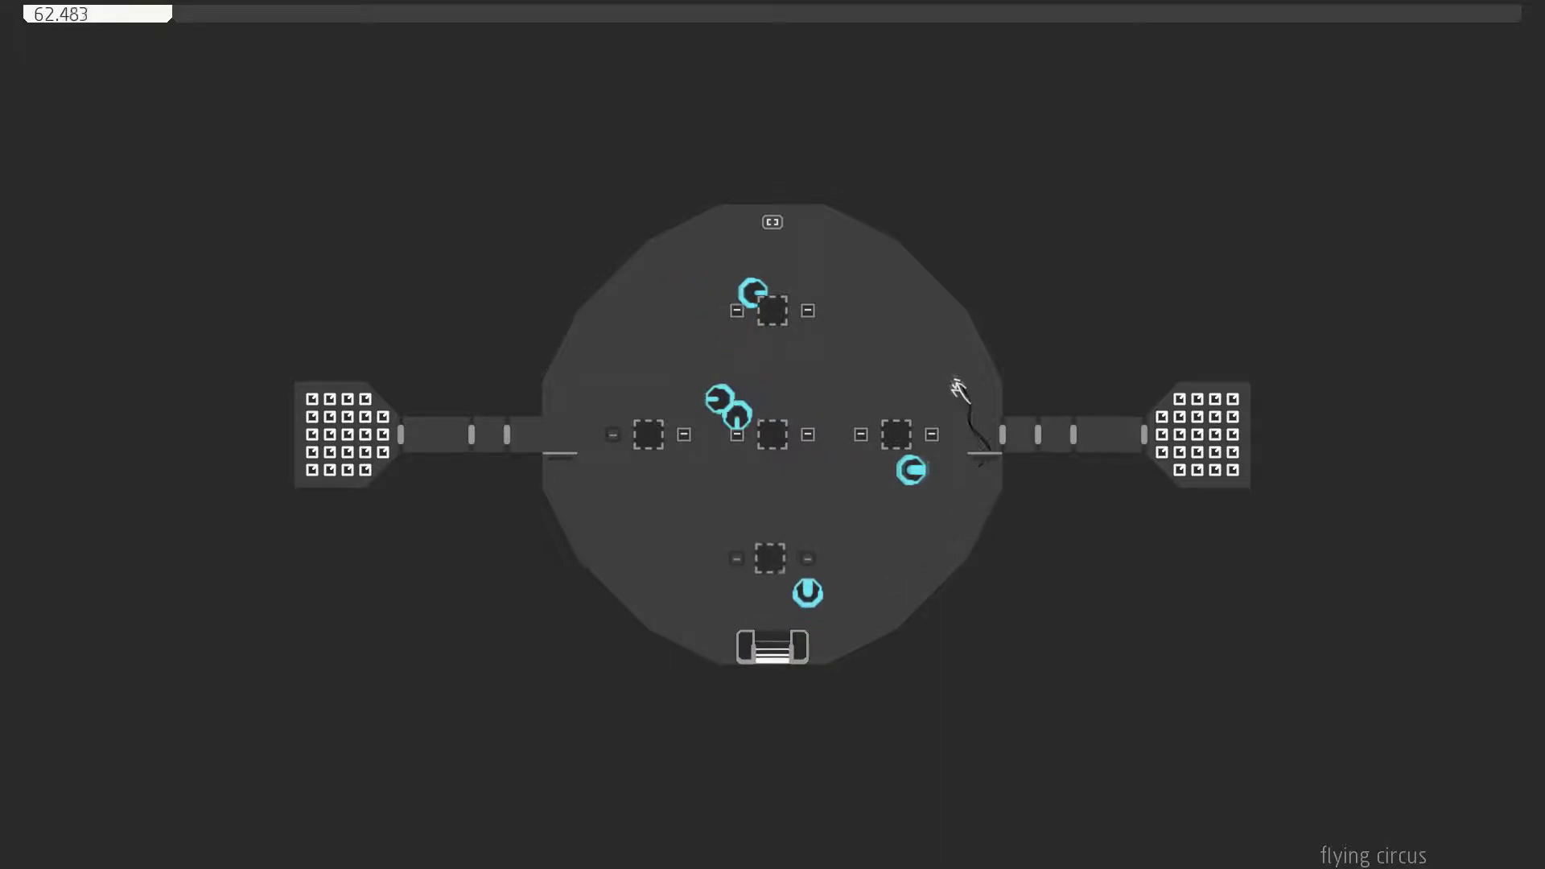
key("Left")
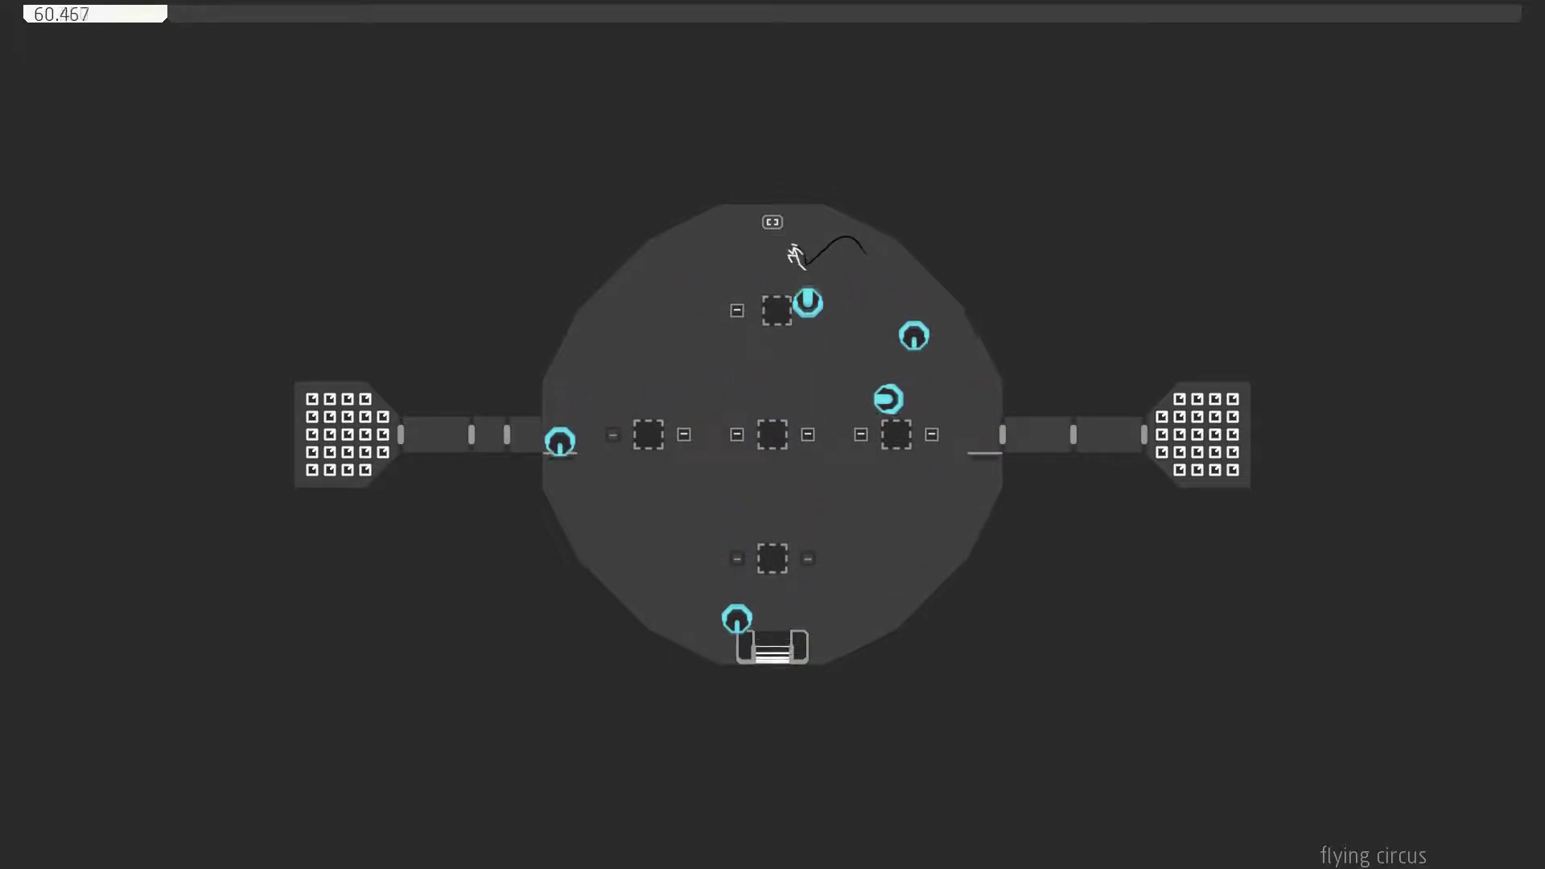
key("Left")
key("z")
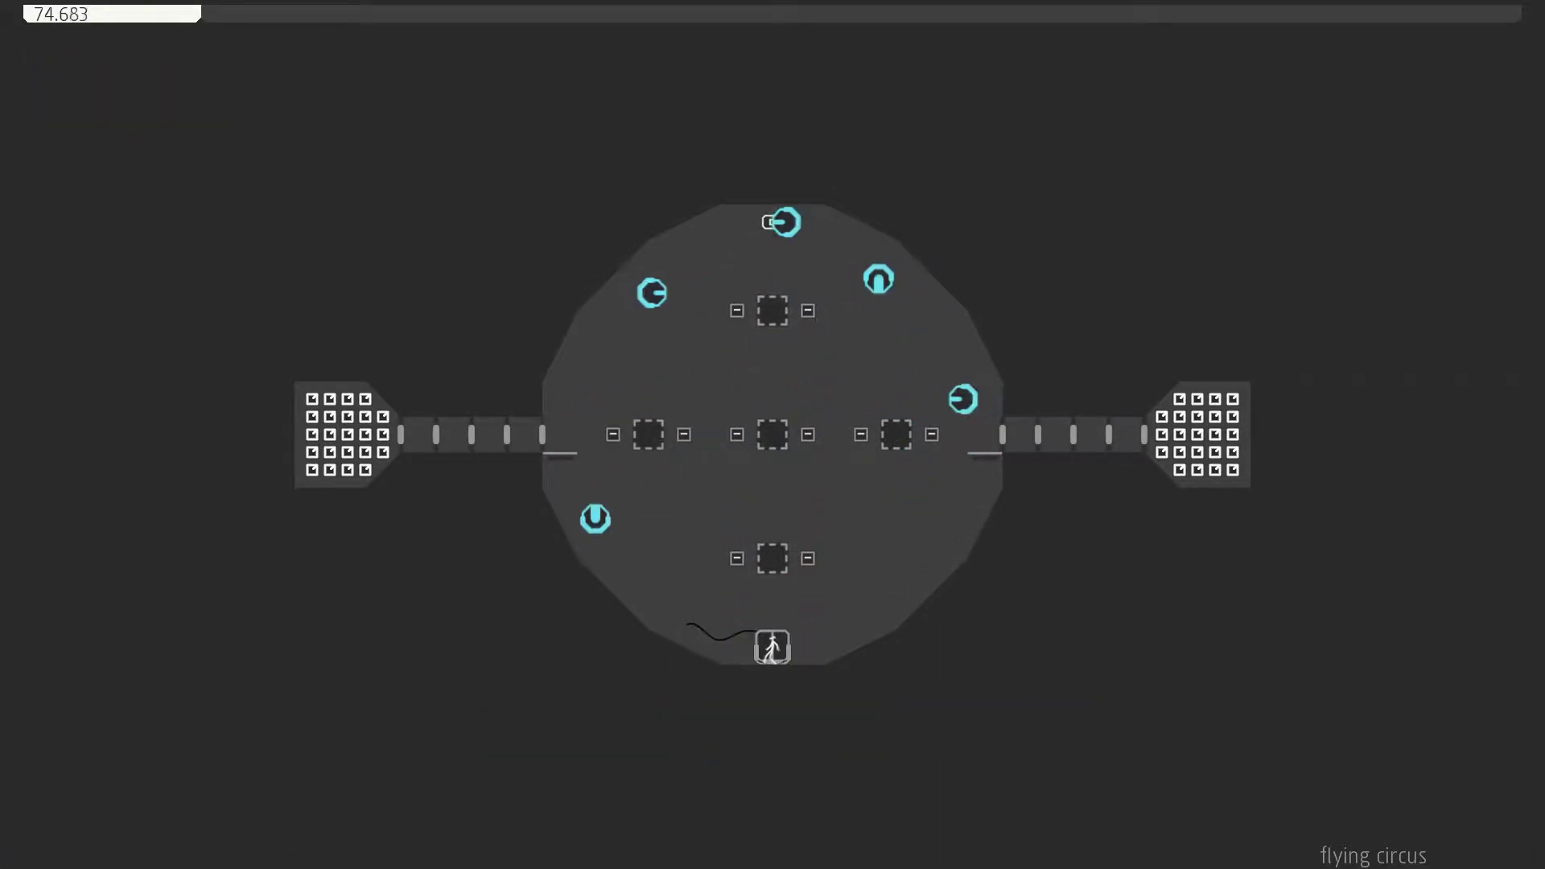
Restart after dying and jump around the lower arena toward the middle.
key("z")
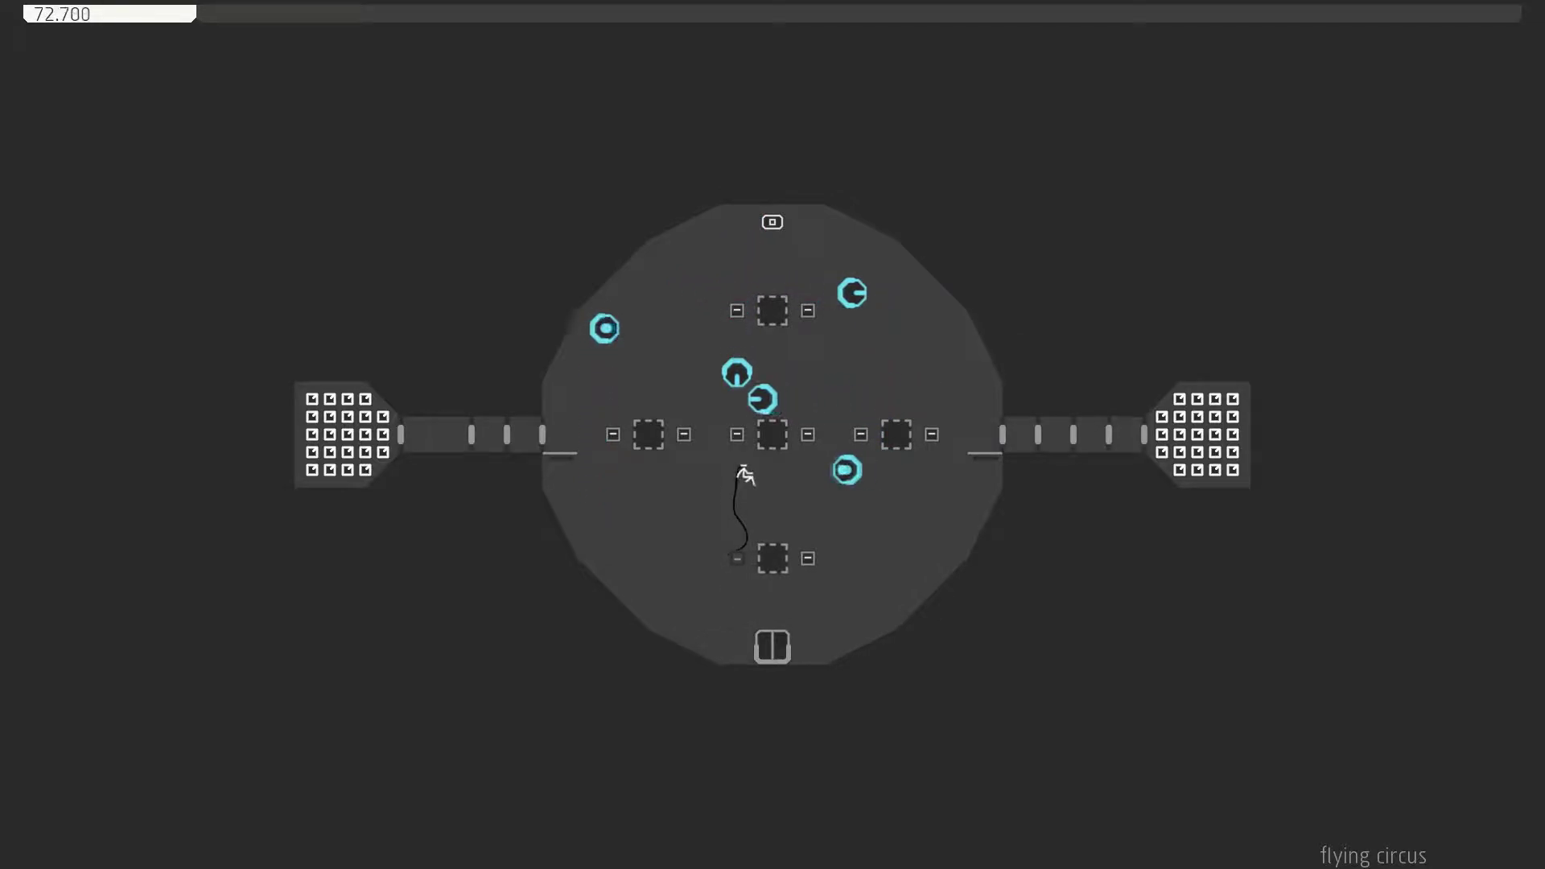
key("z")
key("Right")
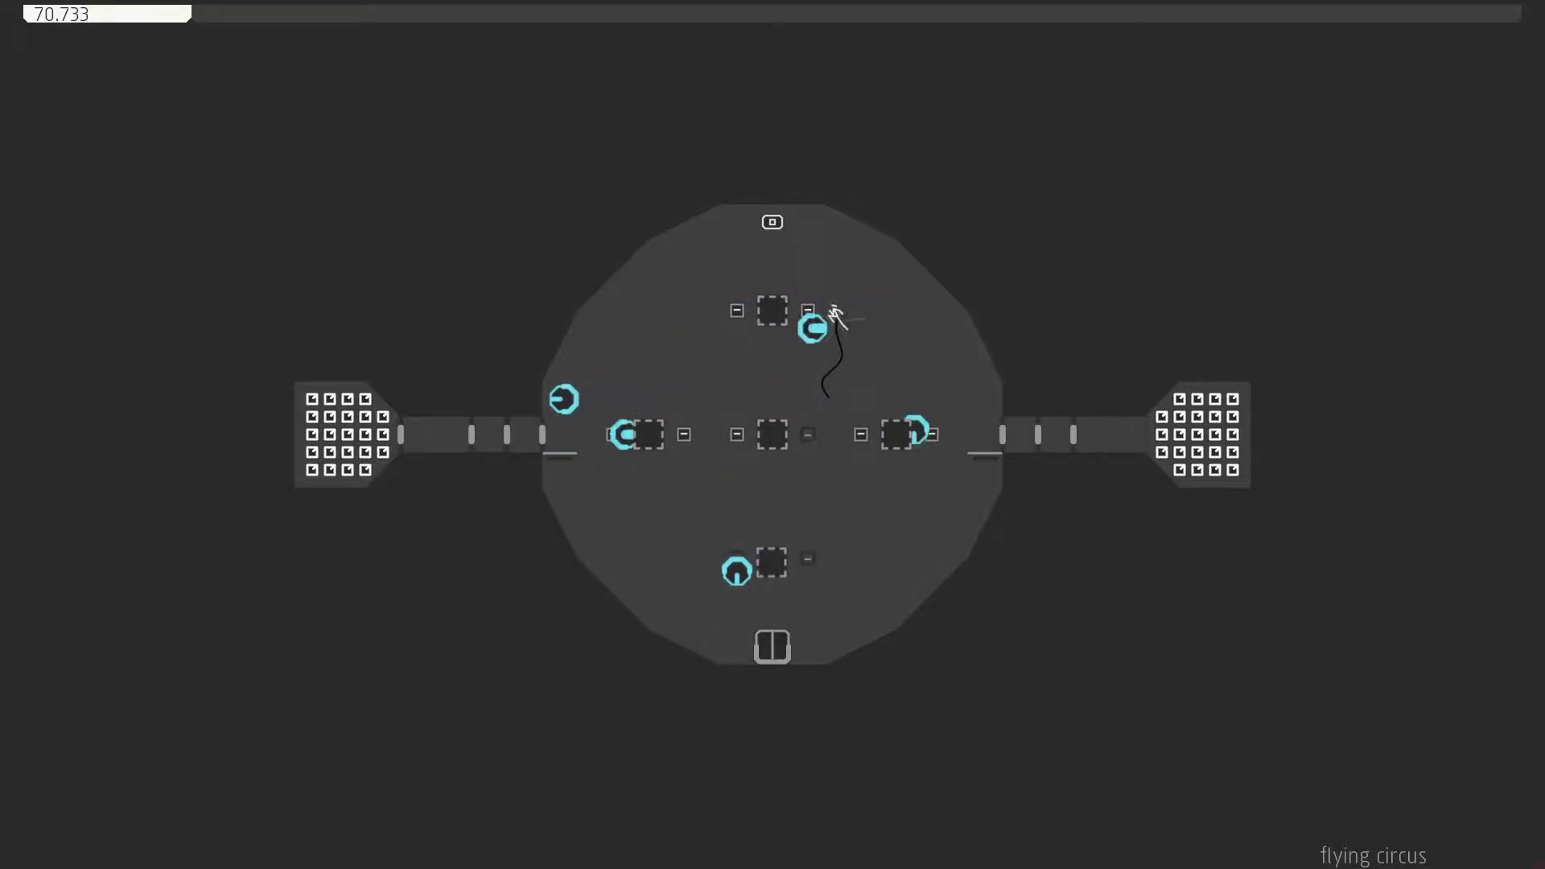
Retry and climb up to the exit switch at the top.
key("k")
key("z")
key("z")
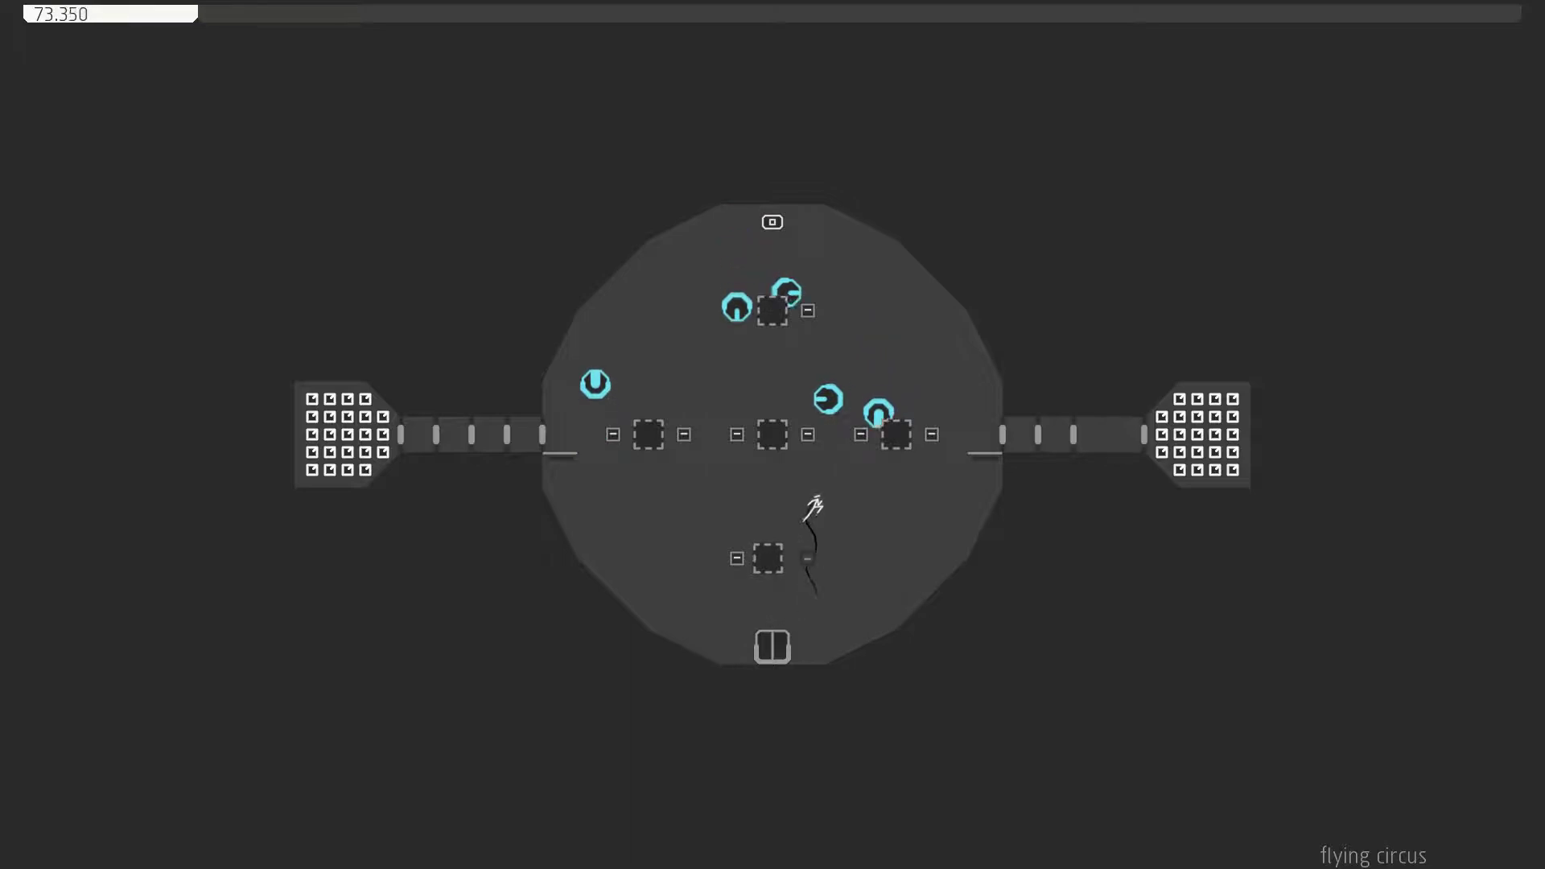
key("Left")
key("z")
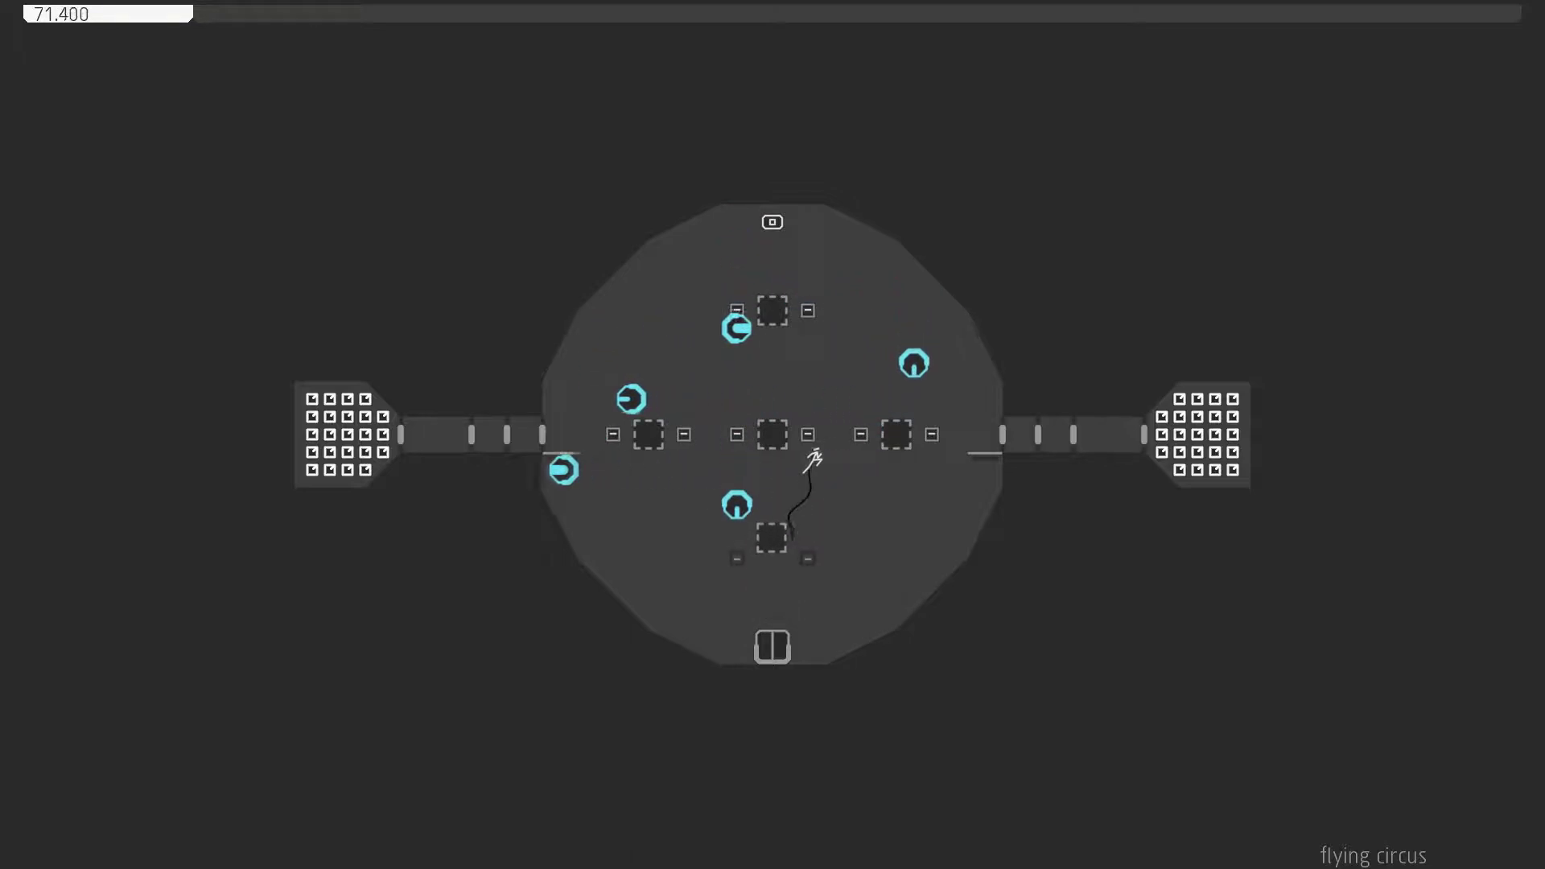
key("Right")
key("z")
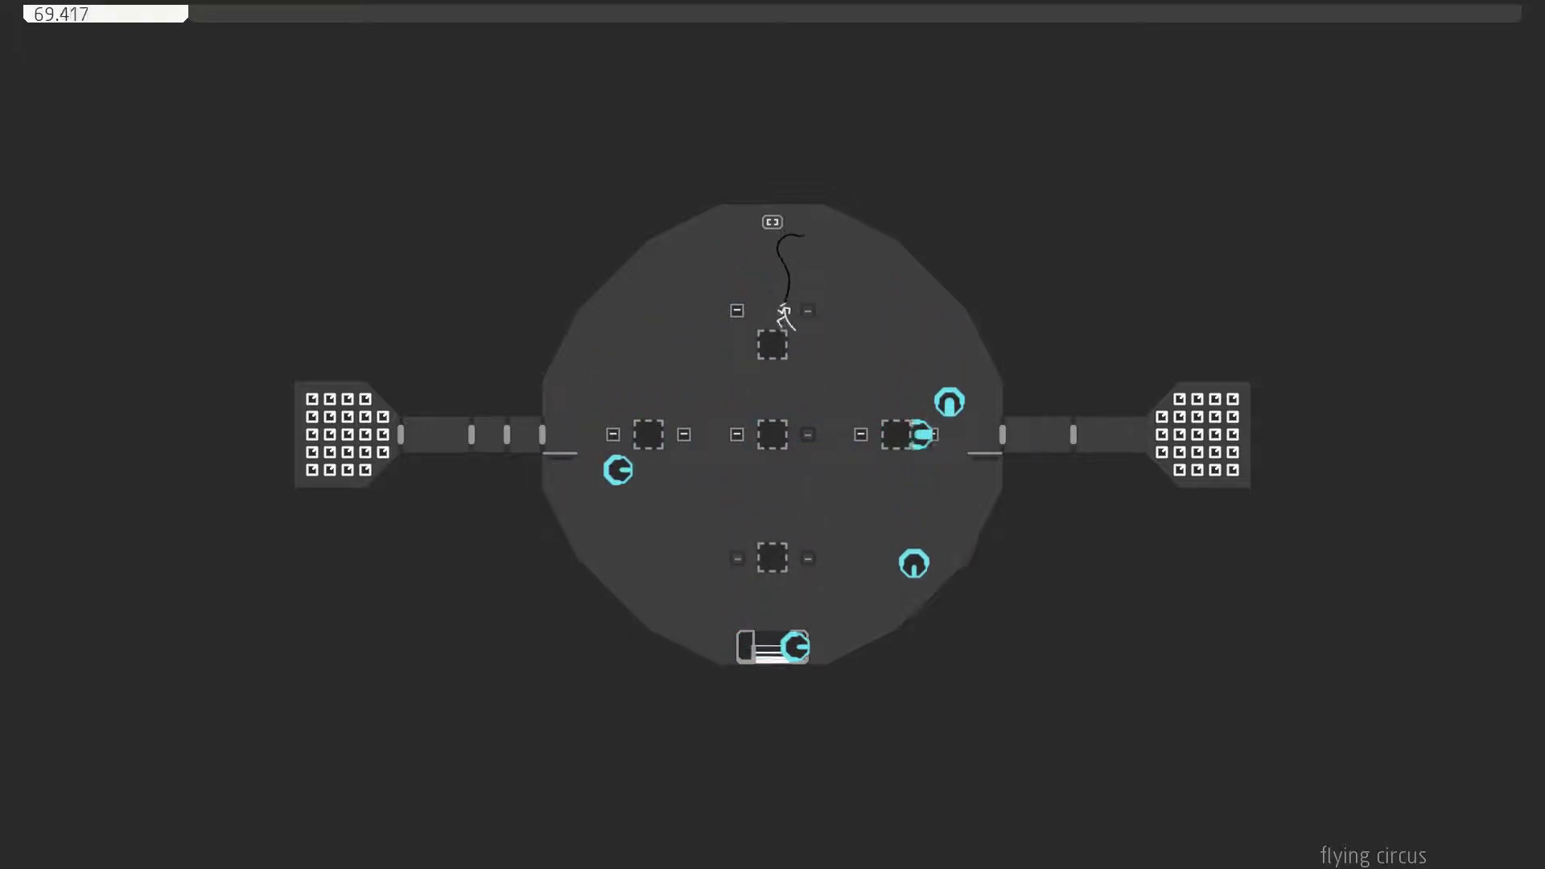
Drop from the exit switch, run to the bottom-right and climb the right edge near the door.
key("Left")
key("Left")
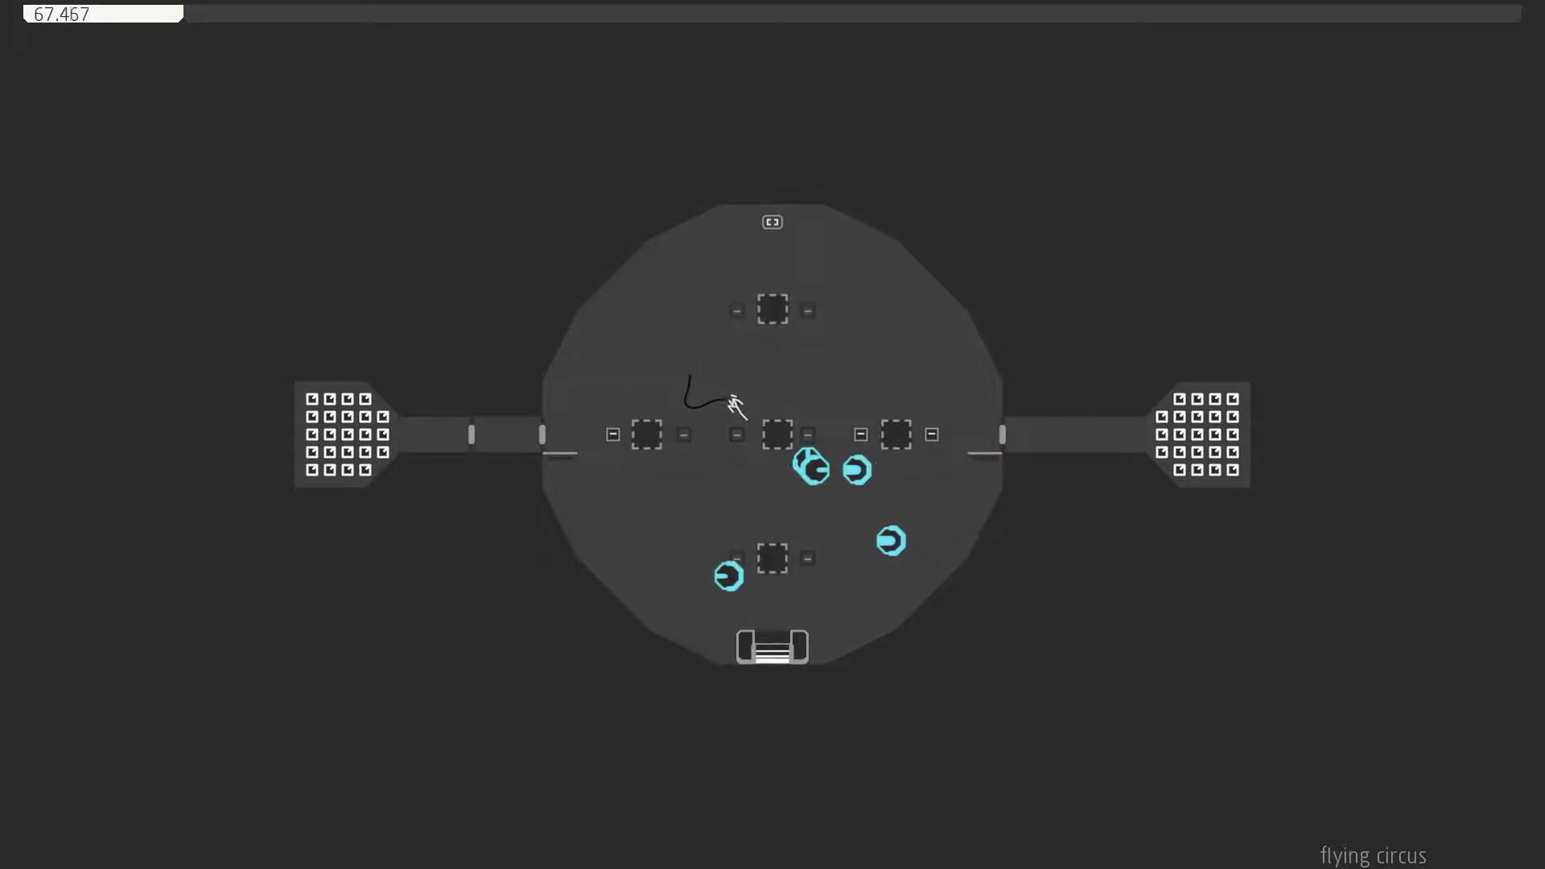
key("z")
key("Right")
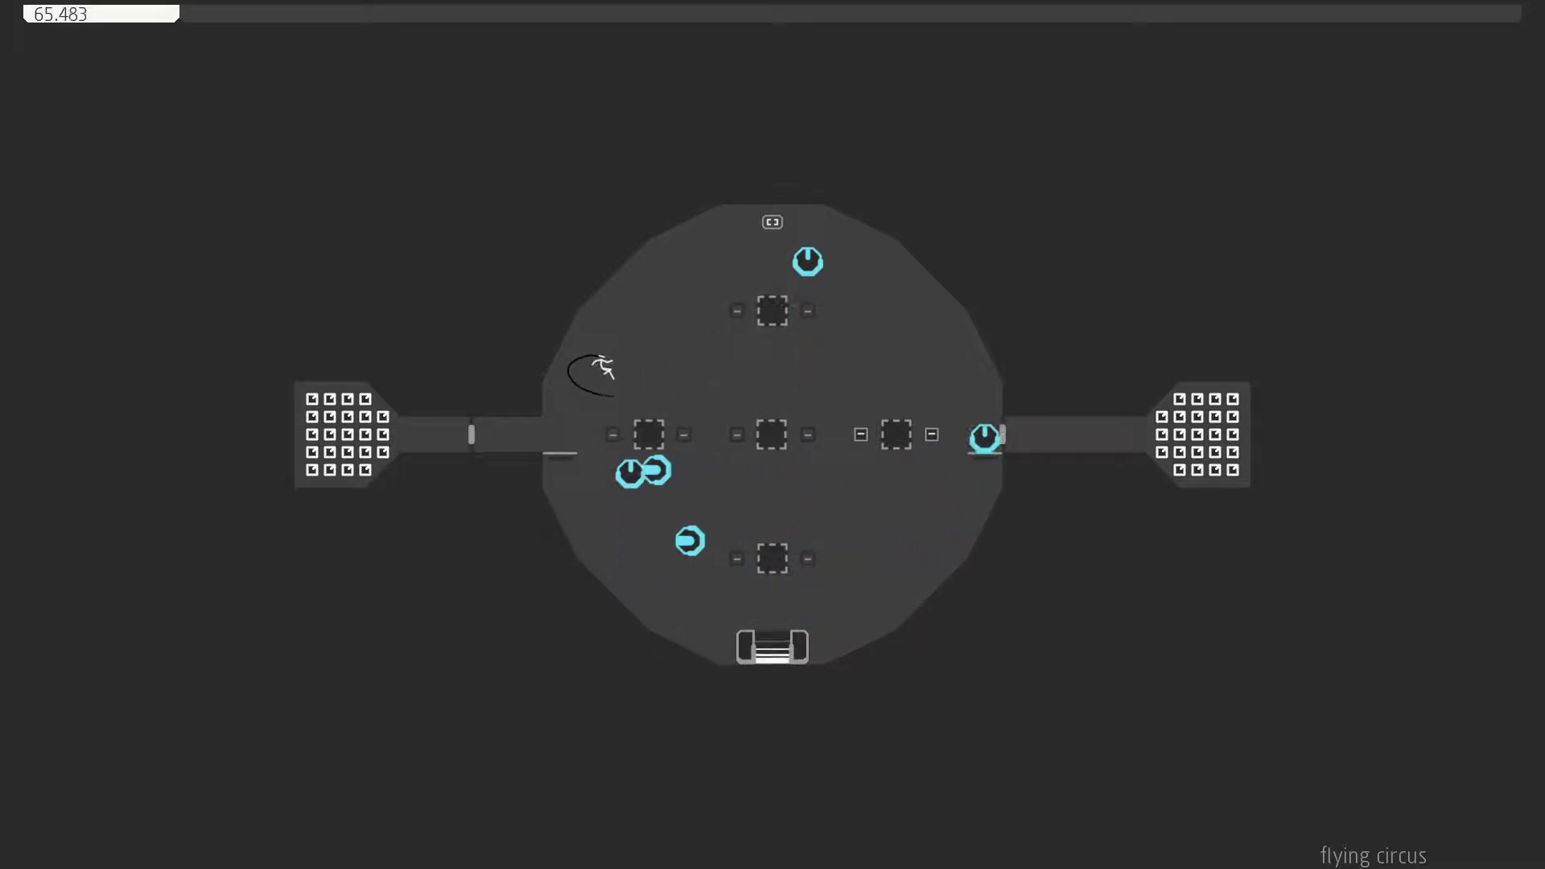
key("Right")
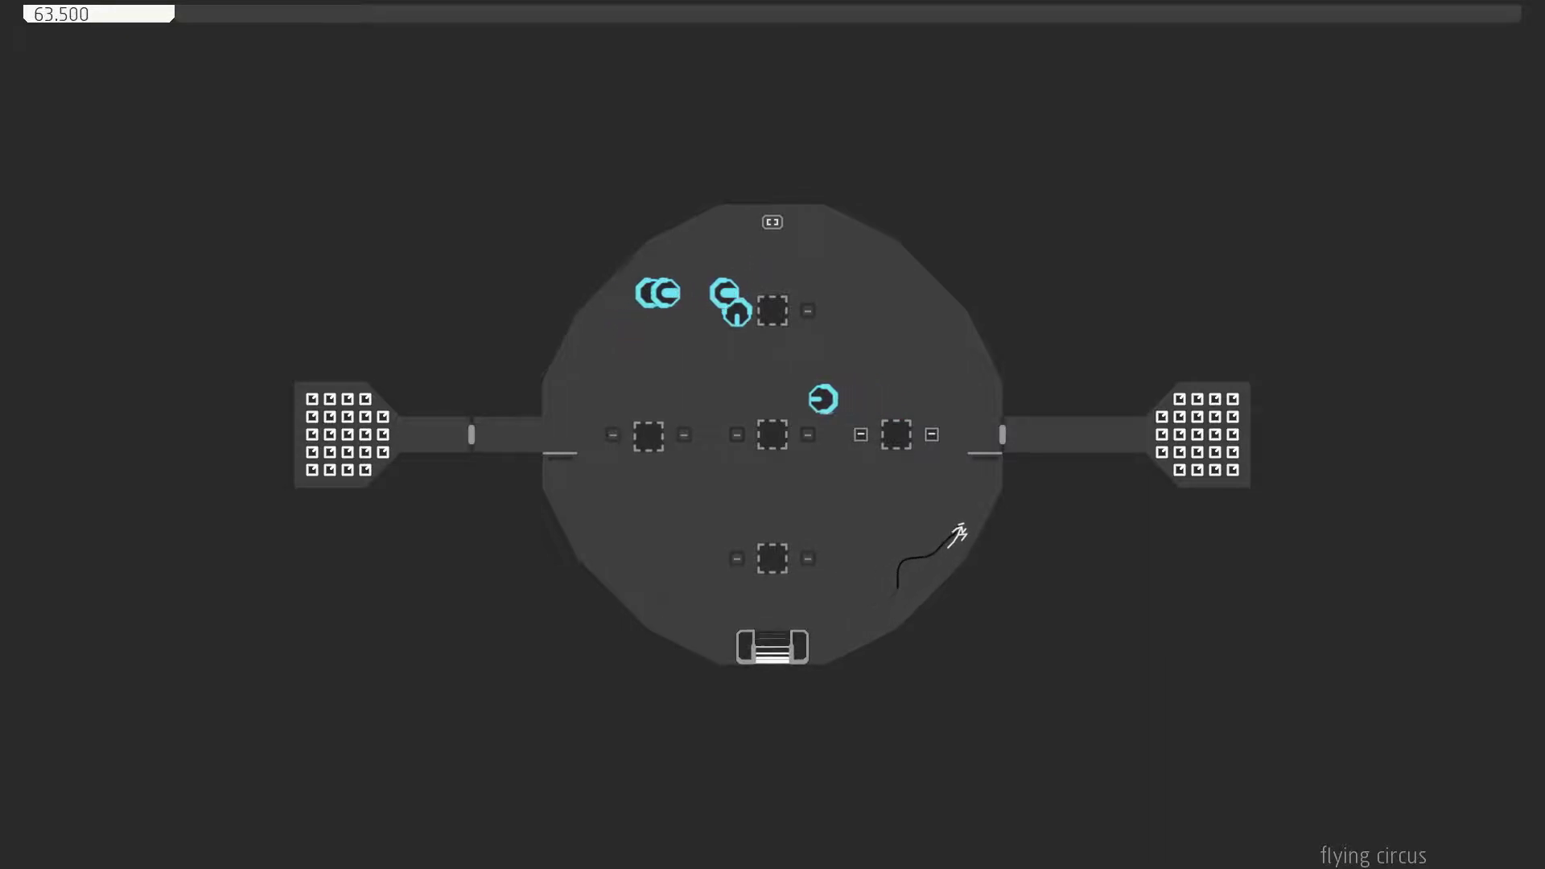
key("z")
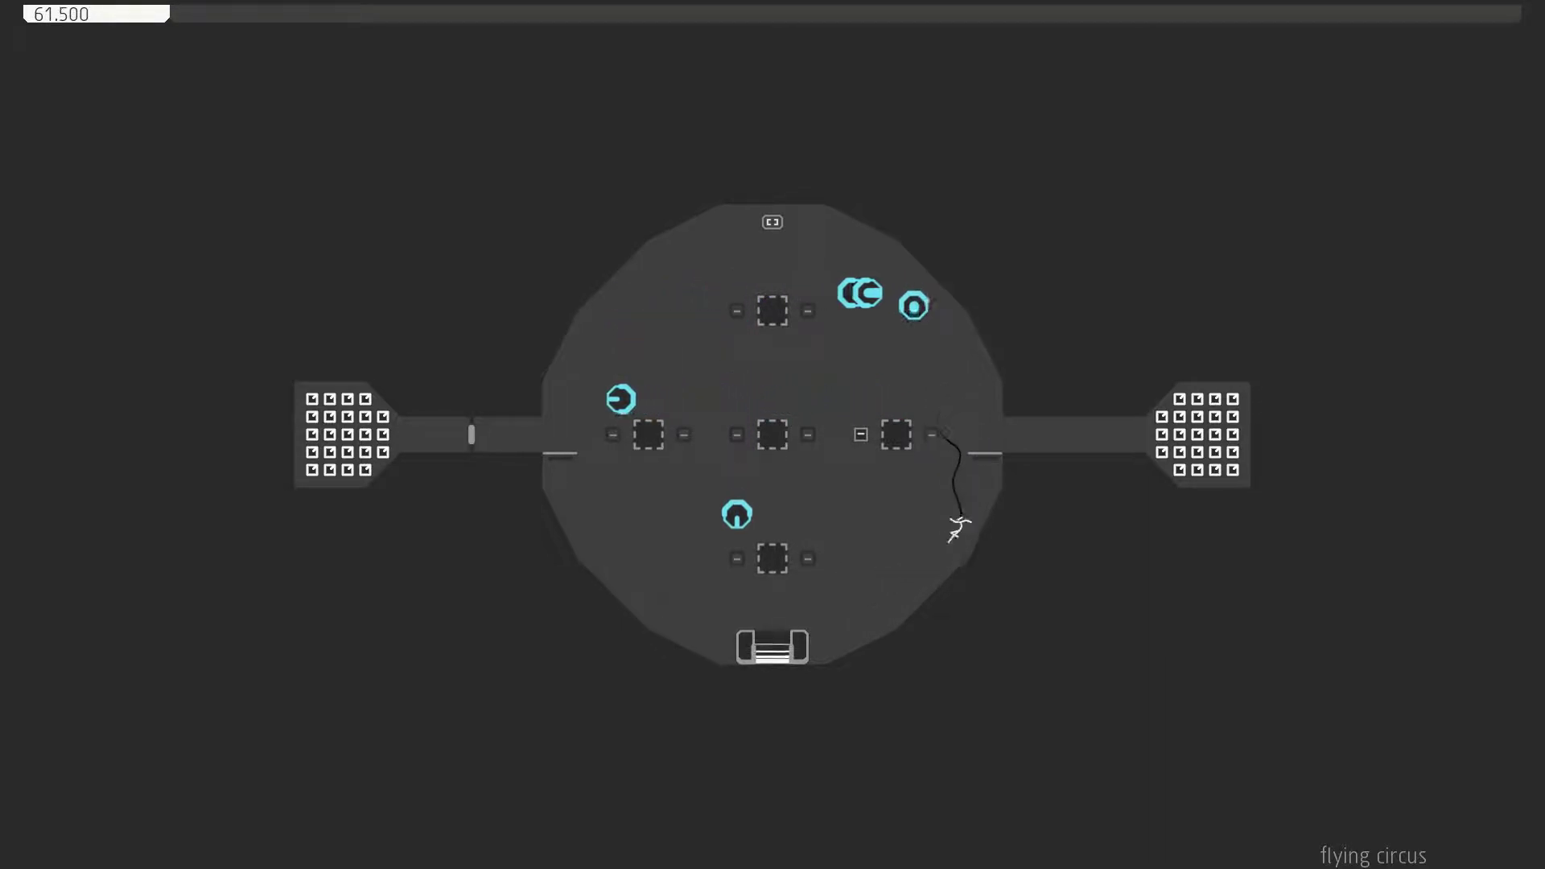
key("Left")
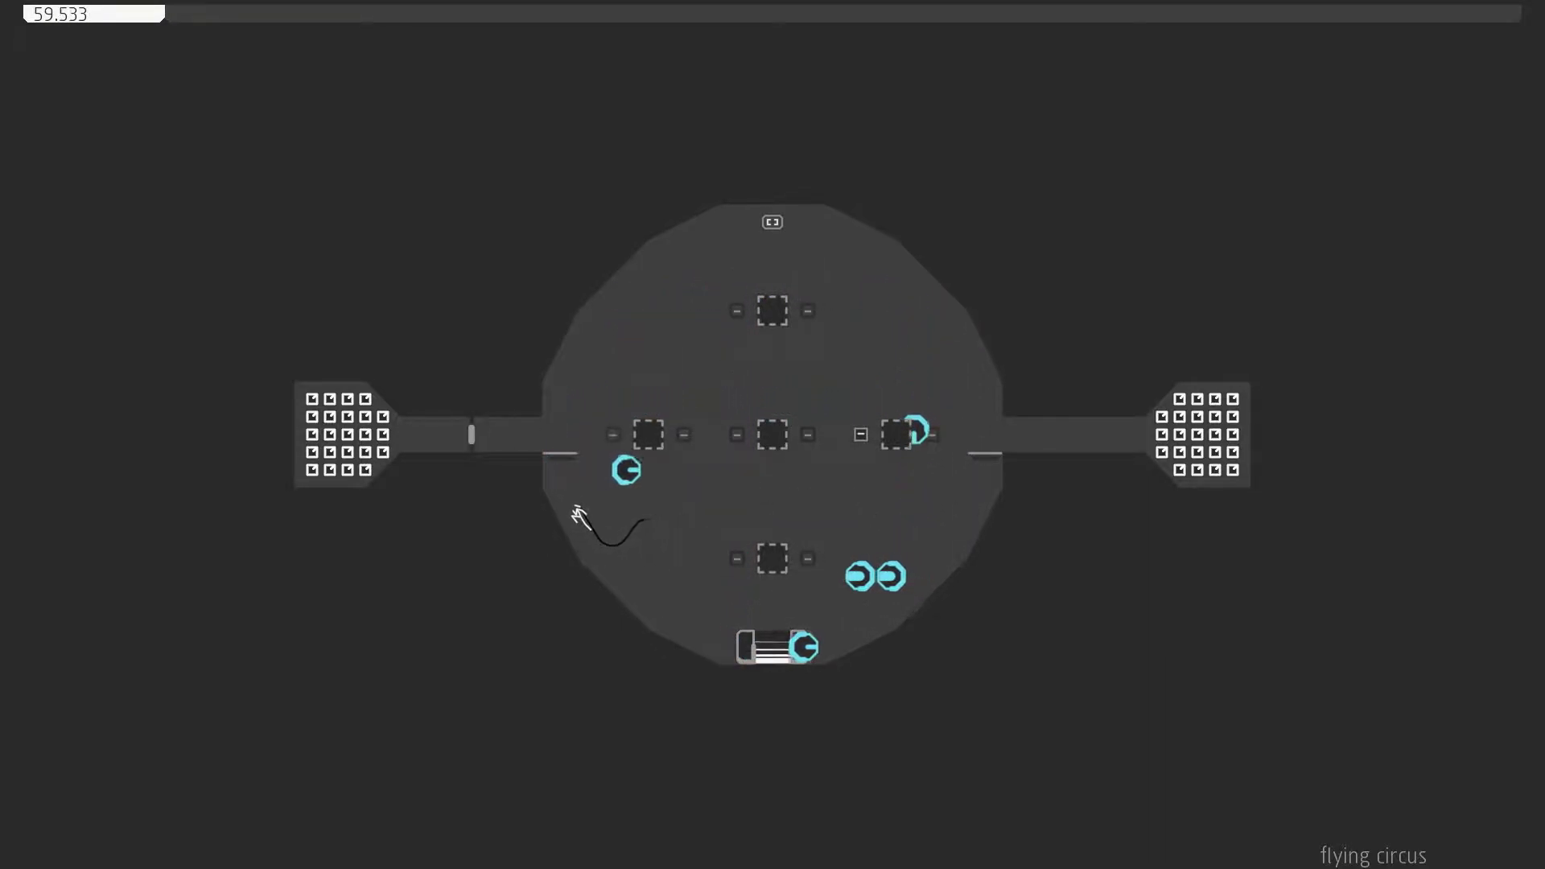
Retry after more deaths, jumping toward the upper left while dodging drones.
key("Right")
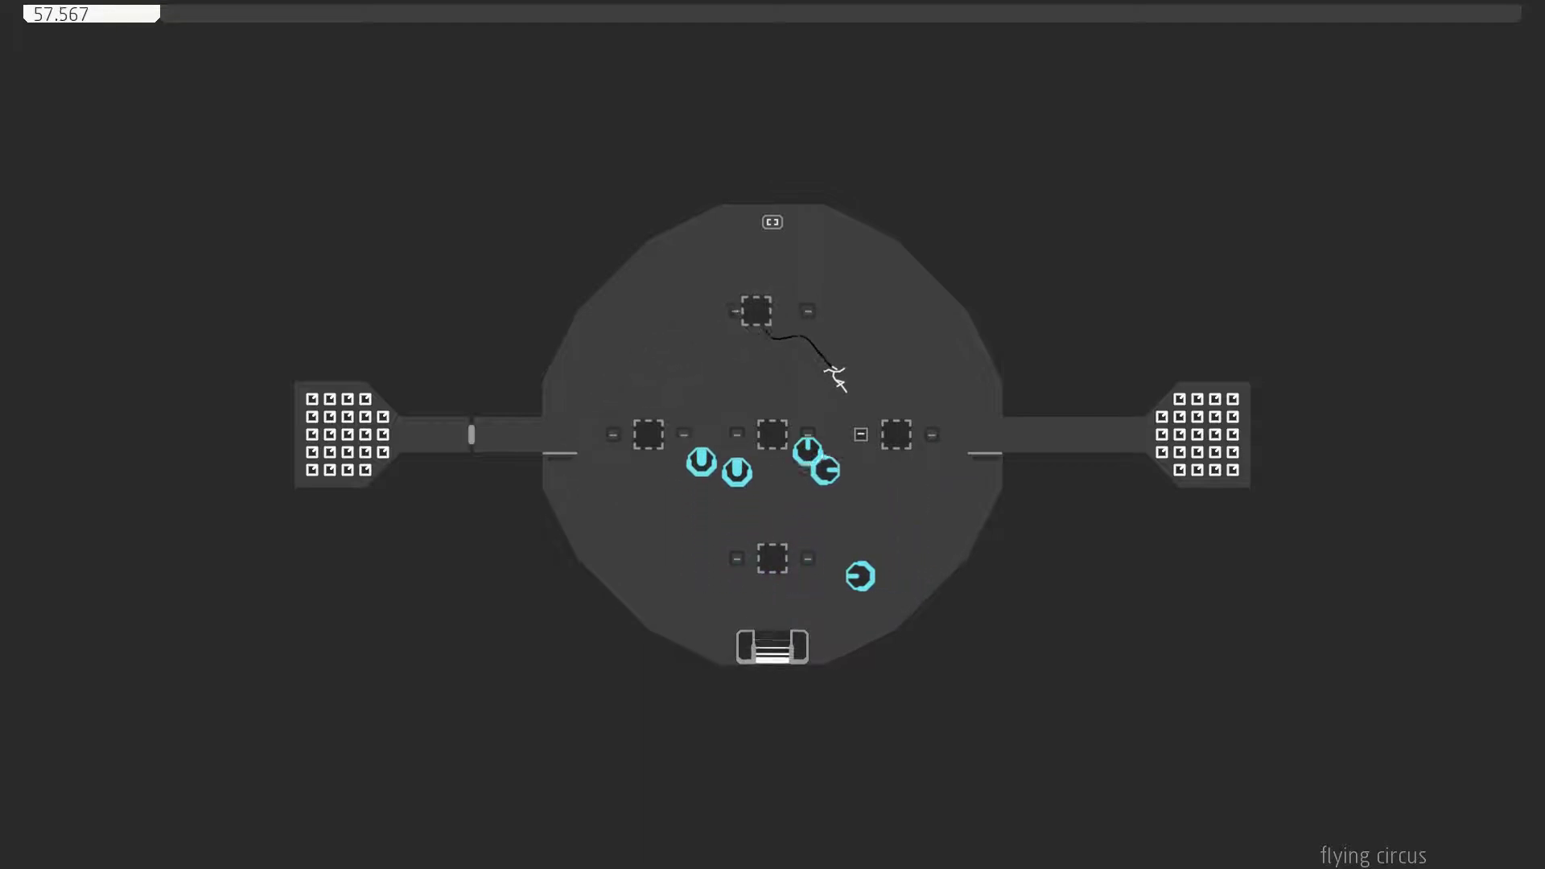
key("z")
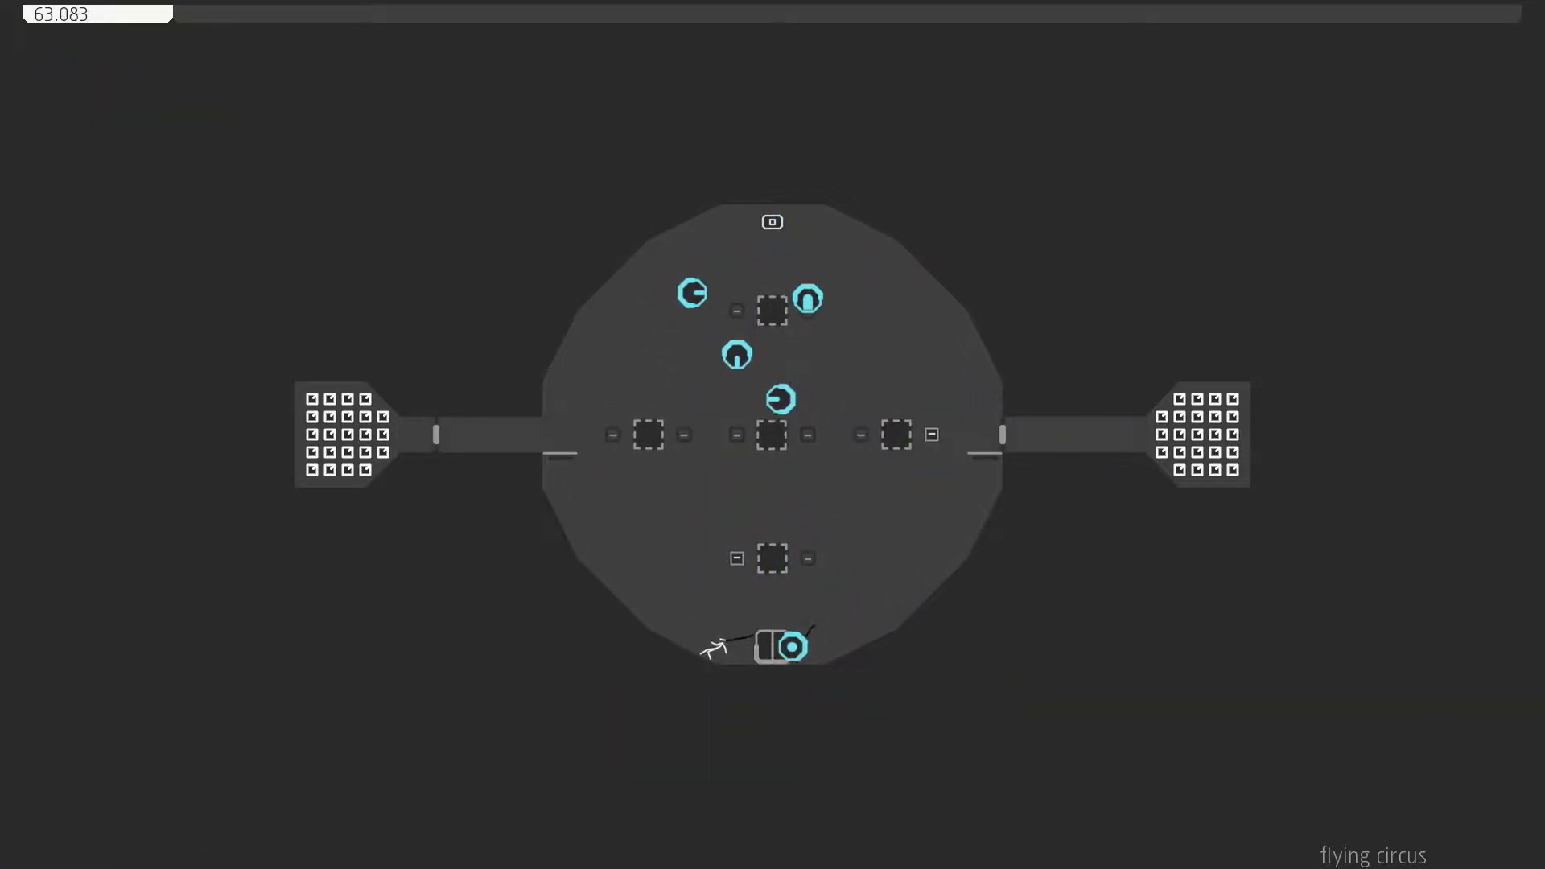
key("z")
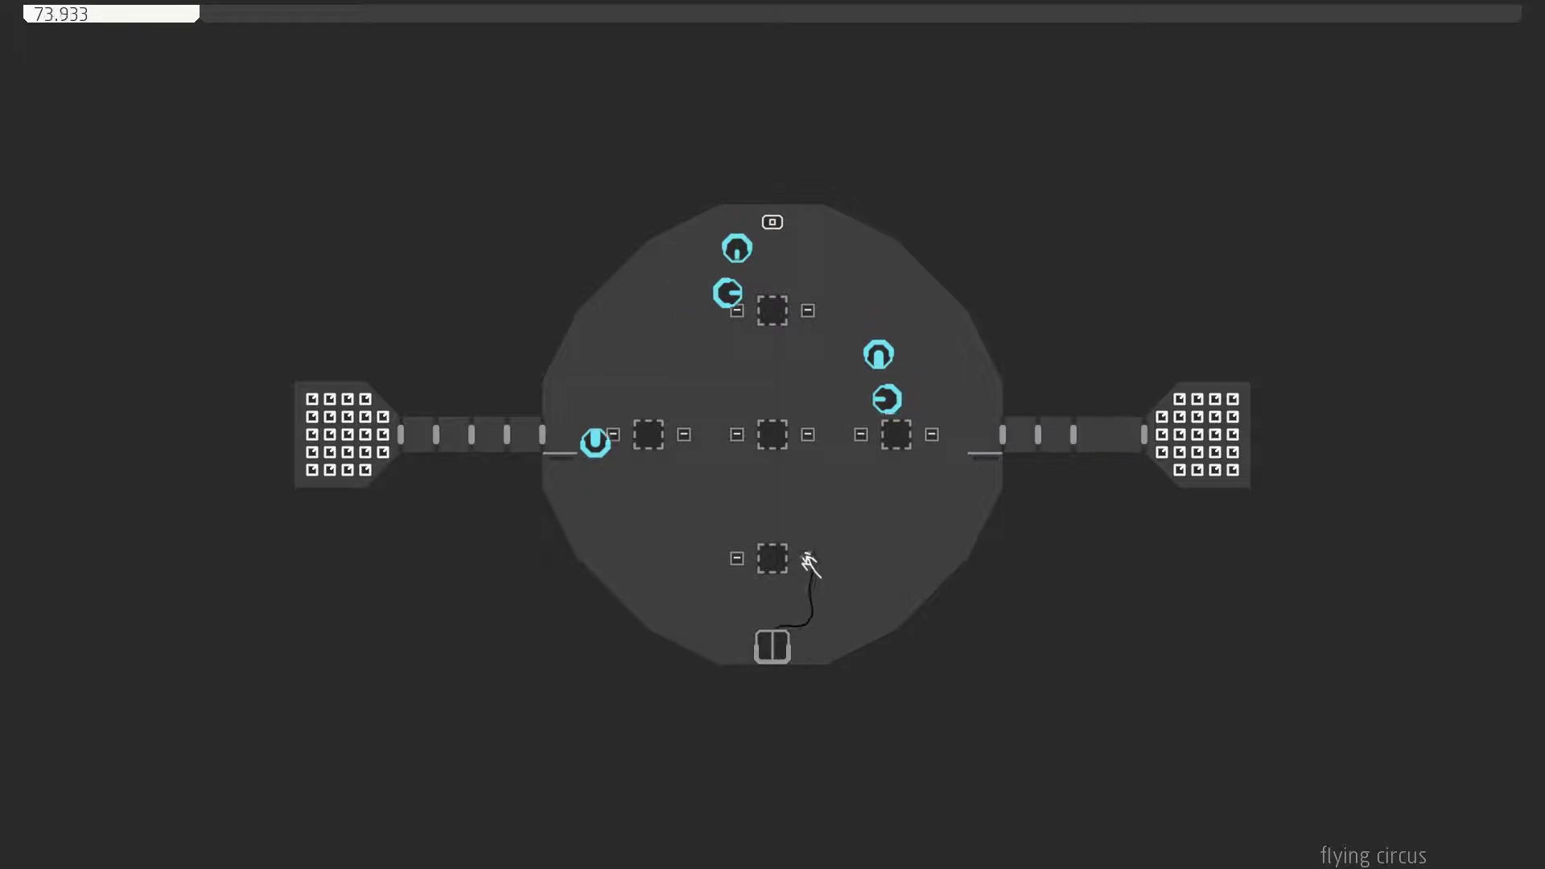
key("Left")
key("z")
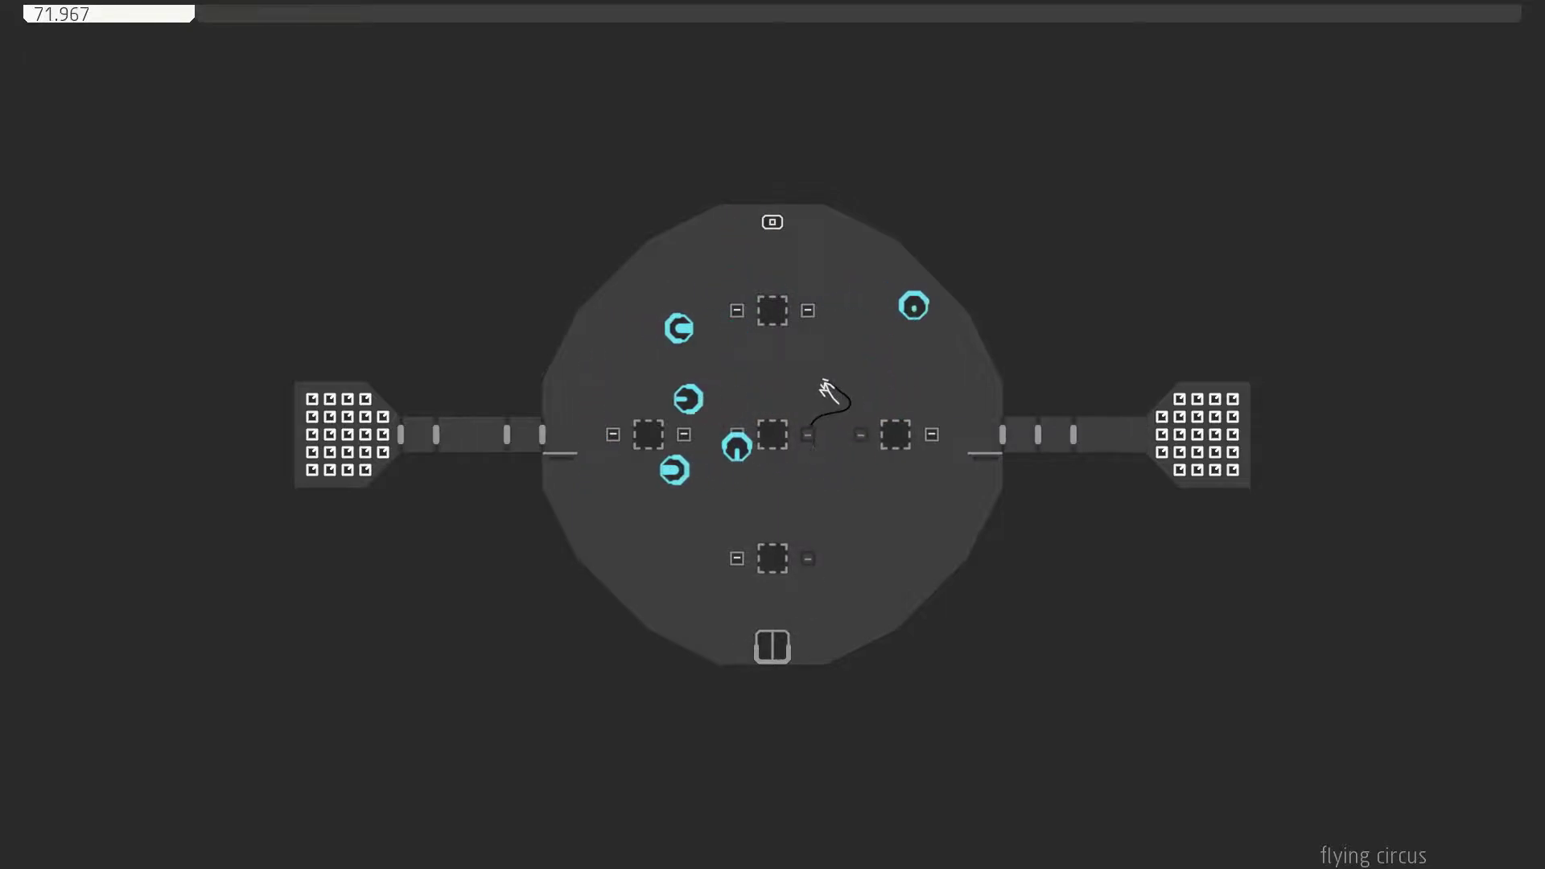
key("Left")
key("z")
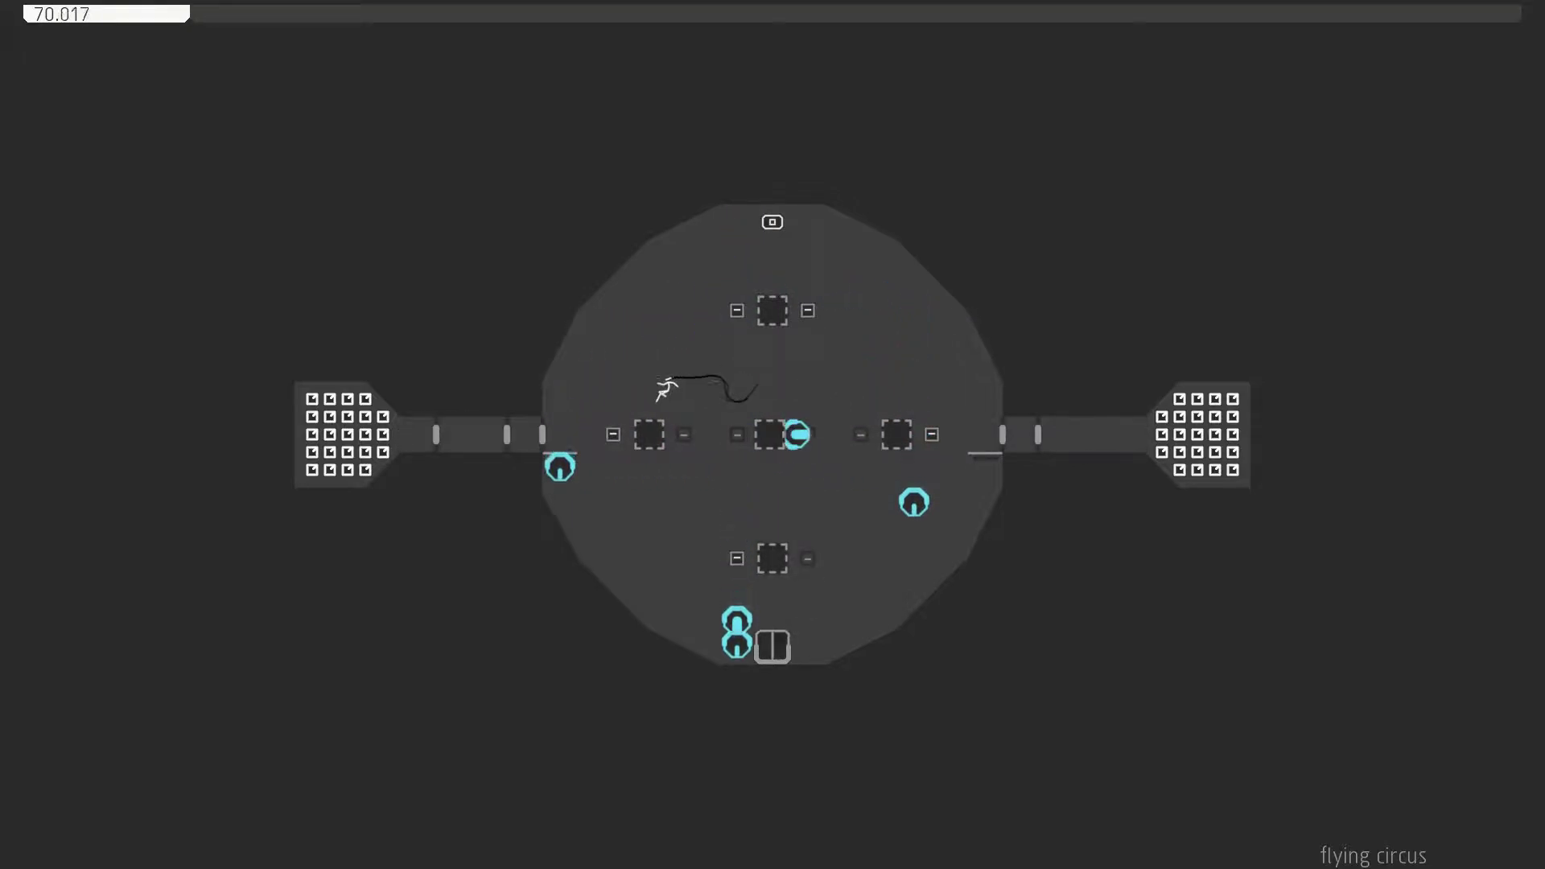
Climb to the top platform, then fall down-left to the bottom area.
key("Right")
key("z")
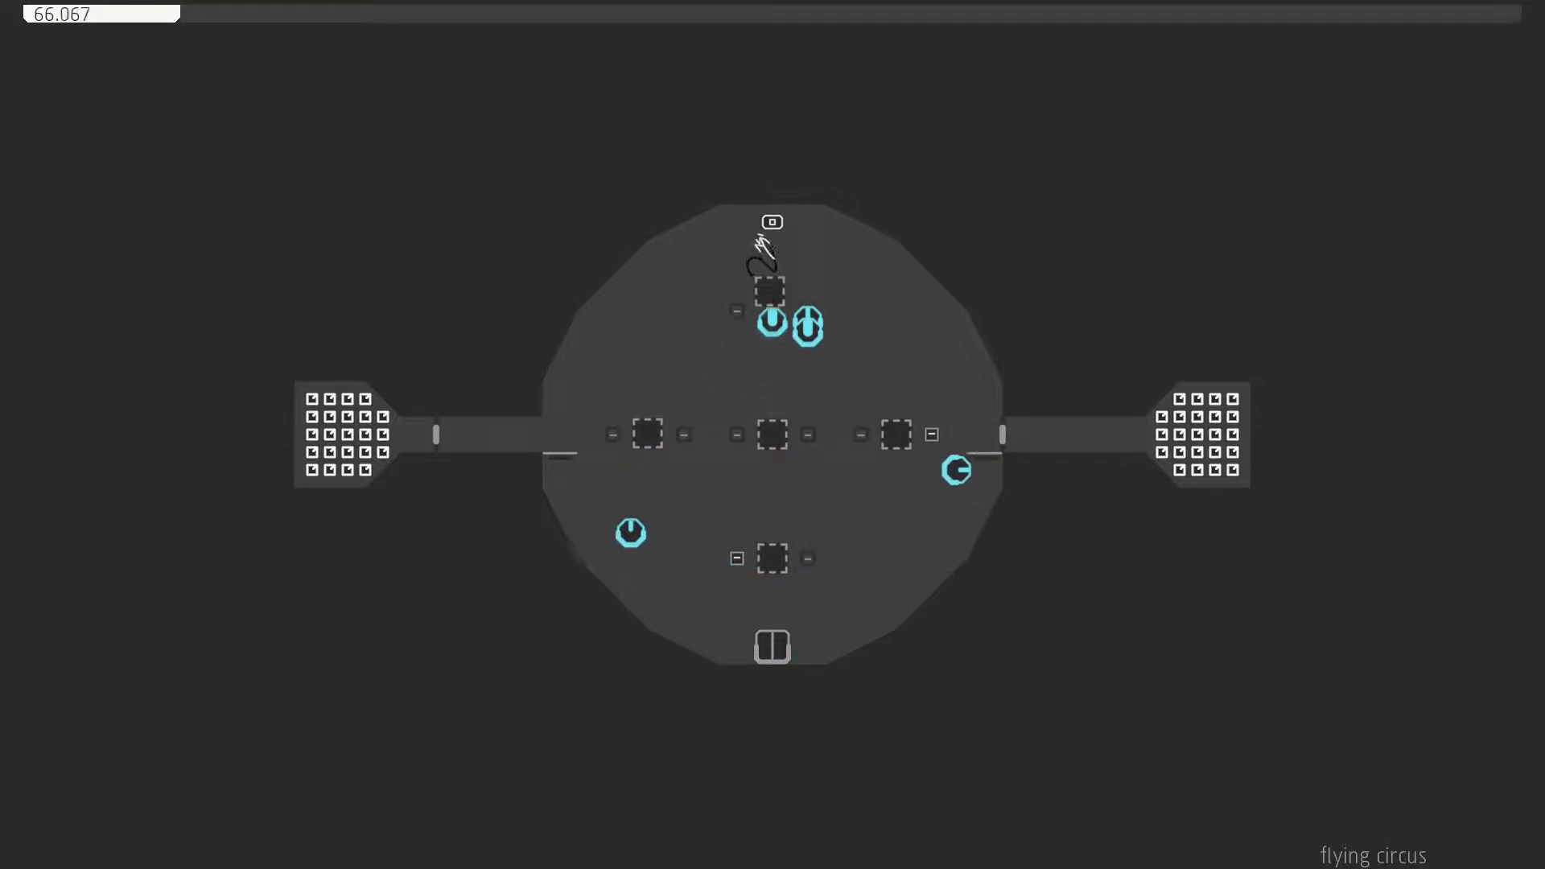
key("Left")
key("z")
key("Left")
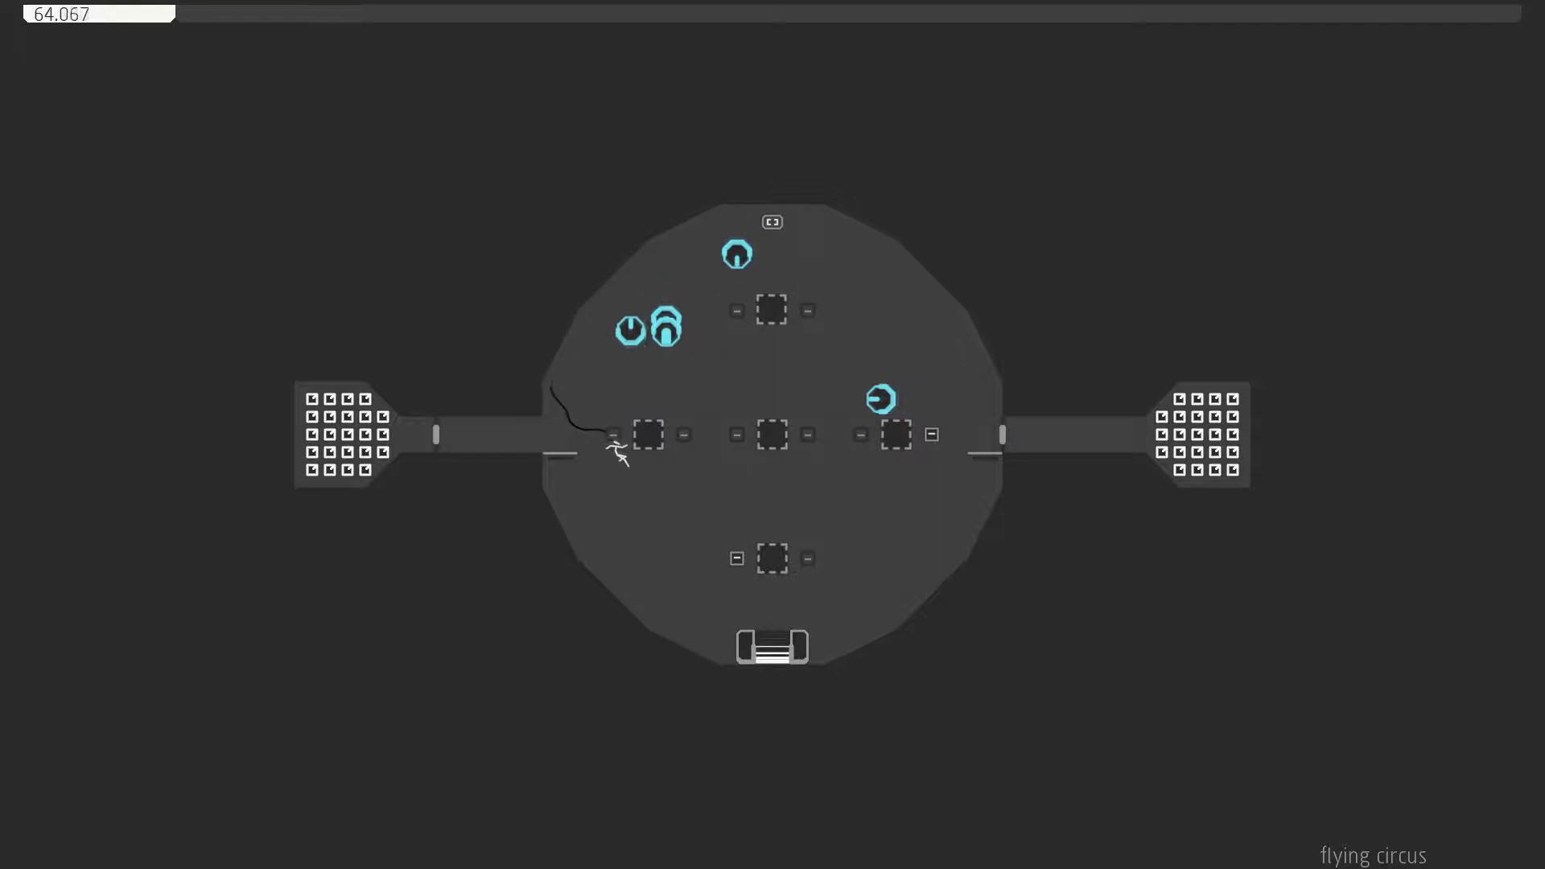
key("Right")
Reach the arena's left edge and collect all the gold on the left pad.
key("Left")
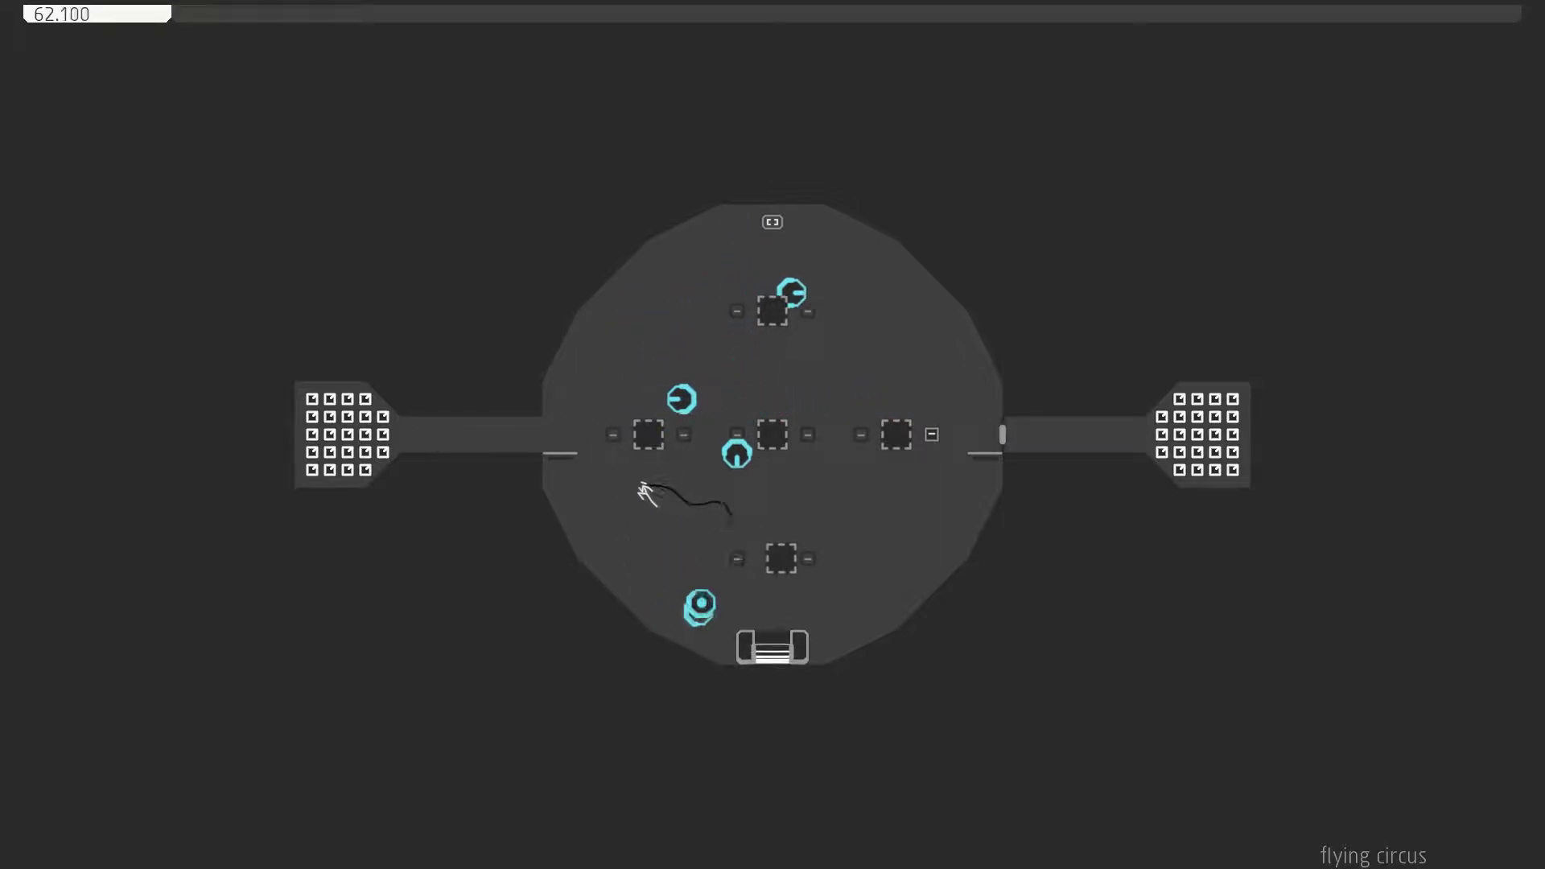
key("z")
key("Left")
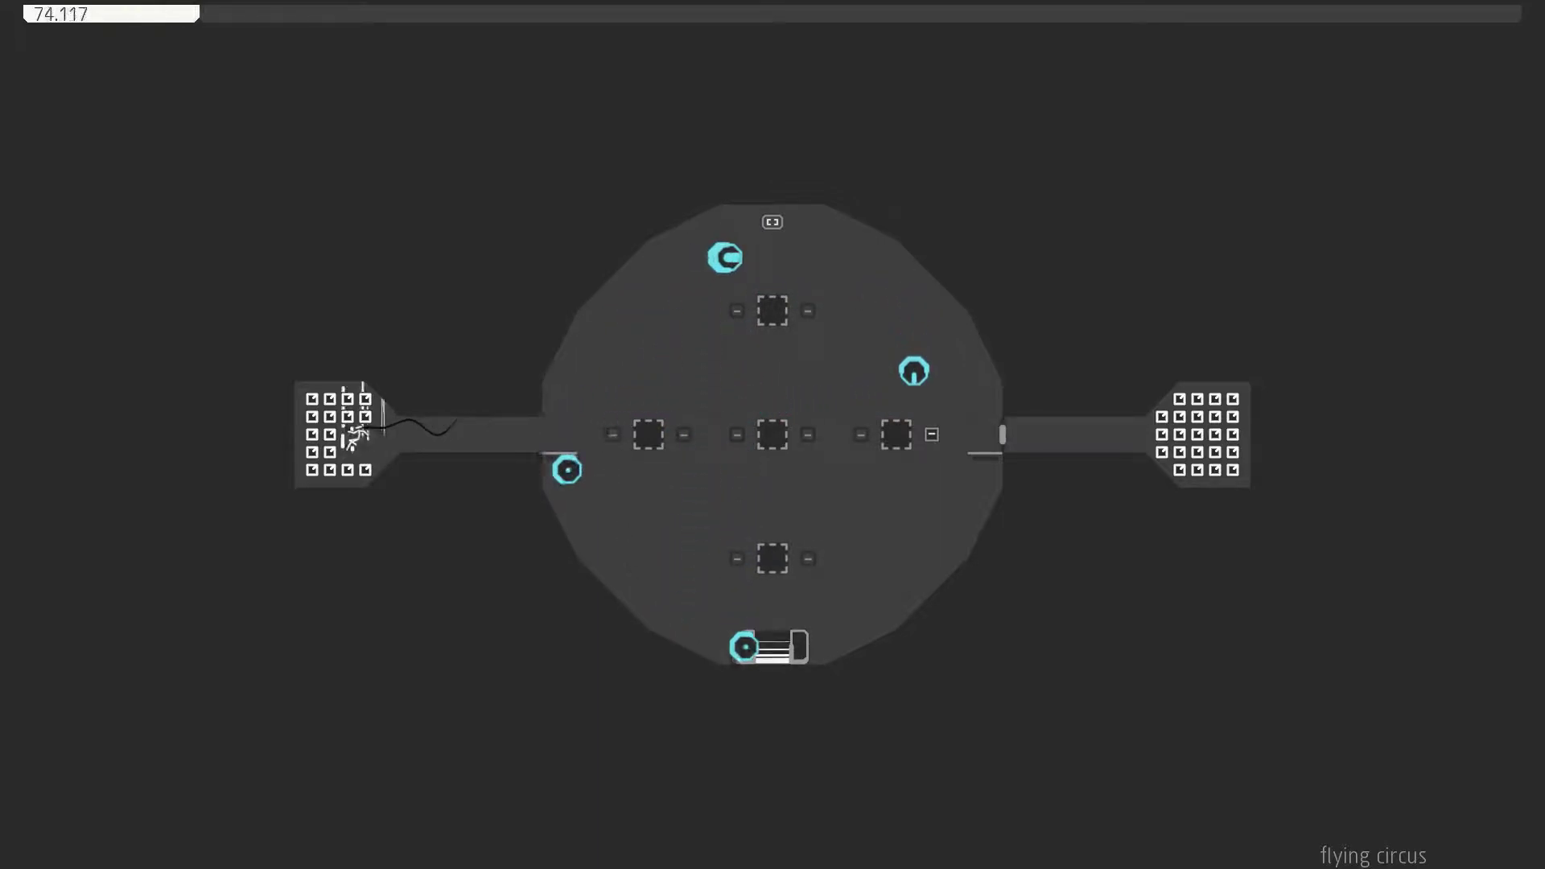
key("Left")
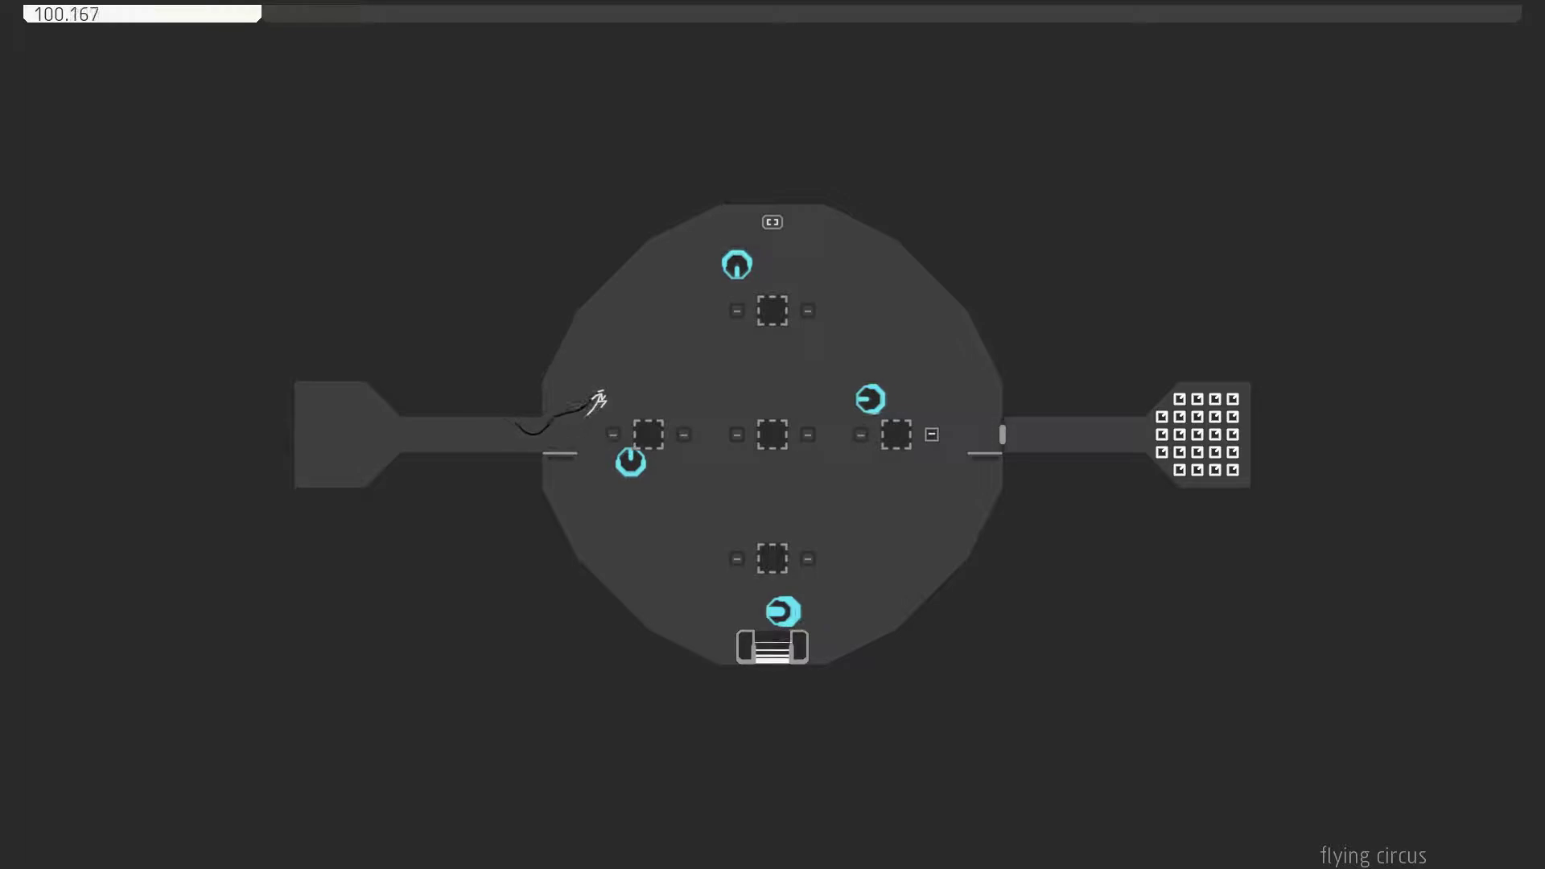
Cross to the right corridor and grab every gold square on the right pad.
key("Right")
key("z")
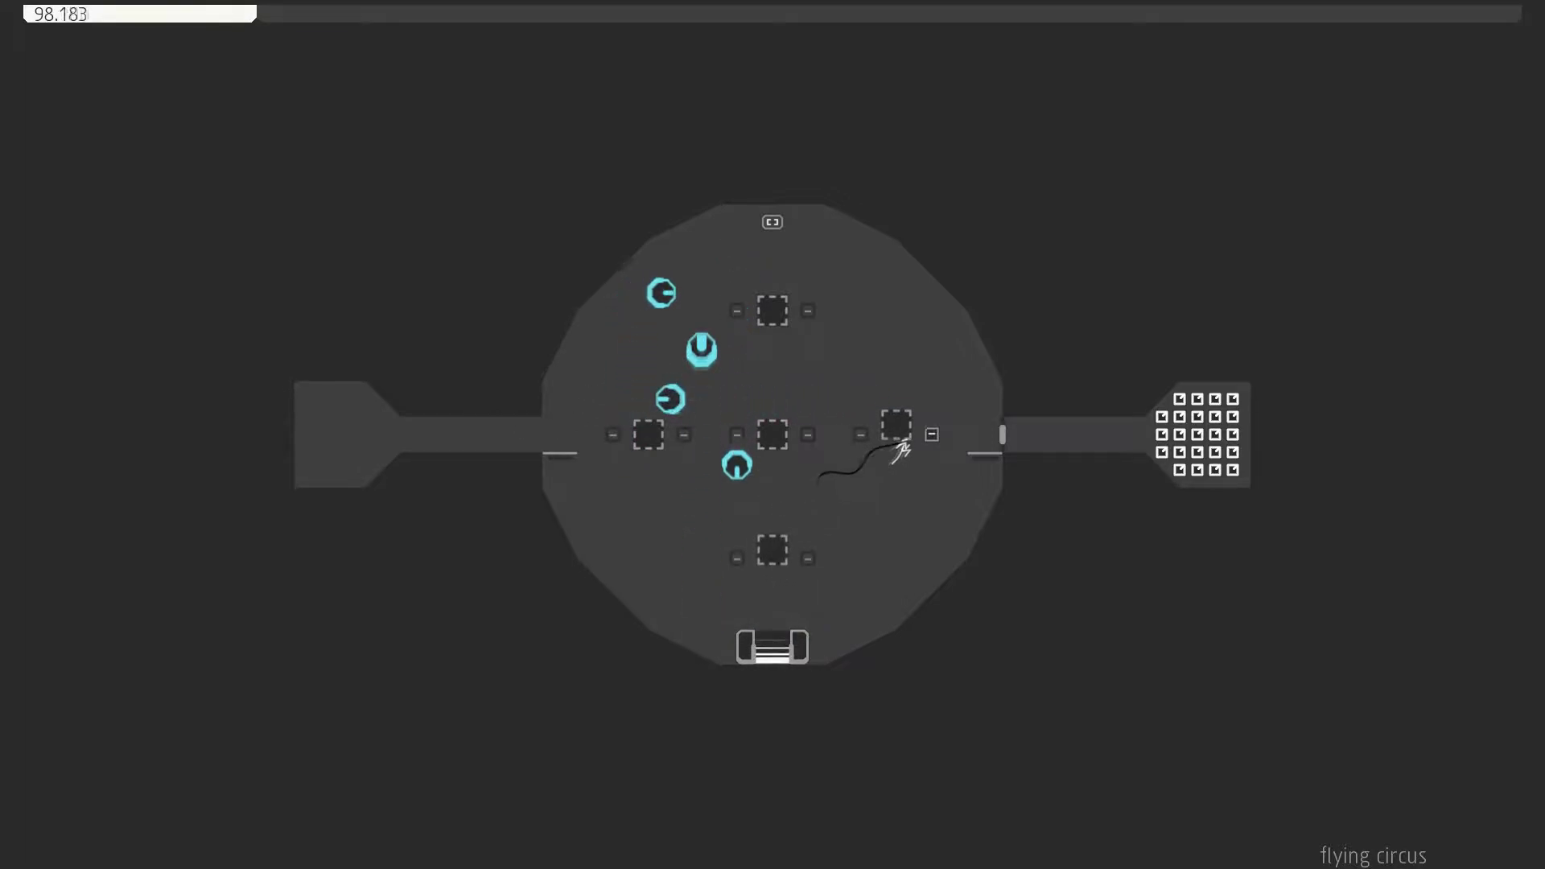
key("Right")
key("Right")
key("z")
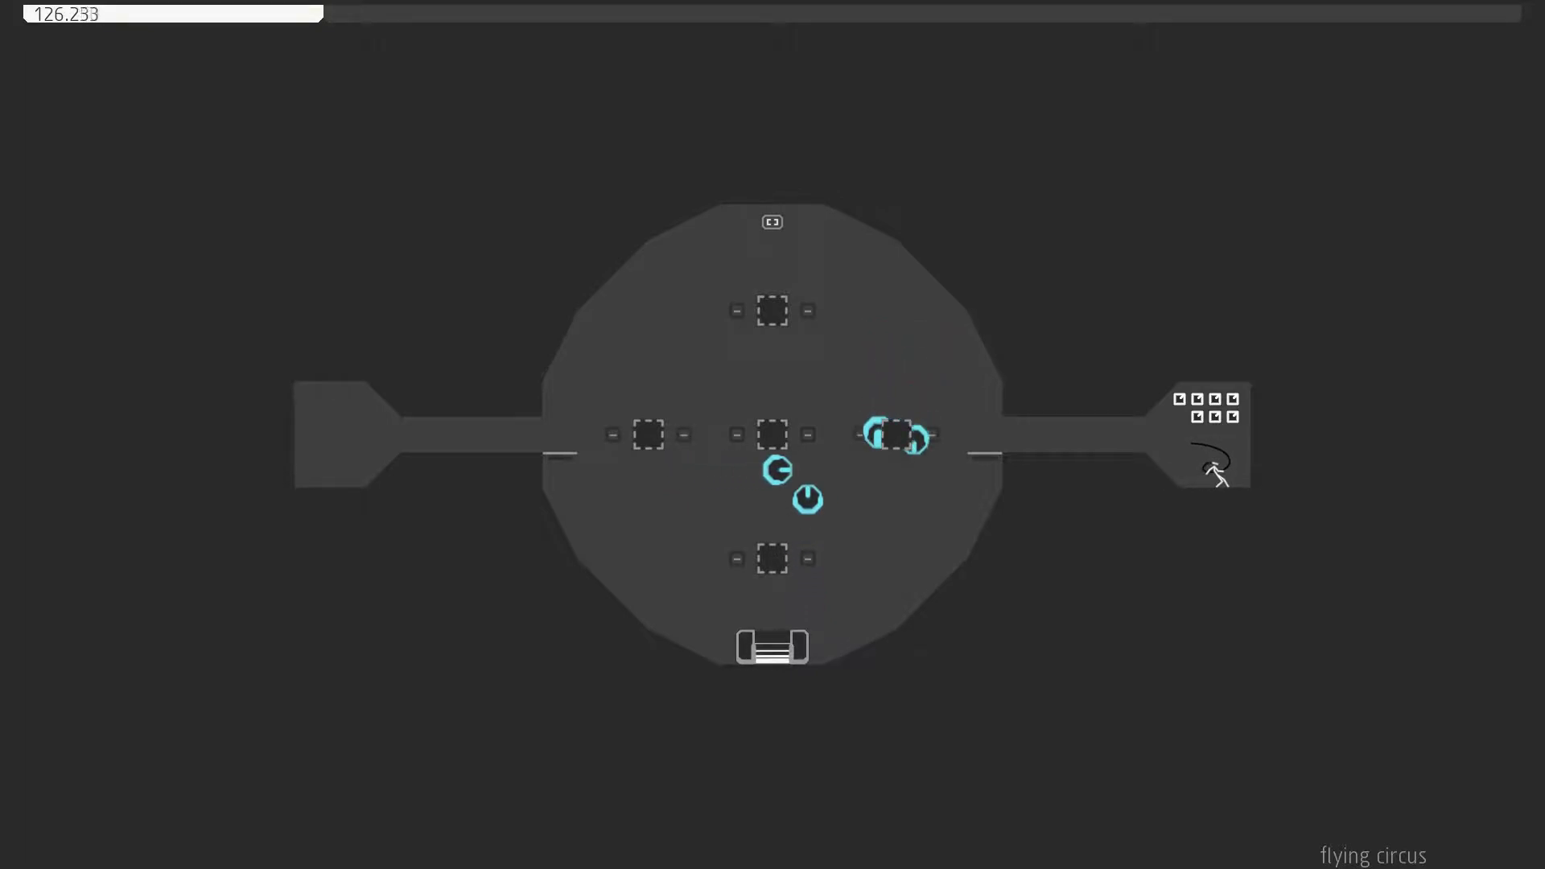
key("z")
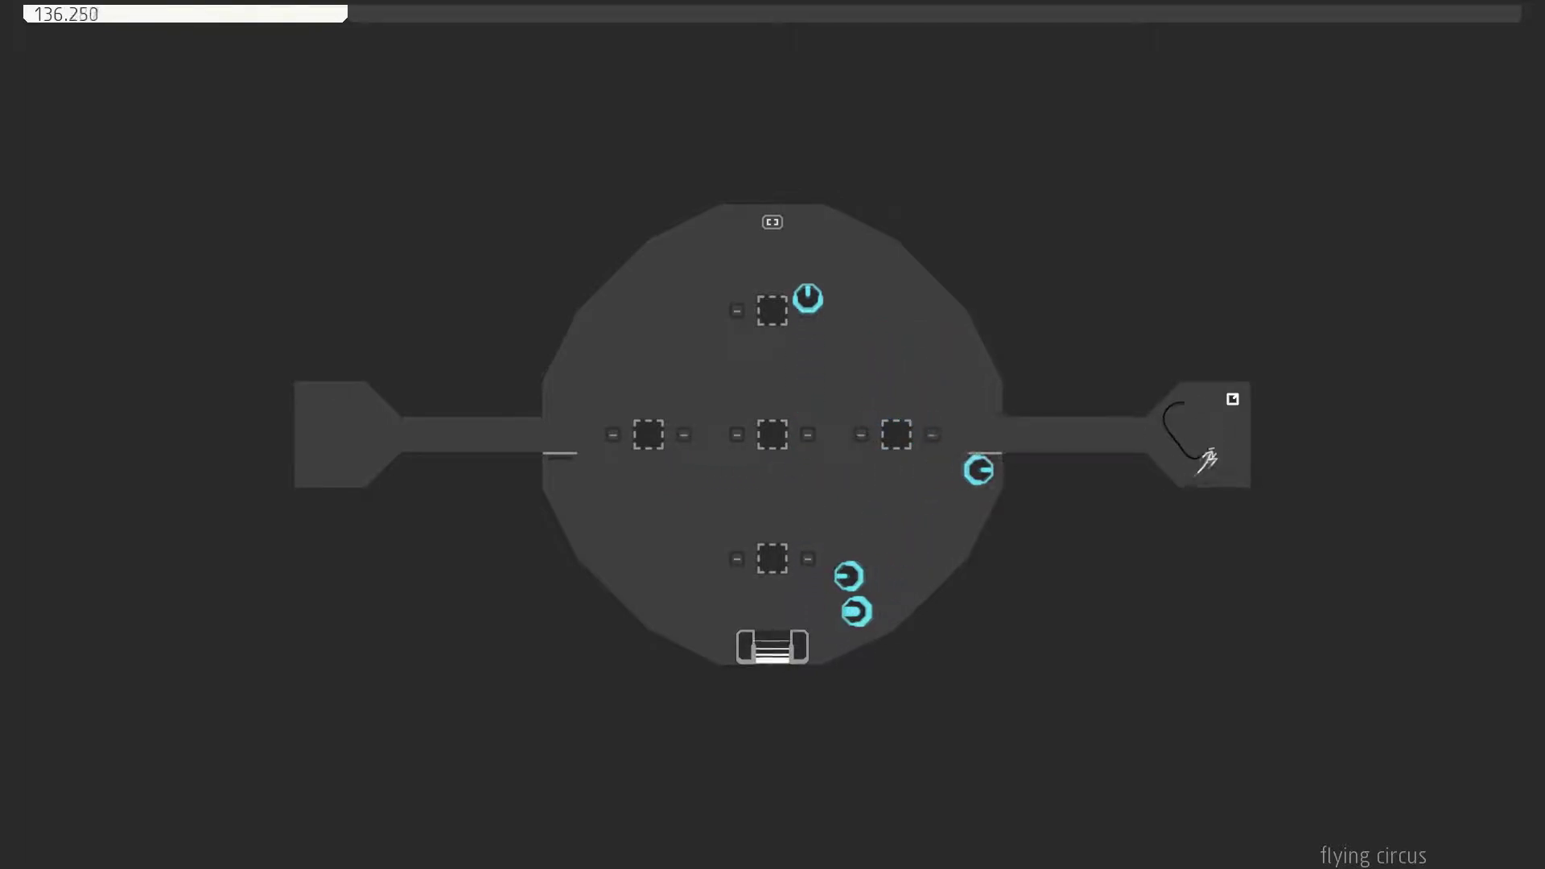
key("z")
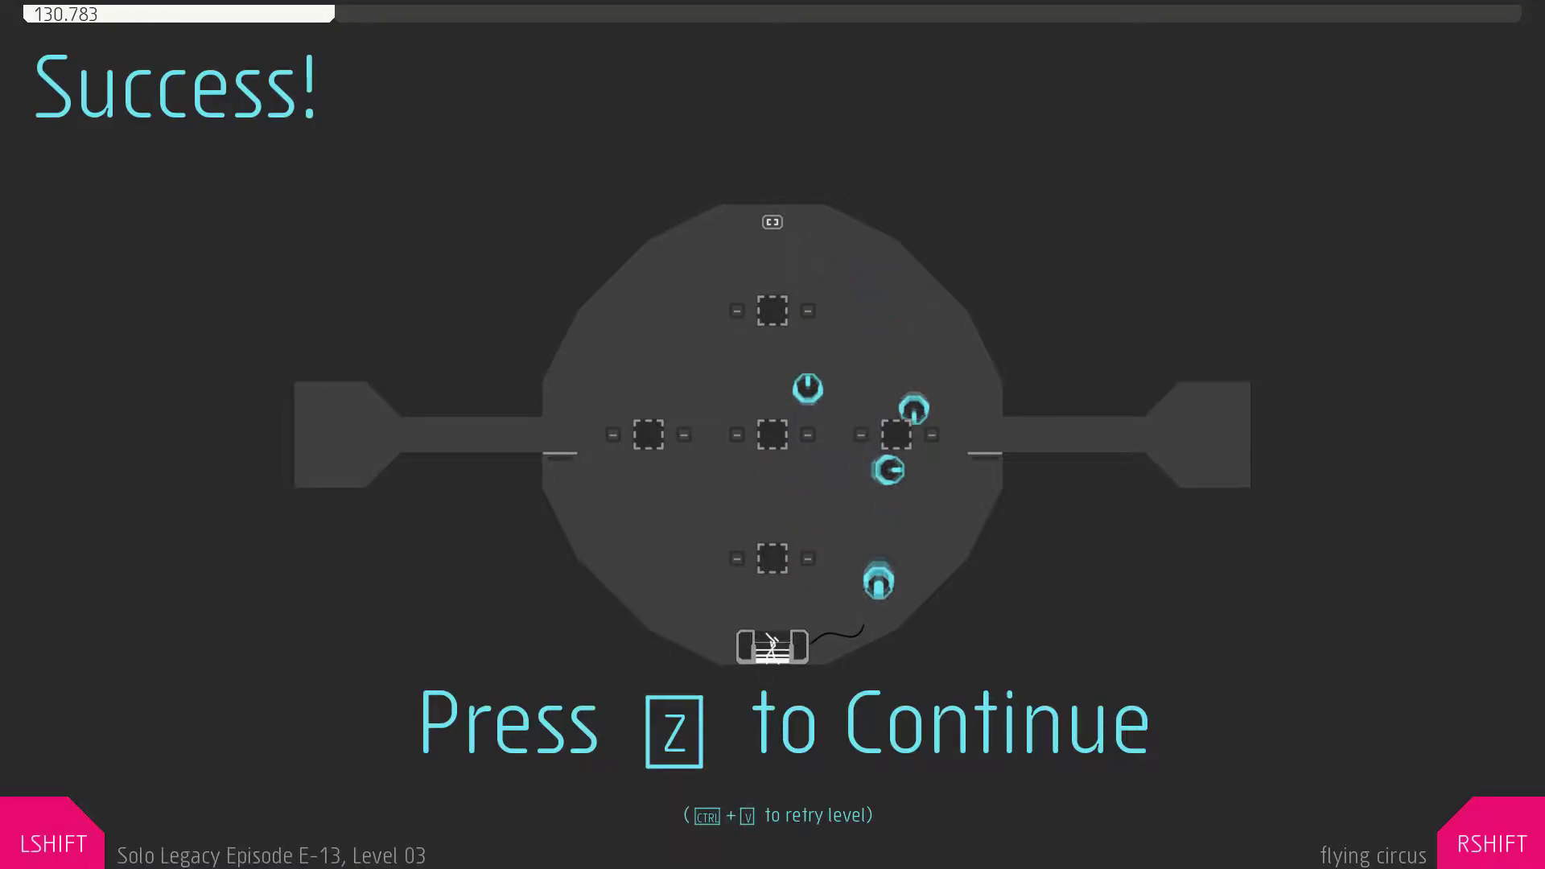
key("z")
key("z")
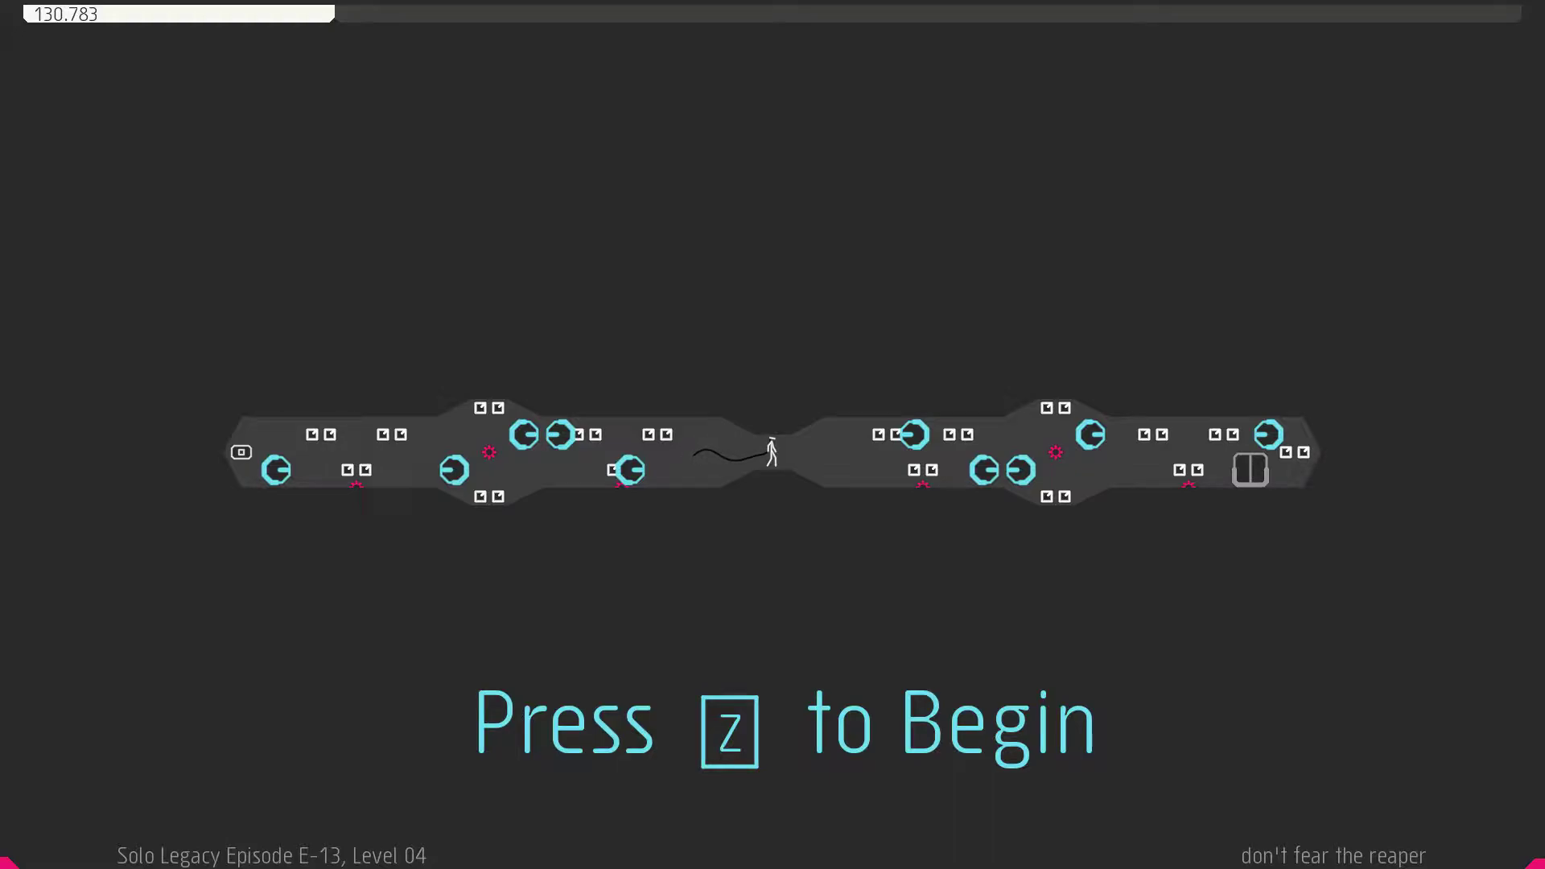
key("z")
key("z")
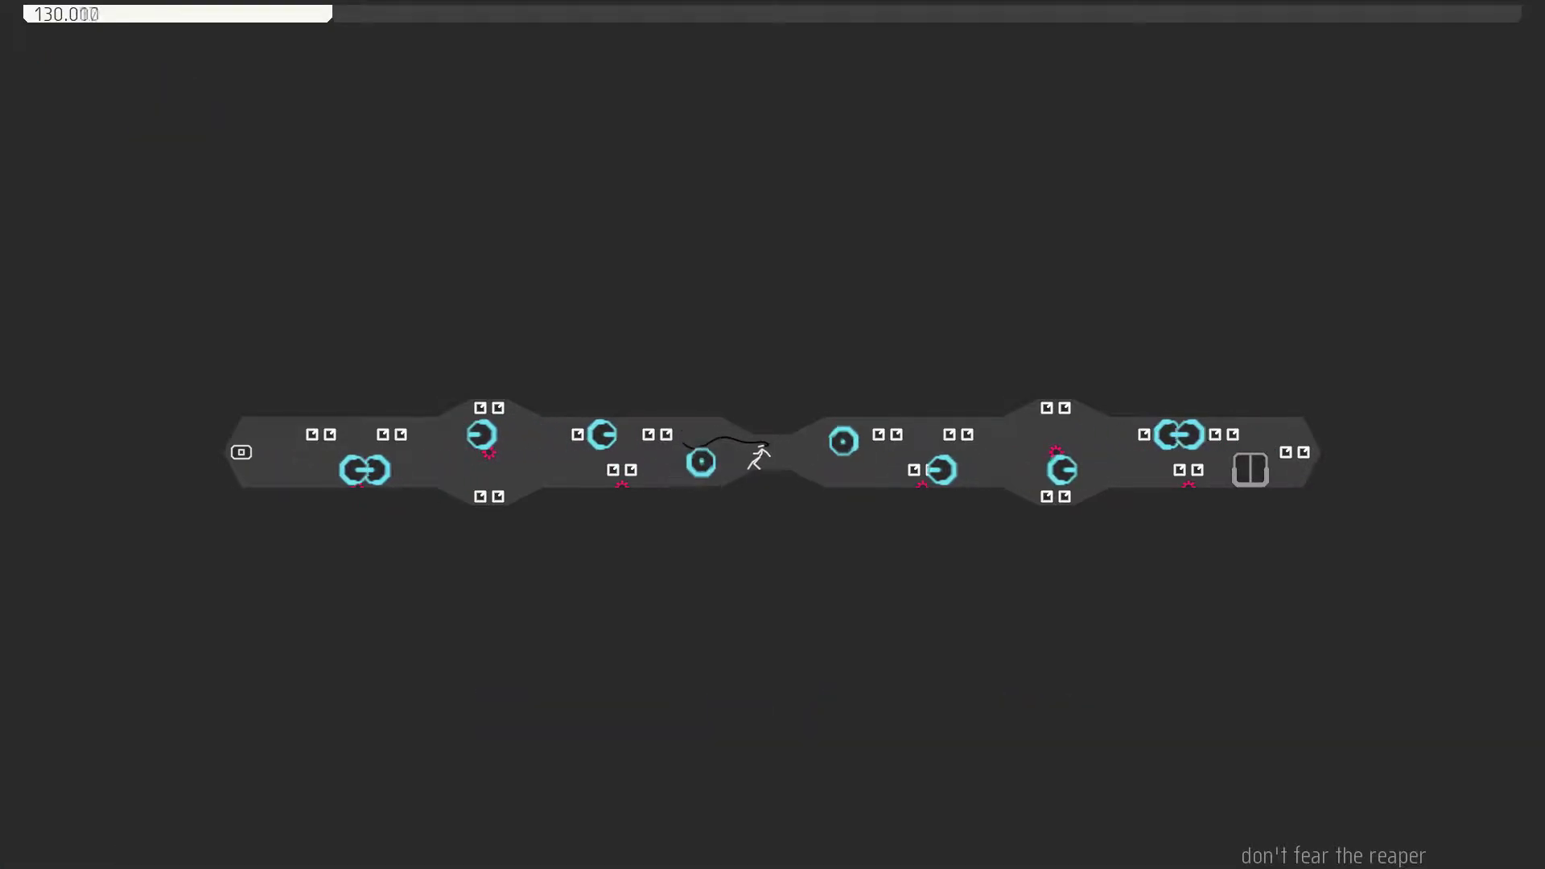
key("z")
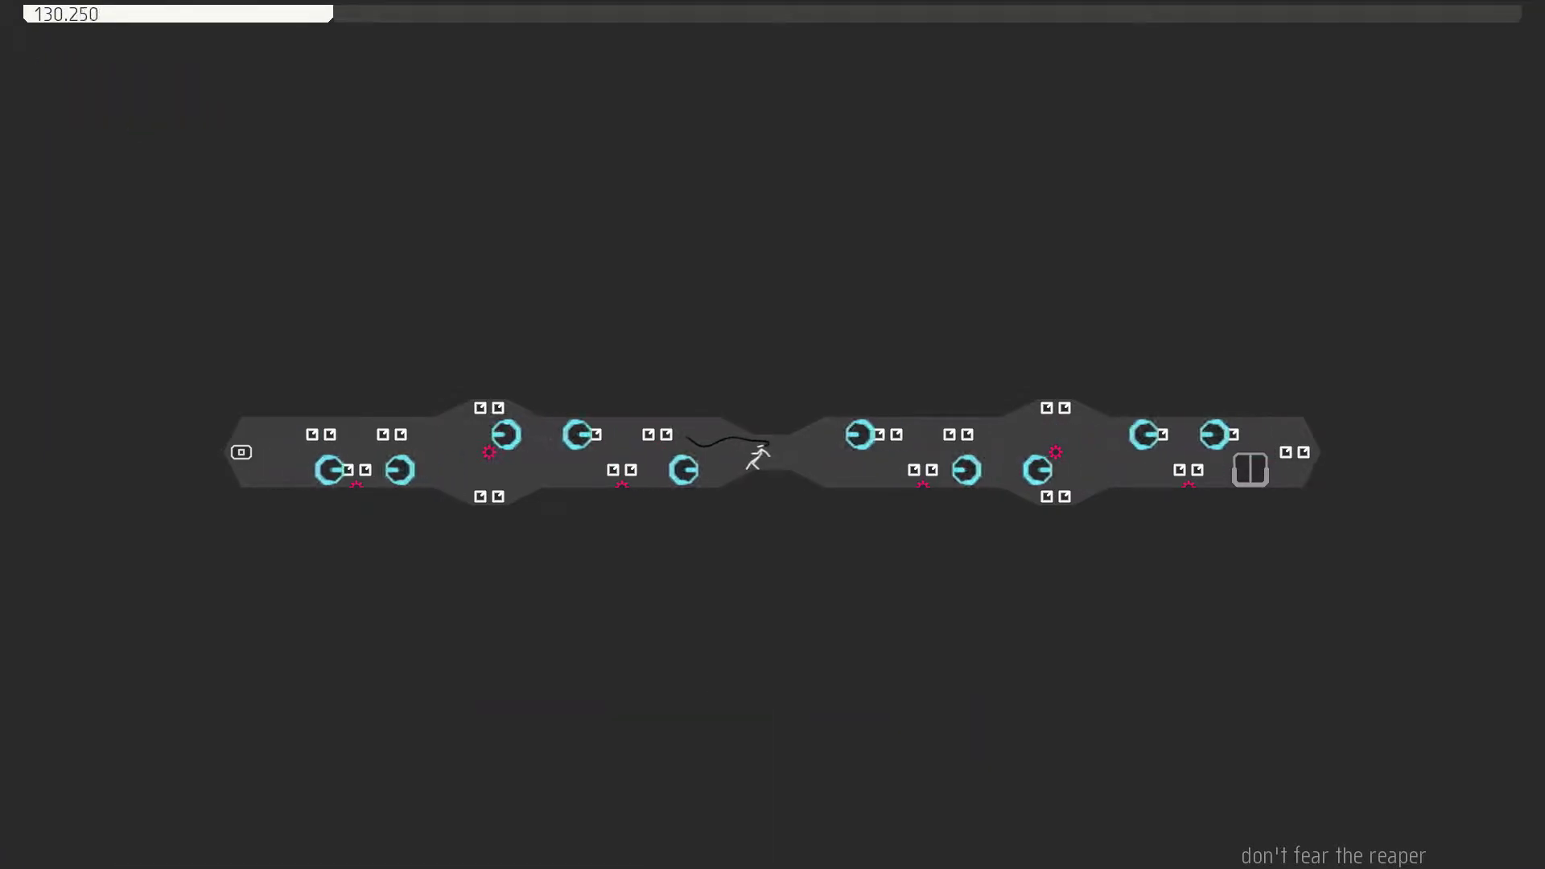
key("Left")
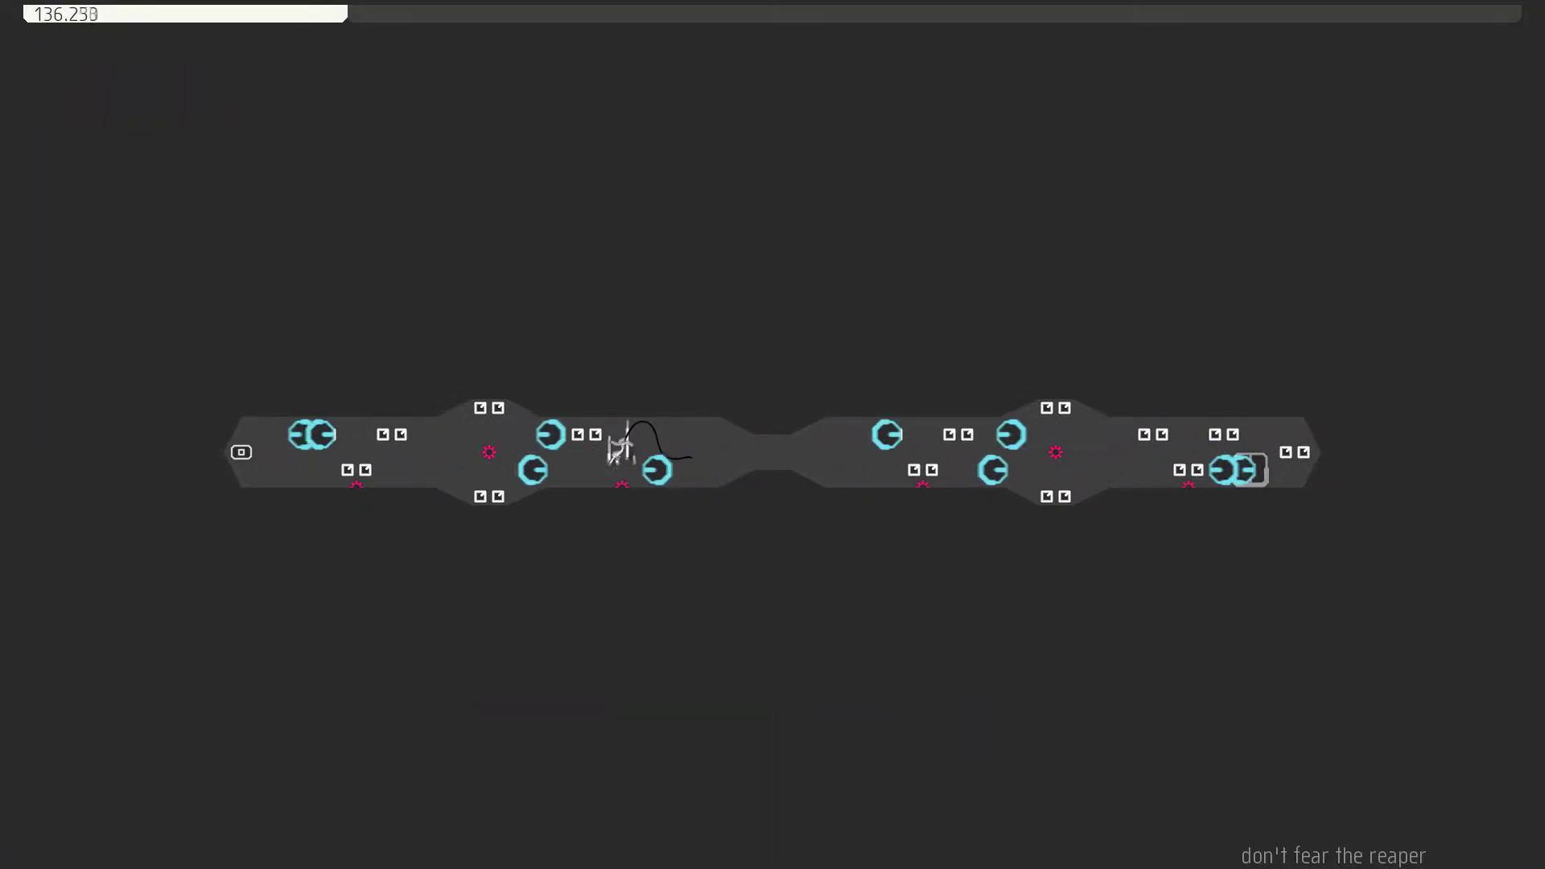
key("z")
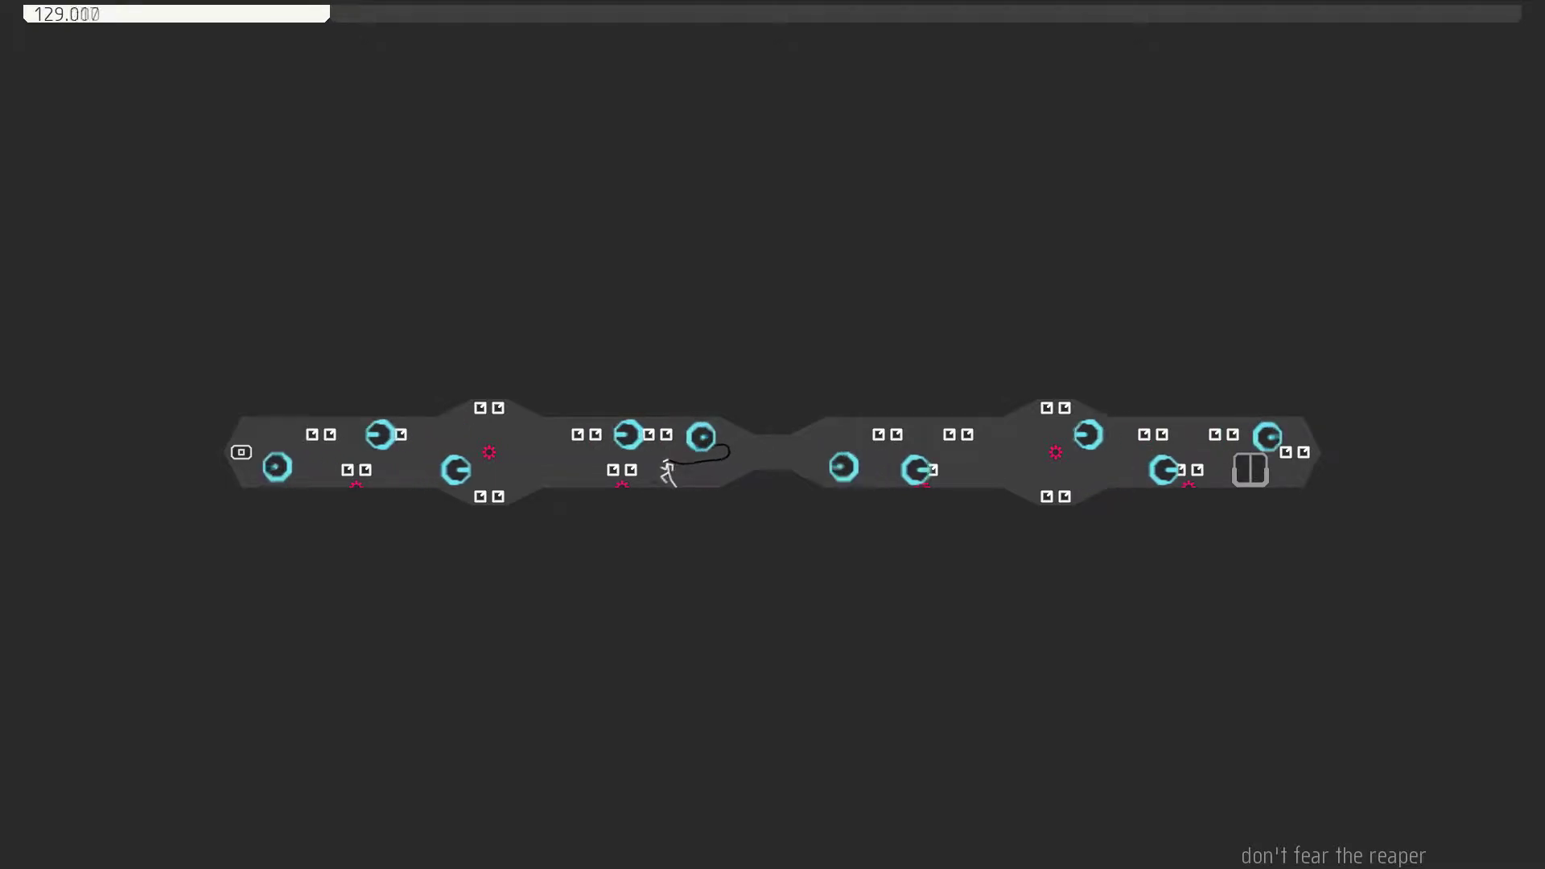
key("z")
key("z")
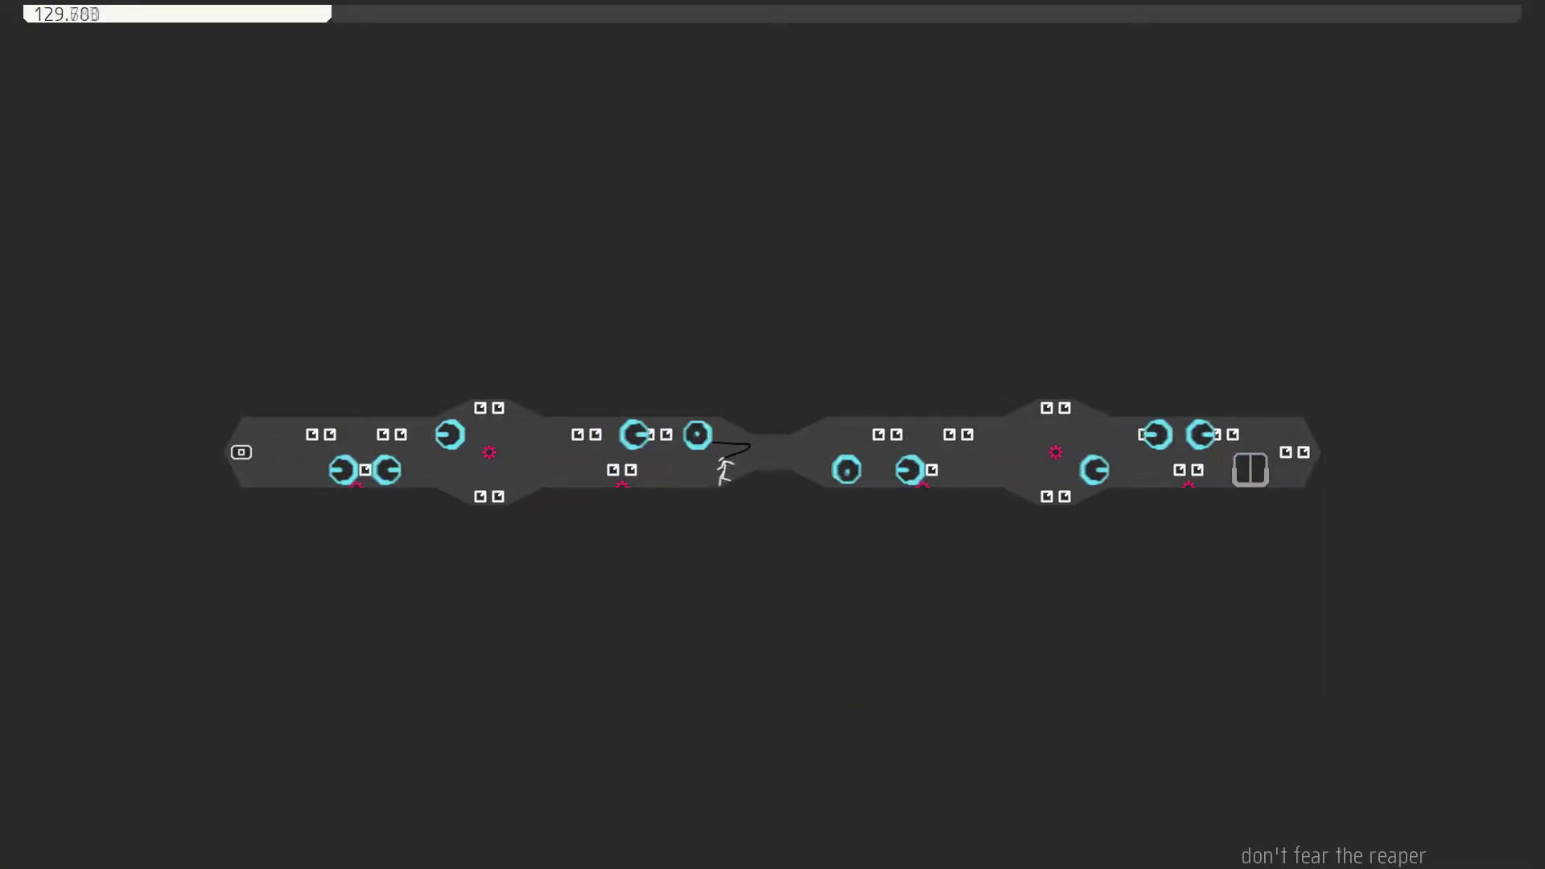
key("z")
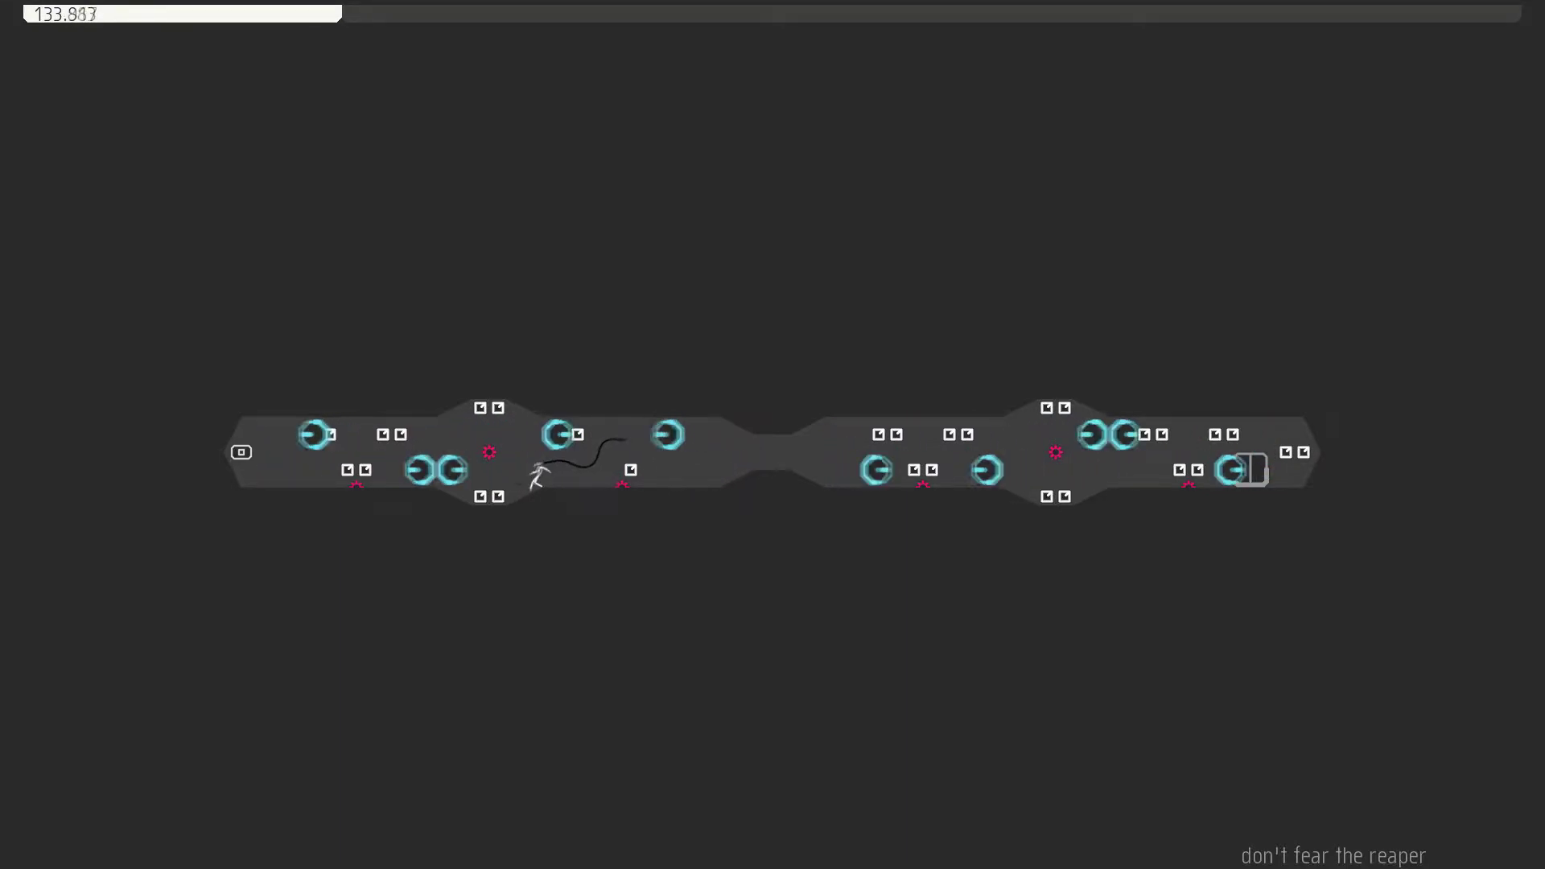
key("z")
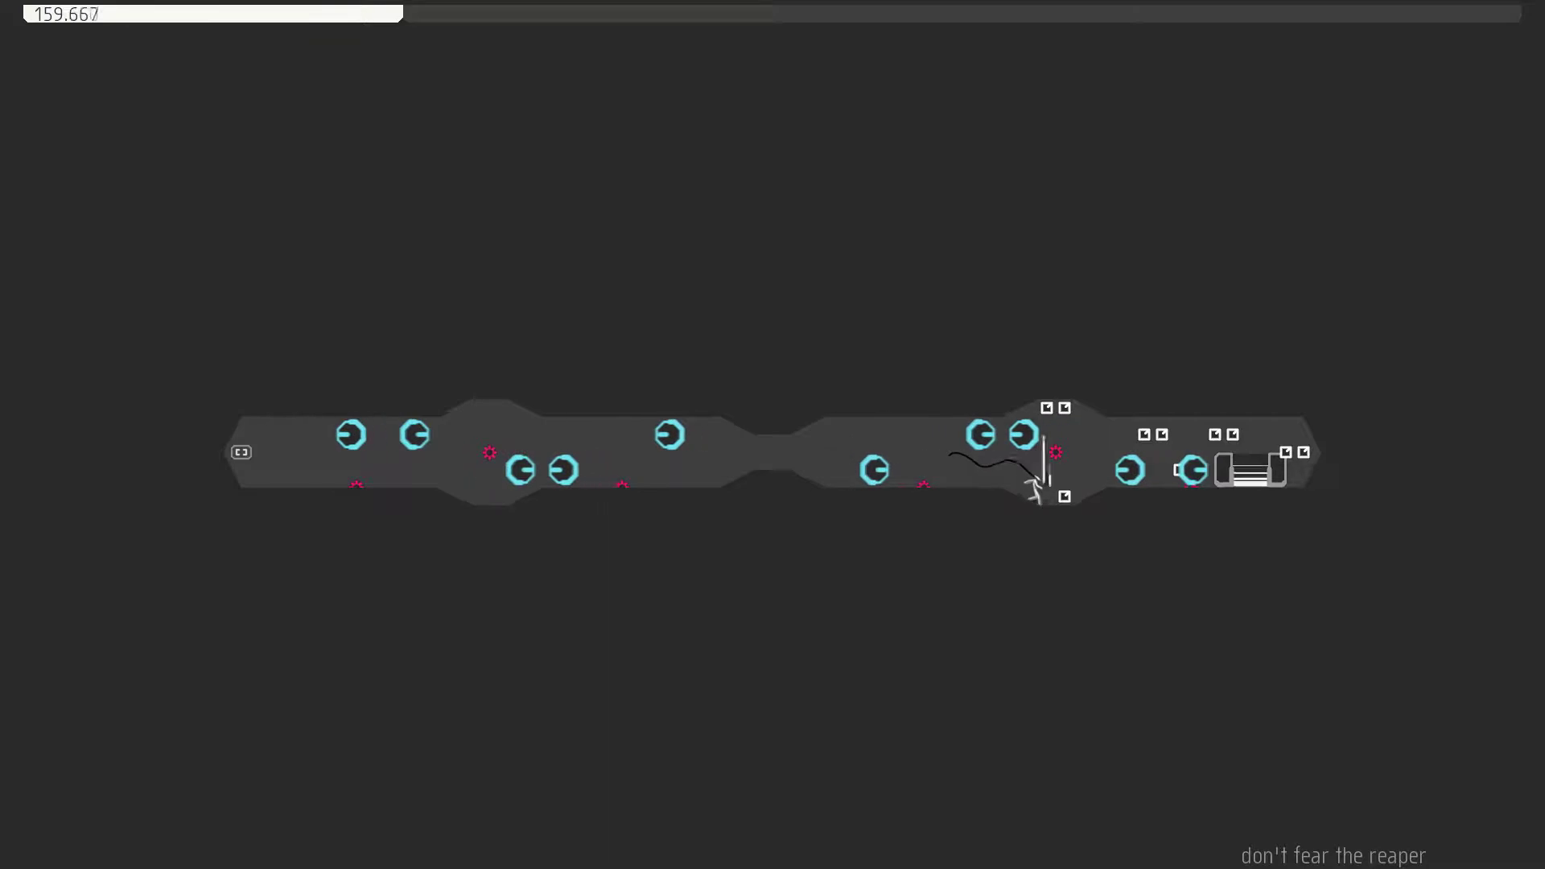
Retry 'don't fear the reaper' until it clears with a 168.633 Success time.
key("z")
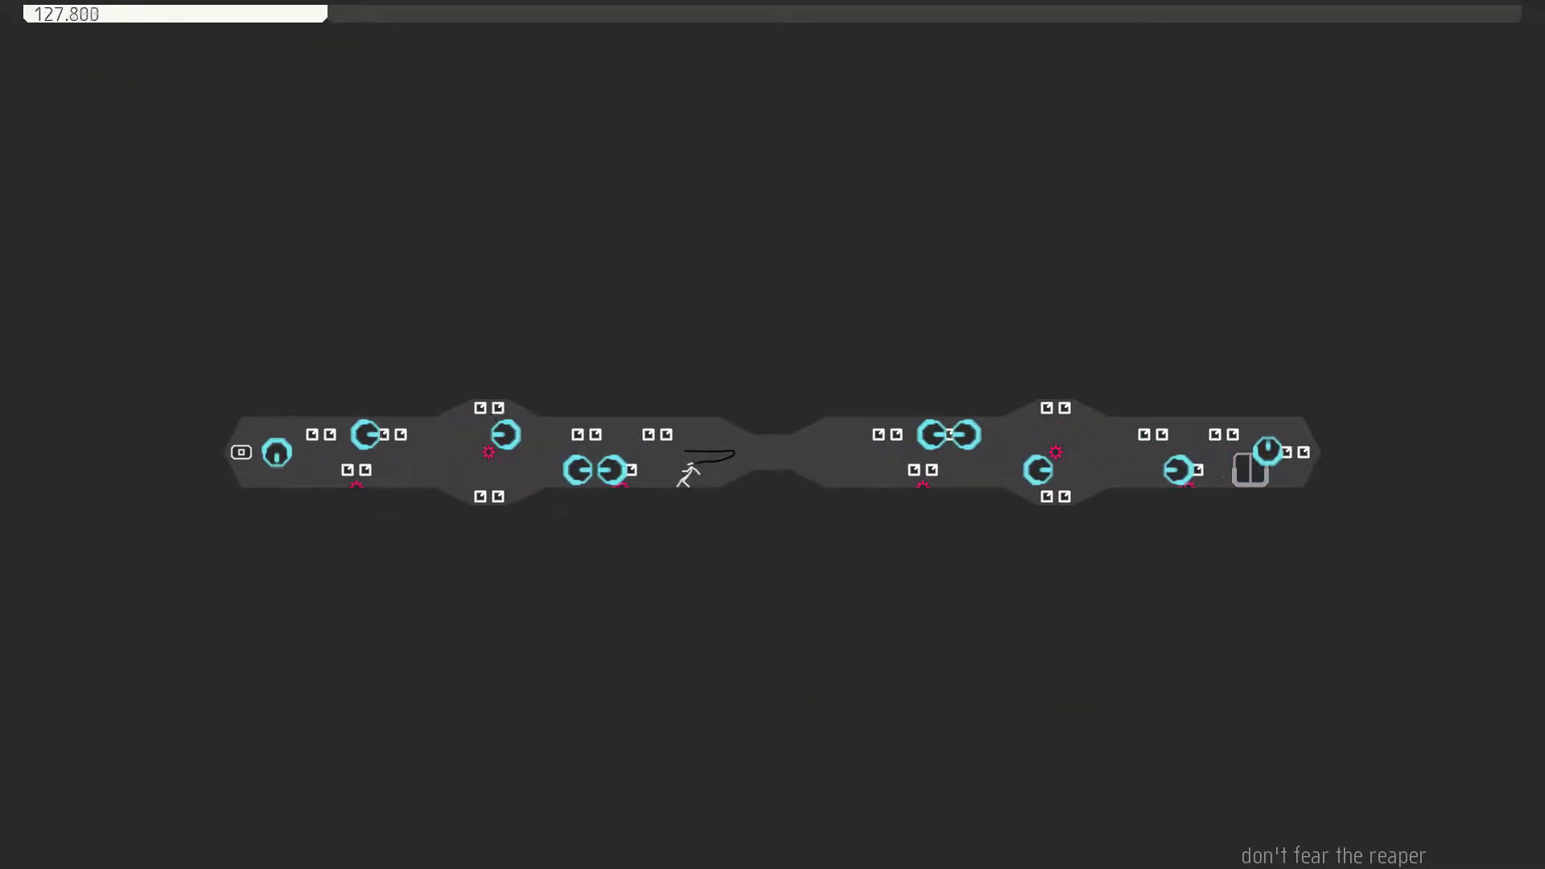
key("z")
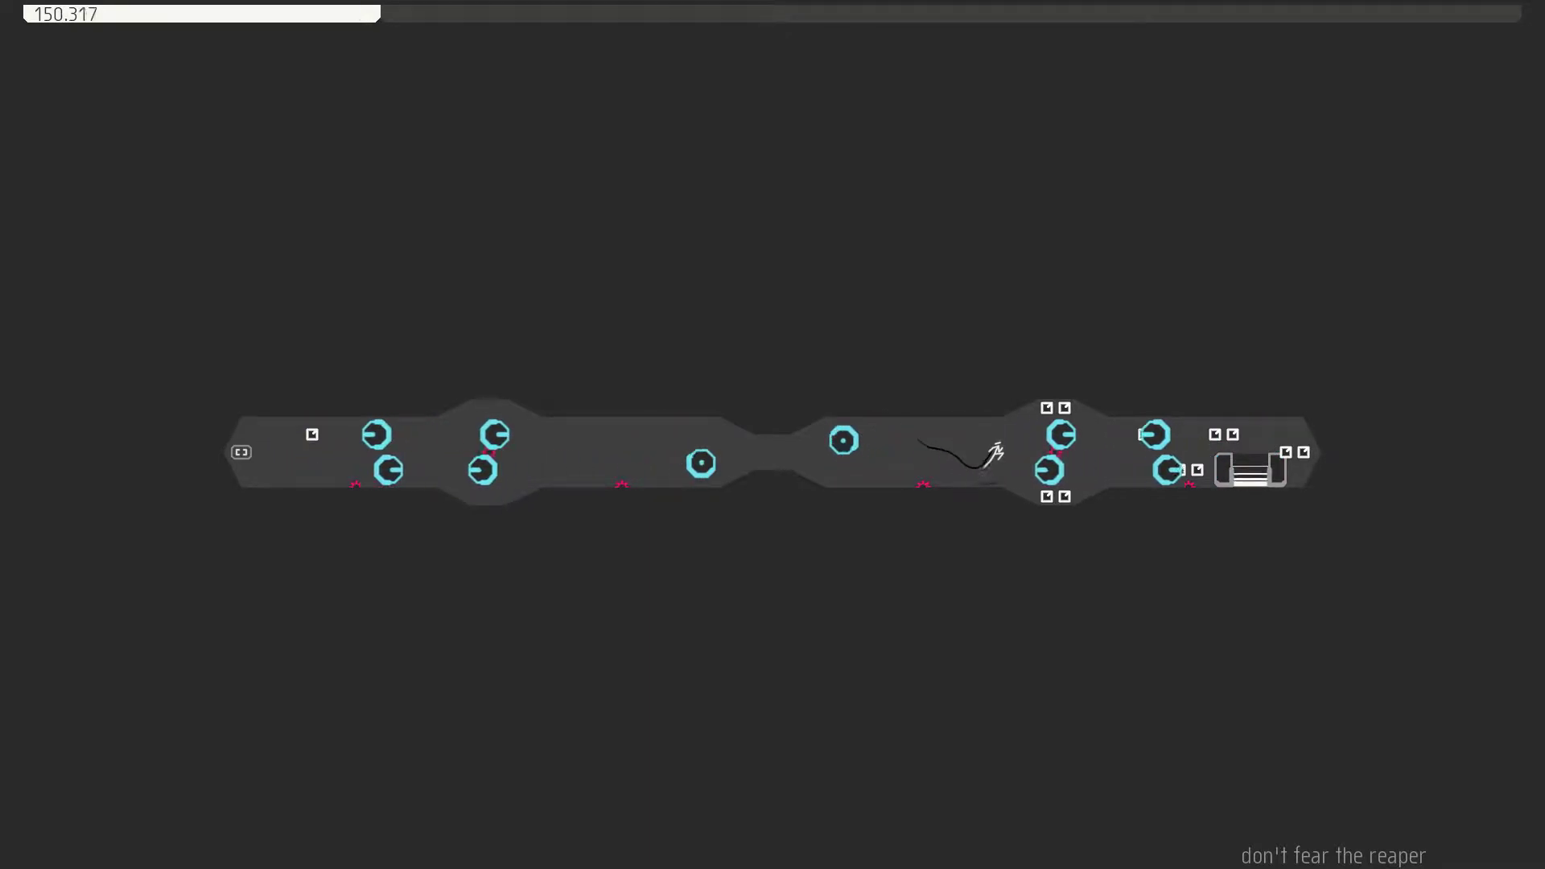
key("z")
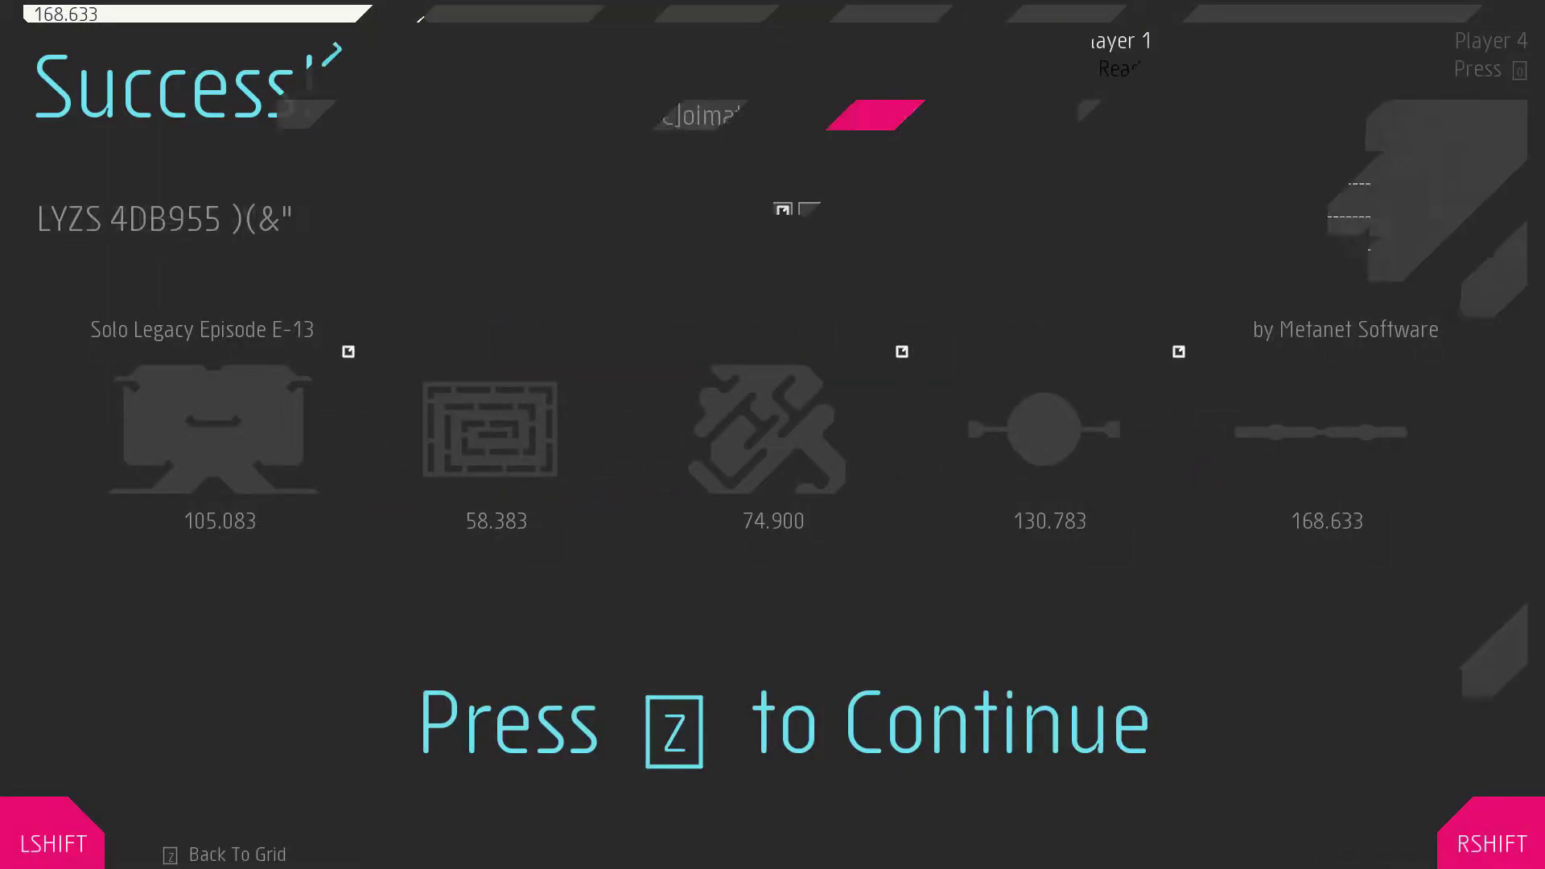
Continue past the E-13 results and load episode E-14's first level, grudge match.
key("z")
key("Right")
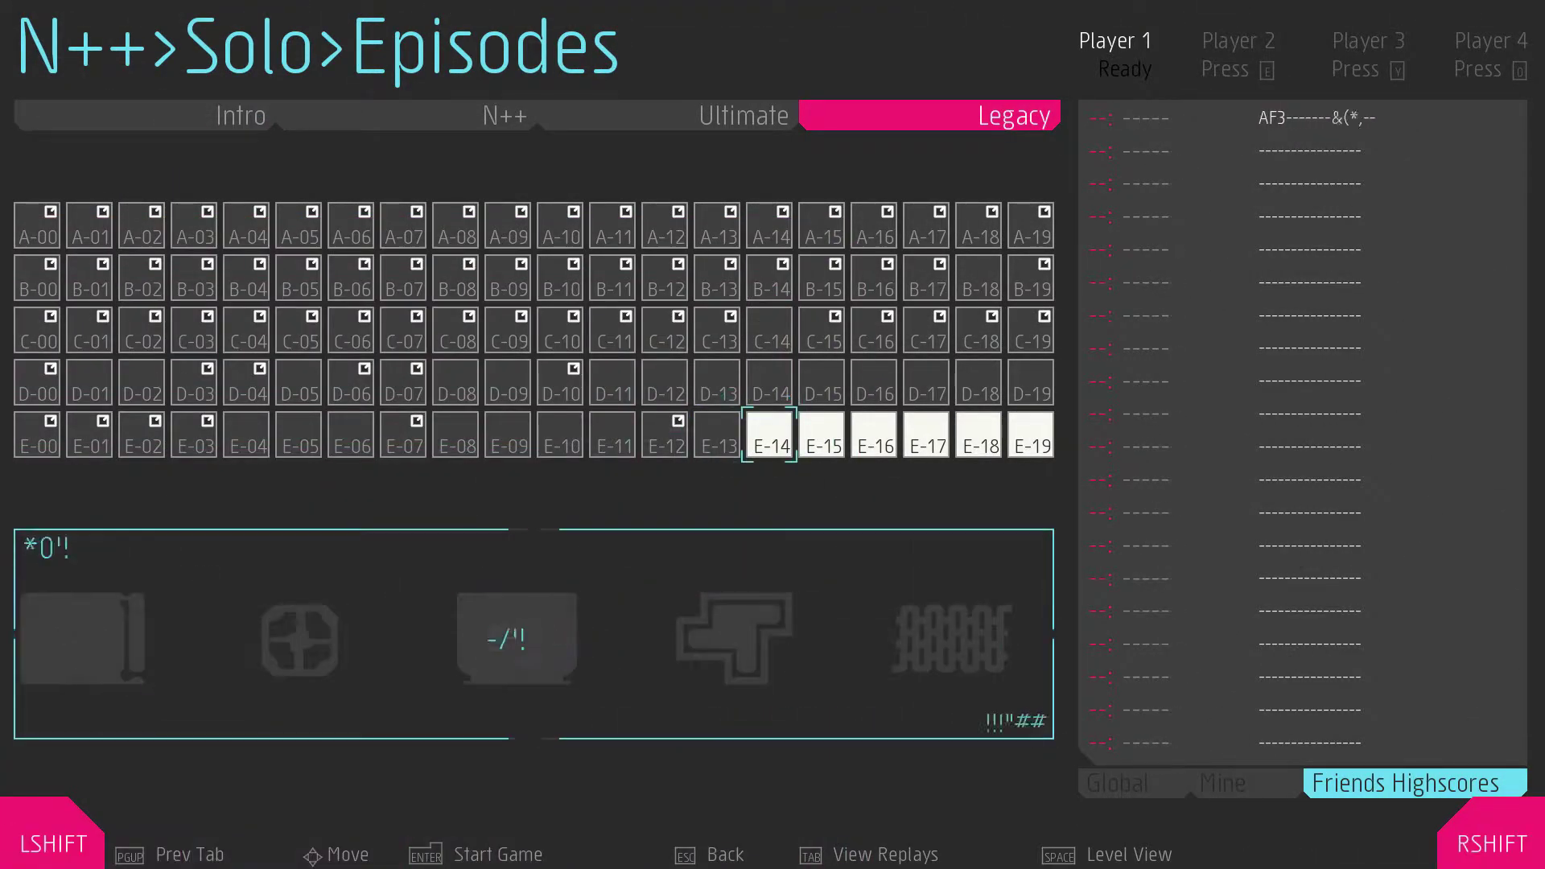
key("Return")
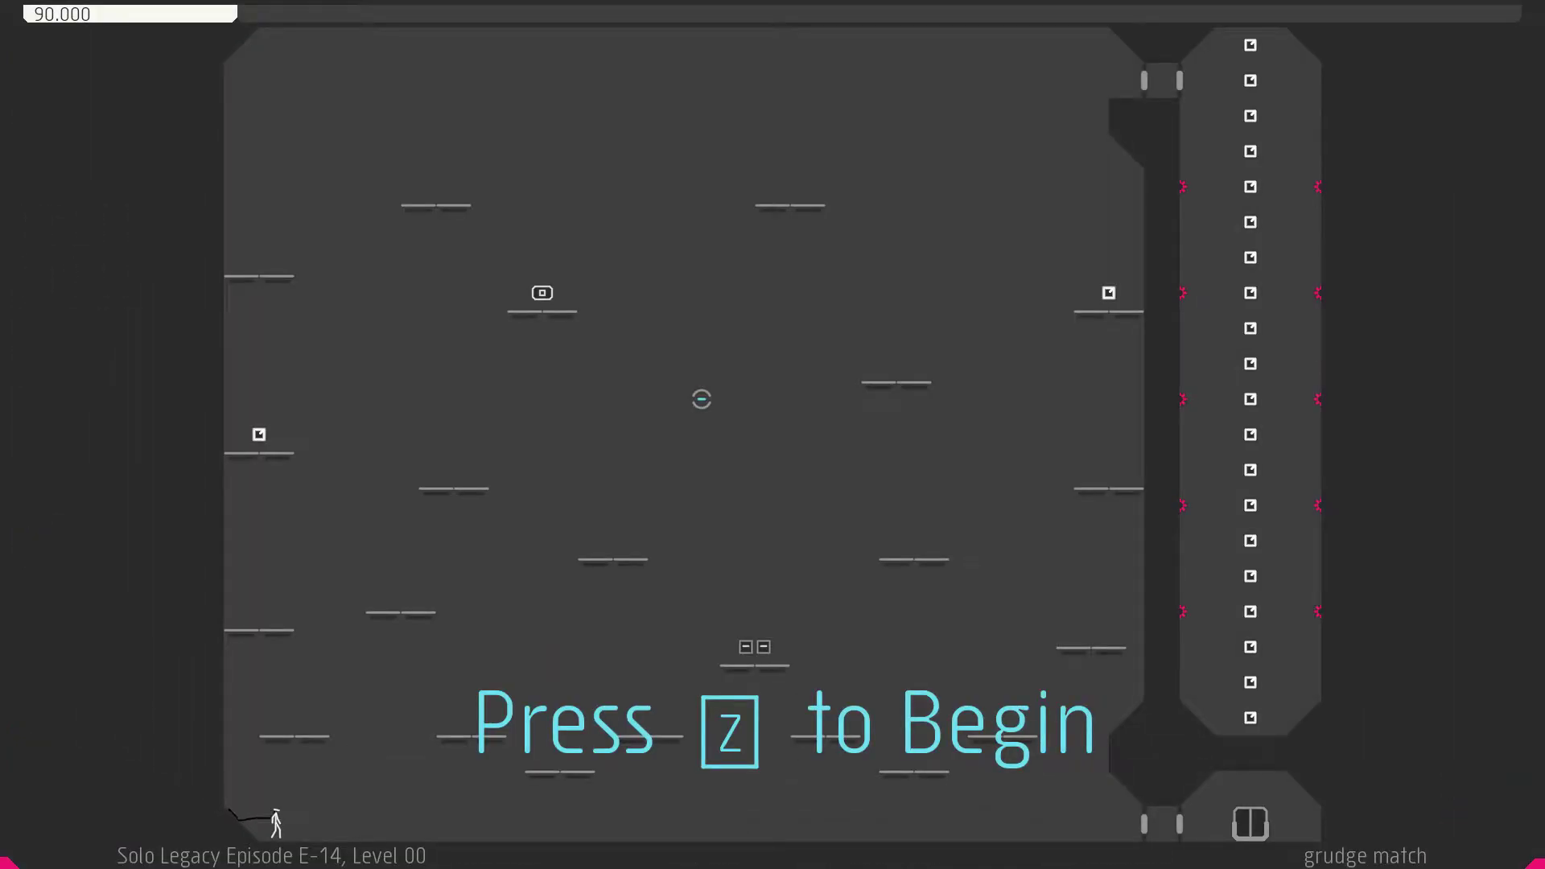
Start grudge match, climb the left wall for the ledge gold, then jump right.
key("z")
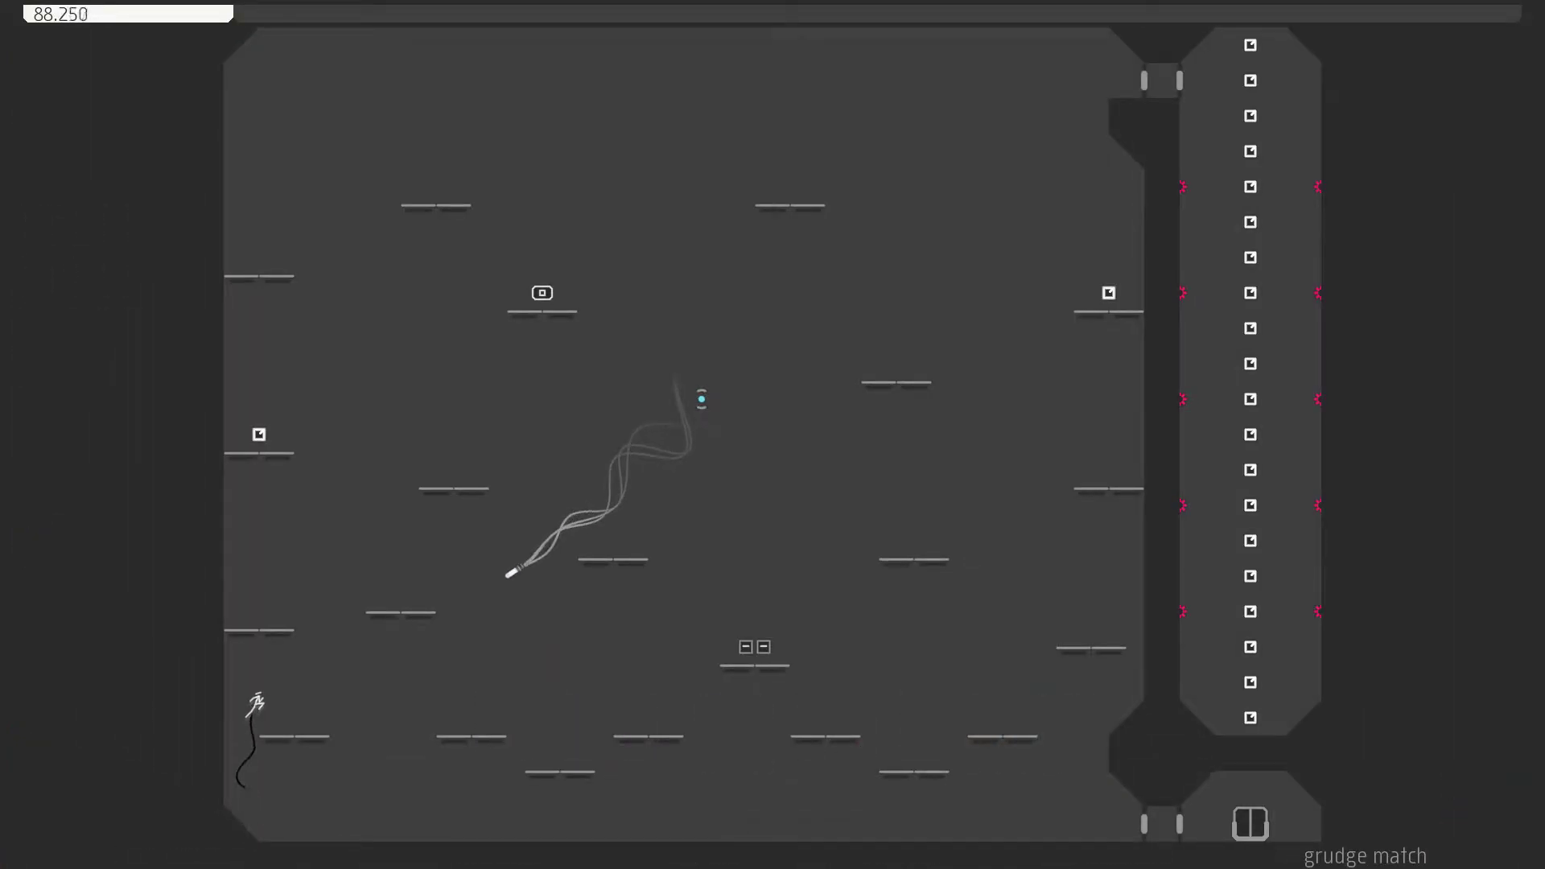
key("Left")
key("z")
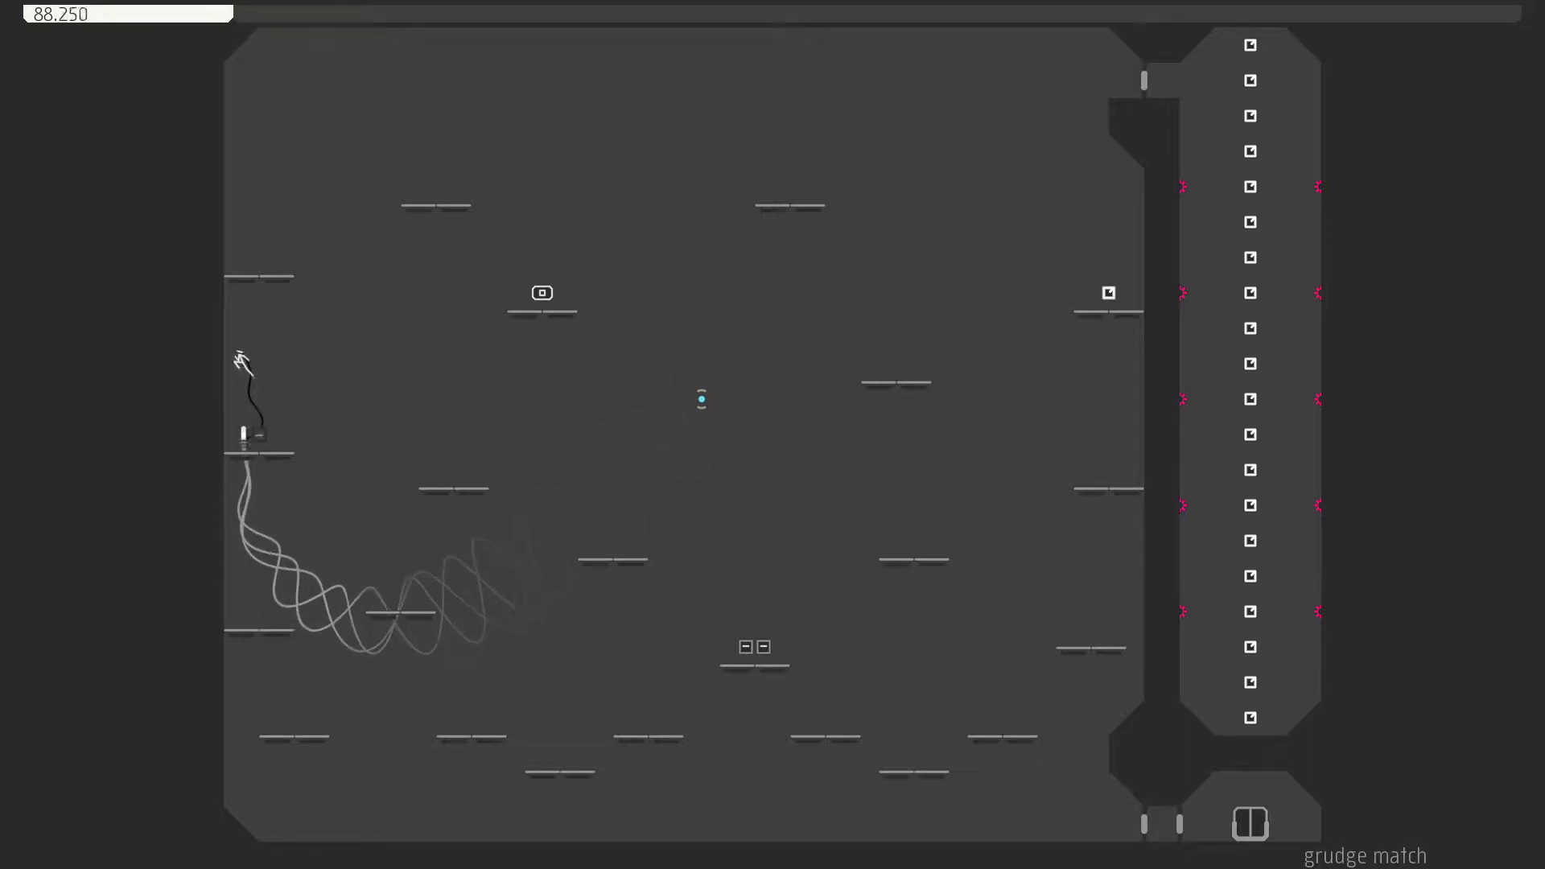
key("Right")
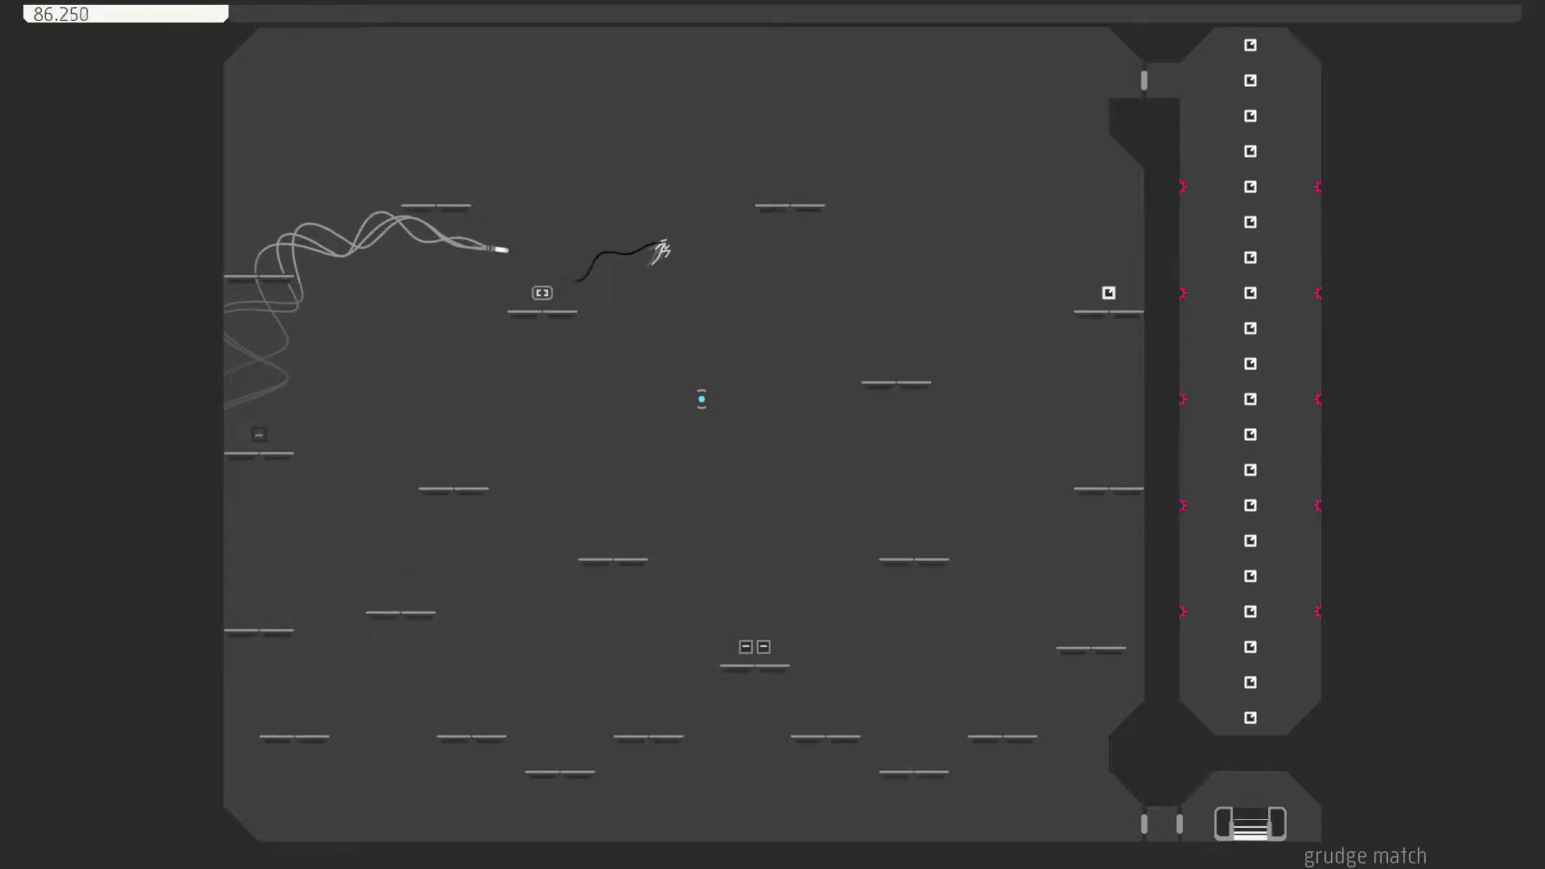
key("z")
Drop down the right side, evade the rocket onto the left platform and leap upward.
key("Right")
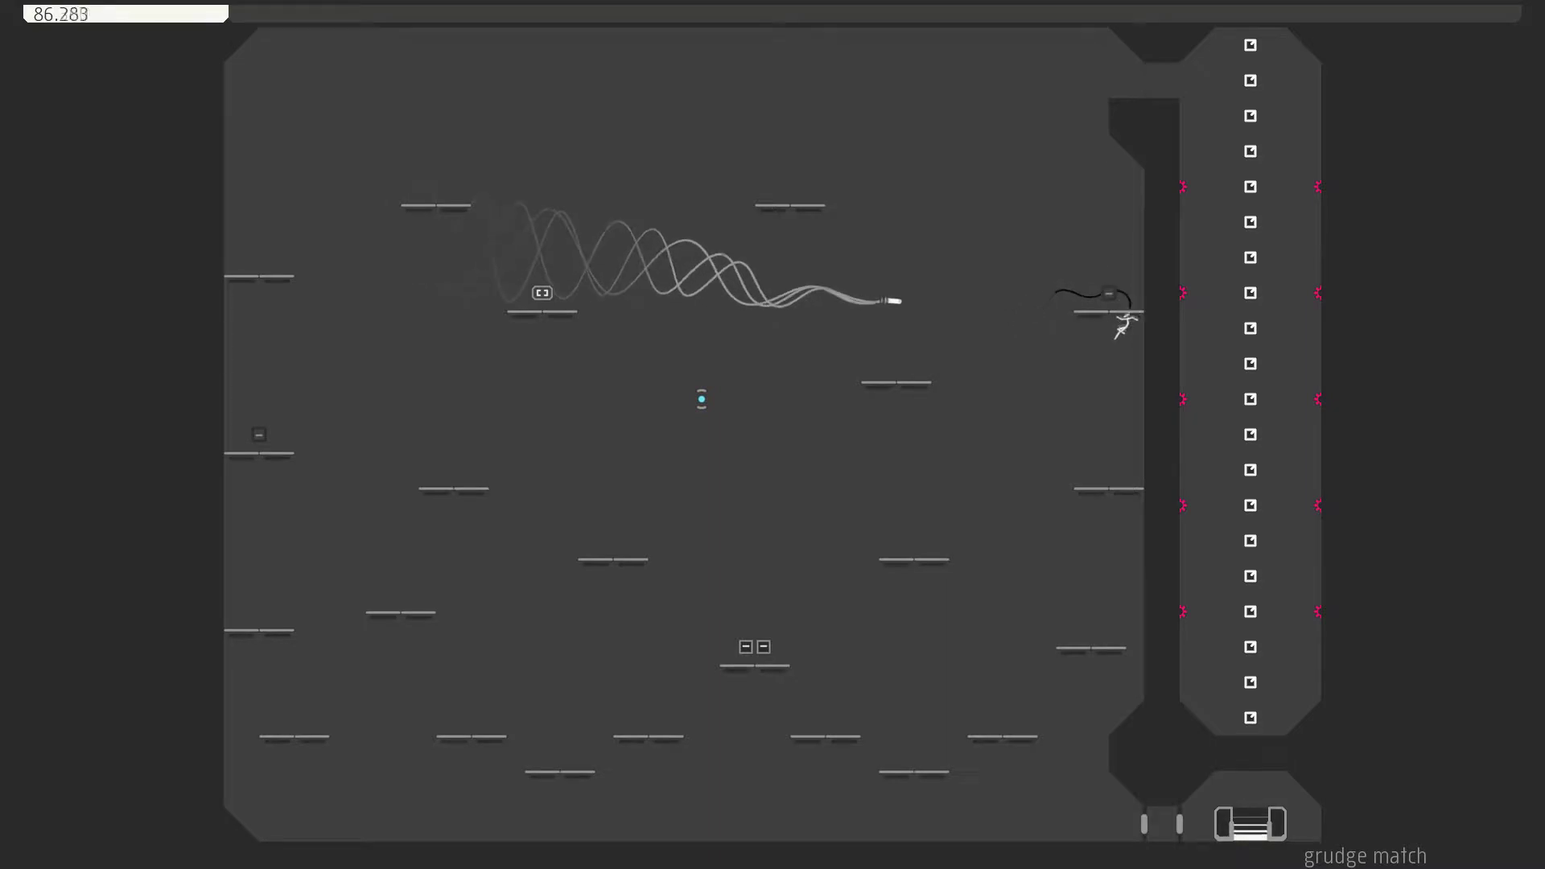
key("Left")
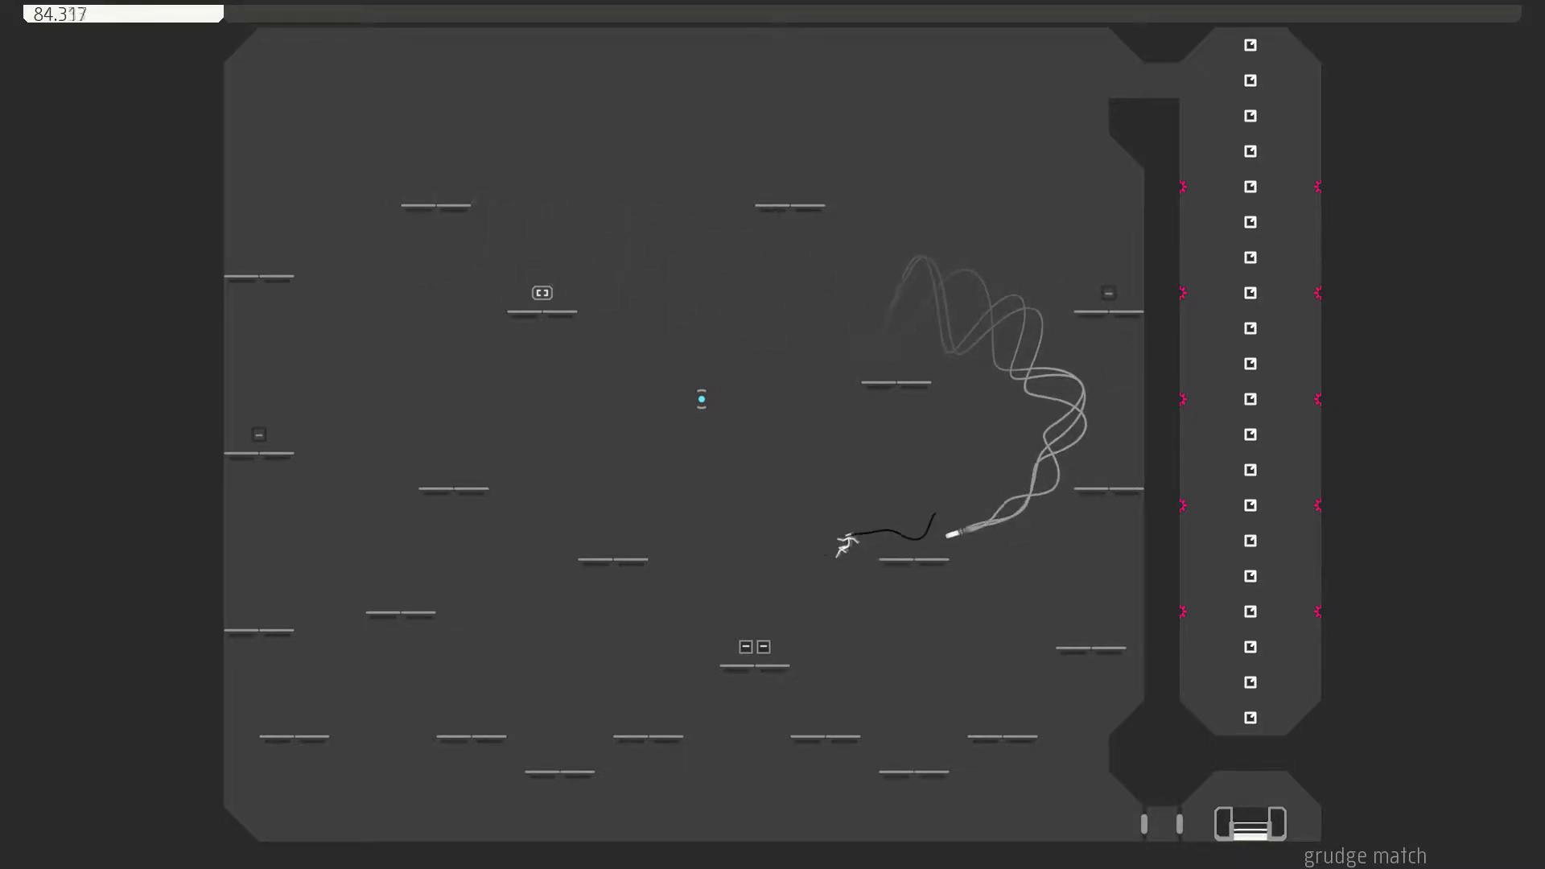
key("Left")
key("z")
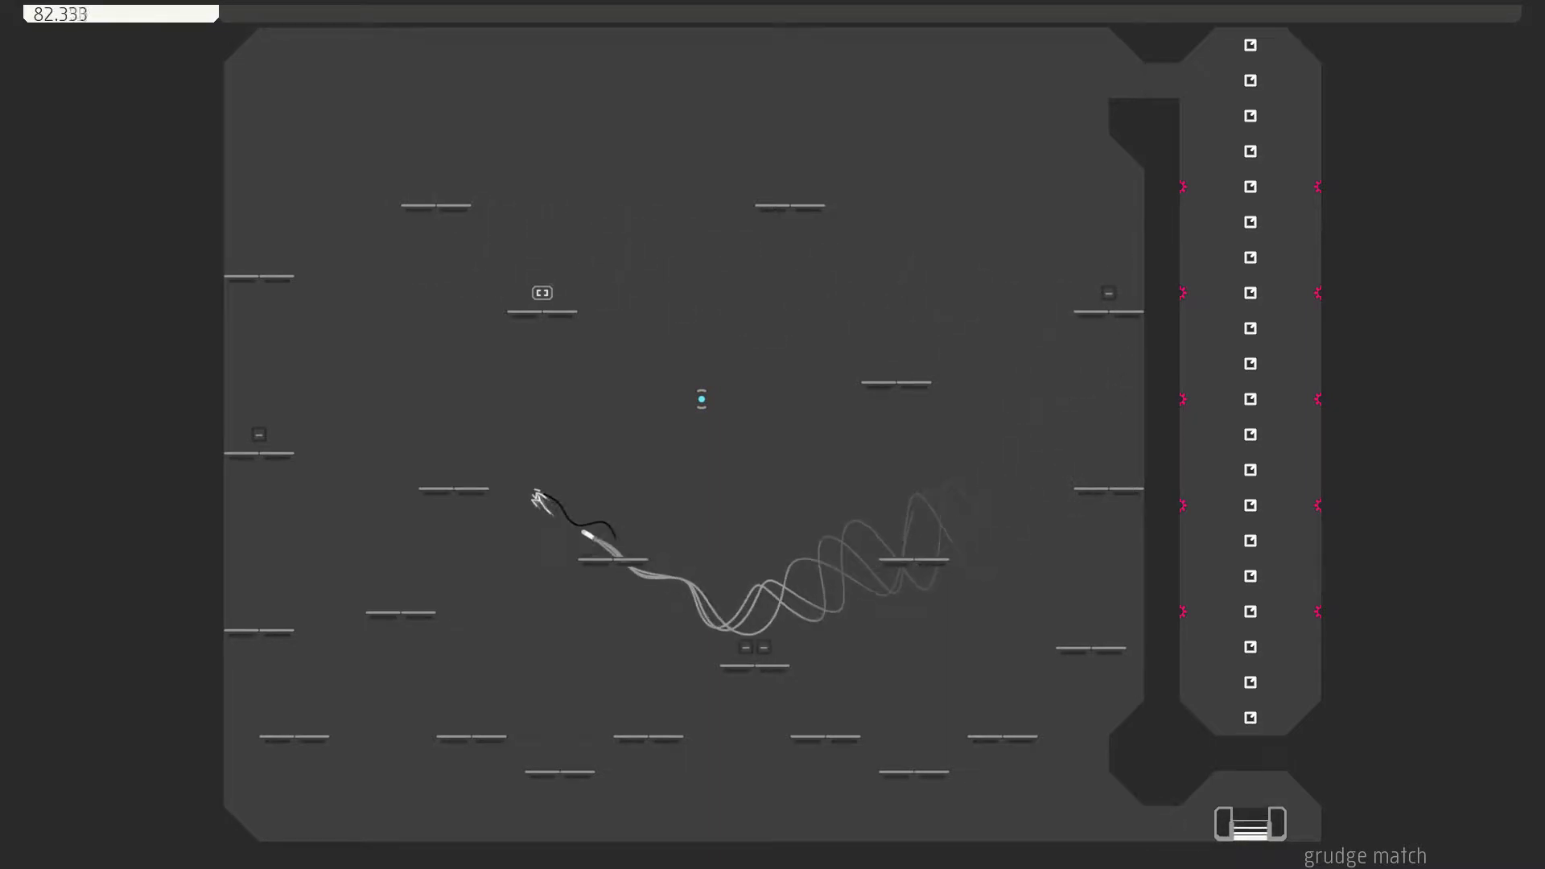
key("z")
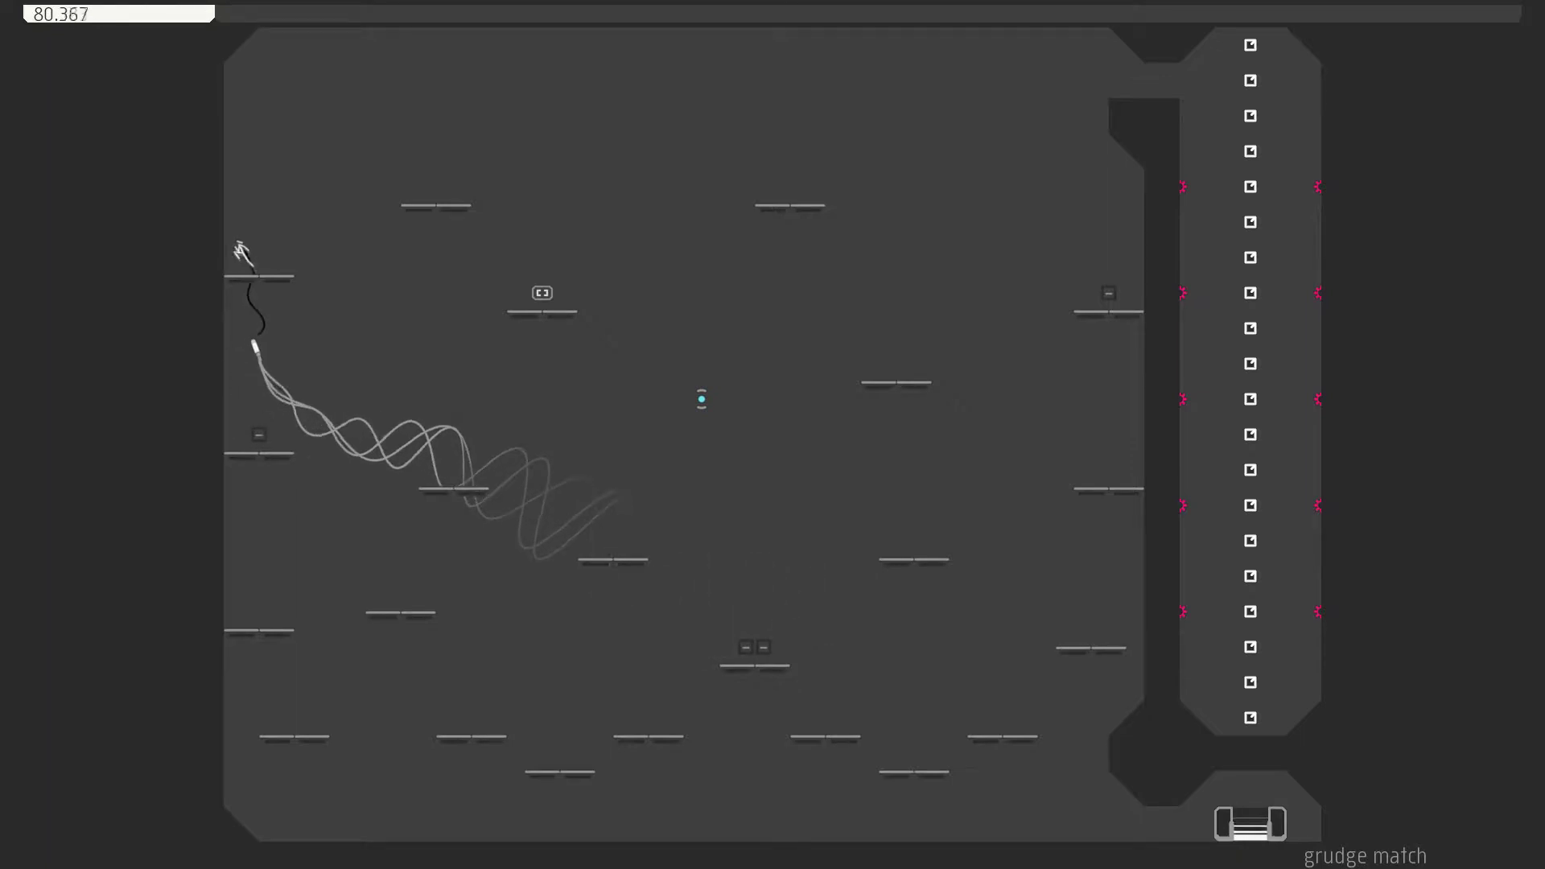
key("Right")
Cross the upper platforms, dodging the homing rocket, to the top of the dividing wall.
key("Right")
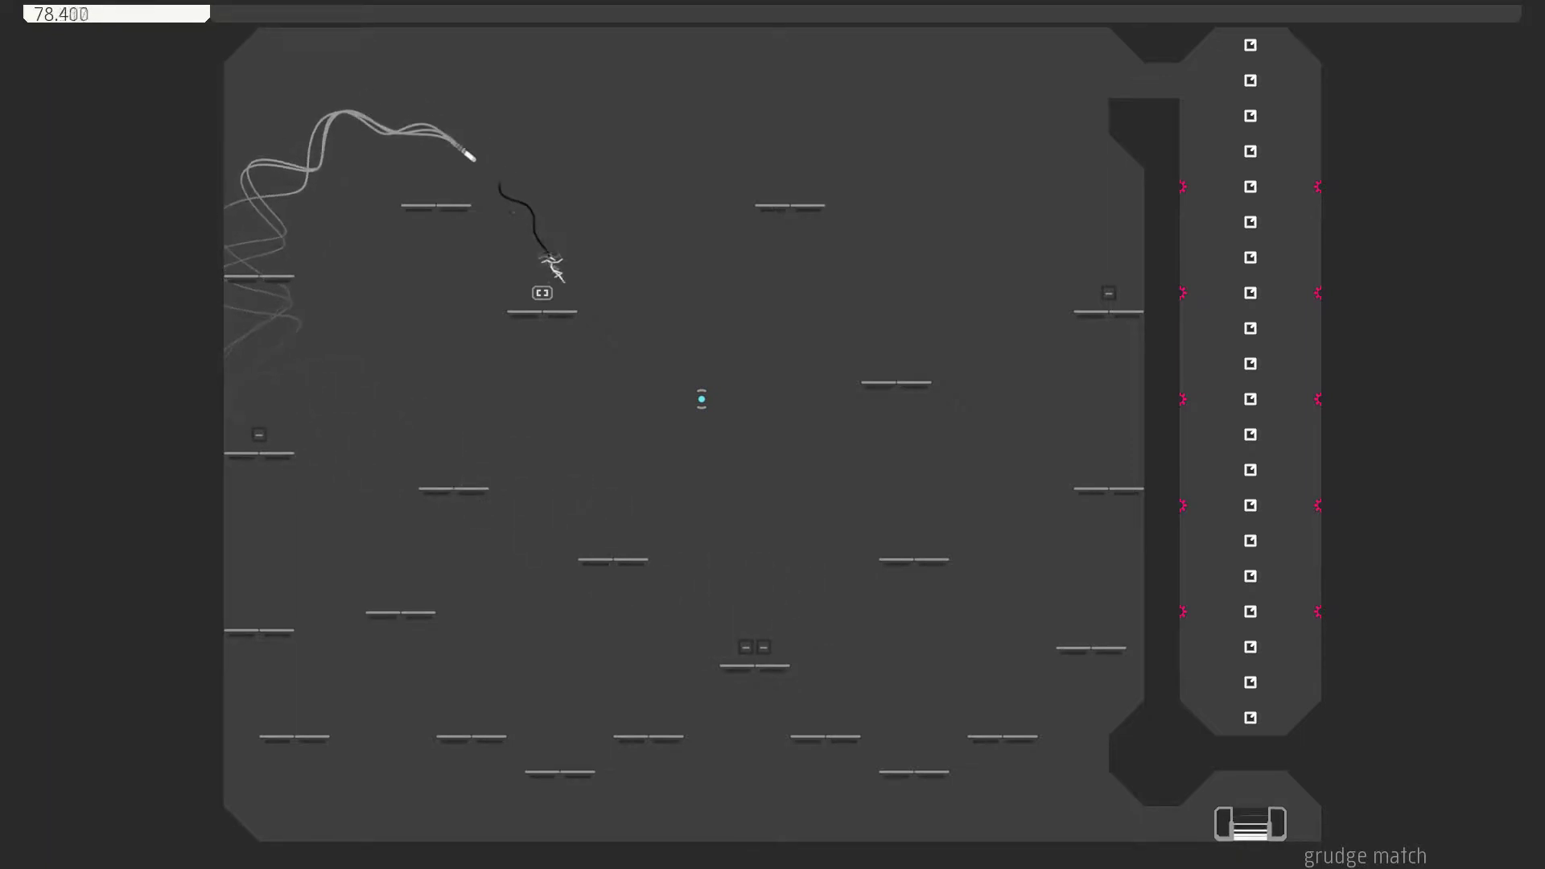
key("Right")
key("z")
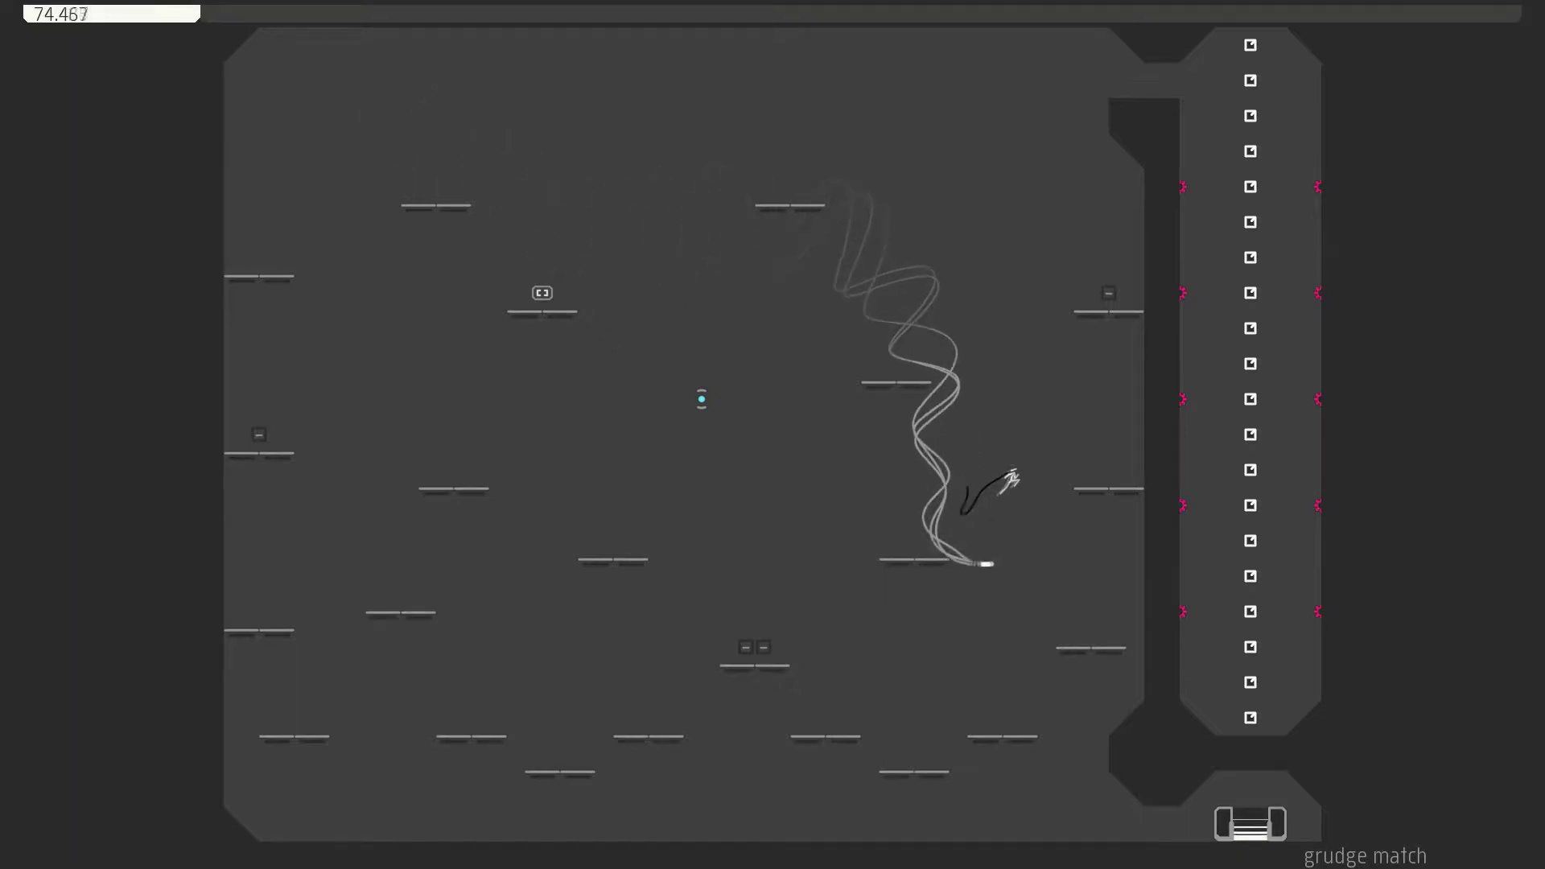
key("Right")
key("z")
key("z")
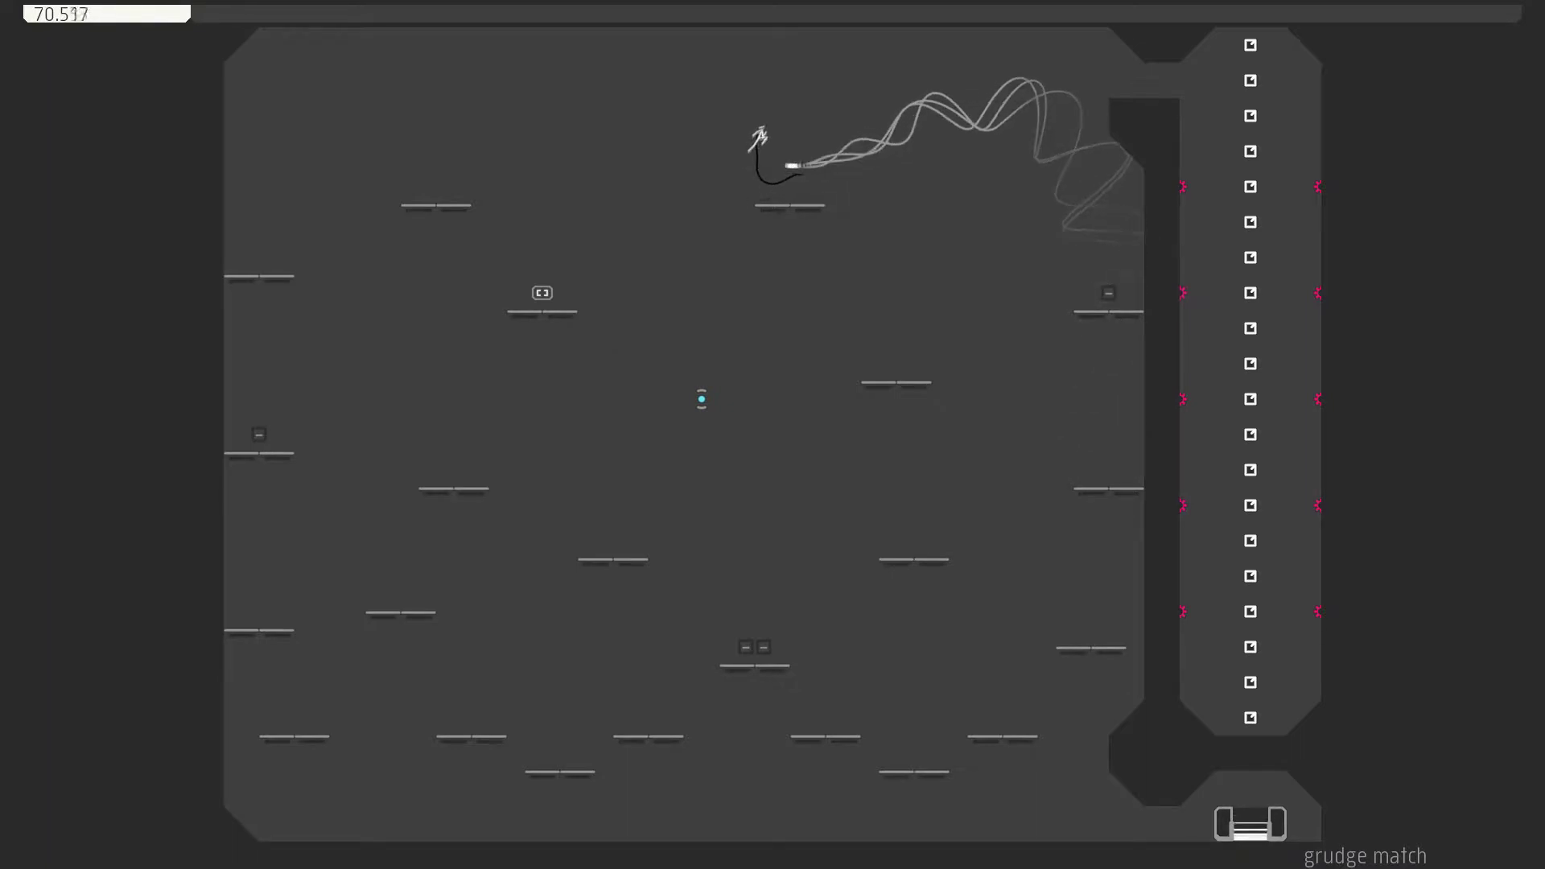
key("z")
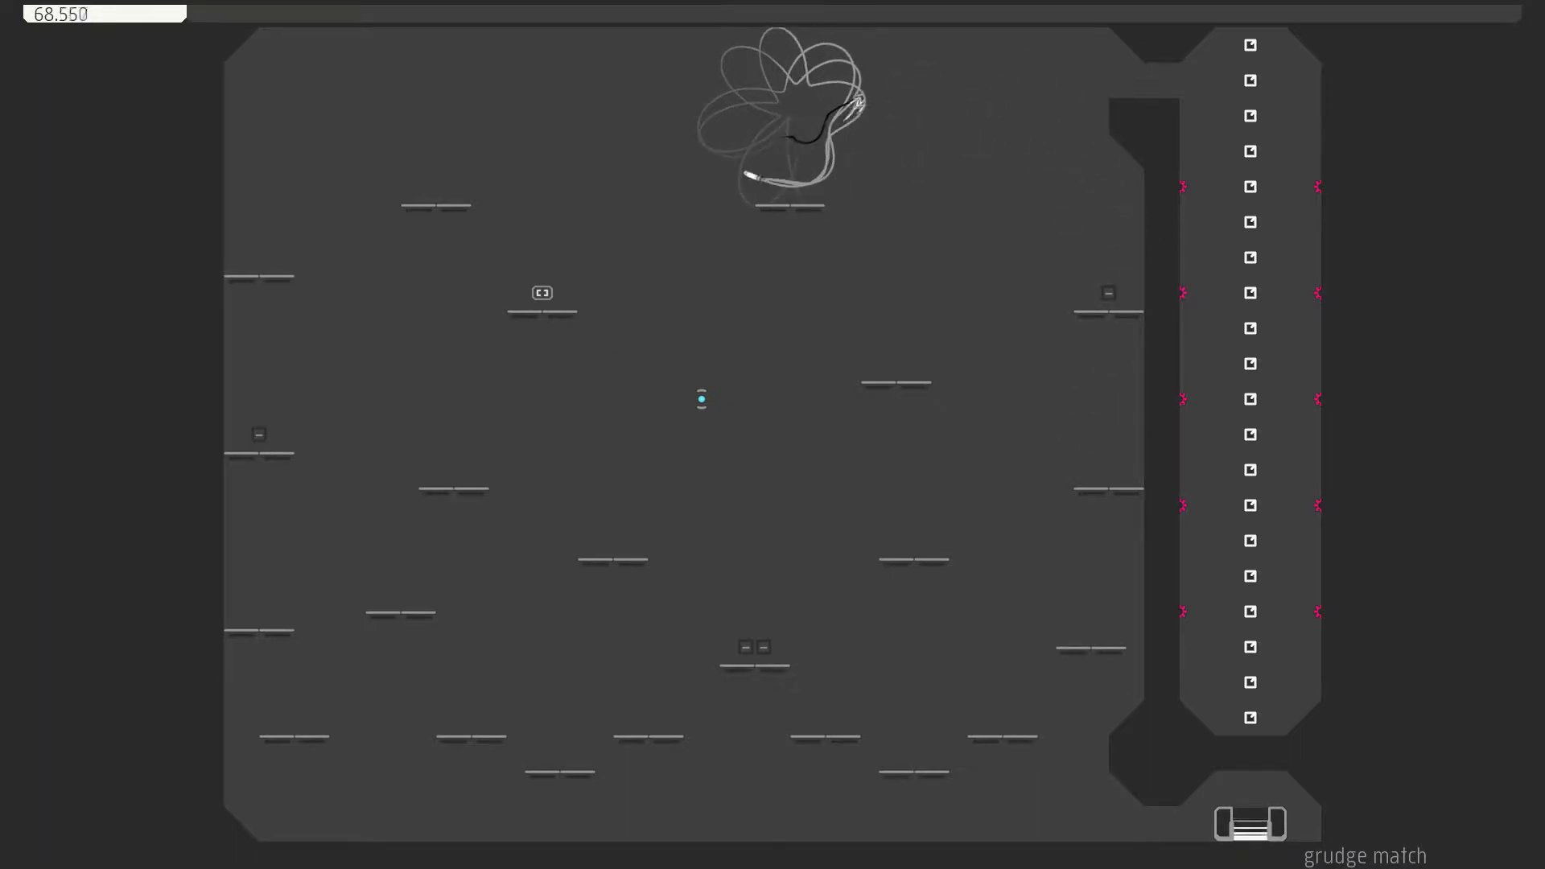
key("z")
key("Right")
key("Right")
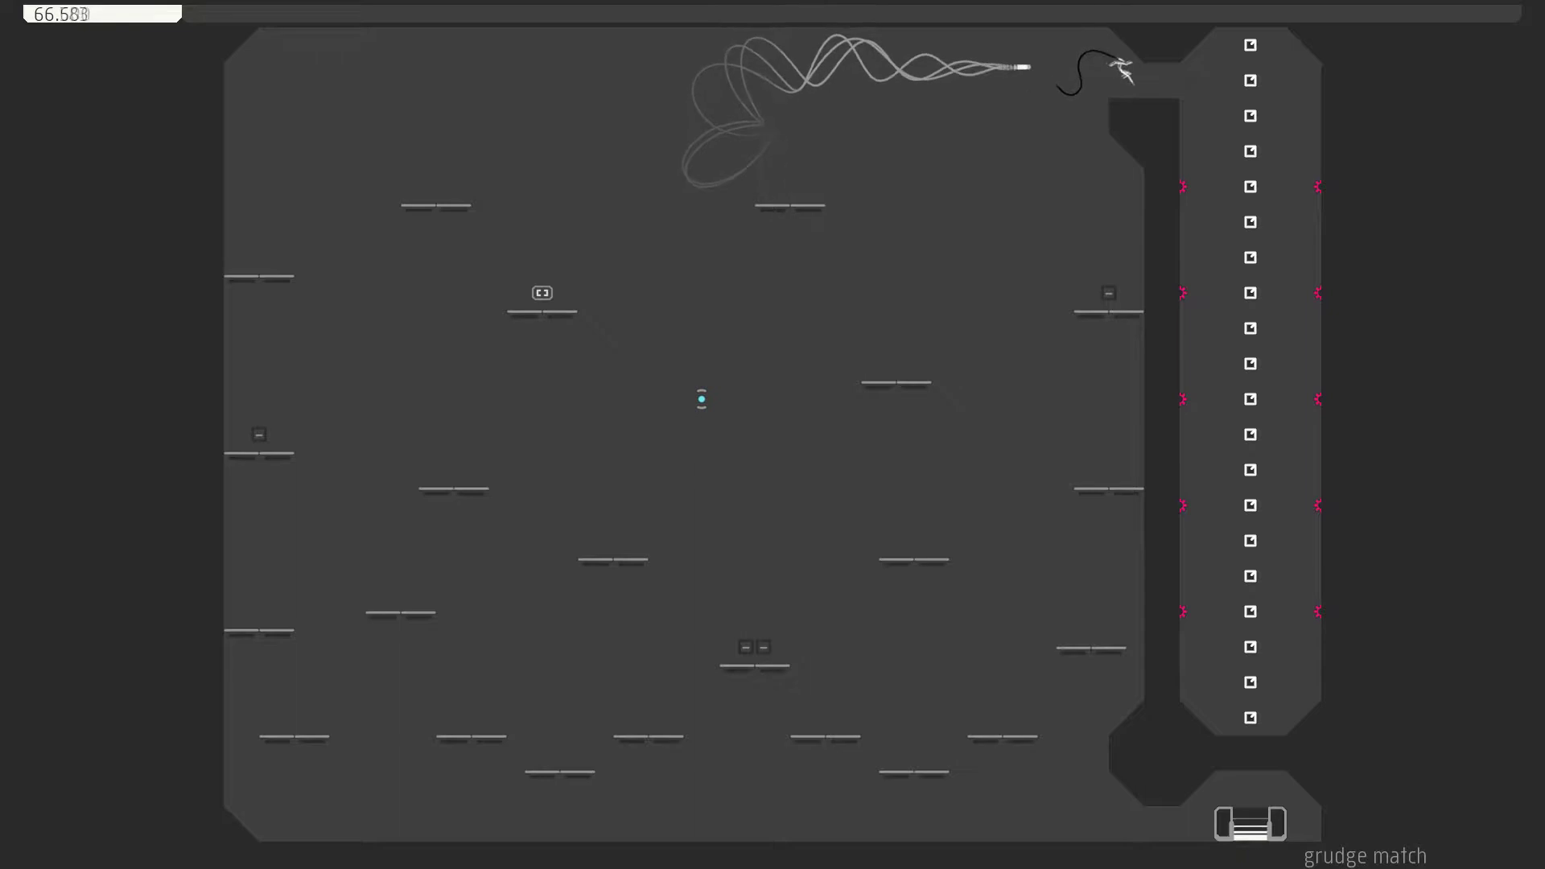
Drop down the right shaft collecting all its gold, then jump left off the ledge.
key("z")
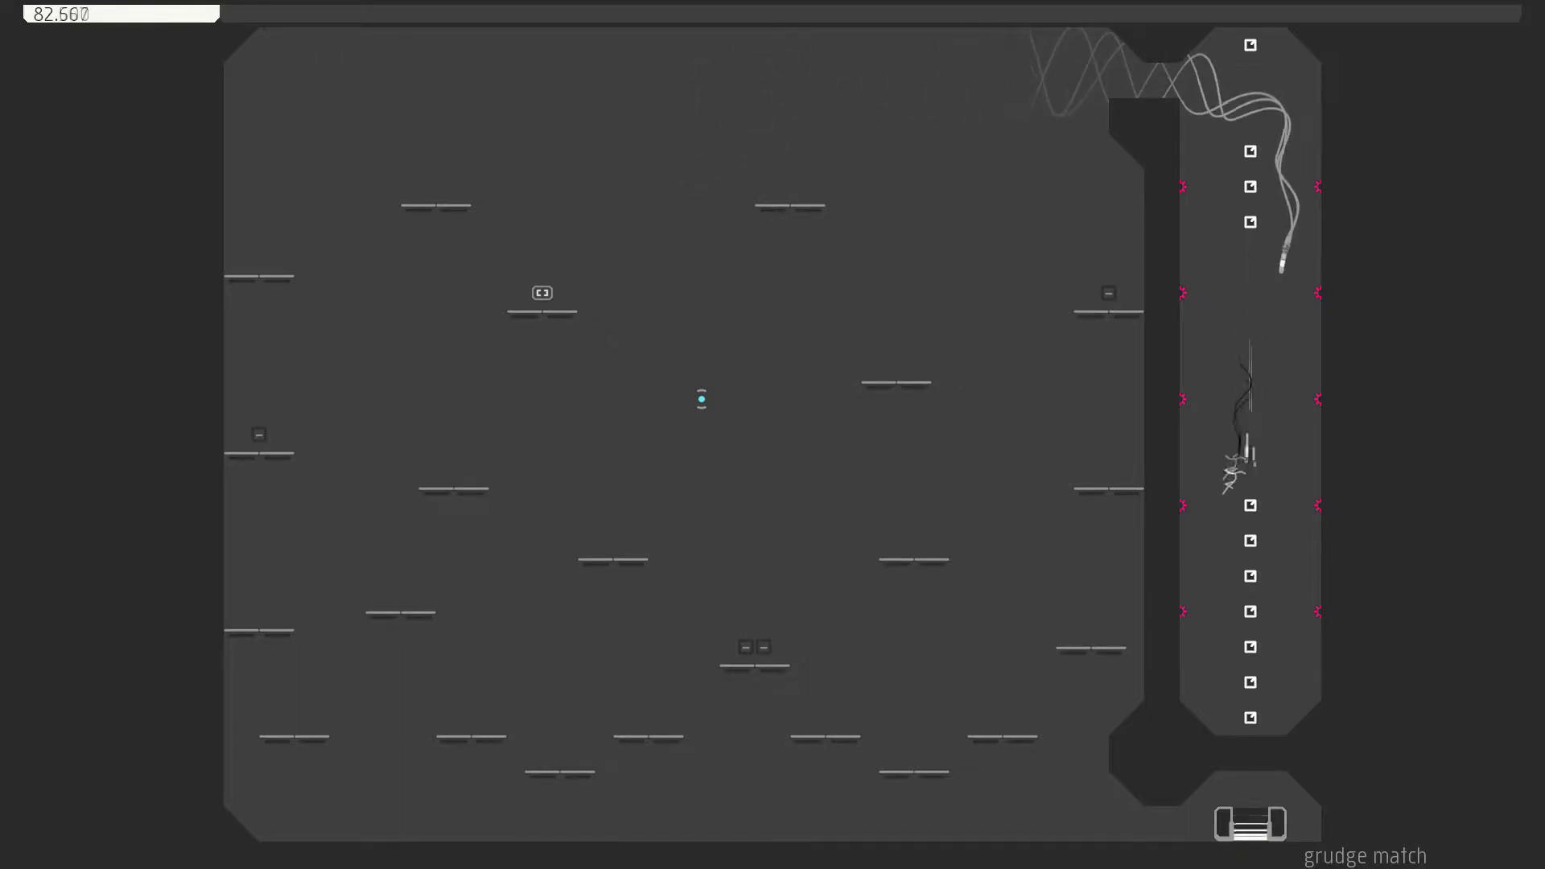
key("Right")
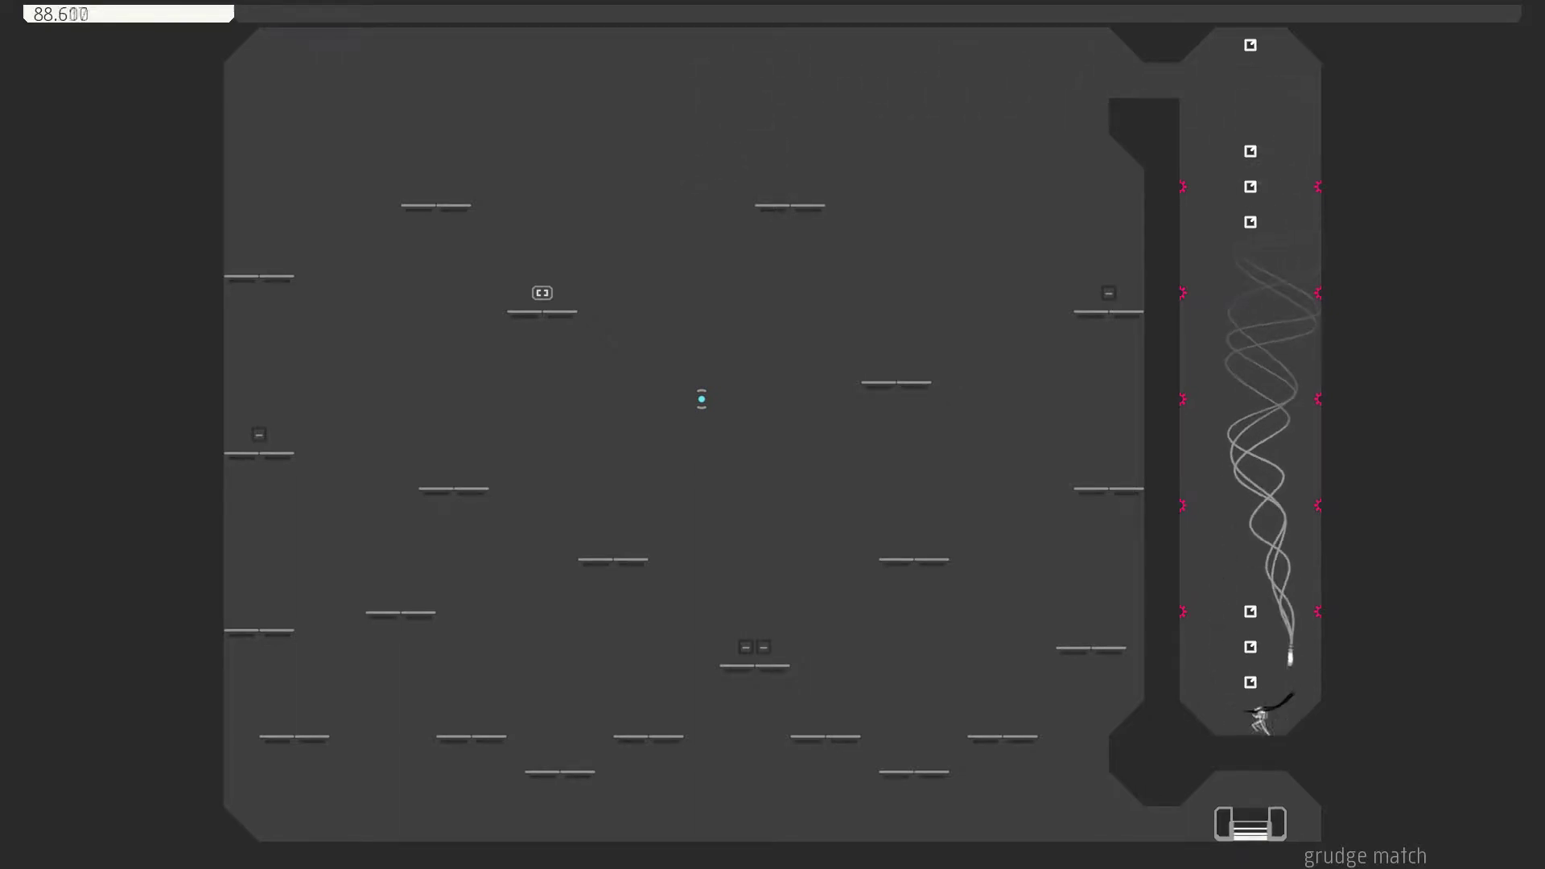
key("Left")
key("z")
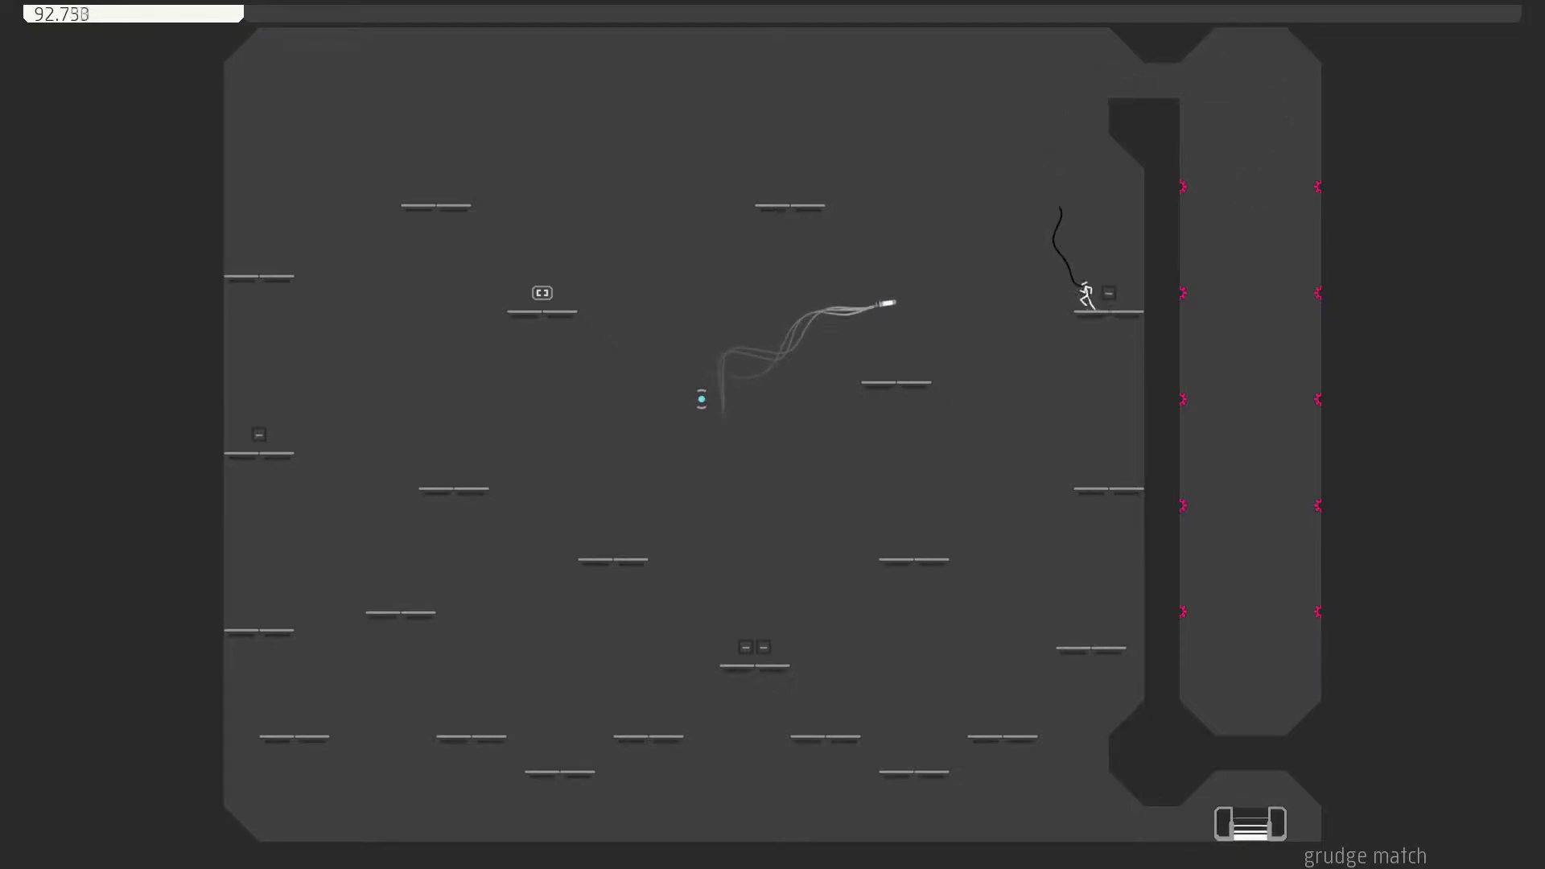
key("Left")
Restart after the rocket hit, then climb the left wall and up the right wall.
key("space")
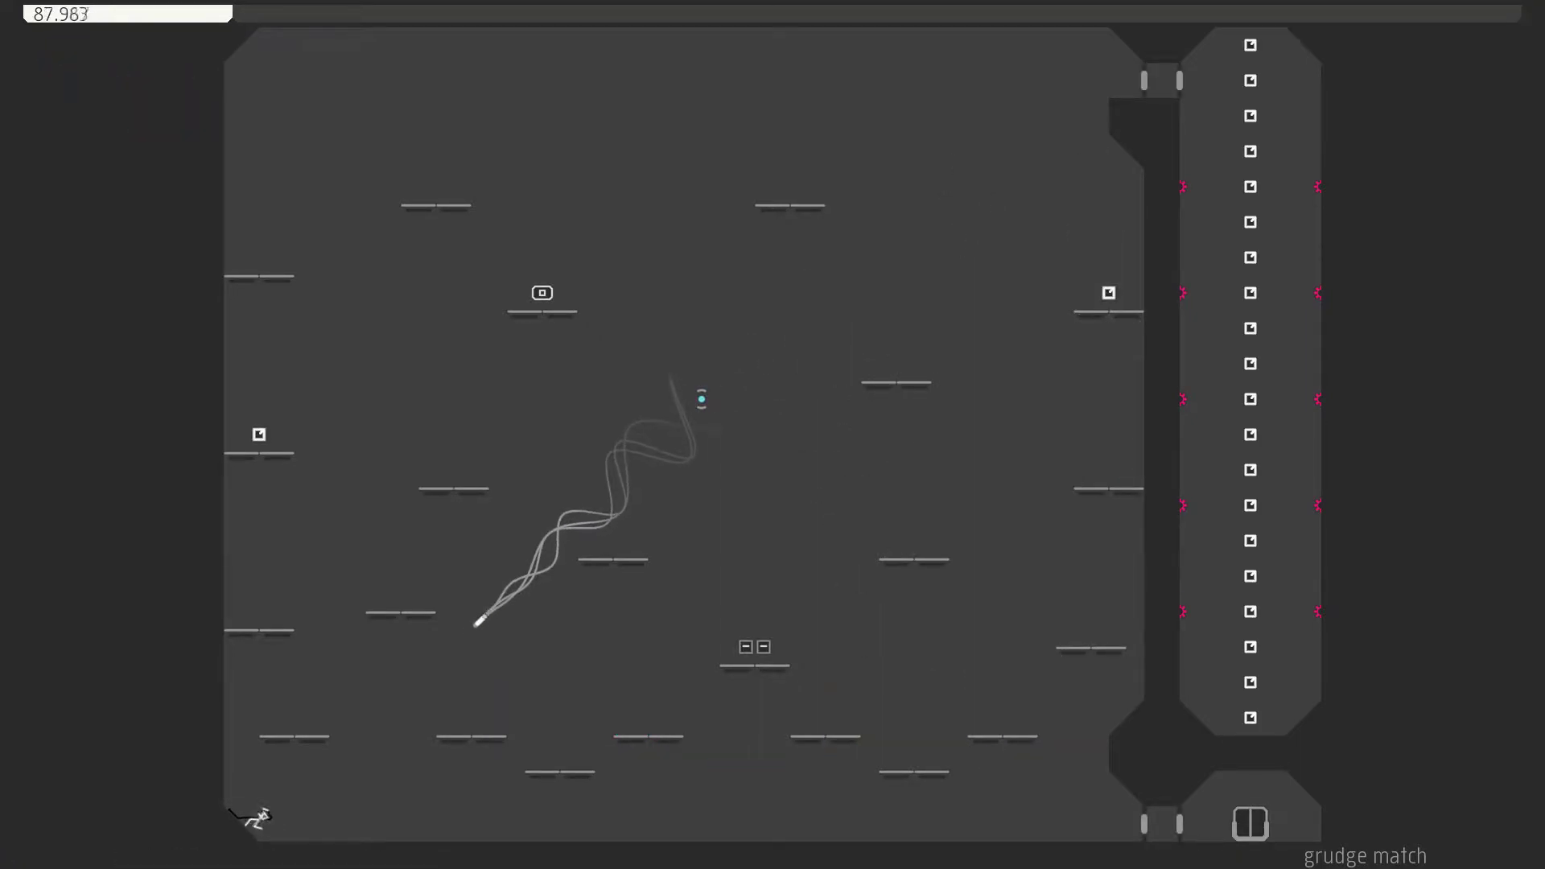
key("shift")
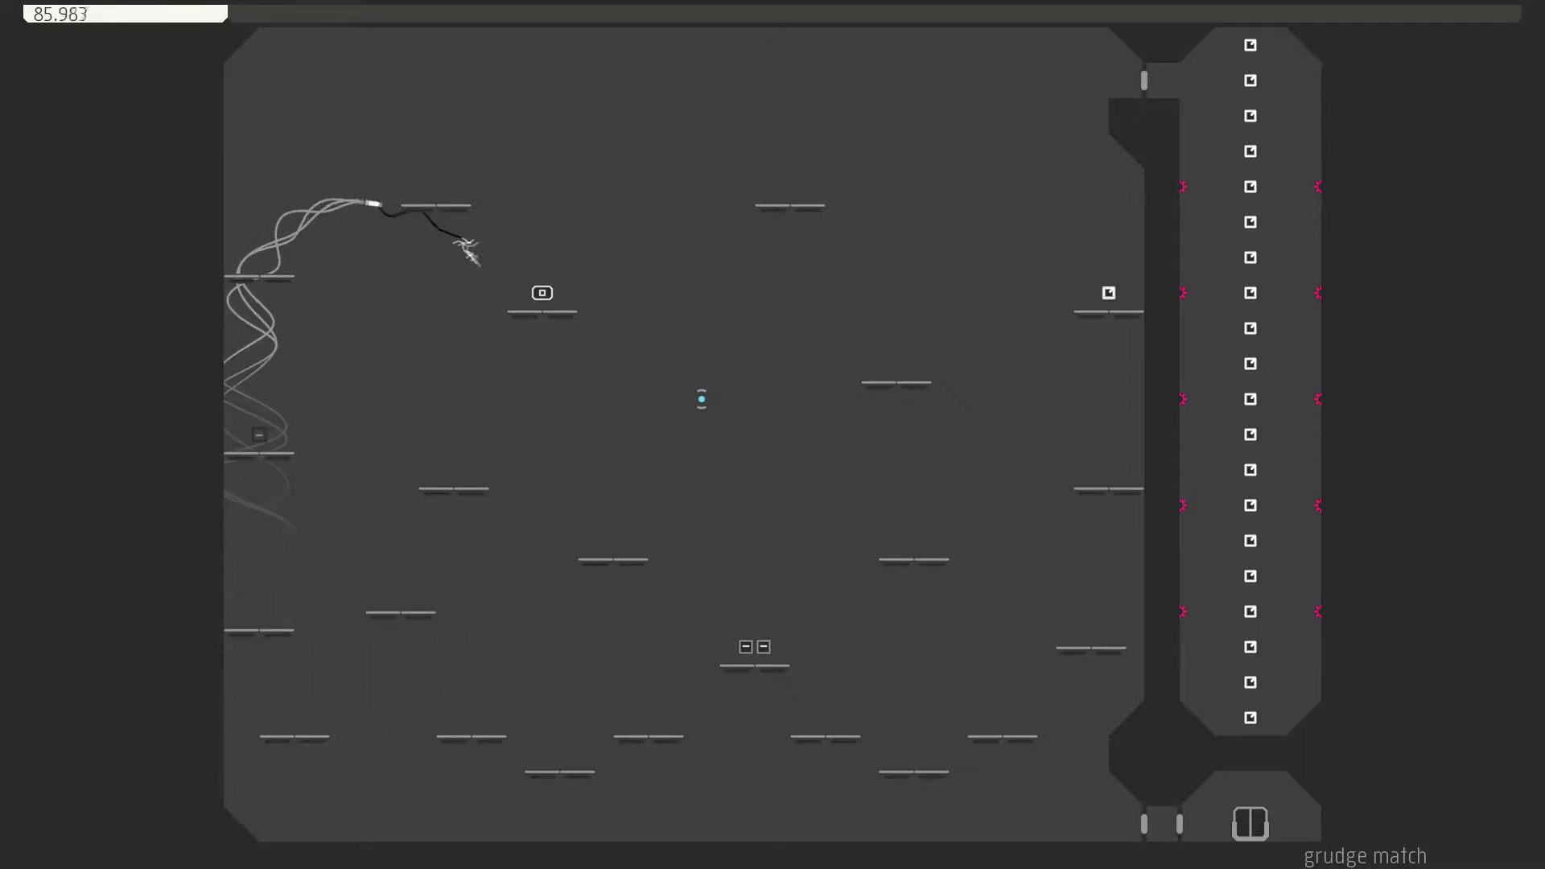
key("Right")
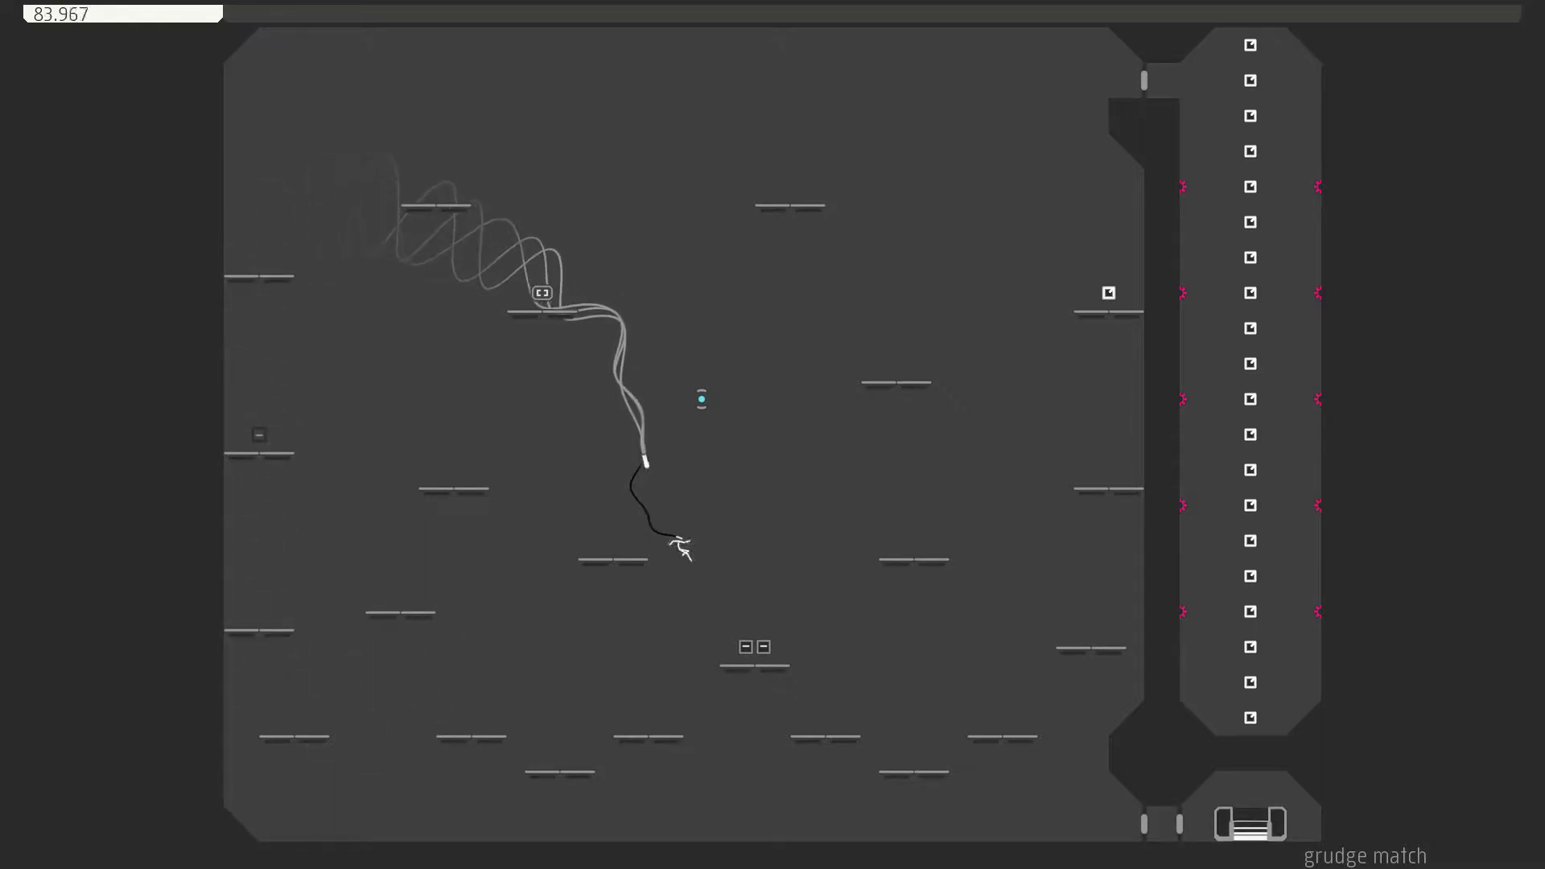
key("Right")
key("shift")
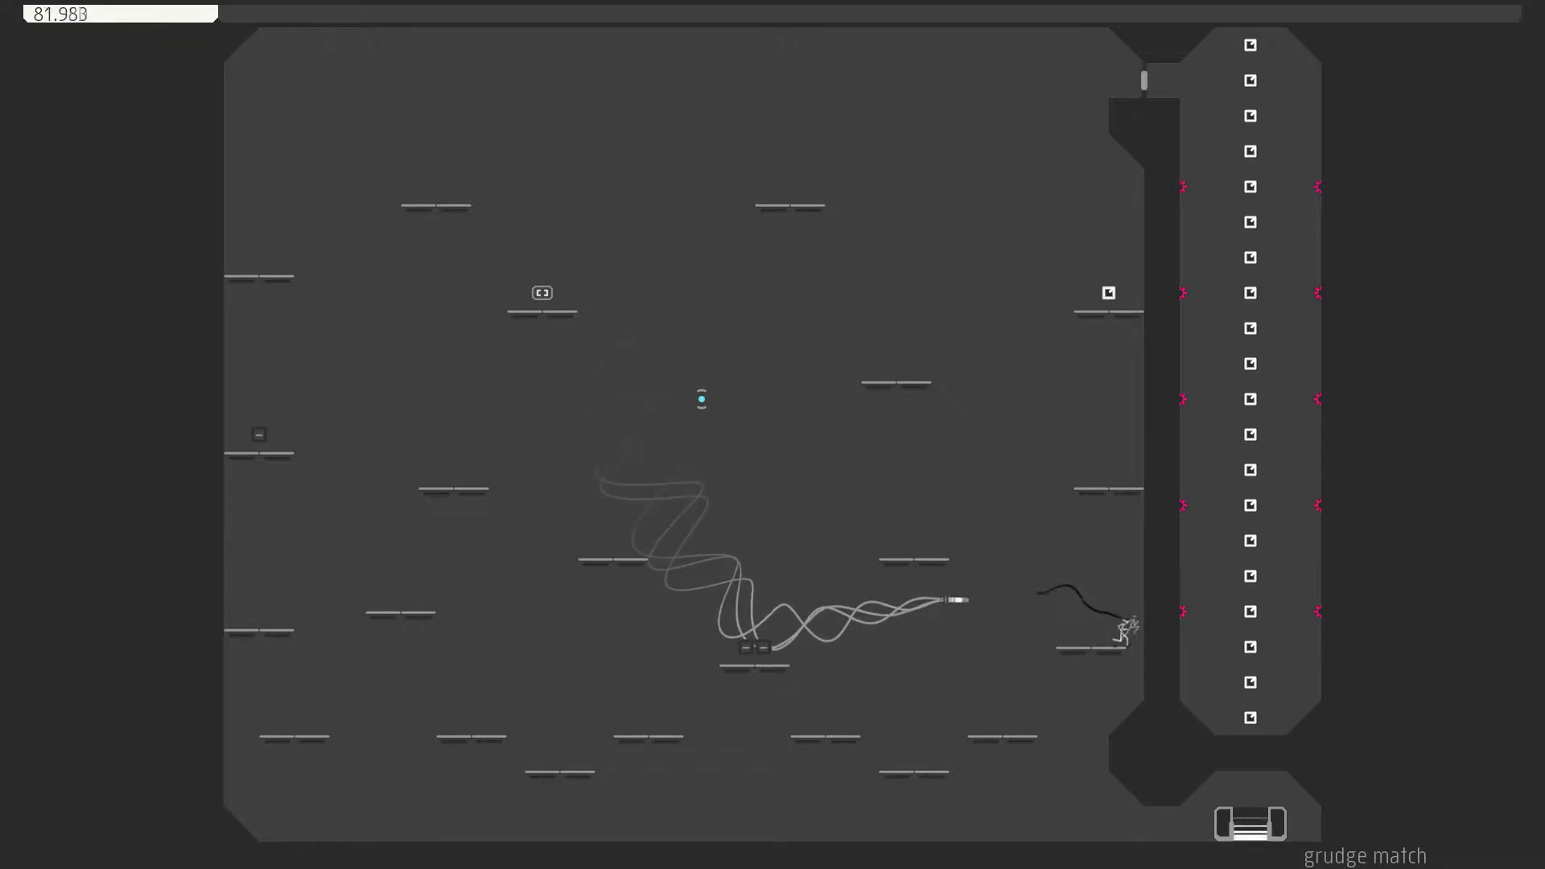
key("shift")
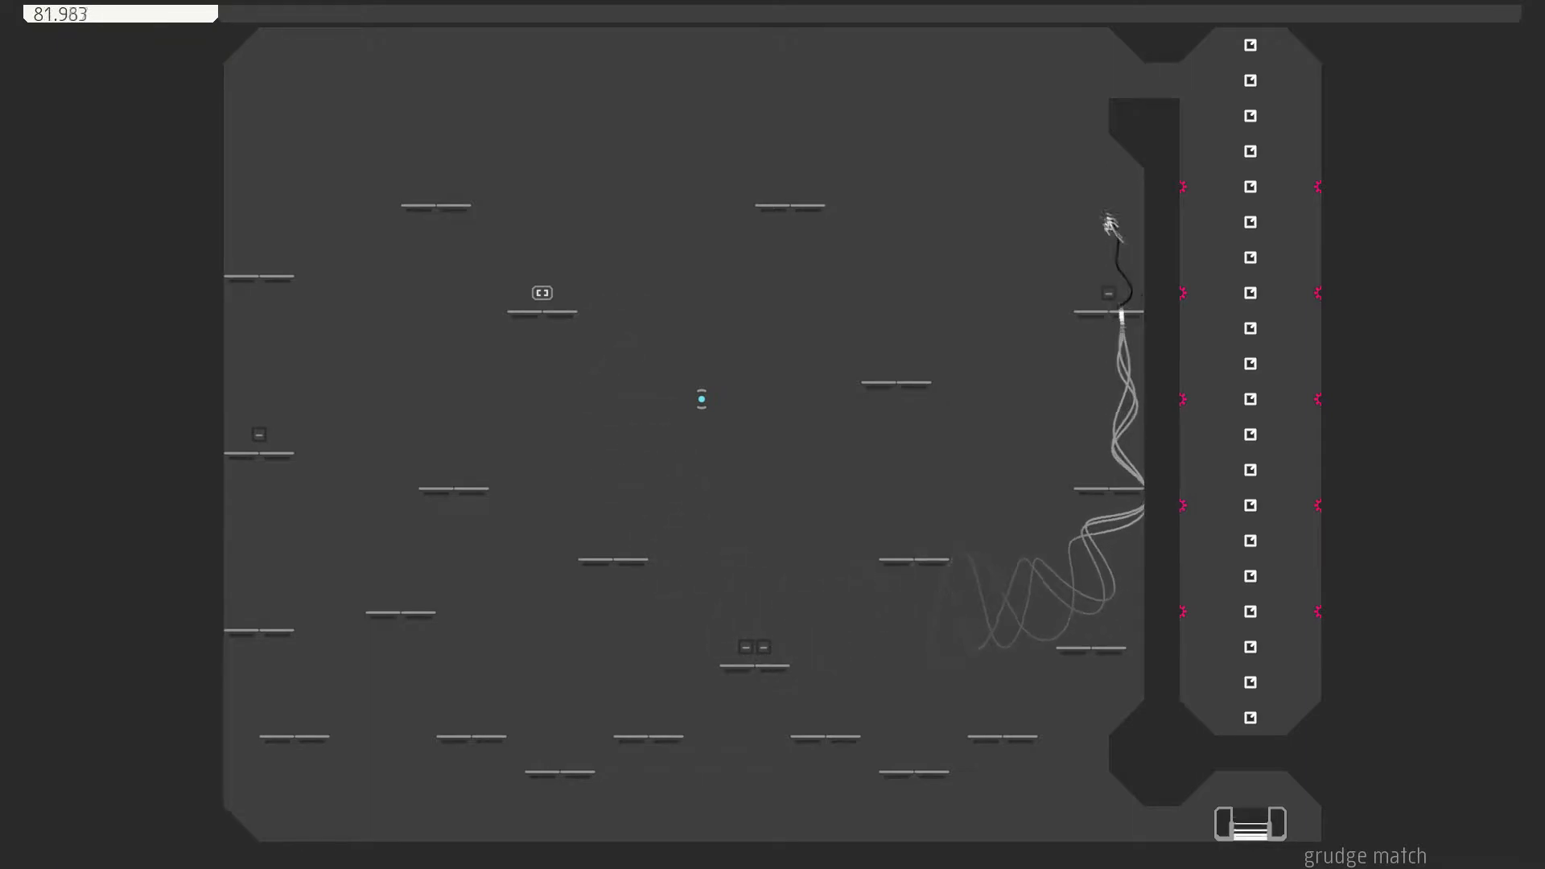
Jump across the upper platform to the top of the right wall and into the gold column.
key("Left")
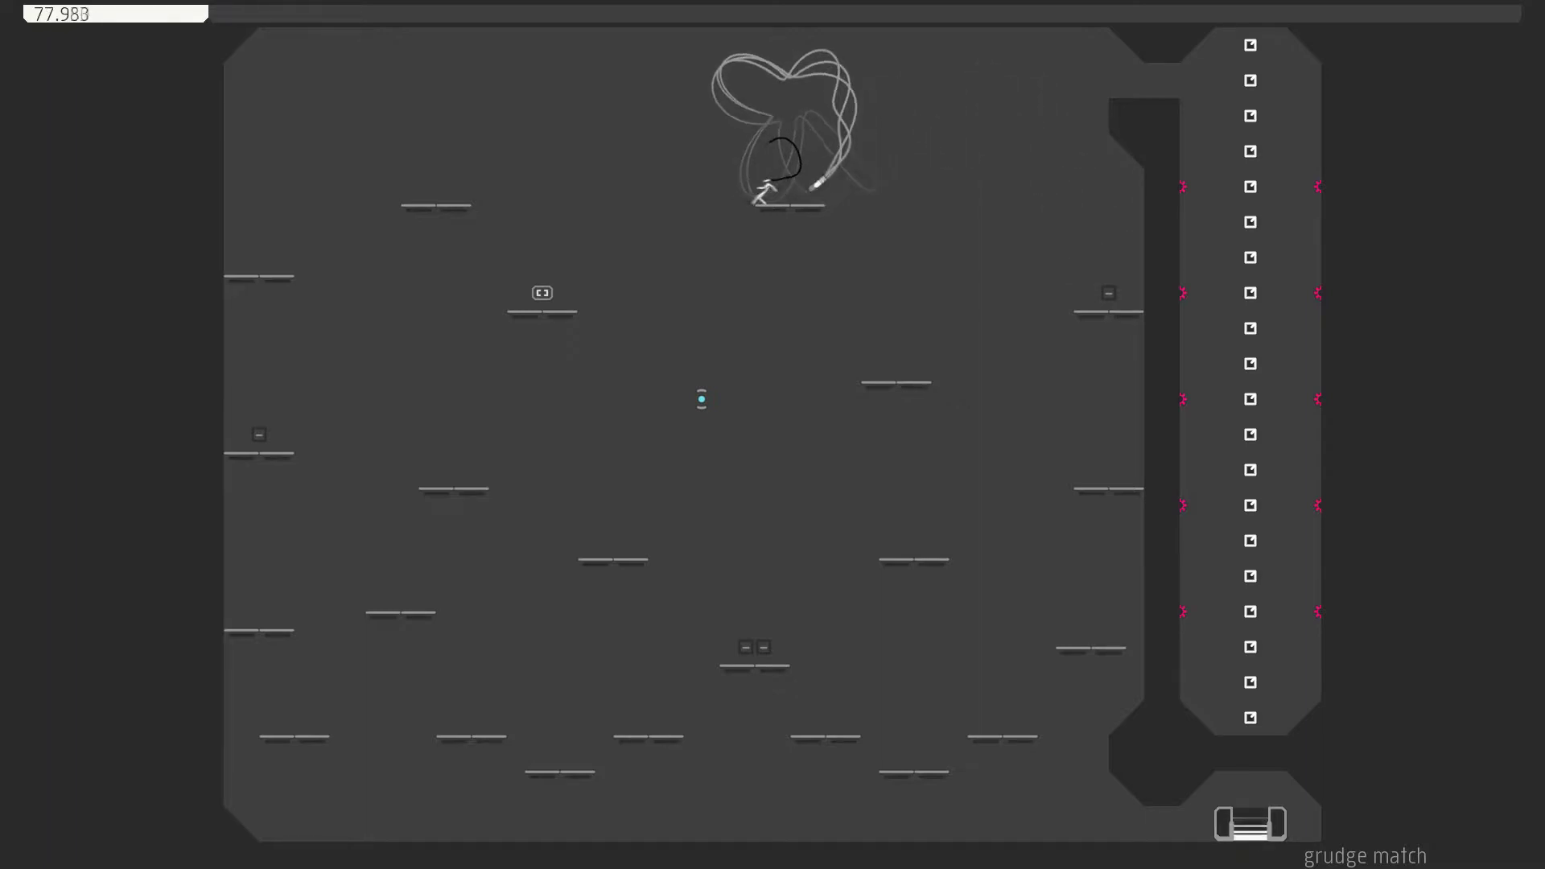
key("shift")
key("Right")
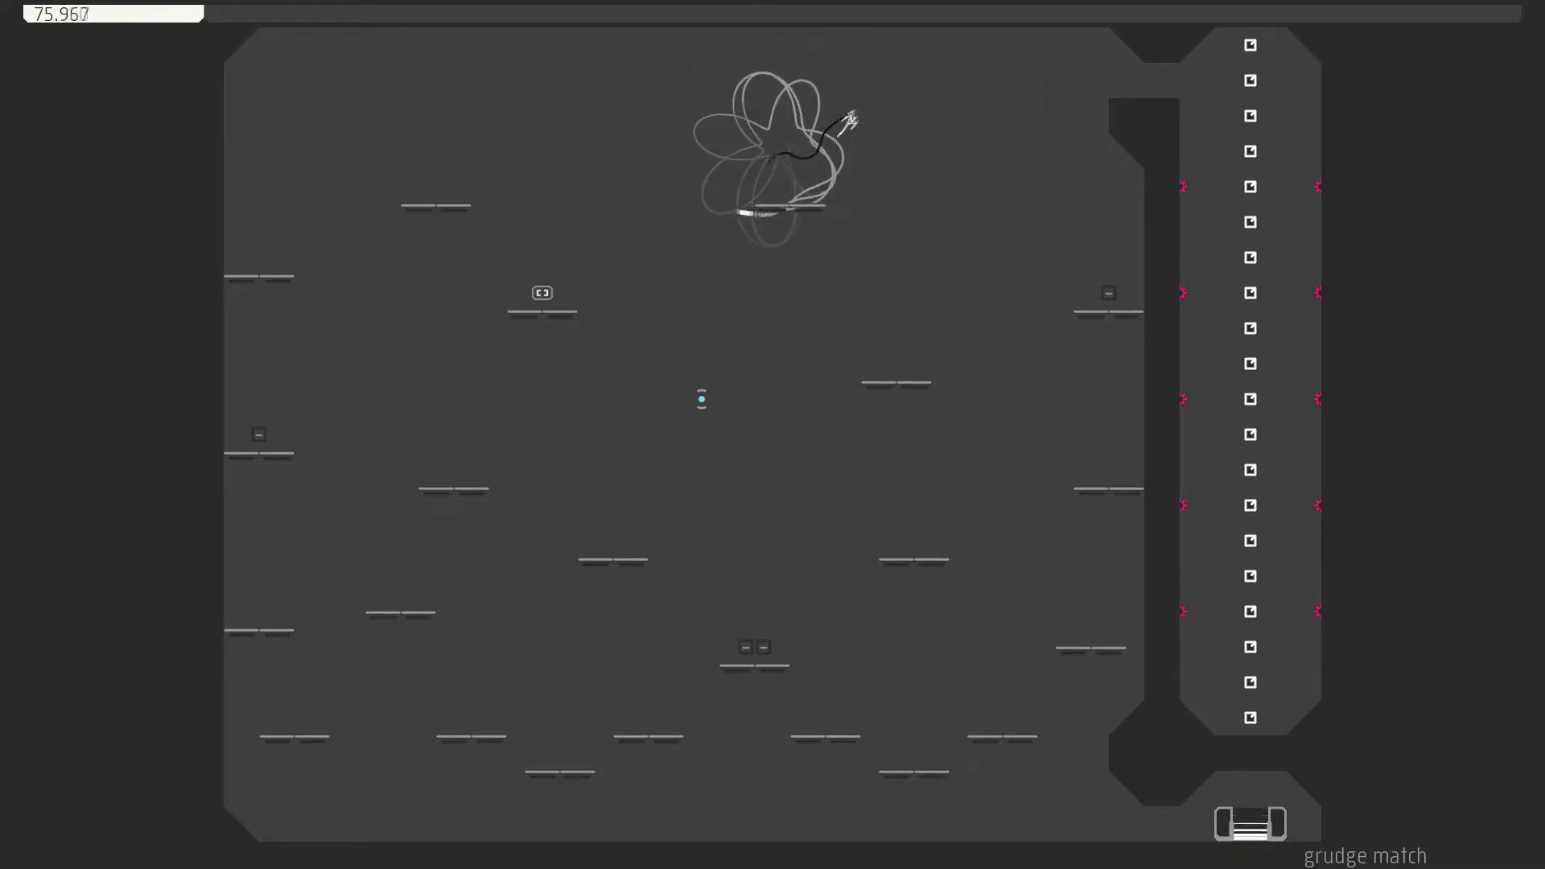
key("Right")
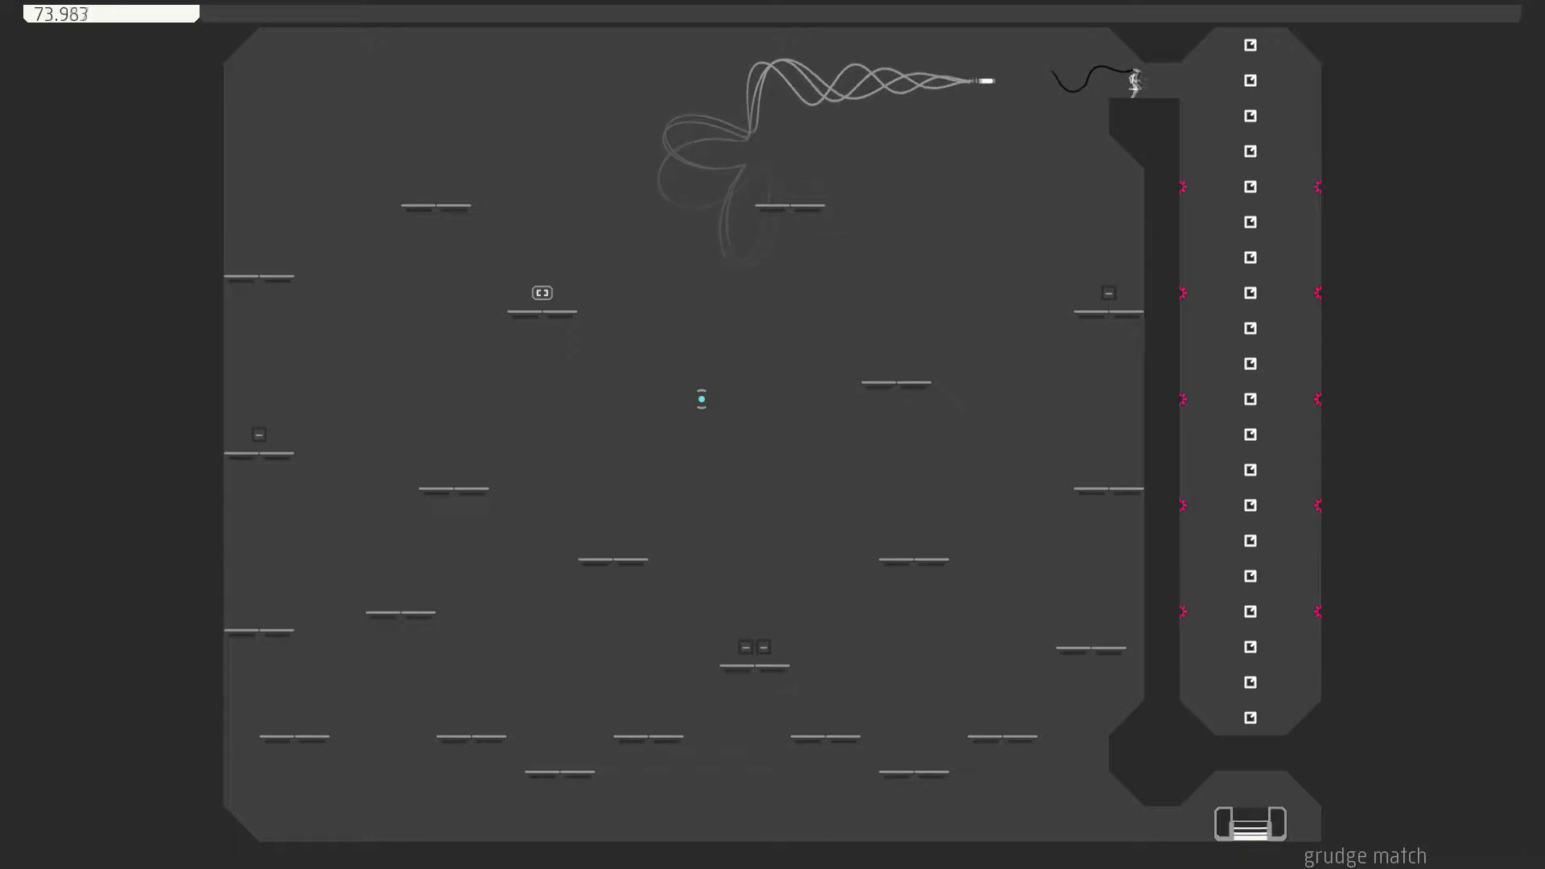
key("Right")
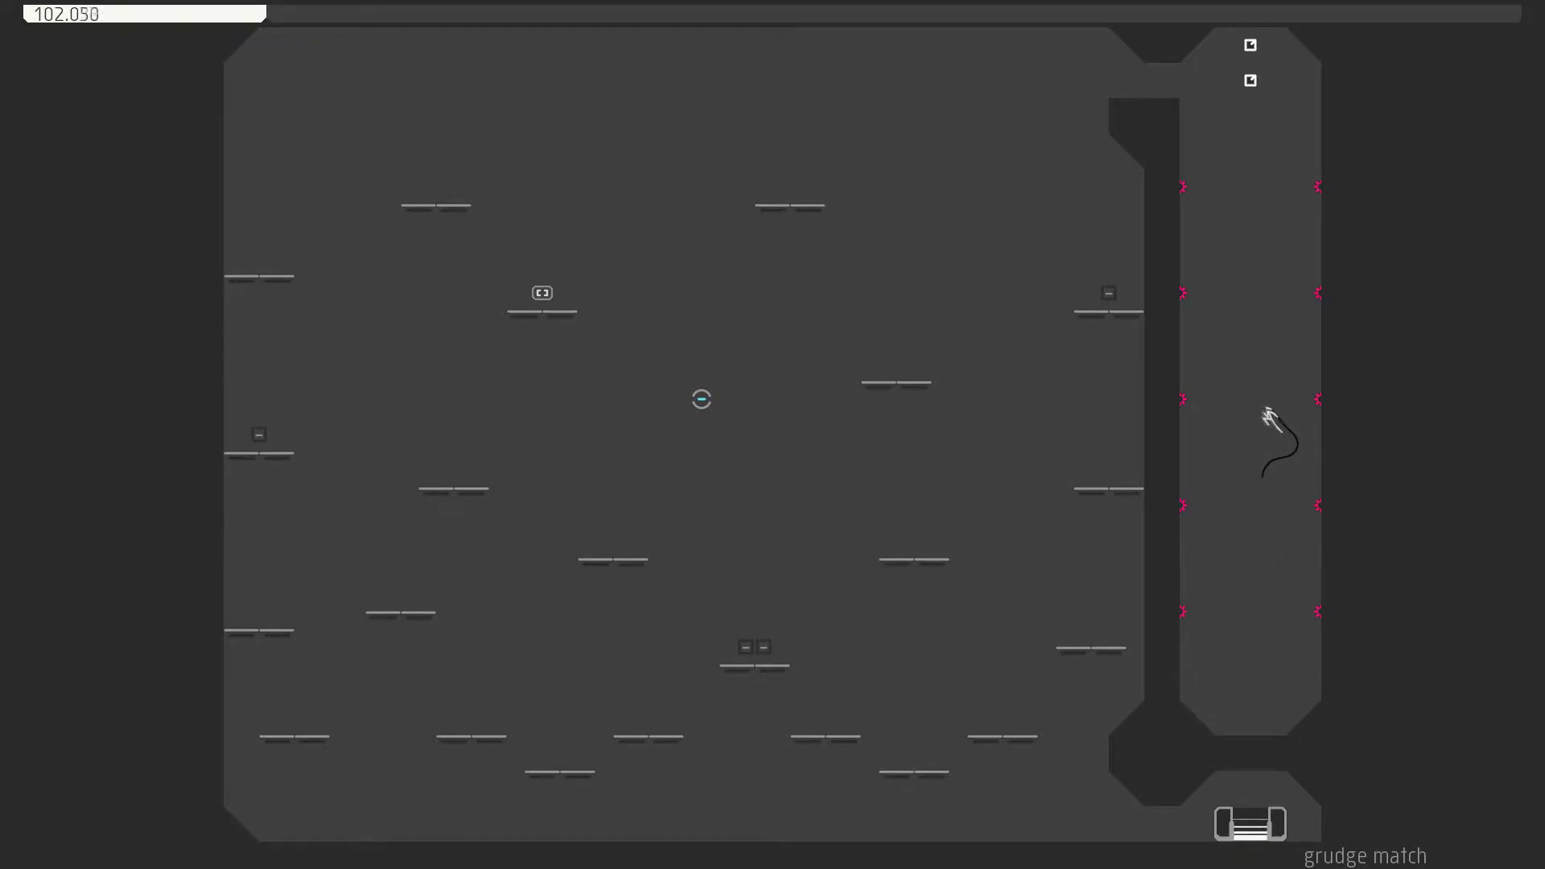
After dying, hop across the platforms and climb to the top of the right wall.
key("z")
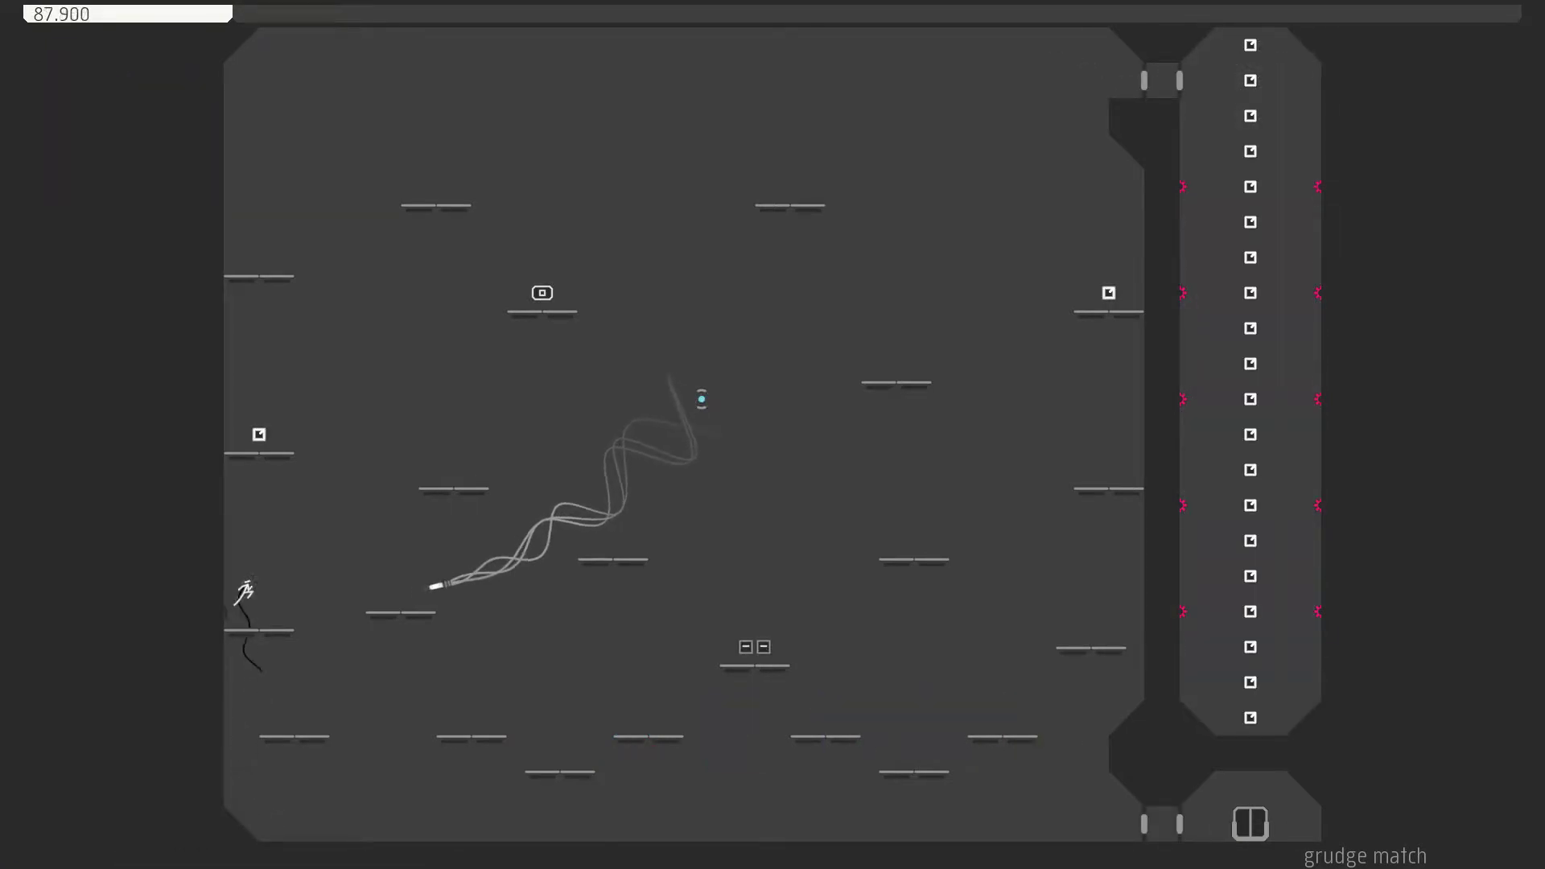
key("z")
key("z")
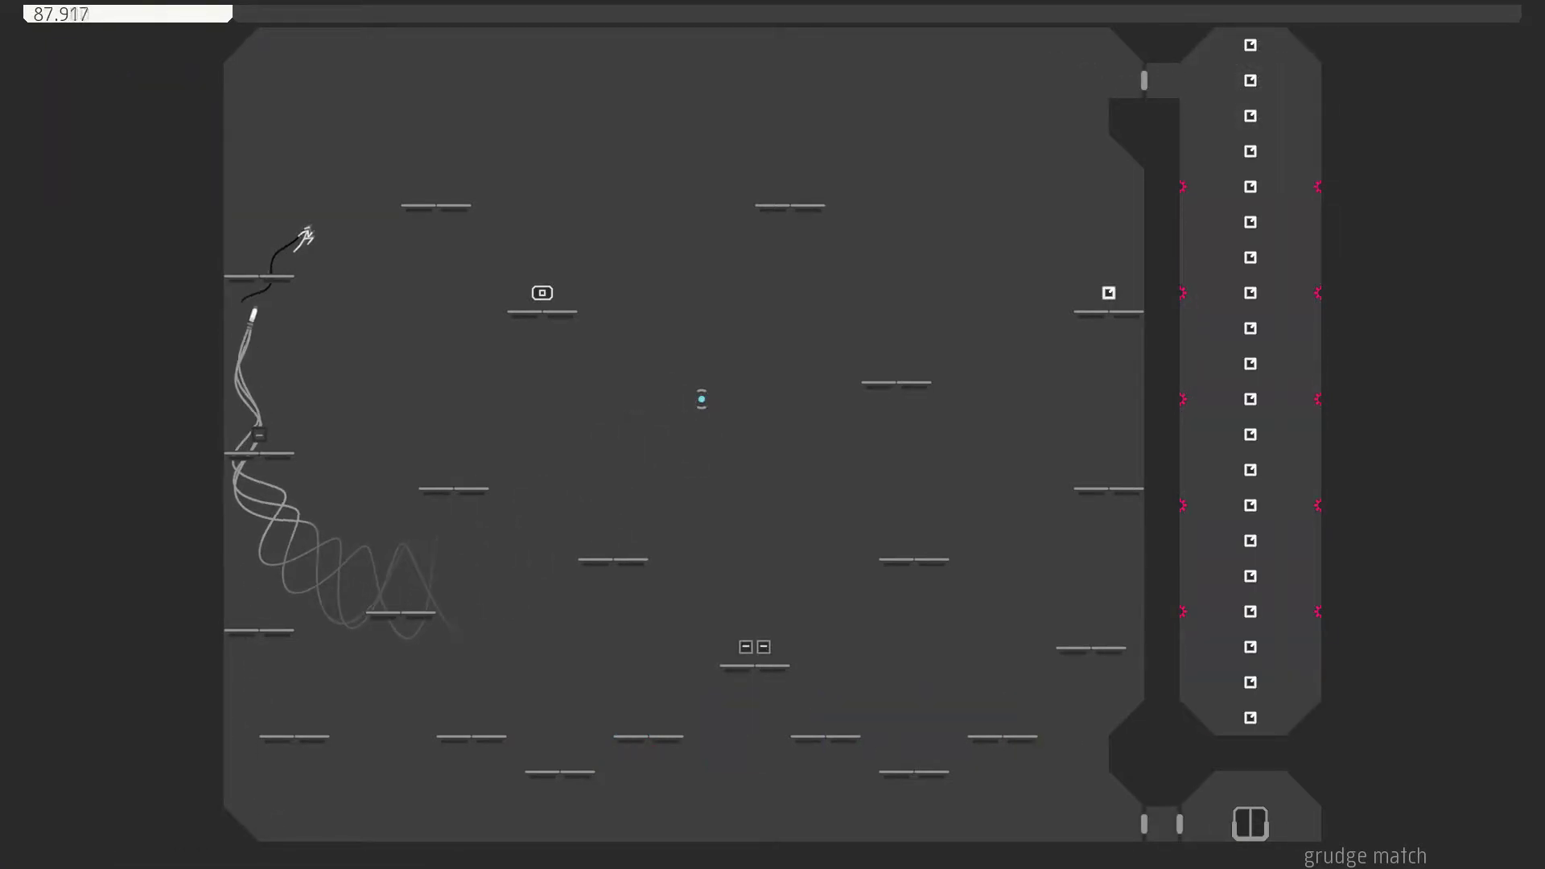
key("Right")
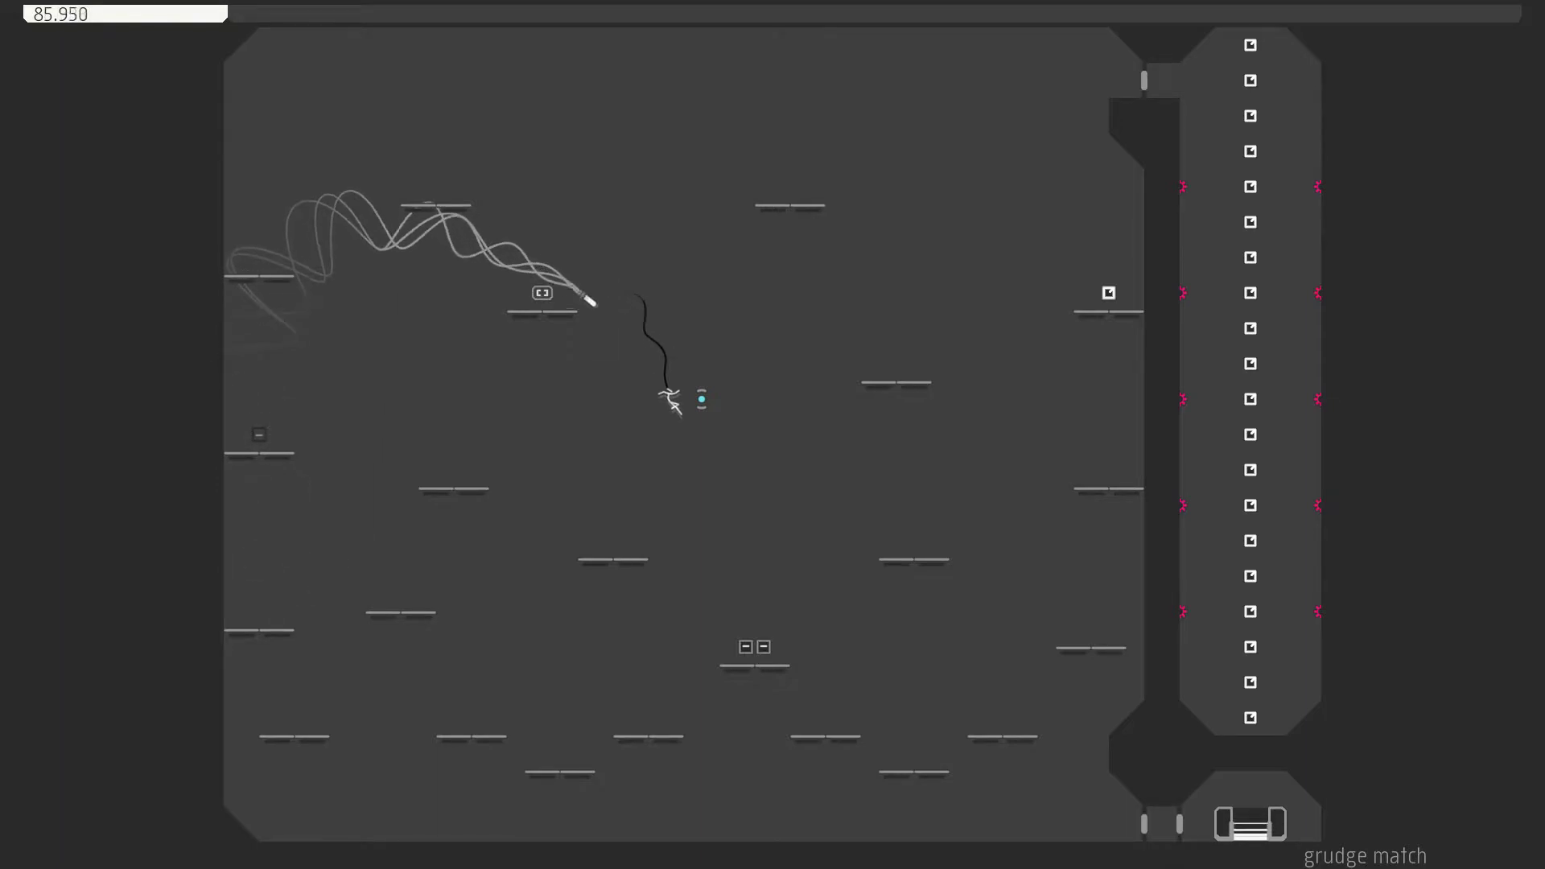
key("Right")
key("z")
key("Right")
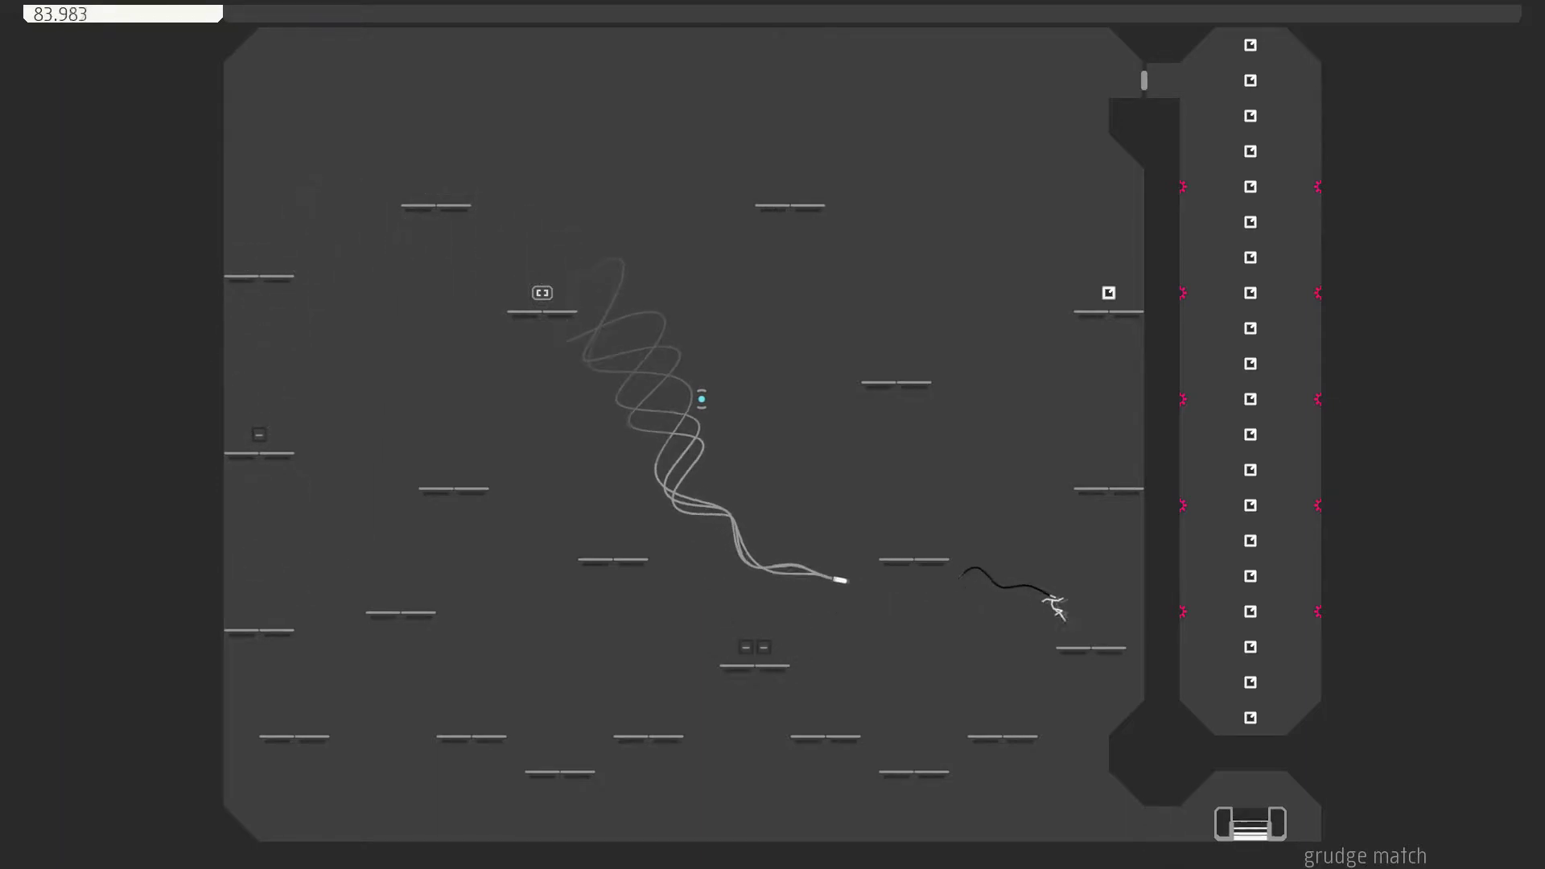
key("z")
key("z")
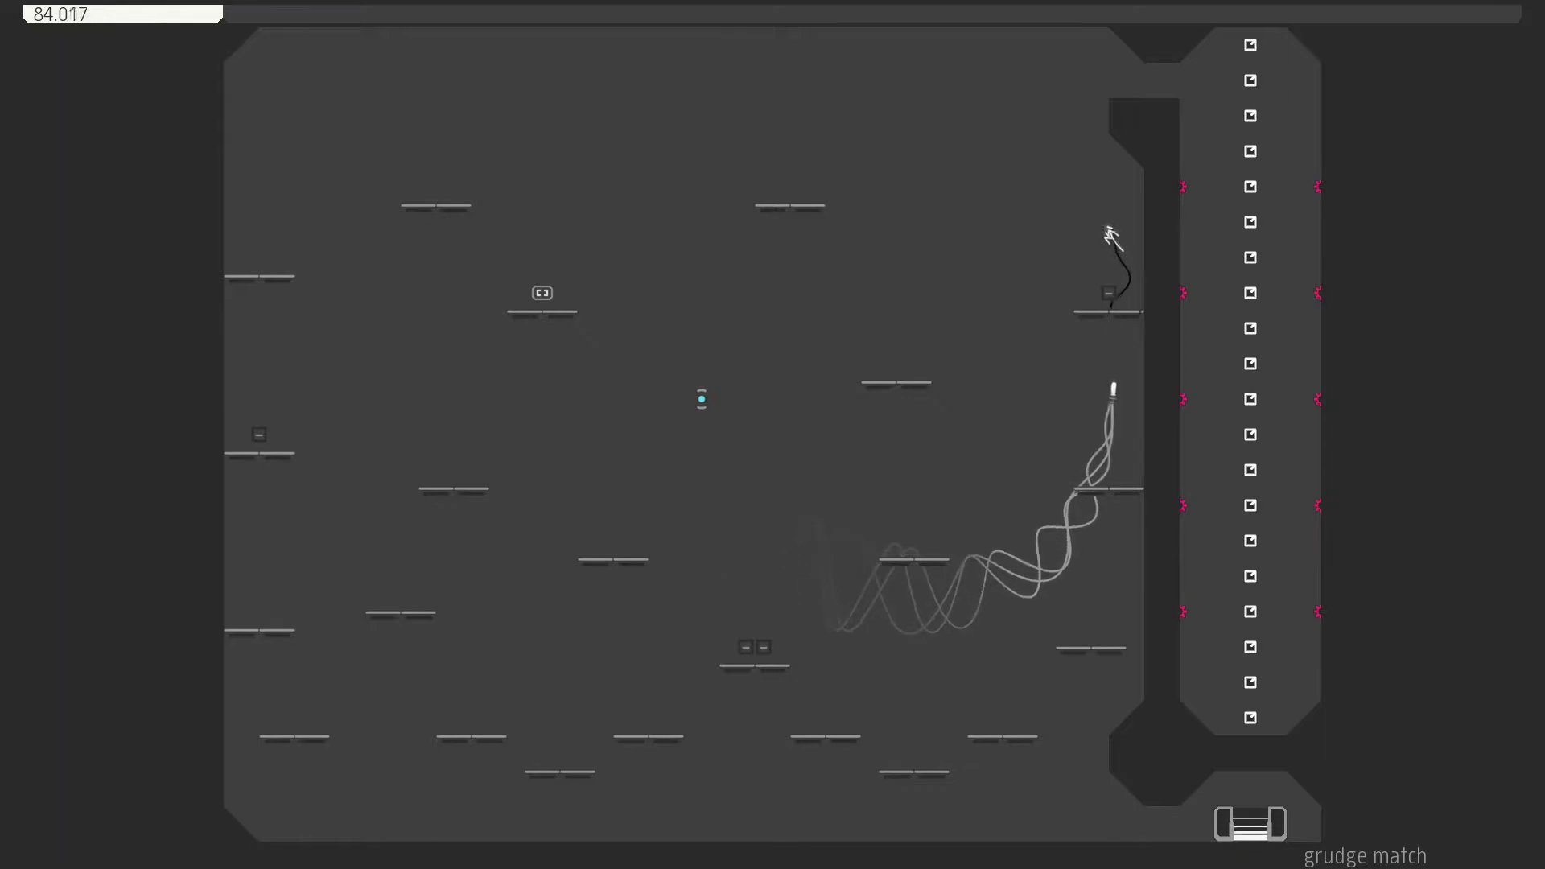
key("z")
key("z")
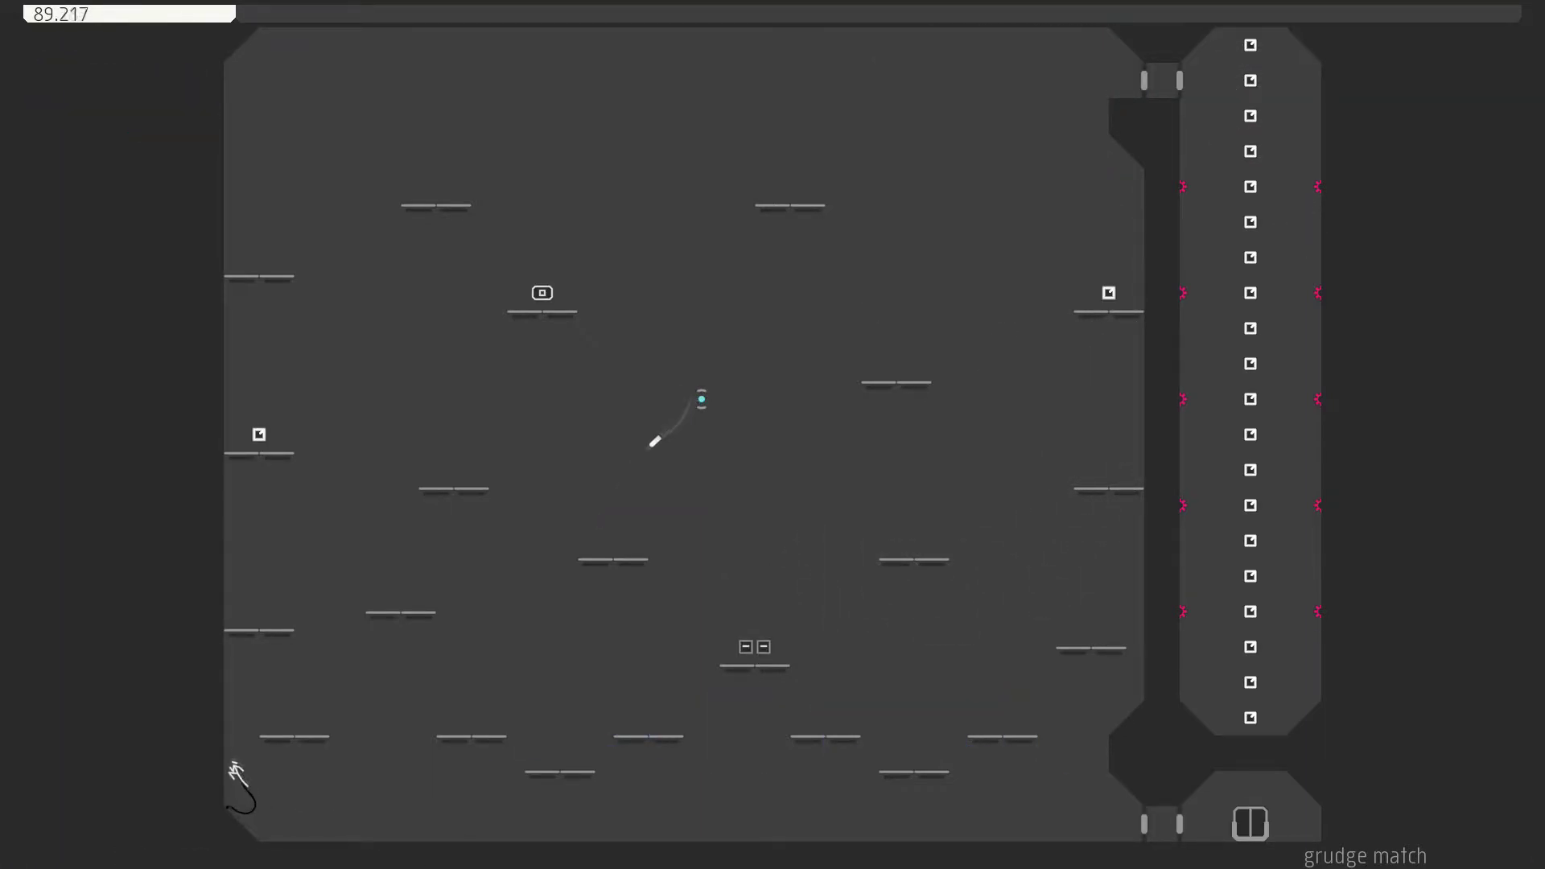
Leap toward the centre and grab the lower switch and the right-platform switch.
key("z")
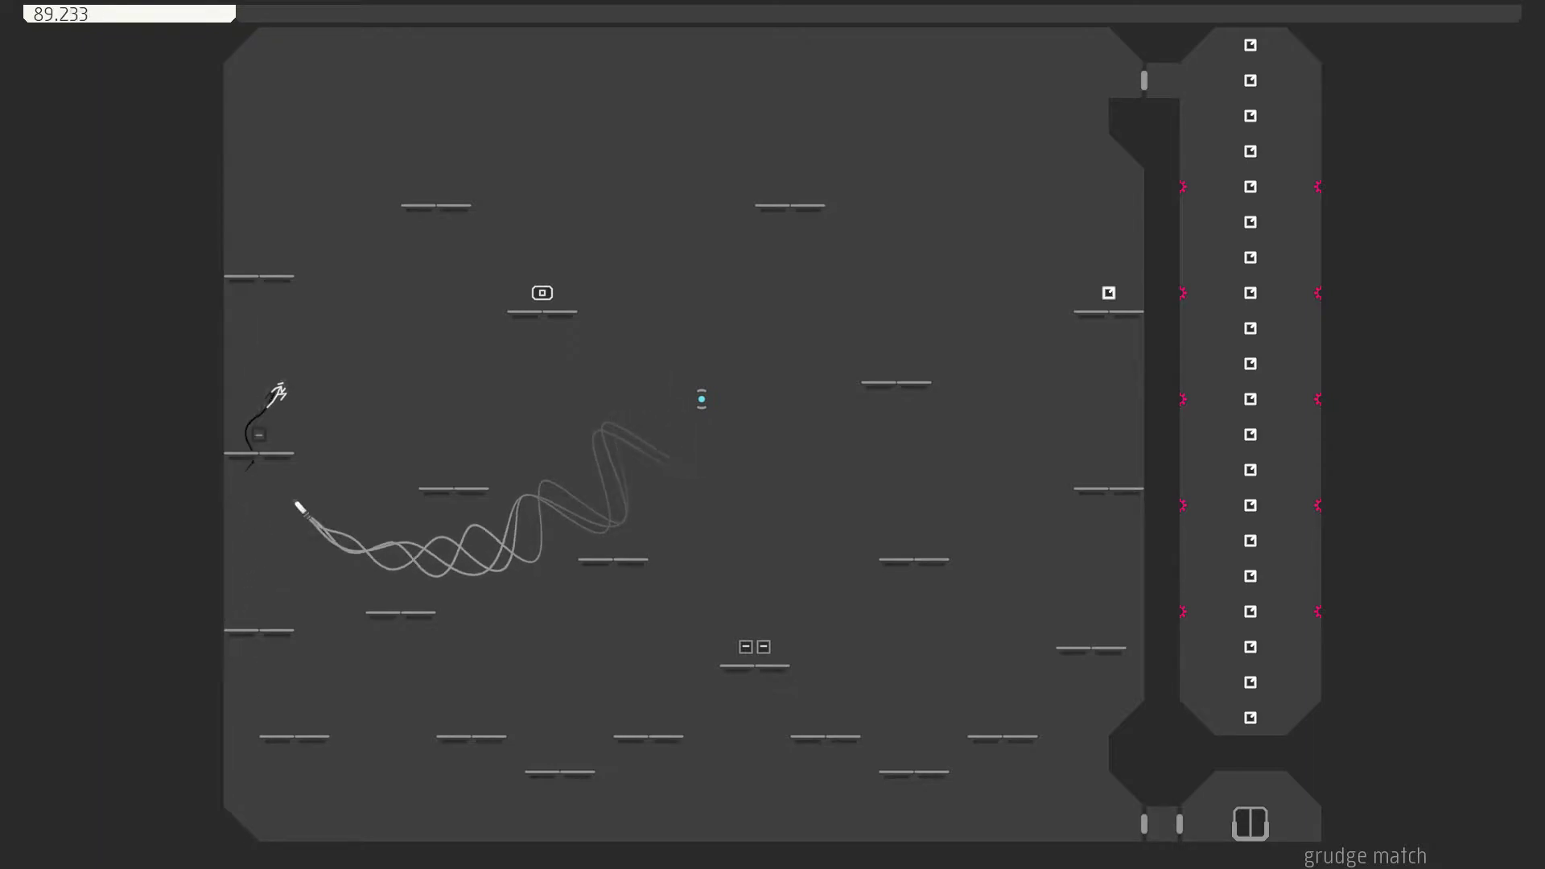
key("Right")
key("z")
key("Right")
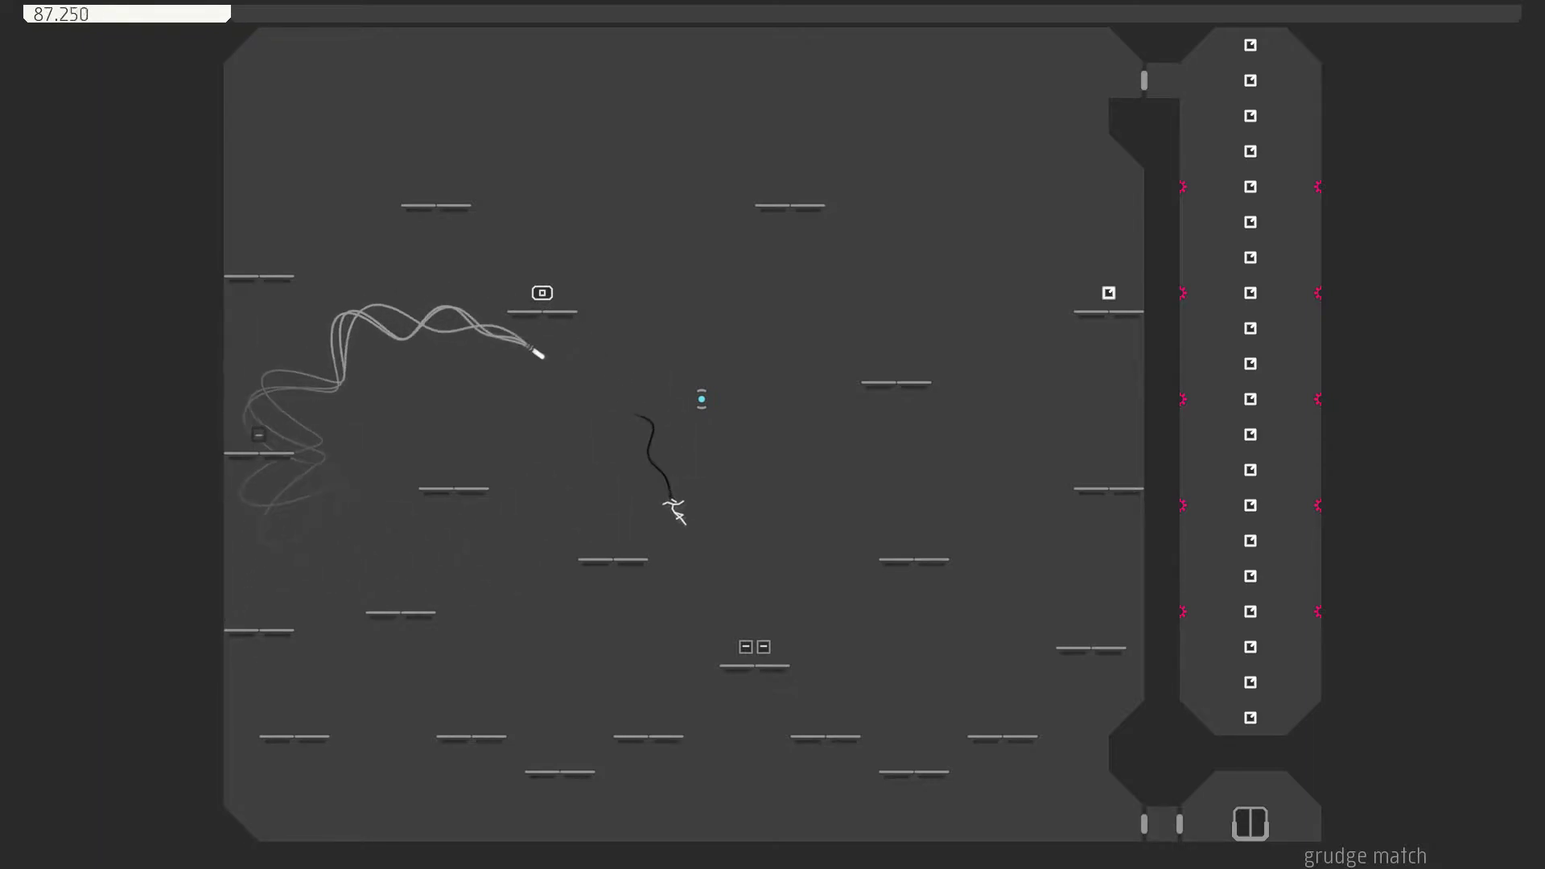
key("z")
key("Right")
key("Right")
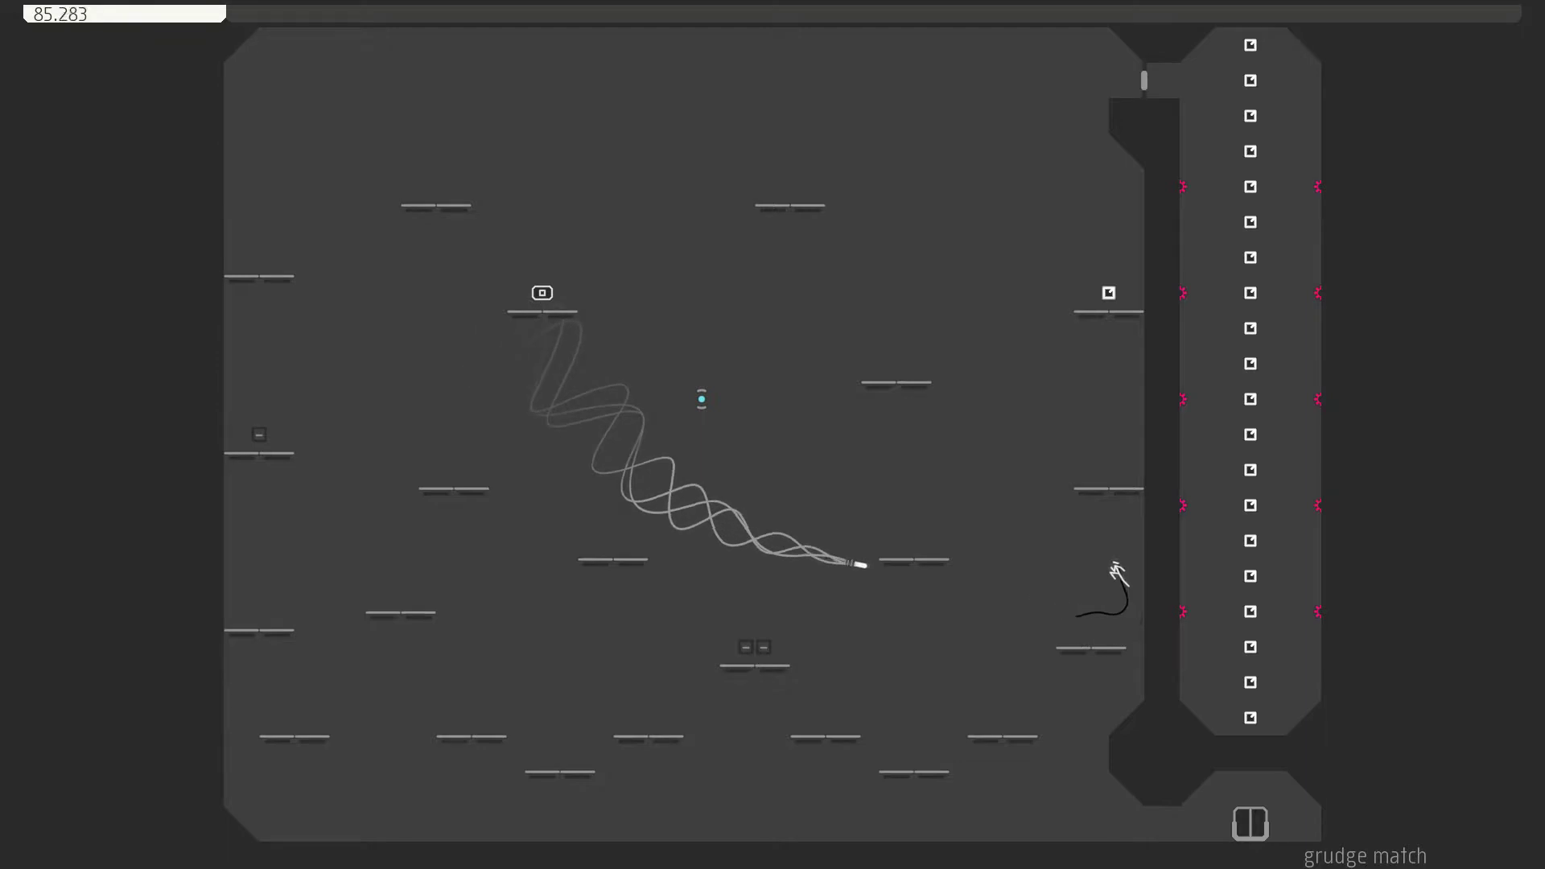
key("z")
key("z")
key("z")
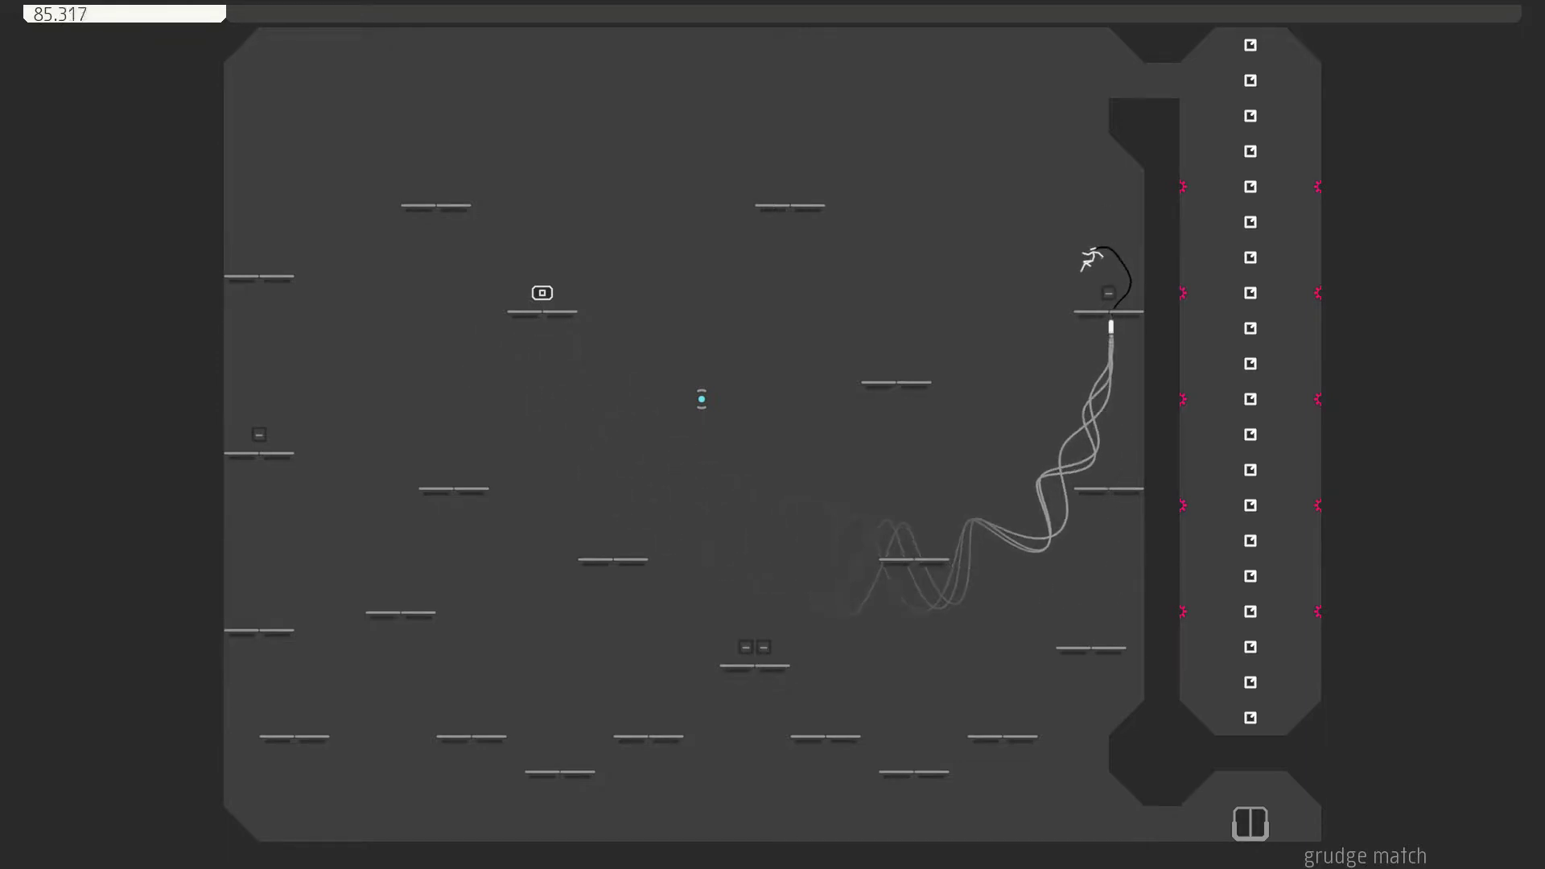
Outrun the rocket leftward across the middle platforms and wall-jump up the left side.
key("Left")
key("z")
key("Left")
key("Left")
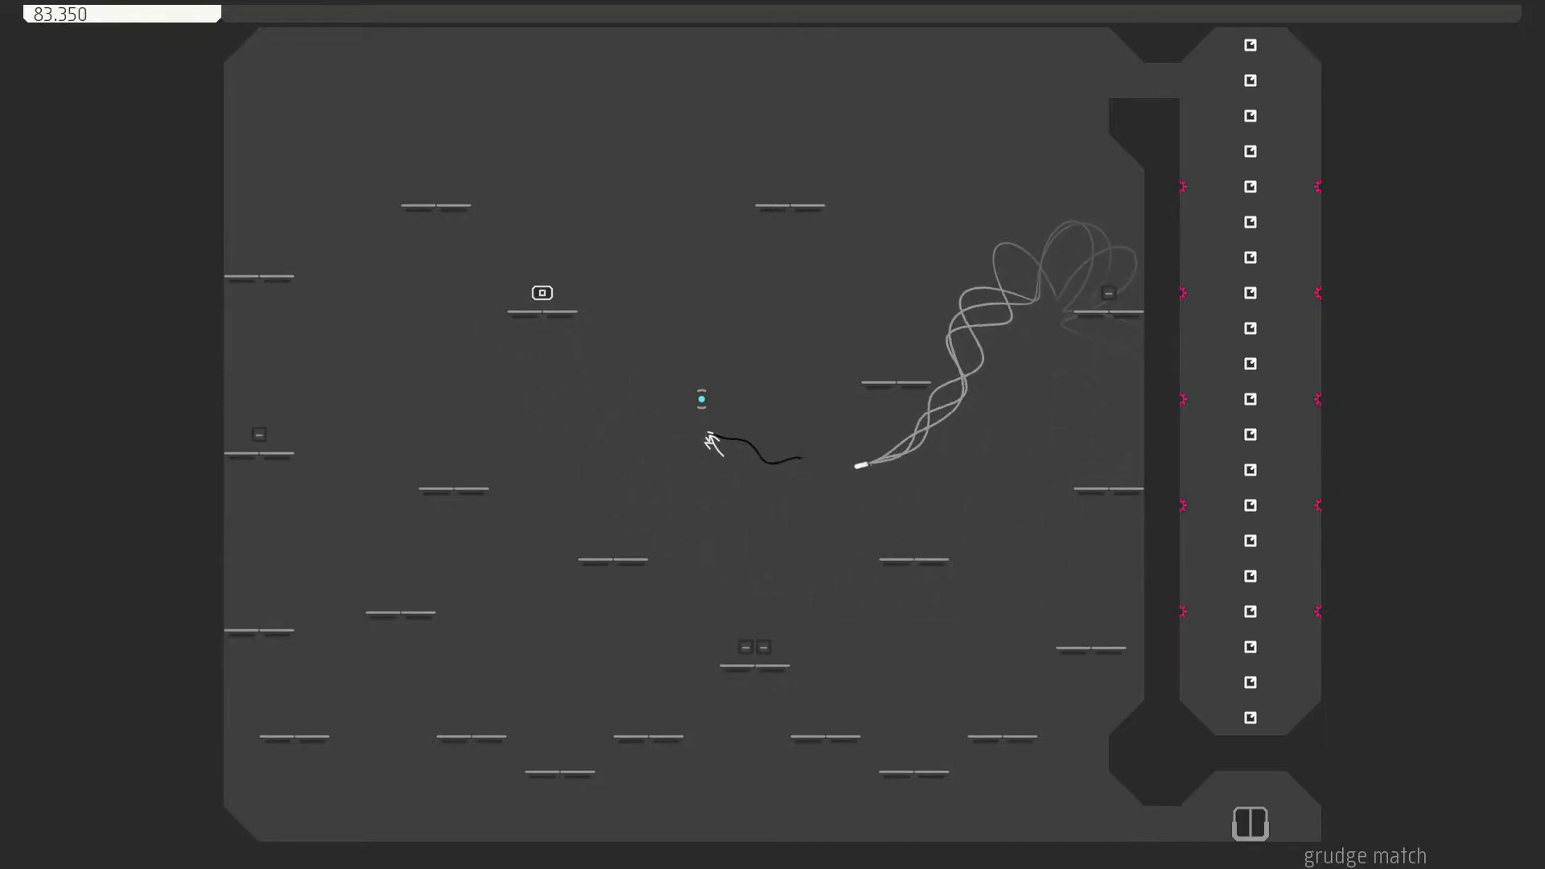
key("z")
key("Left")
key("z")
key("Left")
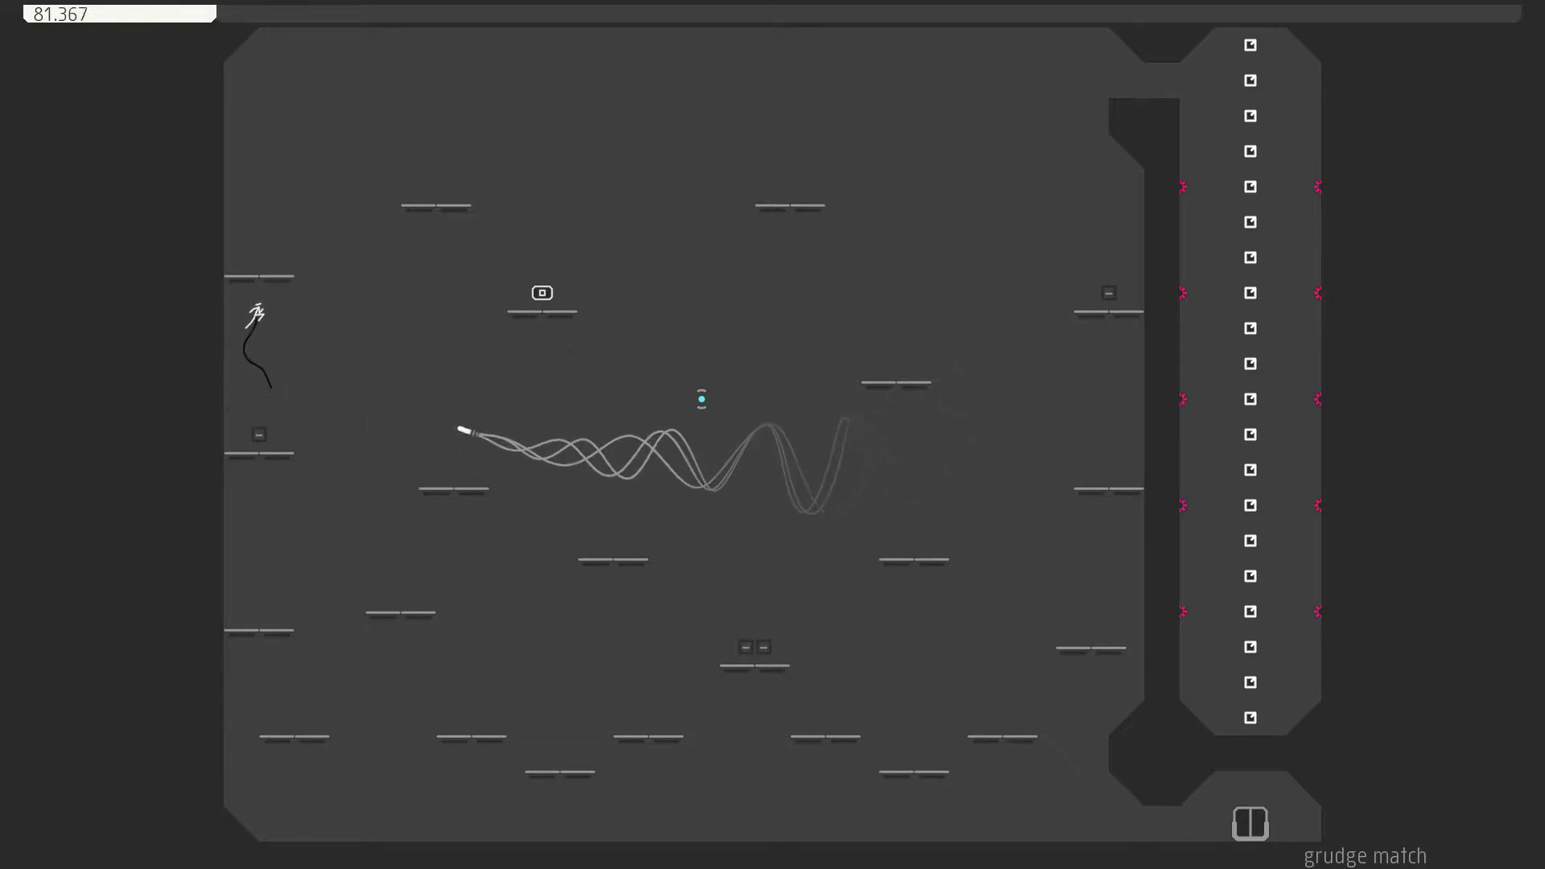
key("z")
key("z")
Run right along the top platforms to the right wall above the gold column, finishing at 92.733.
key("Right")
key("Right")
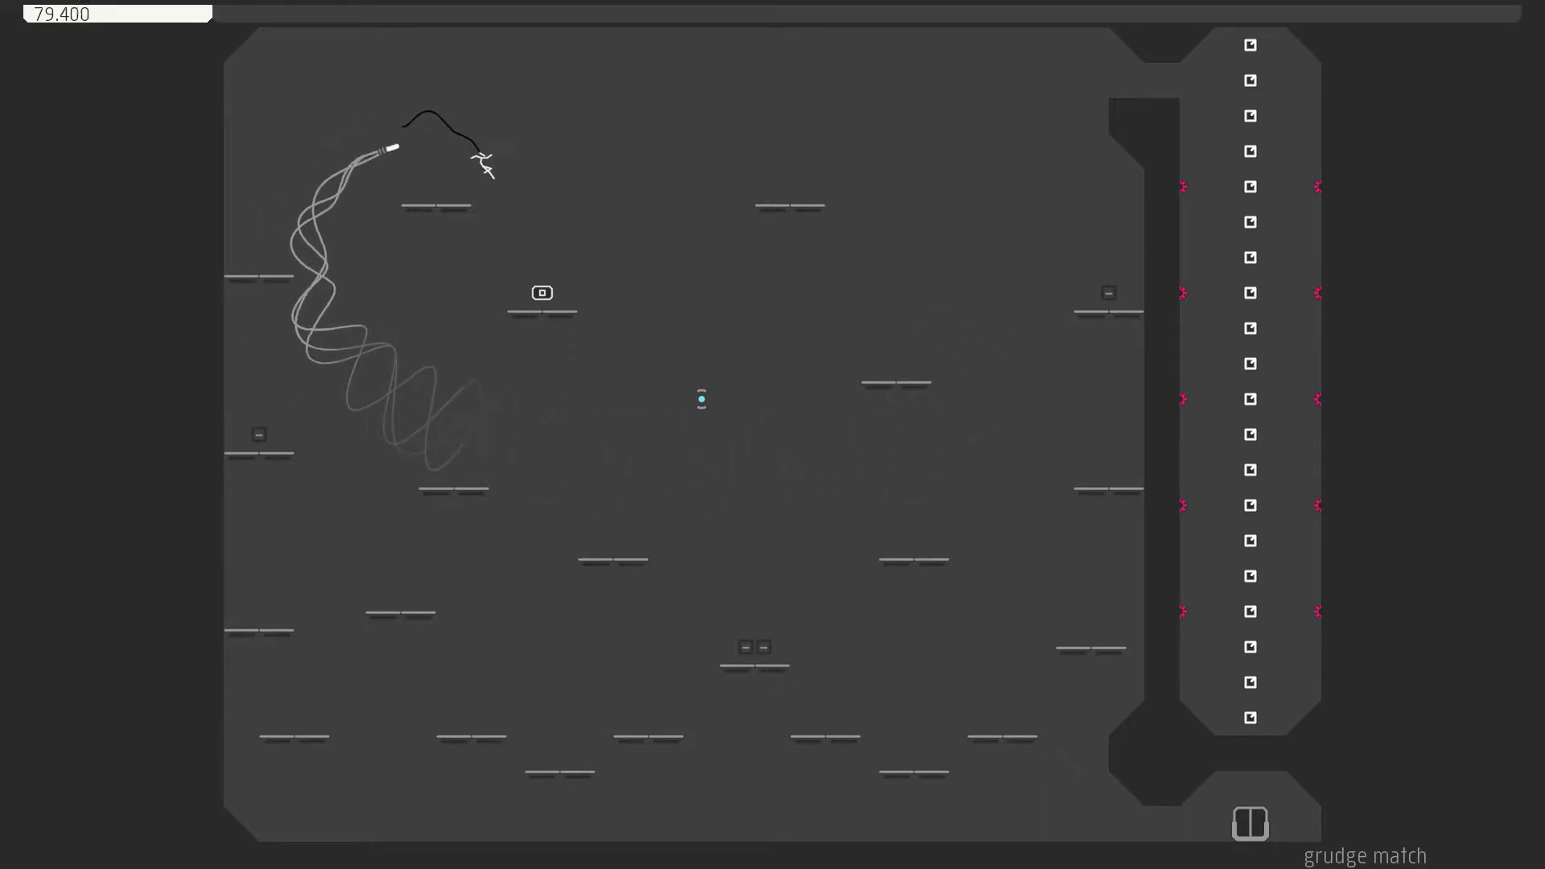
key("z")
key("Right")
key("z")
key("Right")
key("z")
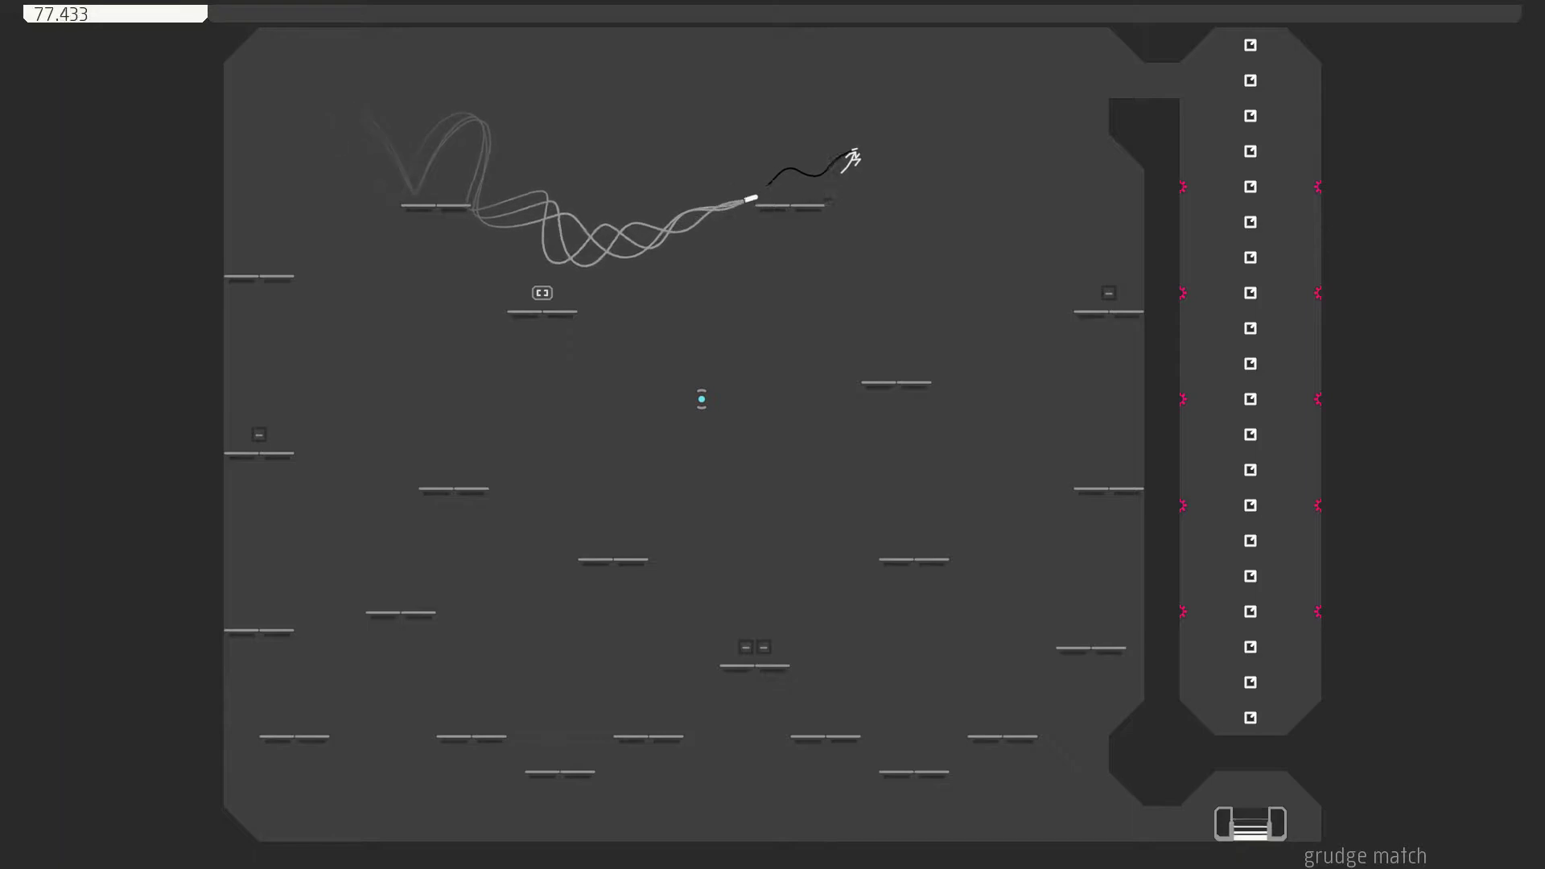
key("Right")
key("z")
key("Right")
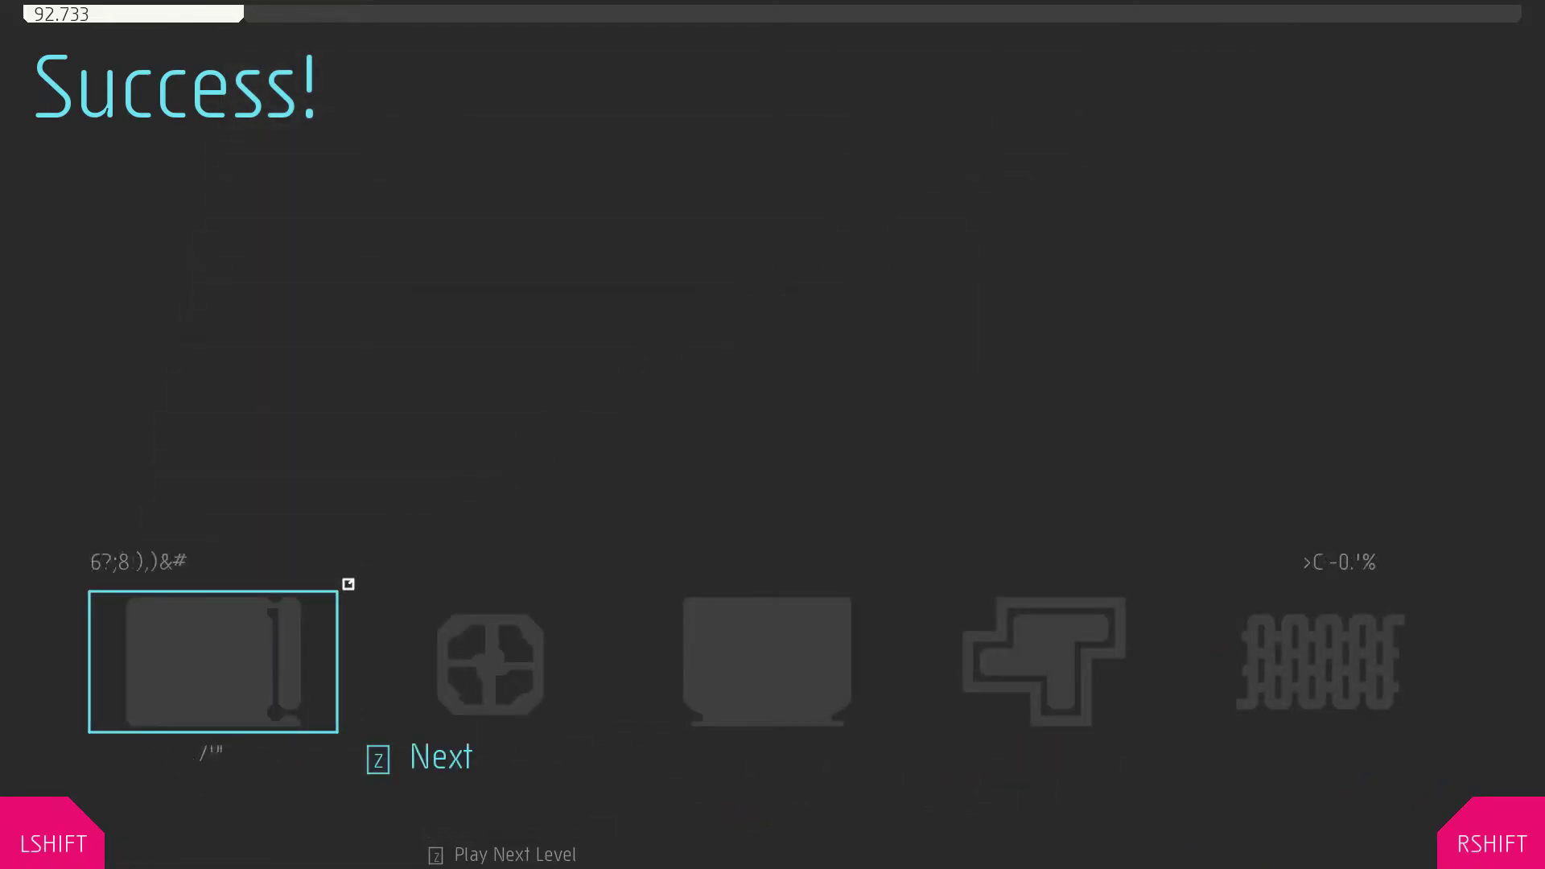
Advance to twinkle twinkle little gold and make a first run past the drones.
key("z")
key("z")
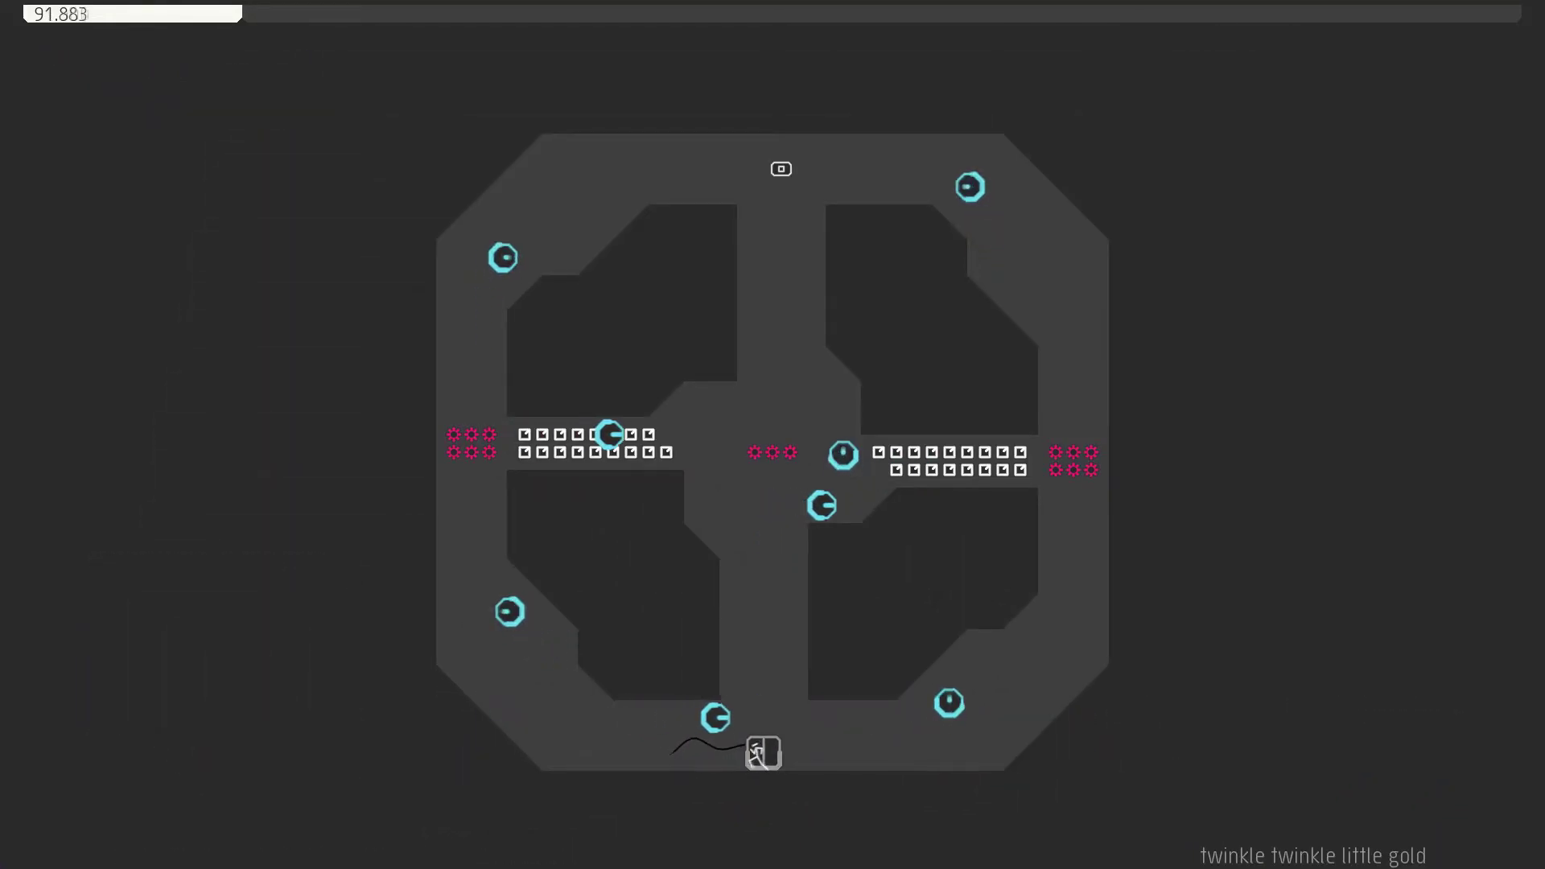
key("Right")
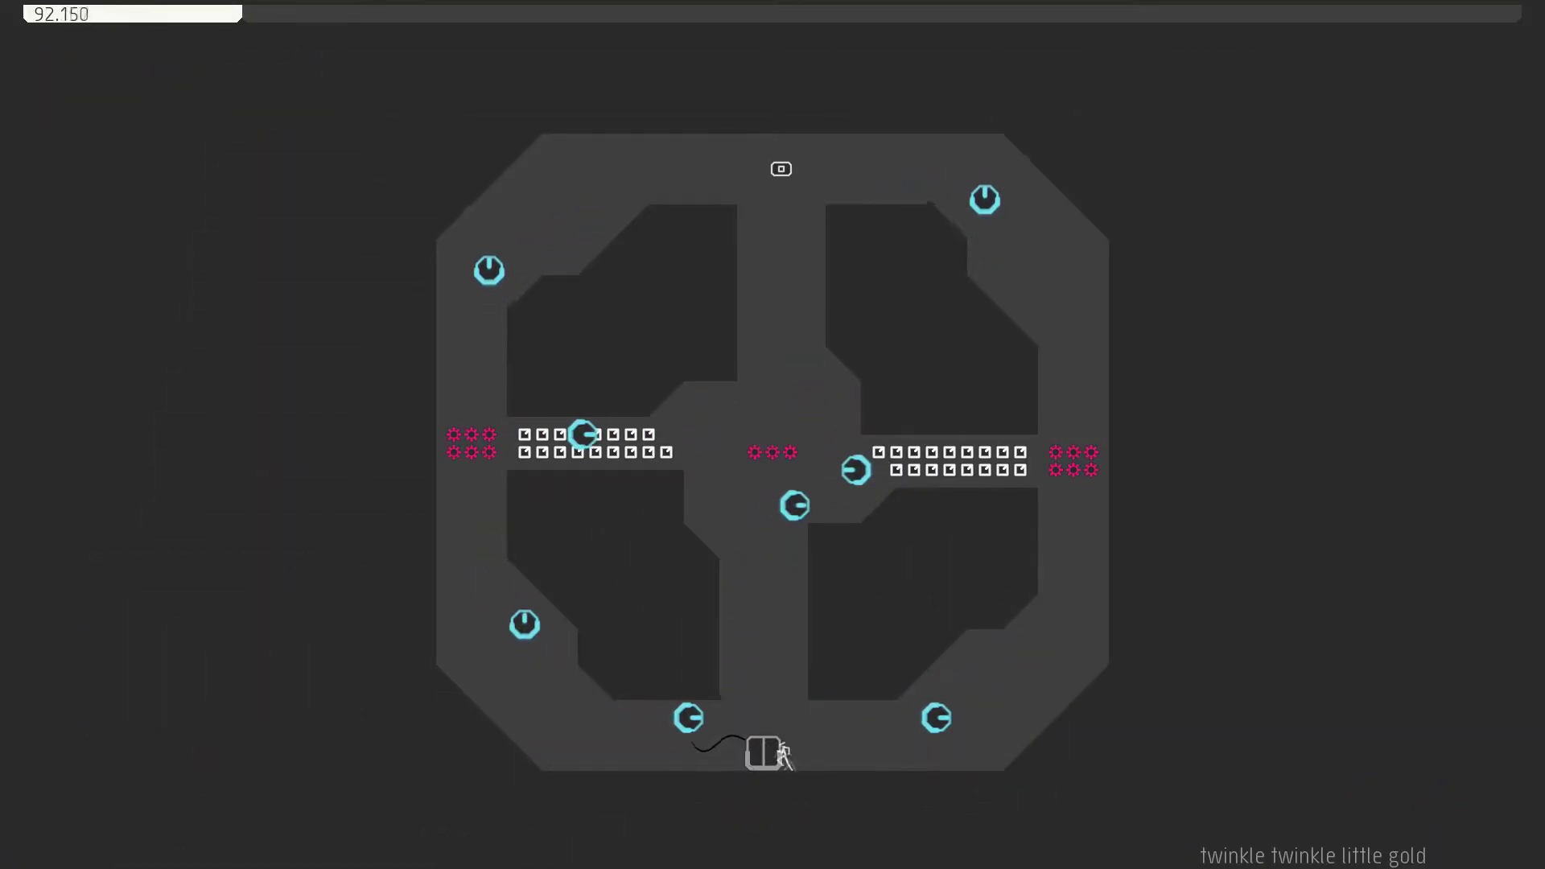
key("z")
key("Left")
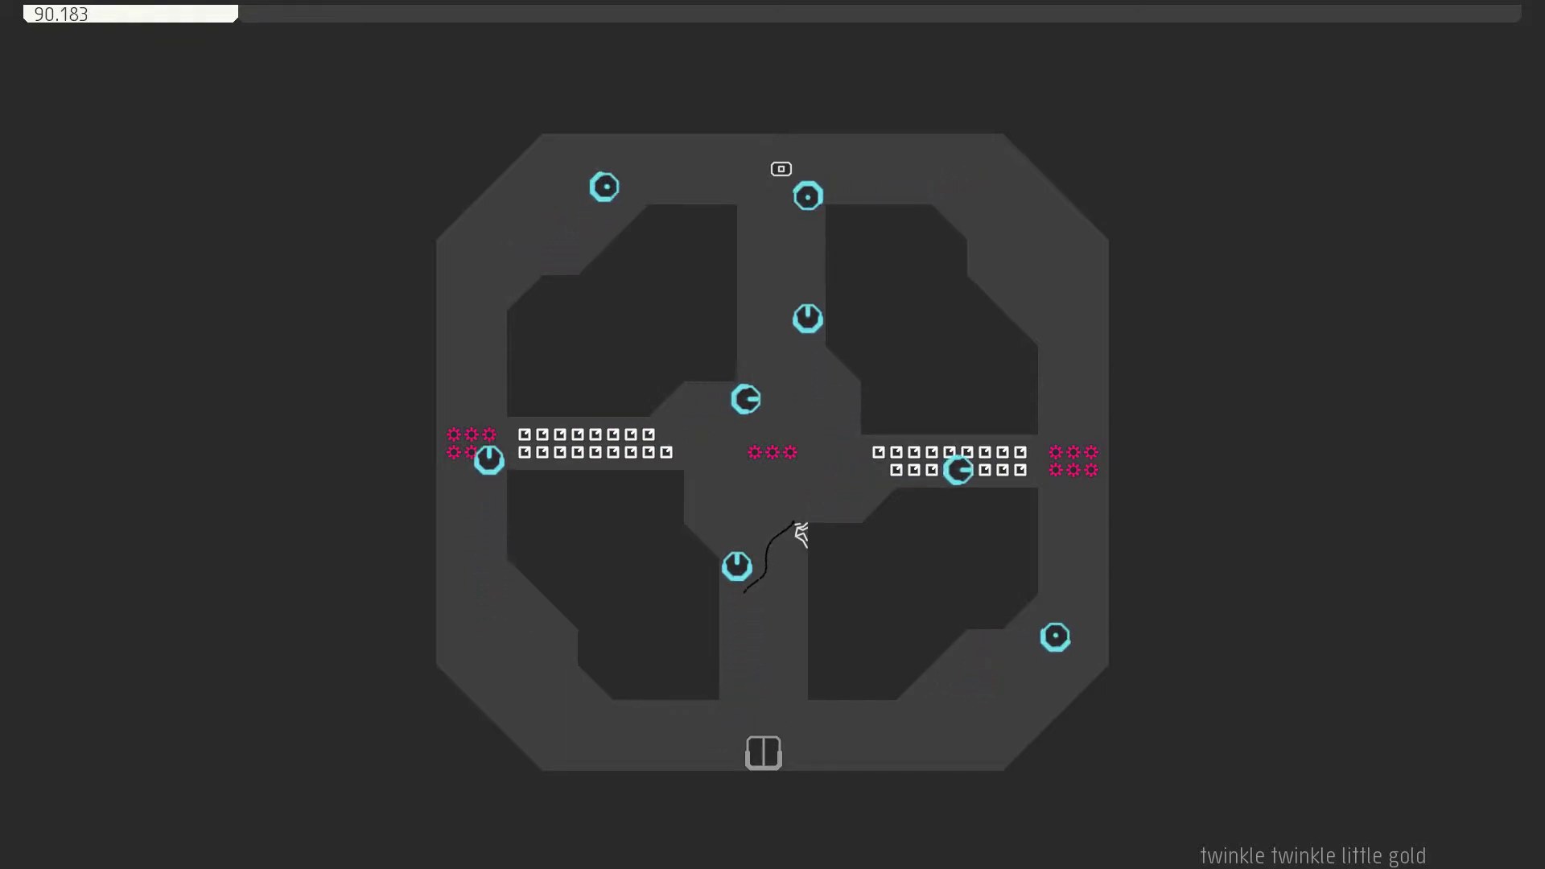
key("z")
key("Right")
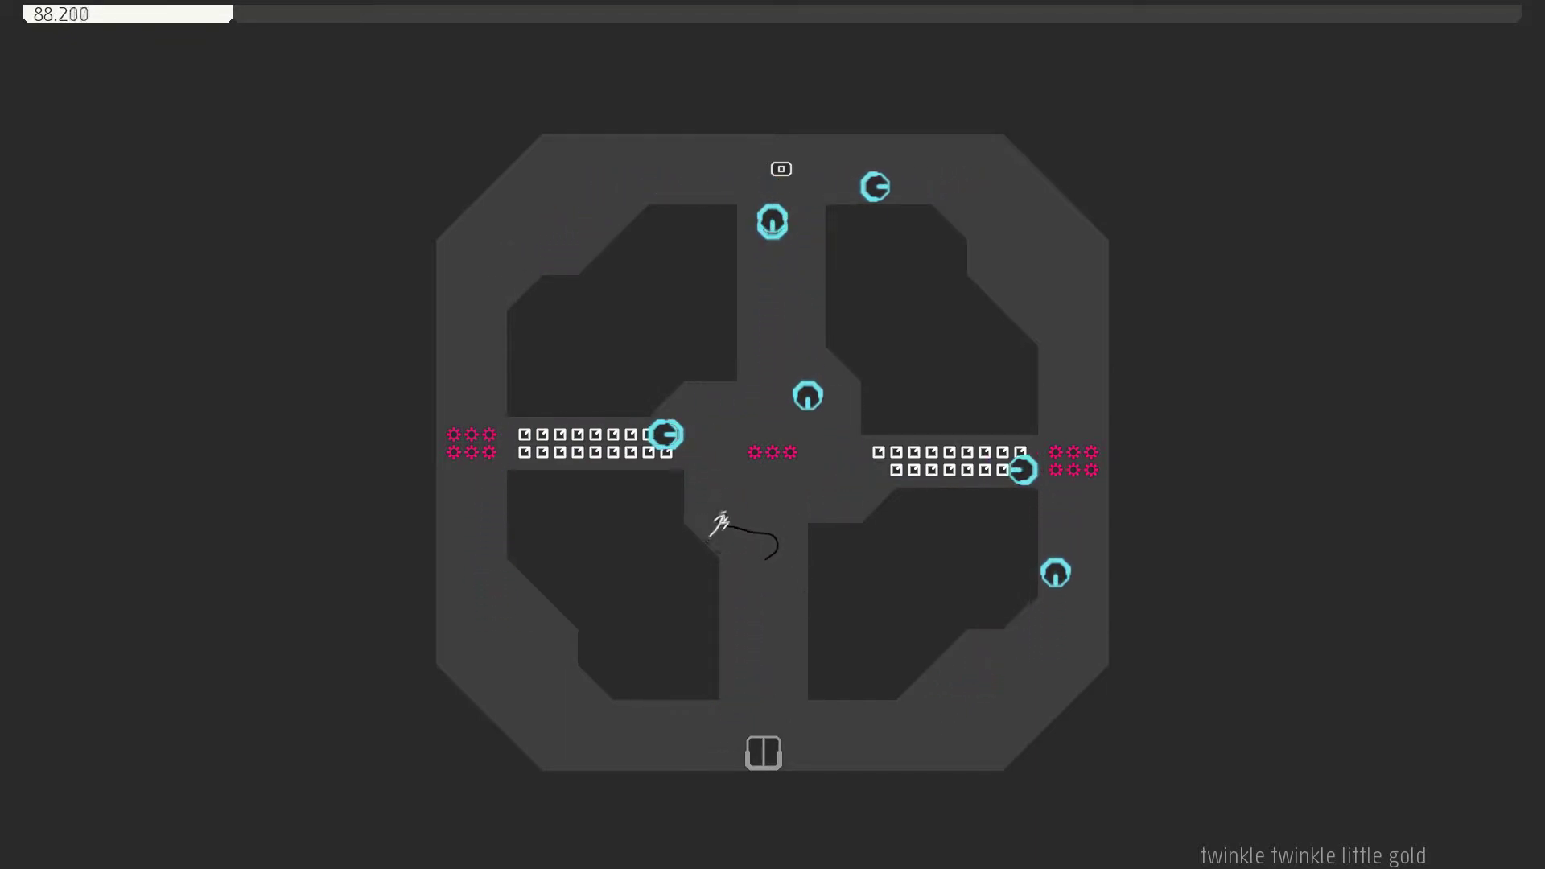
key("z")
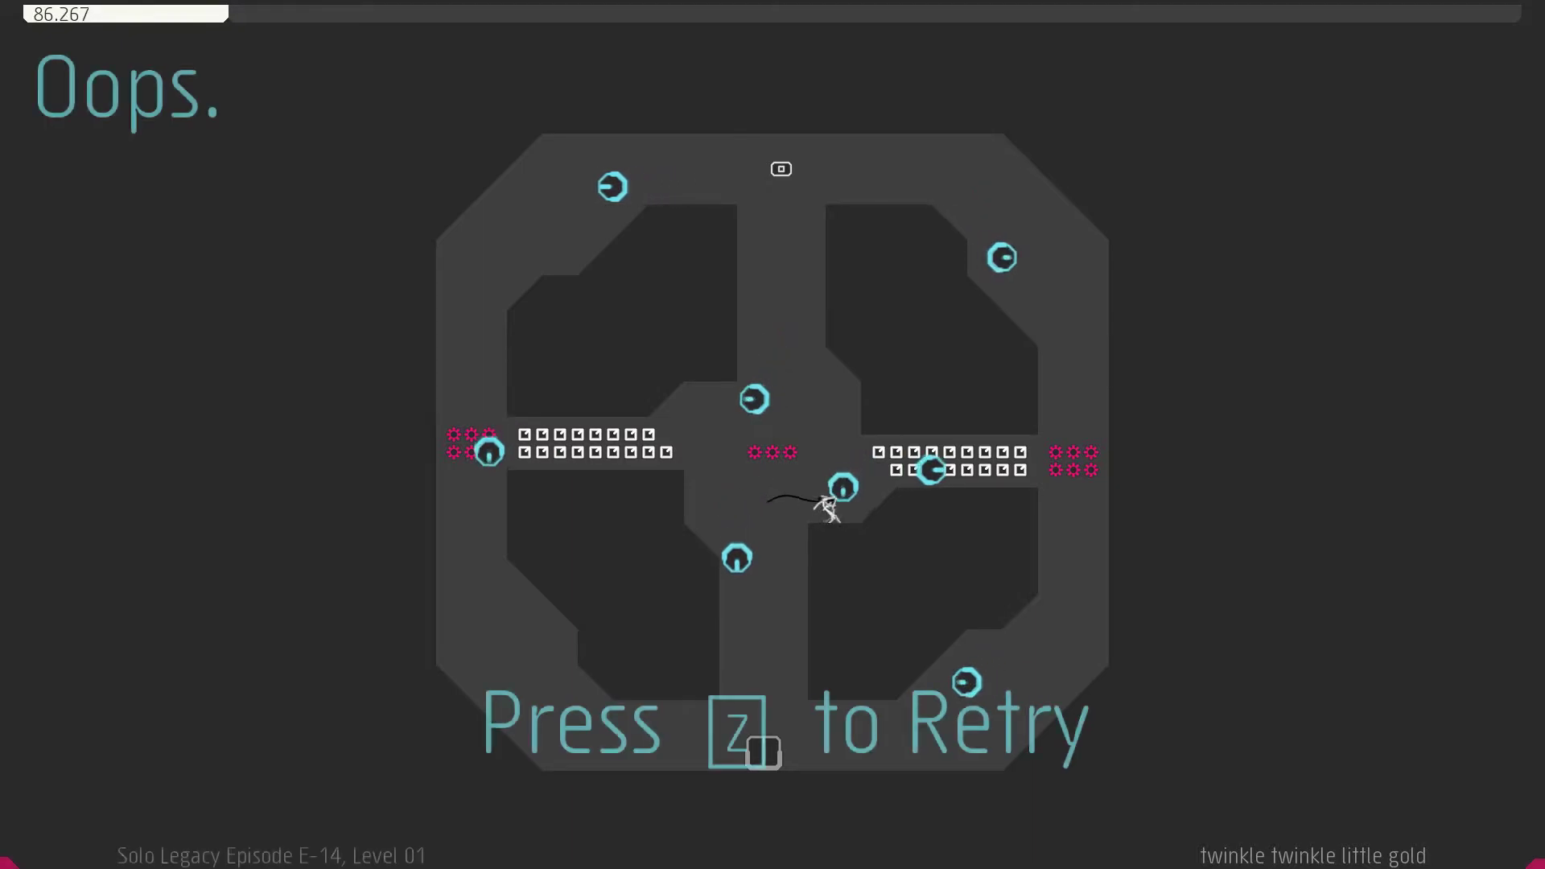
Retry repeatedly from spawn, climbing the central corridor while dodging drones.
key("z")
key("z")
key("z")
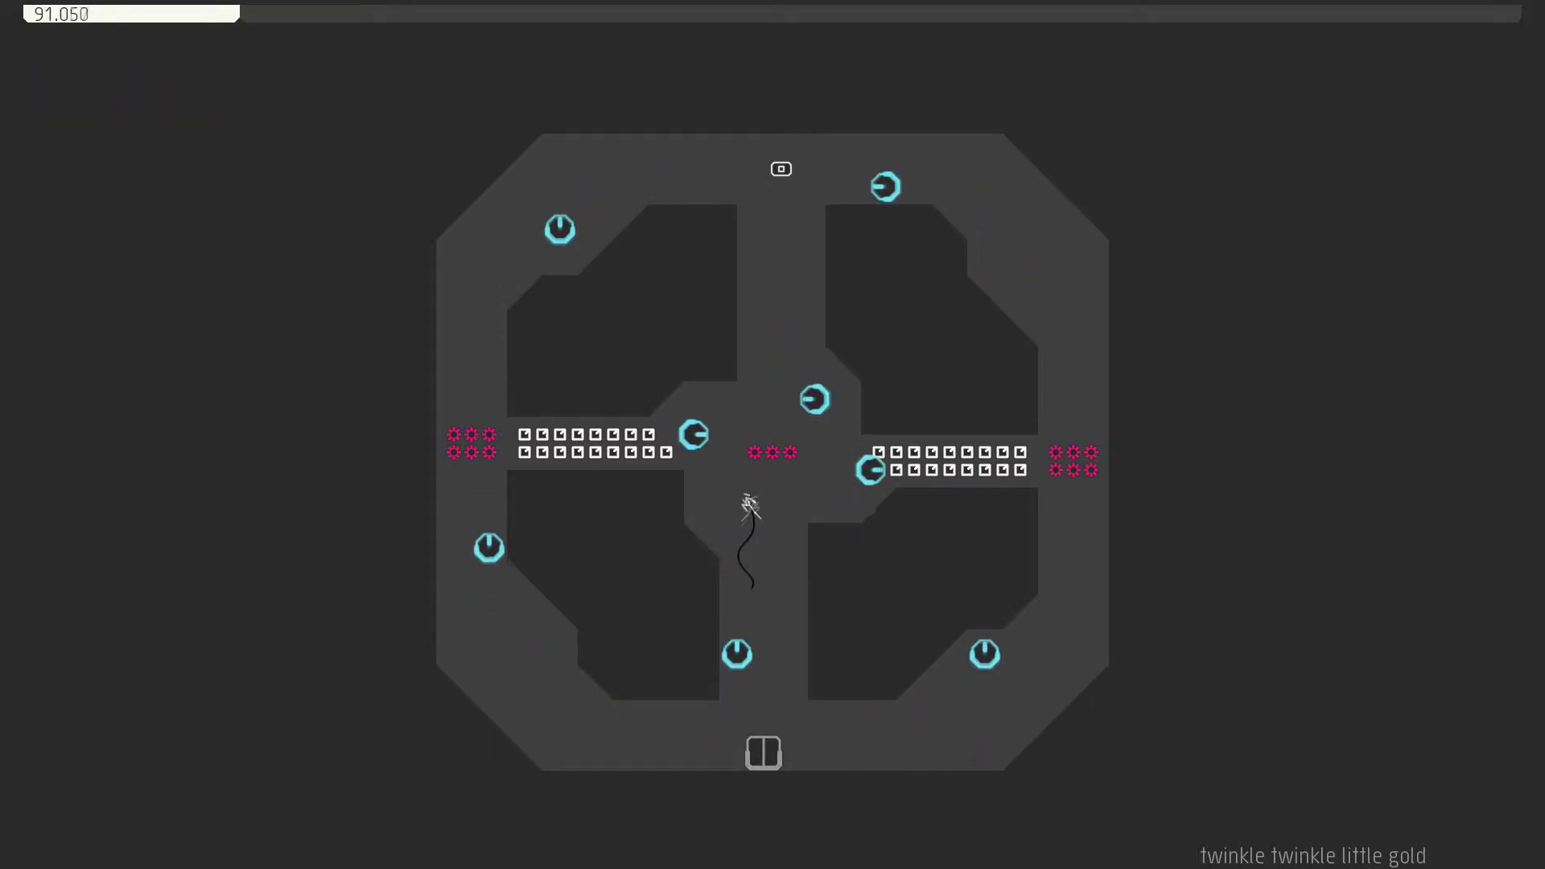
key("z")
key("z")
key("z")
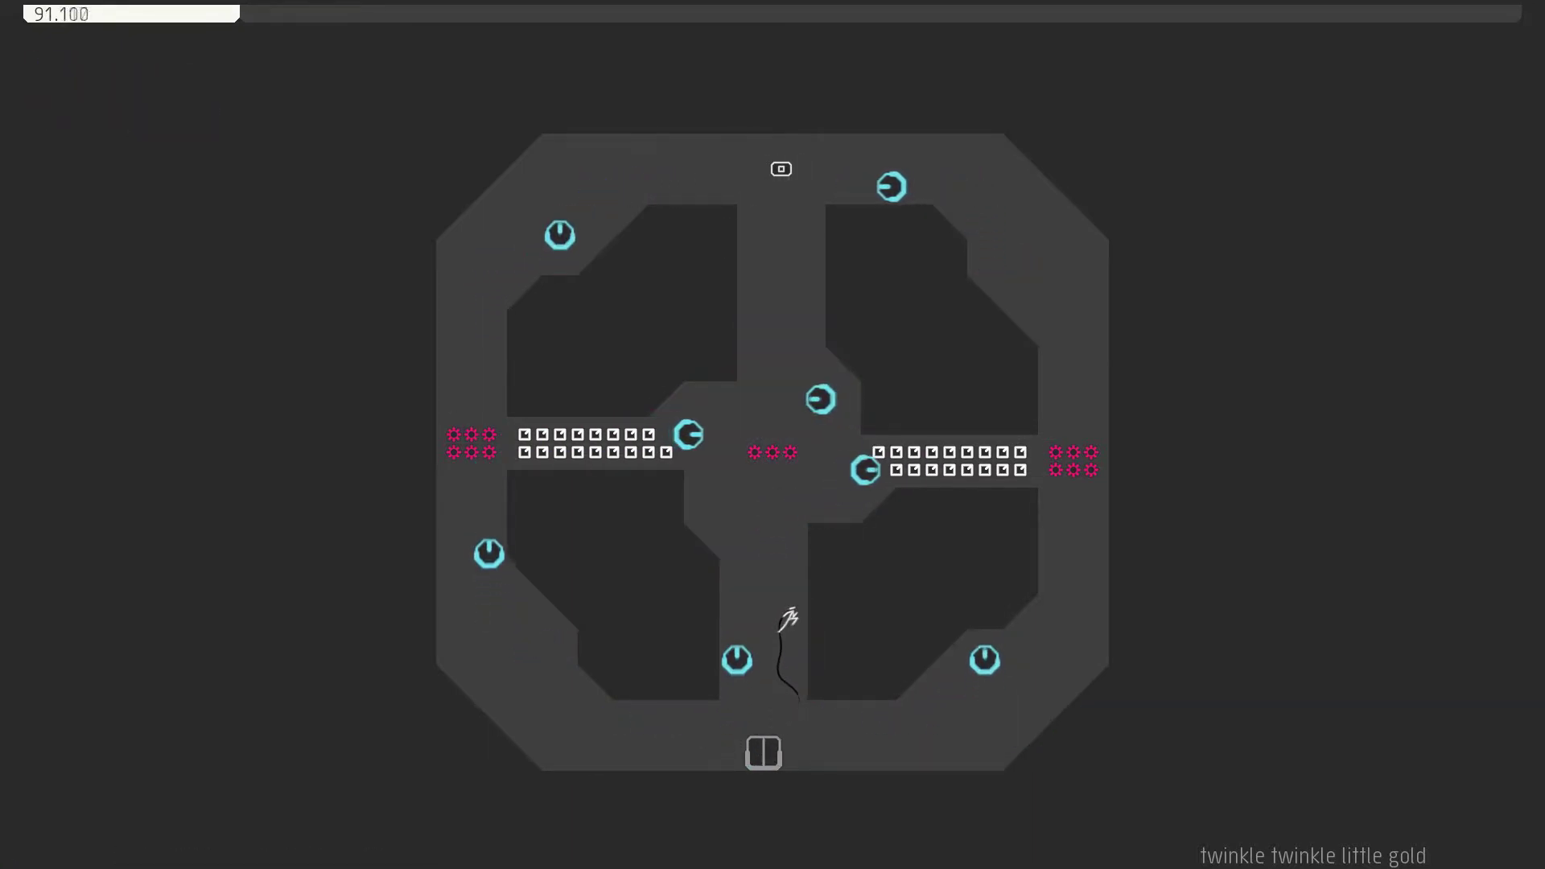
key("z")
key("z")
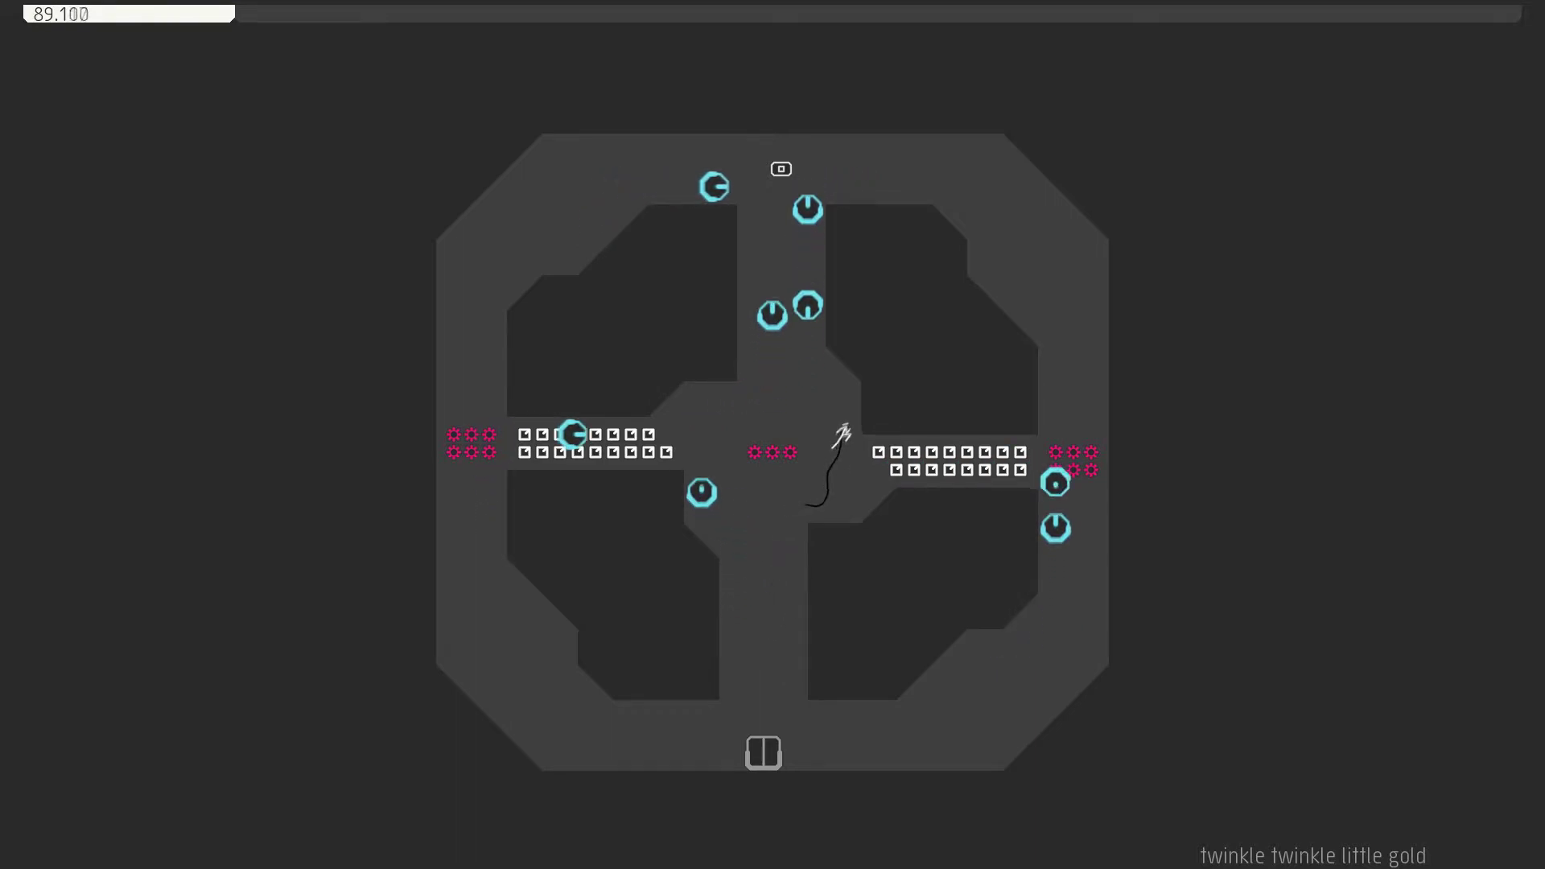
key("z")
key("z")
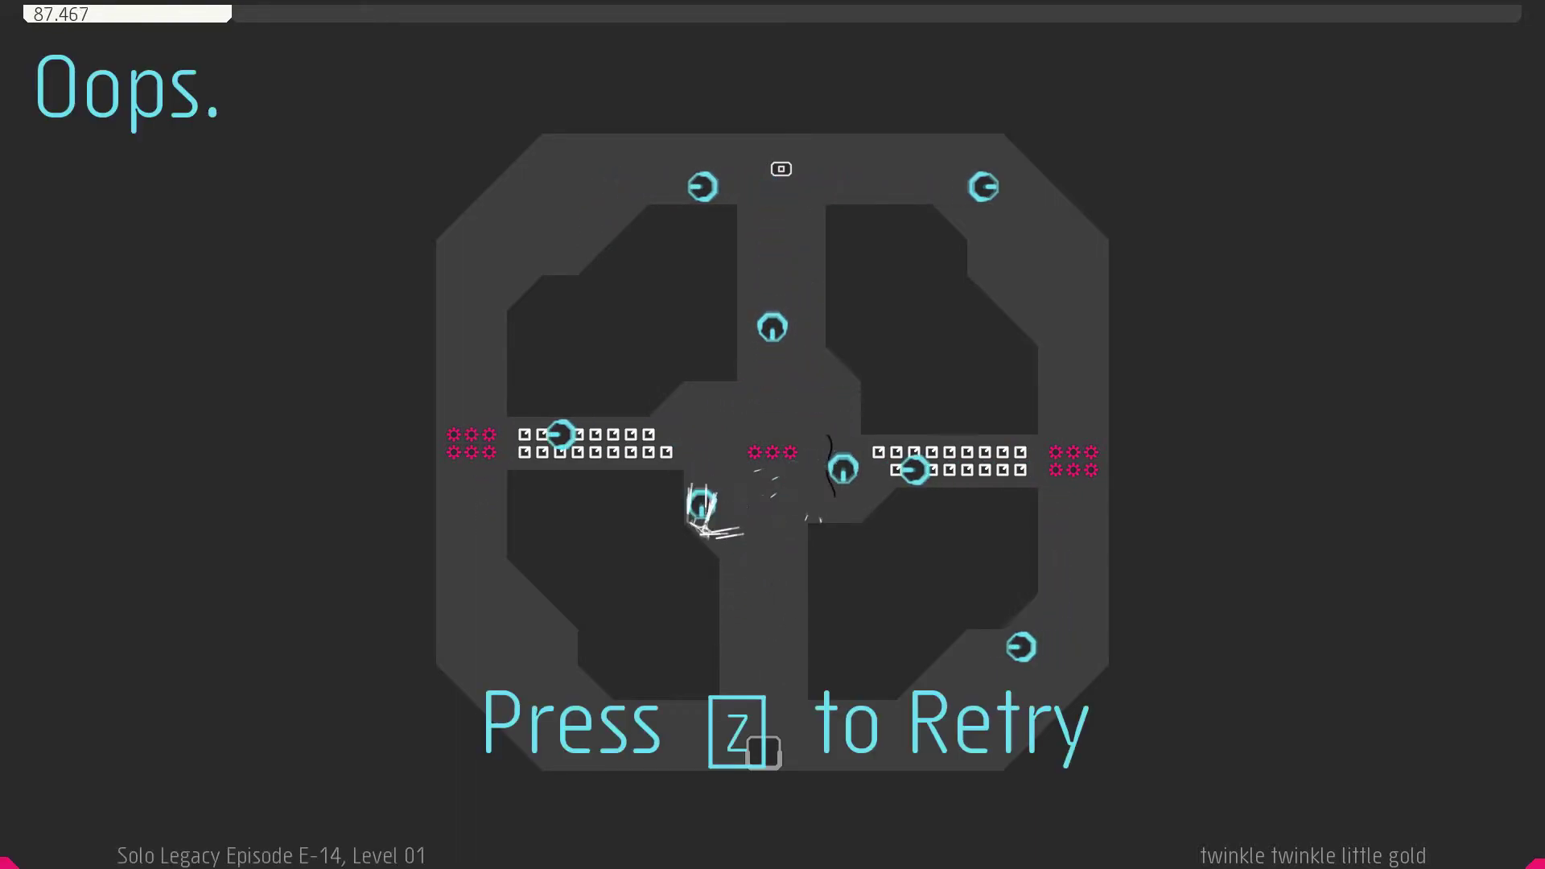
key("z")
key("z")
key("z")
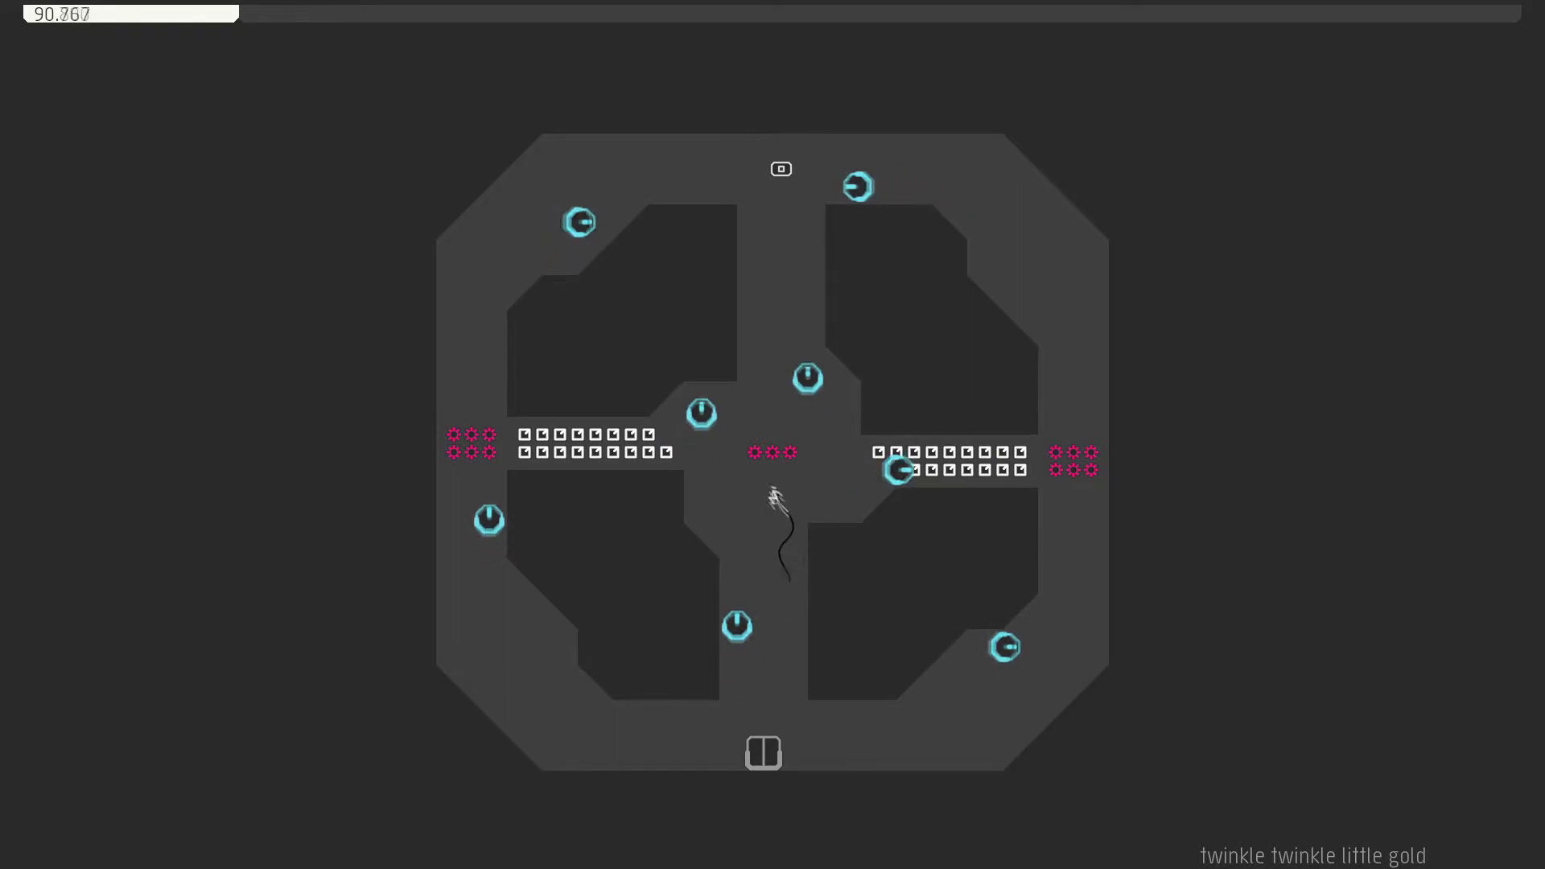
key("z")
key("z")
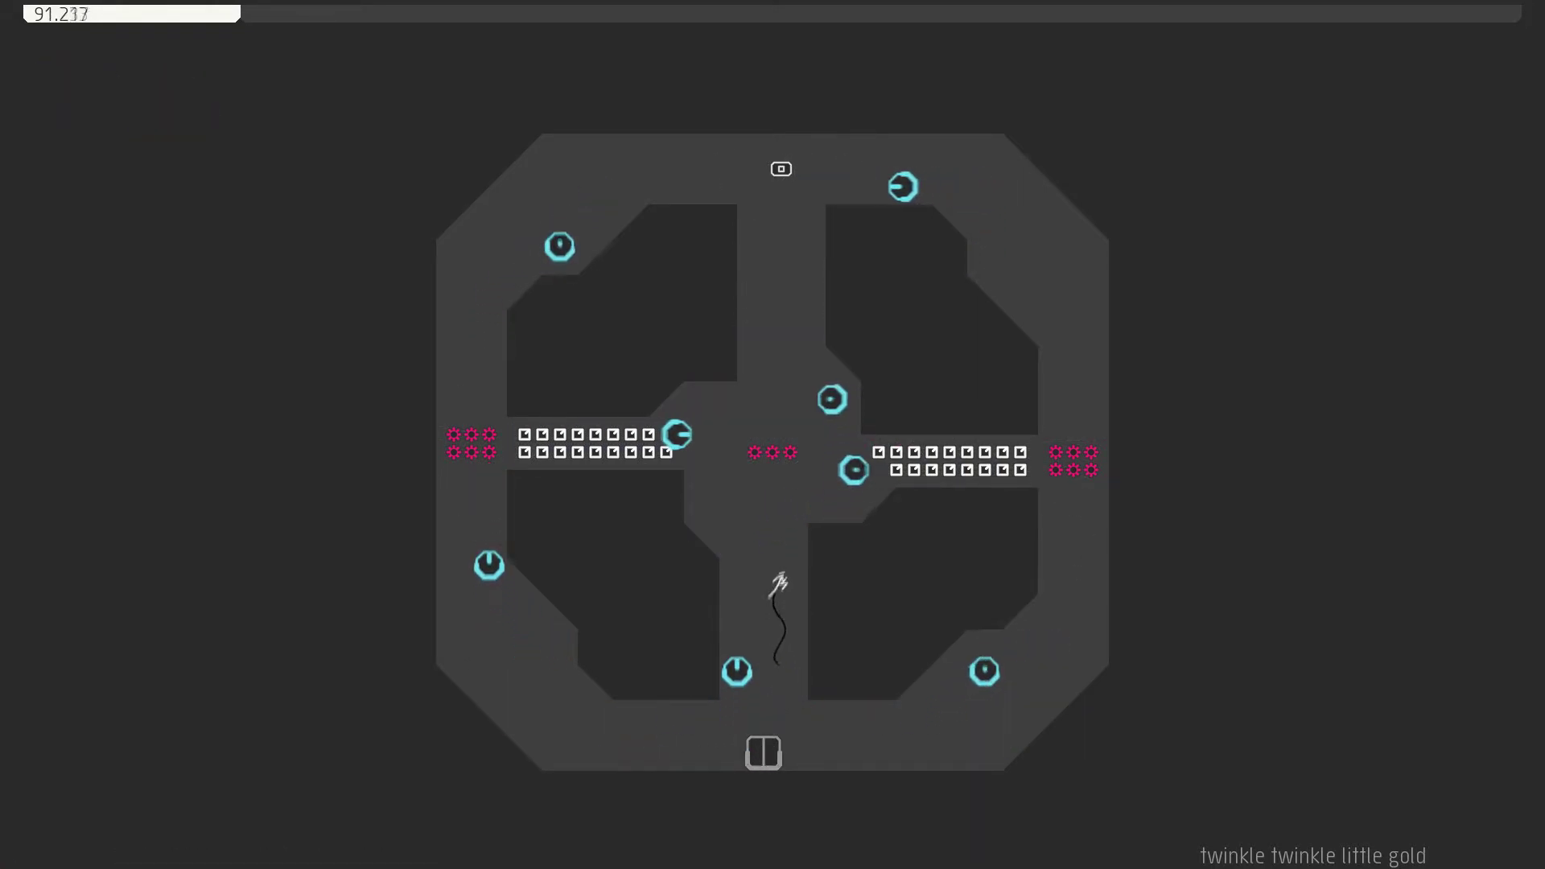
key("z")
key("z")
key("z")
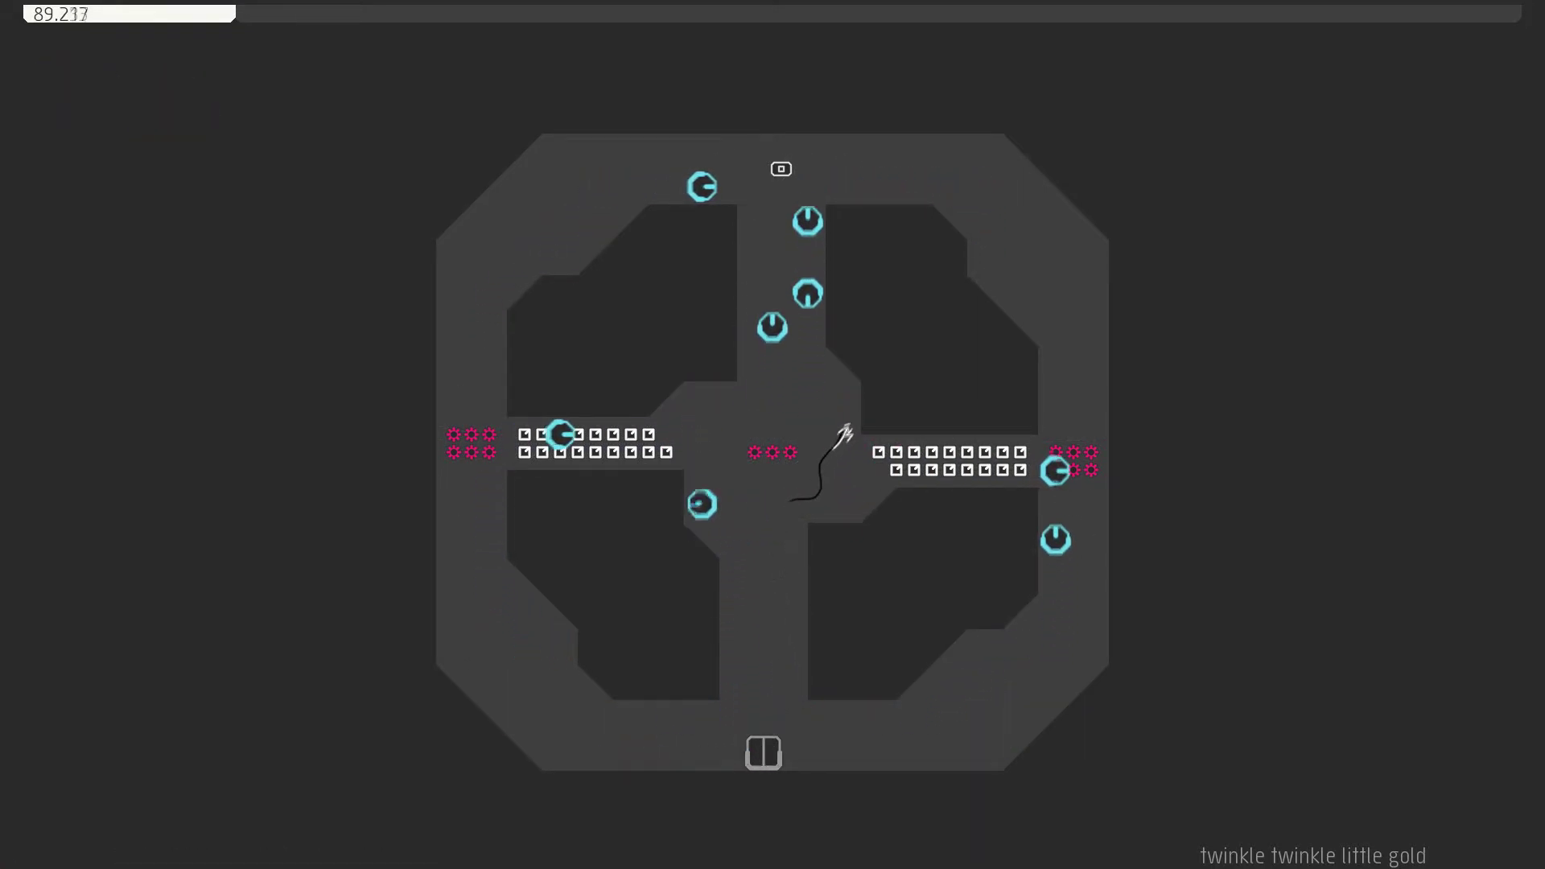
key("z")
key("z")
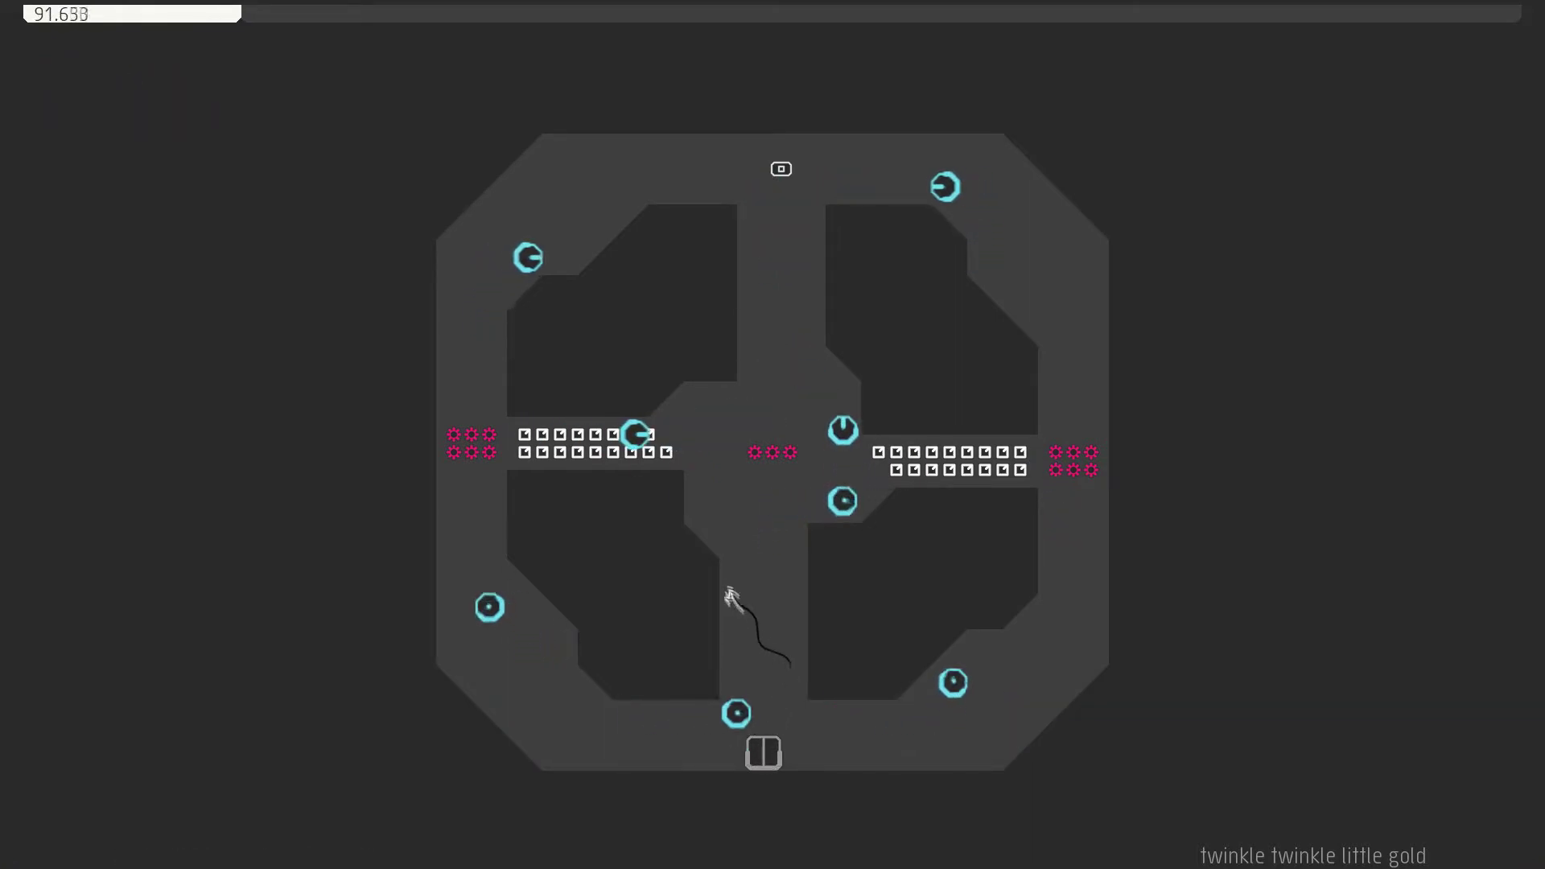
key("z")
key("z")
key("z")
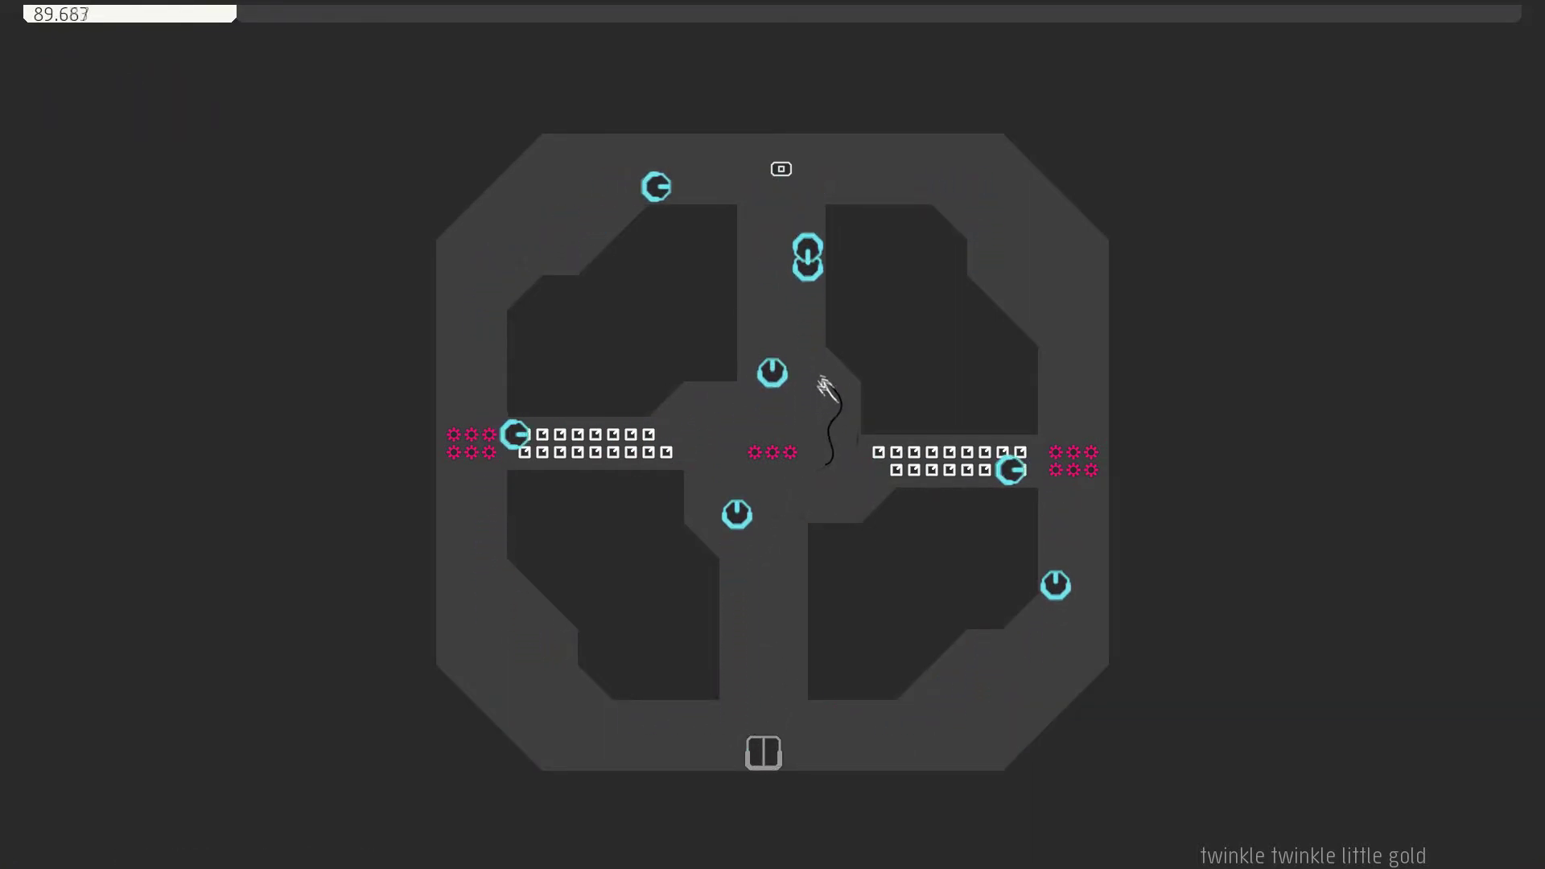
Wall-jump up the central corridor, then drop back down toward the exit.
key("Up")
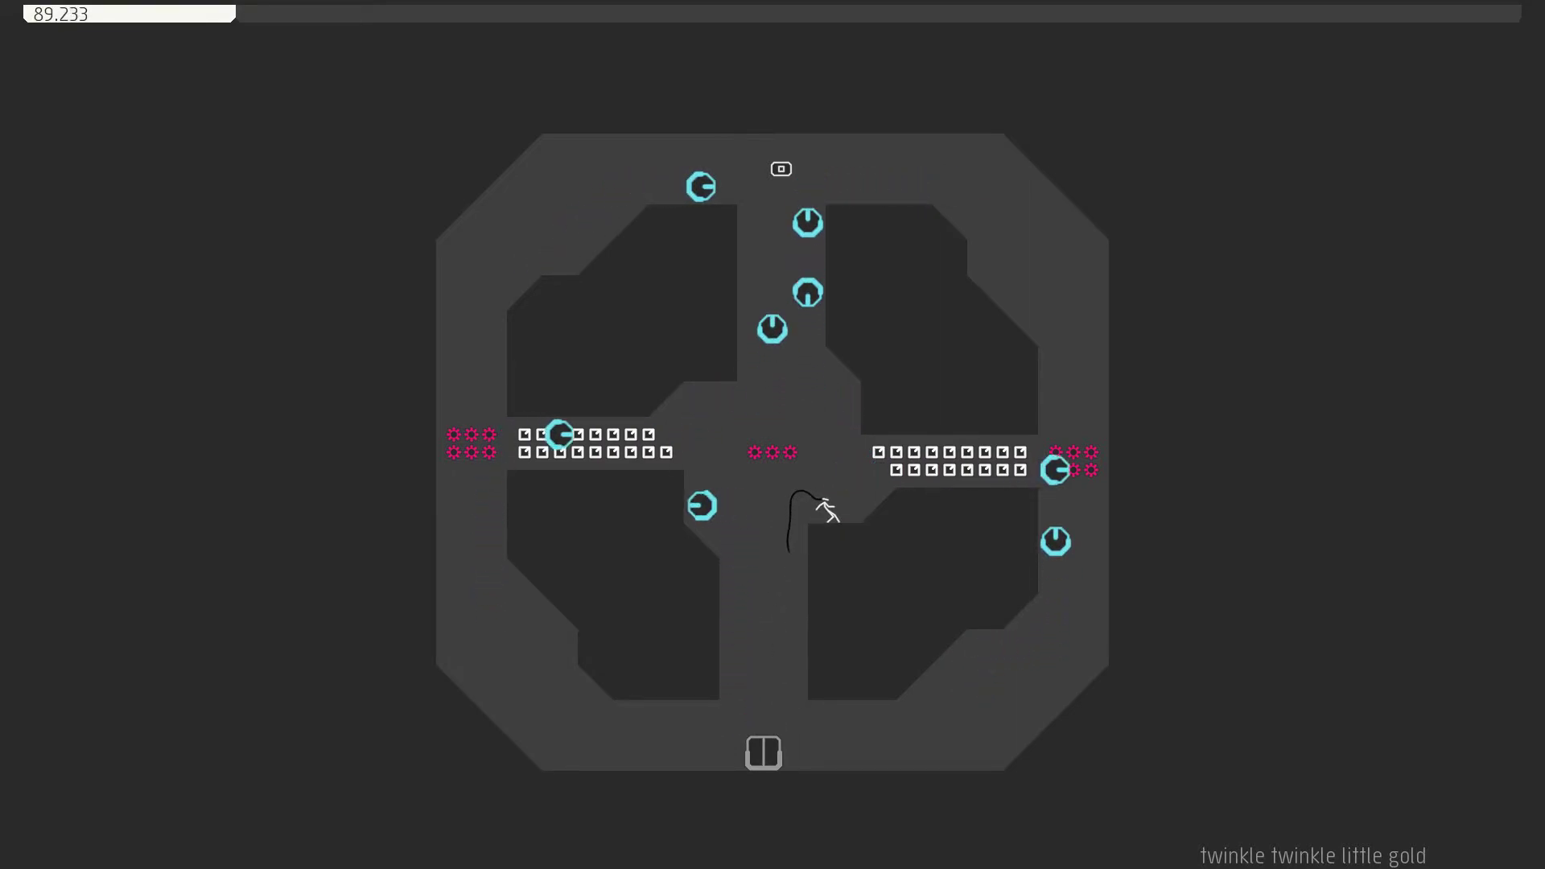
key("Right")
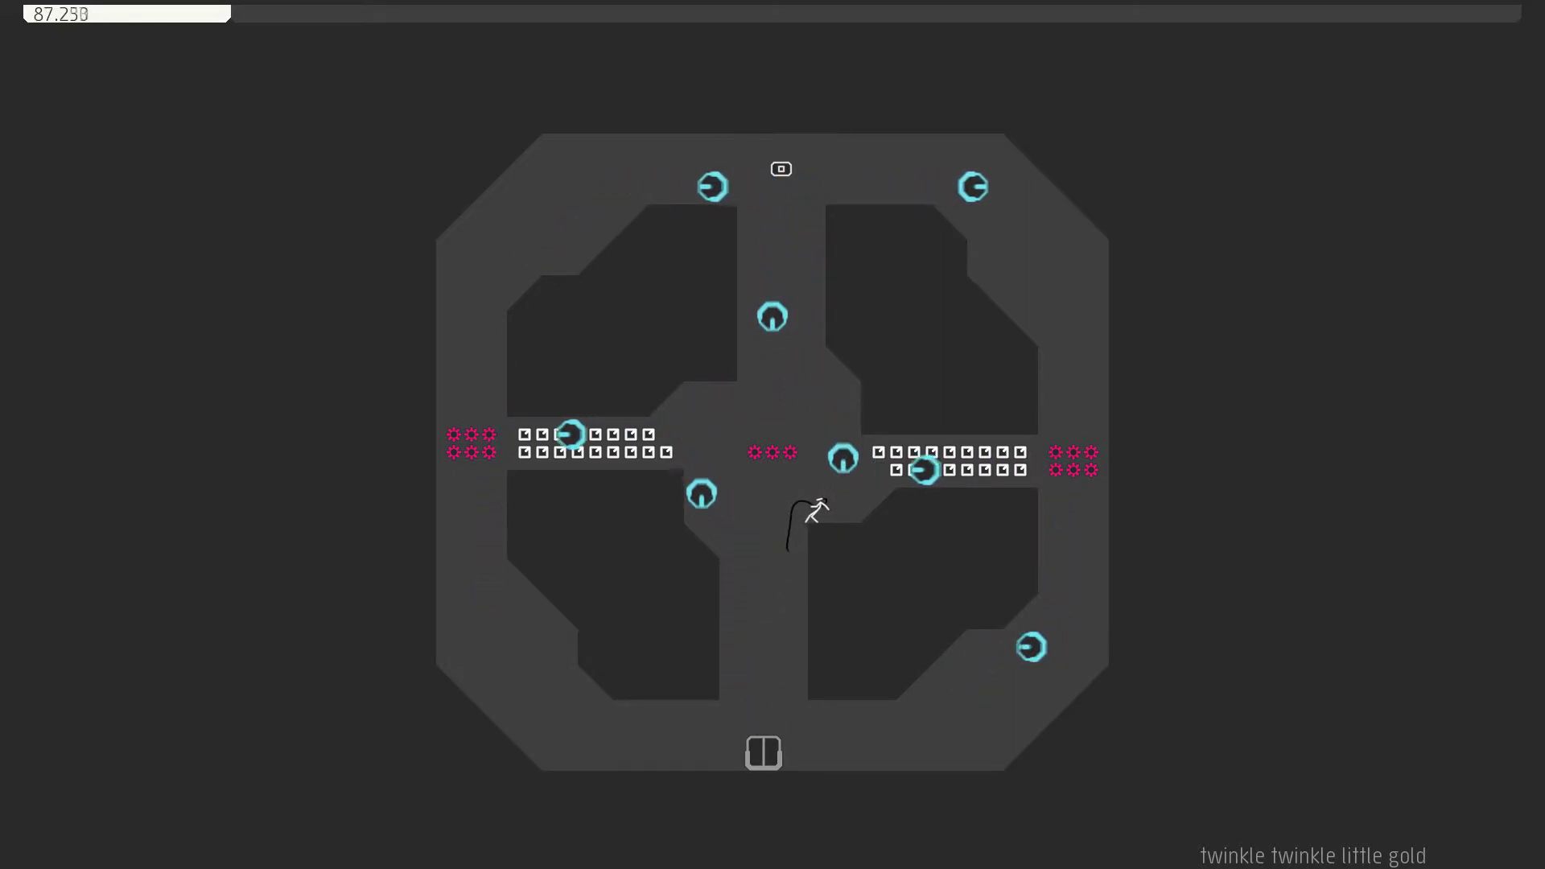
key("Up")
key("Up")
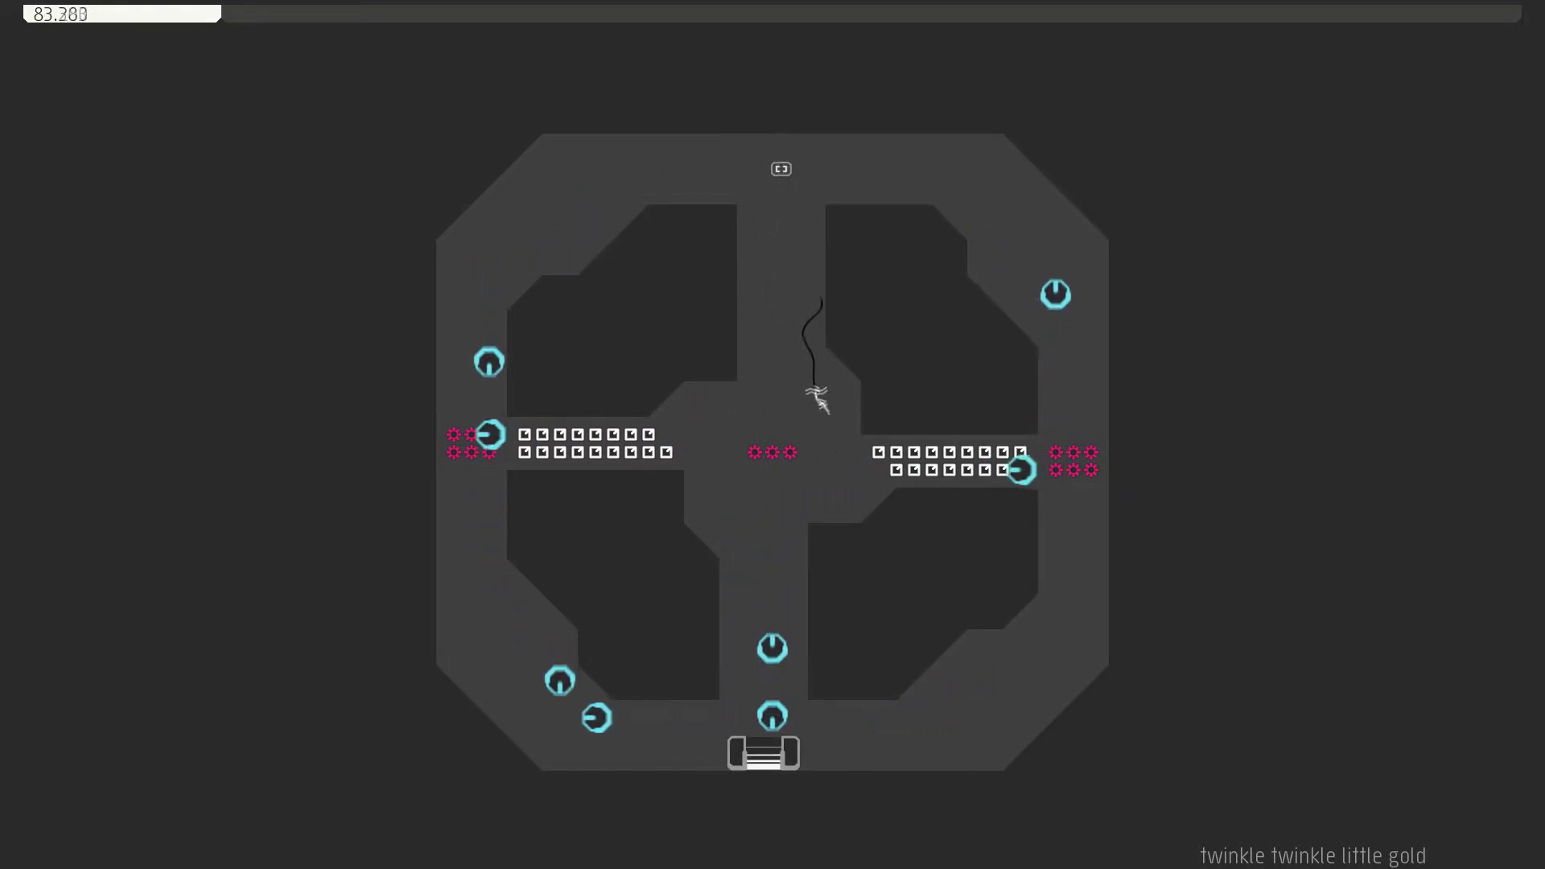
key("Right")
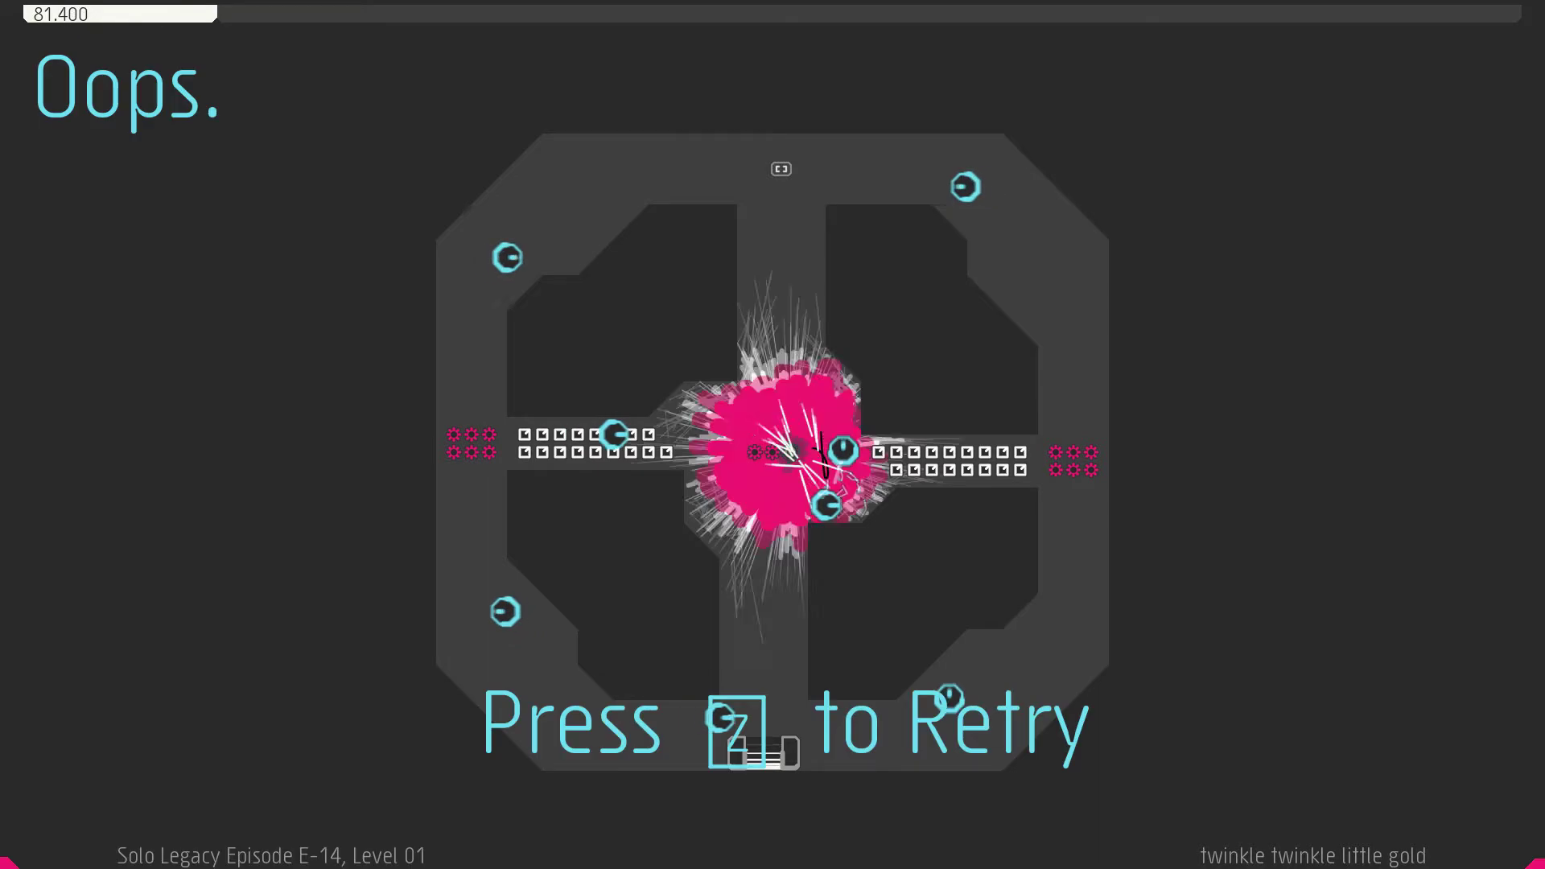
Retry and wall-jump up the central corridor to hit the exit switch.
key("z")
key("Right")
key("Up")
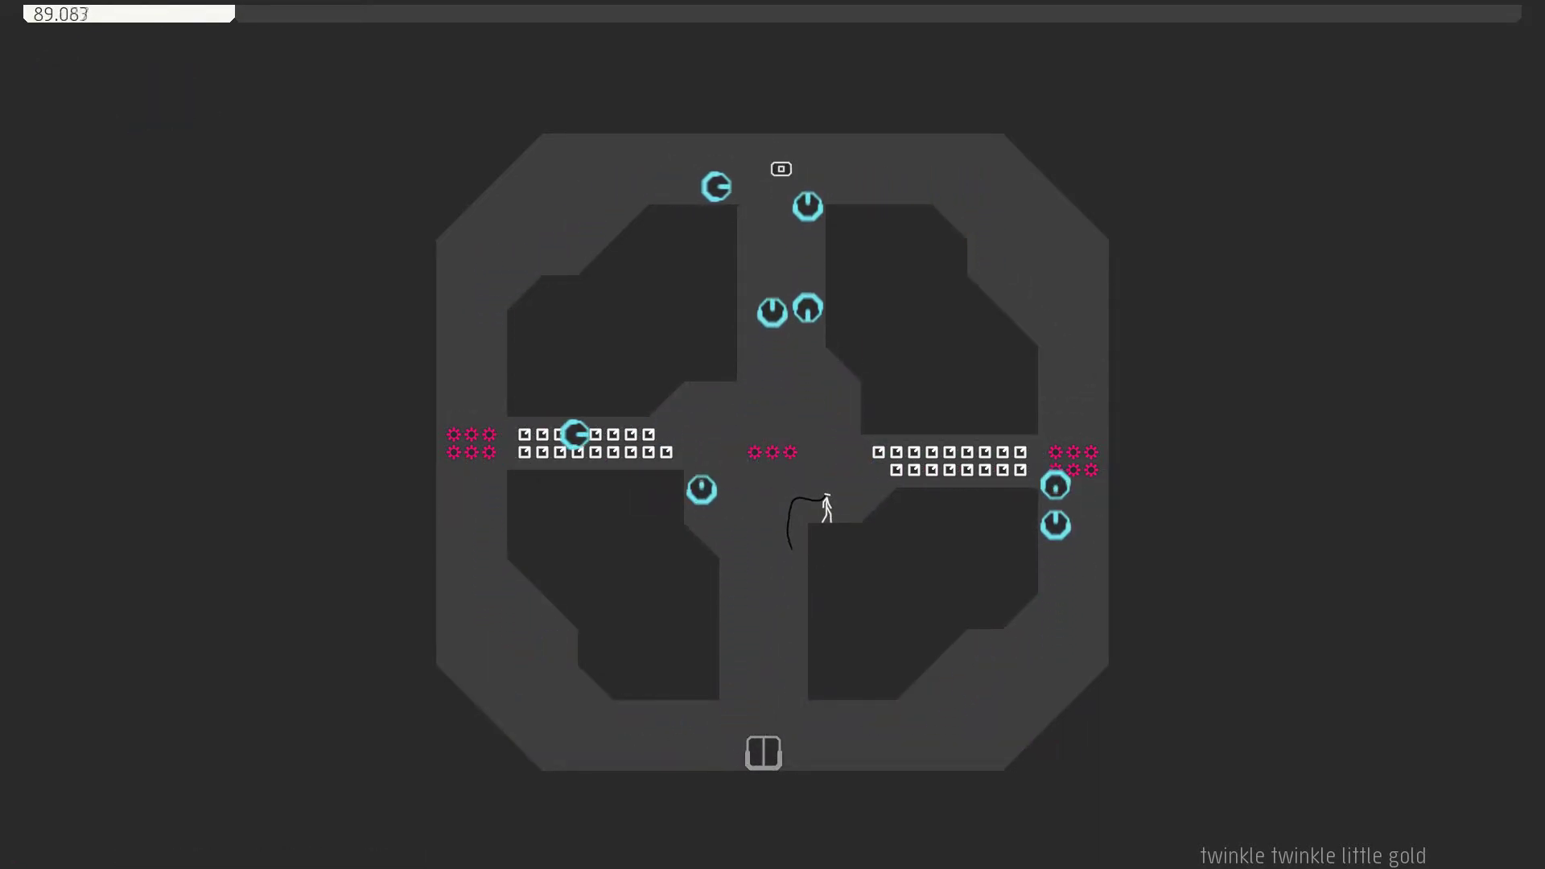
key("Up")
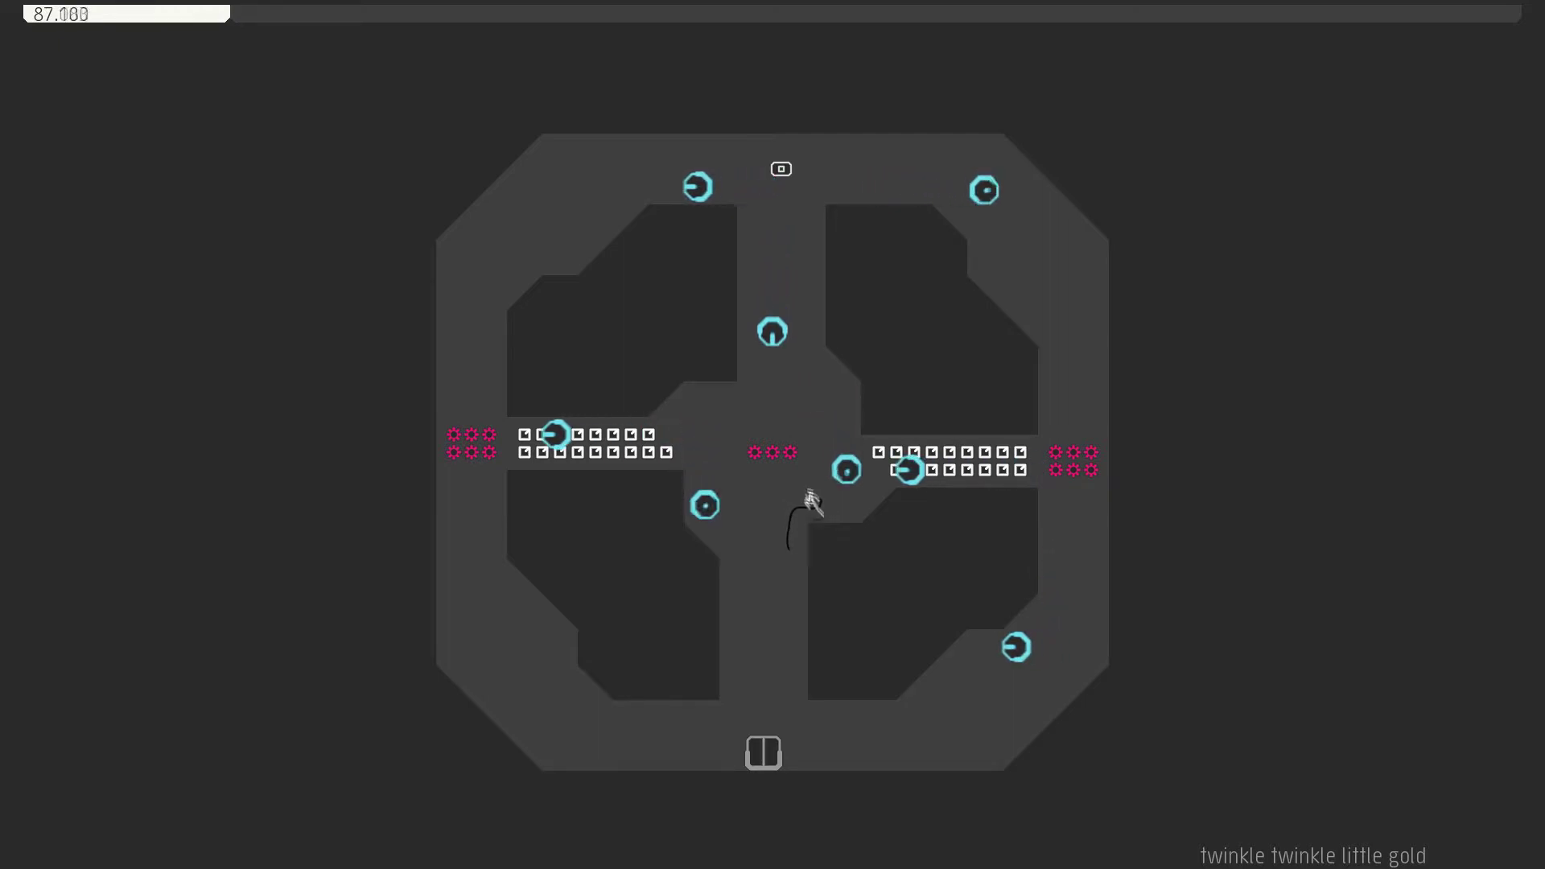
key("Left")
key("Up")
key("Up")
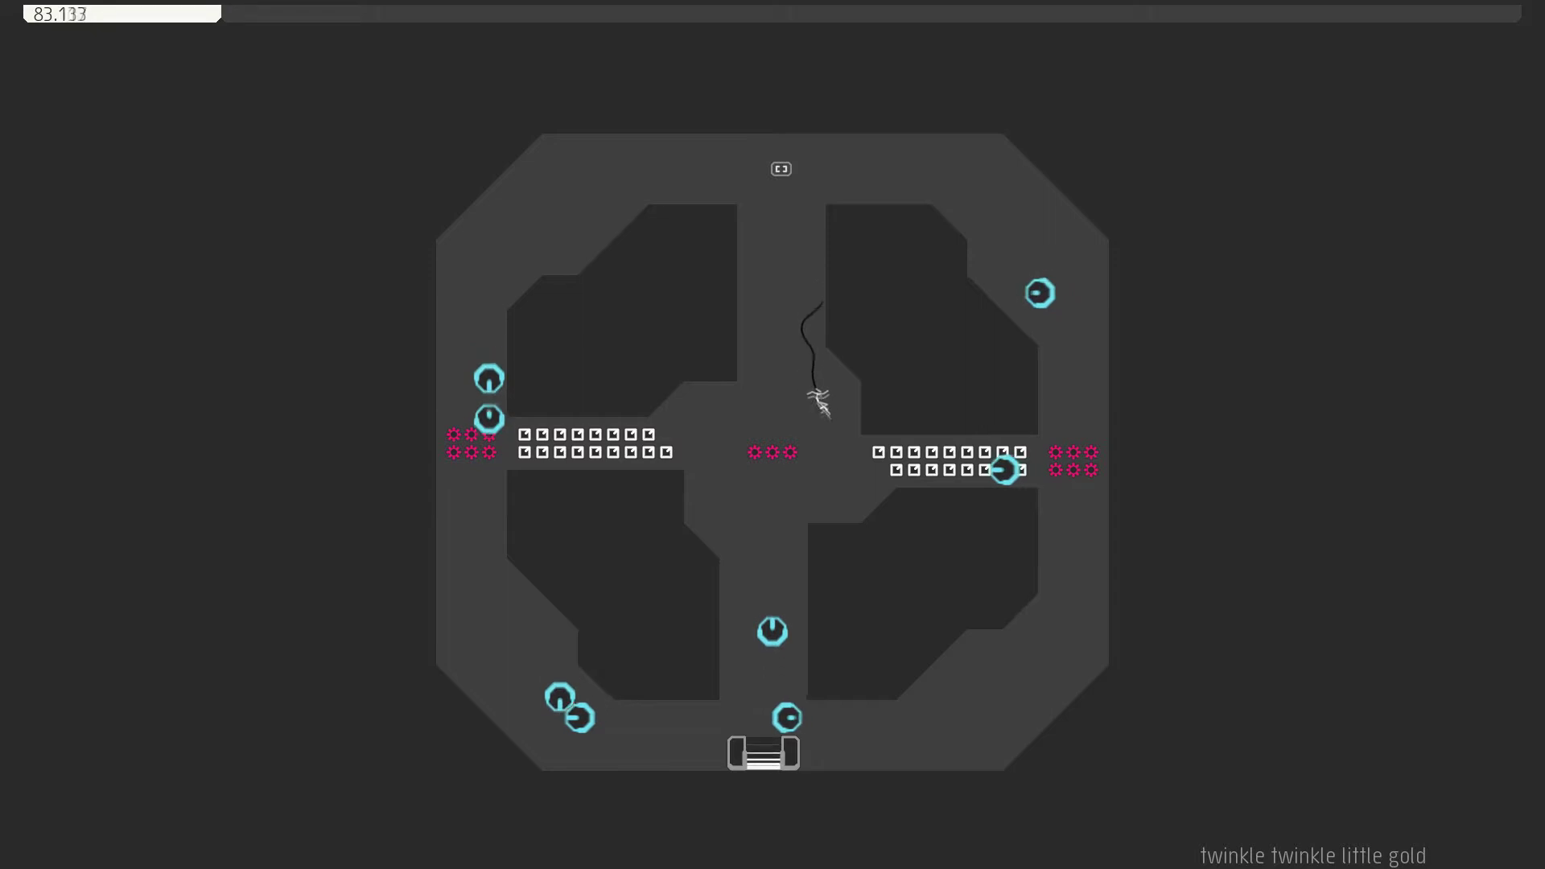
key("Up")
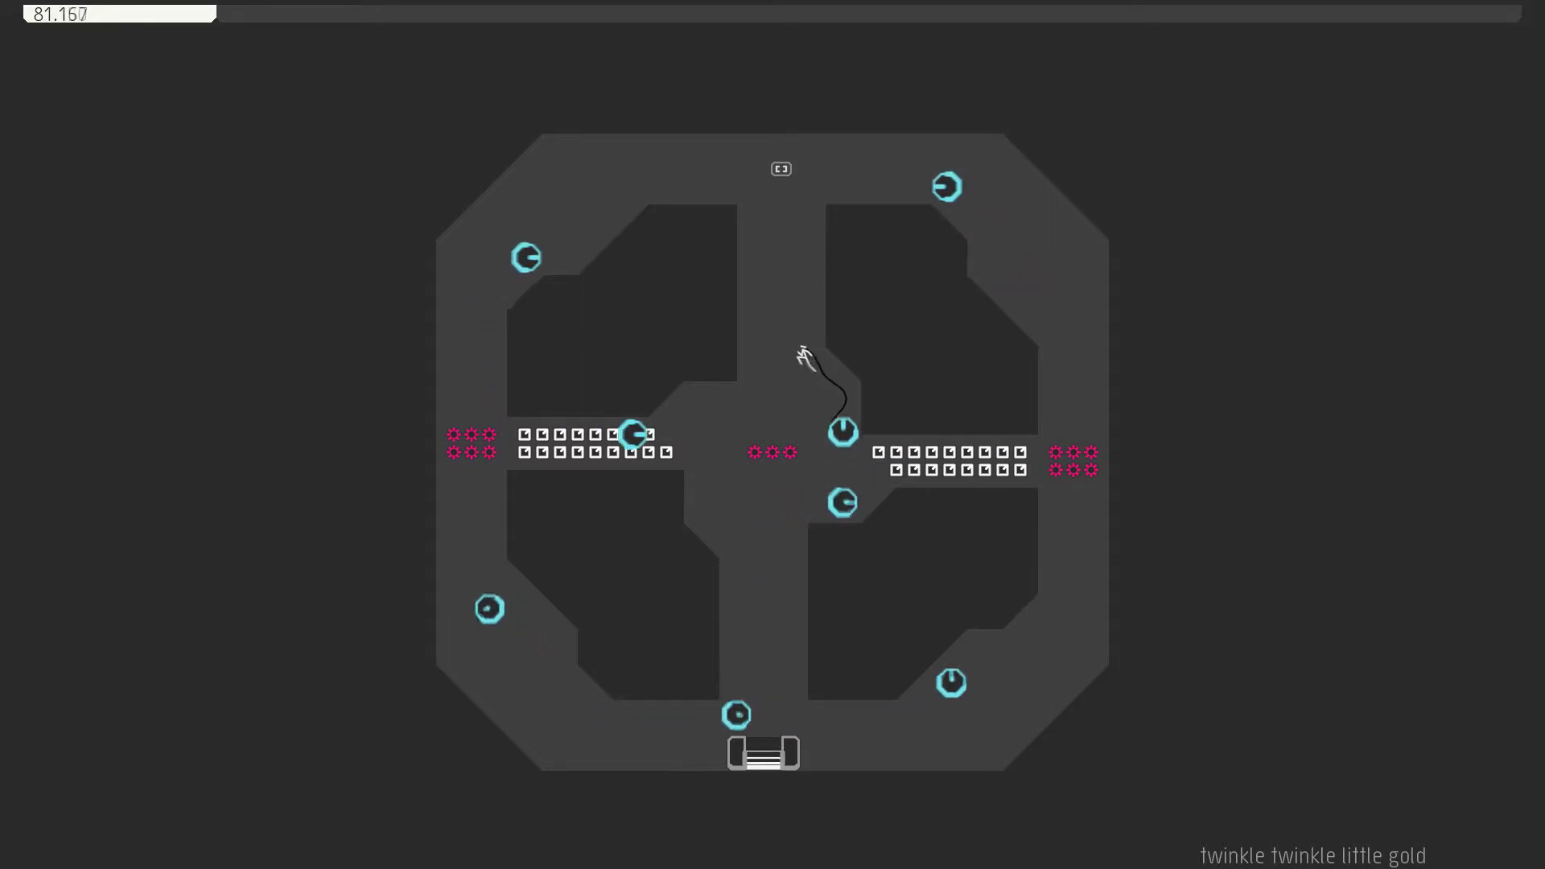
Retry, wait on the side ledge for drones, reach the switch, and advance to rage-o-hol.
key("z")
key("Up")
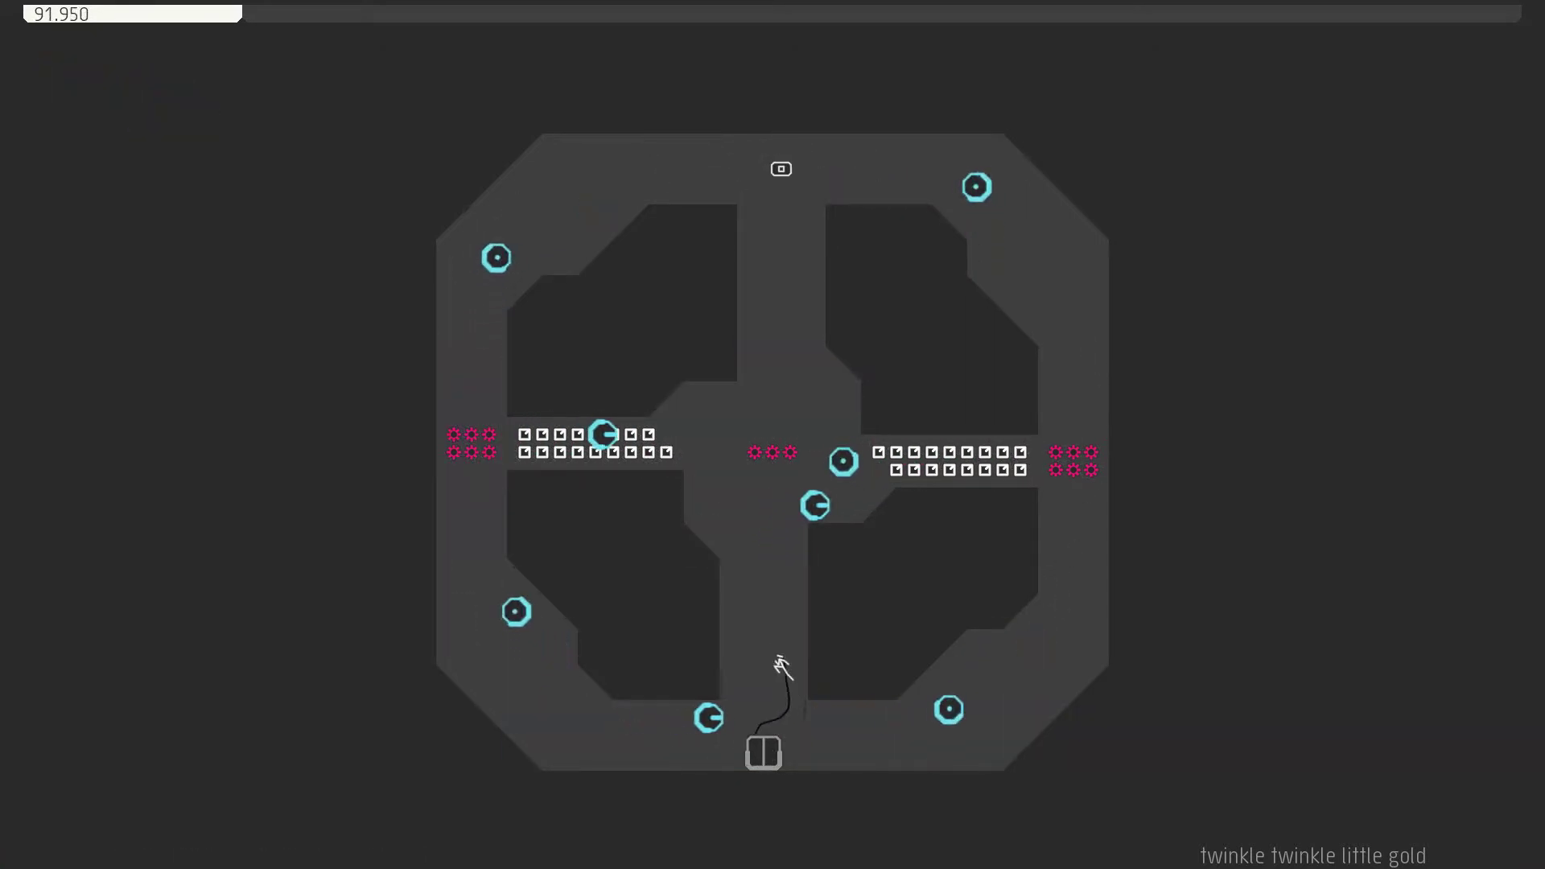
key("Up")
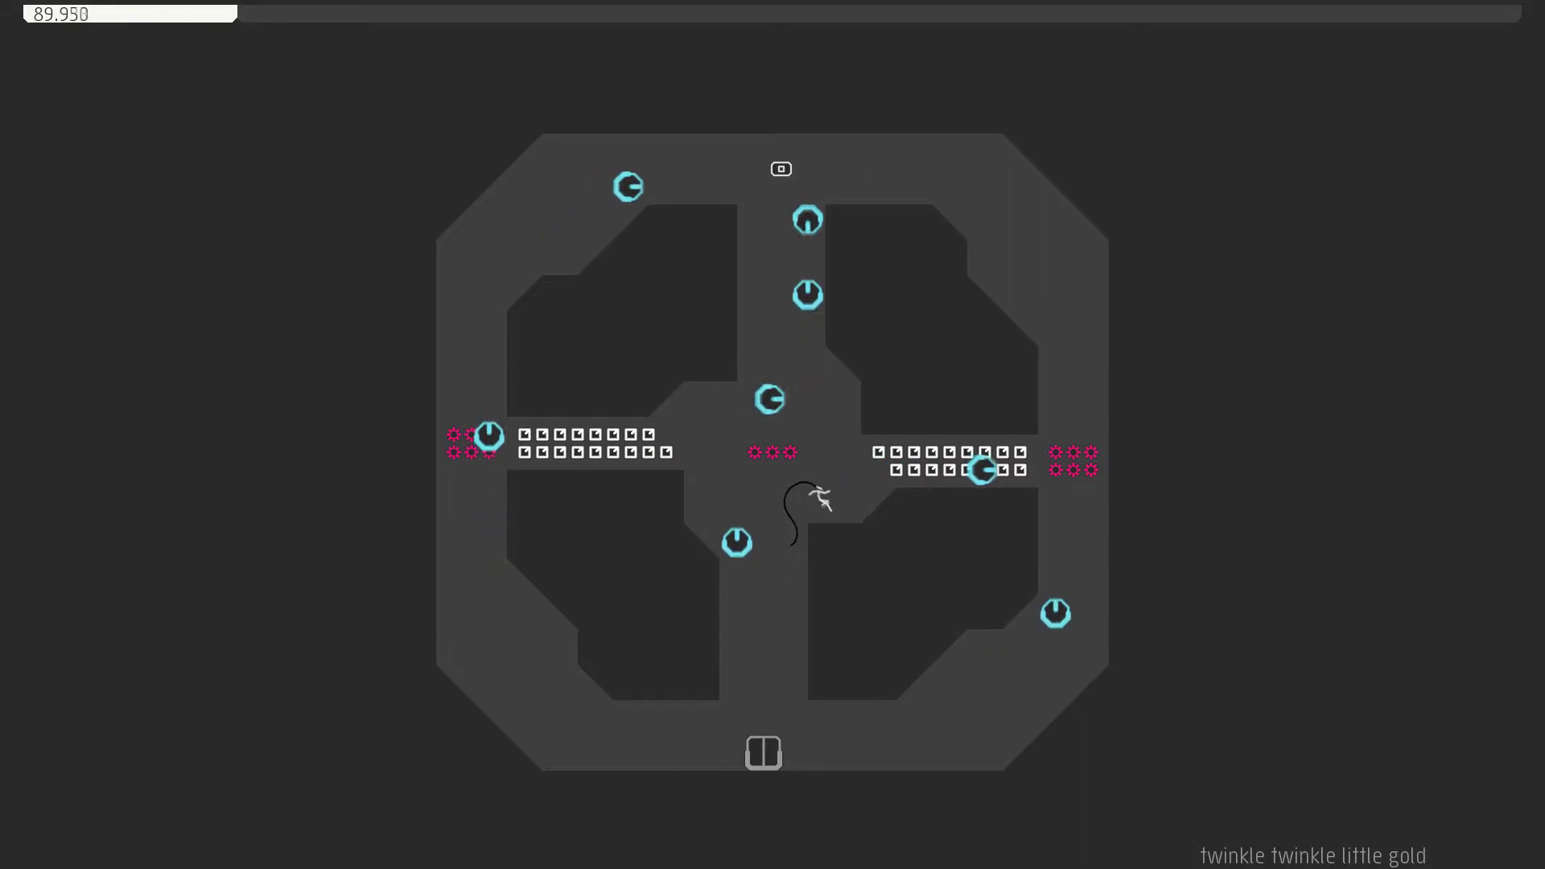
key("Right")
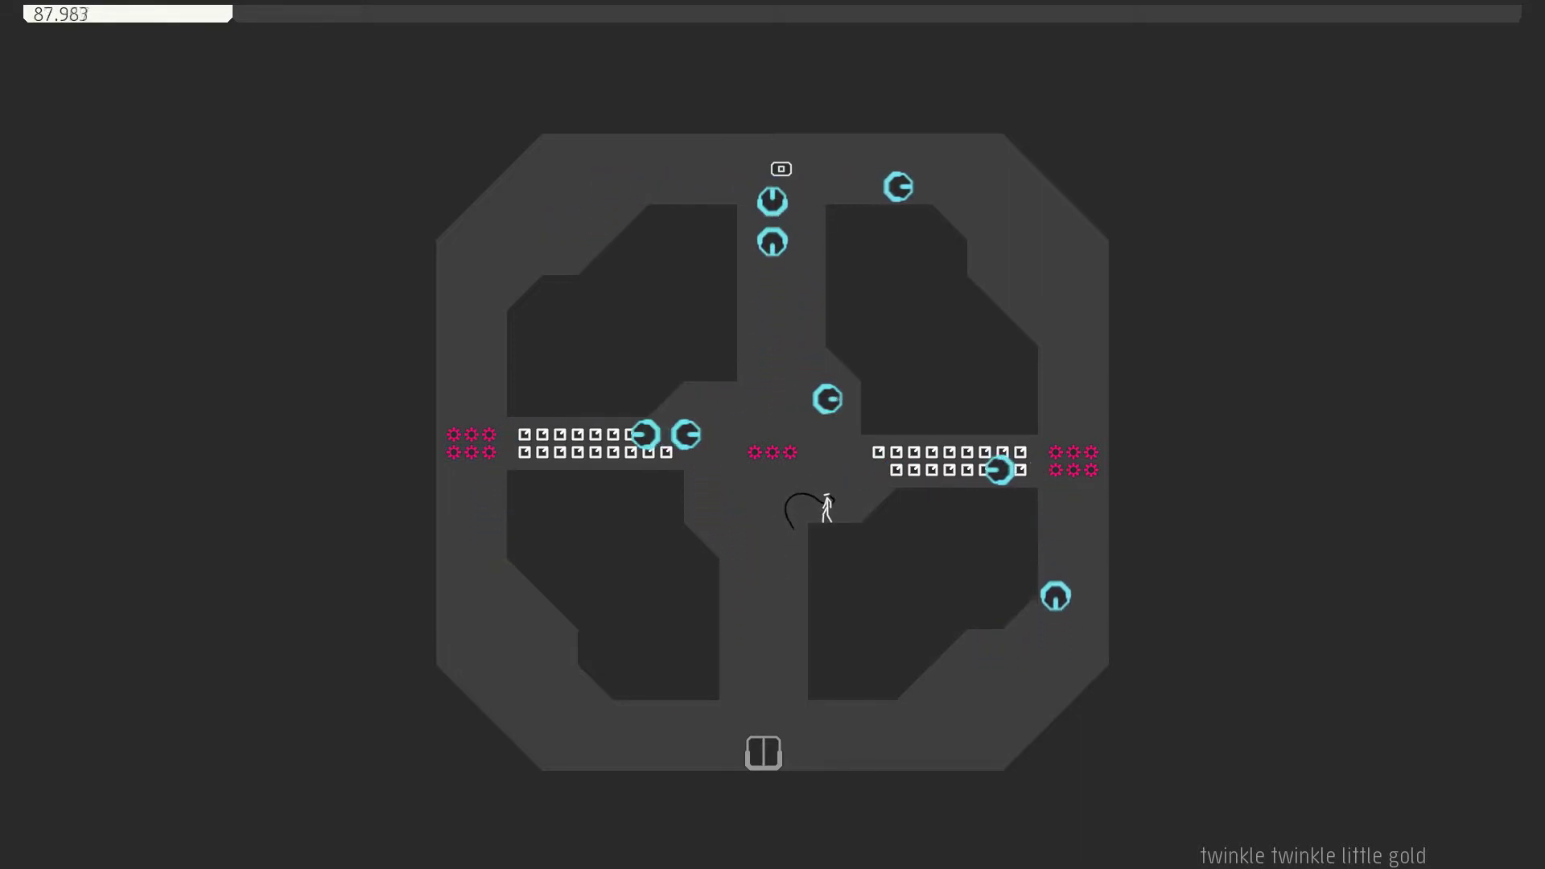
key("Up")
key("Up")
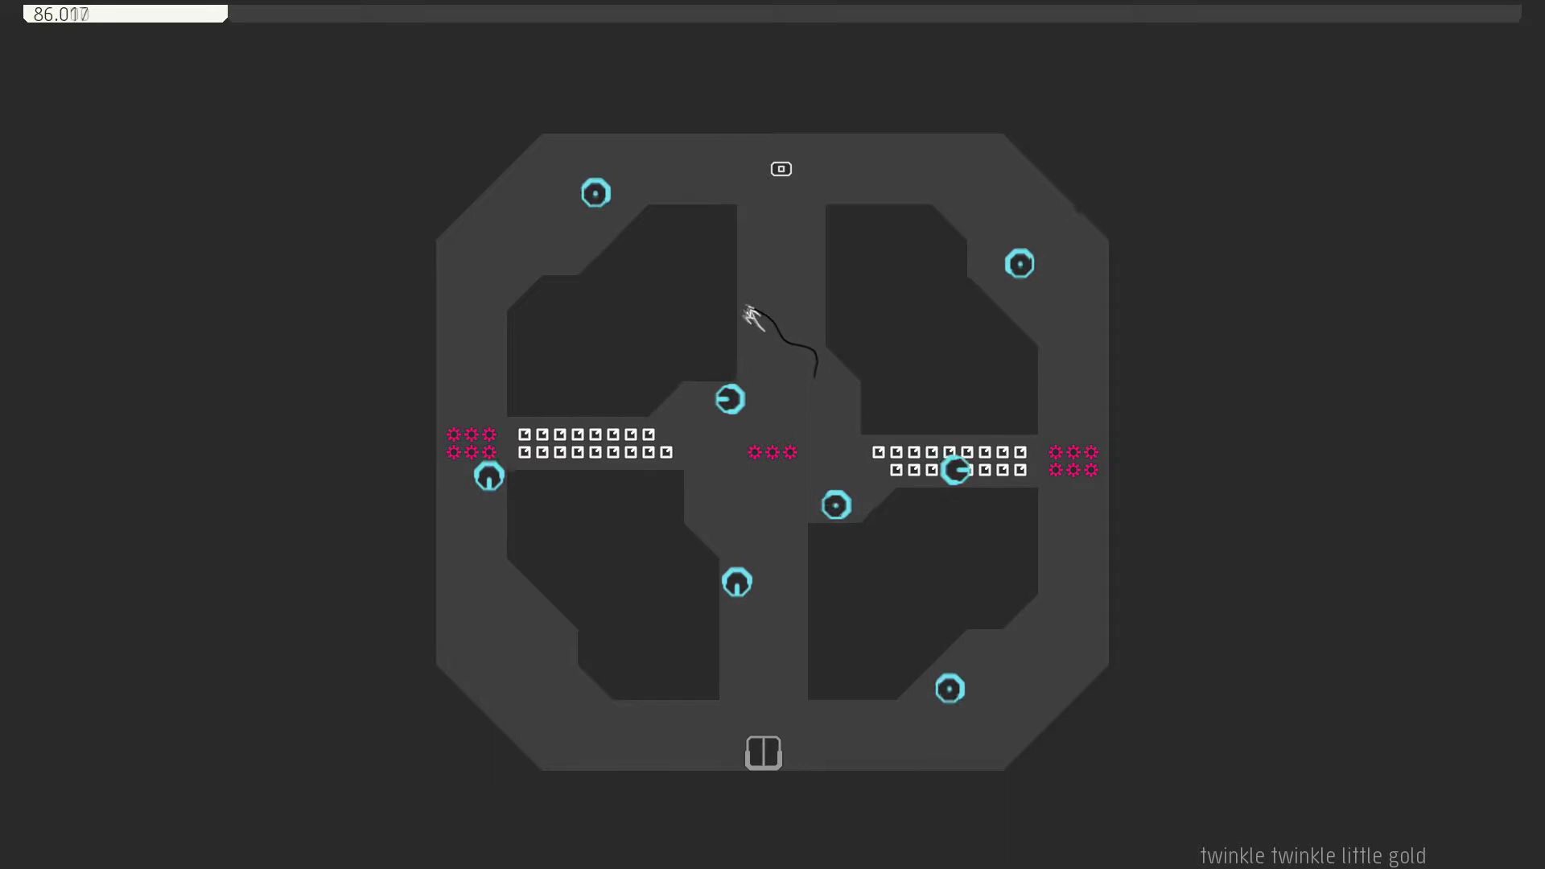
key("Up")
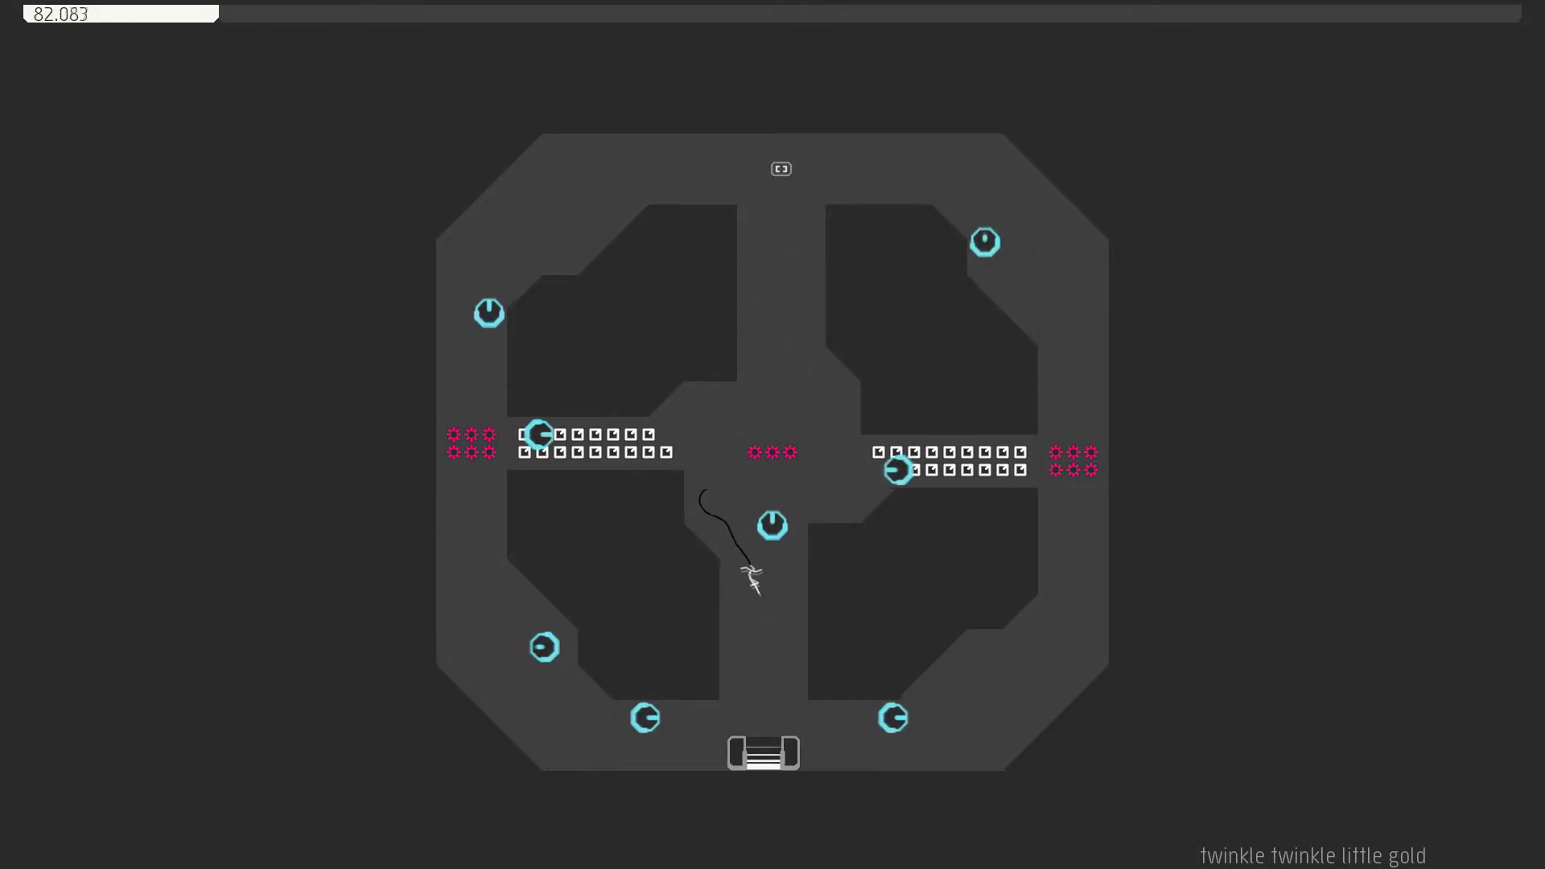
key("z")
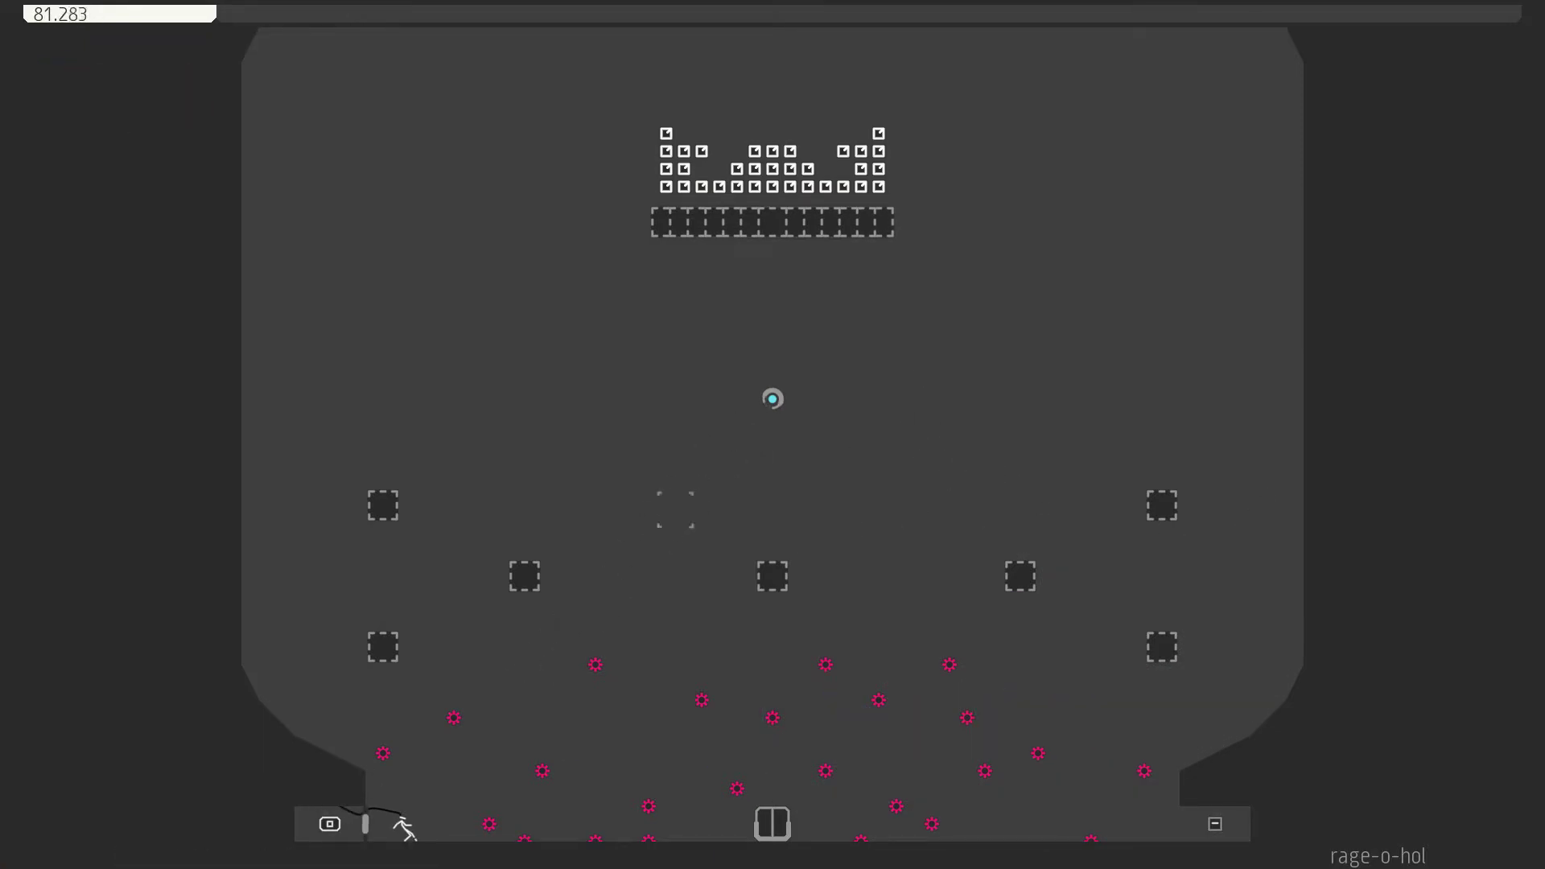
Attempt rage-o-hol, grabbing gold from the pile and dying among the floor mines.
key("z")
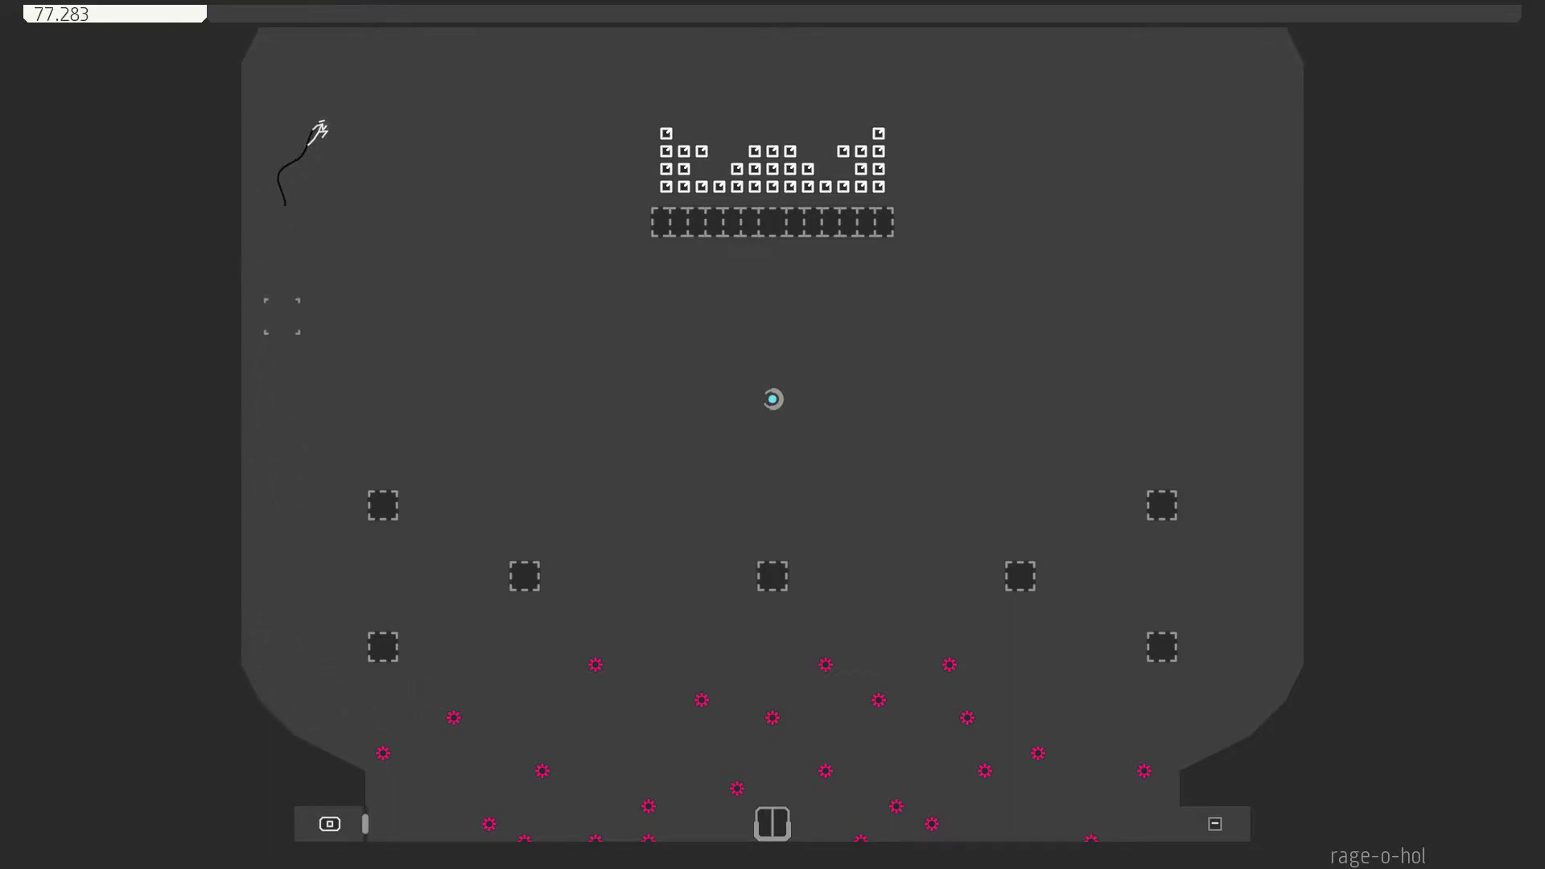
key("Right")
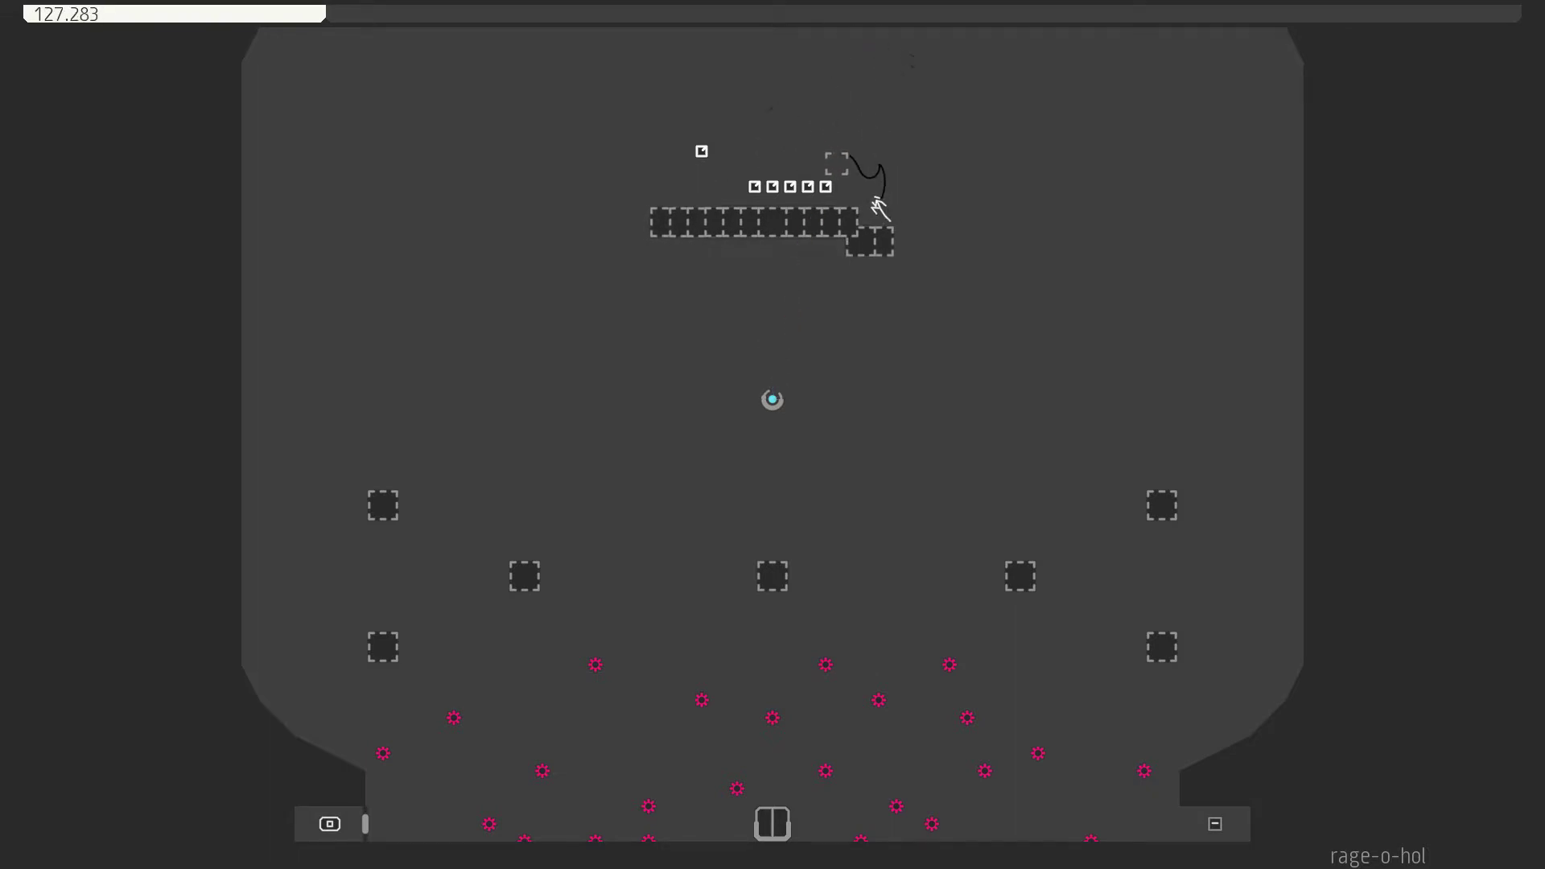
key("Left")
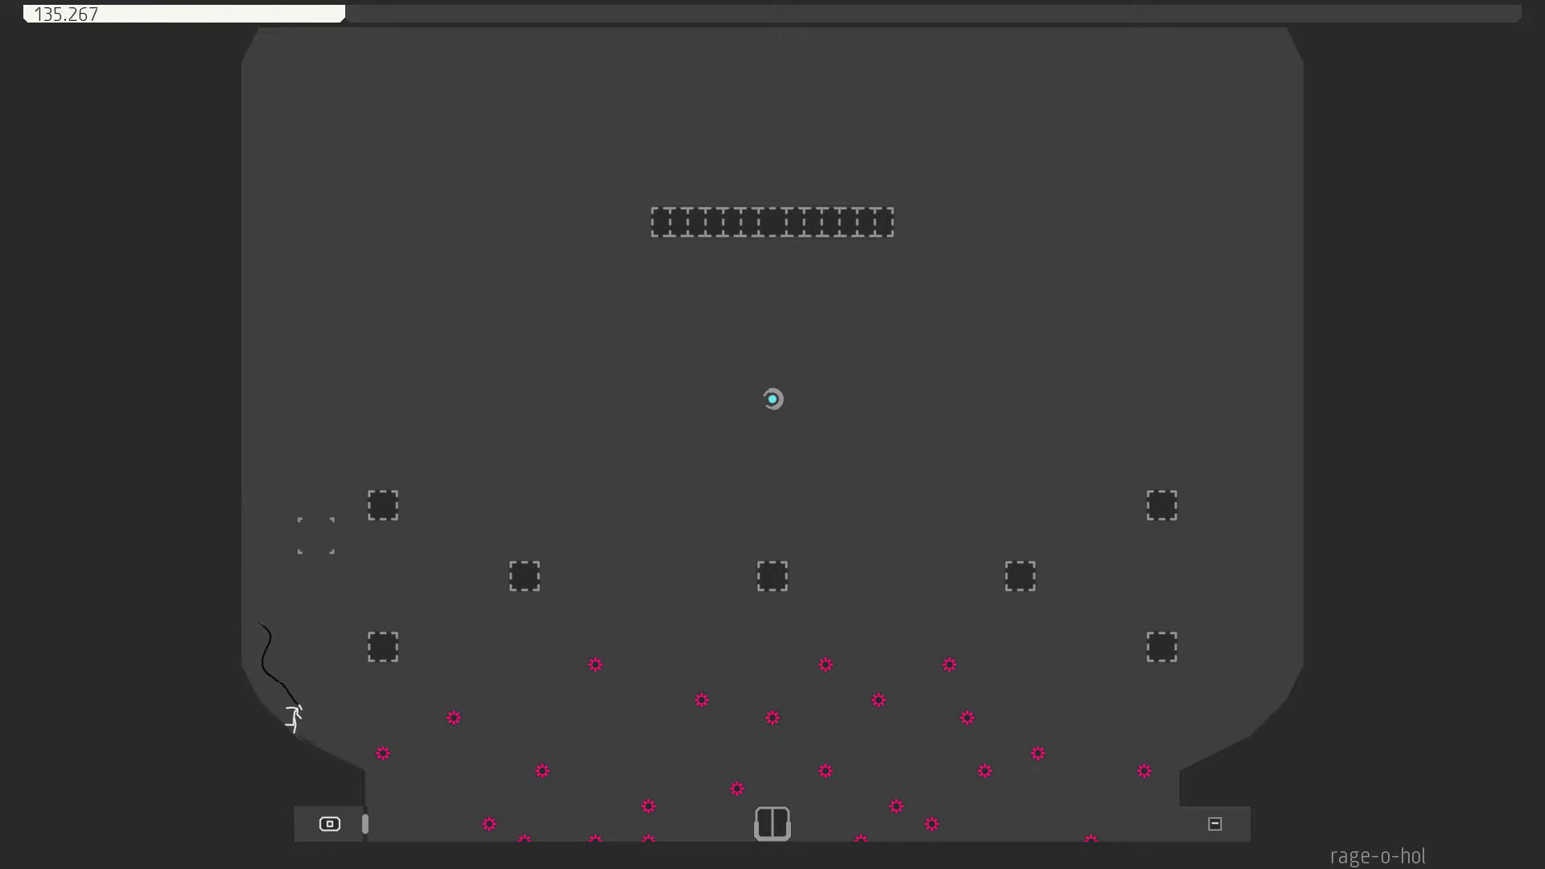
key("space")
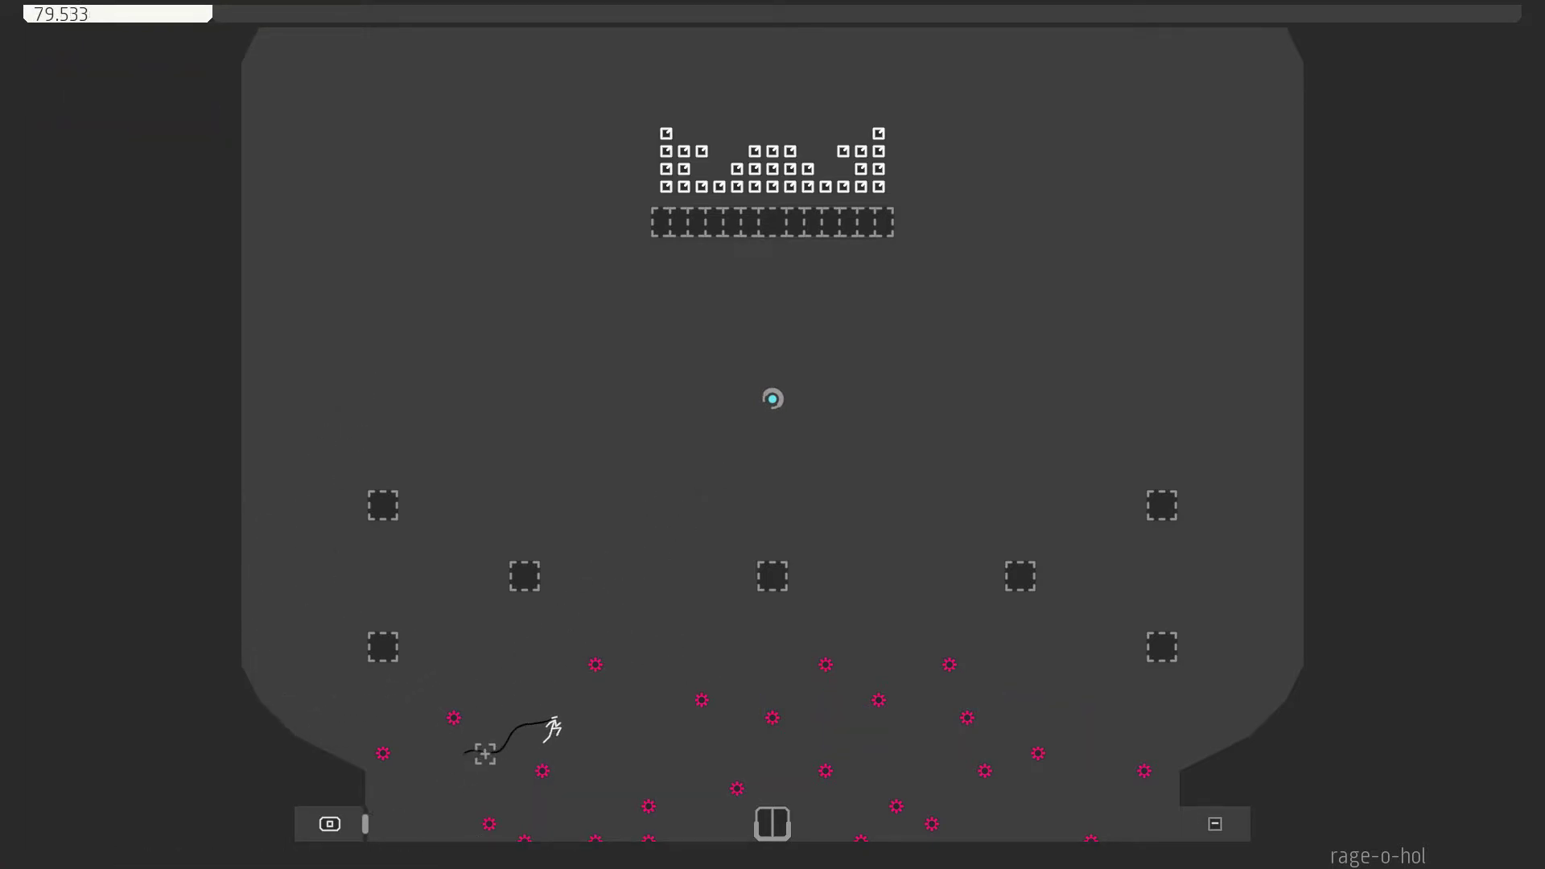
key("Right")
key("z")
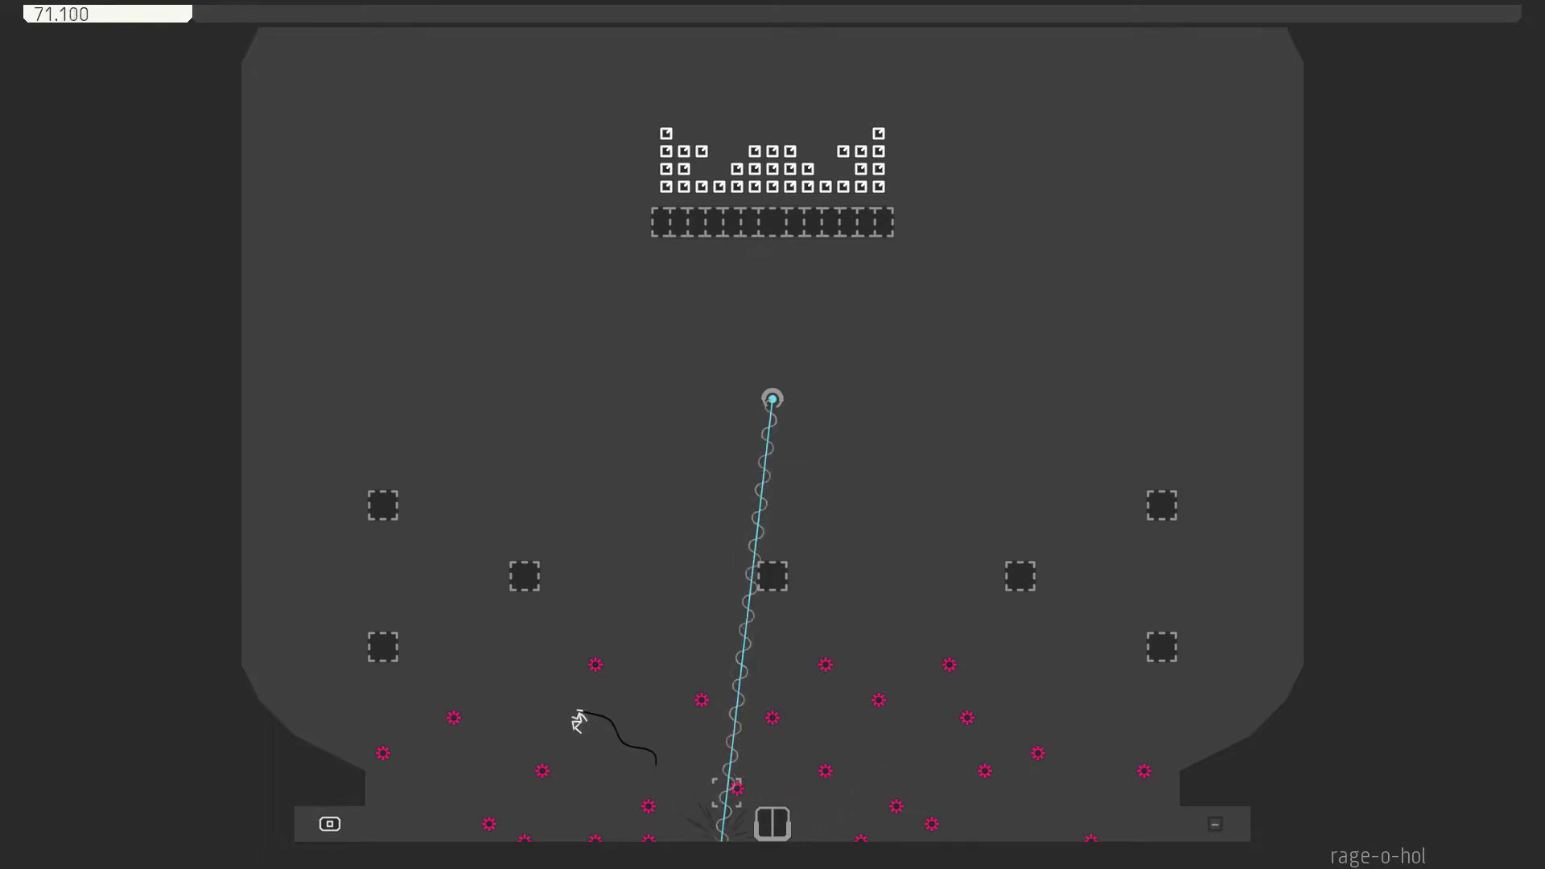
Collect the top gold while dodging the laser, then run the bottom floor to the exit.
key("Left")
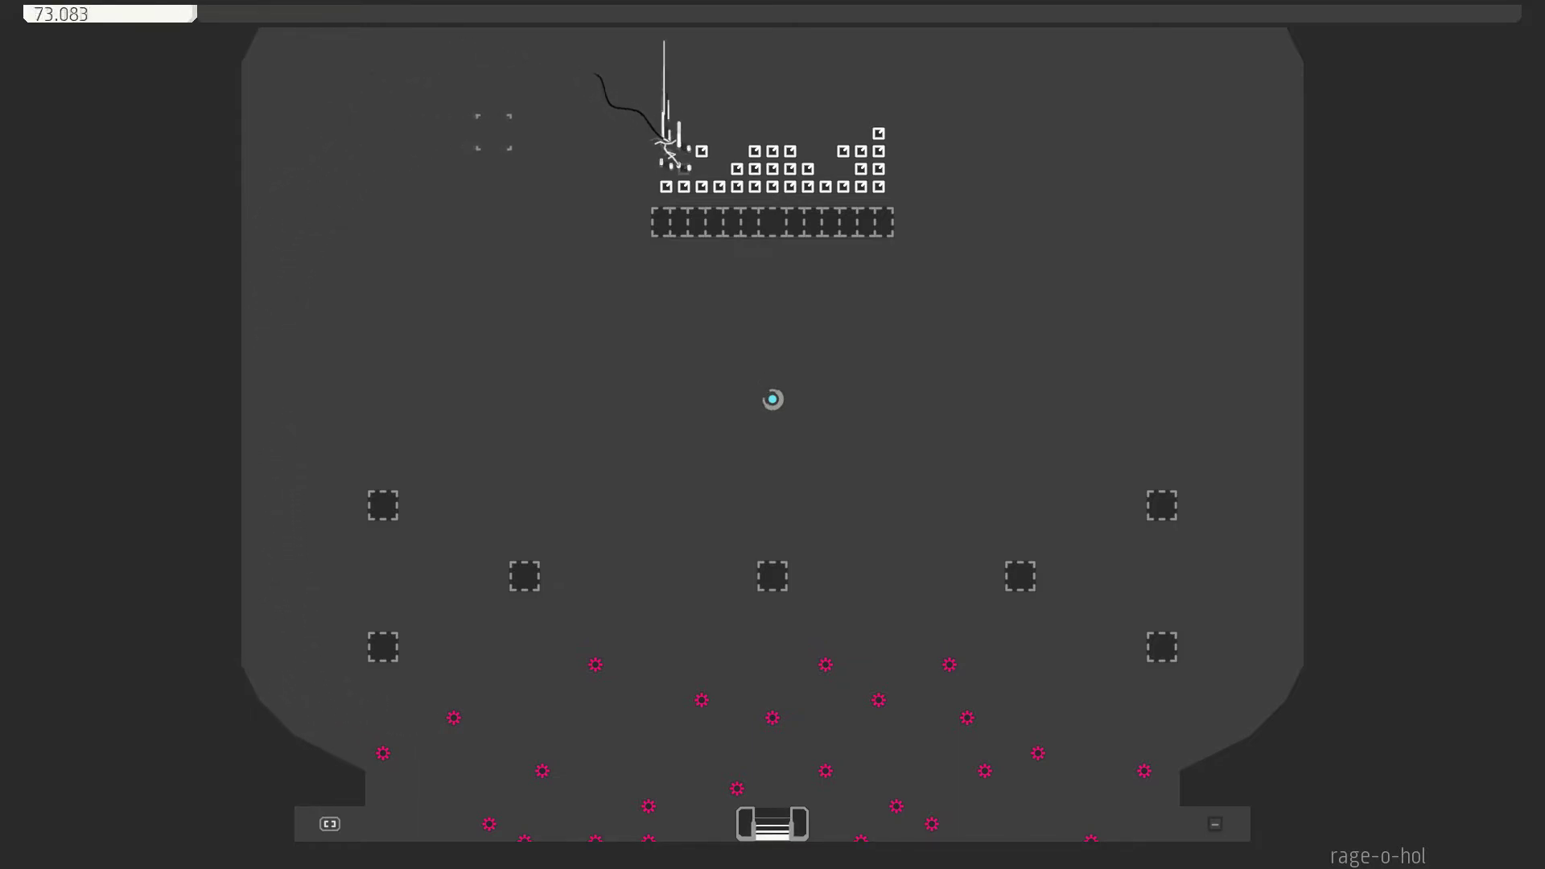
key("Right")
key("shift")
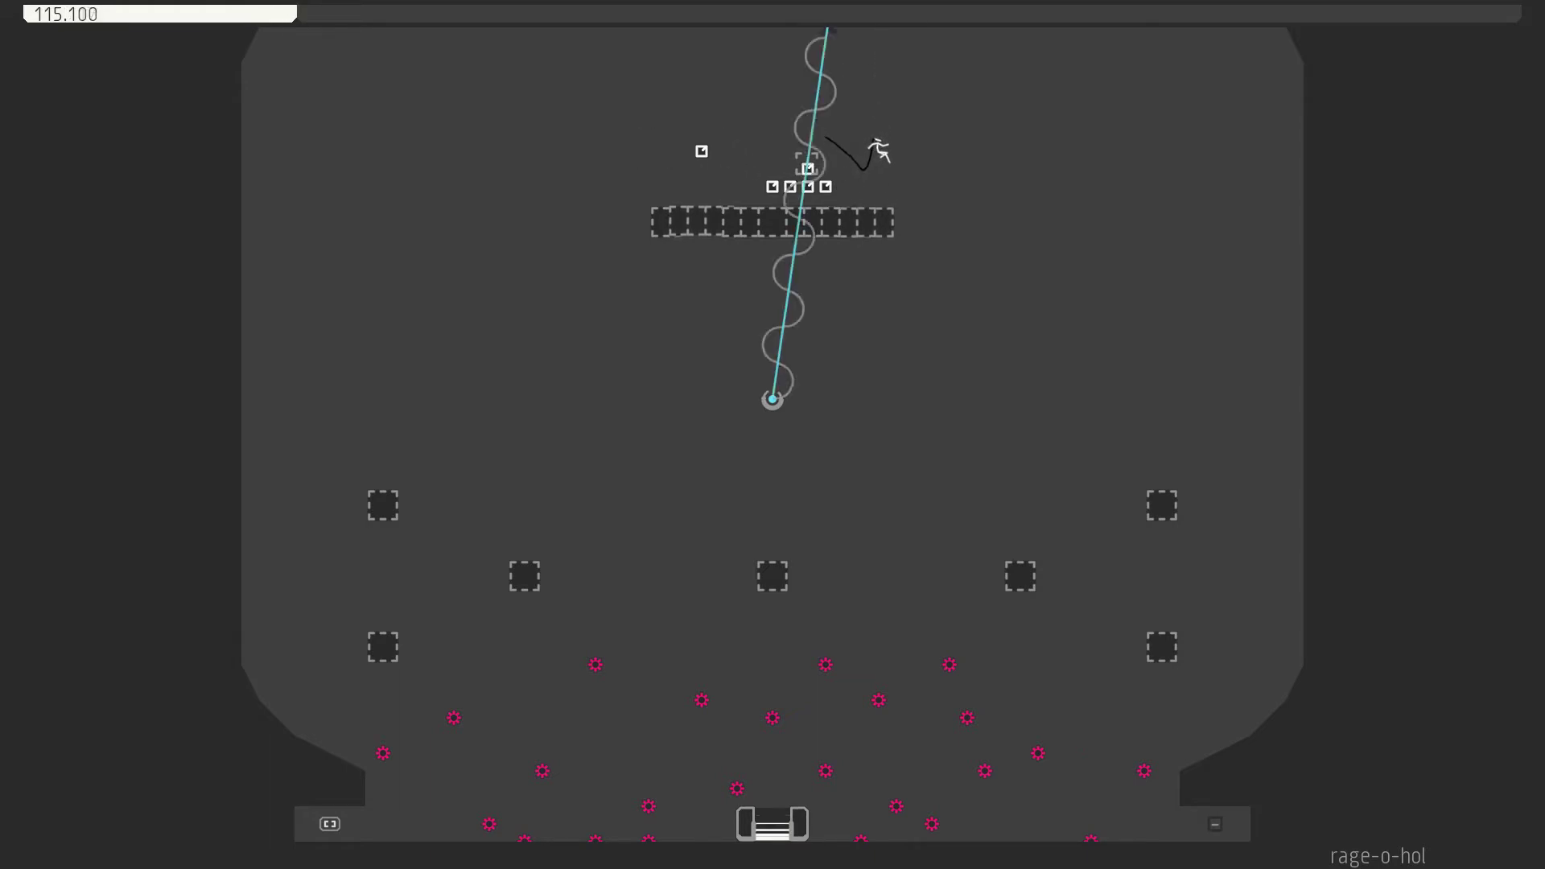
key("Left")
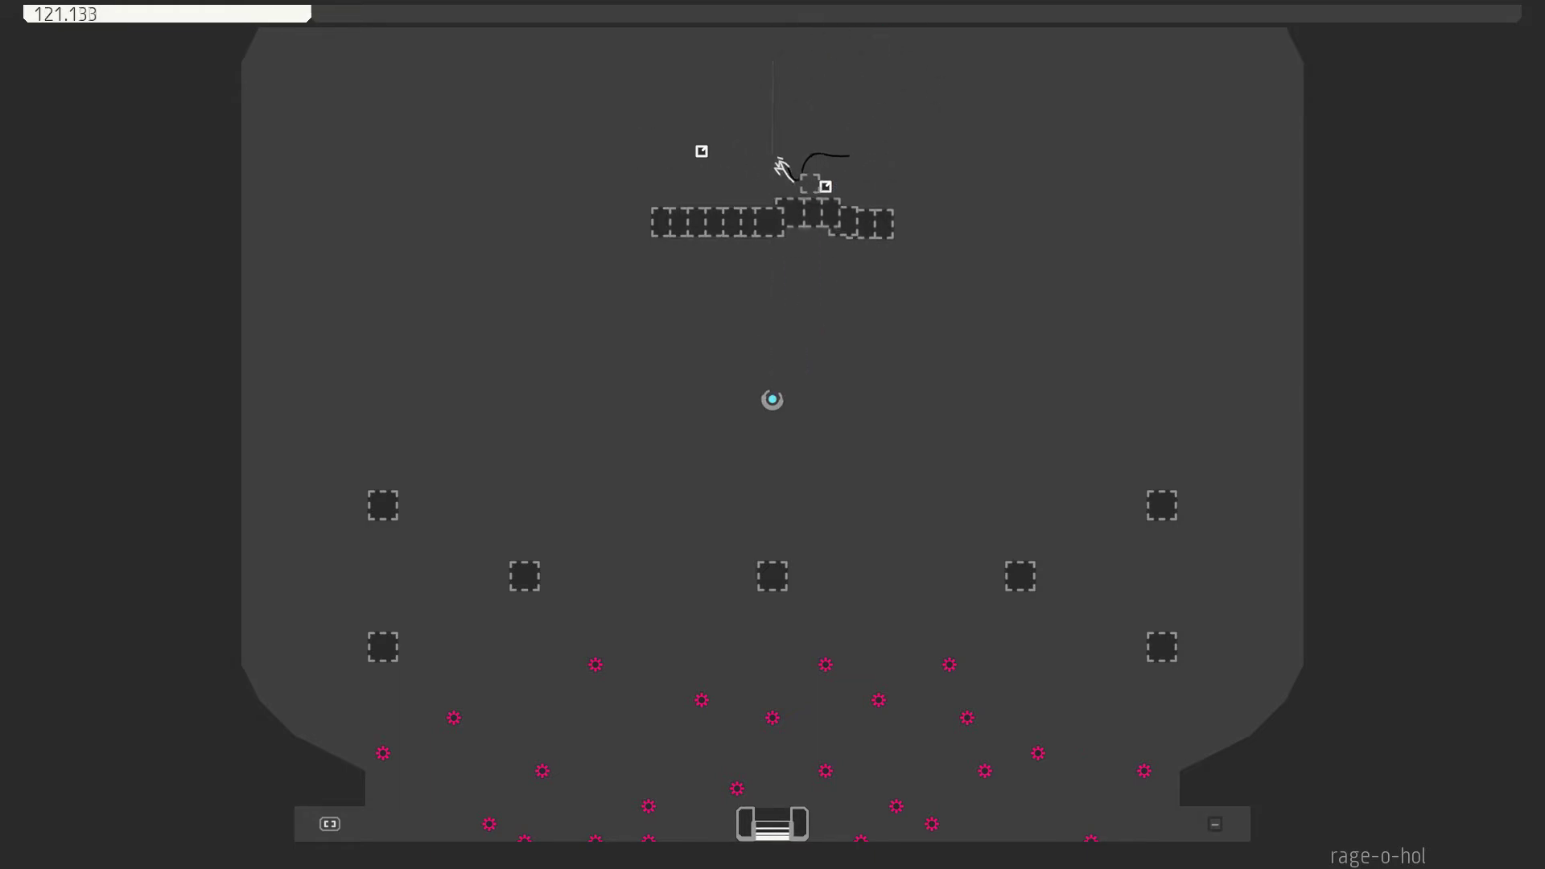
key("shift")
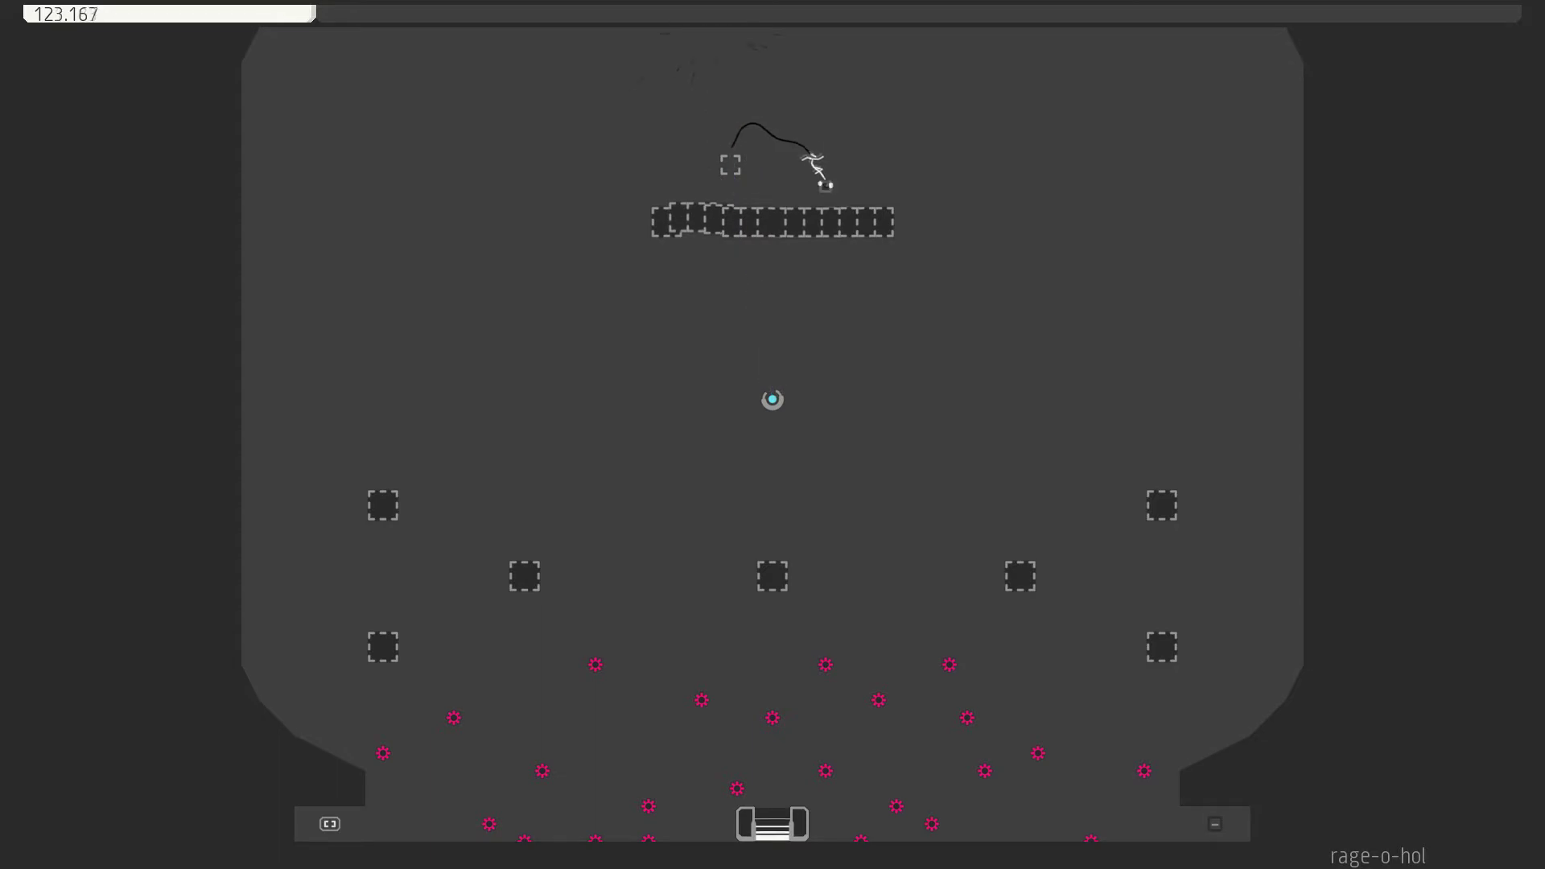
key("shift")
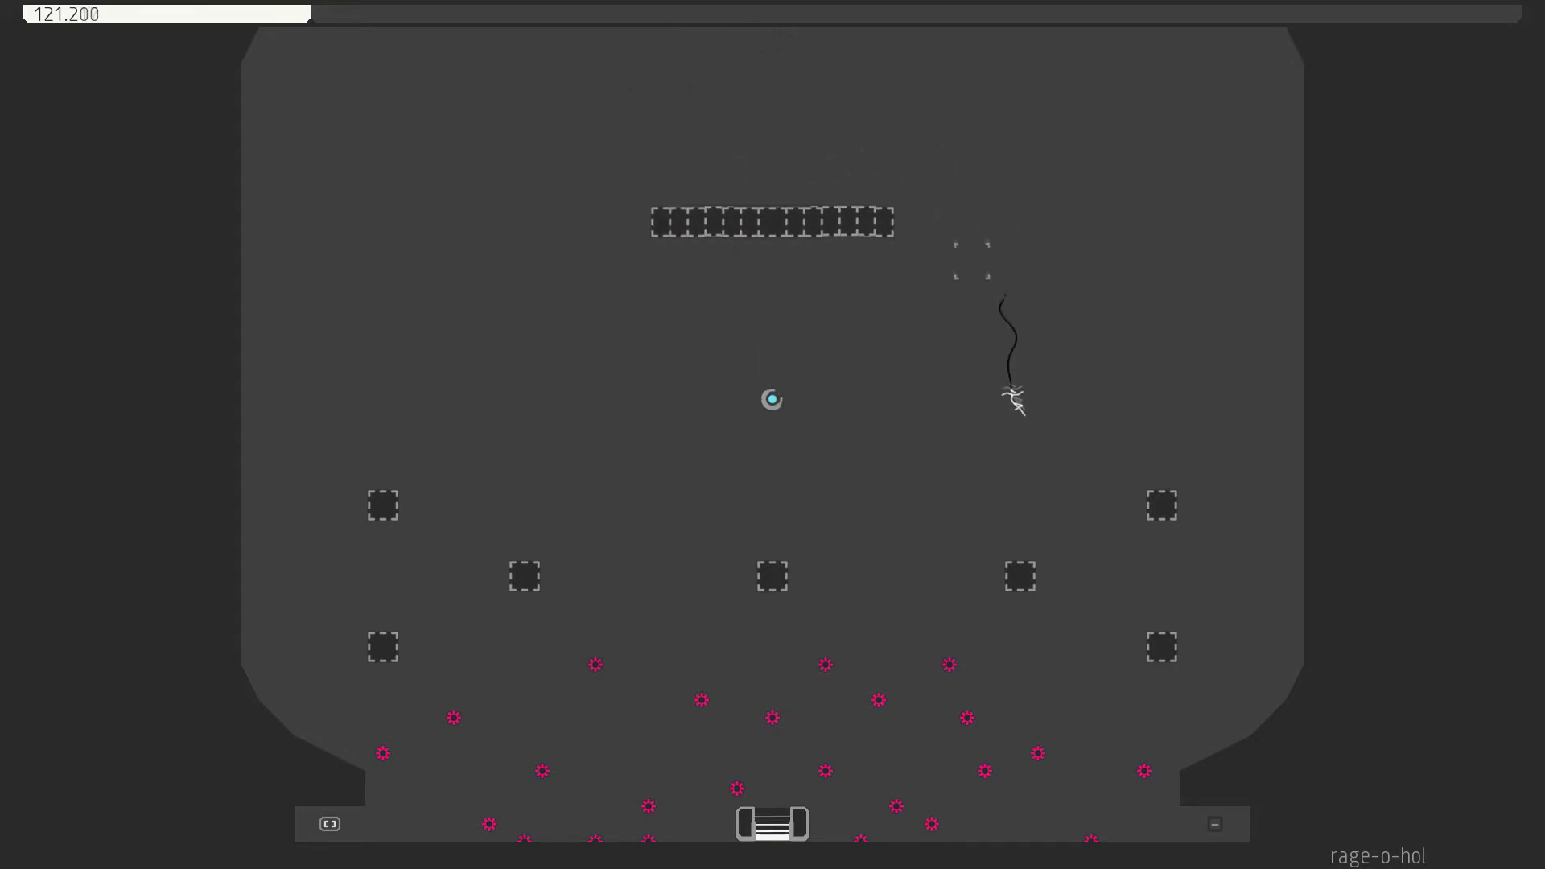
key("space")
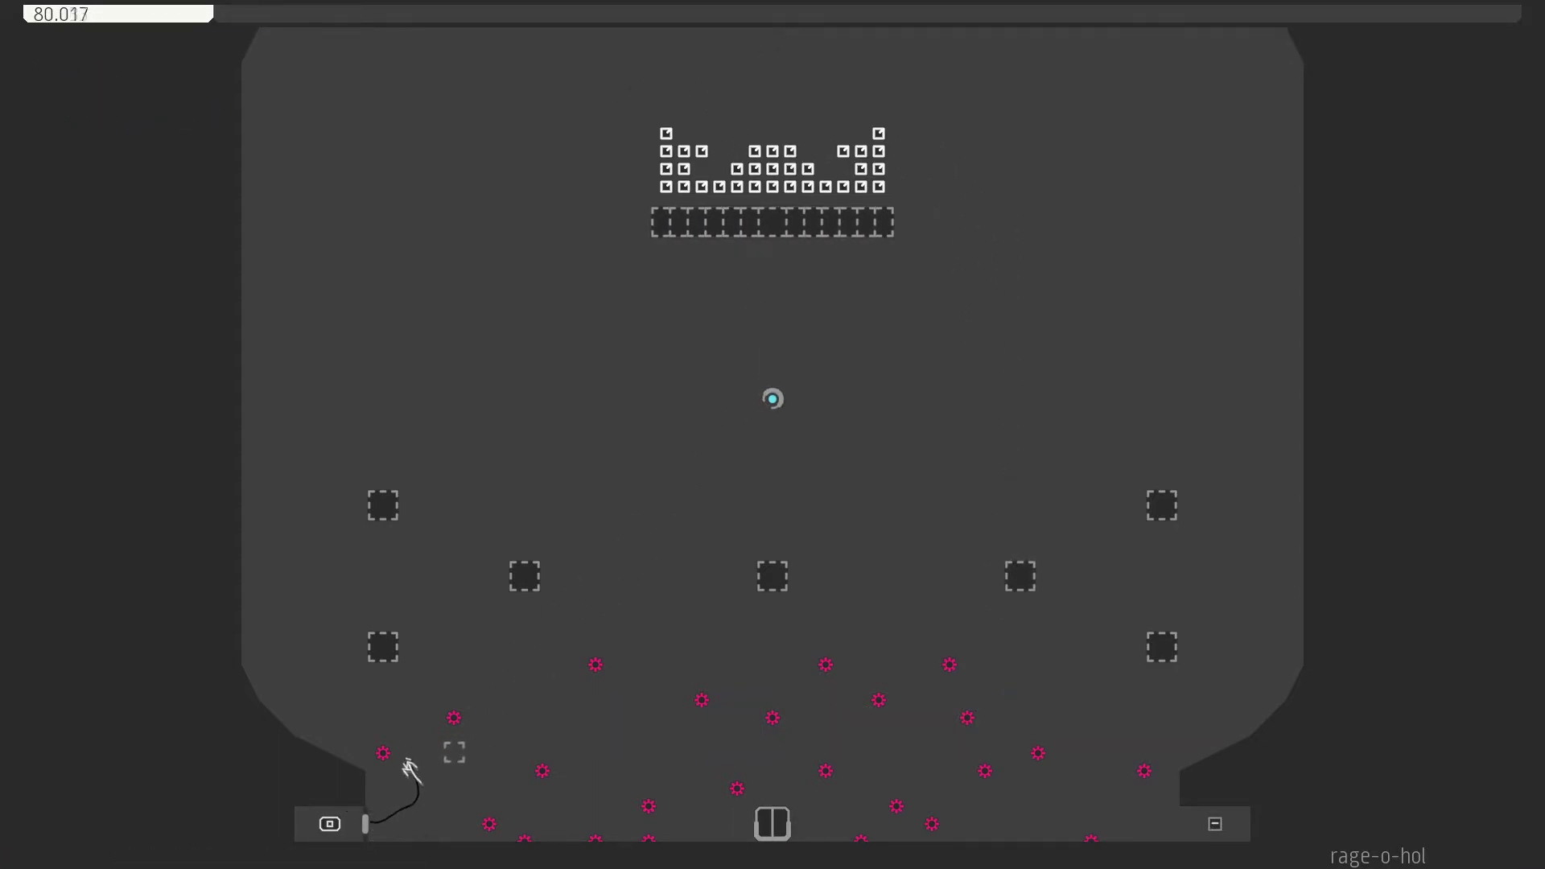
key("Right")
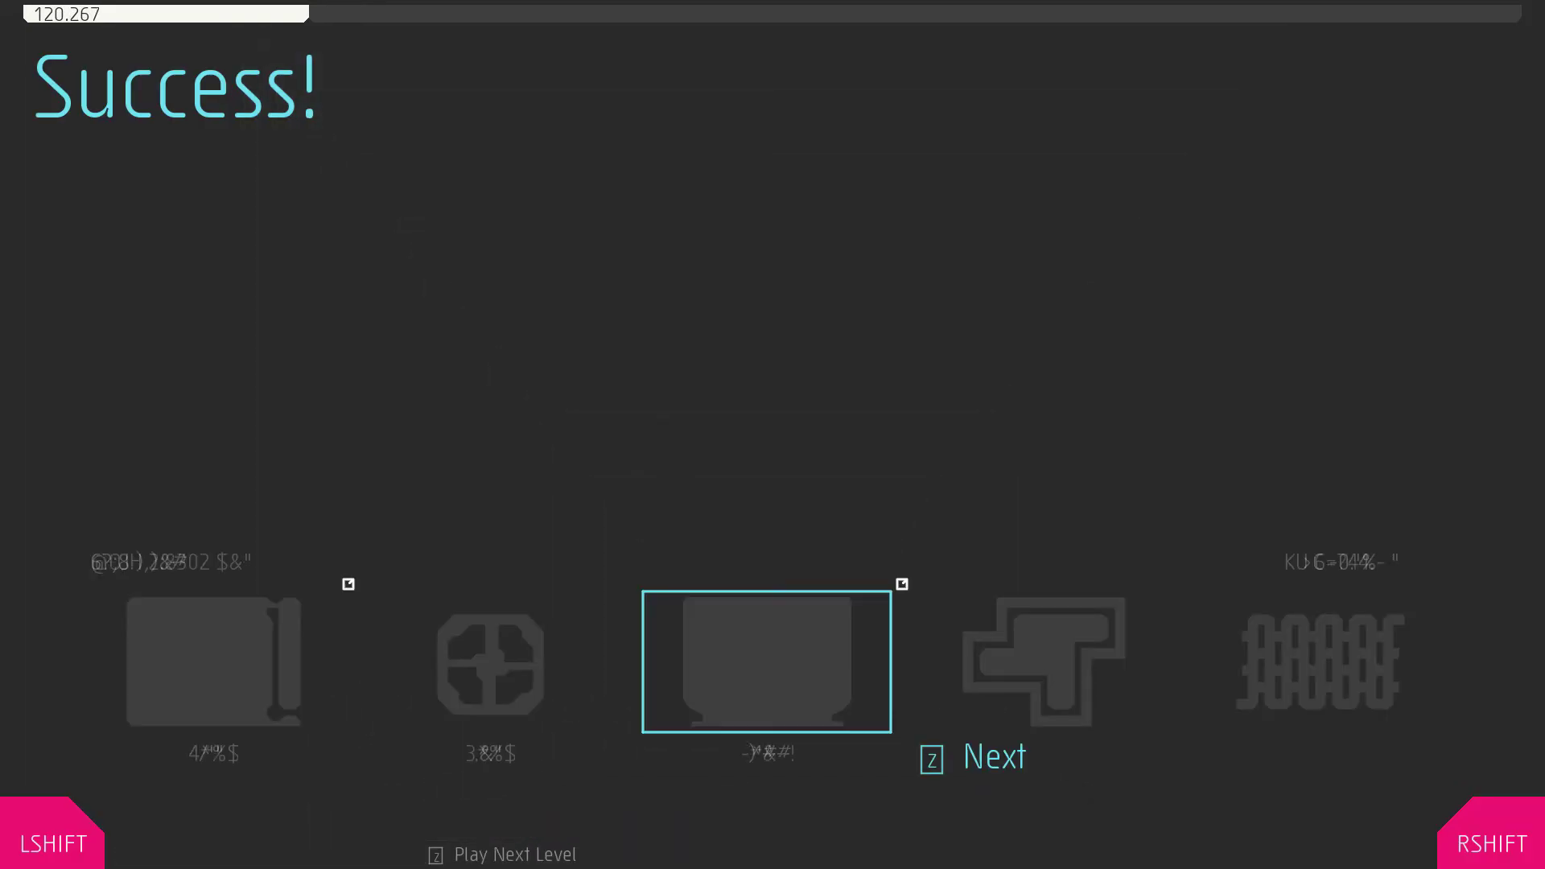
Start original exit strategy, retrying after rocket deaths, and evade the homing rocket.
key("z")
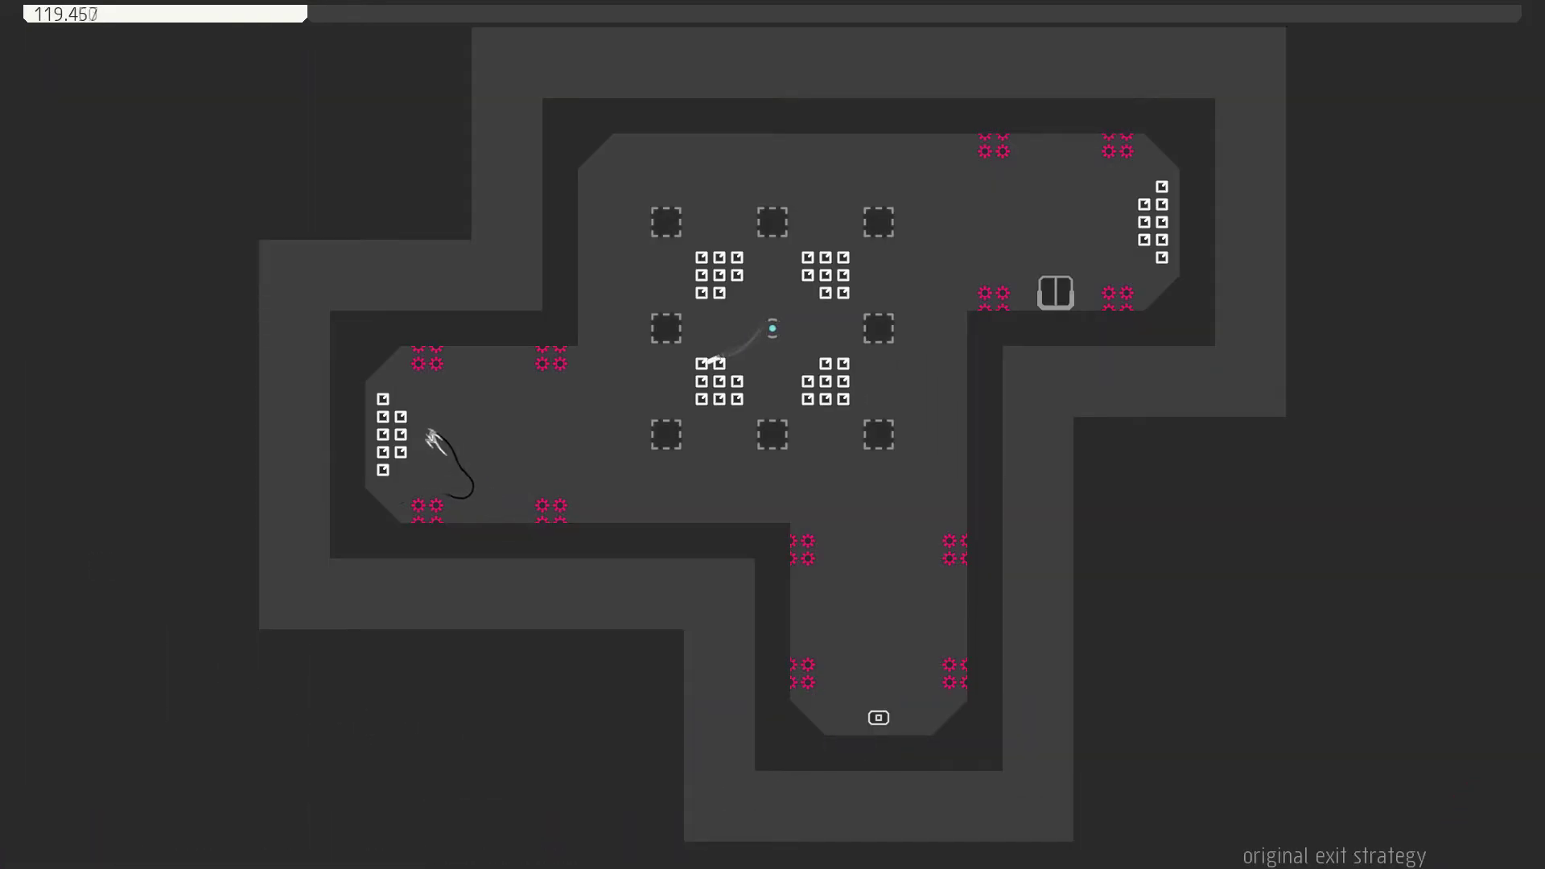
key("z")
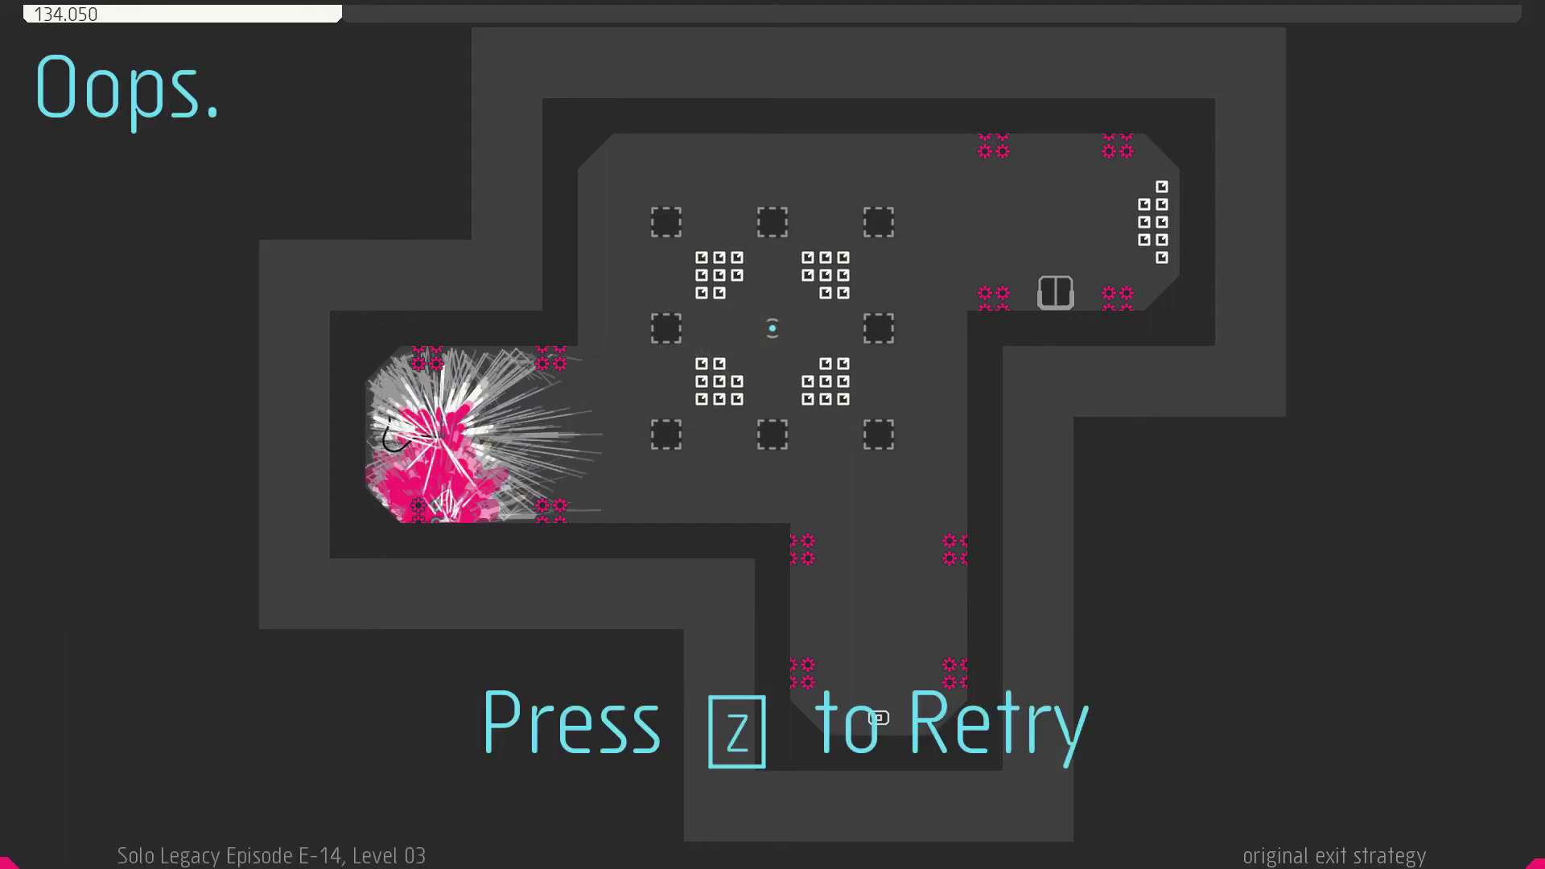
key("z")
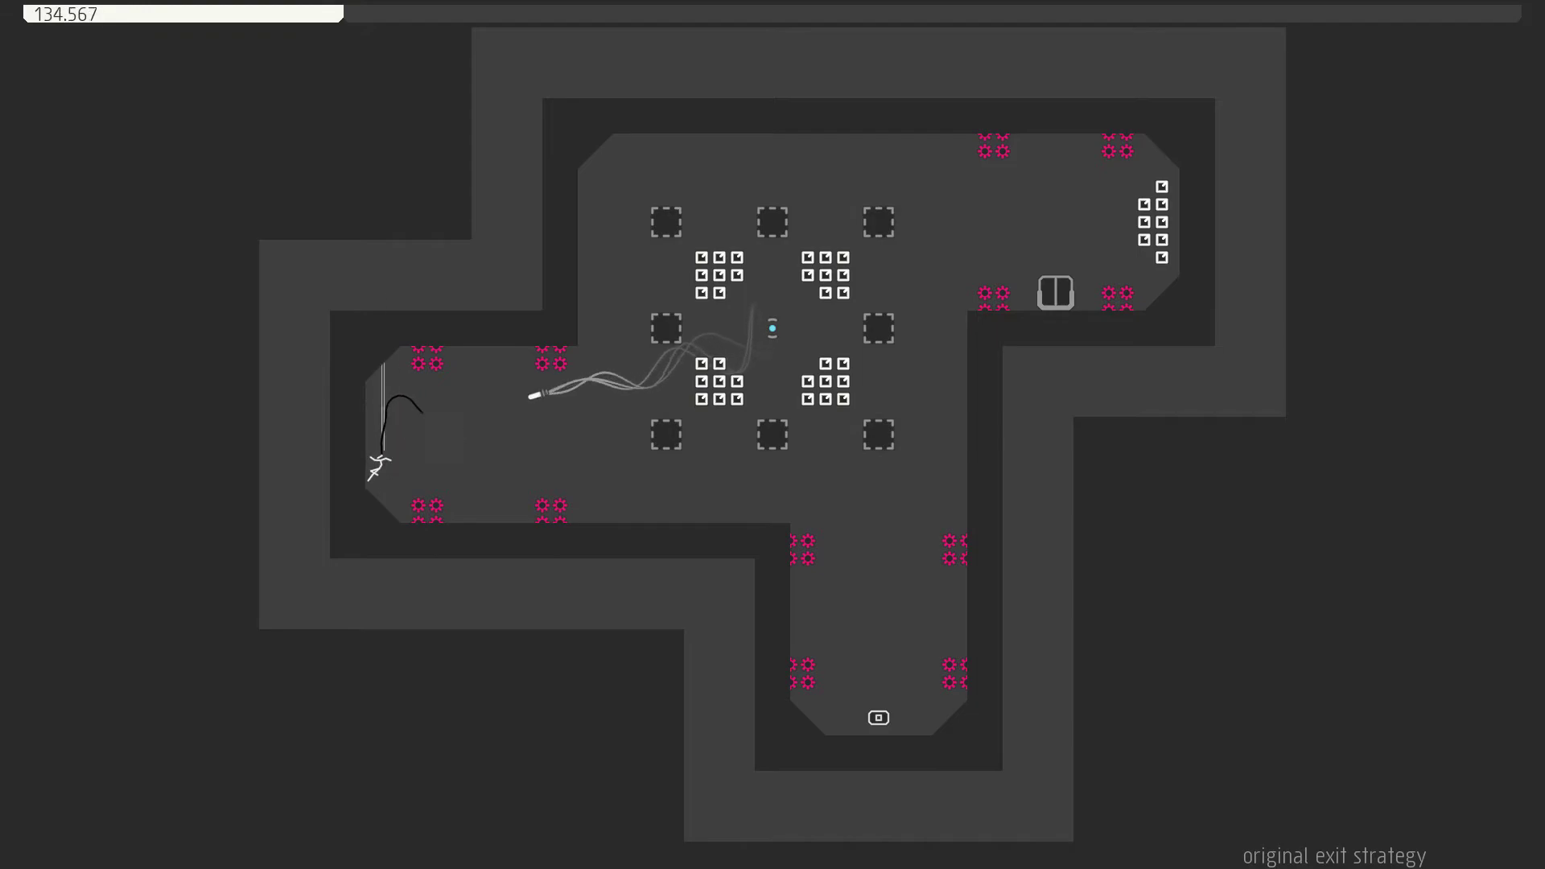
key("Right")
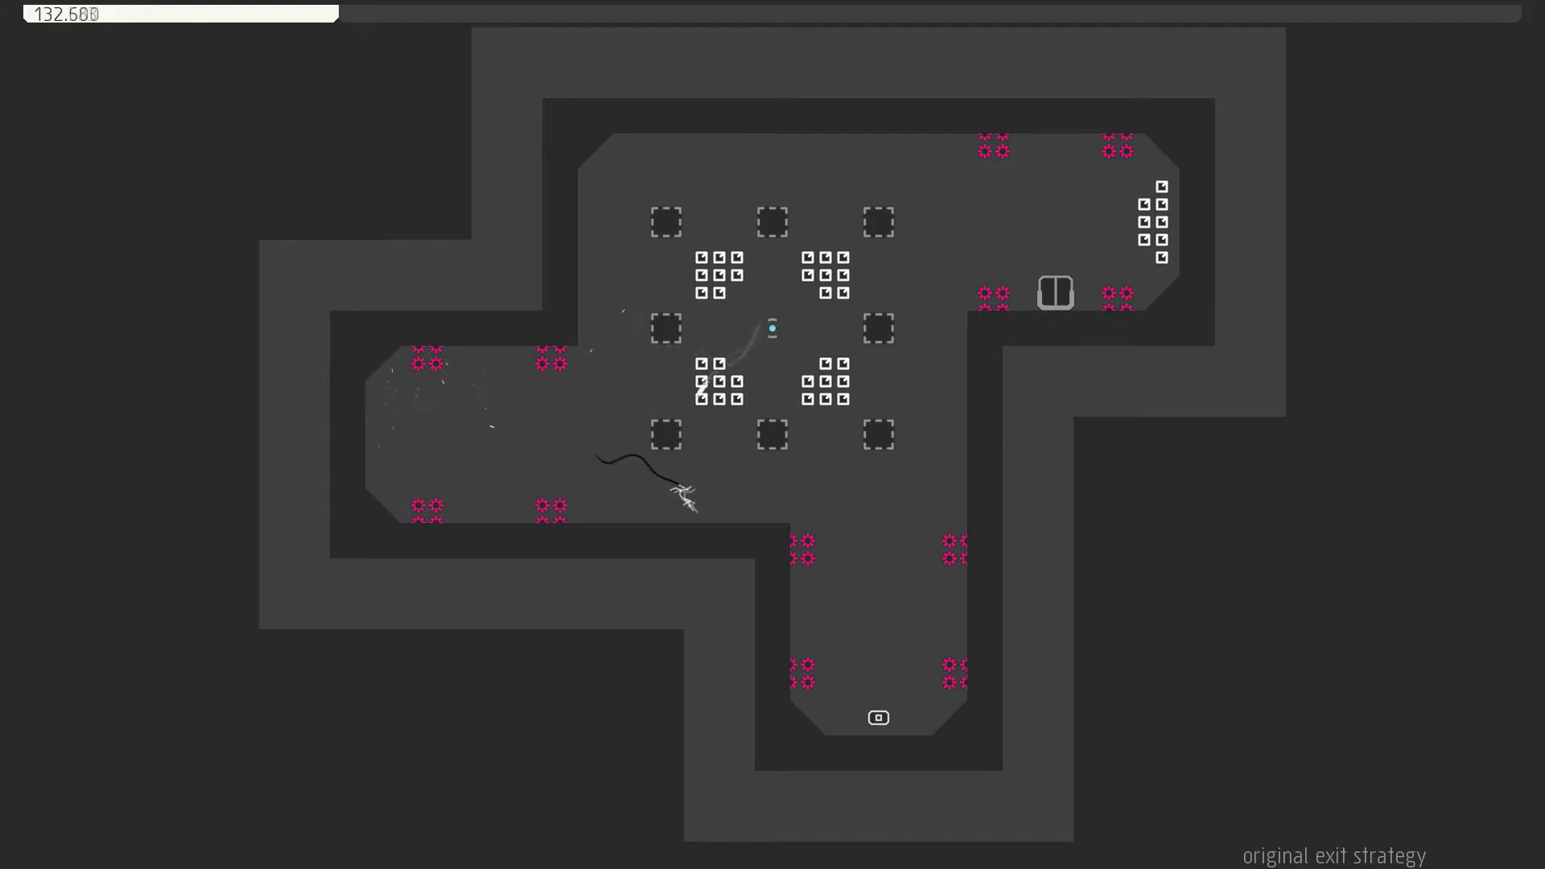
key("Right")
key("shift")
key("Left")
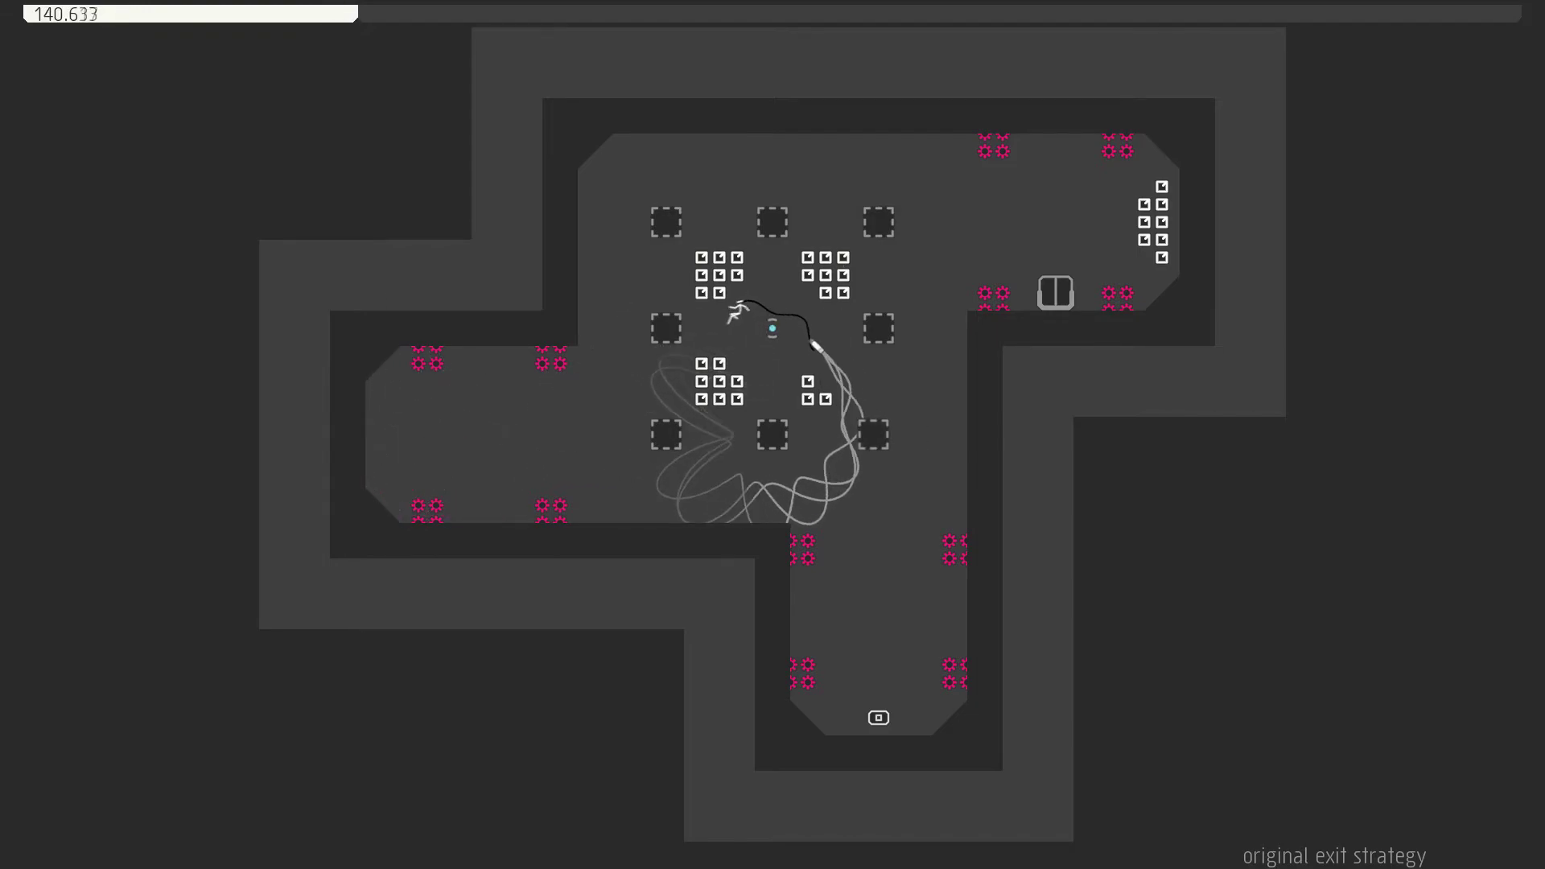
Move up to the gold clusters, collecting the lower and upper gold blocks.
key("shift")
key("Left")
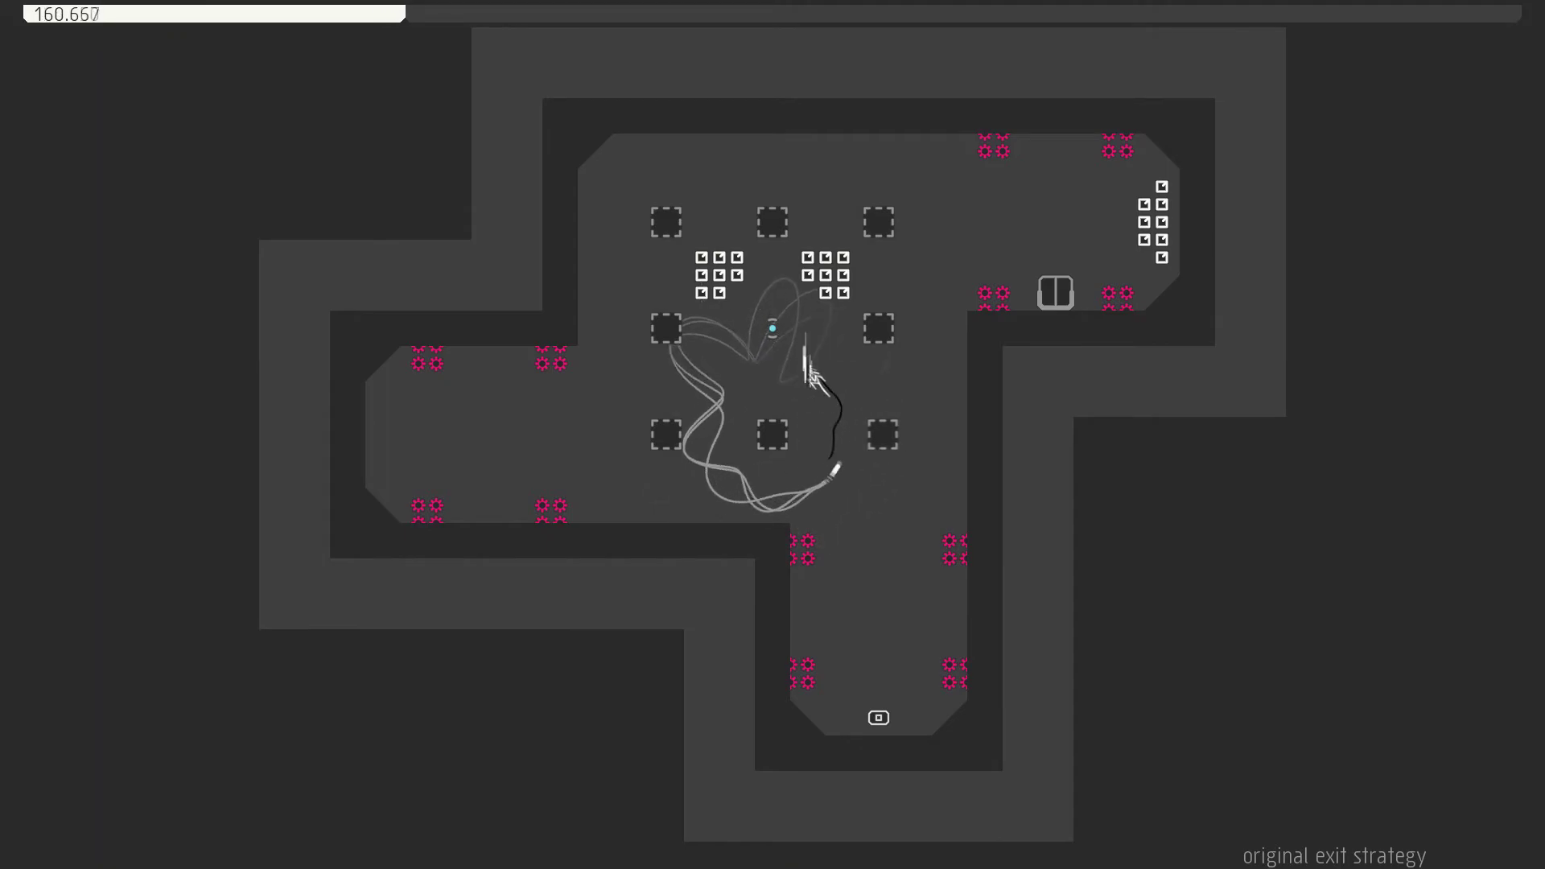
key("Left")
key("shift")
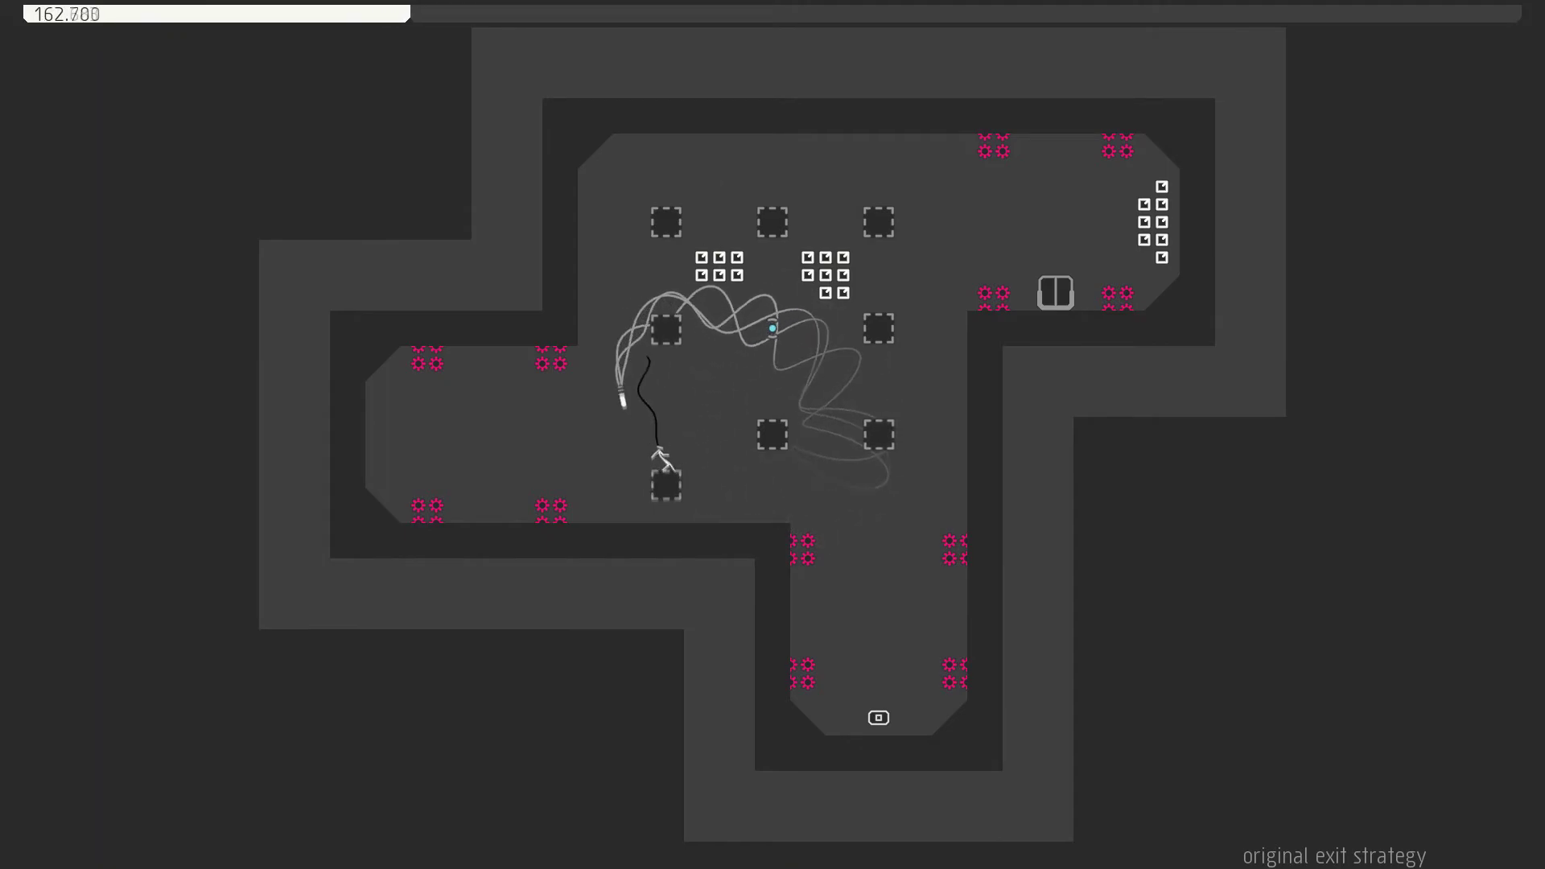
key("shift")
key("Right")
key("shift")
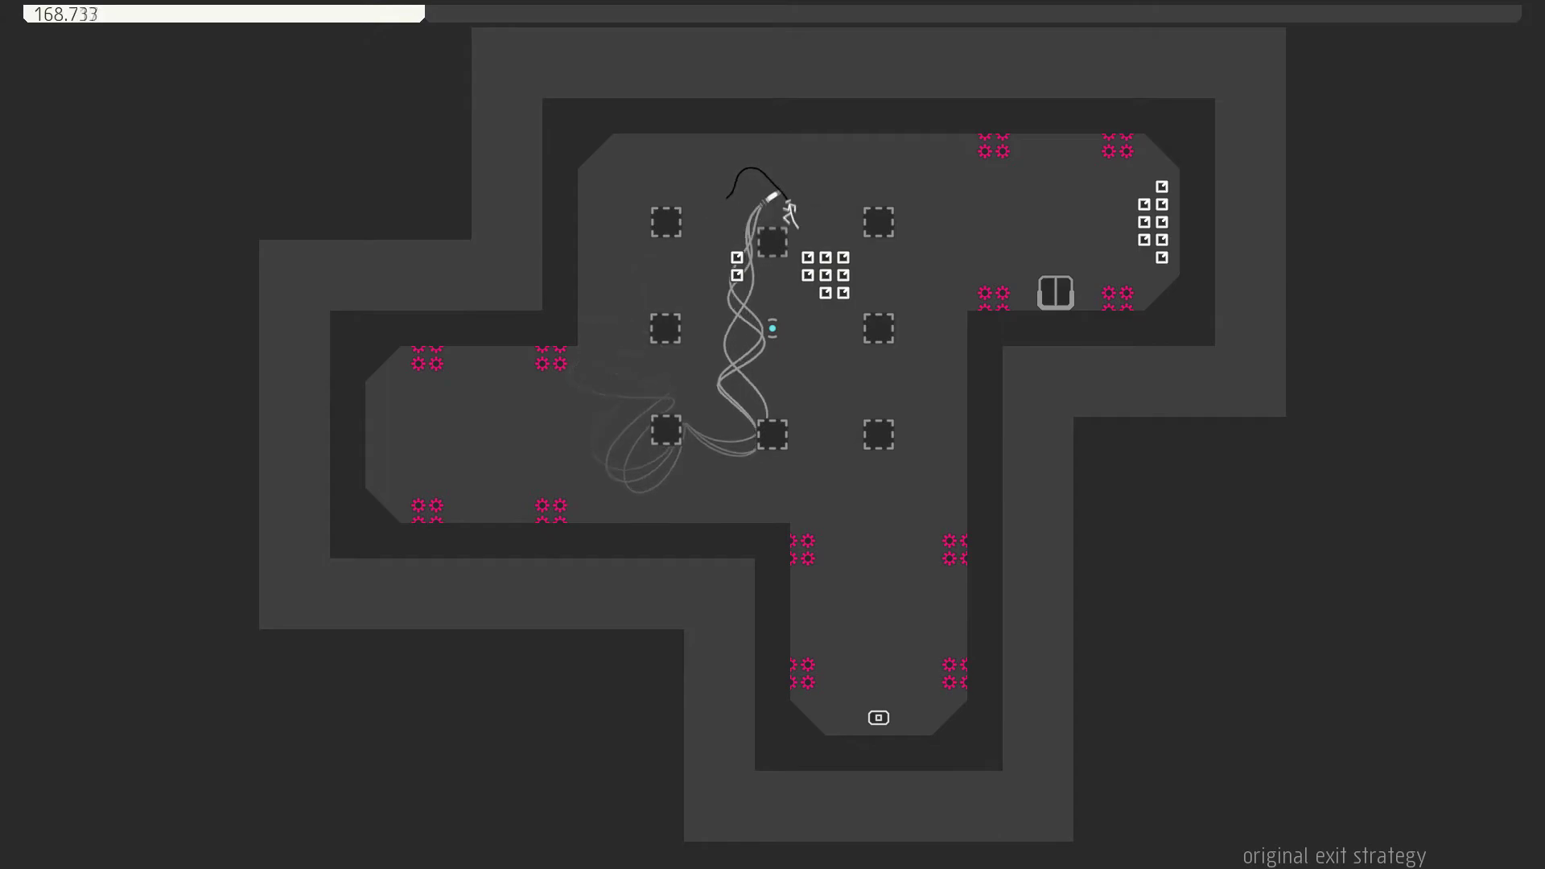
Drop away from the rocket, then jump above the top blocks for the remaining gold.
key("Right")
key("shift")
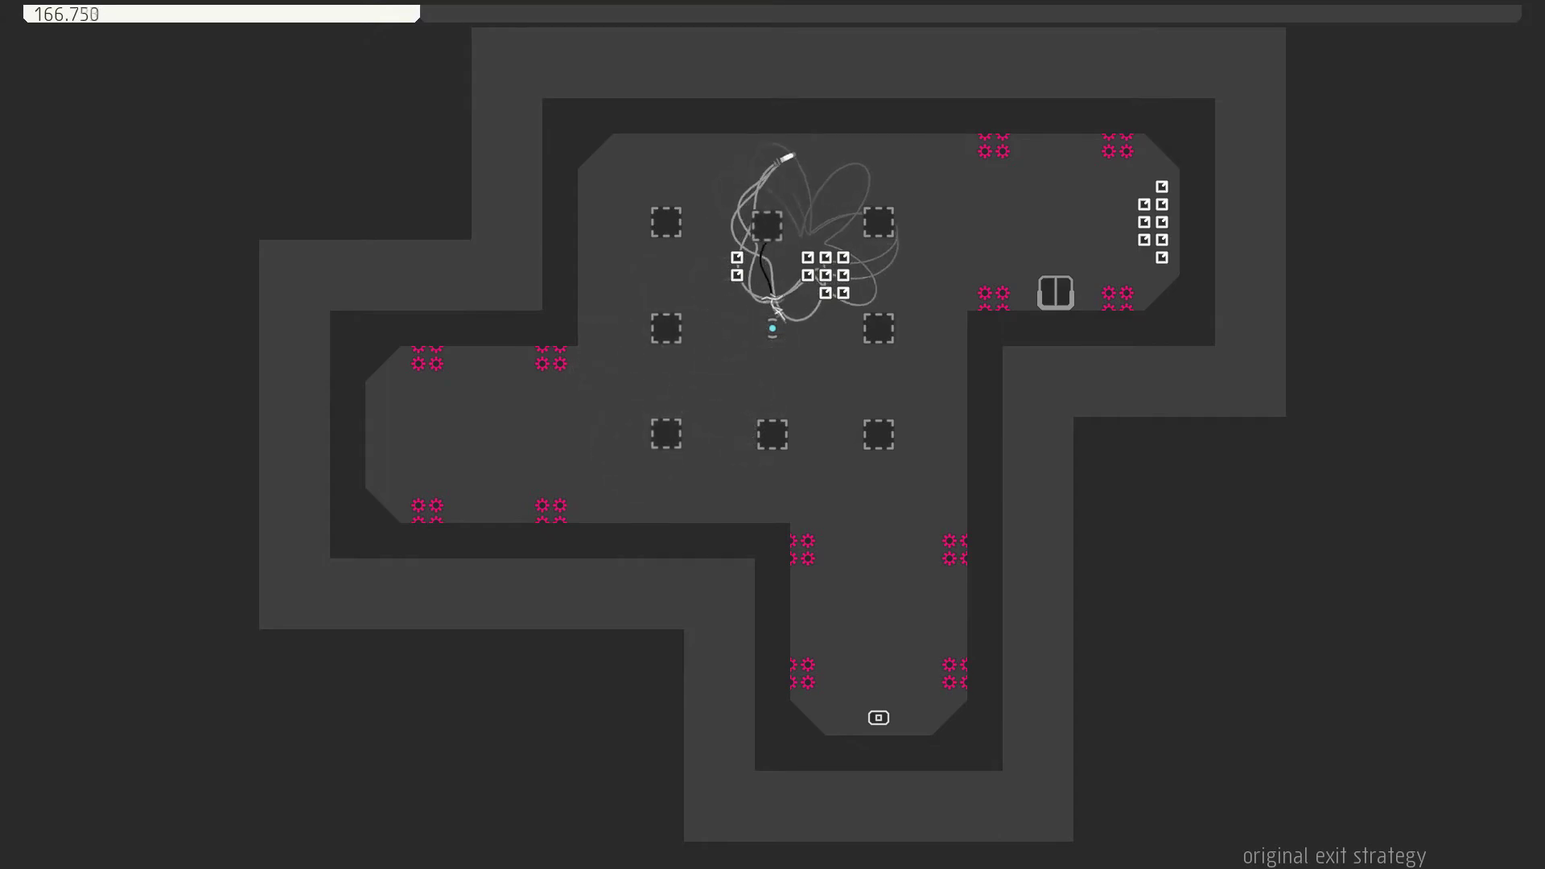
key("shift")
key("Left")
key("shift")
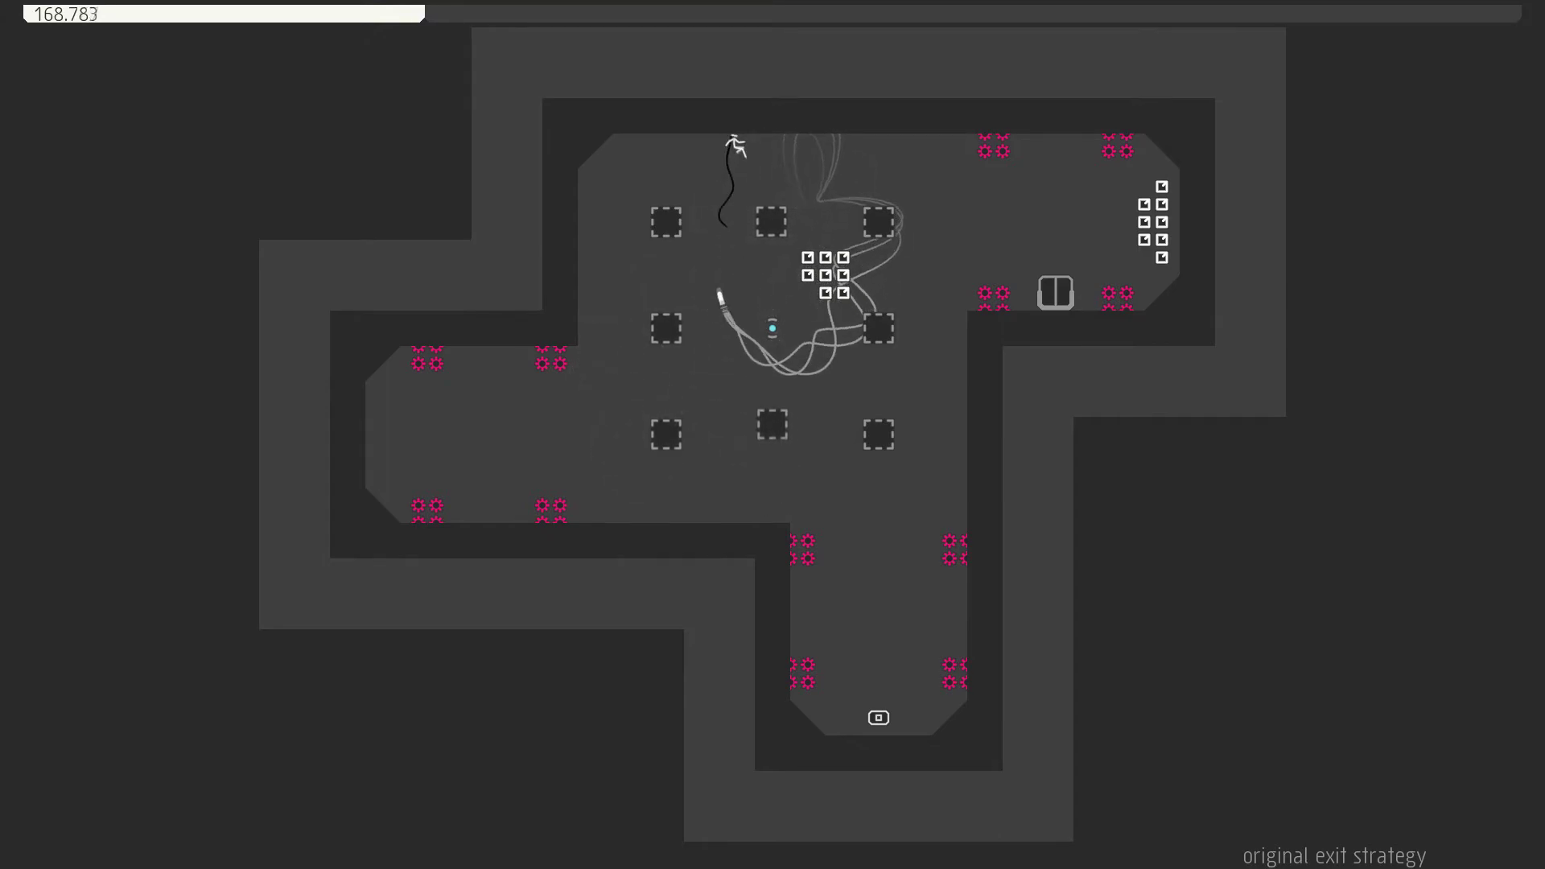
Drop down the shaft to the exit switch, then wall-jump up into the exit door.
key("Right")
key("shift")
key("Right")
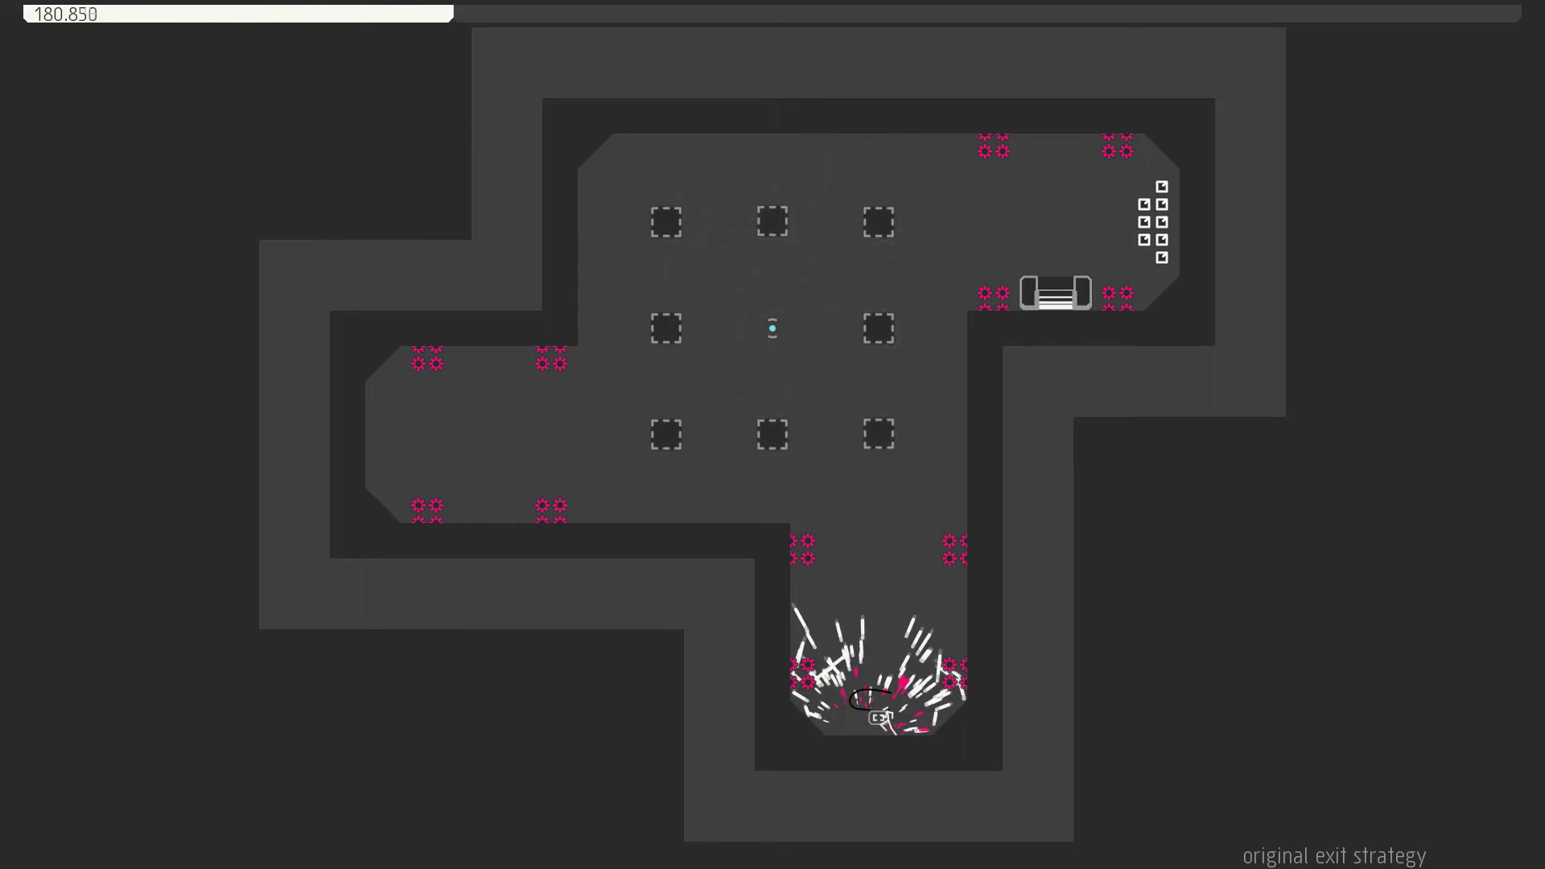
key("shift")
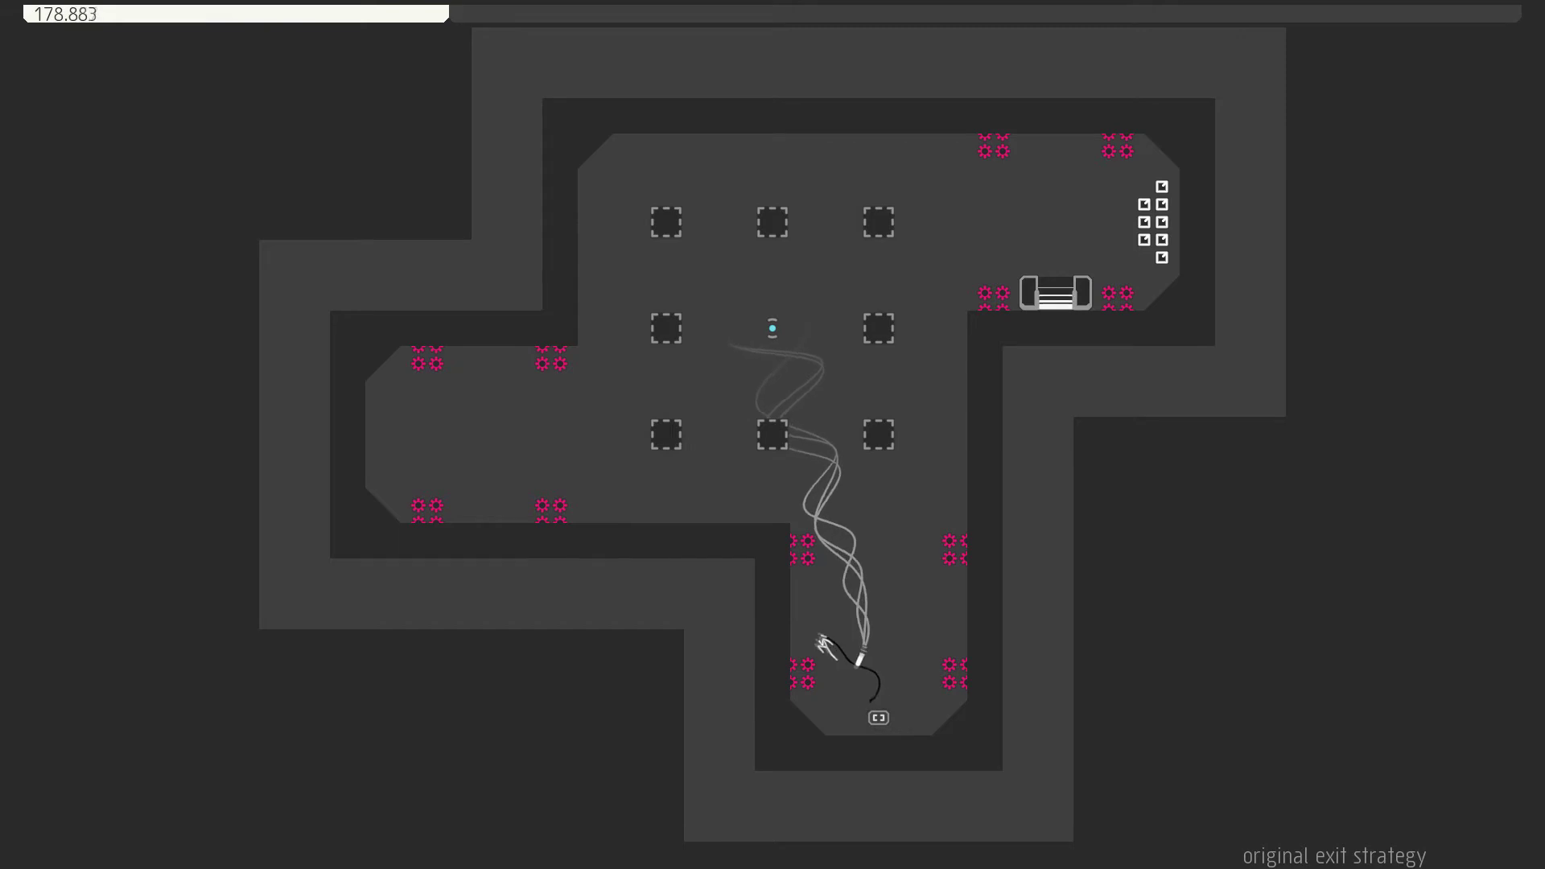
key("Right")
key("shift")
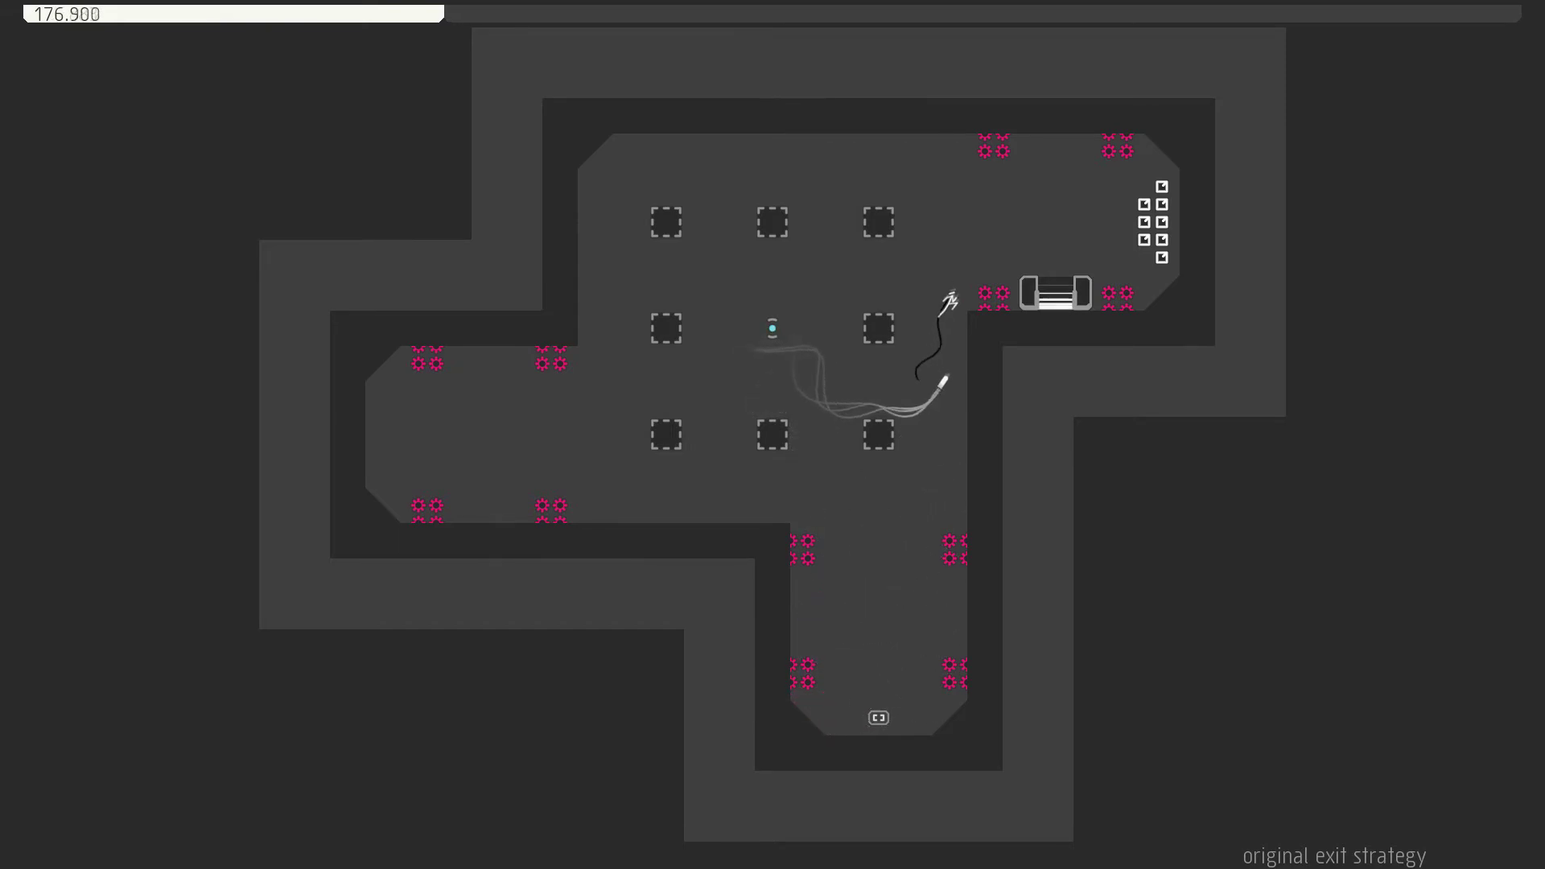
key("shift")
key("Right")
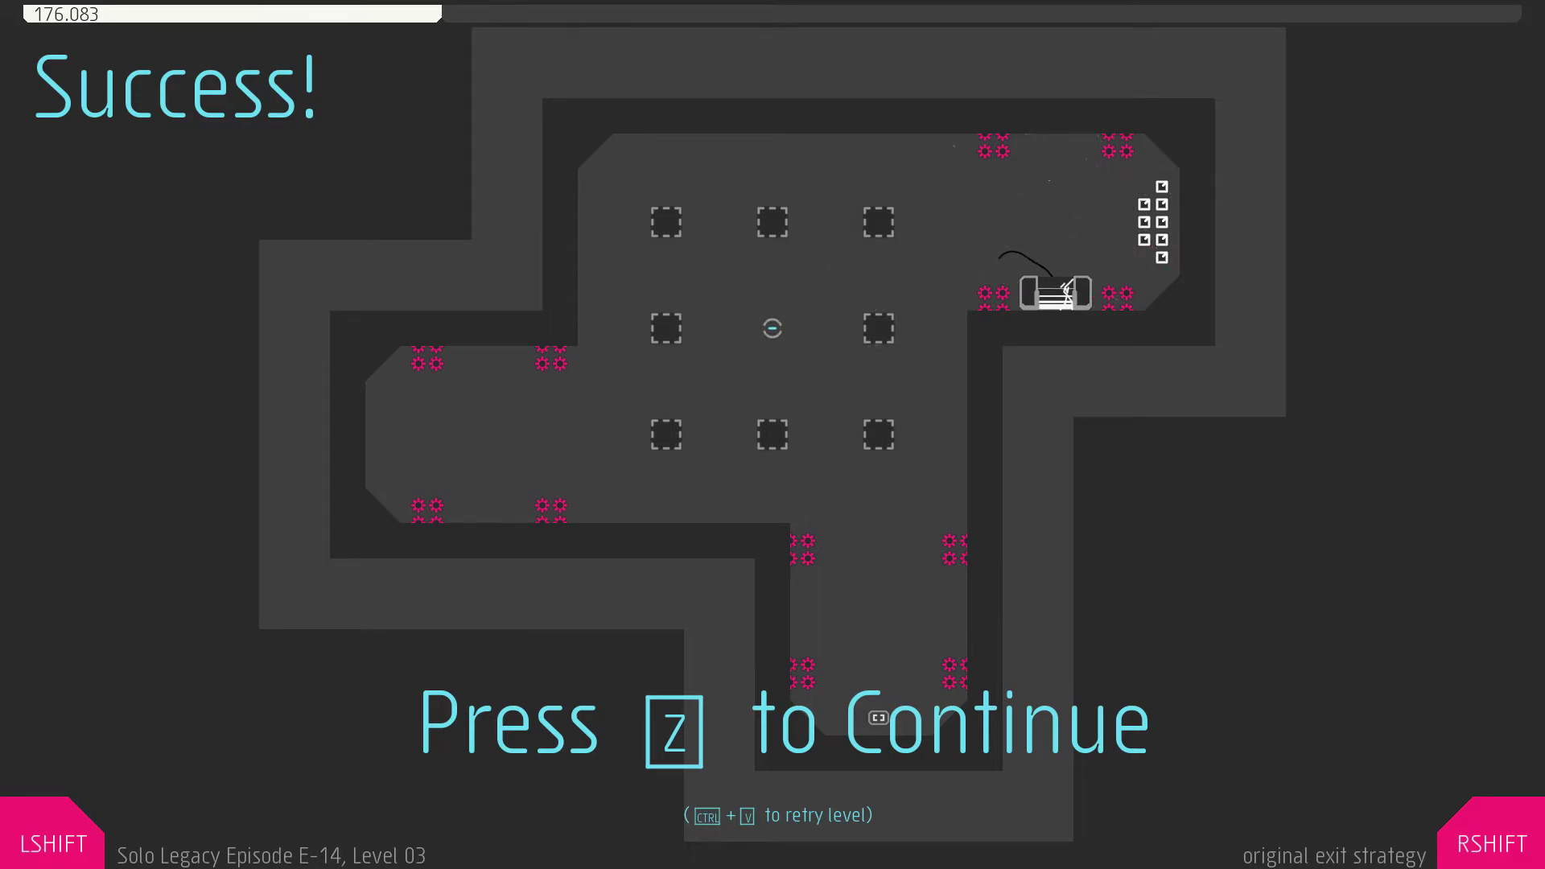
Continue to Level 04 heavenly s-word and wall-jump up to the top-left corridor.
key("z")
key("z")
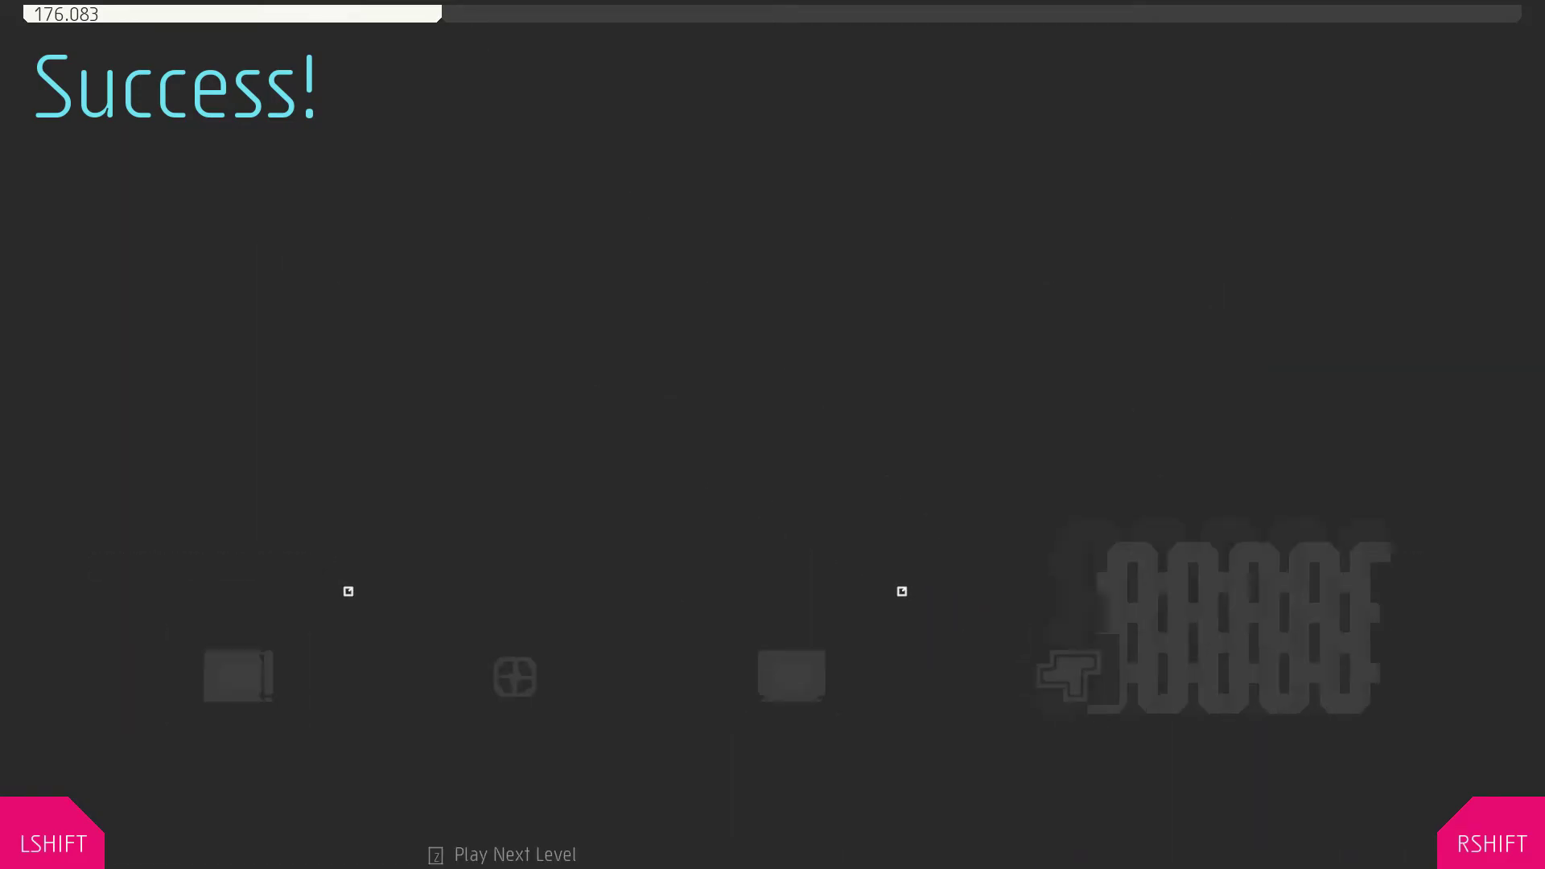
key("z")
key("Left")
key("shift")
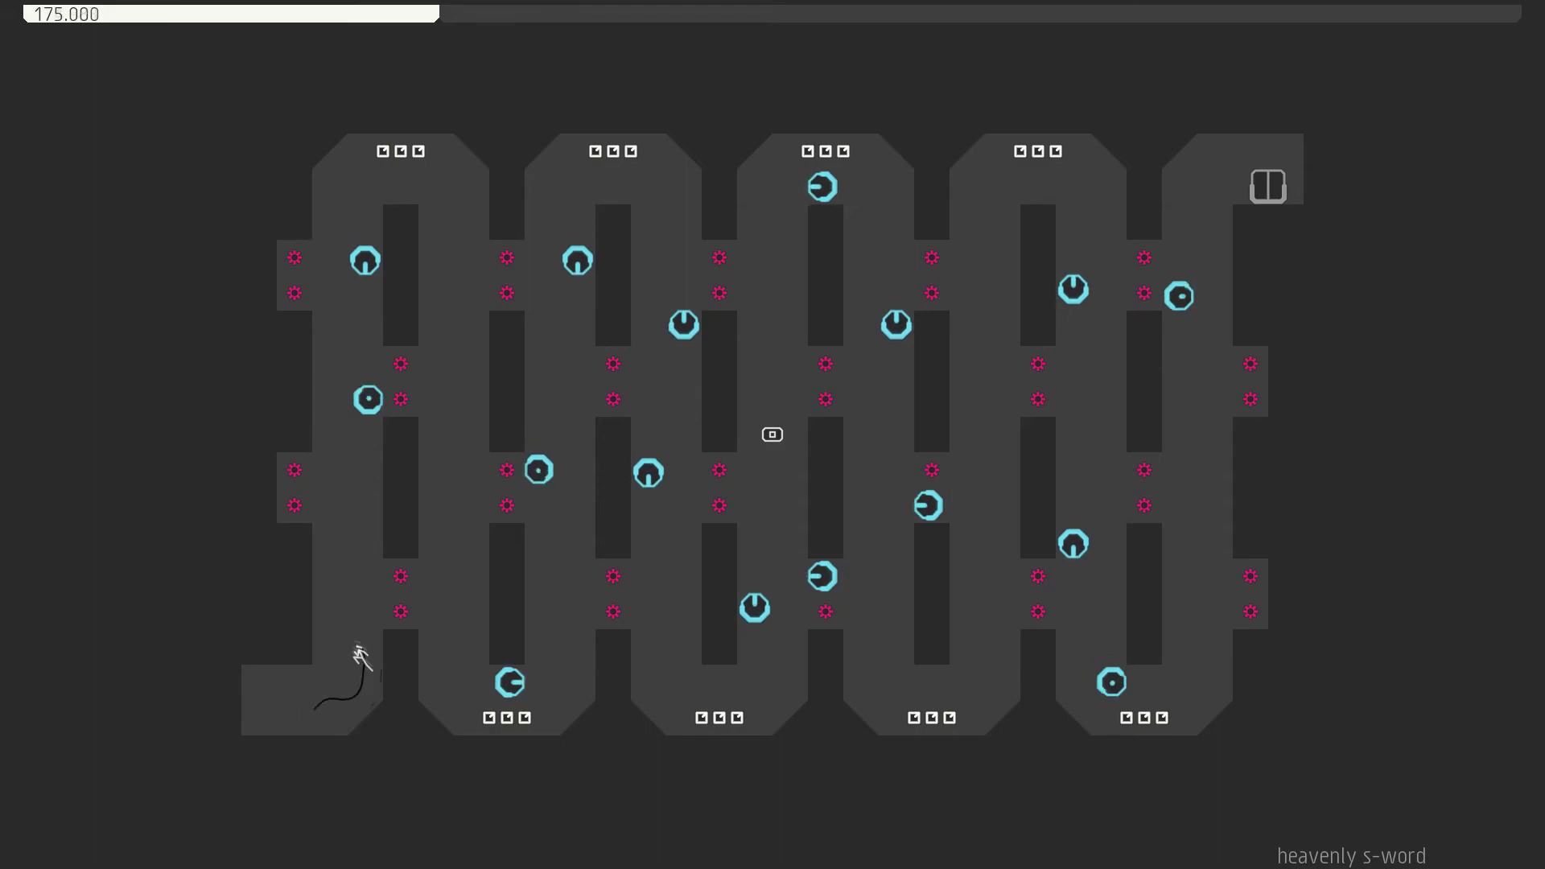
key("shift")
key("shift")
key("shift")
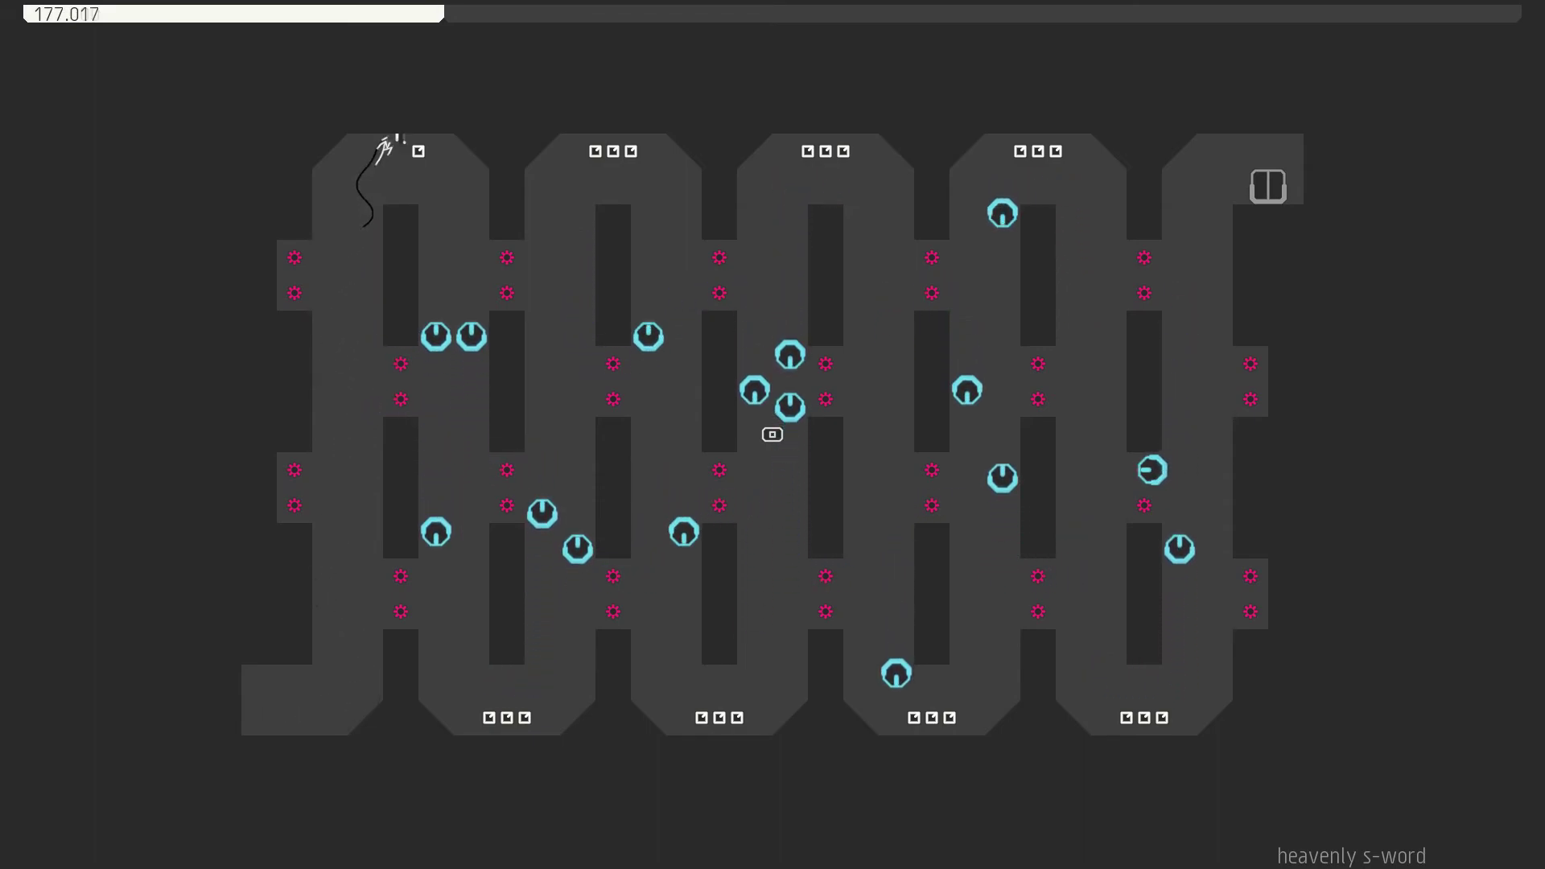
key("Right")
key("Right")
Drop to the bottom-left, climb back up, and cross the first pillar into the second corridor.
key("Left")
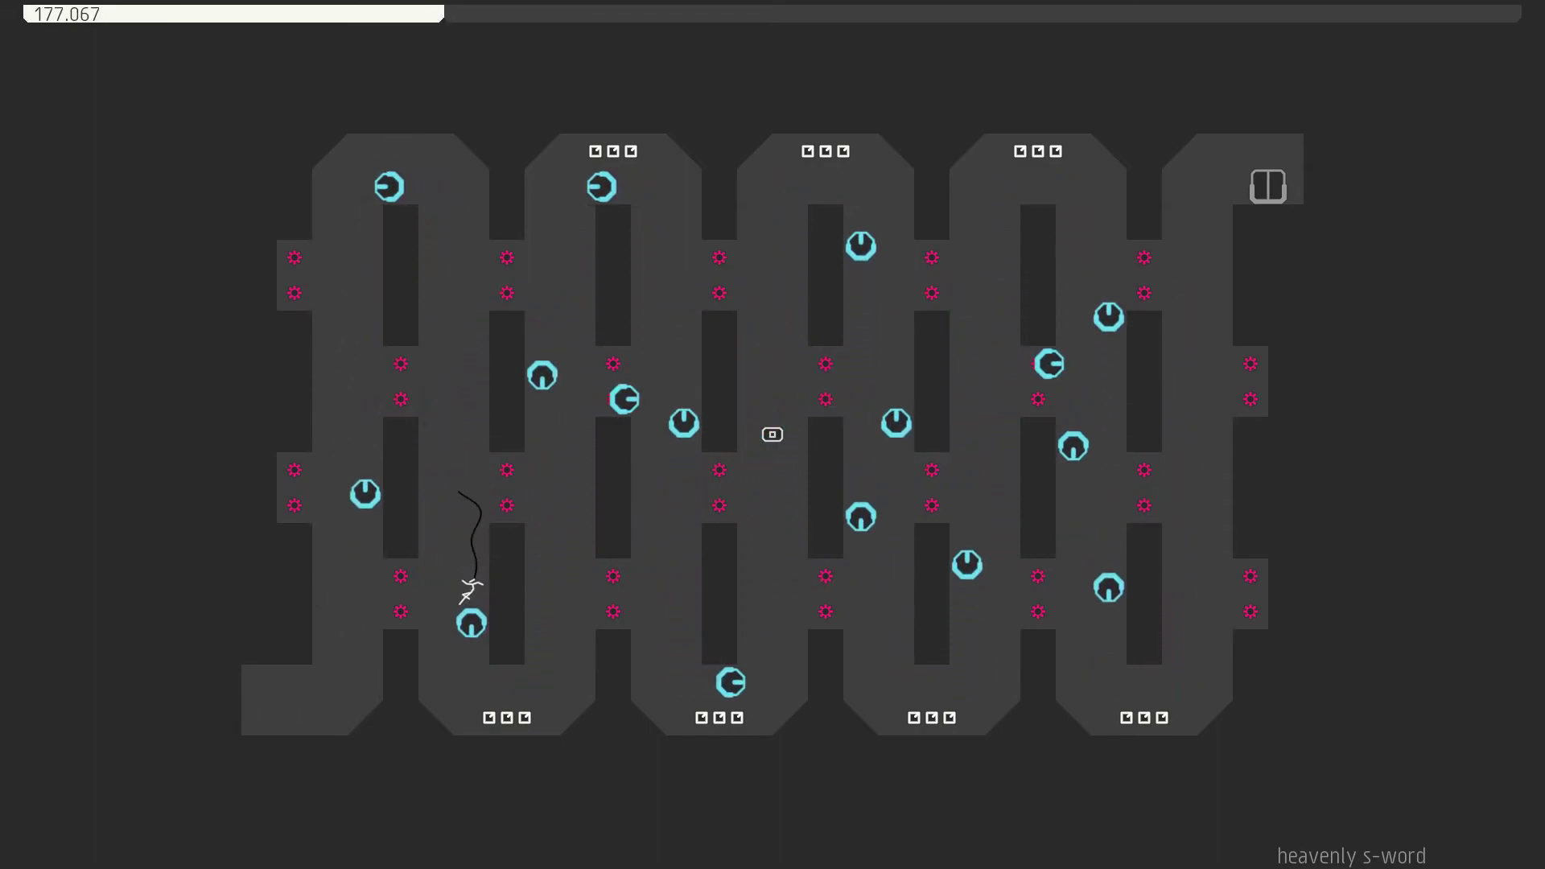
key("shift")
key("shift")
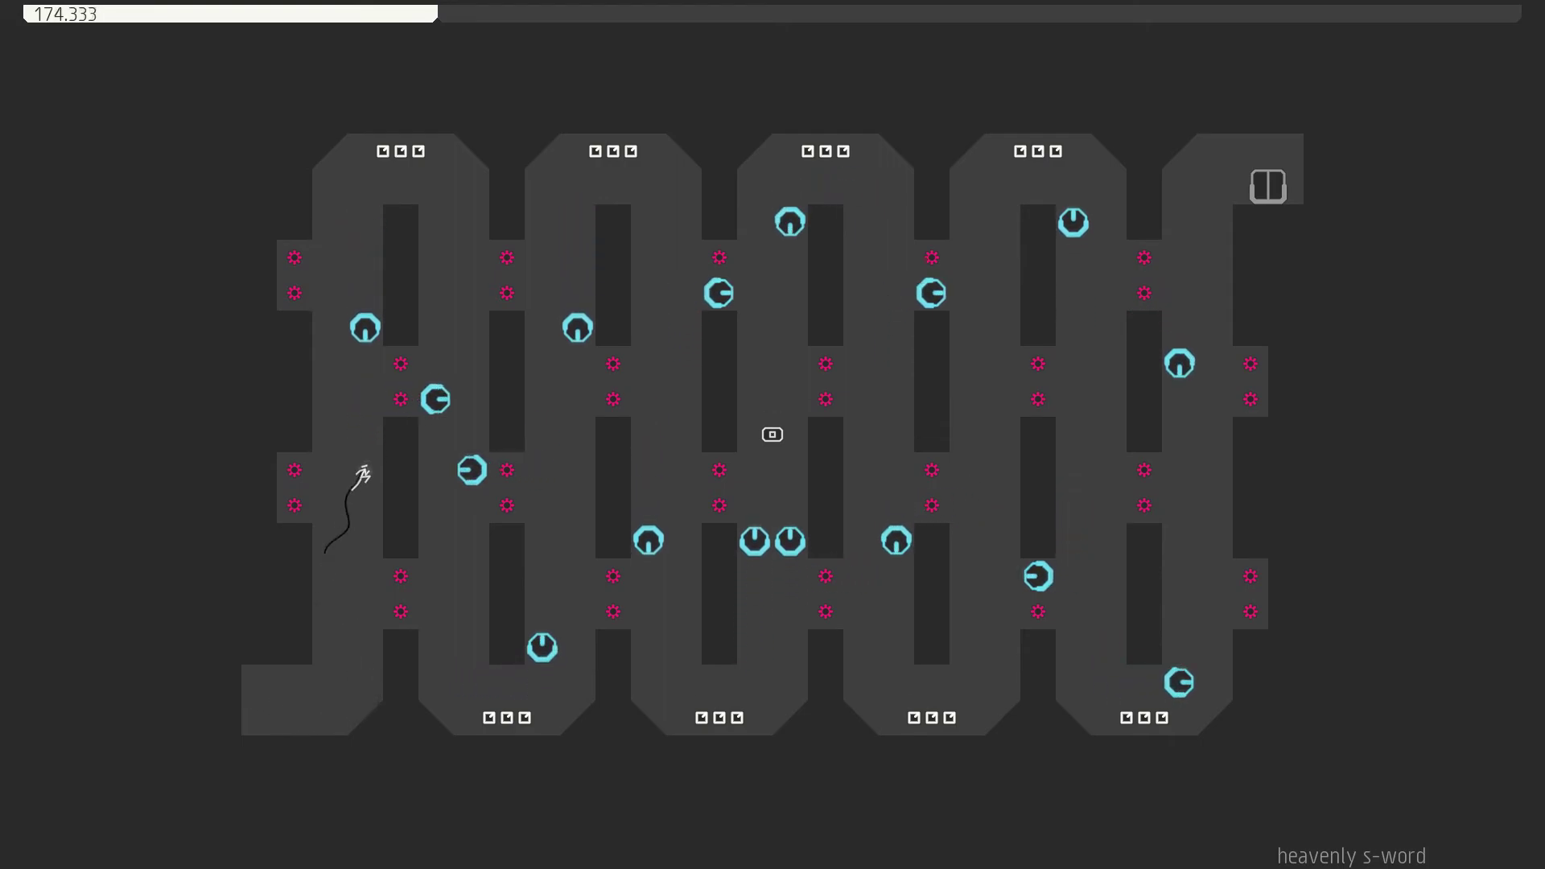
key("shift")
key("shift")
key("Right")
key("shift")
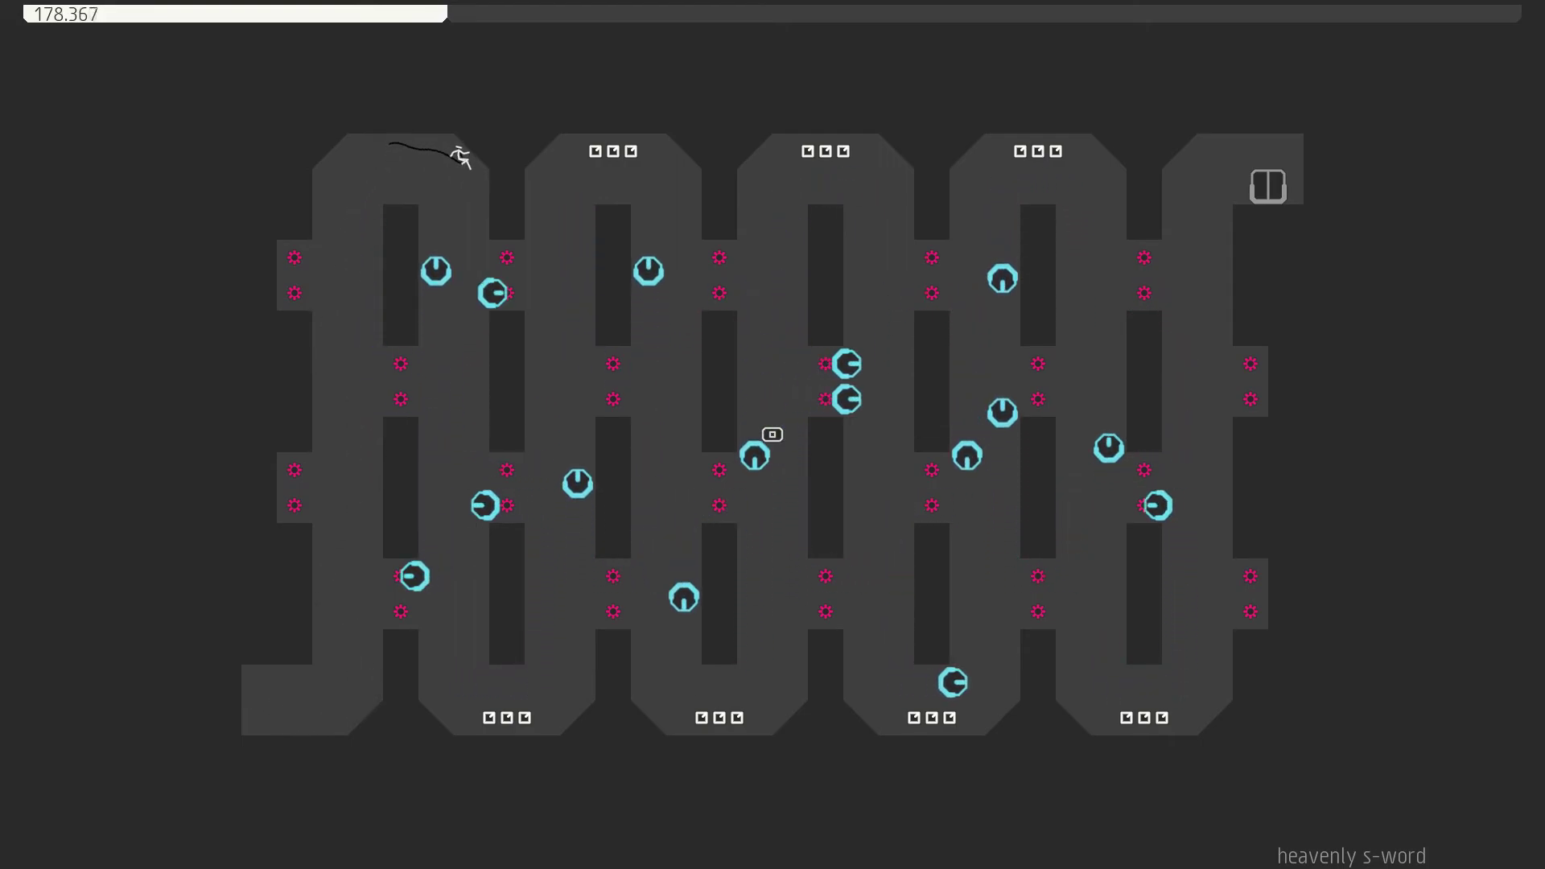
key("Right")
key("Left")
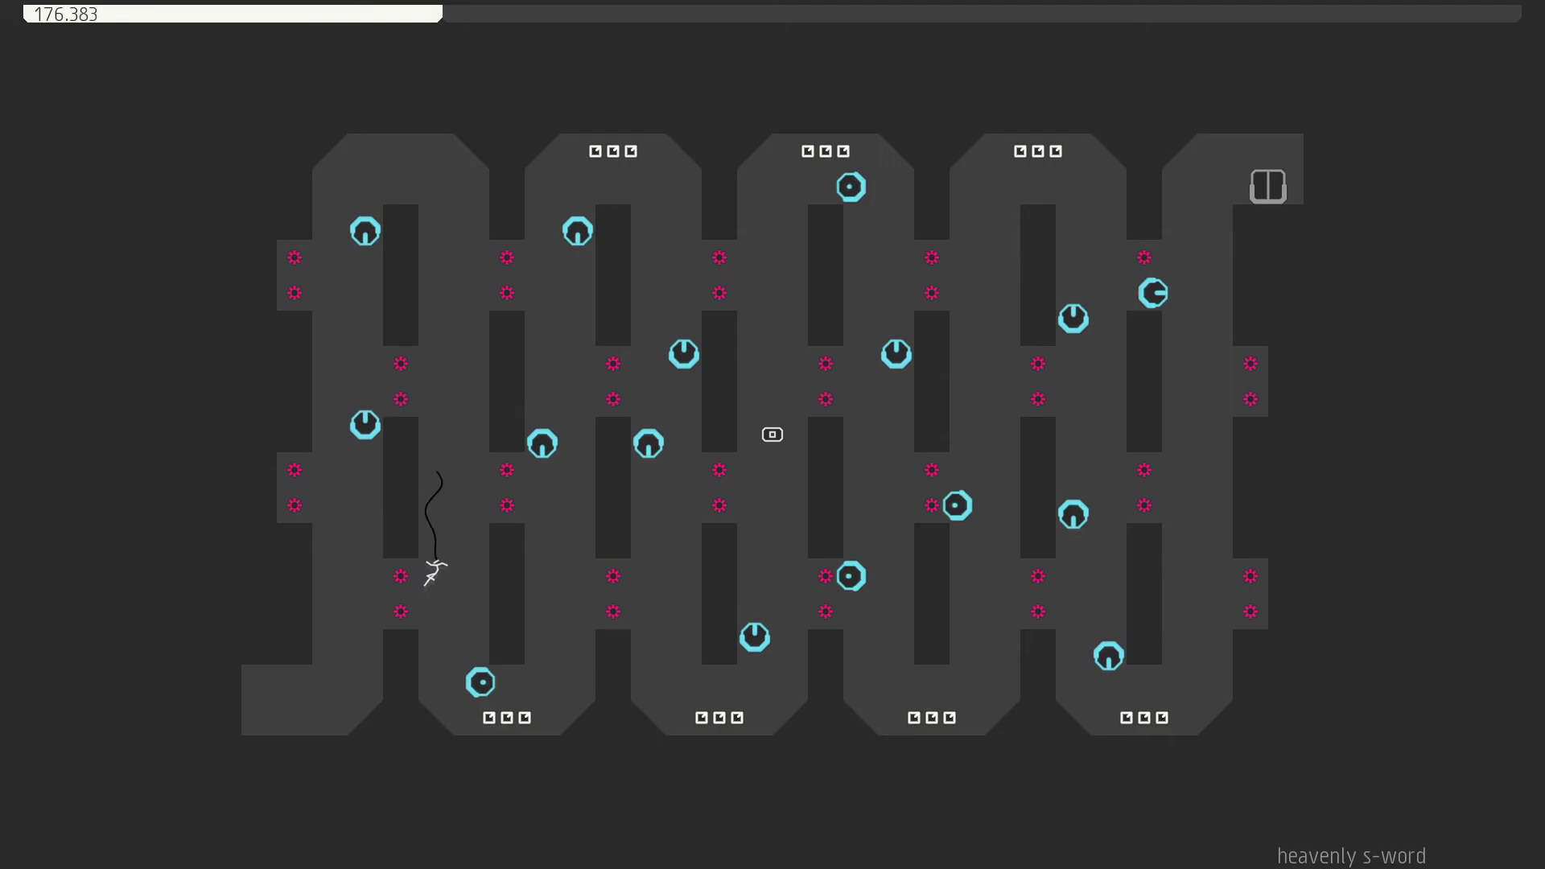
key("Right")
key("Right")
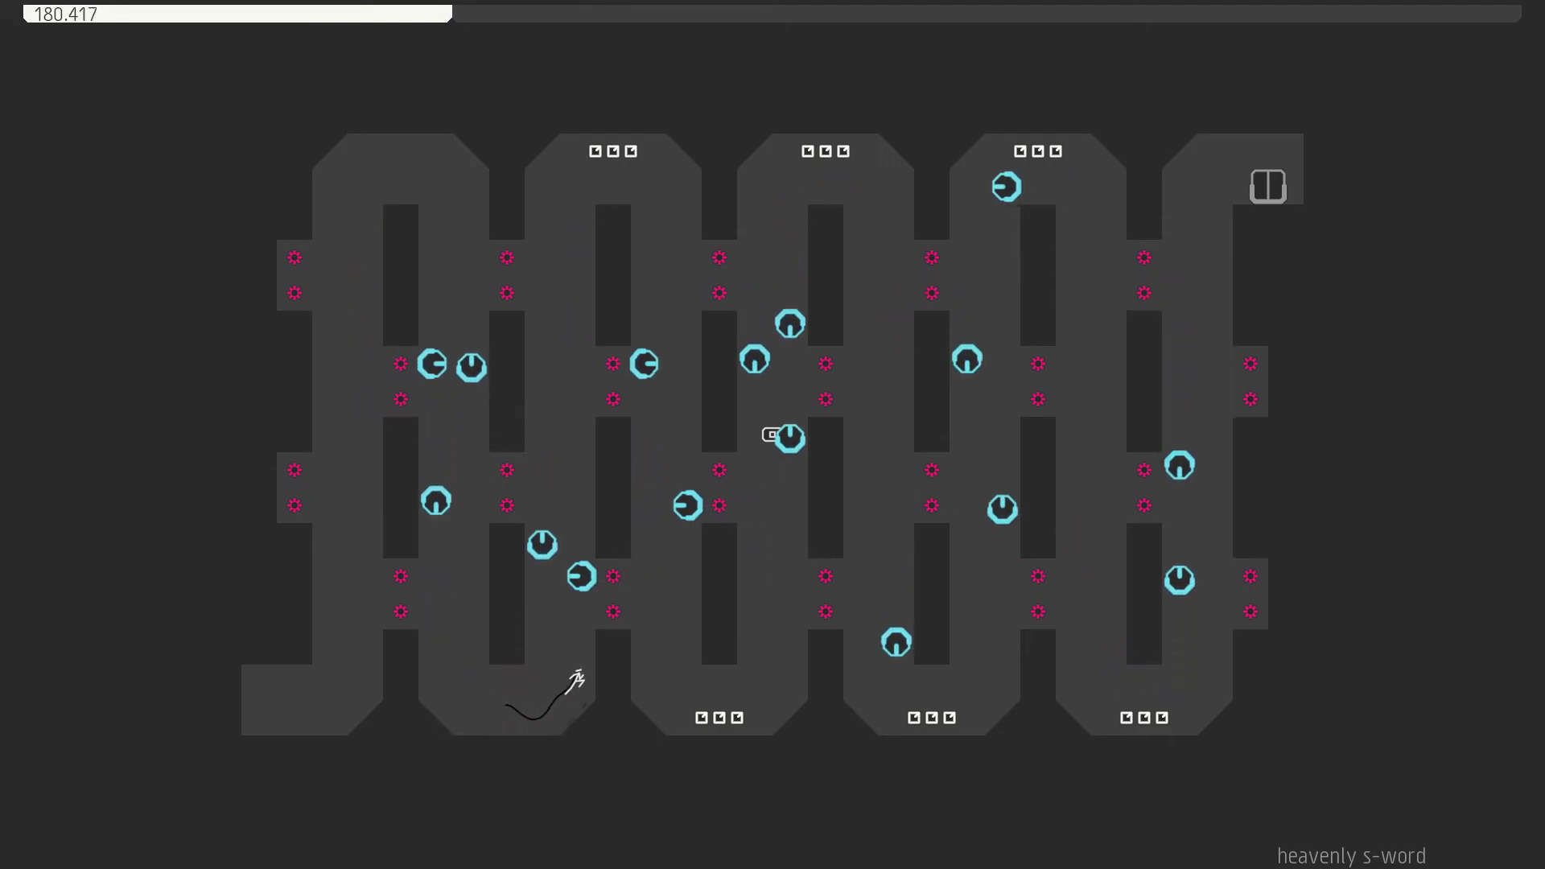
Run along the bottom and wall-jump up the third corridor past the drones.
key("shift")
key("shift")
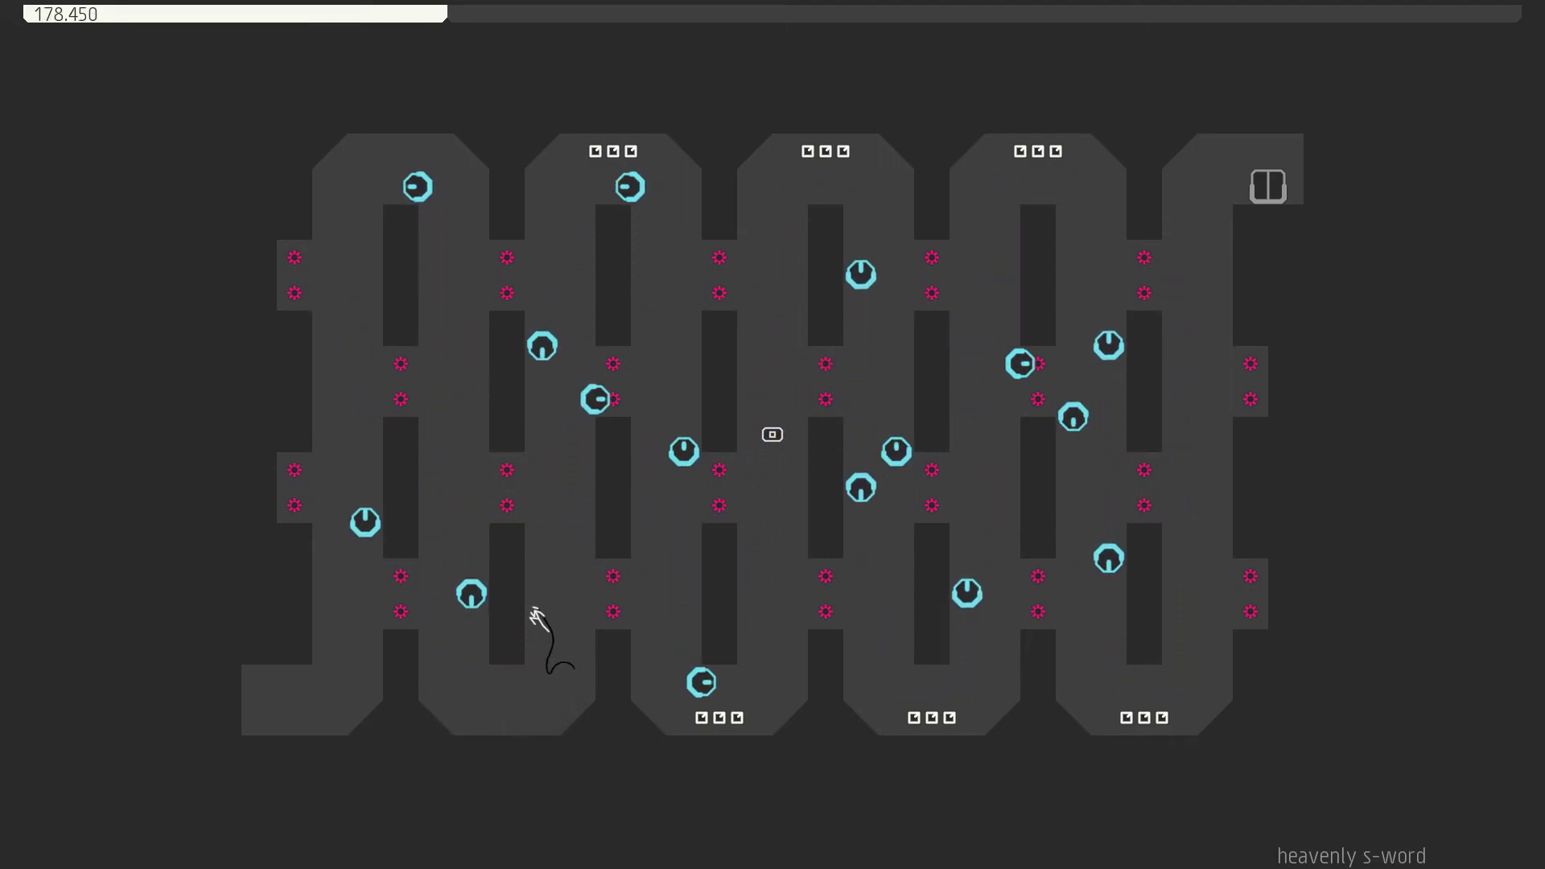
key("shift")
key("shift")
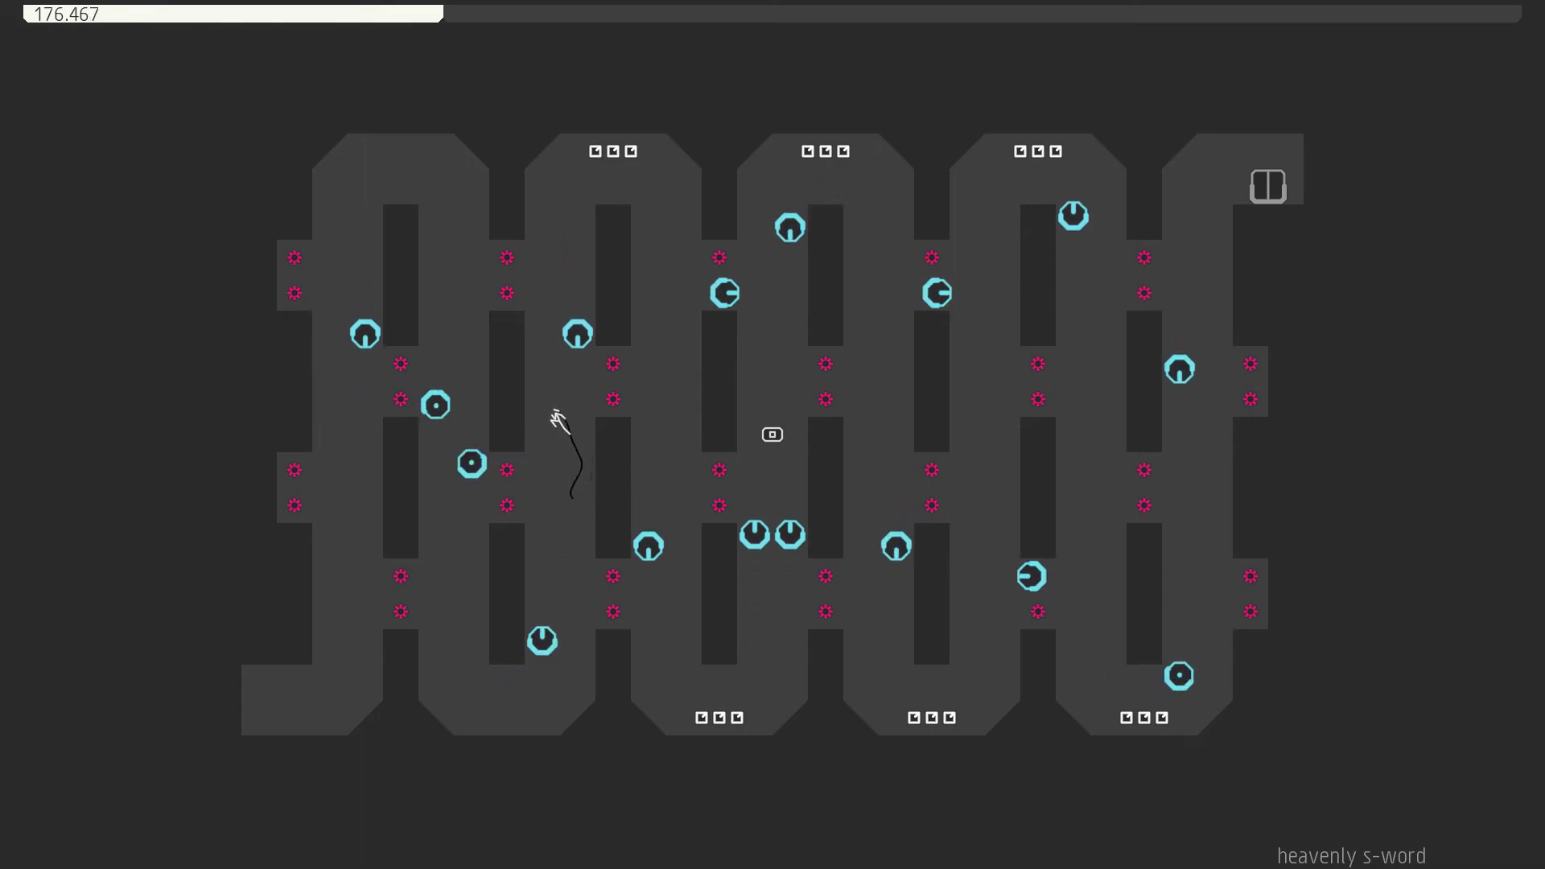
key("shift")
key("shift")
key("shift")
key("Right")
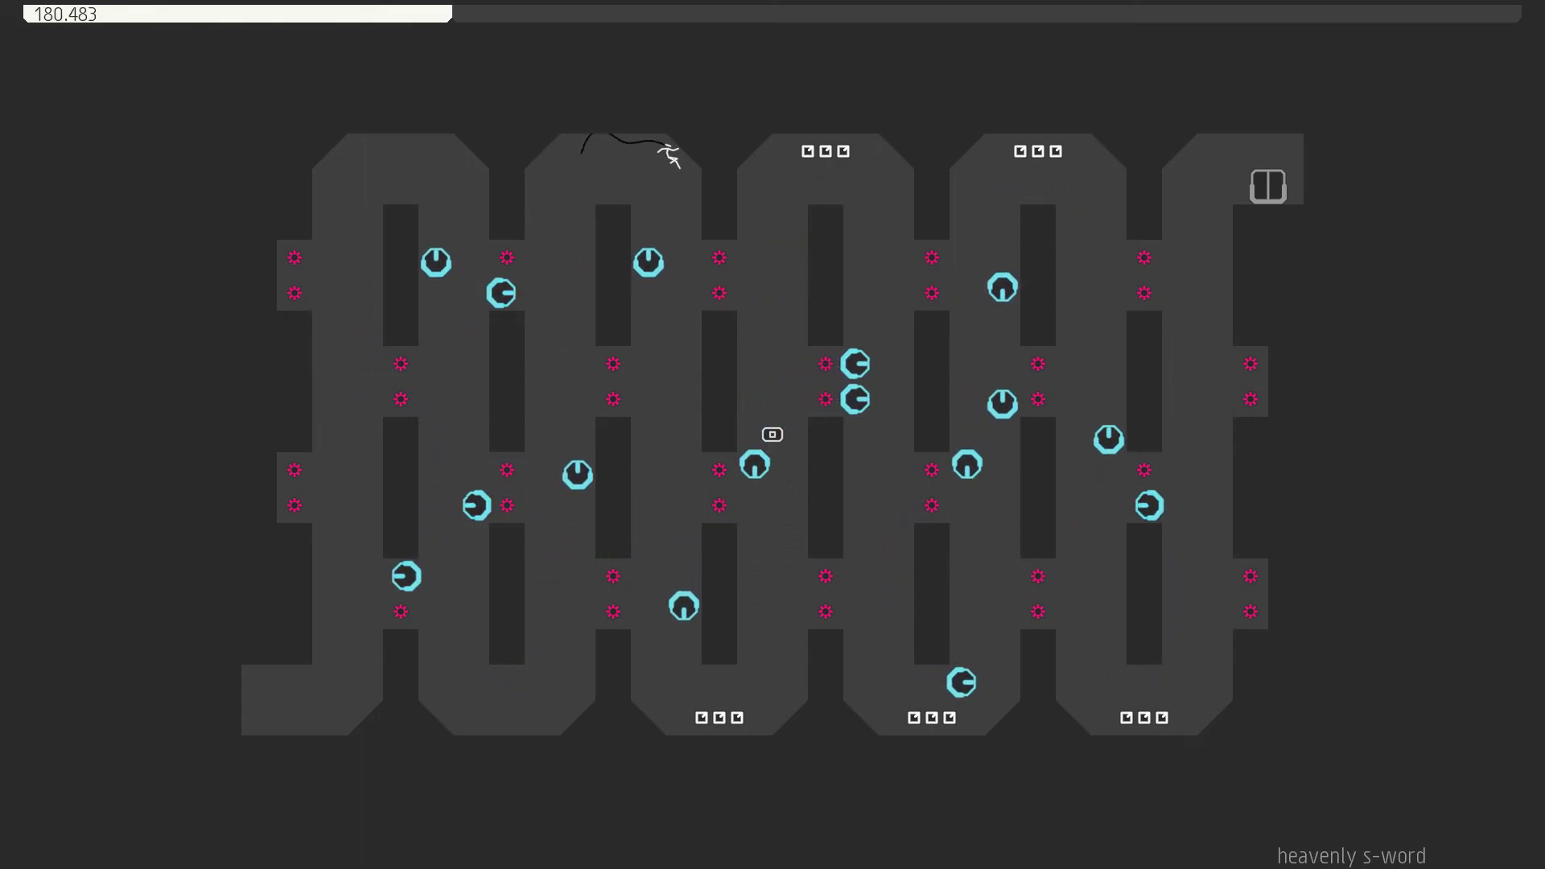
Retry after dying, wall-jump up the leftmost corridor, and drop down the second corridor.
key("z")
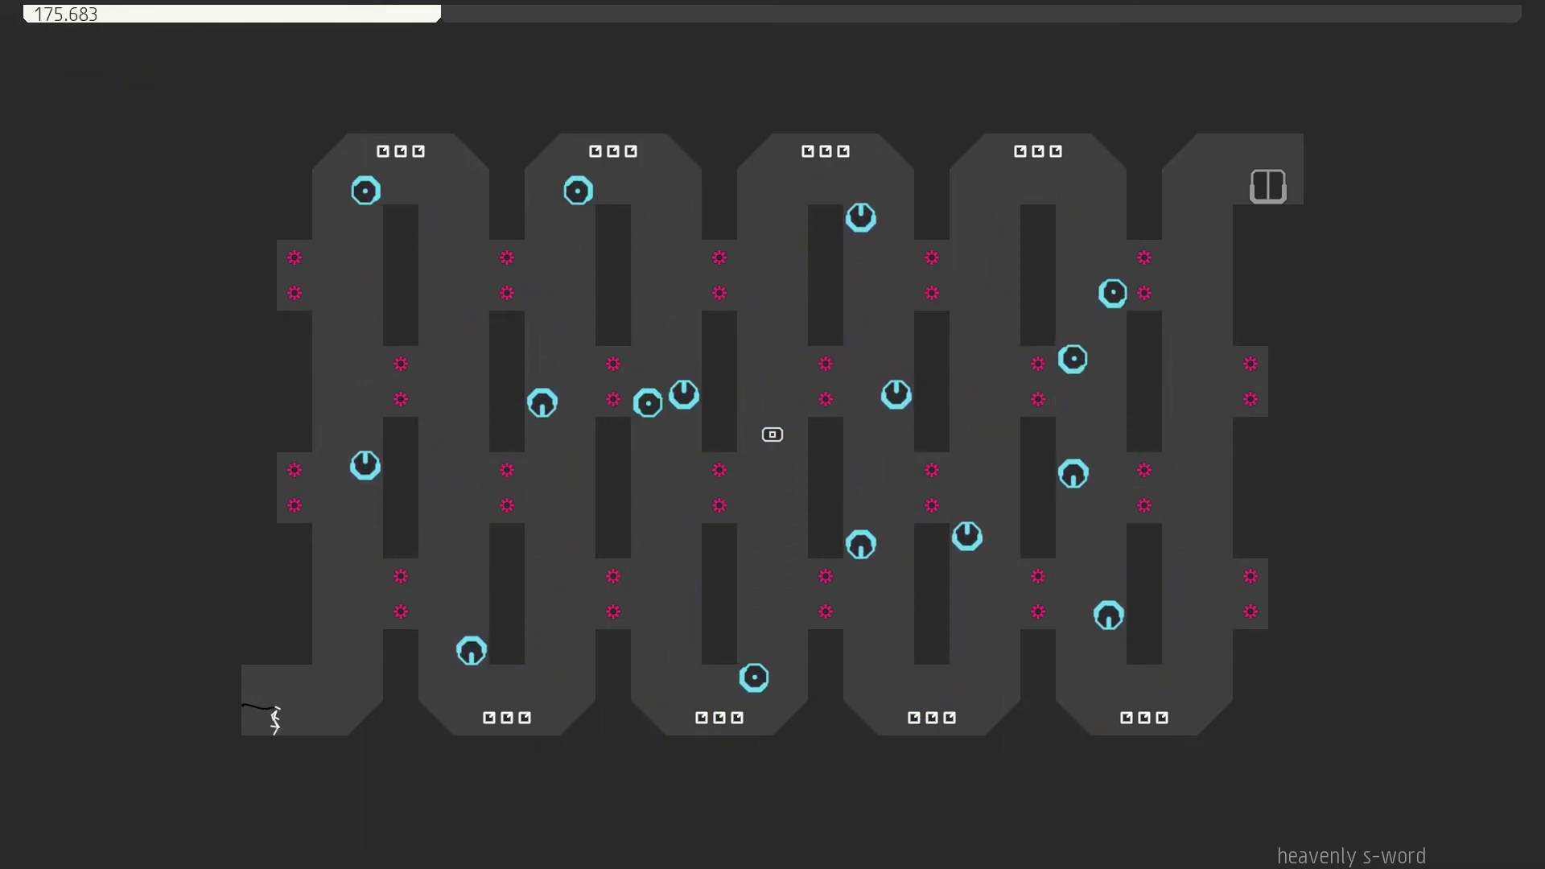
key("shift")
key("shift")
key("shift")
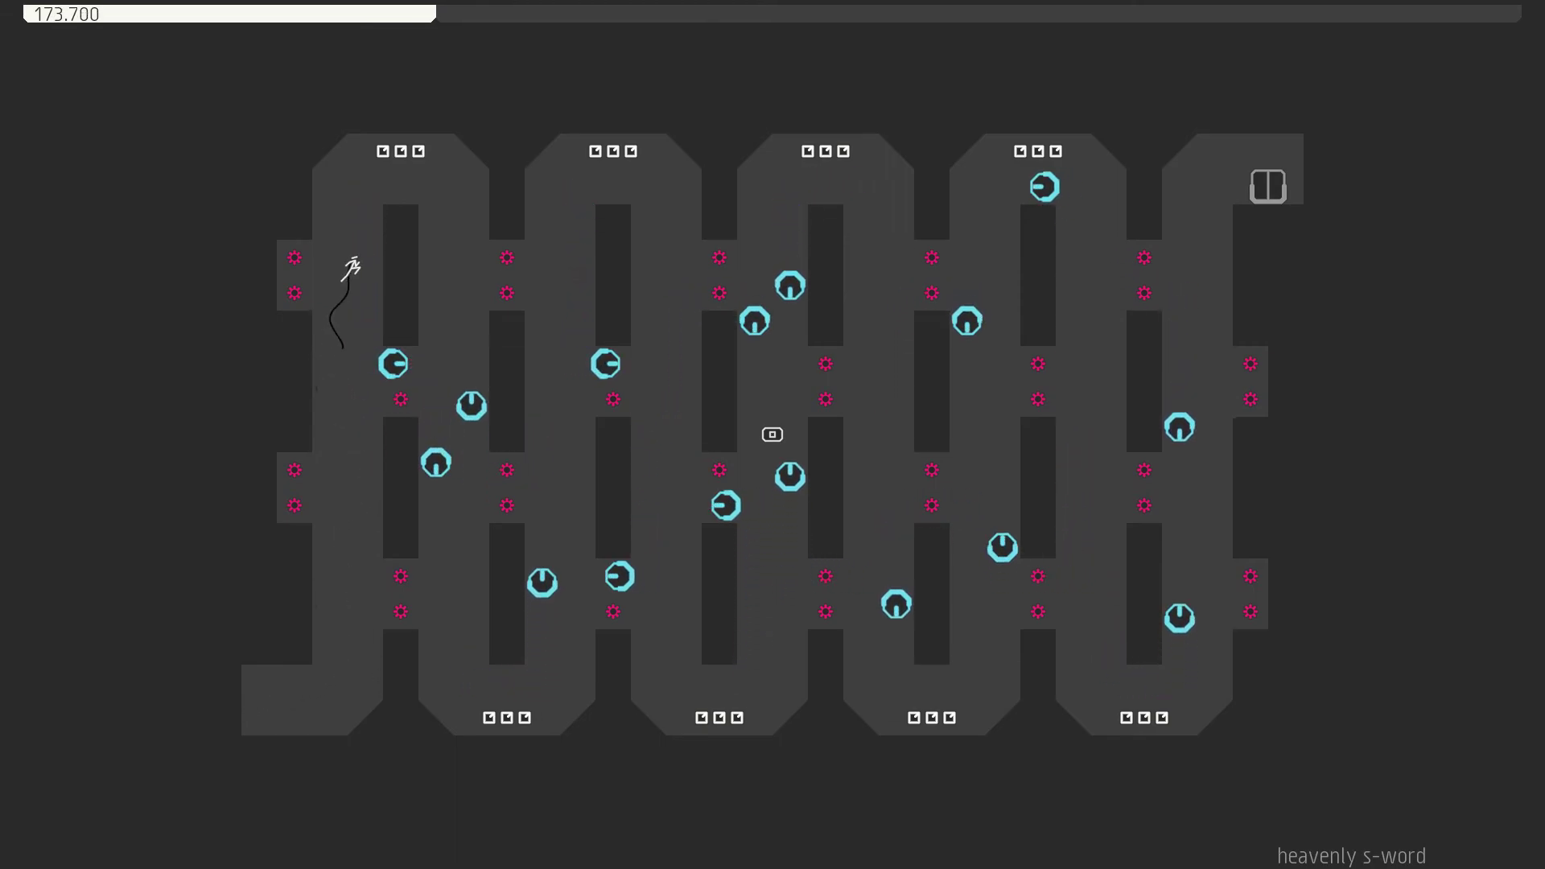
key("shift")
key("Right")
key("shift")
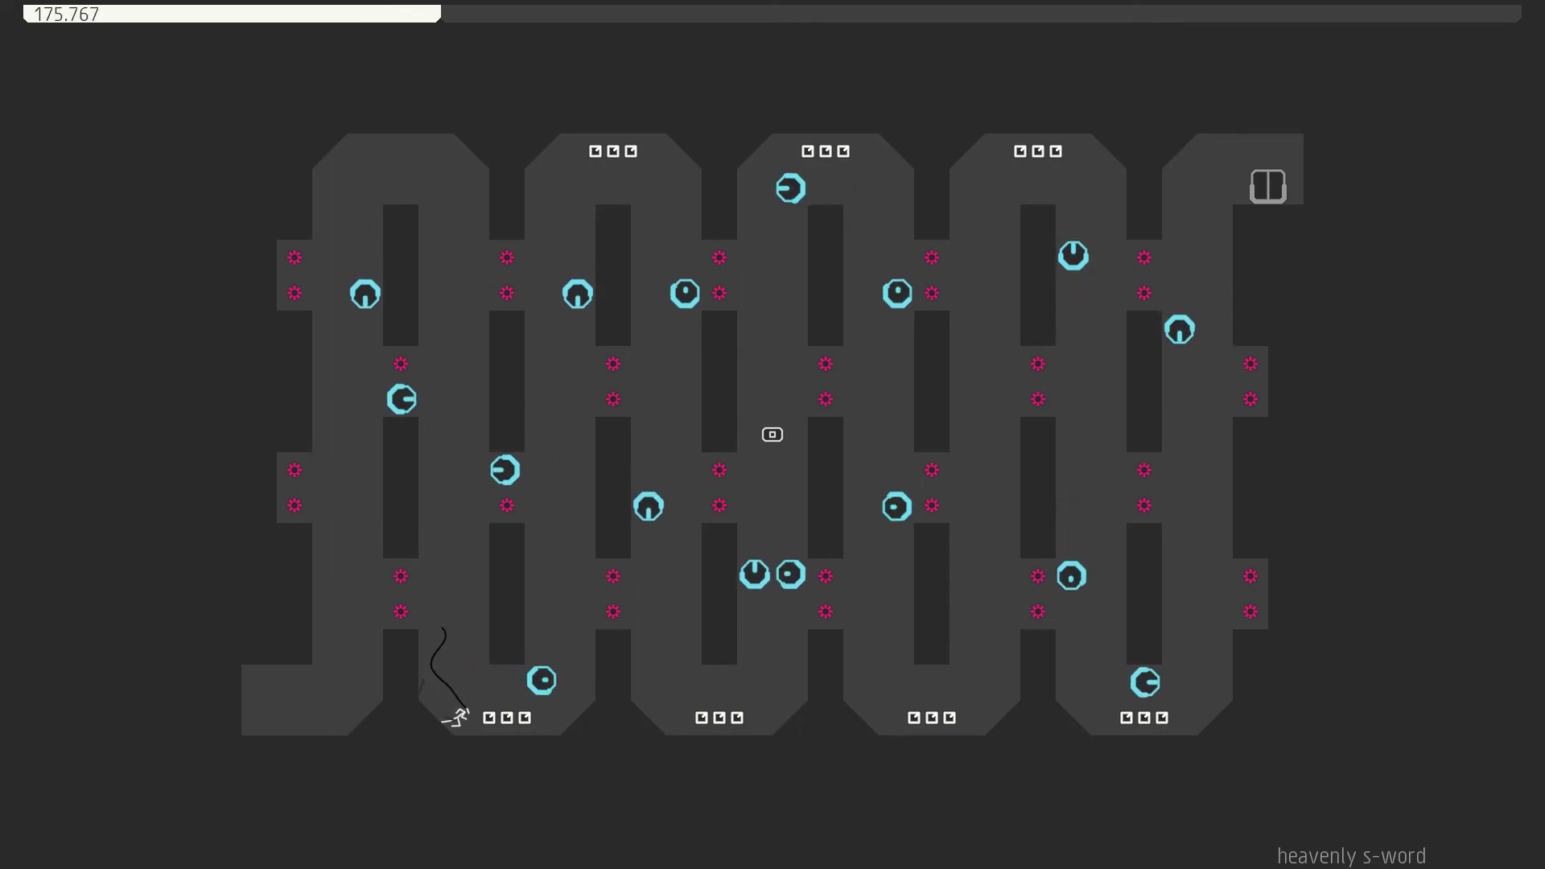
key("Right")
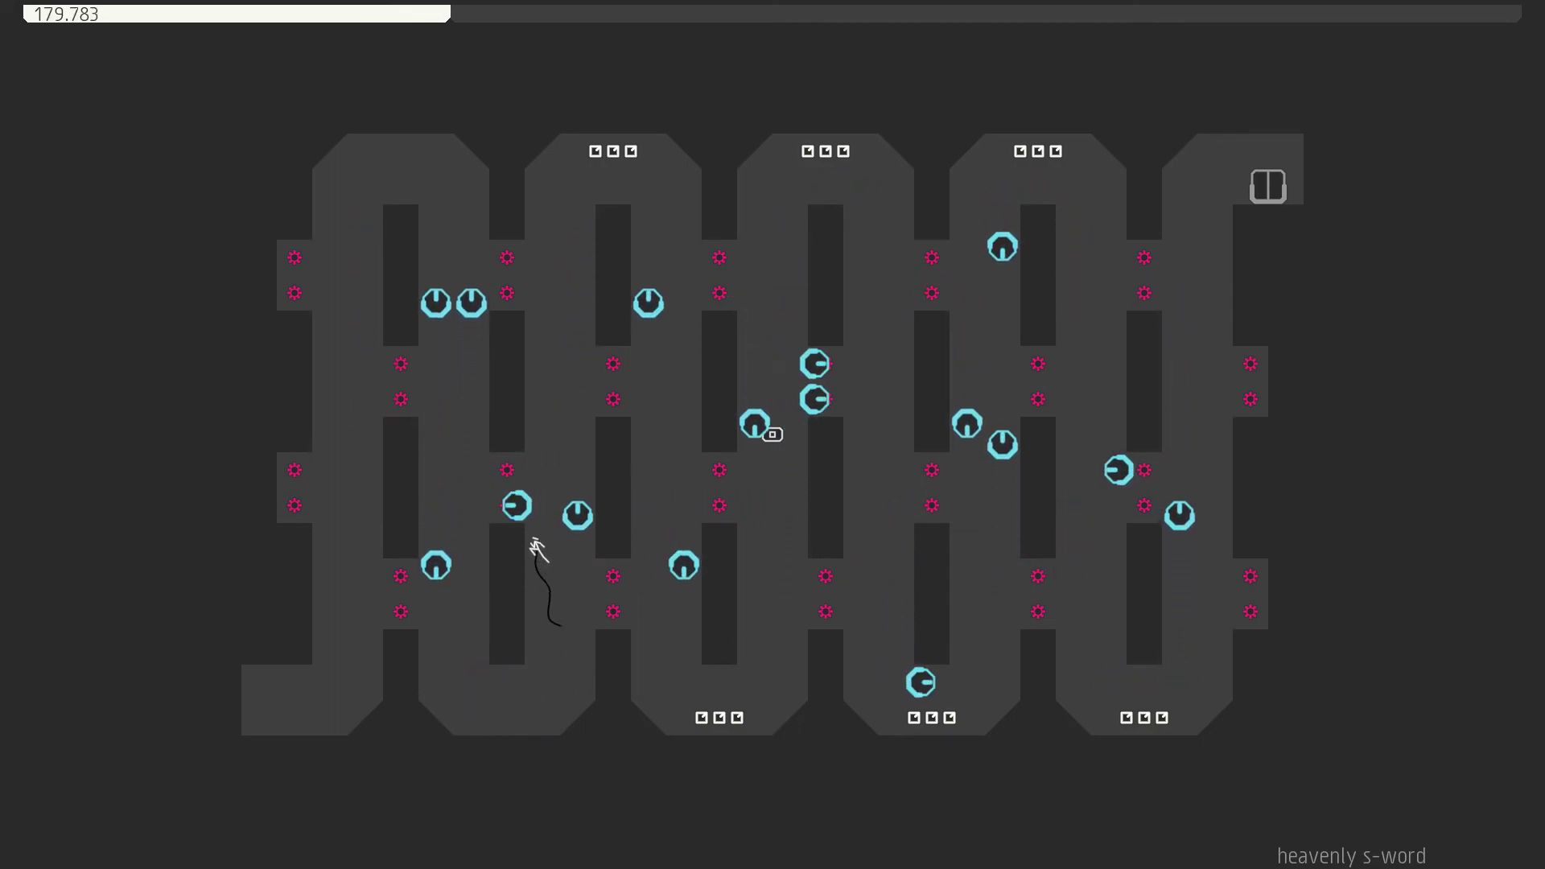